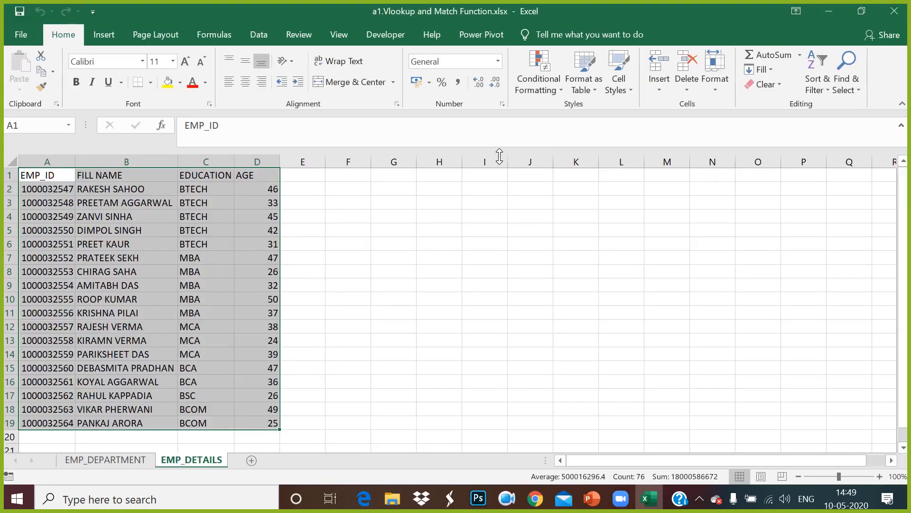
Examine the data columns of the EMP_DEPARTMENT sheet and the FILL NAME, EDUCATION and AGE headers of the EMP_DETAILS sheet
{"action": "left_click", "coordinate": [102, 459]}
{"action": "left_click", "coordinate": [207, 287]}
{"action": "left_click_drag", "start_coordinate": [73, 183], "coordinate": [88, 425]}
{"action": "left_click_drag", "start_coordinate": [133, 183], "coordinate": [136, 429]}
{"action": "left_click_drag", "start_coordinate": [225, 177], "coordinate": [242, 424]}
{"action": "left_click_drag", "start_coordinate": [294, 180], "coordinate": [309, 422]}
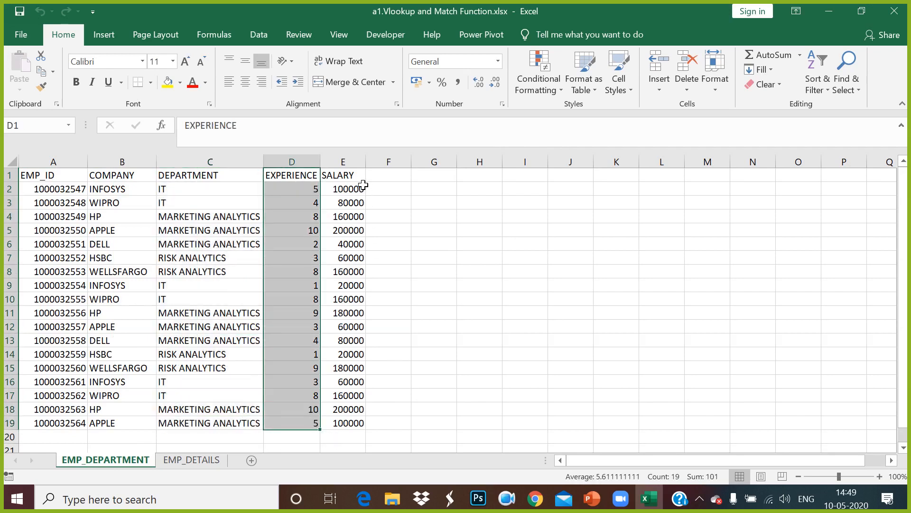
{"action": "left_click_drag", "start_coordinate": [362, 181], "coordinate": [368, 429]}
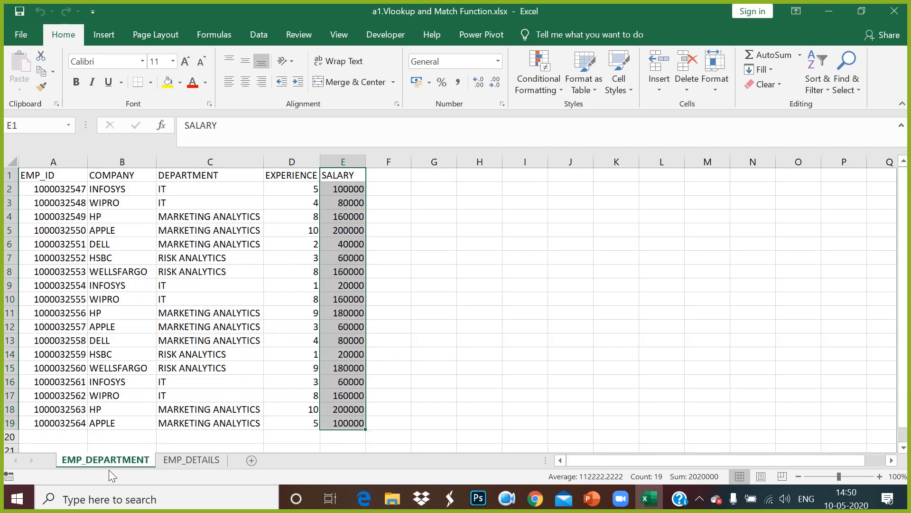
{"action": "left_click_drag", "start_coordinate": [77, 176], "coordinate": [71, 424]}
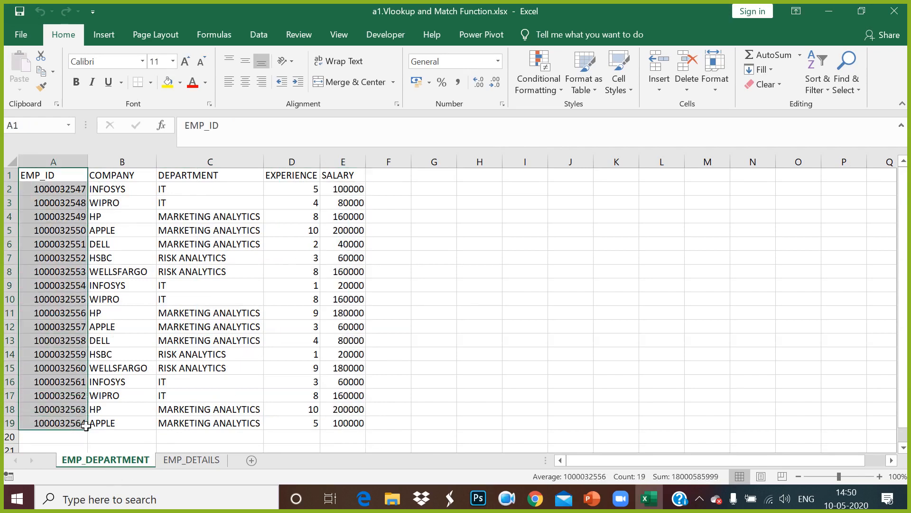
{"action": "left_click", "coordinate": [190, 459]}
{"action": "left_click", "coordinate": [101, 178]}
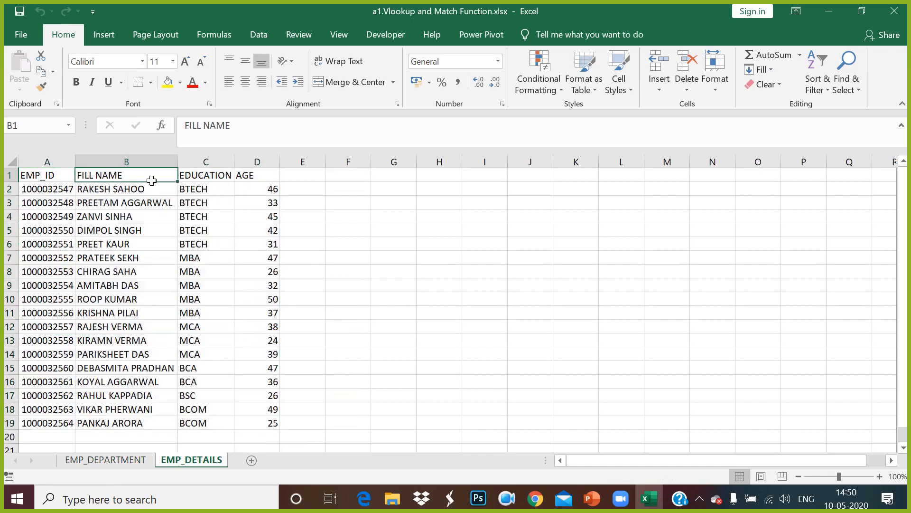
{"action": "left_click", "coordinate": [216, 181]}
{"action": "left_click", "coordinate": [274, 180]}
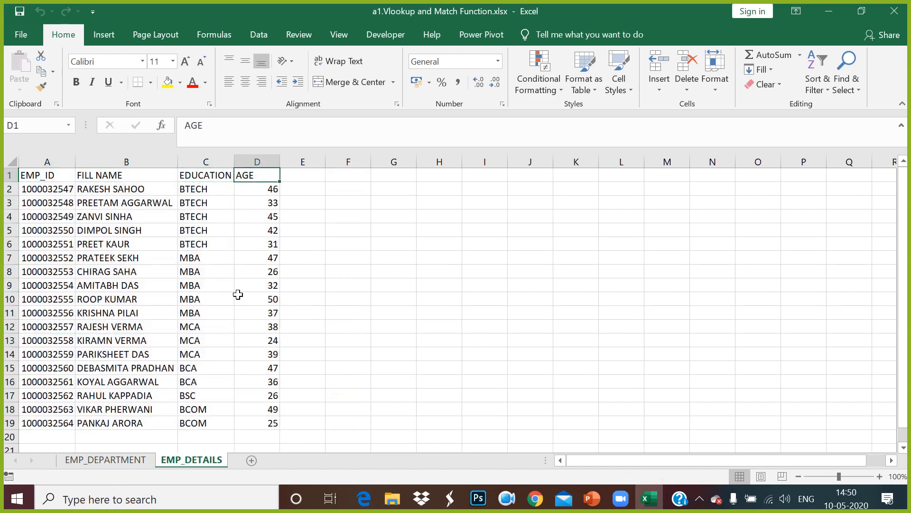
Copy the table A1:E19 from EMP_DEPARTMENT into a new sheet and place that sheet after EMP_DETAILS
{"action": "left_click", "coordinate": [148, 460]}
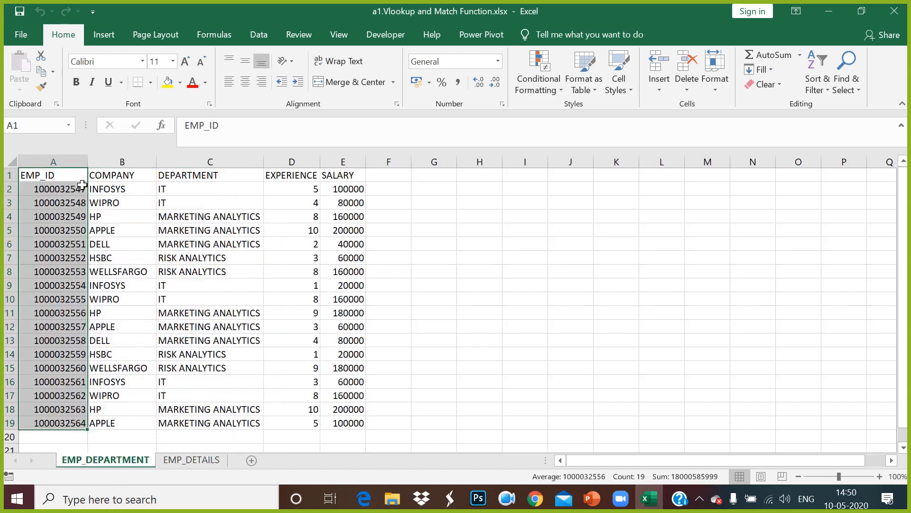
{"action": "left_click_drag", "start_coordinate": [81, 179], "coordinate": [351, 421]}
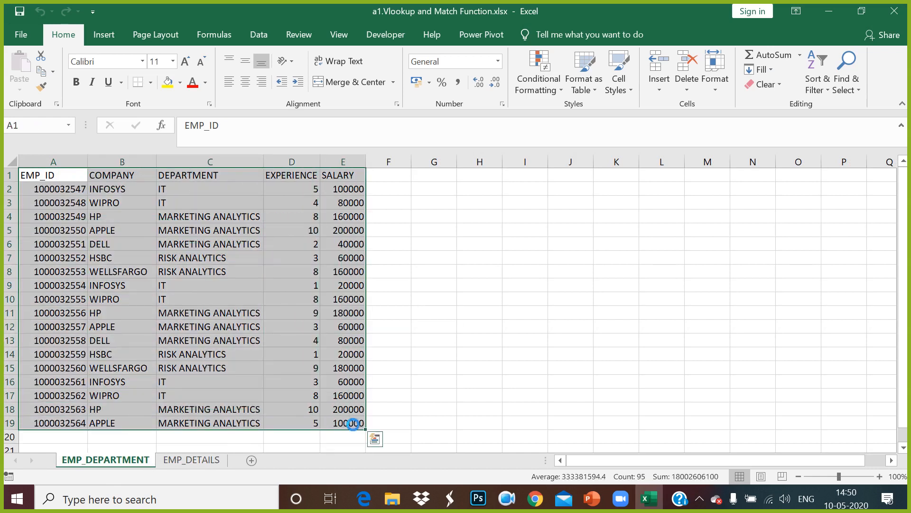
{"action": "key", "text": "ctrl+c"}
{"action": "left_click", "coordinate": [251, 460]}
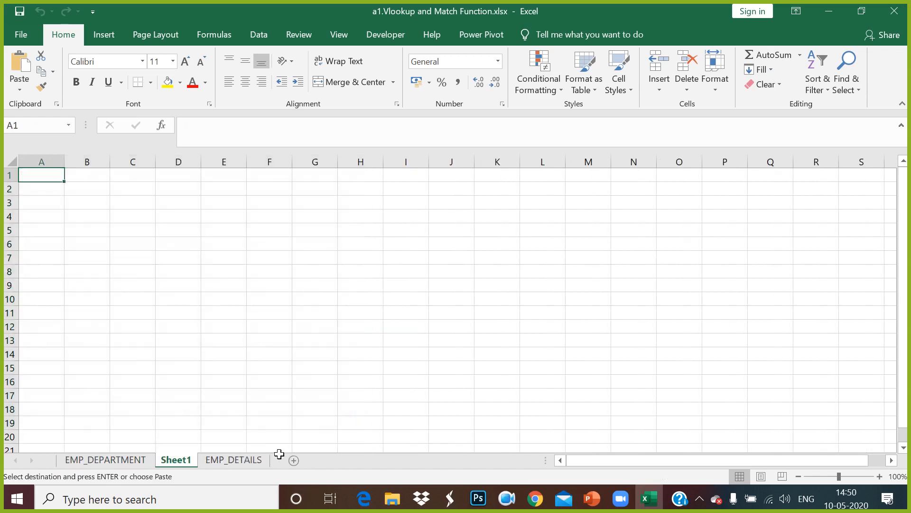
{"action": "key", "text": "ctrl+v"}
{"action": "left_click_drag", "start_coordinate": [235, 459], "coordinate": [159, 459]}
Open the name of the newly added sheet for editing
{"action": "left_click", "coordinate": [240, 459]}
{"action": "right_click", "coordinate": [243, 459]}
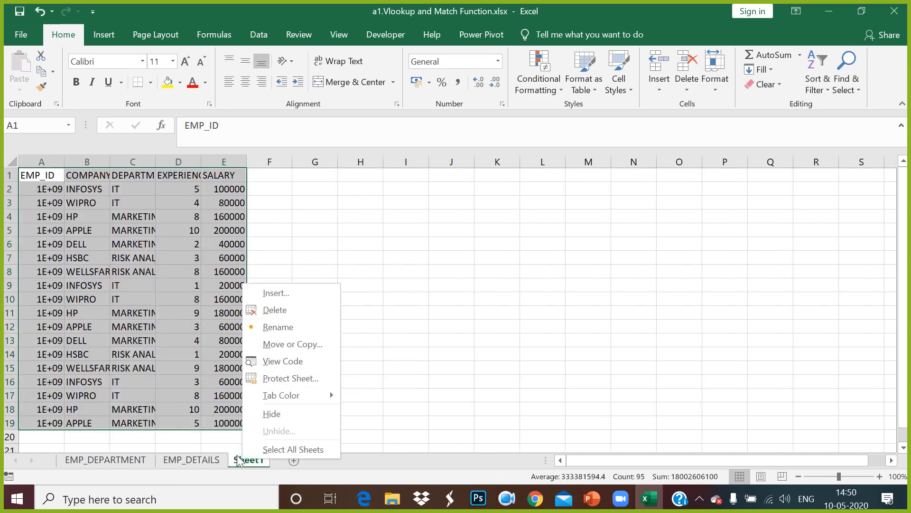
{"action": "left_click", "coordinate": [291, 327]}
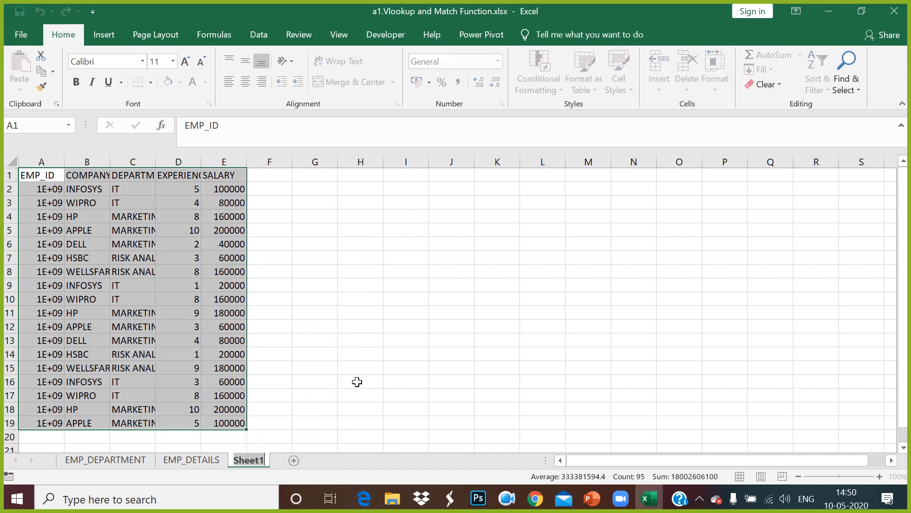
{"action": "type", "text": "employee"}
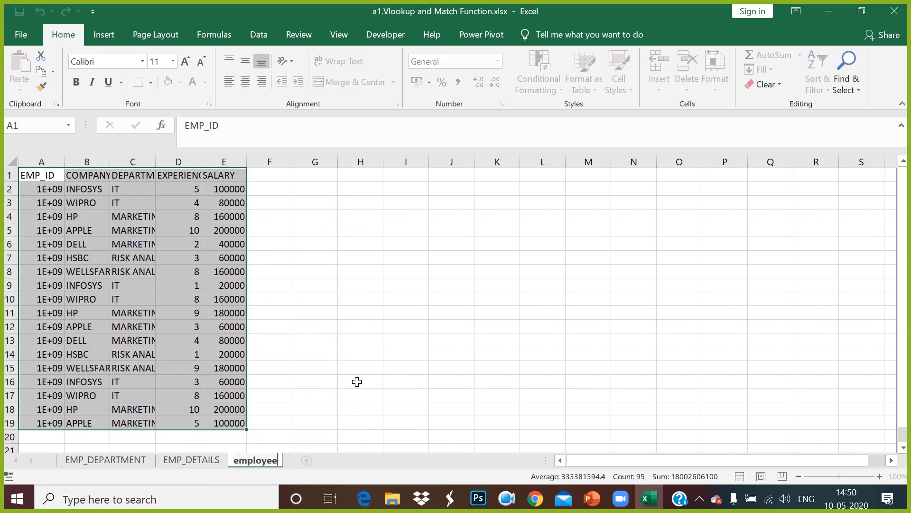
{"action": "type", "text": "_master_"}
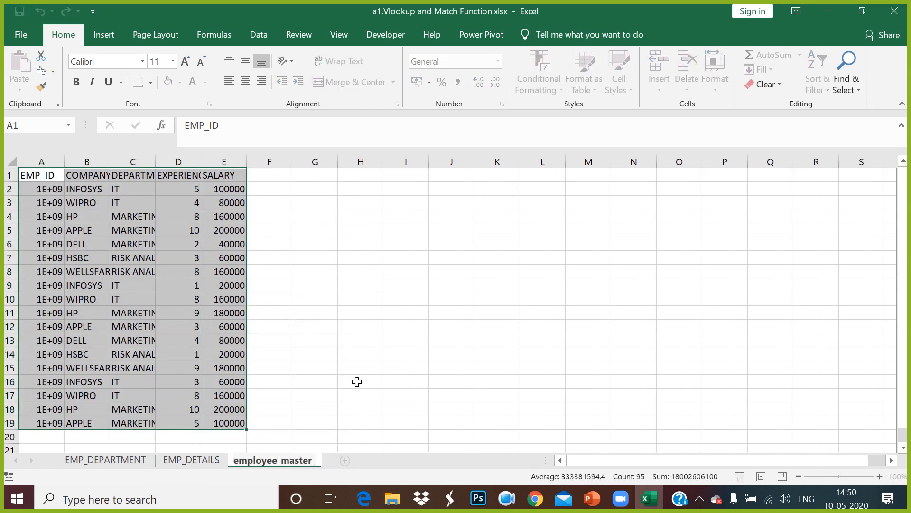
{"action": "type", "text": "data"}
{"action": "key", "text": "BackSpace"}
{"action": "key", "text": "BackSpace"}
{"action": "key", "text": "BackSpace"}
{"action": "key", "text": "BackSpace"}
{"action": "key", "text": "BackSpace"}
{"action": "key", "text": "BackSpace"}
{"action": "key", "text": "BackSpace"}
{"action": "key", "text": "BackSpace"}
{"action": "key", "text": "BackSpace"}
{"action": "key", "text": "BackSpace"}
{"action": "key", "text": "BackSpace"}
{"action": "key", "text": "BackSpace"}
{"action": "key", "text": "BackSpace"}
{"action": "key", "text": "BackSpace"}
{"action": "key", "text": "BackSpace"}
{"action": "key", "text": "BackSpace"}
{"action": "key", "text": "BackSpace"}
{"action": "key", "text": "BackSpace"}
{"action": "key", "text": "BackSpace"}
{"action": "key", "text": "BackSpace"}
{"action": "key", "text": "Return"}
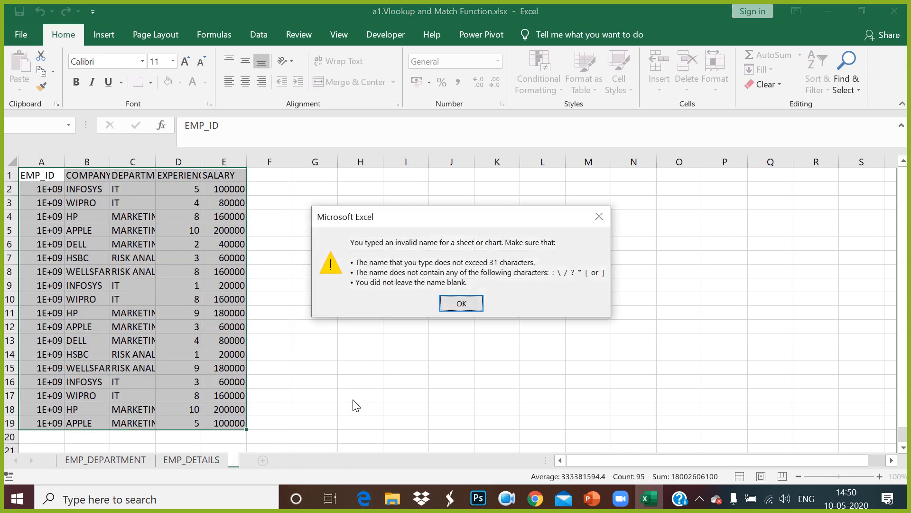
{"action": "left_click", "coordinate": [599, 216]}
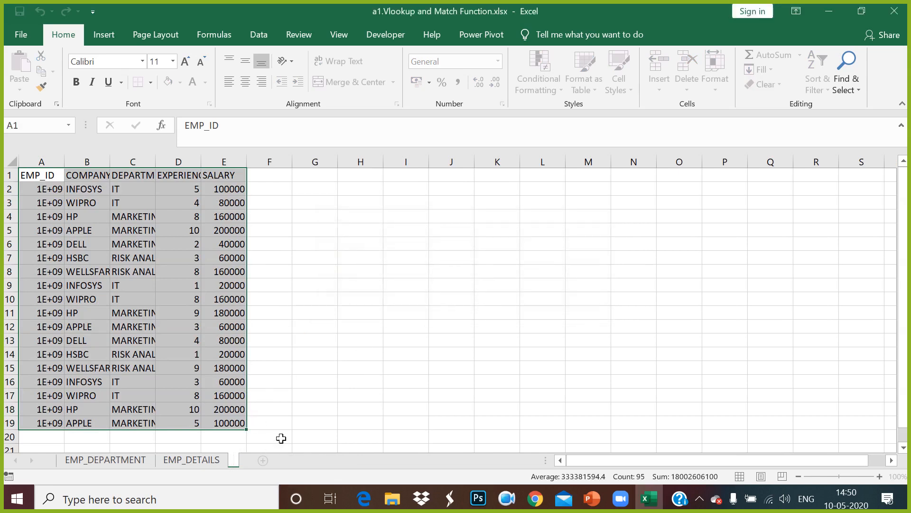
Rename the new sheet as EMPLOYE MASTER DATA
{"action": "type", "text": "EMPLOYE MASTER DAT"}
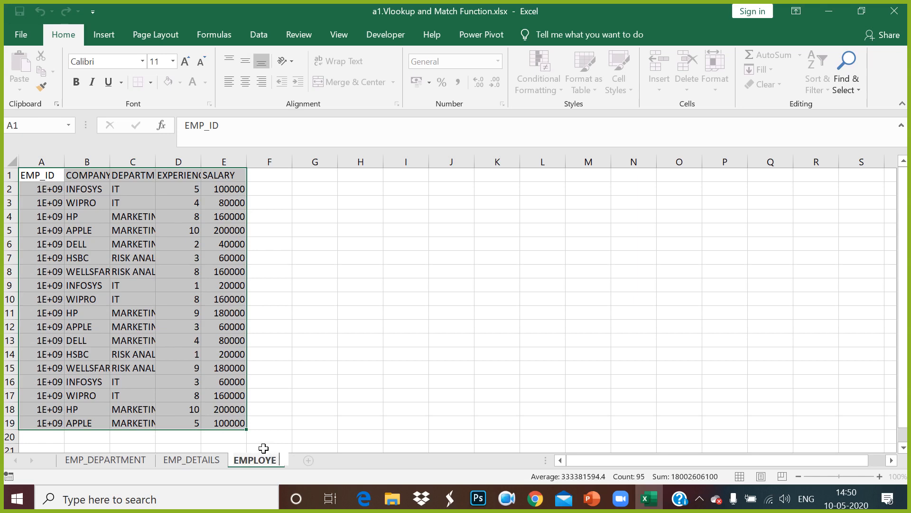
{"action": "type", "text": "A"}
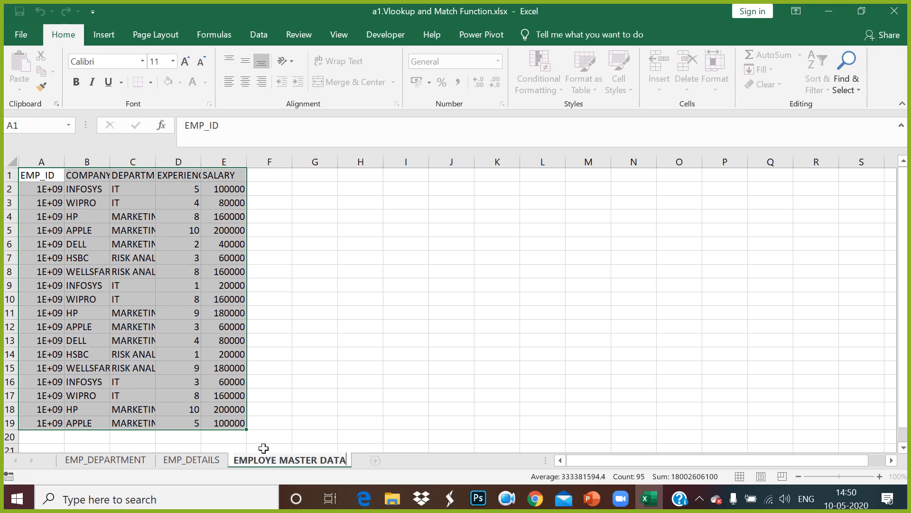
{"action": "left_click", "coordinate": [372, 383]}
Copy the FILL NAME, EDUCATION and AGE headers from EMP_DETAILS to F1:H1 of the EMPLOYE MASTER DATA sheet
{"action": "left_click", "coordinate": [209, 462]}
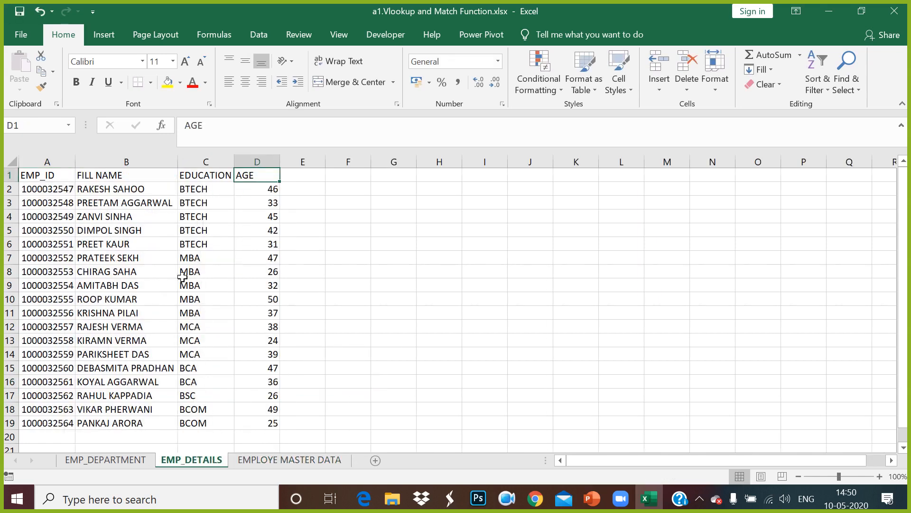
{"action": "left_click_drag", "start_coordinate": [101, 177], "coordinate": [265, 188]}
{"action": "key", "text": "ctrl+c"}
{"action": "left_click", "coordinate": [292, 459]}
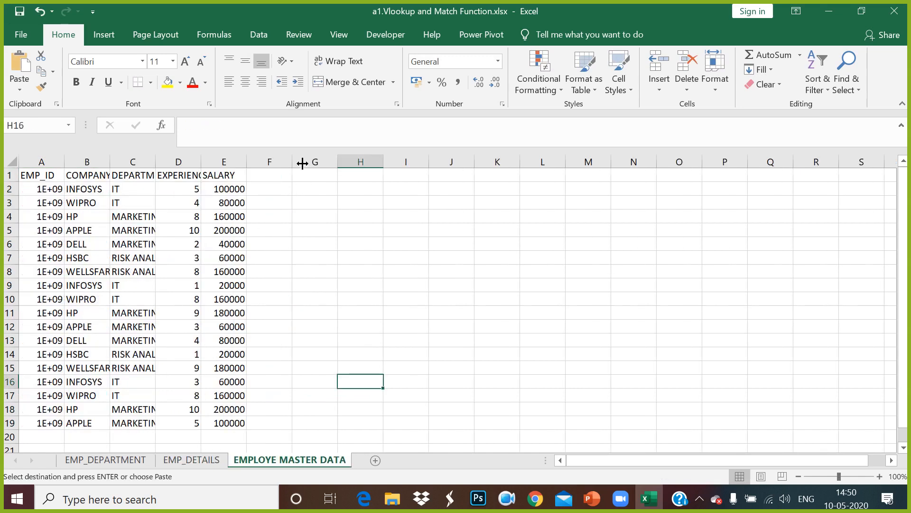
{"action": "left_click", "coordinate": [275, 180]}
{"action": "key", "text": "ctrl+v"}
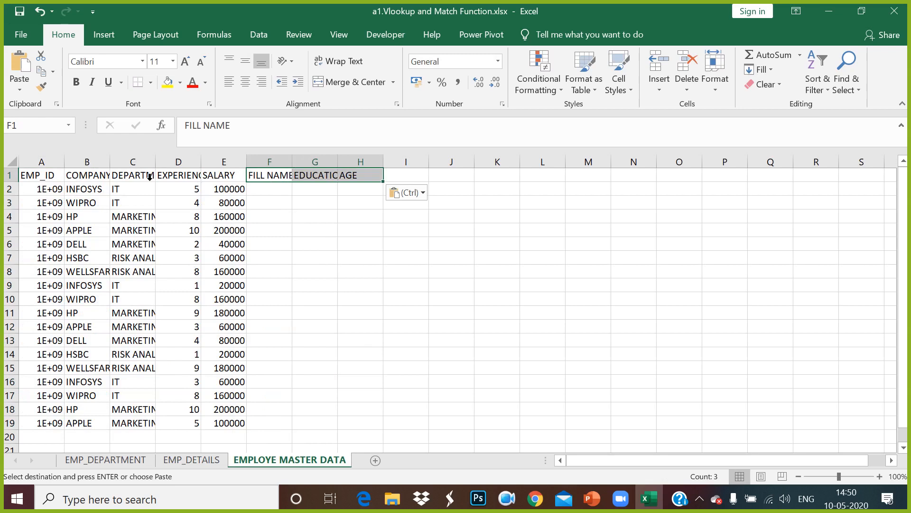
Autofit the width of all columns on the EMPLOYE MASTER DATA sheet to their contents
{"action": "left_click", "coordinate": [17, 164]}
{"action": "double_click", "coordinate": [65, 162]}
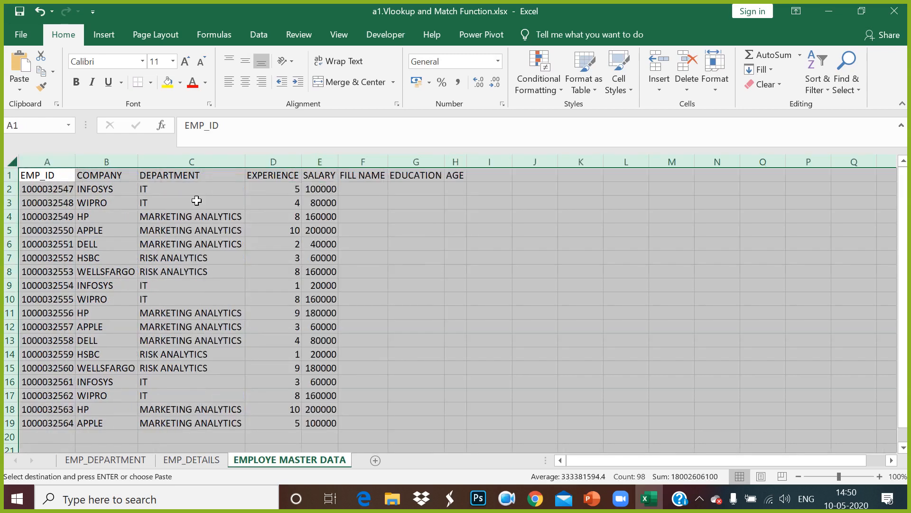
{"action": "left_click", "coordinate": [397, 232]}
Begin a VLOOKUP formula in F2 with A2 as the lookup value and EMP_DETAILS!A:D as the table array
{"action": "left_click", "coordinate": [379, 193]}
{"action": "type", "text": "=V"}
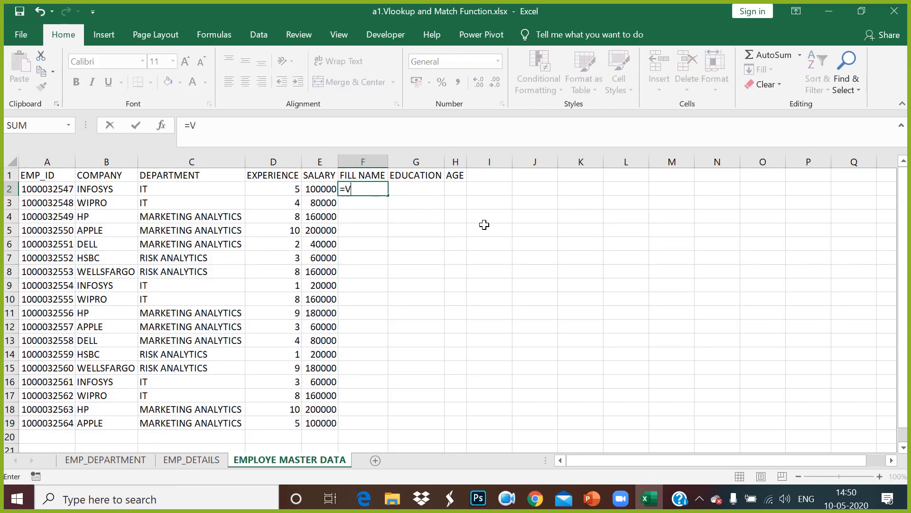
{"action": "type", "text": "LO"}
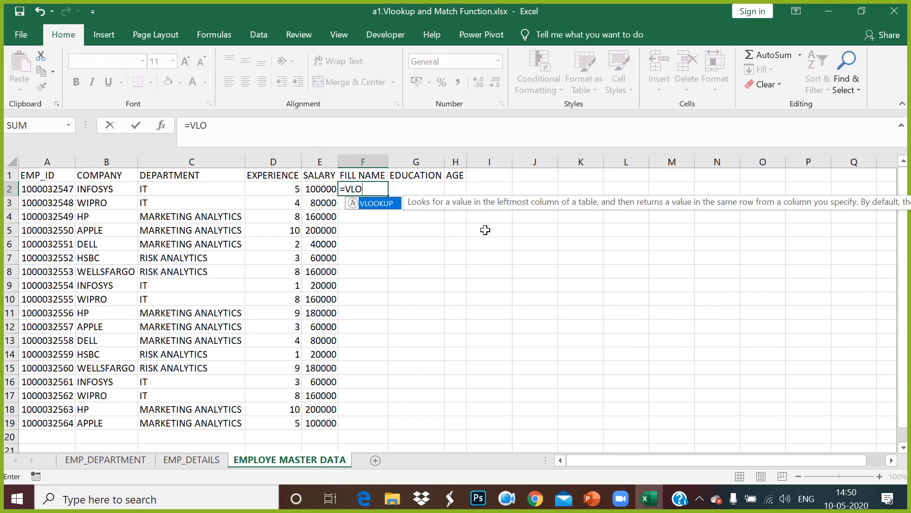
{"action": "double_click", "coordinate": [376, 204]}
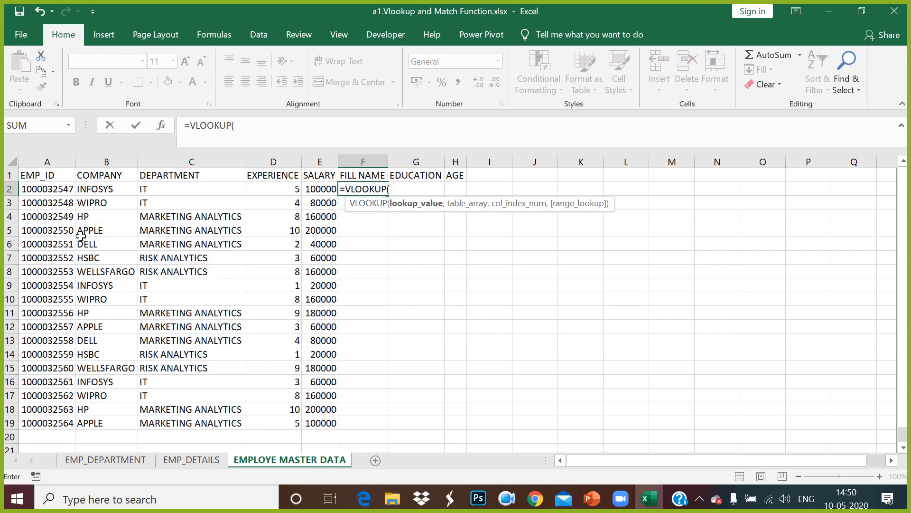
{"action": "left_click", "coordinate": [62, 193]}
{"action": "type", "text": ","}
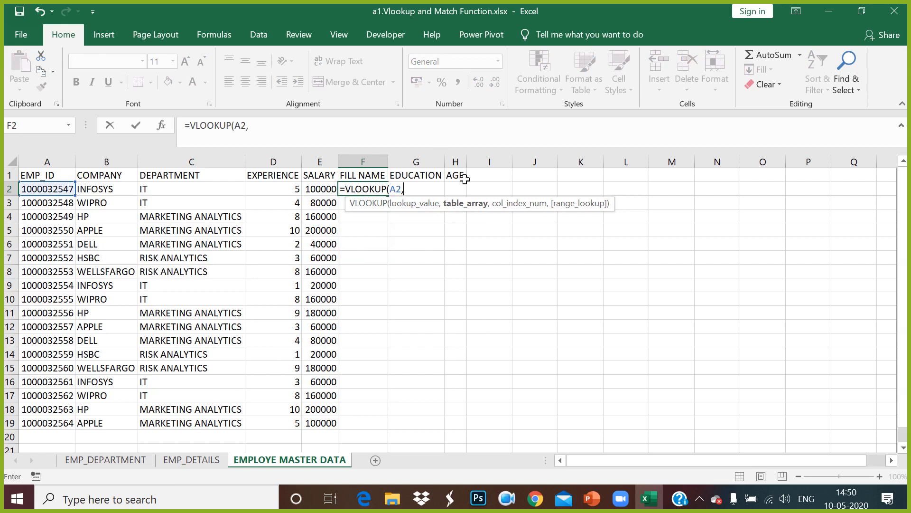
{"action": "left_click", "coordinate": [191, 459]}
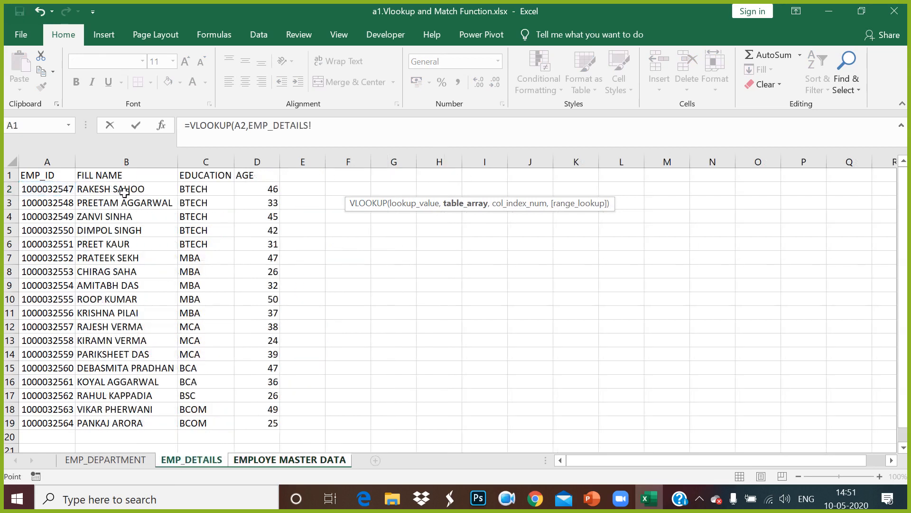
{"action": "left_click", "coordinate": [62, 163]}
{"action": "left_click_drag", "start_coordinate": [183, 169], "coordinate": [256, 174]}
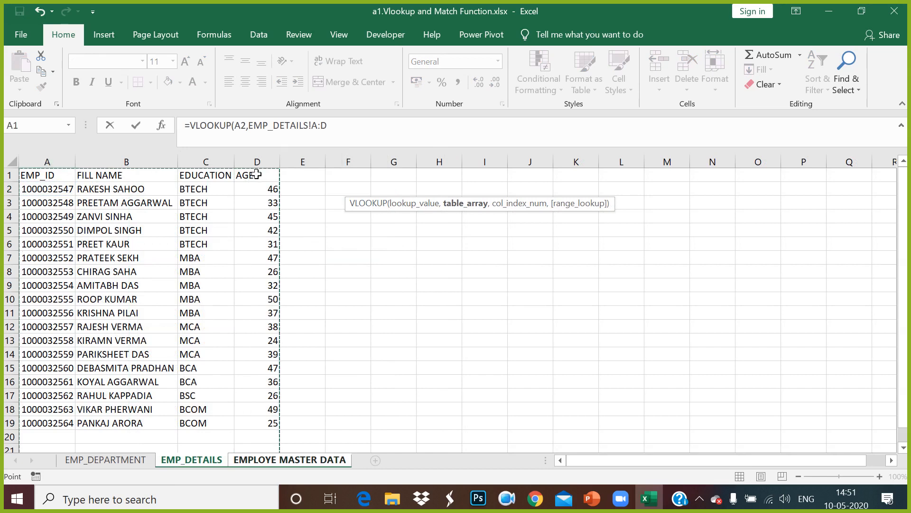
Complete the formula with a nested MATCH of the master sheet's F1 in EMP_DETAILS!A1:D1, match type 0, and range lookup 0
{"action": "type", "text": ",MATCH("}
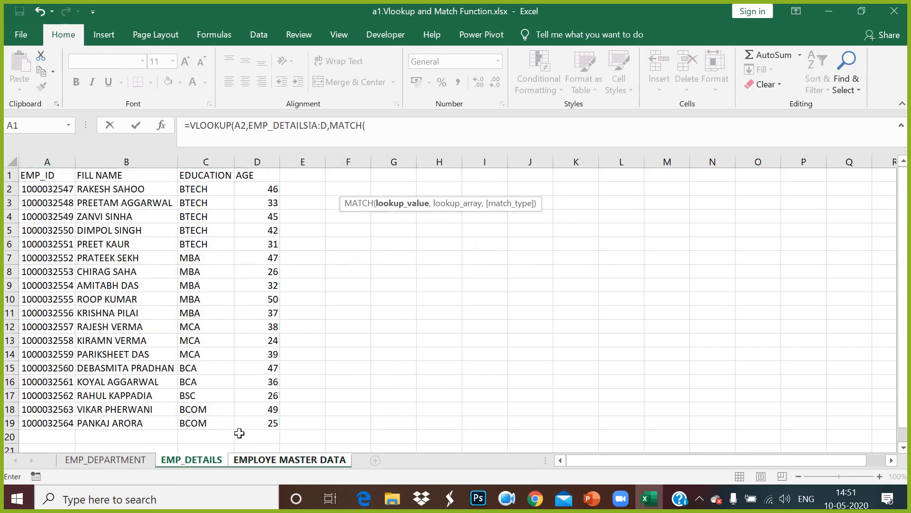
{"action": "left_click", "coordinate": [251, 461]}
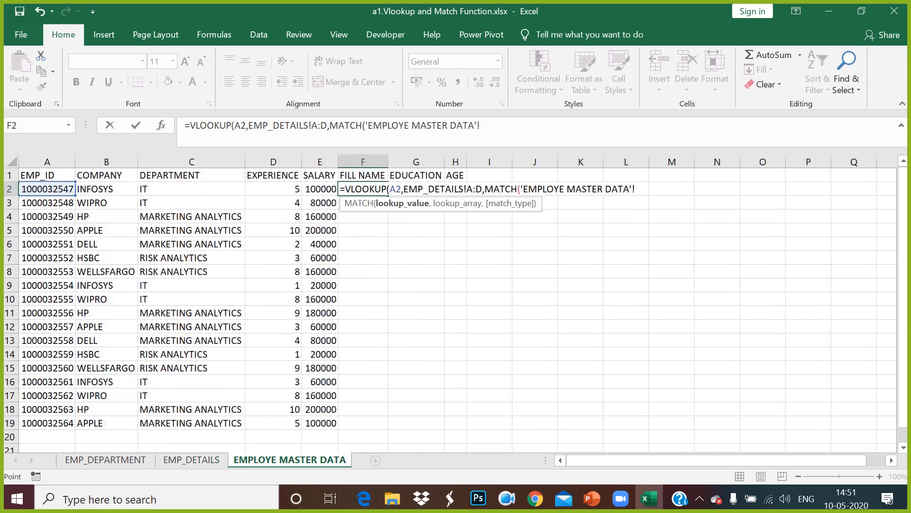
{"action": "left_click", "coordinate": [363, 175]}
{"action": "type", "text": ","}
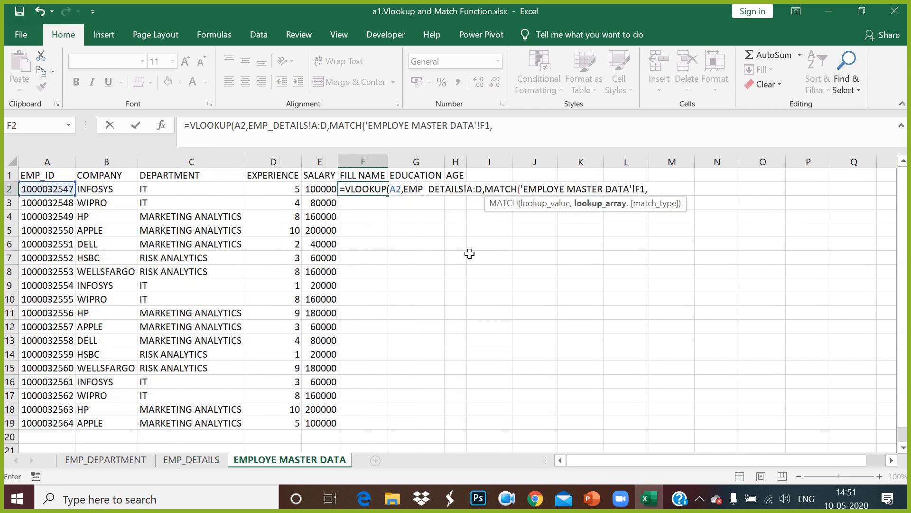
{"action": "left_click", "coordinate": [209, 461]}
{"action": "left_click_drag", "start_coordinate": [116, 175], "coordinate": [259, 175]}
{"action": "left_click_drag", "start_coordinate": [62, 180], "coordinate": [269, 172]}
{"action": "type", "text": ",0),0"}
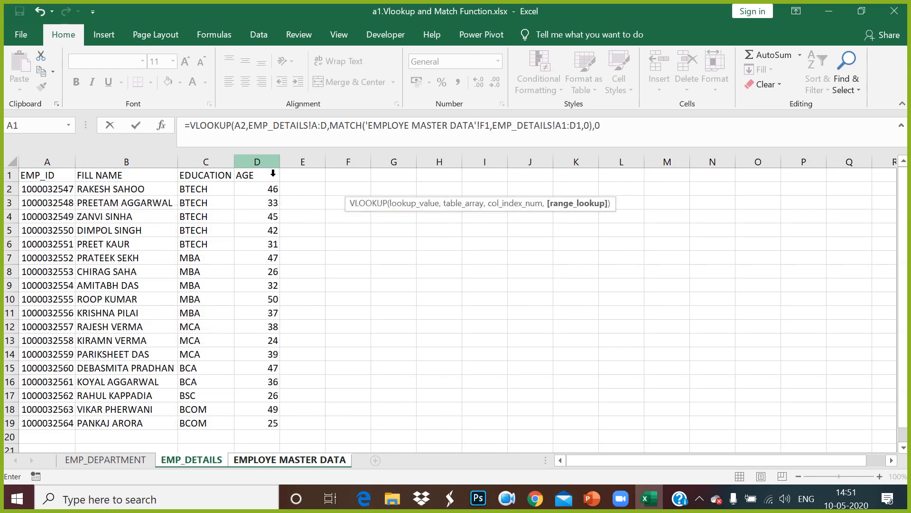
{"action": "key", "text": "Return"}
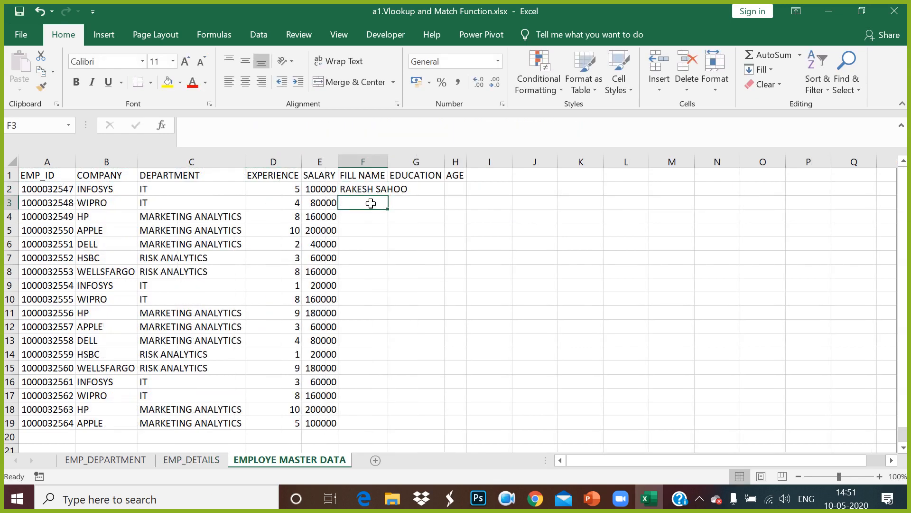
Correct the header in B1 of EMP_DETAILS to FULL NAME and return to the EMPLOYE MASTER DATA sheet
{"action": "left_click", "coordinate": [192, 459]}
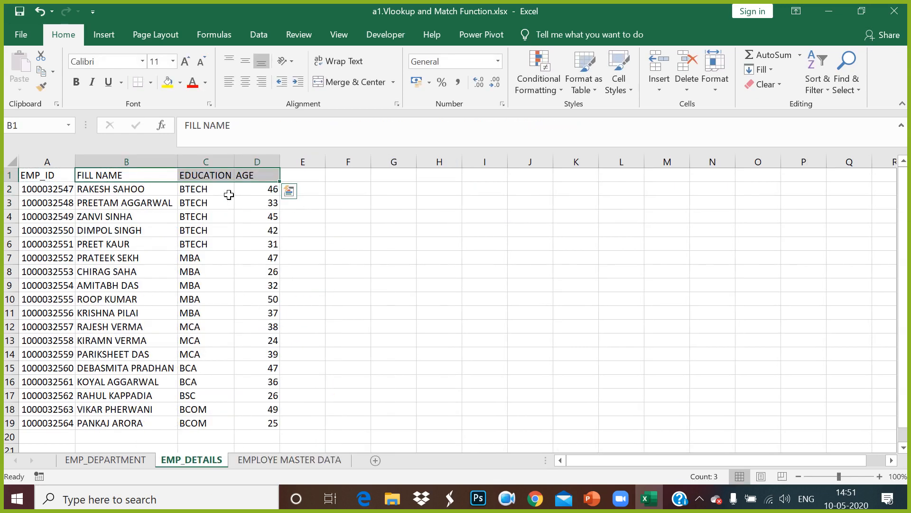
{"action": "double_click", "coordinate": [87, 177]}
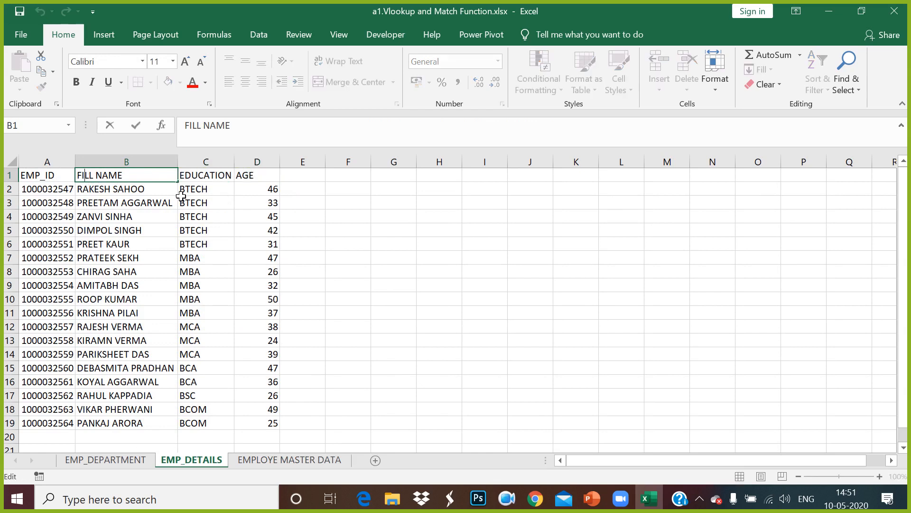
{"action": "key", "text": "BackSpace"}
{"action": "type", "text": "U"}
{"action": "key", "text": "Return"}
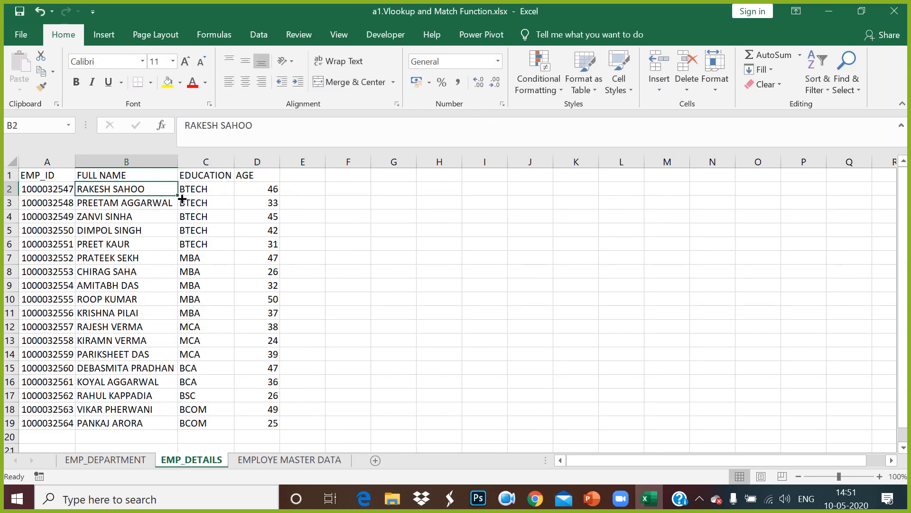
{"action": "left_click", "coordinate": [249, 461]}
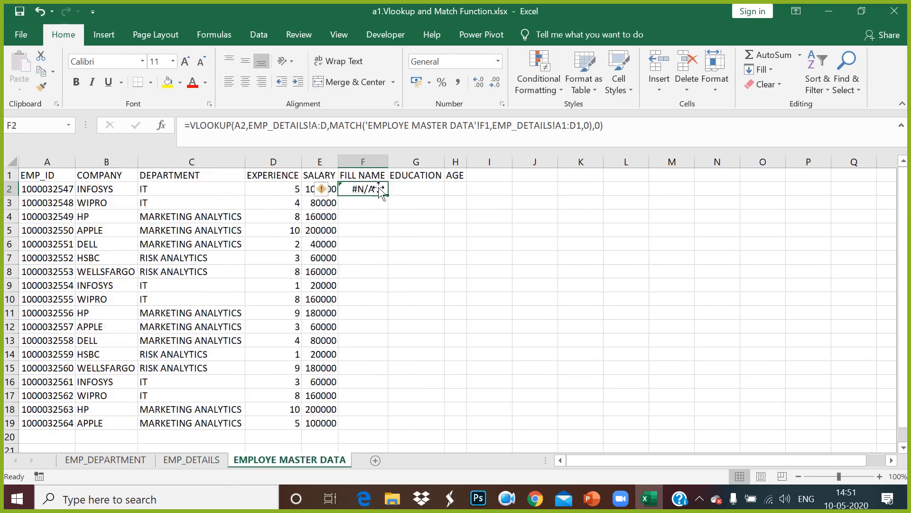
Correct the header in F1 of the master sheet to FULL NAME and autofit column F to its contents
{"action": "left_click", "coordinate": [369, 178]}
{"action": "left_click", "coordinate": [192, 126]}
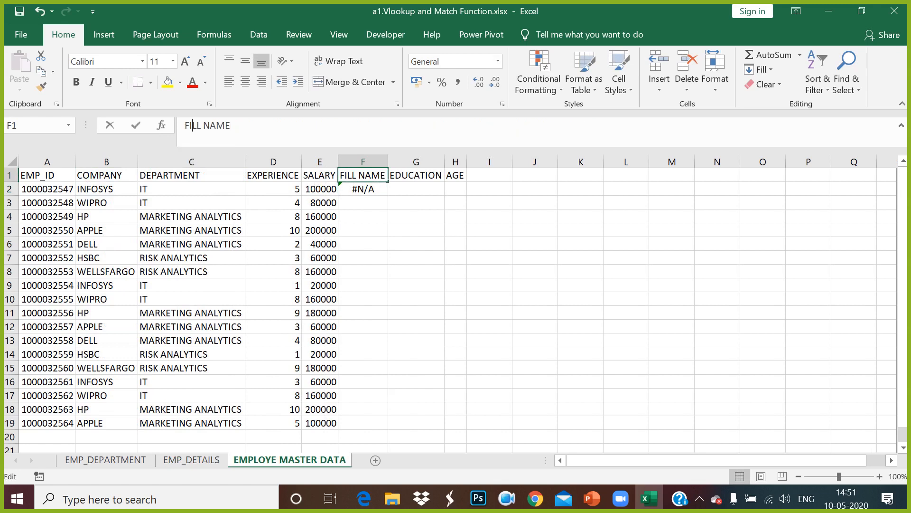
{"action": "key", "text": "BackSpace"}
{"action": "type", "text": "U"}
{"action": "key", "text": "Return"}
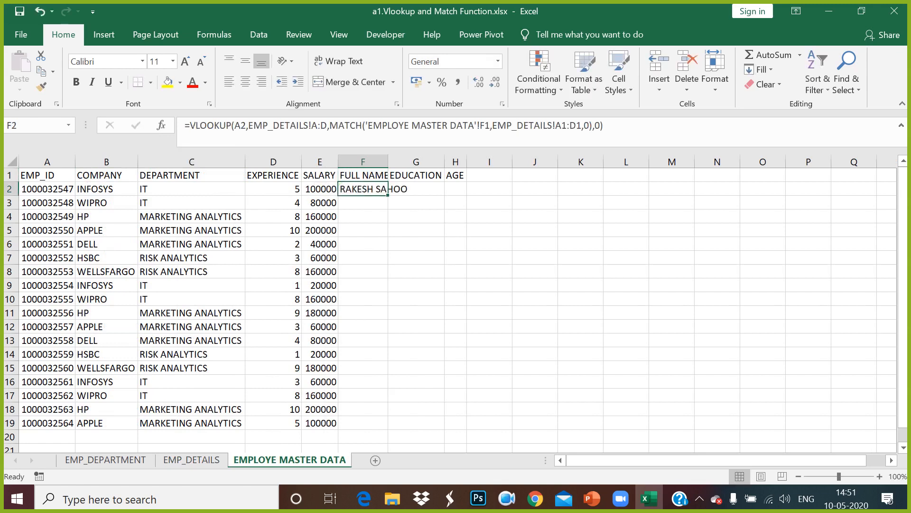
{"action": "double_click", "coordinate": [388, 162]}
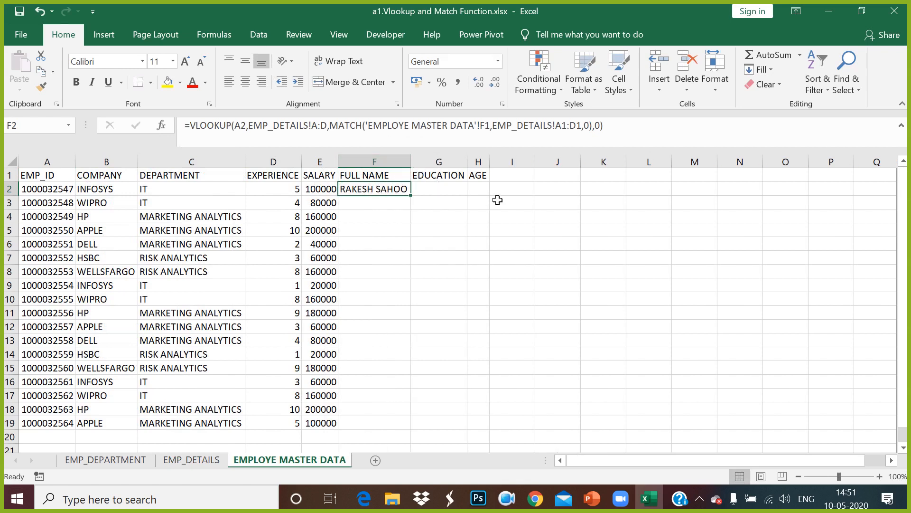
Enter VLOOKUP in K2 and number its arguments 1 to 4 down L2:L5
{"action": "left_click", "coordinate": [618, 190]}
{"action": "type", "text": "VLOOKUP"}
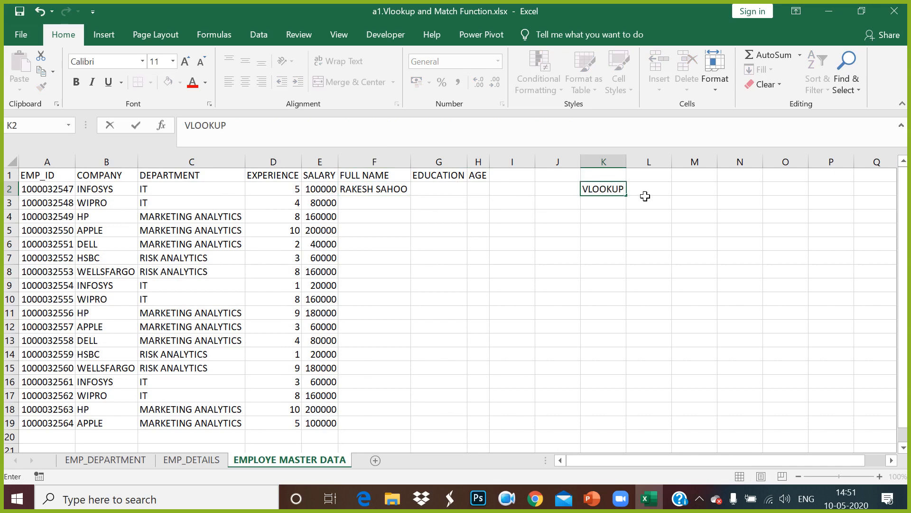
{"action": "left_click", "coordinate": [645, 196]}
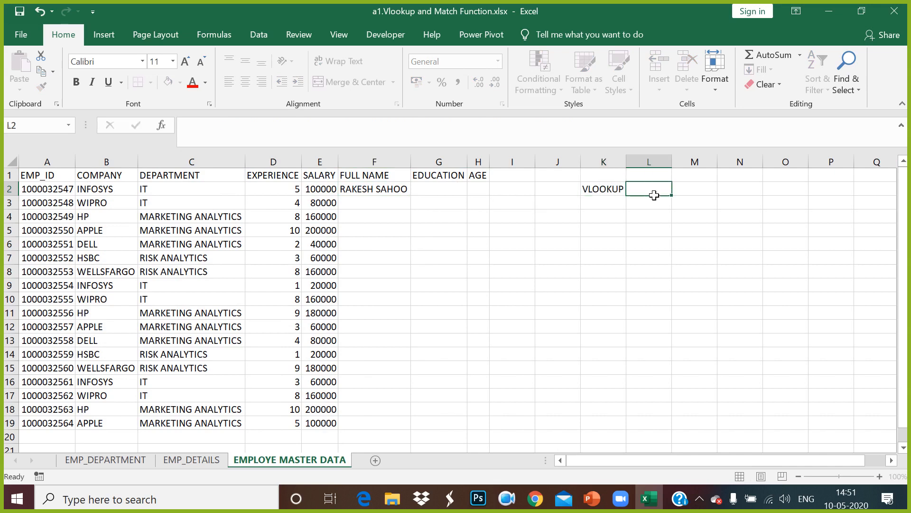
{"action": "type", "text": "1"}
{"action": "key", "text": "Return"}
{"action": "type", "text": "2"}
{"action": "key", "text": "Return"}
{"action": "type", "text": "3"}
{"action": "key", "text": "Return"}
{"action": "type", "text": "4"}
{"action": "key", "text": "Return"}
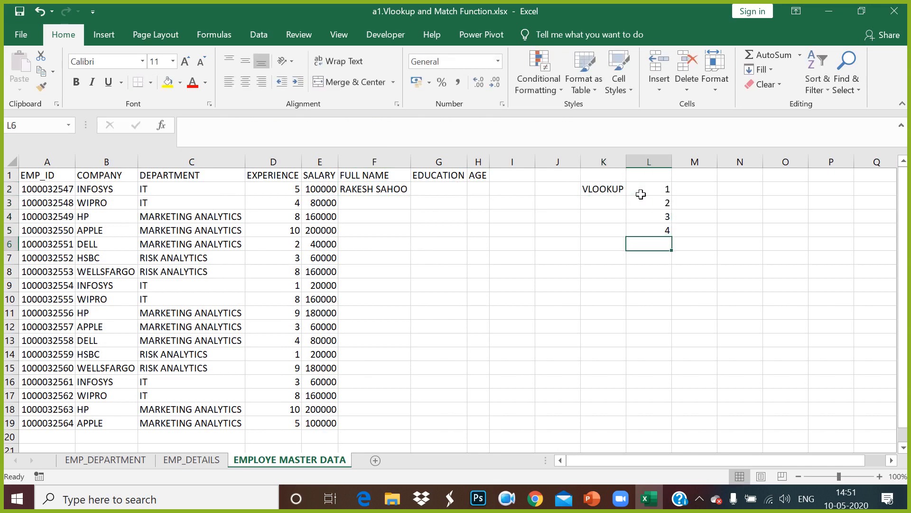
Label the four arguments in M2:M5 as LOOKUP VALUE, TABLE ARRAY, COLUMN INDEX and RANGE LOOKUP
{"action": "left_click", "coordinate": [703, 190]}
{"action": "type", "text": "LOOK"}
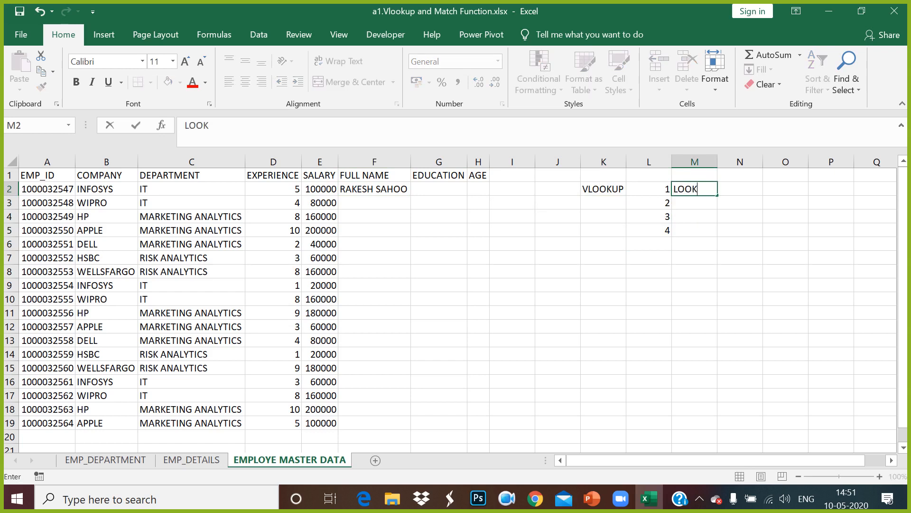
{"action": "type", "text": "UP VALUE"}
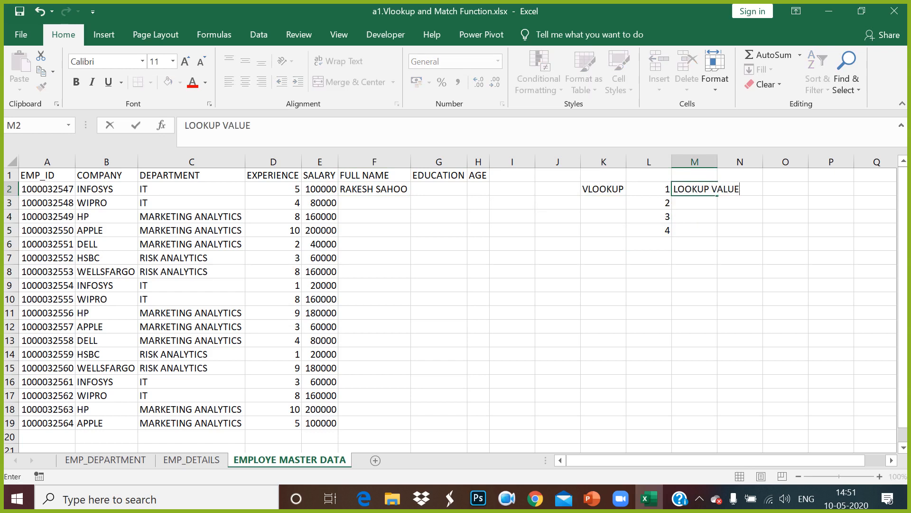
{"action": "left_click", "coordinate": [698, 202]}
{"action": "type", "text": "TABLE"}
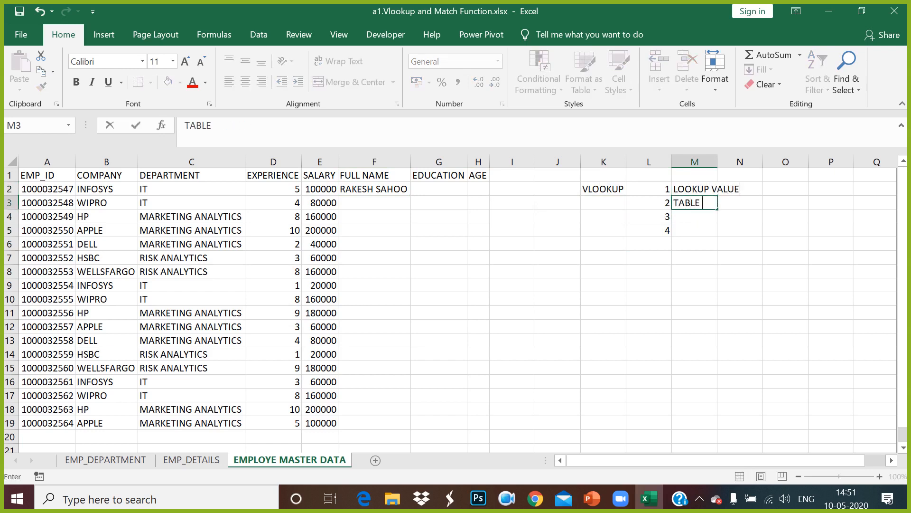
{"action": "type", "text": " ARRAY"}
{"action": "key", "text": "Return"}
{"action": "type", "text": "COLUMN INDEX"}
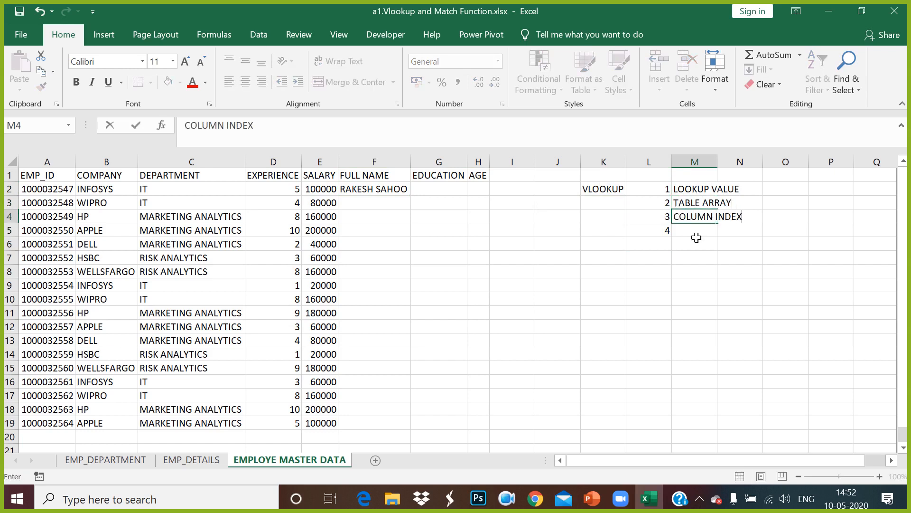
{"action": "key", "text": "Return"}
{"action": "type", "text": "RANGE L"}
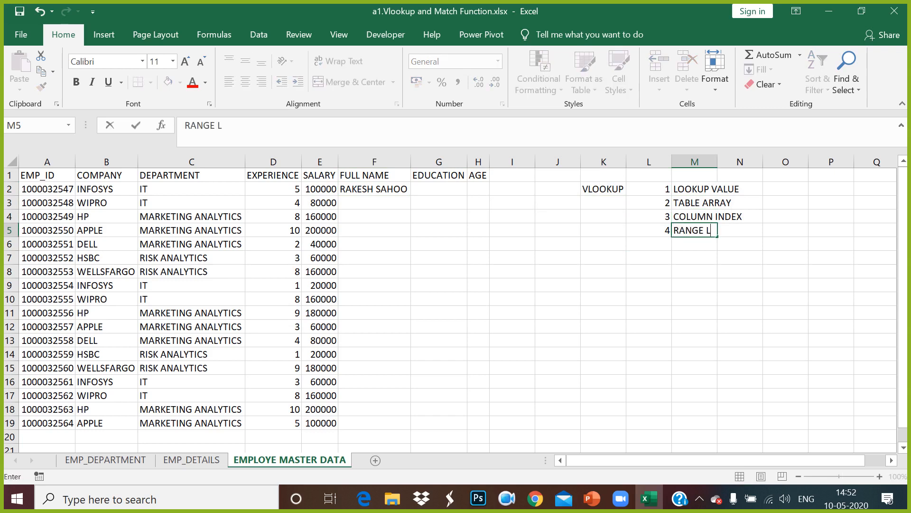
{"action": "type", "text": "OOKUP"}
{"action": "left_click", "coordinate": [716, 314]}
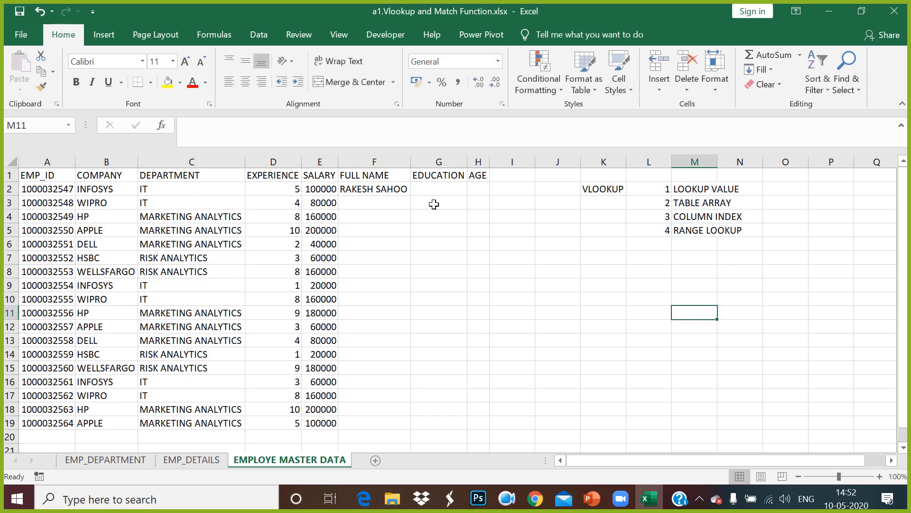
{"action": "left_click", "coordinate": [385, 193]}
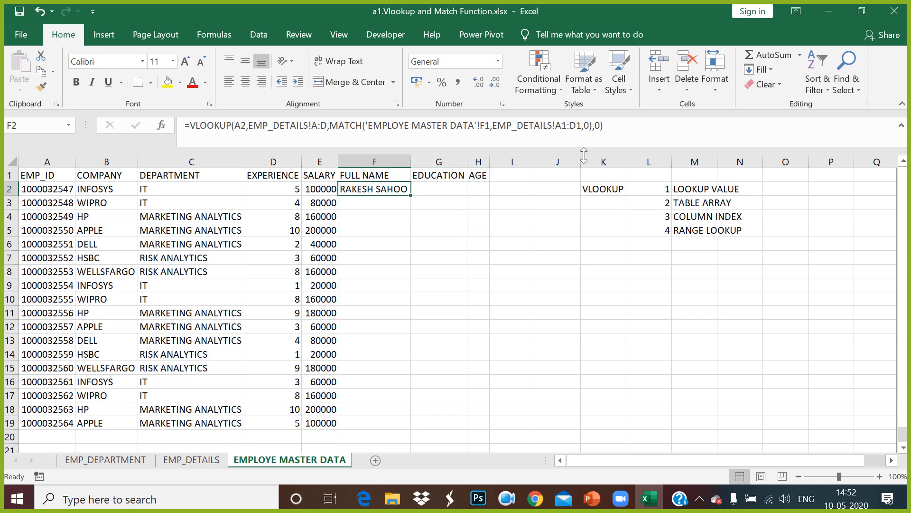
{"action": "left_click_drag", "start_coordinate": [603, 125], "coordinate": [207, 126]}
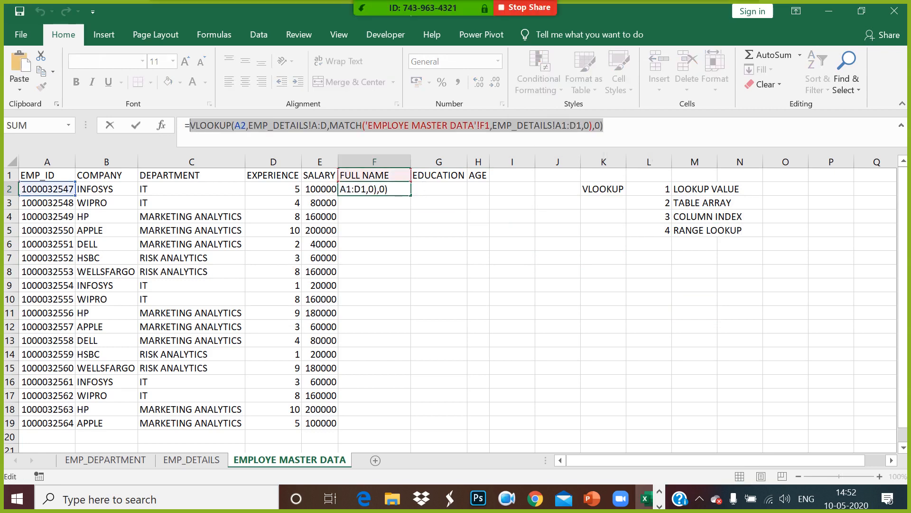
{"action": "left_click", "coordinate": [751, 179]}
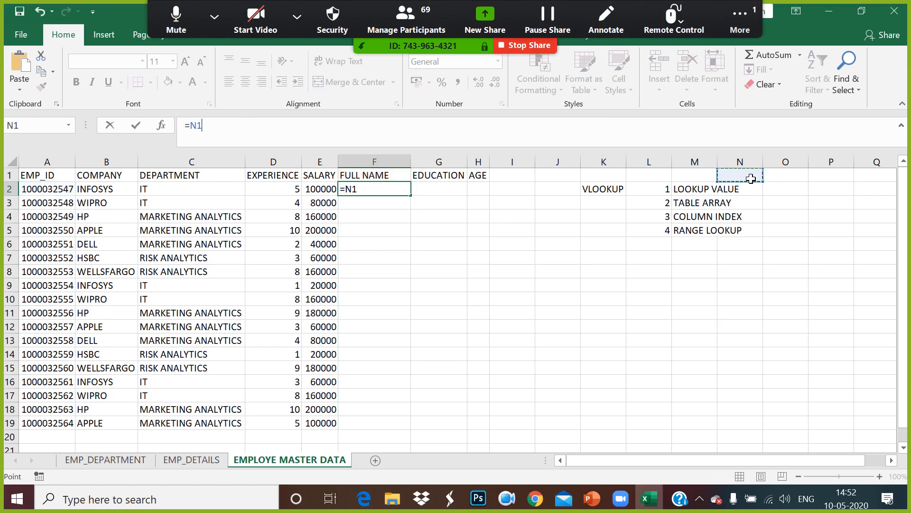
{"action": "key", "text": "ctrl+v"}
{"action": "key", "text": "Escape"}
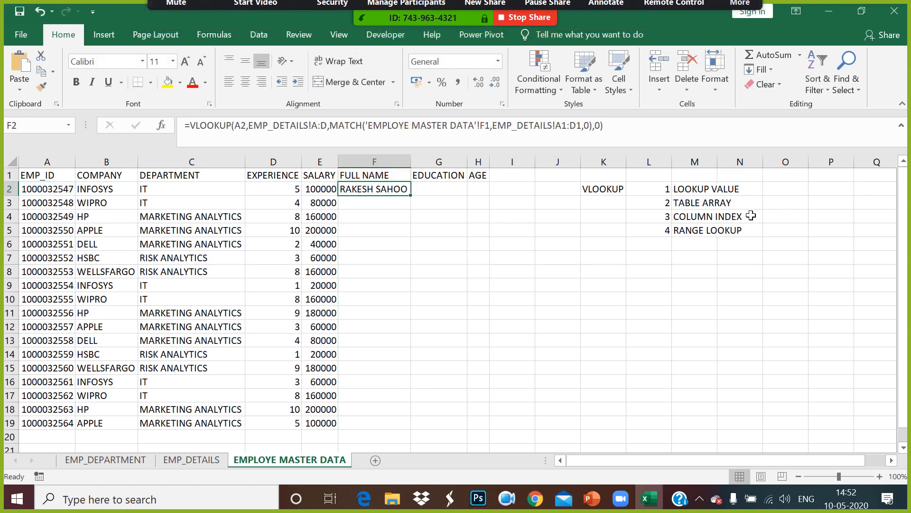
{"action": "left_click", "coordinate": [511, 344]}
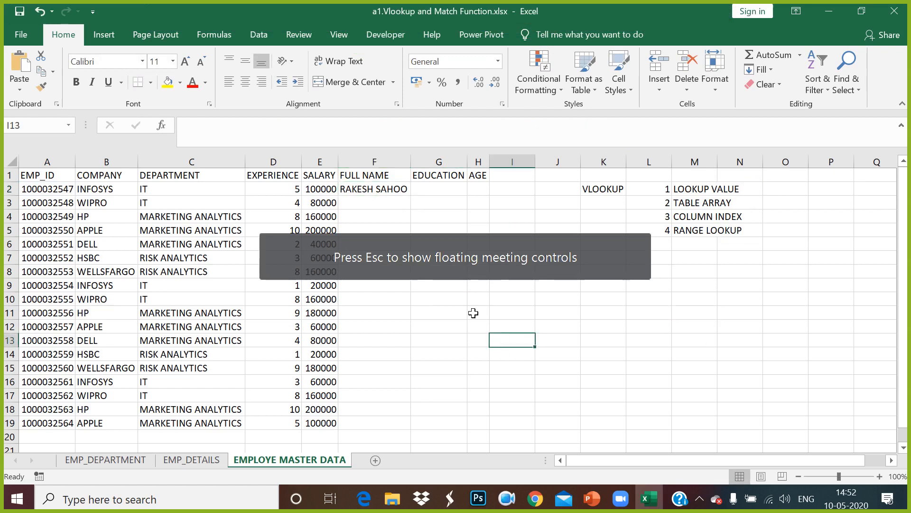
Try to copy the formula text of F2 into N1, and undo the resulting change to F2
{"action": "left_click", "coordinate": [398, 191]}
{"action": "left_click_drag", "start_coordinate": [604, 126], "coordinate": [184, 125]}
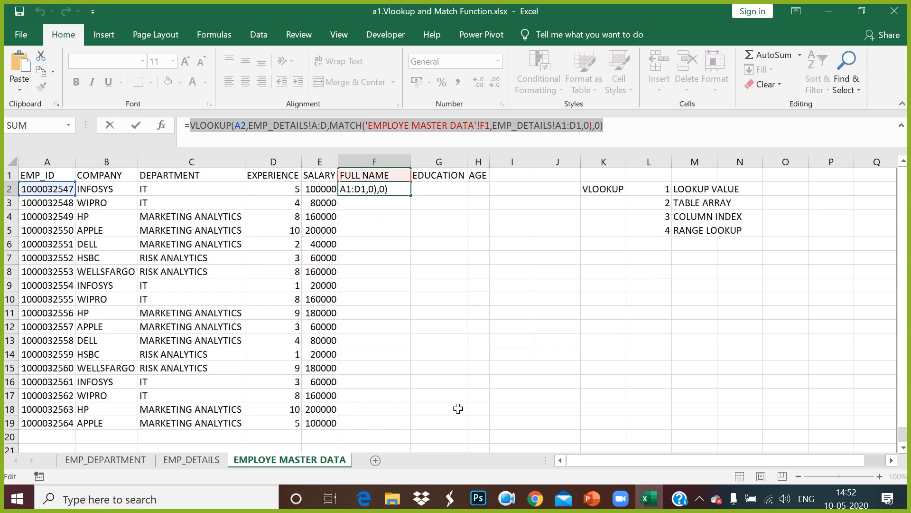
{"action": "left_click", "coordinate": [479, 271]}
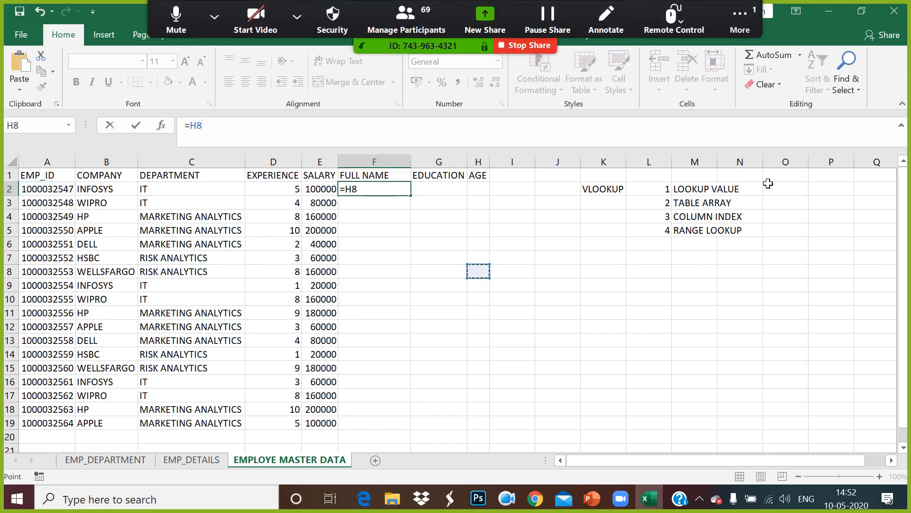
{"action": "left_click", "coordinate": [705, 180]}
{"action": "left_click", "coordinate": [751, 180]}
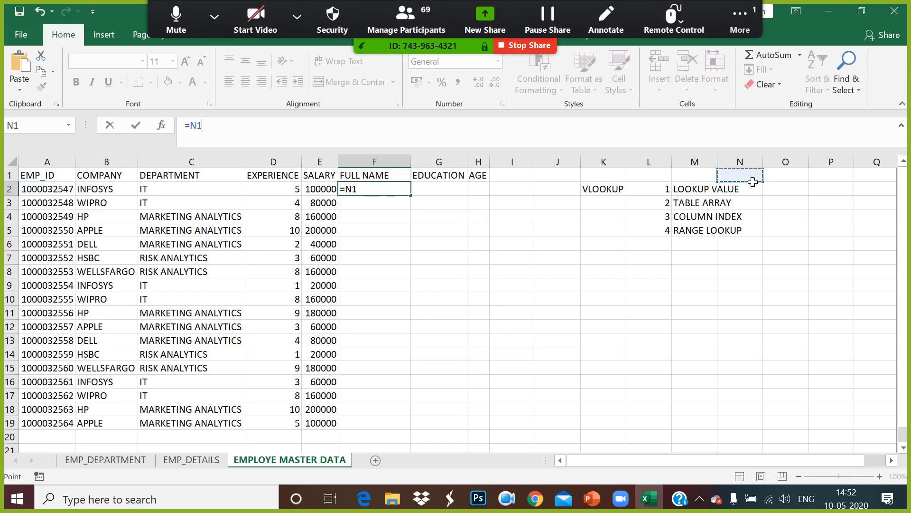
{"action": "key", "text": "ctrl+v"}
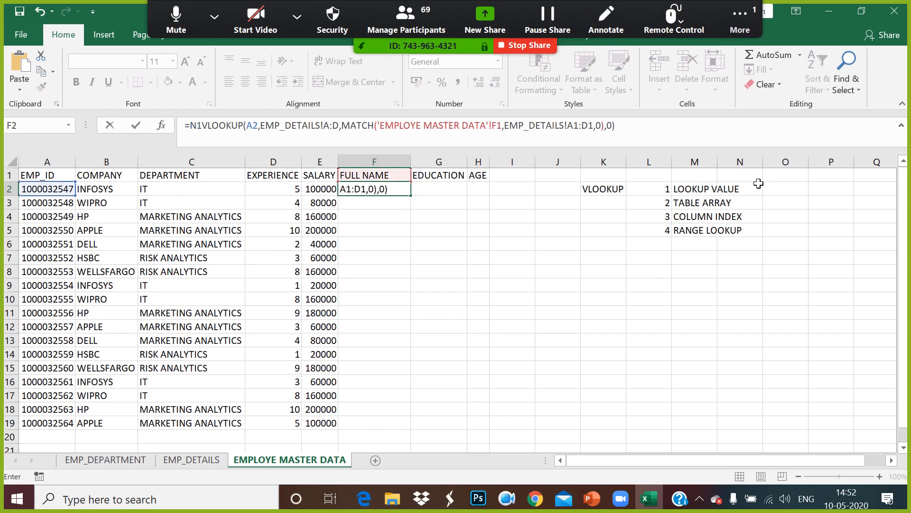
{"action": "left_click", "coordinate": [680, 300]}
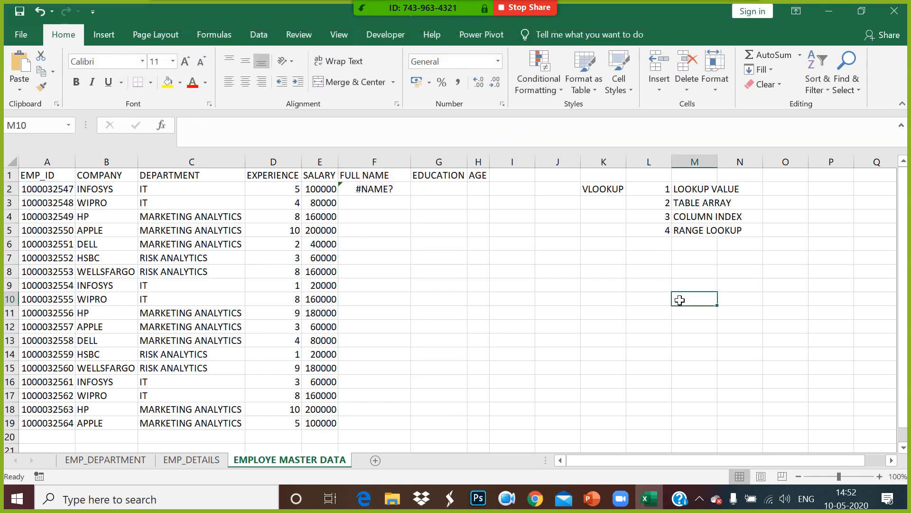
{"action": "left_click", "coordinate": [403, 193]}
{"action": "key", "text": "ctrl+z"}
{"action": "left_click", "coordinate": [460, 232]}
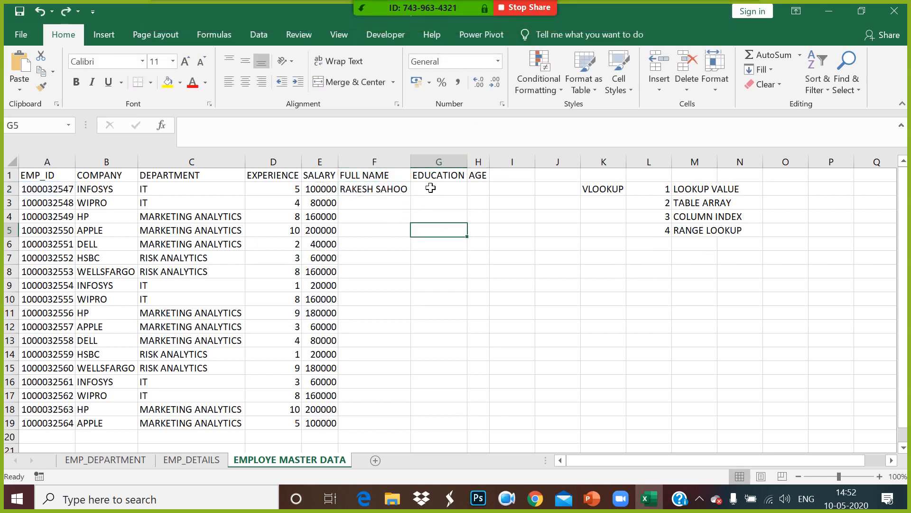
Copy the formula text of F2 without its equals sign, leave F2 unedited, and paste the text into M1
{"action": "left_click", "coordinate": [409, 190]}
{"action": "left_click_drag", "start_coordinate": [603, 125], "coordinate": [189, 126]}
{"action": "right_click", "coordinate": [237, 124]}
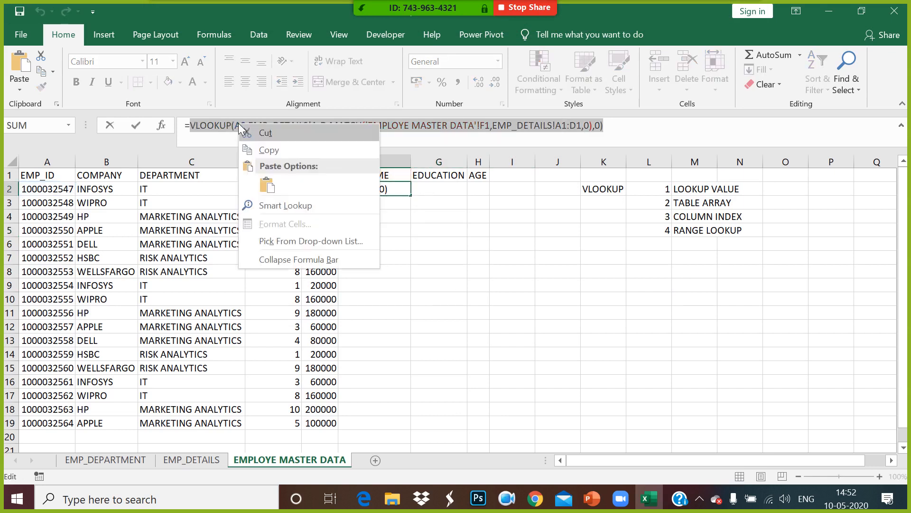
{"action": "left_click", "coordinate": [266, 148]}
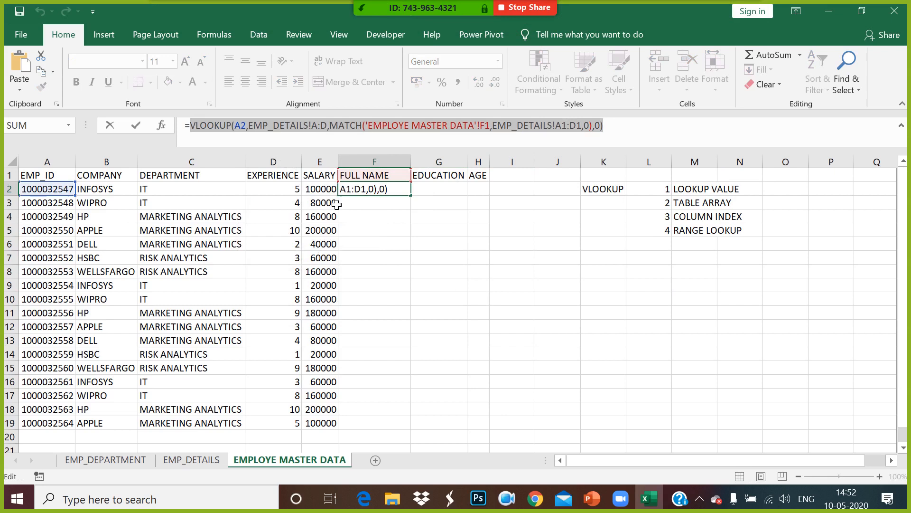
{"action": "left_click", "coordinate": [581, 280]}
{"action": "key", "text": "Escape"}
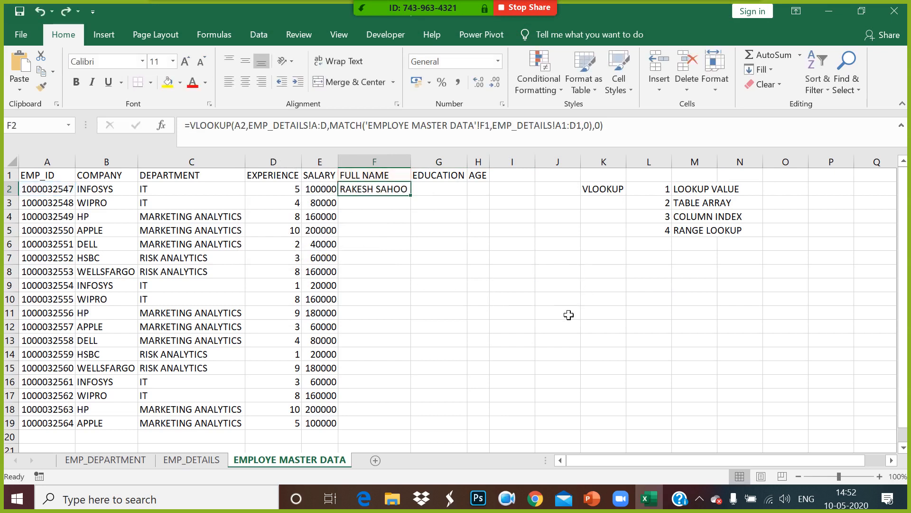
{"action": "left_click", "coordinate": [502, 294]}
{"action": "double_click", "coordinate": [695, 177]}
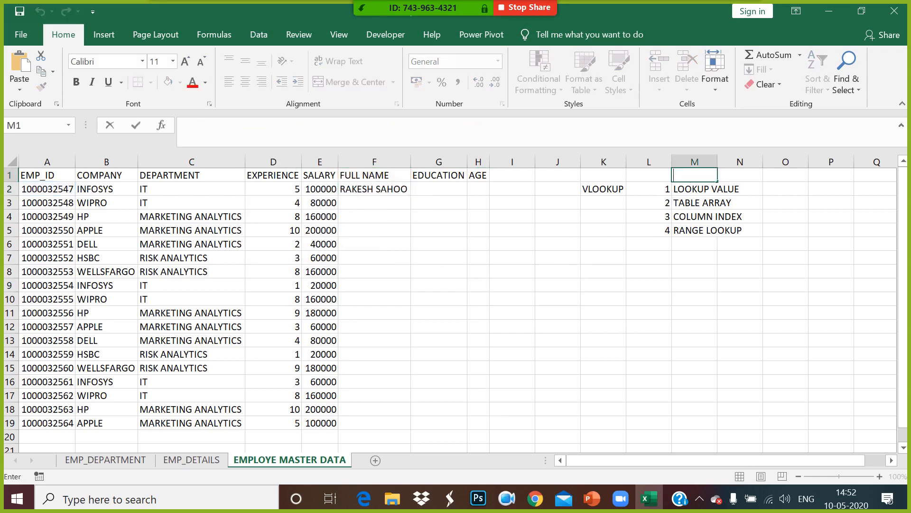
{"action": "key", "text": "ctrl+v"}
{"action": "left_click", "coordinate": [758, 334]}
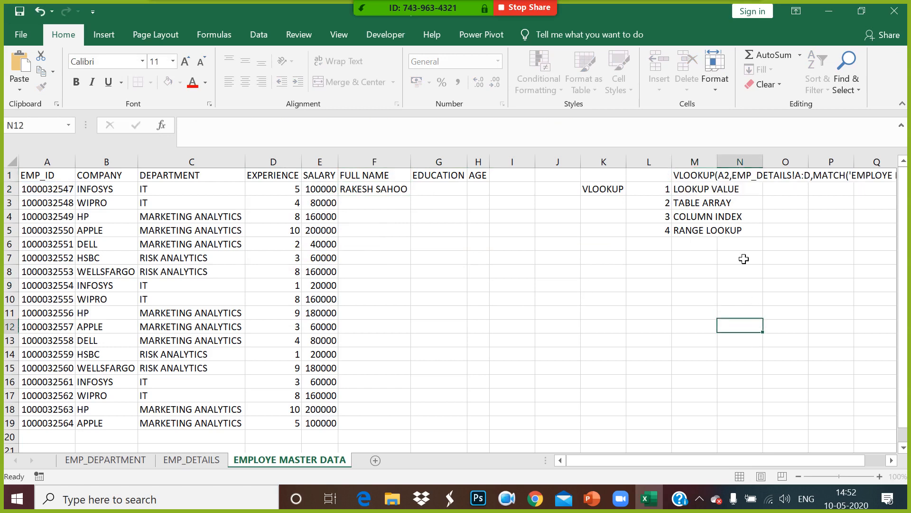
Move the formula text from M1 to N1
{"action": "left_click", "coordinate": [711, 177]}
{"action": "key", "text": "ctrl+c"}
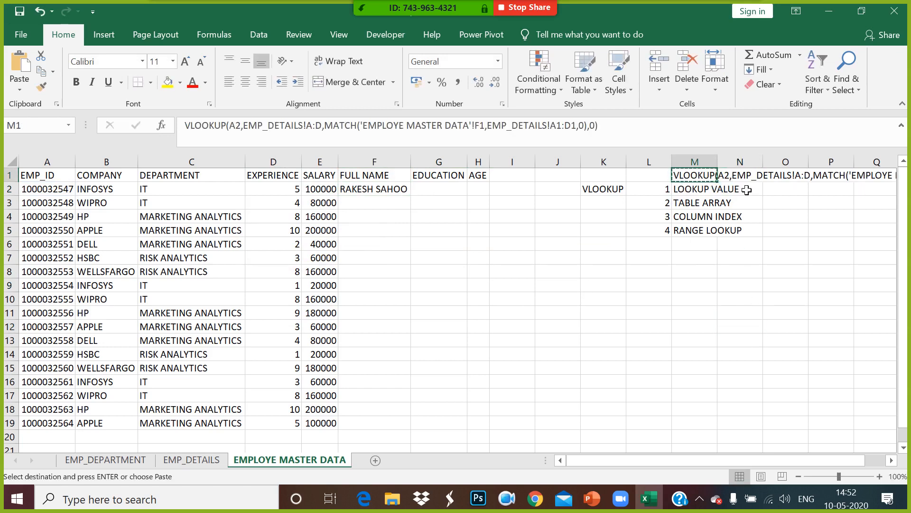
{"action": "left_click", "coordinate": [753, 180]}
{"action": "key", "text": "Return"}
{"action": "left_click", "coordinate": [760, 233]}
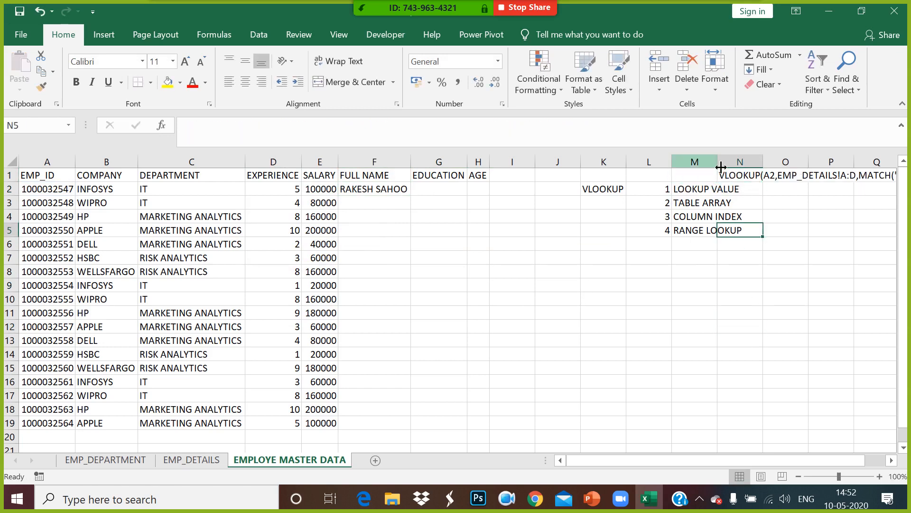
Autofit the widths of columns M and N to their contents
{"action": "double_click", "coordinate": [717, 162]}
{"action": "left_click", "coordinate": [893, 462]}
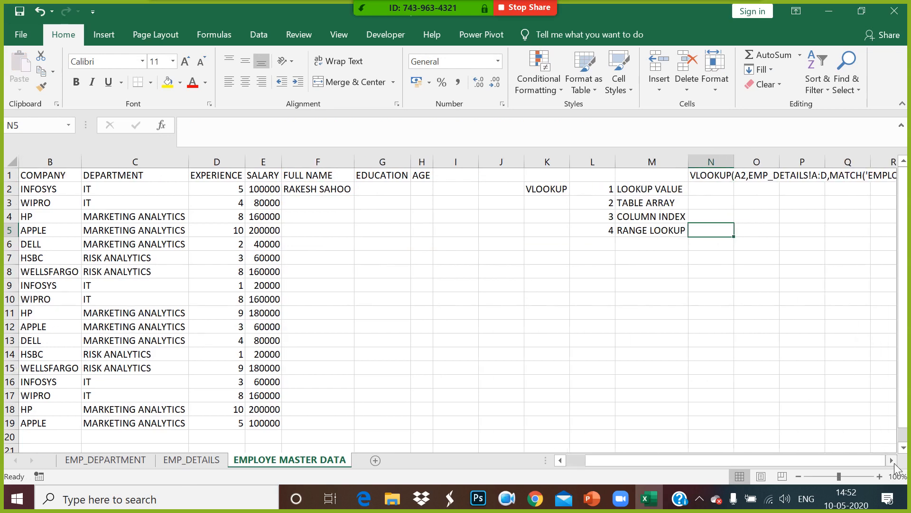
{"action": "left_click", "coordinate": [893, 462]}
{"action": "left_click", "coordinate": [893, 461]}
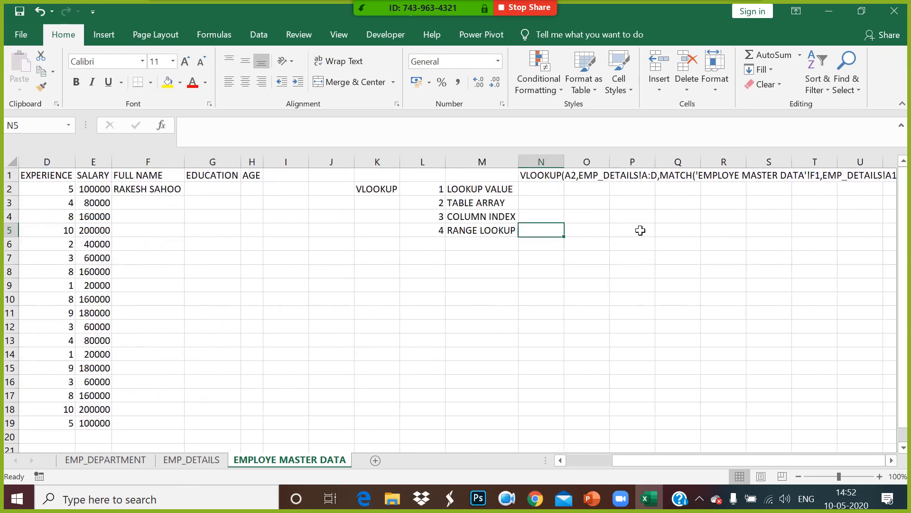
{"action": "double_click", "coordinate": [565, 162]}
Enter A2 in N2 beside the LOOKUP VALUE label and select N3, beside TABLE ARRAY
{"action": "left_click", "coordinate": [598, 179]}
{"action": "key", "text": "Return"}
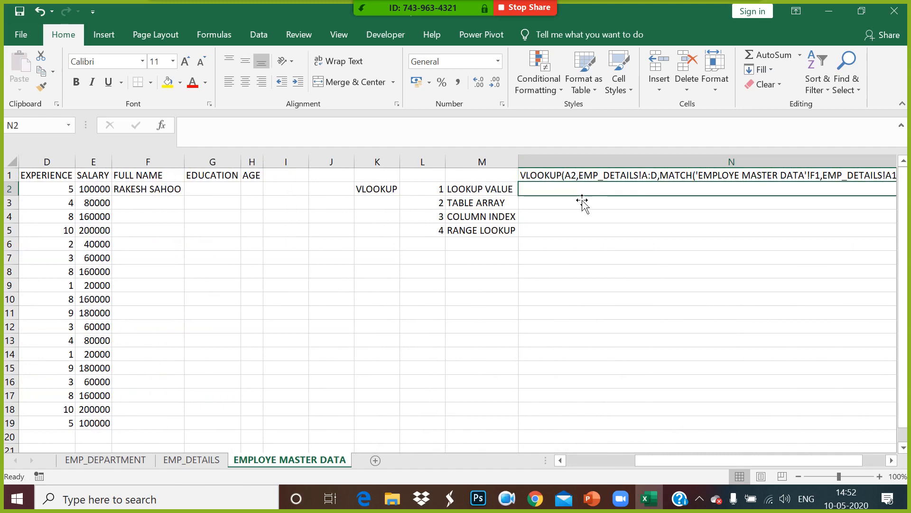
{"action": "type", "text": "A2"}
{"action": "key", "text": "Return"}
{"action": "left_click", "coordinate": [508, 216]}
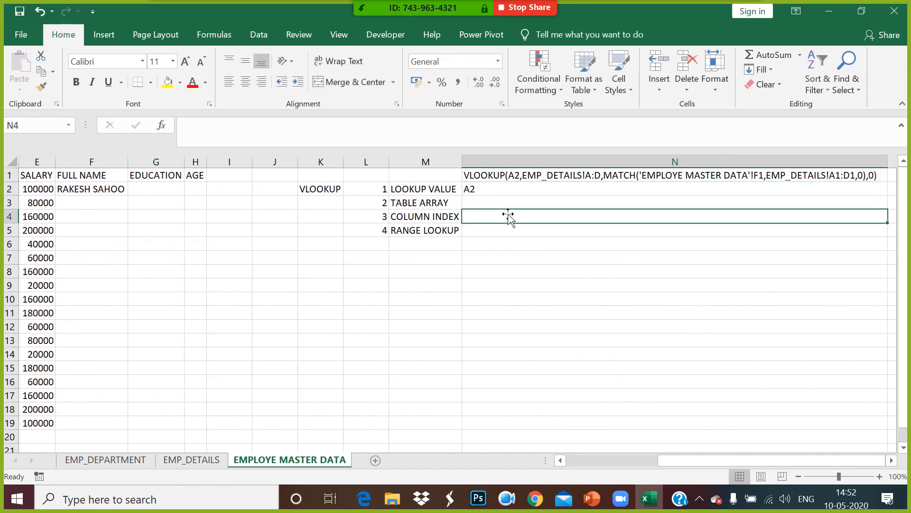
{"action": "left_click", "coordinate": [506, 206]}
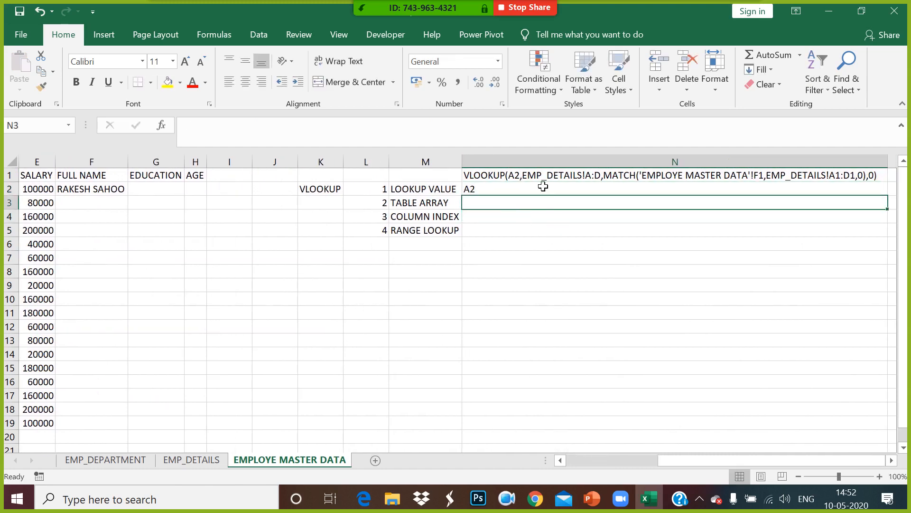
Copy the EMP_DETAILS!A:D argument from the formula text in N1 into N3, beside TABLE ARRAY
{"action": "double_click", "coordinate": [527, 176]}
{"action": "left_click_drag", "start_coordinate": [523, 175], "coordinate": [642, 175]}
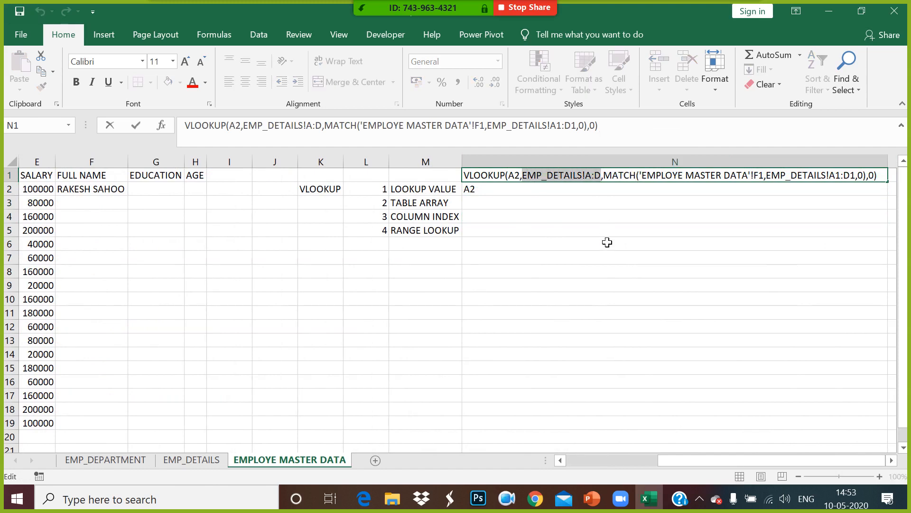
{"action": "key", "text": "ctrl+c"}
{"action": "left_click", "coordinate": [494, 205]}
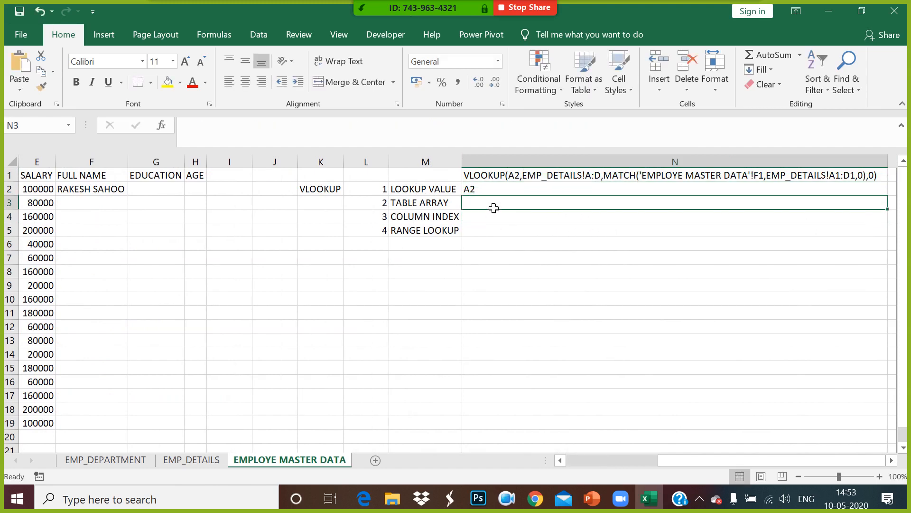
{"action": "key", "text": "ctrl+v"}
{"action": "key", "text": "Return"}
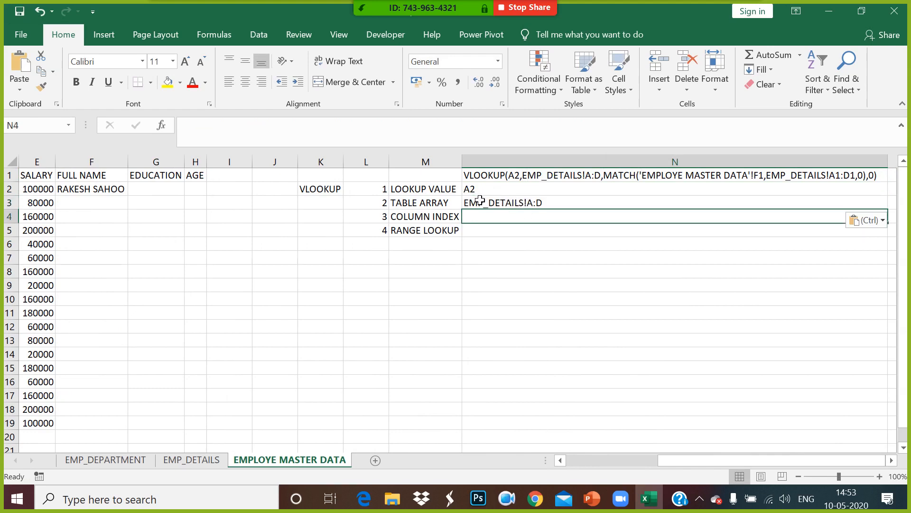
Copy MATCH('EMPLOYE MASTER DATA'!F1,EMP_DETAILS!A1:D1,0) from the formula text in N1 into N4, beside COLUMN INDEX
{"action": "left_click", "coordinate": [628, 189]}
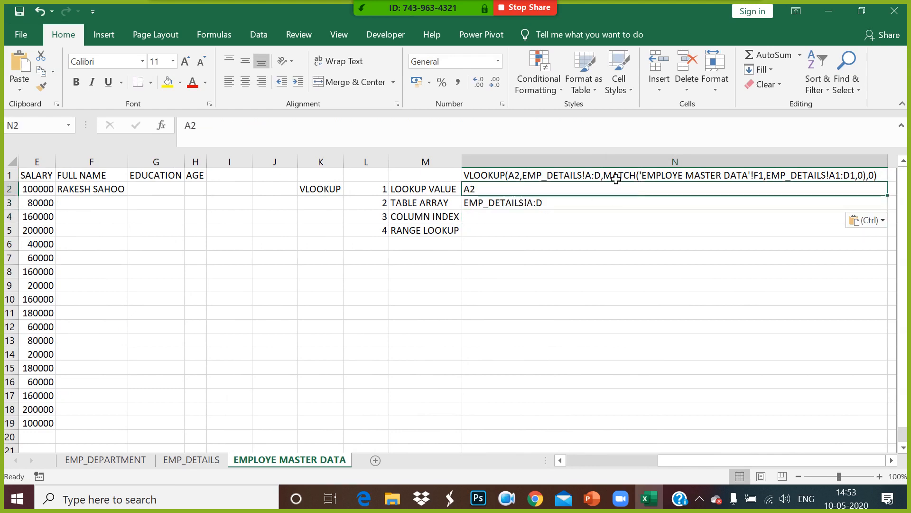
{"action": "double_click", "coordinate": [611, 178]}
{"action": "left_click_drag", "start_coordinate": [604, 175], "coordinate": [867, 176]}
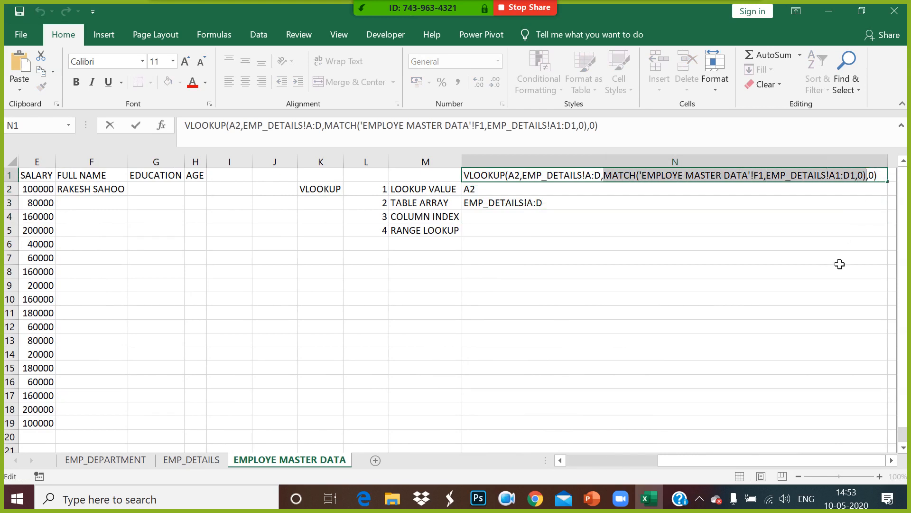
{"action": "left_click", "coordinate": [481, 223]}
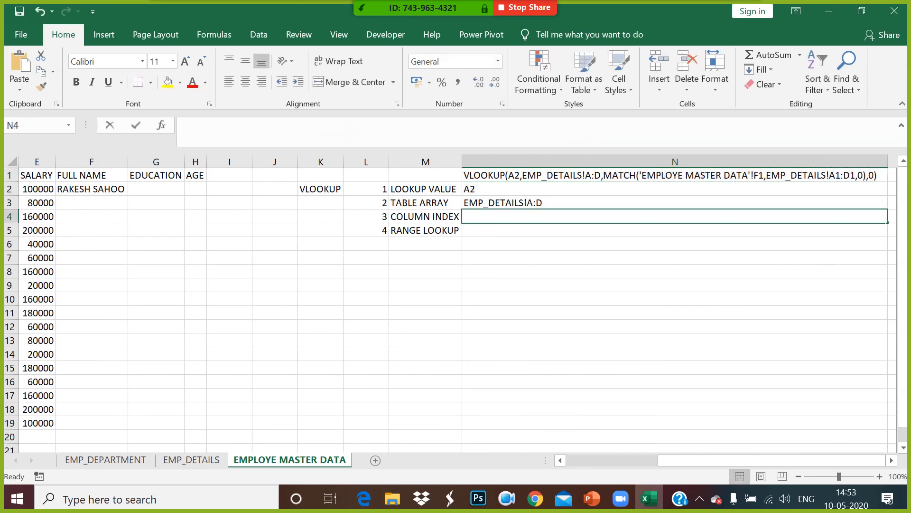
{"action": "key", "text": "ctrl+v"}
Enter 0 in N5 beside the RANGE LOOKUP label
{"action": "left_click", "coordinate": [496, 236]}
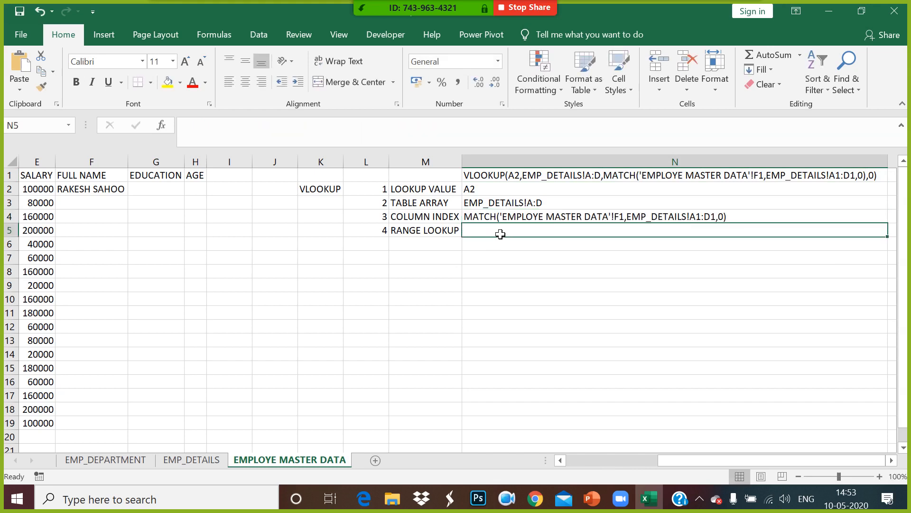
{"action": "type", "text": "0"}
{"action": "left_click", "coordinate": [533, 286]}
{"action": "left_click", "coordinate": [489, 230]}
{"action": "left_click_drag", "start_coordinate": [441, 192], "coordinate": [441, 231]}
In the F2 formula, lock the lookup value as $A2 and the table array as EMP_DETAILS!$A:$D
{"action": "left_click_drag", "start_coordinate": [730, 460], "coordinate": [622, 462]}
{"action": "left_click", "coordinate": [385, 192]}
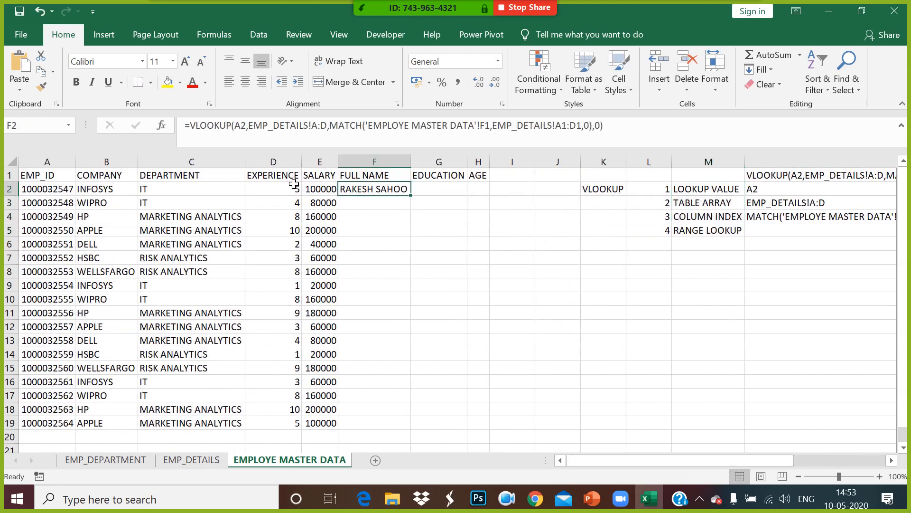
{"action": "left_click", "coordinate": [235, 126]}
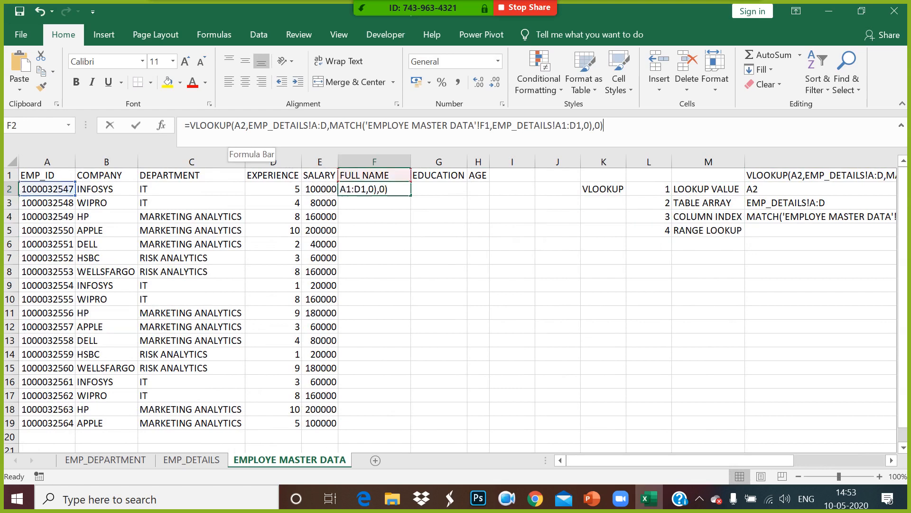
{"action": "type", "text": "$"}
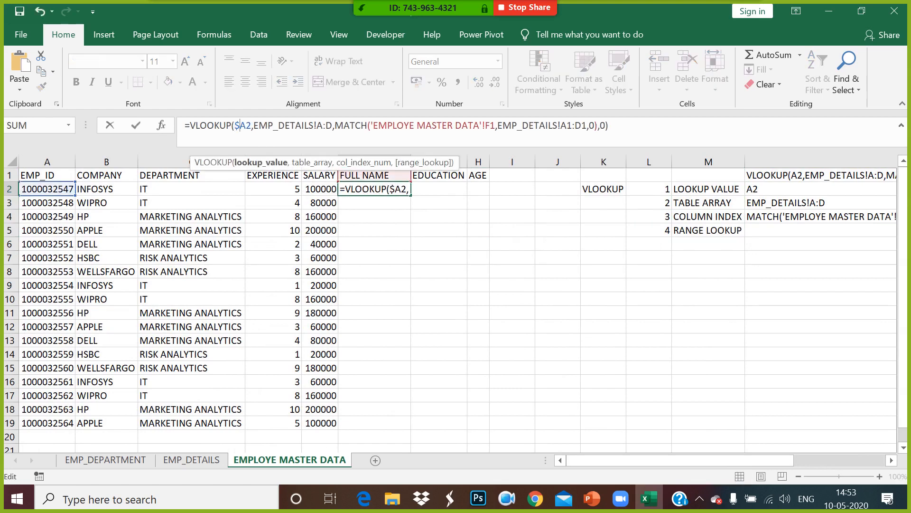
{"action": "left_click_drag", "start_coordinate": [317, 126], "coordinate": [332, 126]}
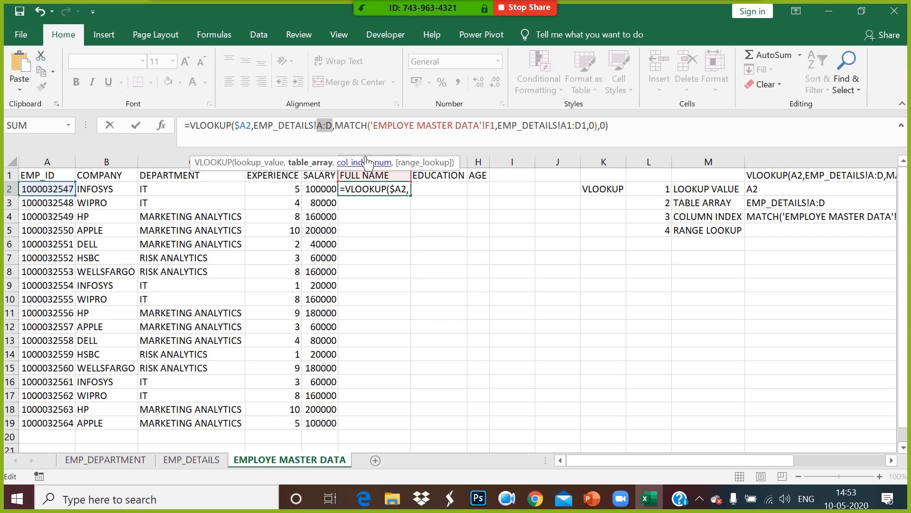
{"action": "left_click", "coordinate": [325, 126]}
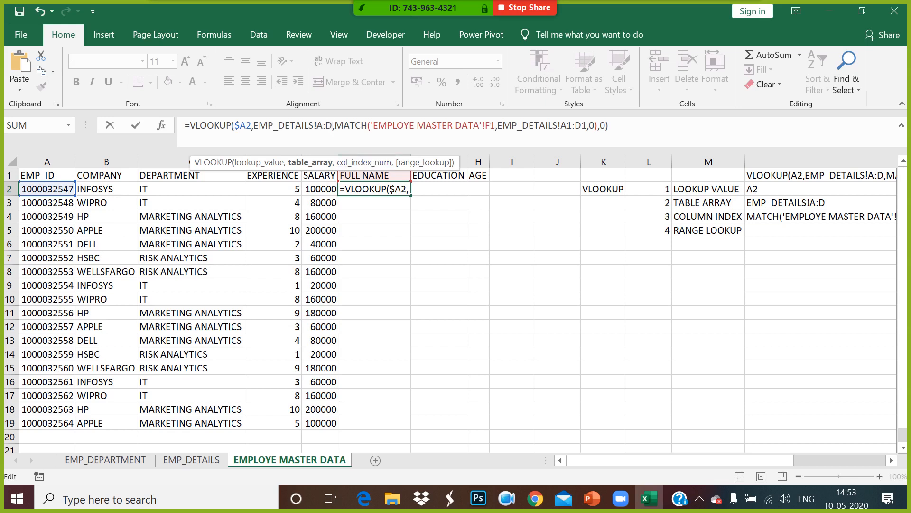
{"action": "type", "text": "$A:"}
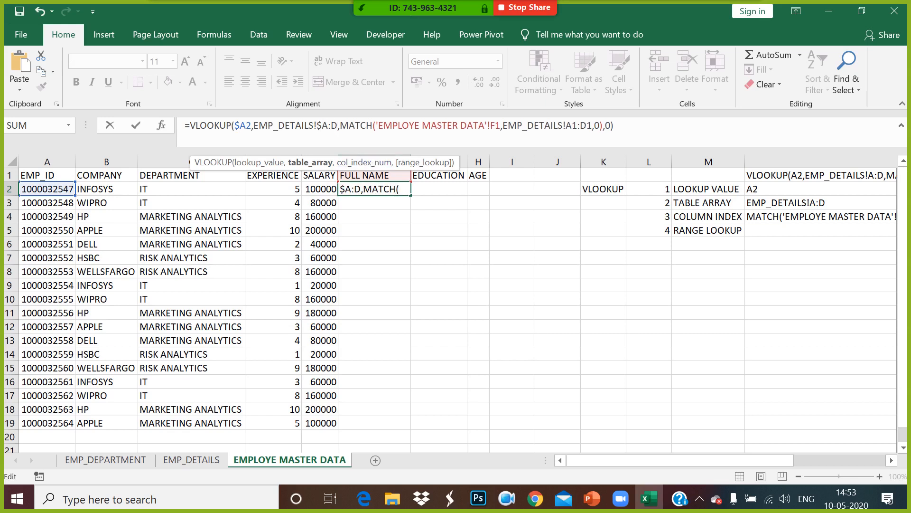
{"action": "type", "text": "$"}
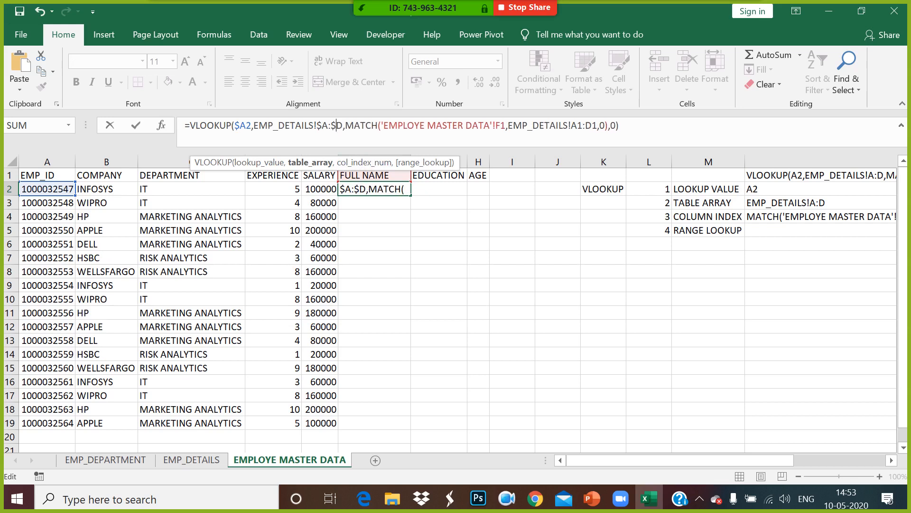
In F2's nested MATCH, lock the lookup value as F$1 and the lookup array as EMP_DETAILS!$A$1:$D$1, and confirm the formula
{"action": "left_click", "coordinate": [500, 126]}
{"action": "type", "text": "$"}
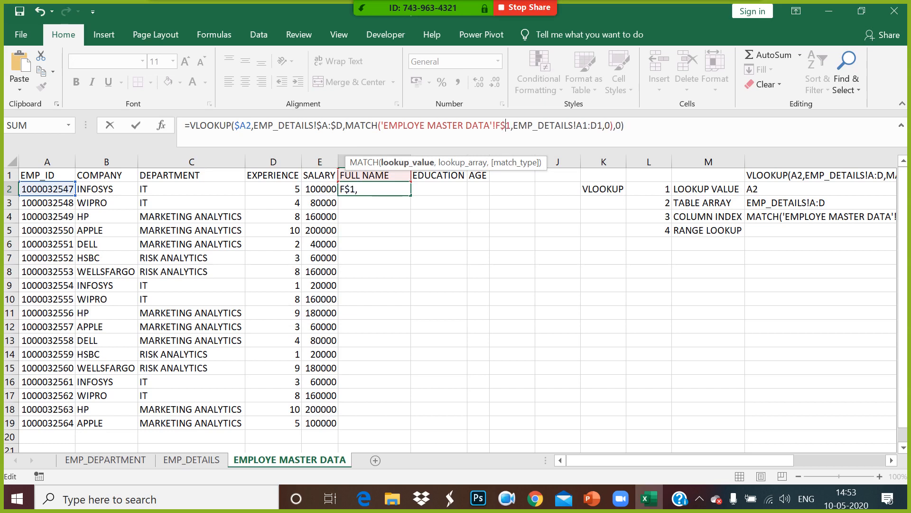
{"action": "left_click", "coordinate": [576, 126]}
{"action": "type", "text": "$A"}
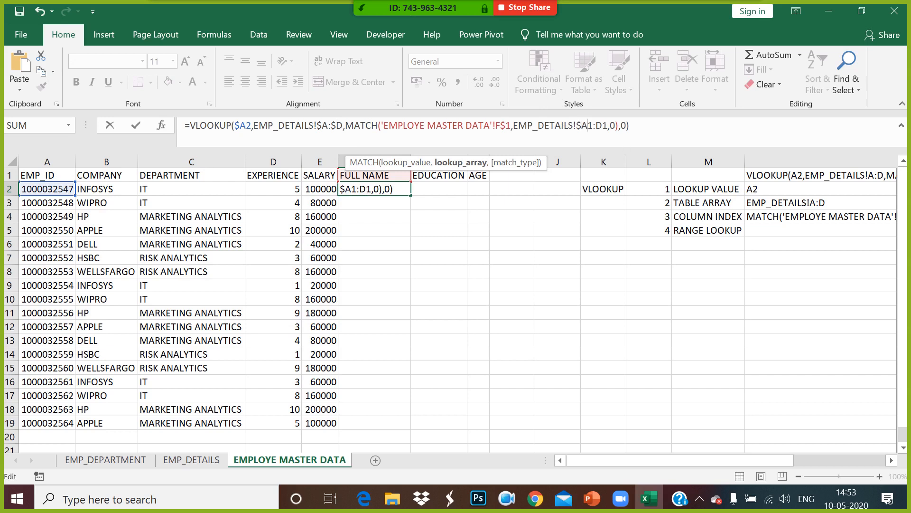
{"action": "type", "text": "$"}
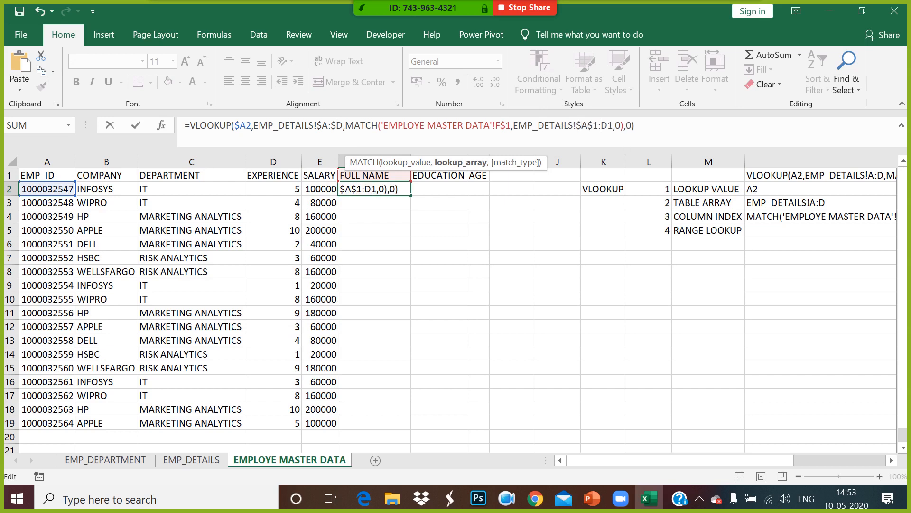
{"action": "key", "text": "Right"}
{"action": "key", "text": "Right"}
{"action": "type", "text": "$"}
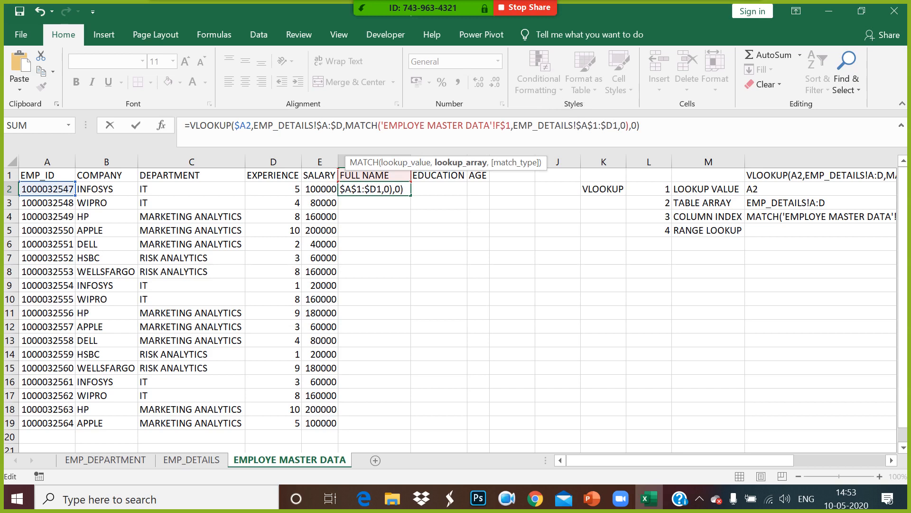
{"action": "key", "text": "Return"}
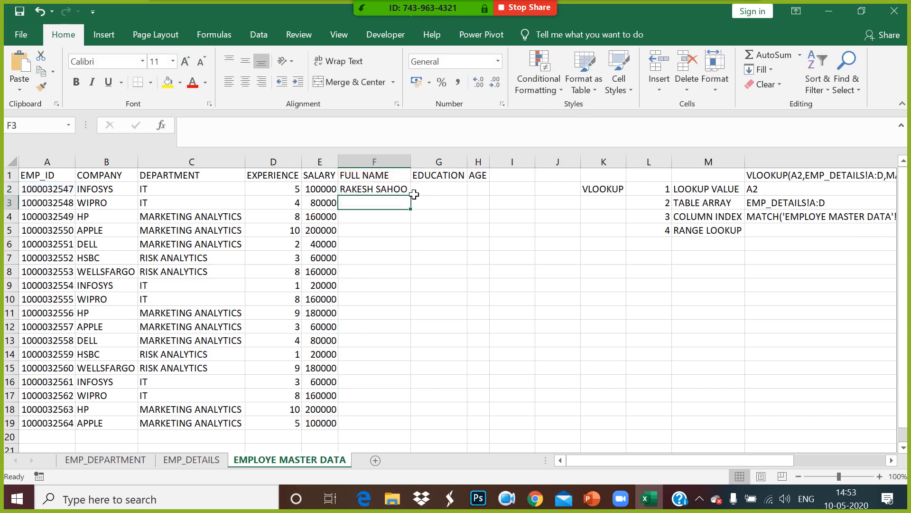
Fill the F2 formula across to H2 and down to row 19, and autofit the FULL NAME column
{"action": "left_click", "coordinate": [409, 193]}
{"action": "left_click_drag", "start_coordinate": [411, 196], "coordinate": [494, 201]}
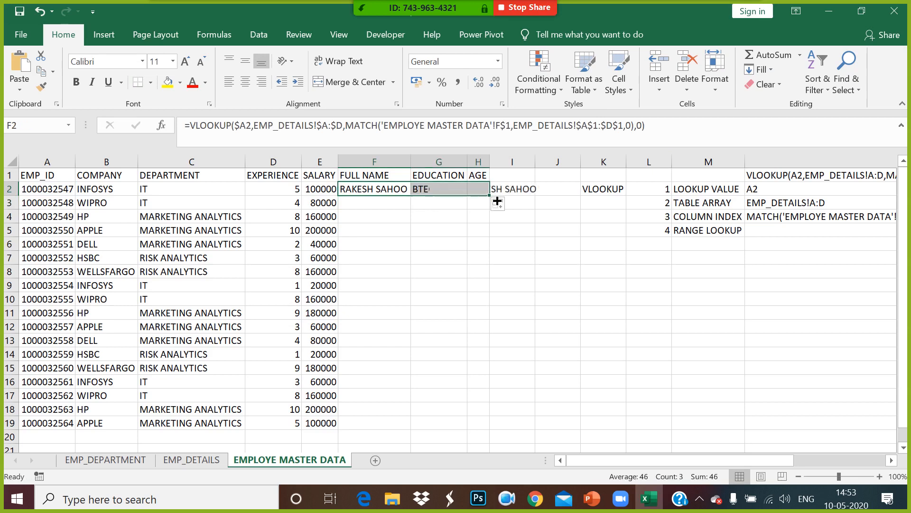
{"action": "double_click", "coordinate": [494, 201]}
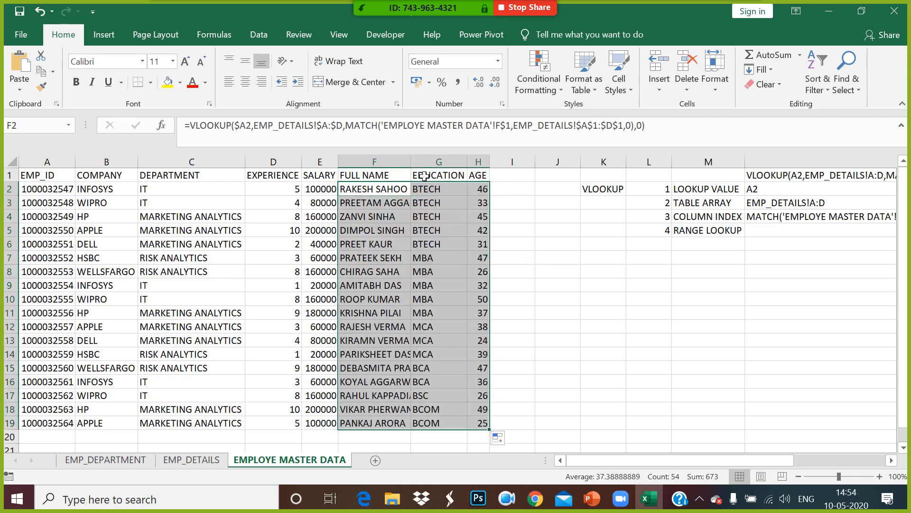
{"action": "double_click", "coordinate": [411, 161]}
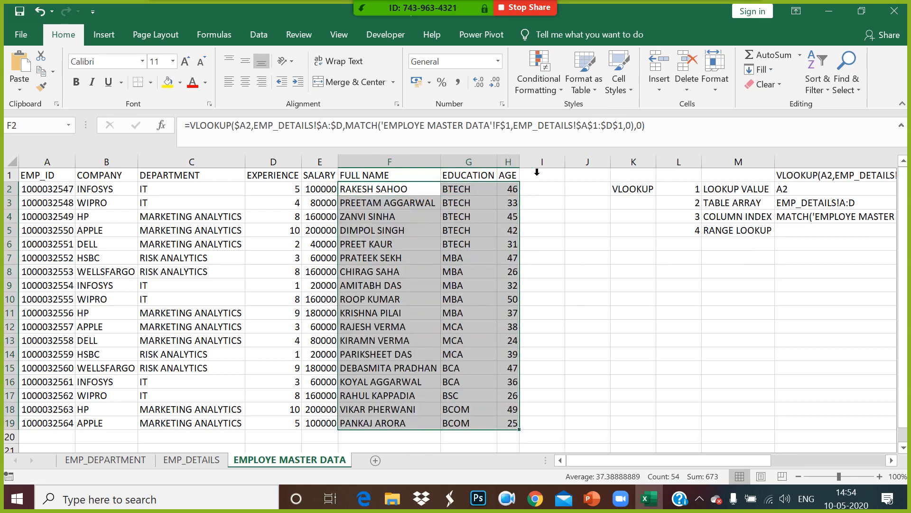
{"action": "left_click", "coordinate": [573, 264]}
{"action": "left_click", "coordinate": [565, 322]}
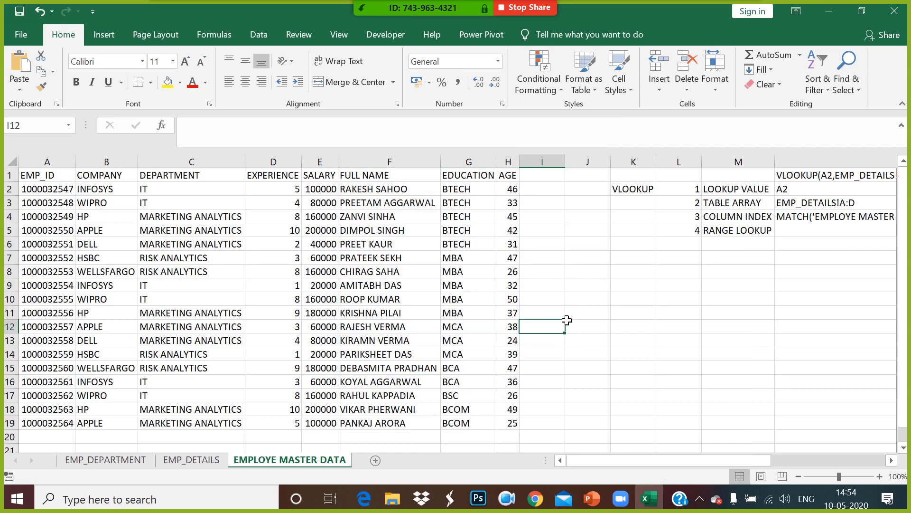
{"action": "left_click", "coordinate": [395, 193]}
{"action": "left_click", "coordinate": [404, 219]}
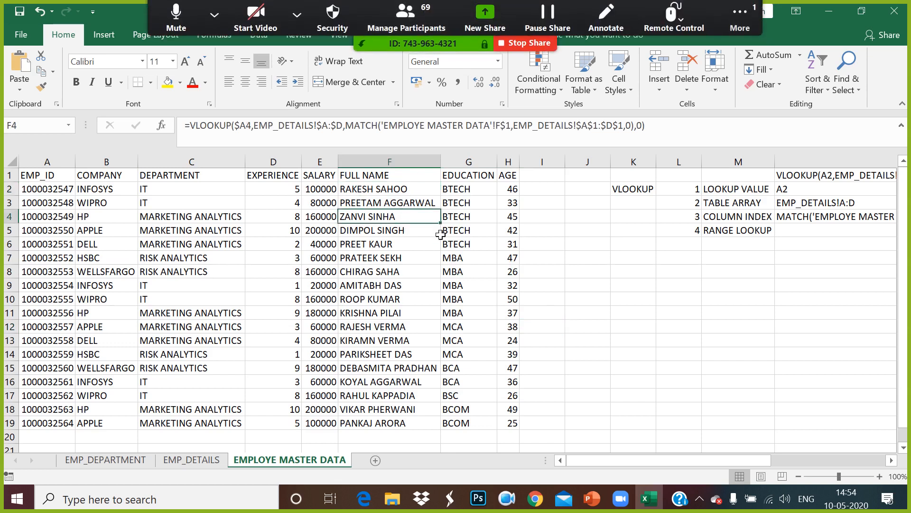
{"action": "left_click", "coordinate": [366, 250]}
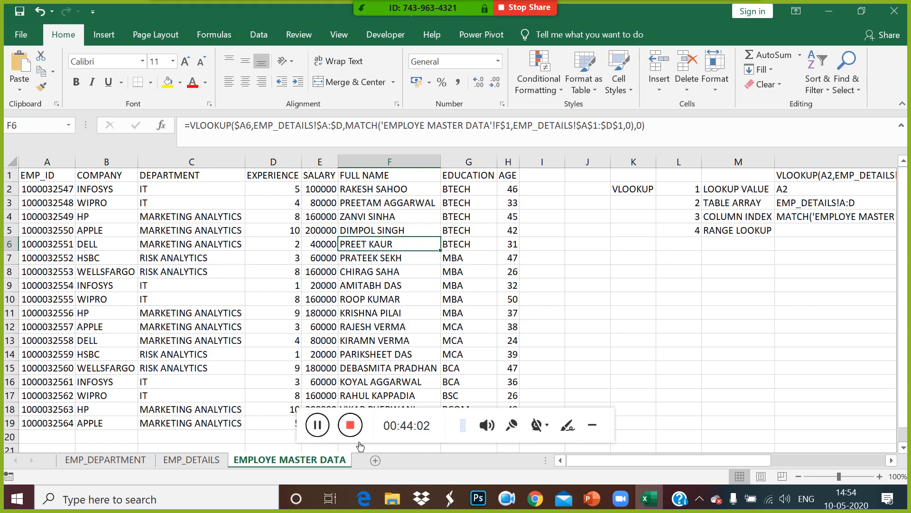
{"action": "left_click", "coordinate": [318, 426]}
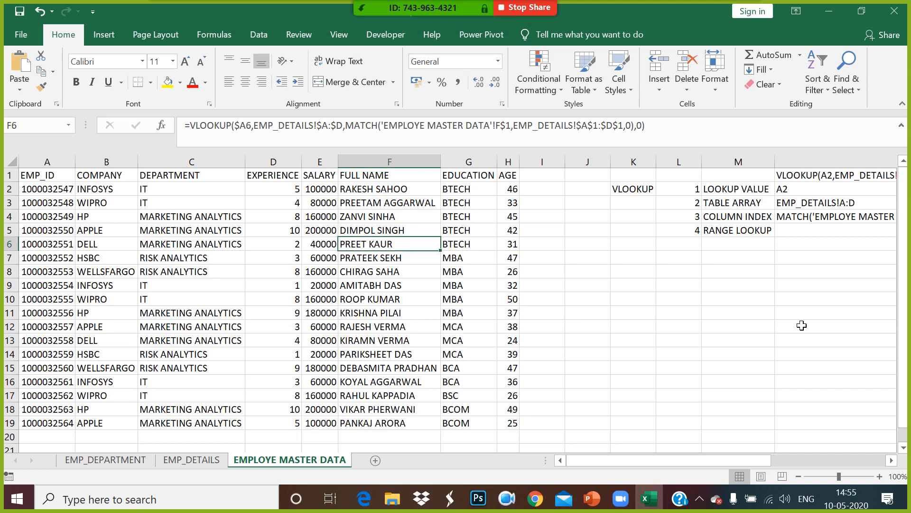
{"action": "left_click", "coordinate": [551, 285]}
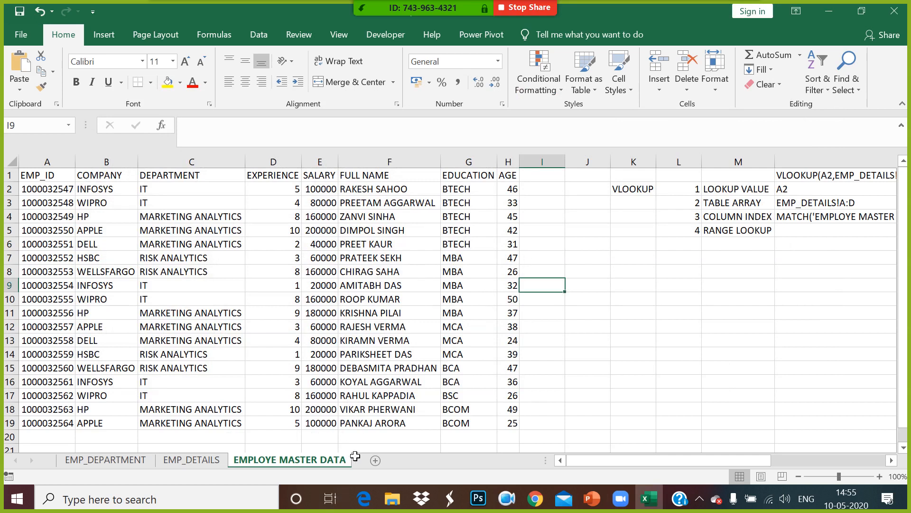
Add a new worksheet and enter the heading STU_ID in A1
{"action": "left_click", "coordinate": [373, 460]}
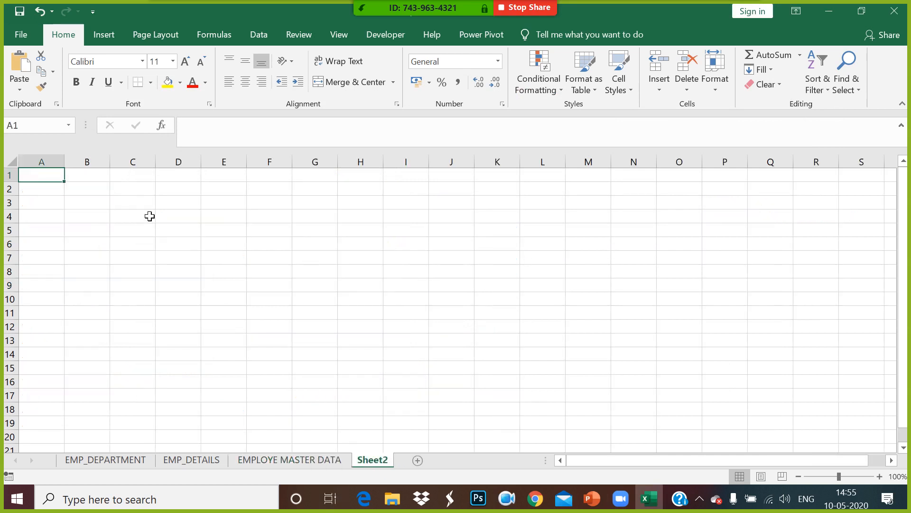
{"action": "type", "text": "STU_ID"}
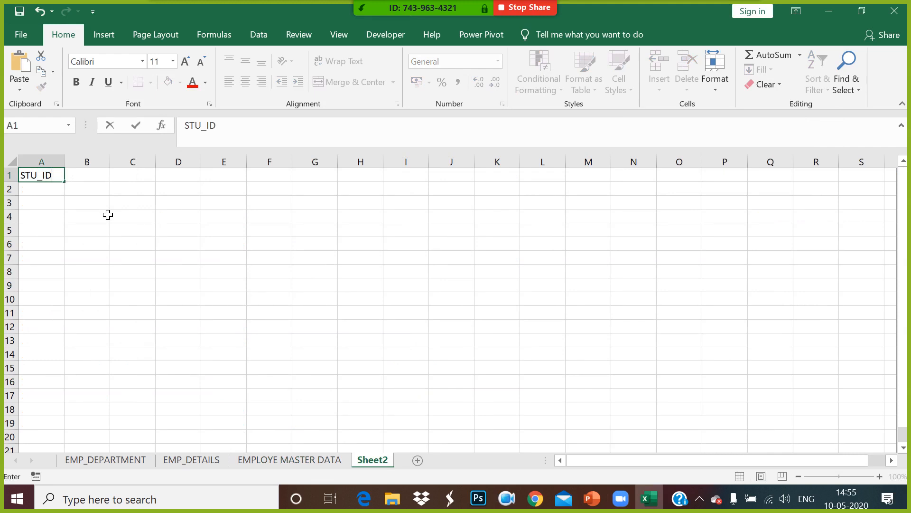
{"action": "left_click", "coordinate": [109, 215]}
Enter S1 in A2 and fill the student ID series down to S10 in A11
{"action": "left_click", "coordinate": [55, 192]}
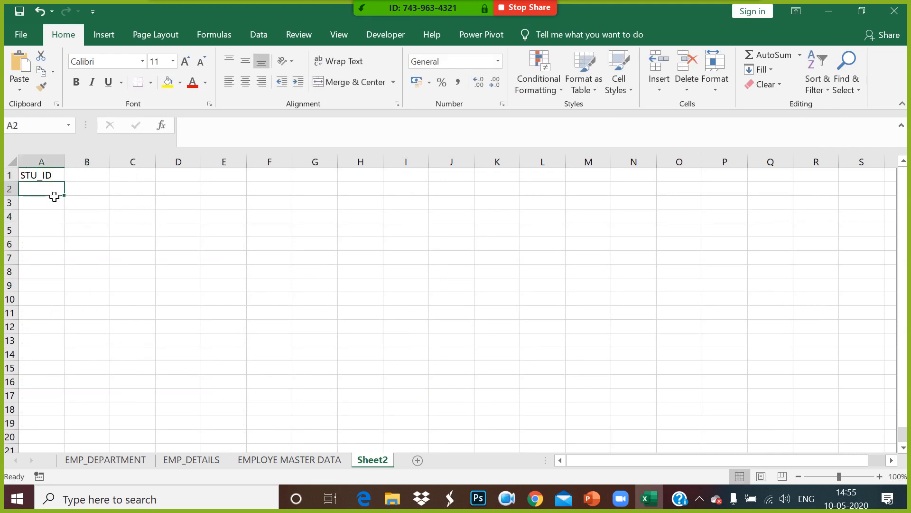
{"action": "type", "text": "S1"}
{"action": "left_click", "coordinate": [43, 217]}
{"action": "left_click", "coordinate": [44, 189]}
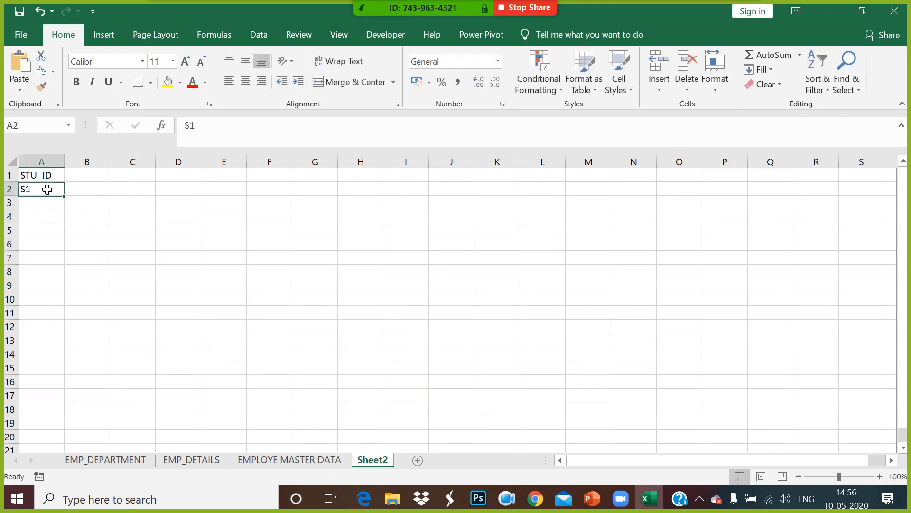
{"action": "left_click_drag", "start_coordinate": [65, 196], "coordinate": [66, 314]}
Enter the subject headings SAS, R, PYTHON and EXCEL in cells B1 to E1
{"action": "left_click", "coordinate": [87, 177]}
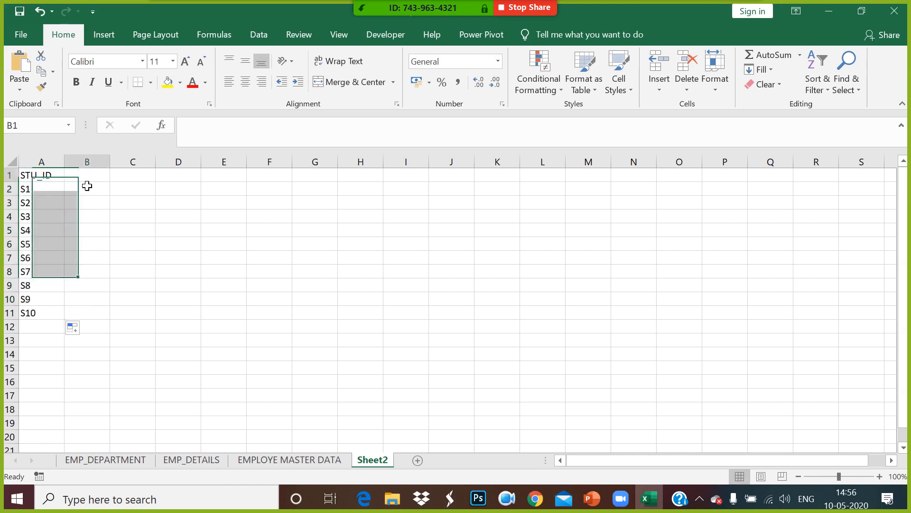
{"action": "type", "text": "SAS"}
{"action": "left_click", "coordinate": [142, 180]}
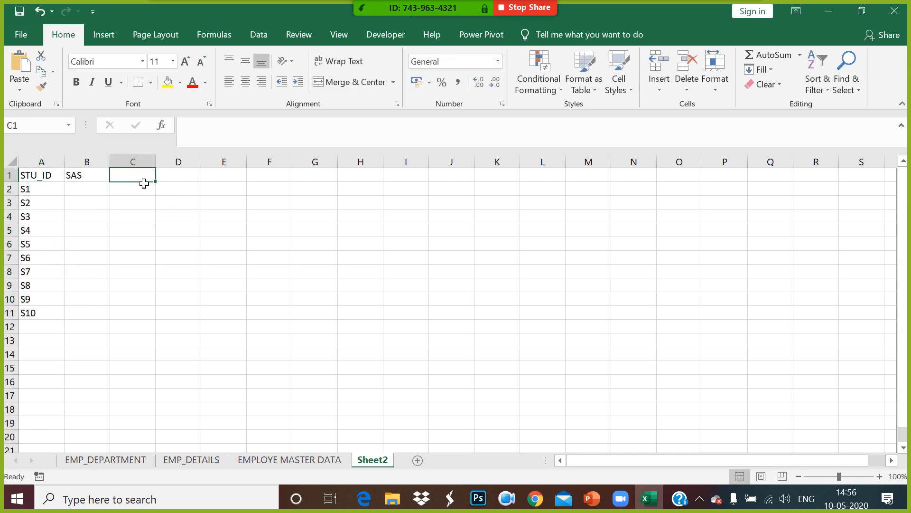
{"action": "type", "text": "R"}
{"action": "left_click", "coordinate": [181, 176]}
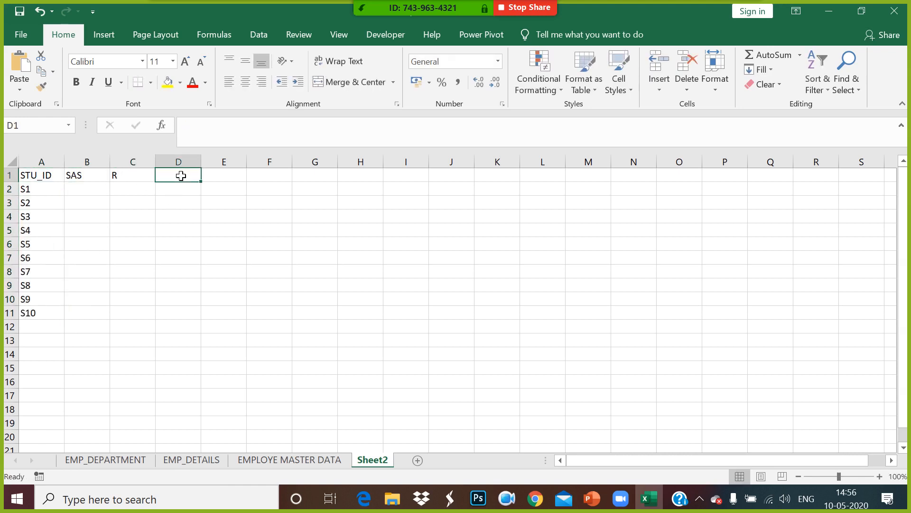
{"action": "type", "text": "PYTHON"}
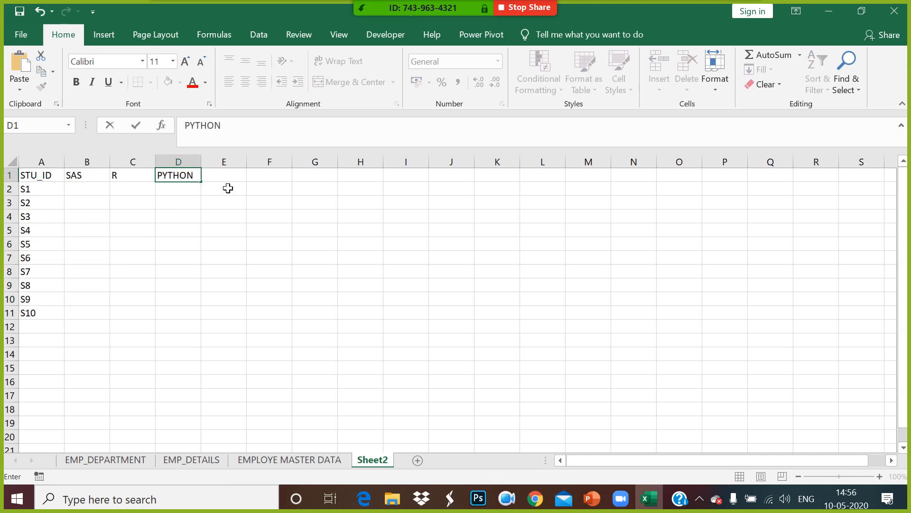
{"action": "key", "text": "Tab"}
{"action": "type", "text": "EC"}
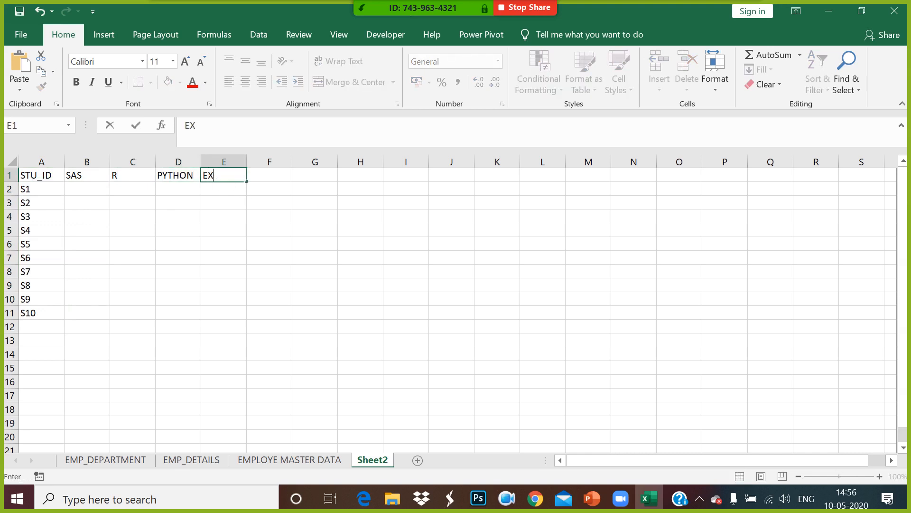
{"action": "type", "text": "CEL"}
{"action": "key", "text": "Tab"}
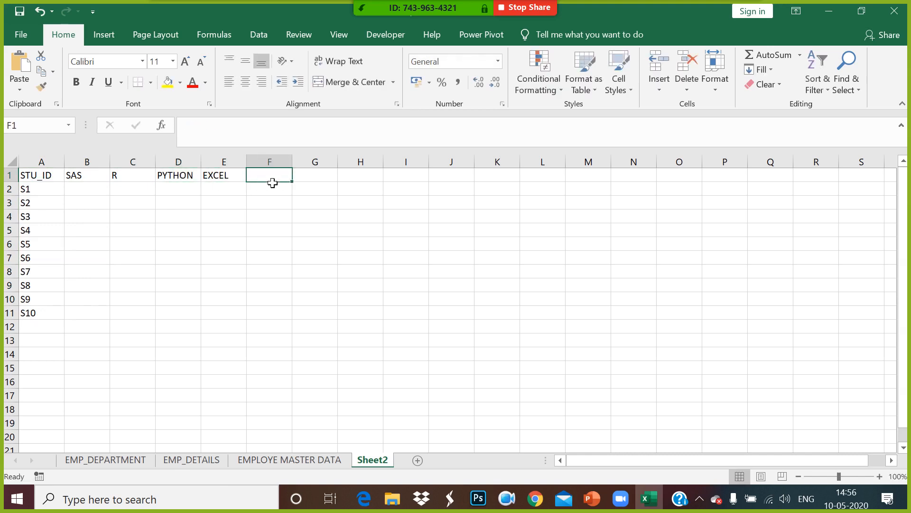
Add the headings VBA in F1 and TABLEAU in G1, correcting the misspelled TABLEAU entry
{"action": "type", "text": "VBA"}
{"action": "left_click", "coordinate": [328, 181]}
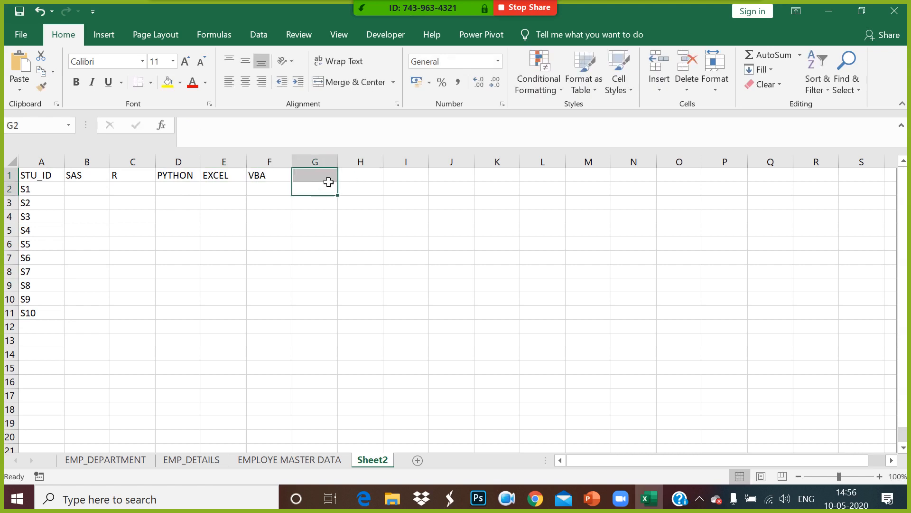
{"action": "type", "text": "TAB;EAU"}
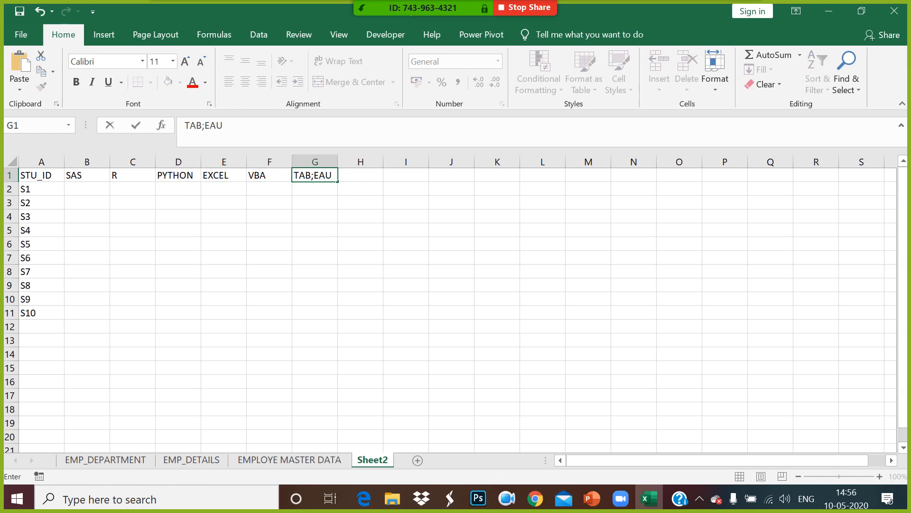
{"action": "left_click", "coordinate": [314, 176]}
{"action": "key", "text": "BackSpace"}
{"action": "type", "text": "LEAU"}
{"action": "left_click", "coordinate": [343, 228]}
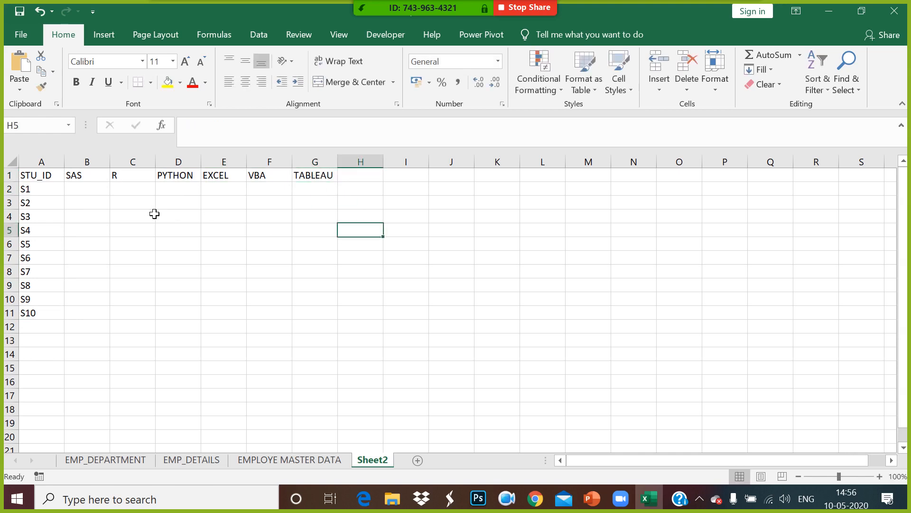
Enter =RANDBETWEEN(100,900) in B2 to generate a random SAS score
{"action": "left_click", "coordinate": [108, 195]}
{"action": "type", "text": "=RAND"}
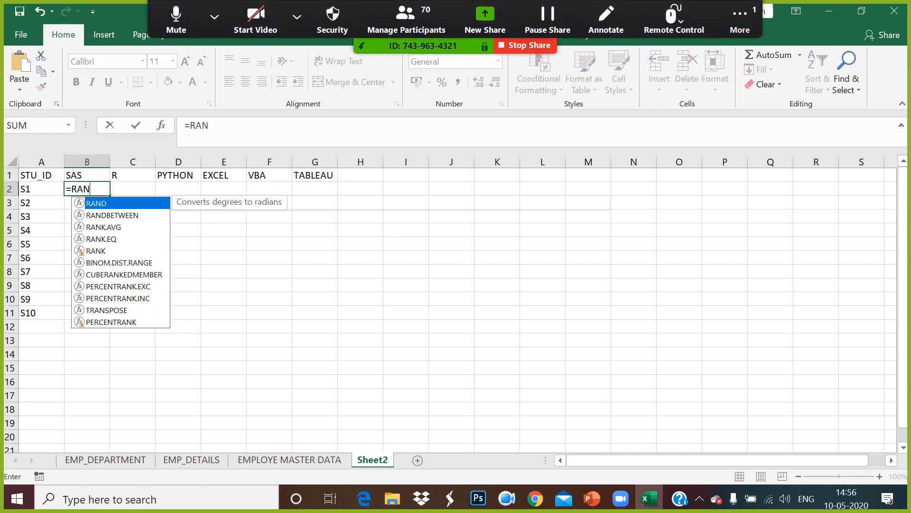
{"action": "double_click", "coordinate": [121, 219]}
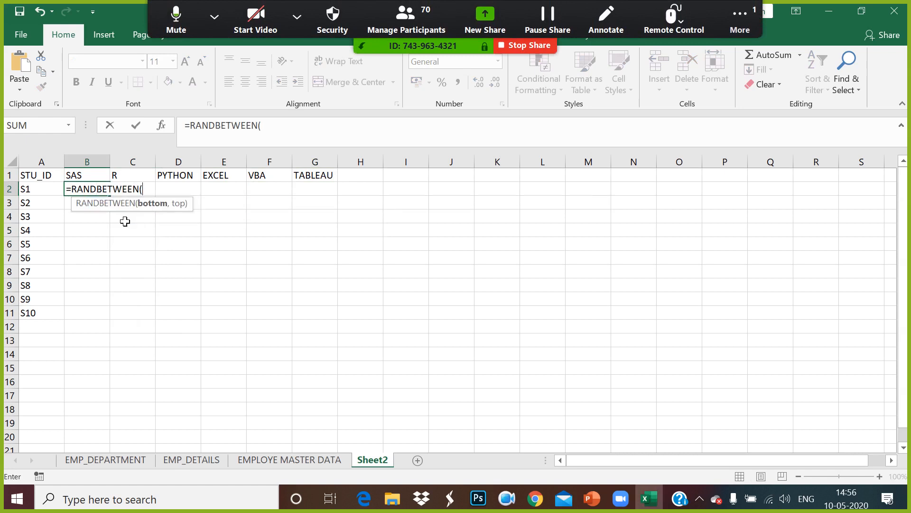
{"action": "type", "text": "100,900"}
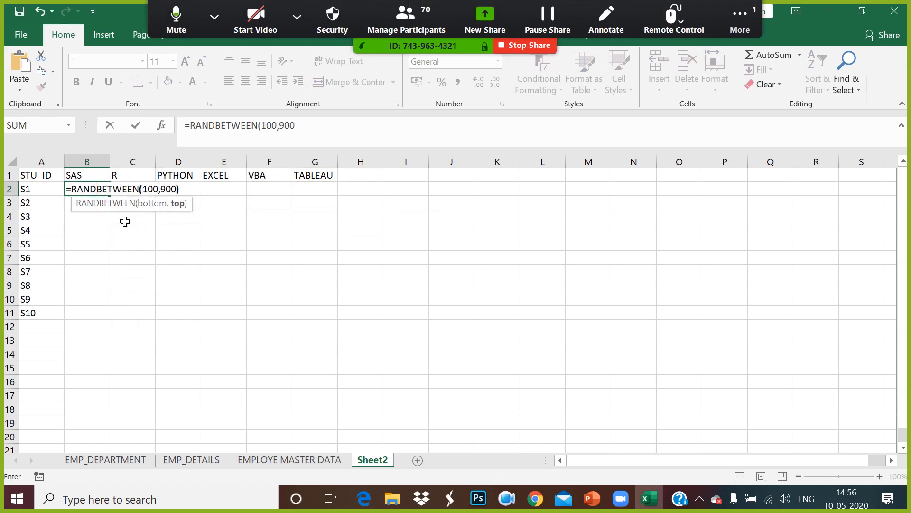
{"action": "key", "text": "Return"}
Fill the B2 random score formula across to G2 and down to row 11
{"action": "left_click", "coordinate": [100, 188]}
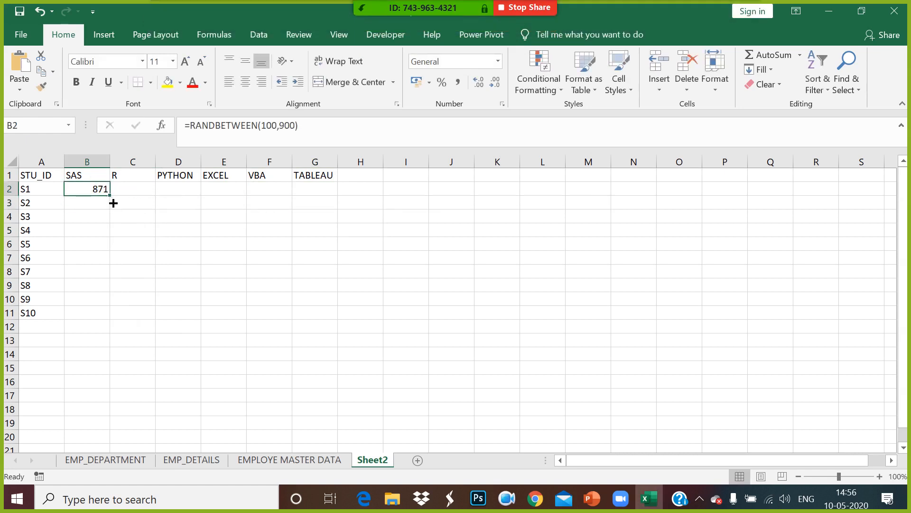
{"action": "left_click_drag", "start_coordinate": [114, 203], "coordinate": [346, 201]}
{"action": "double_click", "coordinate": [344, 203]}
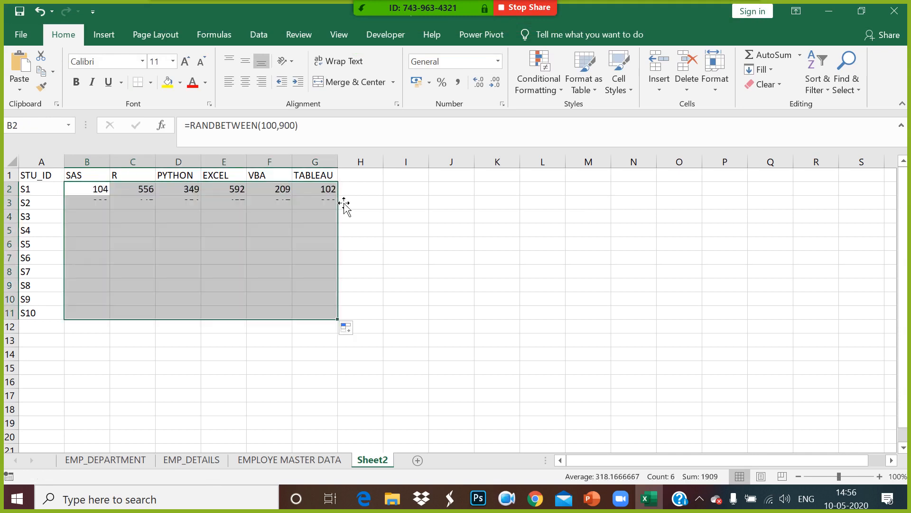
Copy the score range B2:G11 and paste it over itself as values only with Paste Special
{"action": "key", "text": "ctrl+c"}
{"action": "right_click", "coordinate": [308, 205]}
{"action": "left_click", "coordinate": [358, 269]}
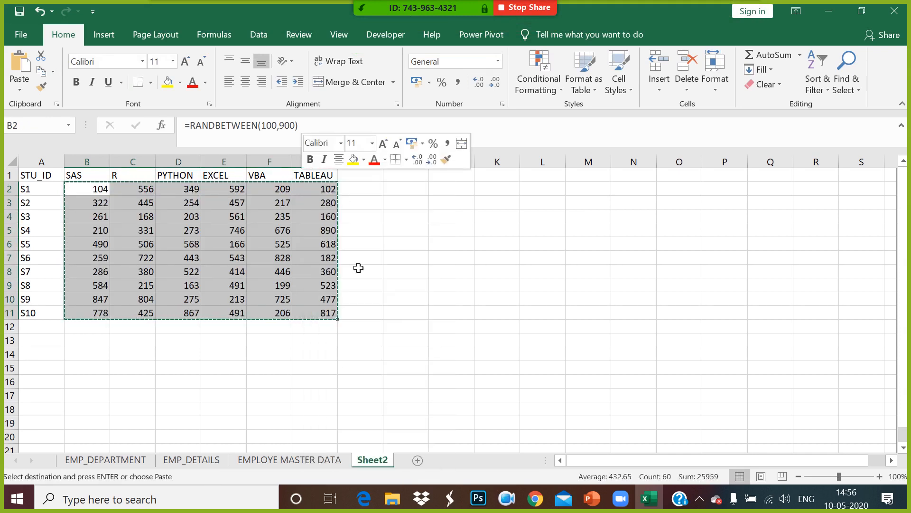
{"action": "left_click", "coordinate": [247, 204]}
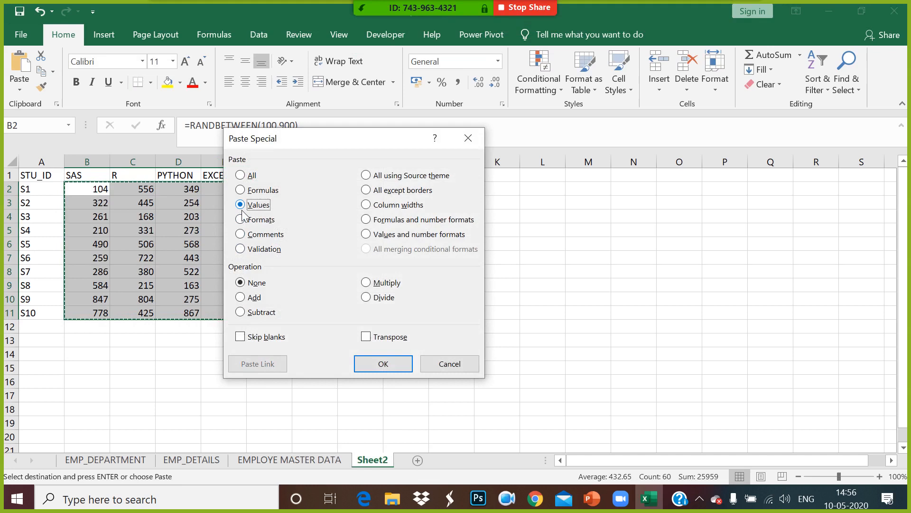
{"action": "left_click", "coordinate": [384, 363]}
{"action": "left_click", "coordinate": [476, 285]}
Copy the STU_ID column A1:A11 and paste it starting at J1
{"action": "left_click", "coordinate": [29, 175]}
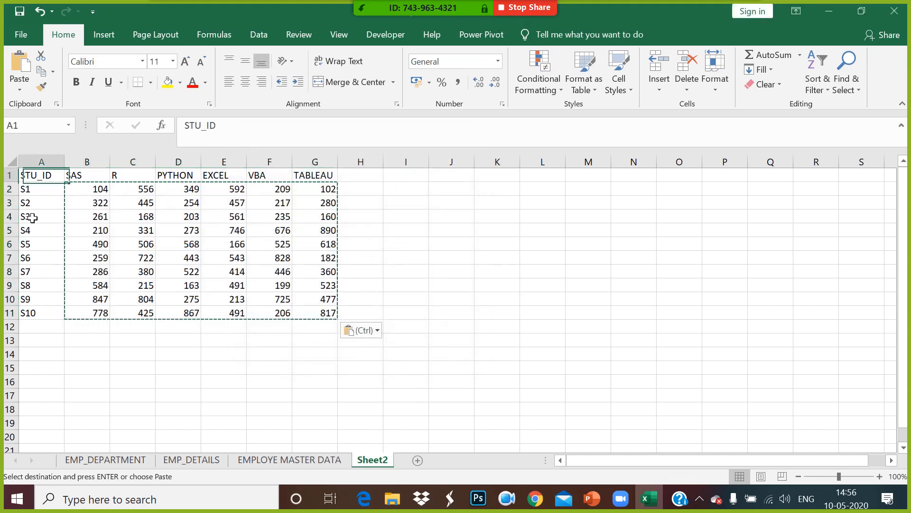
{"action": "left_click_drag", "start_coordinate": [30, 176], "coordinate": [37, 311]}
{"action": "key", "text": "ctrl+c"}
{"action": "left_click", "coordinate": [454, 178]}
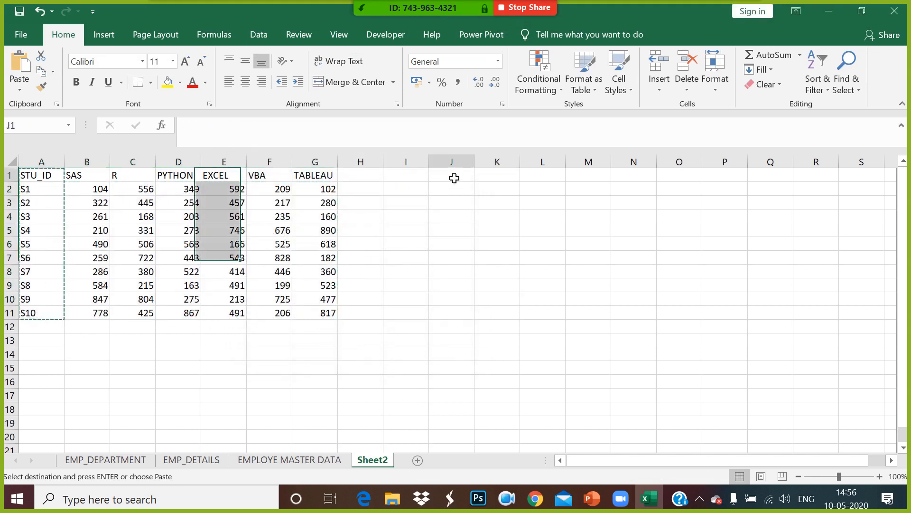
{"action": "key", "text": "ctrl+v"}
Copy the subject headings B1:G1 and paste them starting at K1
{"action": "left_click_drag", "start_coordinate": [86, 176], "coordinate": [330, 175]}
{"action": "key", "text": "ctrl+c"}
{"action": "left_click", "coordinate": [503, 179]}
{"action": "key", "text": "ctrl+v"}
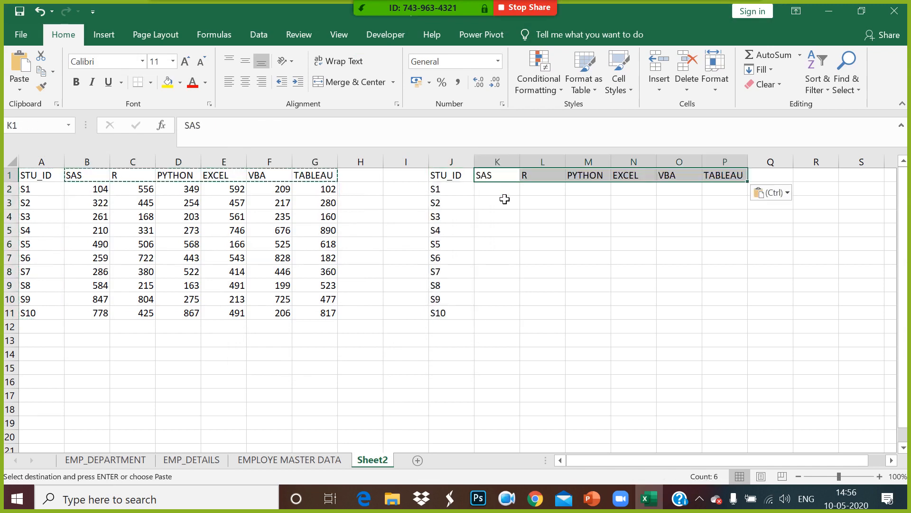
Enter =VLOOKUP(J2,A:G,2,0) in K2 to look up the first student's SAS score
{"action": "key", "text": "Down"}
{"action": "type", "text": "=VLO"}
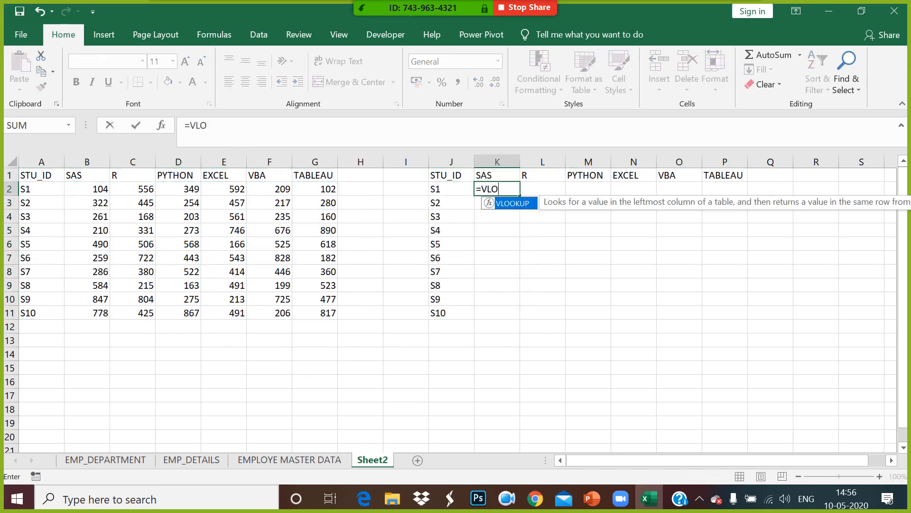
{"action": "double_click", "coordinate": [509, 203]}
{"action": "left_click", "coordinate": [463, 193]}
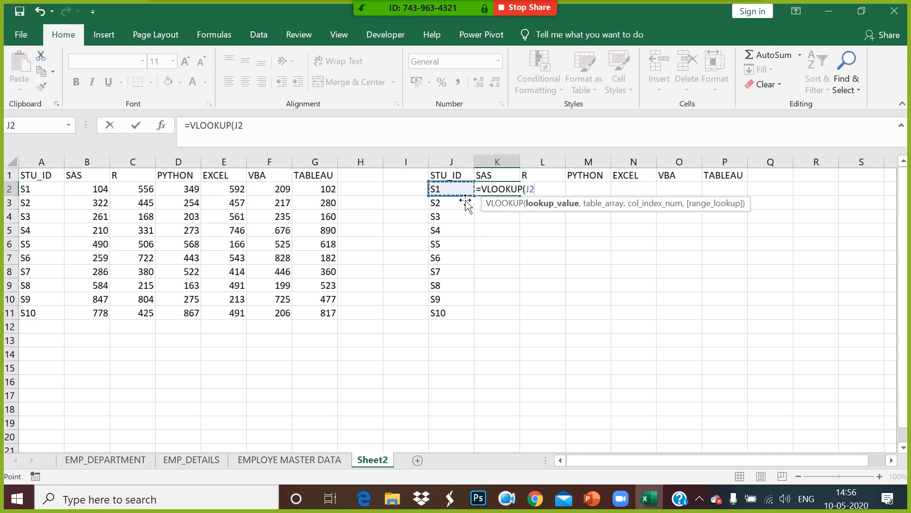
{"action": "type", "text": ","}
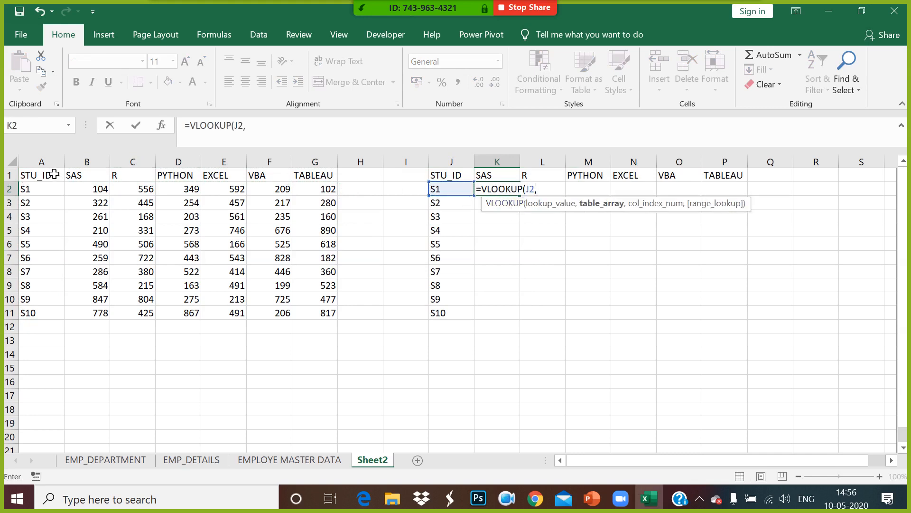
{"action": "left_click_drag", "start_coordinate": [47, 162], "coordinate": [327, 190]}
{"action": "type", "text": ","}
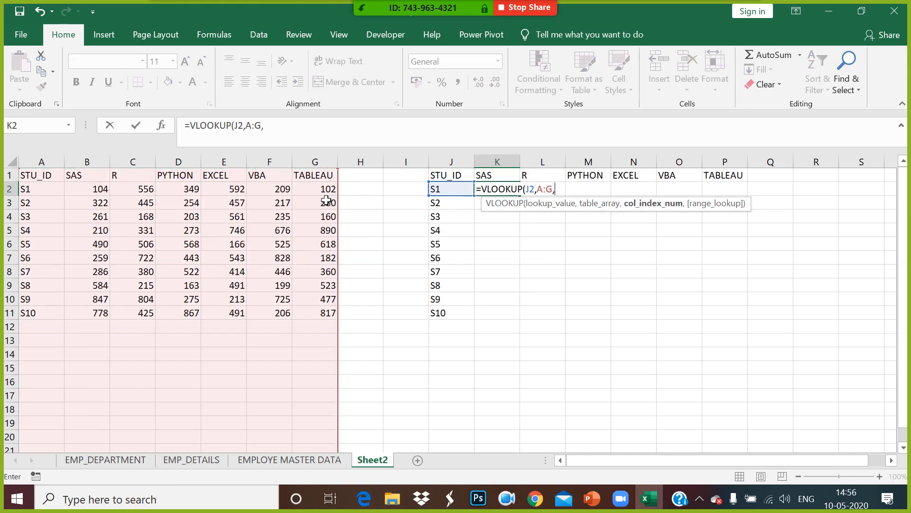
{"action": "type", "text": "2,0"}
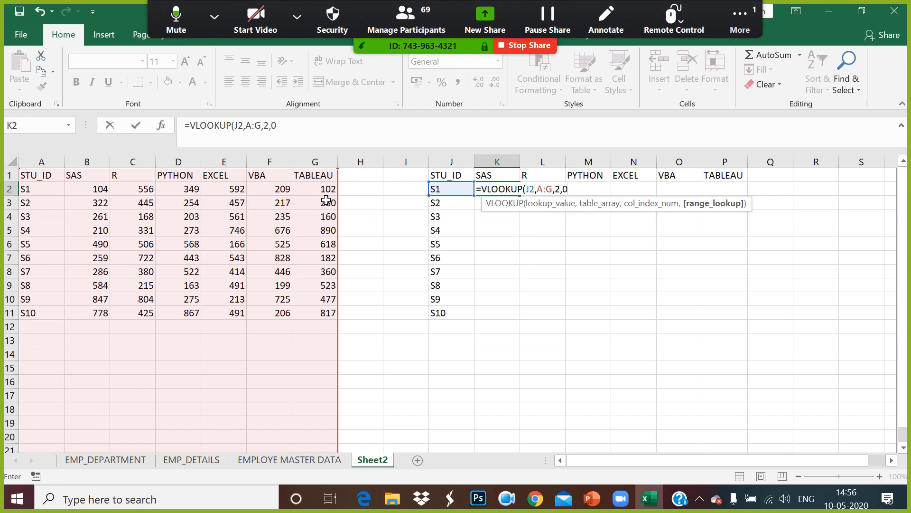
{"action": "key", "text": "Return"}
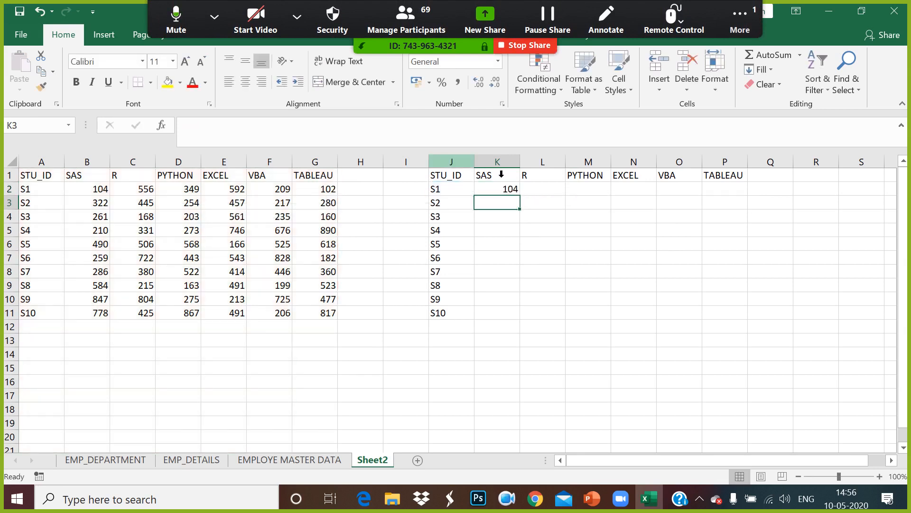
Enter =VLOOKUP(J2,A:G,3,0) in L2 to look up the first student's R score
{"action": "left_click", "coordinate": [535, 191]}
{"action": "type", "text": "="}
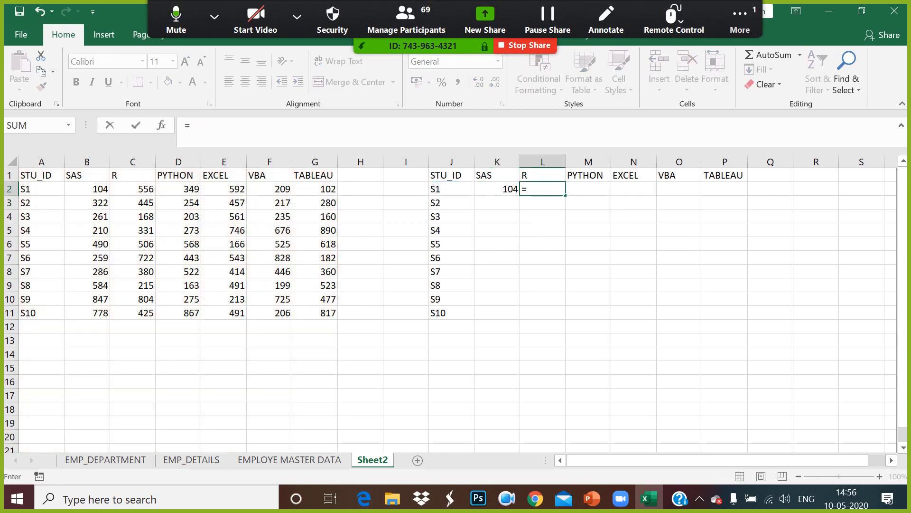
{"action": "type", "text": "VLO"}
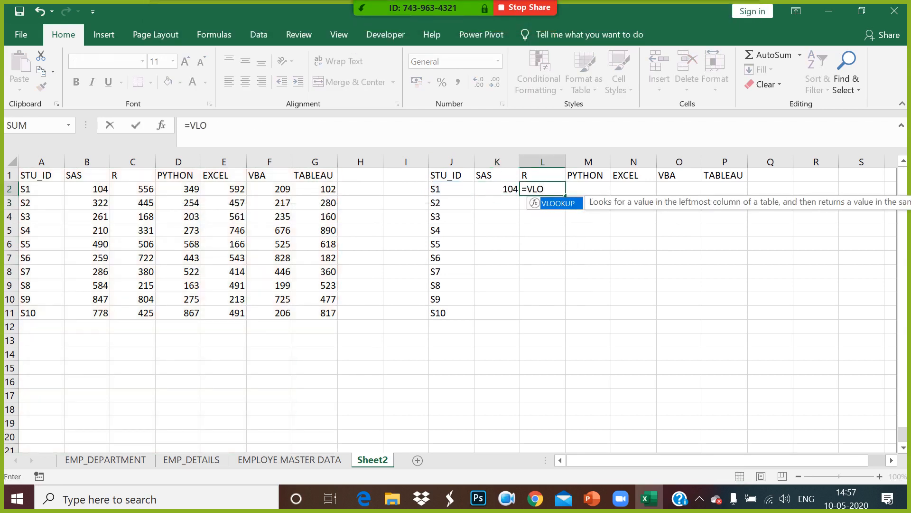
{"action": "double_click", "coordinate": [555, 203]}
{"action": "left_click", "coordinate": [446, 191]}
{"action": "type", "text": ","}
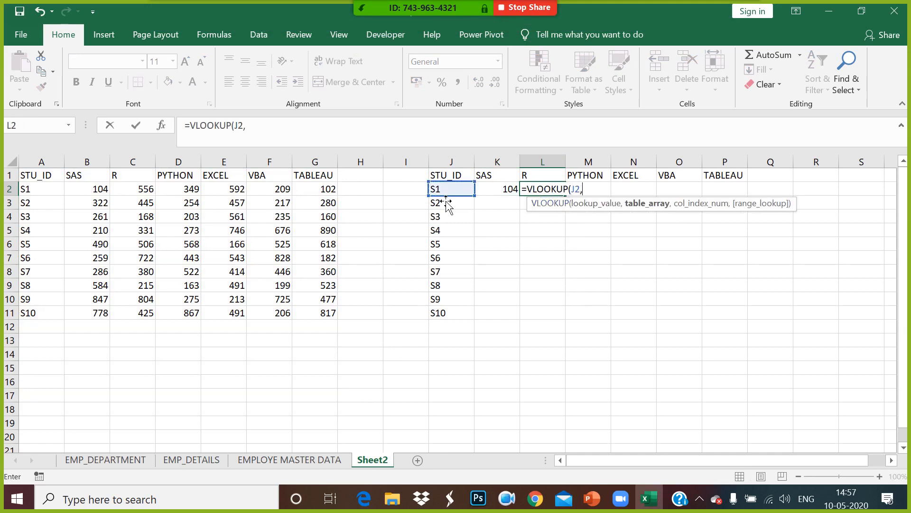
{"action": "left_click_drag", "start_coordinate": [43, 162], "coordinate": [324, 188]}
{"action": "type", "text": ","}
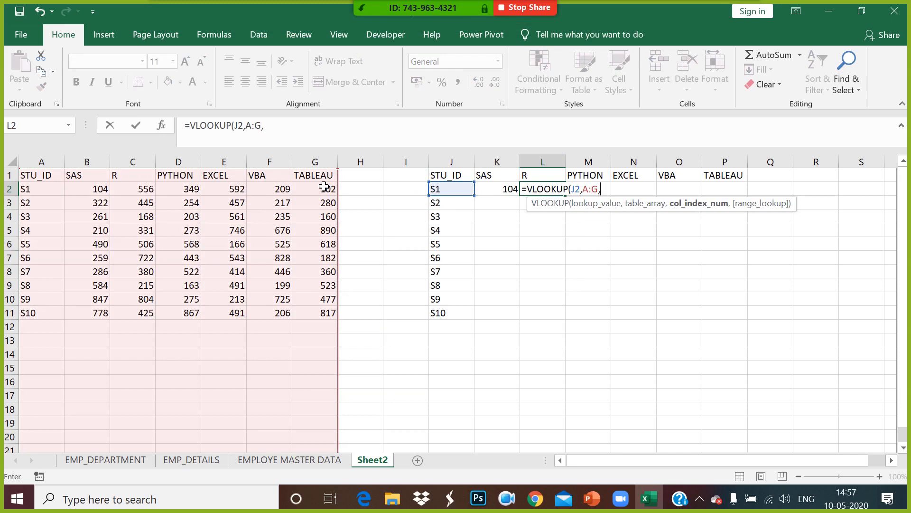
{"action": "type", "text": "3,0)"}
{"action": "key", "text": "Return"}
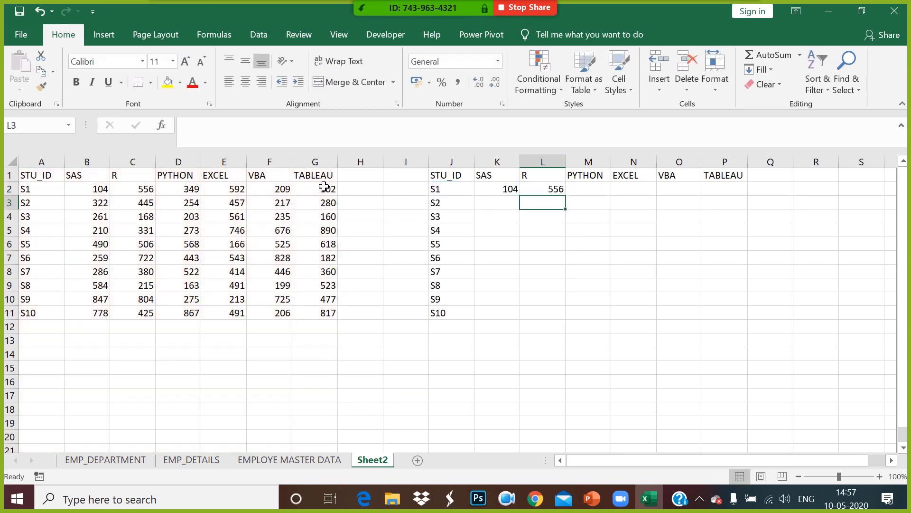
Define the name STU_SCORE for the student score table A1:G11
{"action": "left_click", "coordinate": [498, 192]}
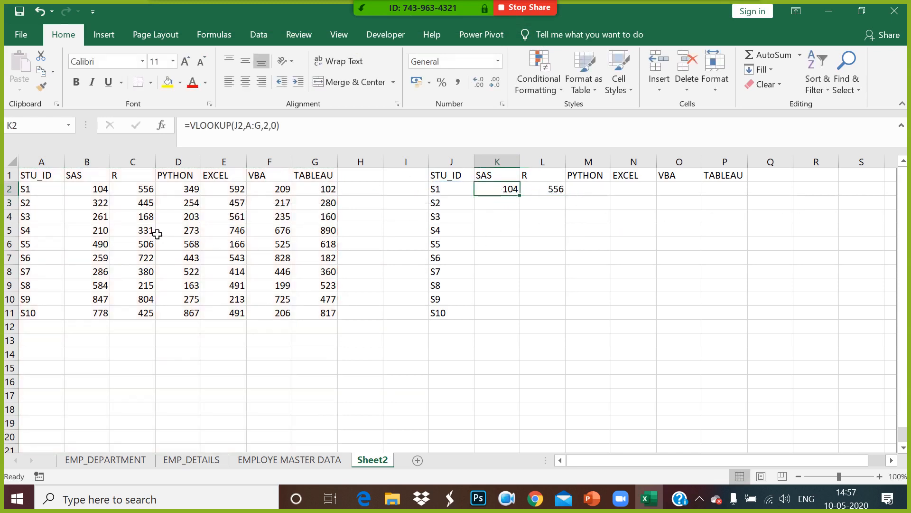
{"action": "left_click_drag", "start_coordinate": [43, 178], "coordinate": [327, 312]}
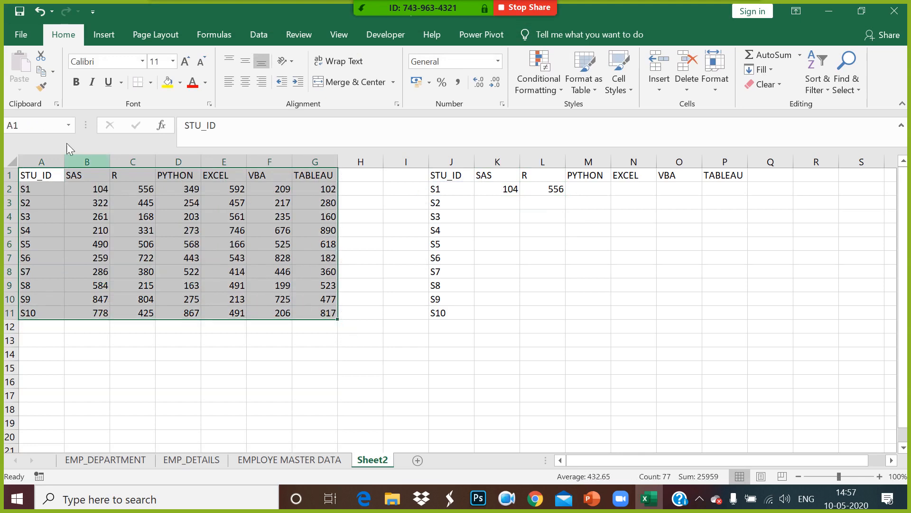
{"action": "left_click", "coordinate": [32, 125]}
{"action": "type", "text": "STU_SCORE"}
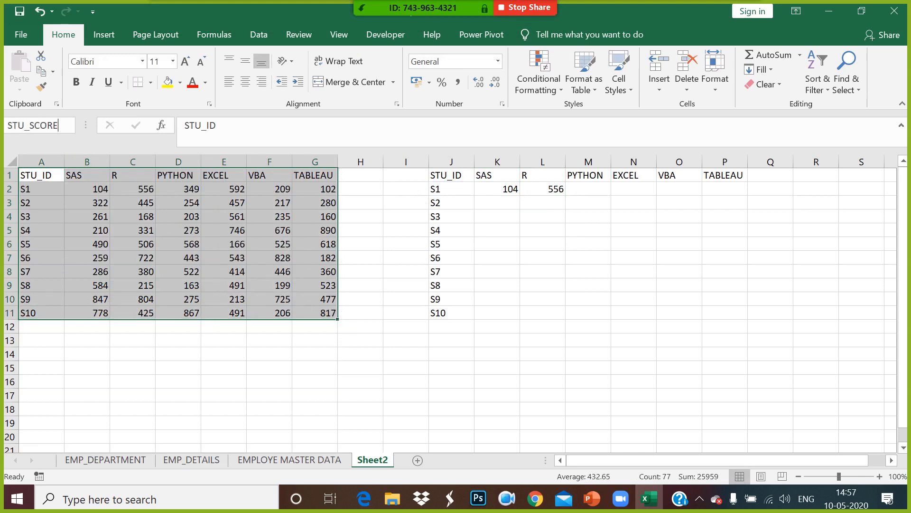
{"action": "key", "text": "Return"}
{"action": "left_click", "coordinate": [86, 285]}
Define the name HEADER for the heading row A1:G1 of the score table
{"action": "left_click_drag", "start_coordinate": [43, 177], "coordinate": [324, 183]}
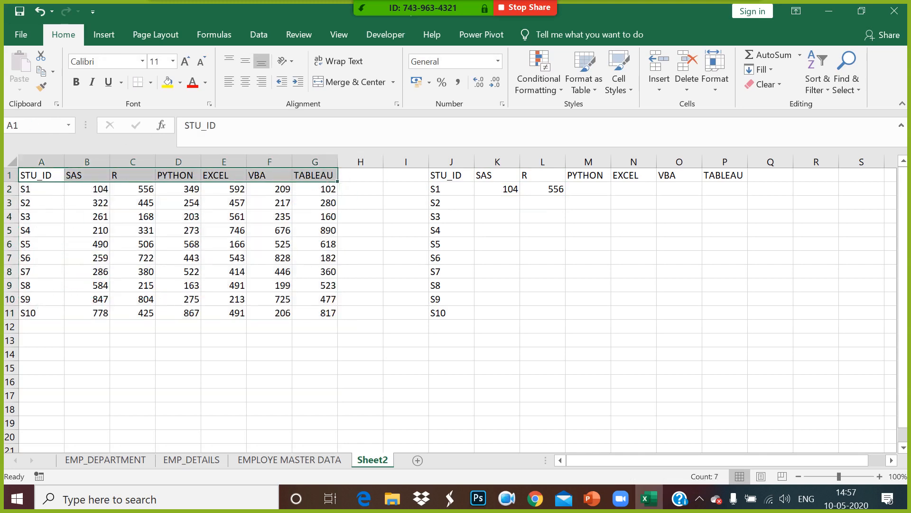
{"action": "left_click", "coordinate": [14, 125]}
{"action": "type", "text": "HEADER"}
{"action": "key", "text": "Return"}
{"action": "left_click", "coordinate": [631, 382]}
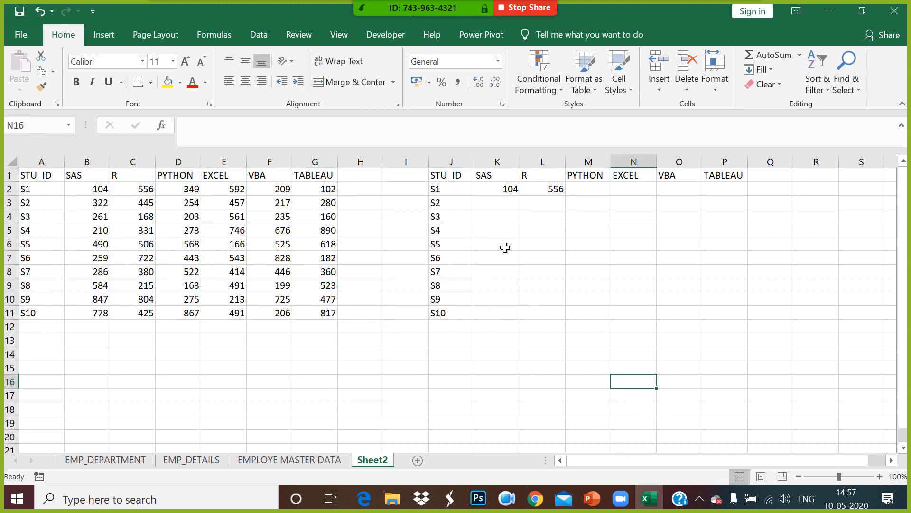
Clear the lookups in K2:L2 and enter =MATCH(K1,HEADER,0) in K2 to find the SAS column position
{"action": "left_click_drag", "start_coordinate": [516, 190], "coordinate": [576, 189]}
{"action": "key", "text": "Delete"}
{"action": "left_click", "coordinate": [513, 194]}
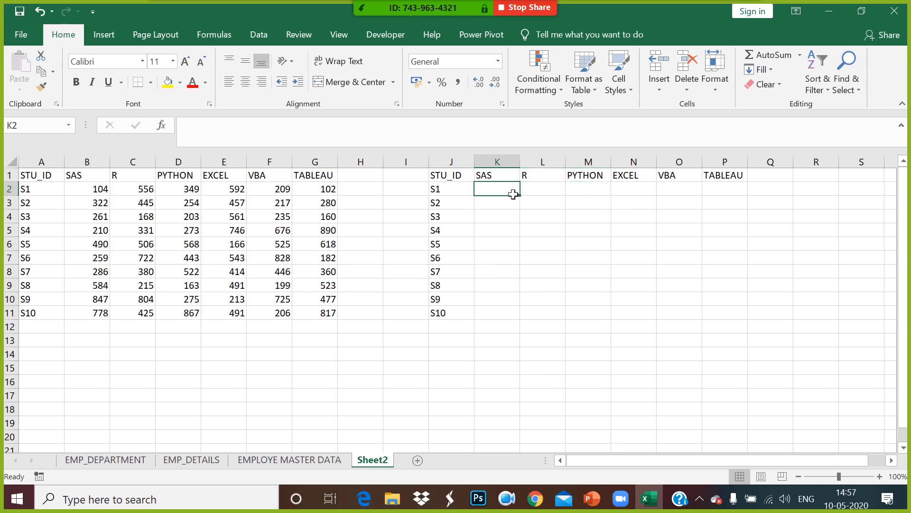
{"action": "type", "text": "=MATCH"}
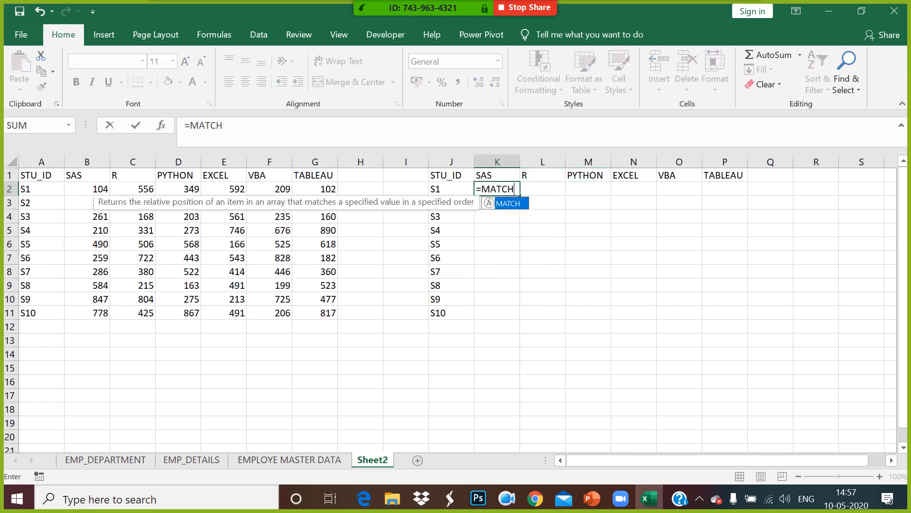
{"action": "type", "text": "("}
{"action": "left_click", "coordinate": [512, 182]}
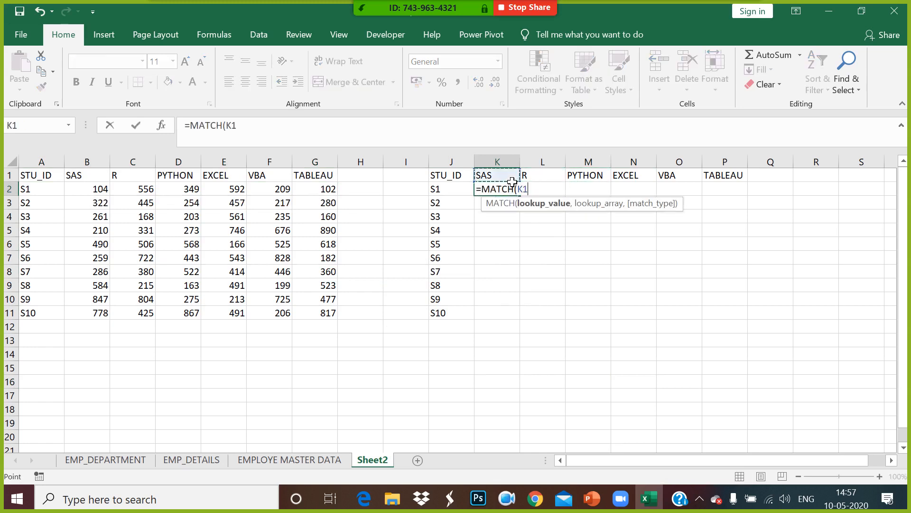
{"action": "type", "text": ","}
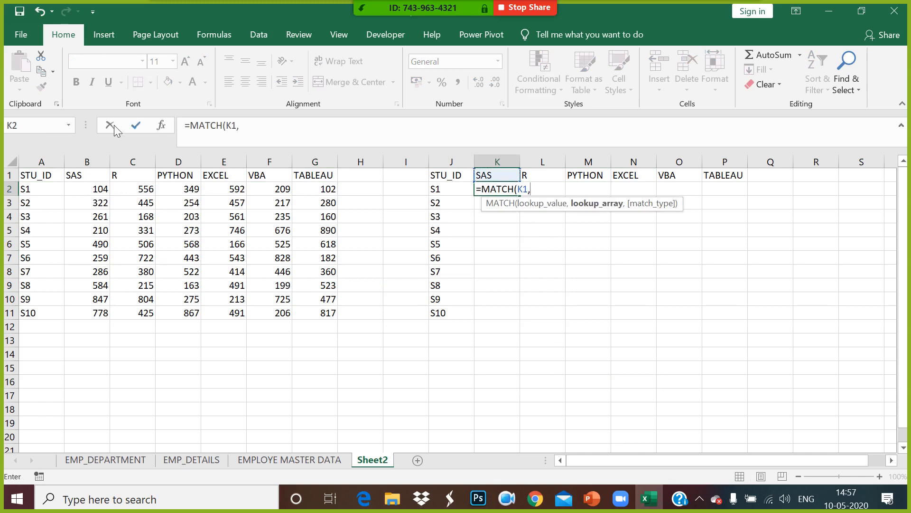
{"action": "left_click_drag", "start_coordinate": [48, 174], "coordinate": [340, 184]}
{"action": "type", "text": ",0)"}
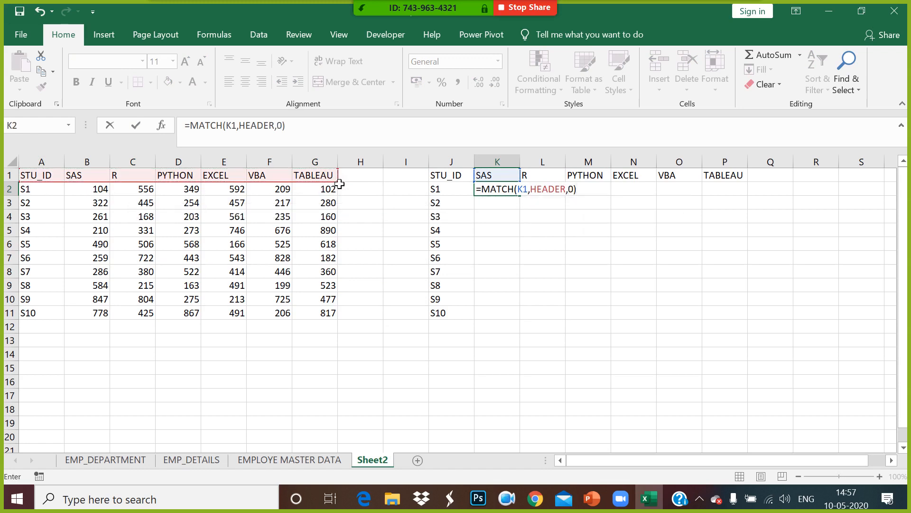
{"action": "key", "text": "Return"}
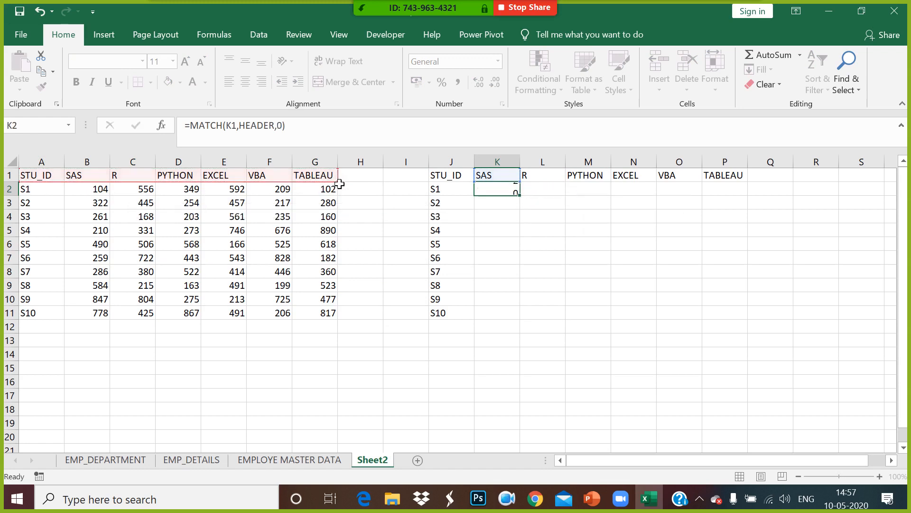
Fill the MATCH formula from K2 across to N2, and clear K2:N2 again
{"action": "left_click", "coordinate": [507, 191]}
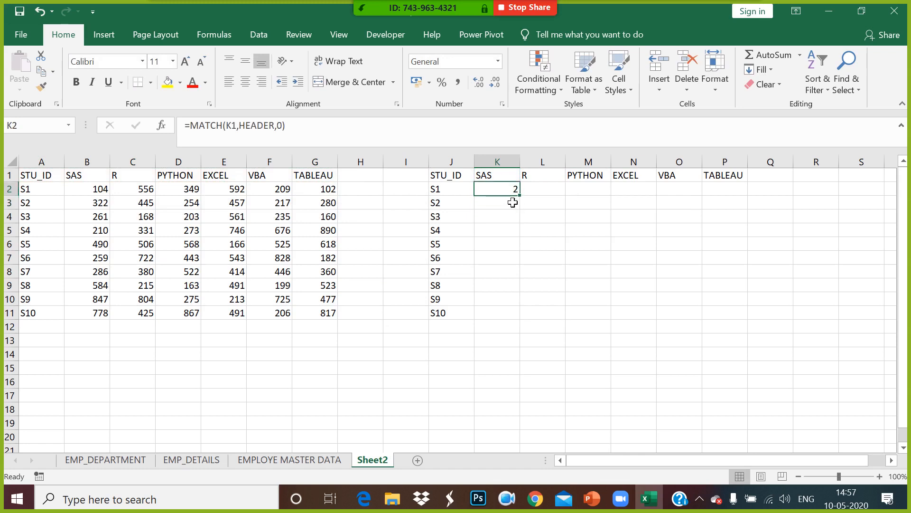
{"action": "left_click_drag", "start_coordinate": [526, 203], "coordinate": [566, 201]}
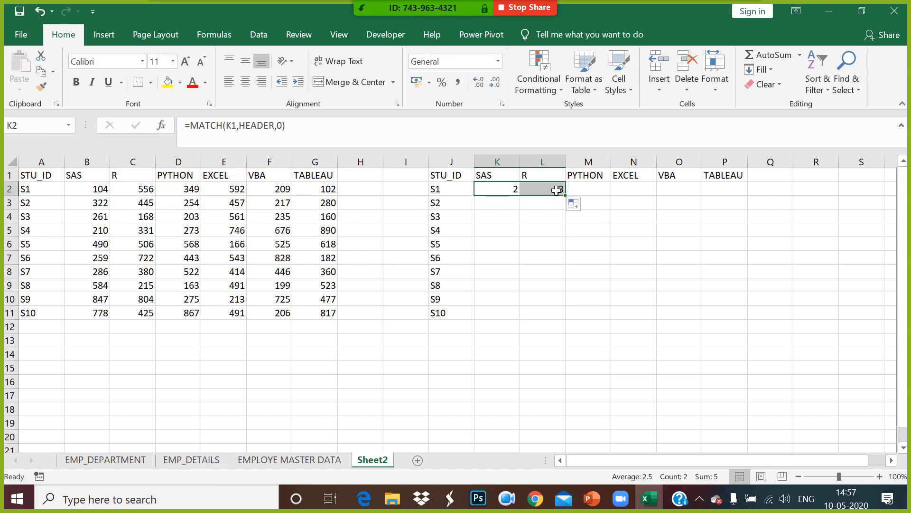
{"action": "left_click_drag", "start_coordinate": [566, 195], "coordinate": [640, 197]}
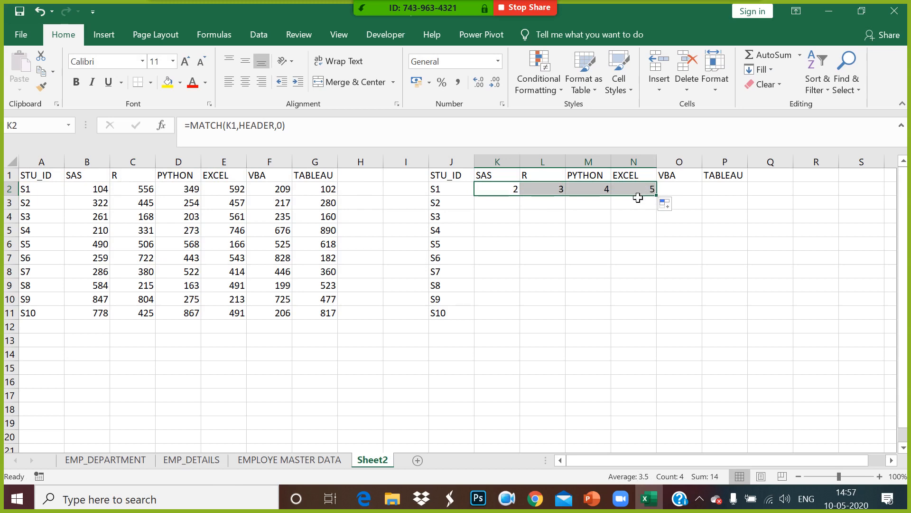
{"action": "left_click", "coordinate": [642, 195]}
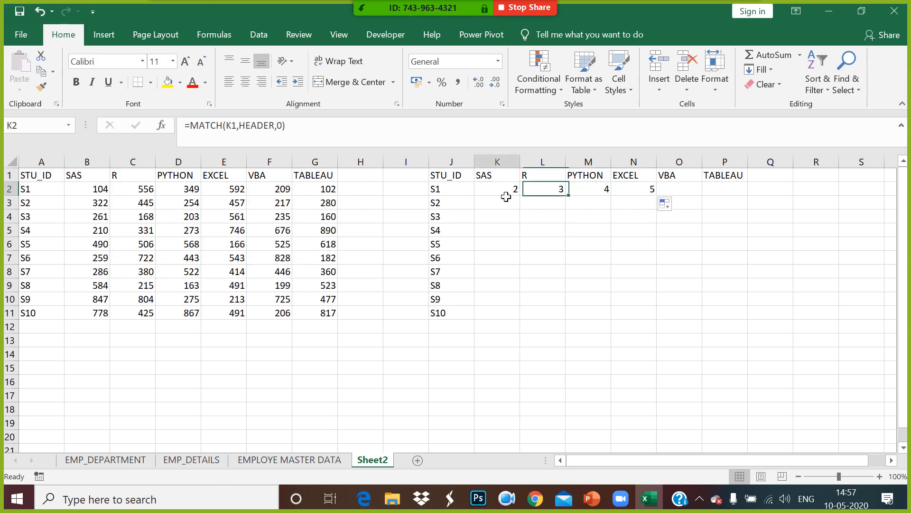
{"action": "left_click_drag", "start_coordinate": [503, 195], "coordinate": [622, 193]}
{"action": "key", "text": "Delete"}
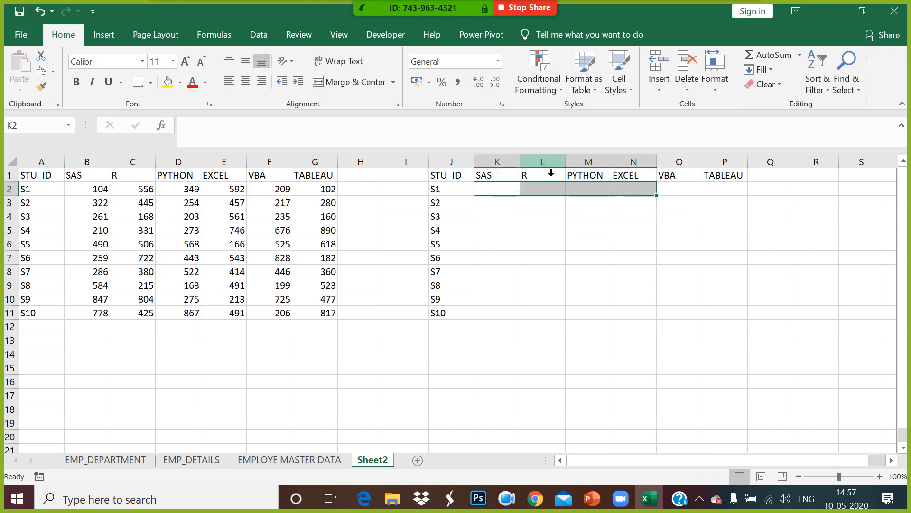
Write =VLOOKUP(J2,STU_SCORE,MATCH(K1,HEADER,0),0) in K2 to look up the first student's SAS score
{"action": "left_click", "coordinate": [503, 195]}
{"action": "type", "text": "=VL"}
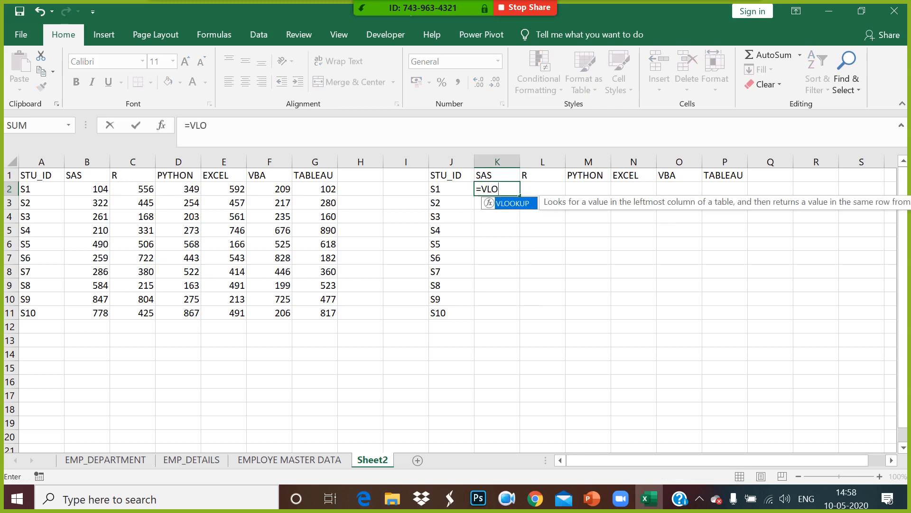
{"action": "type", "text": "O"}
{"action": "double_click", "coordinate": [505, 203]}
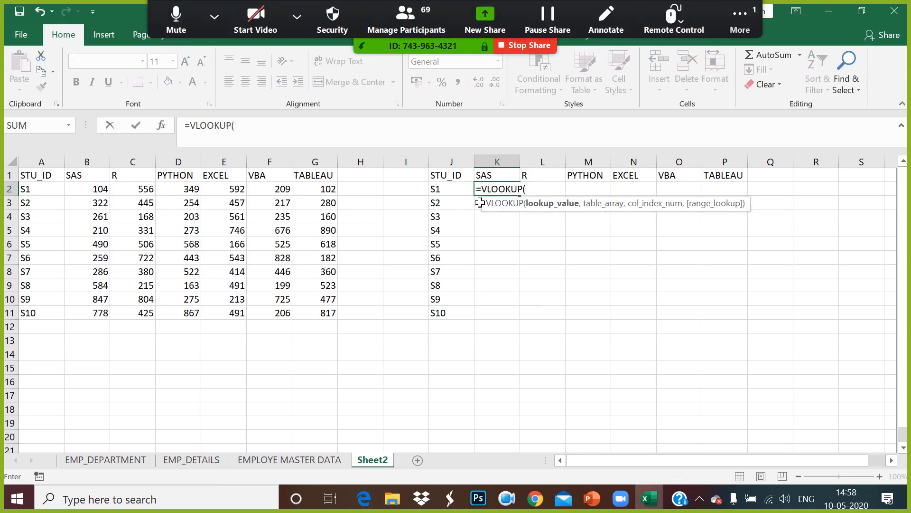
{"action": "left_click", "coordinate": [453, 192]}
{"action": "type", "text": ","}
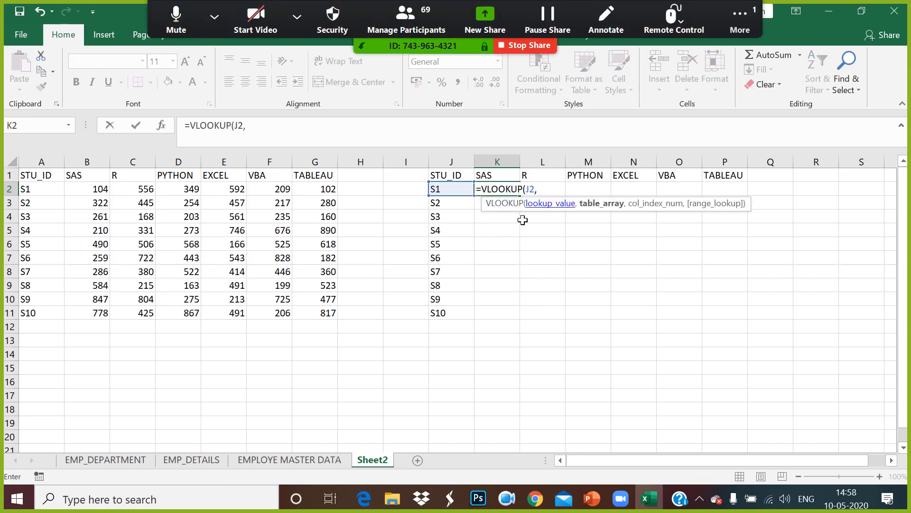
{"action": "left_click_drag", "start_coordinate": [45, 178], "coordinate": [338, 312]}
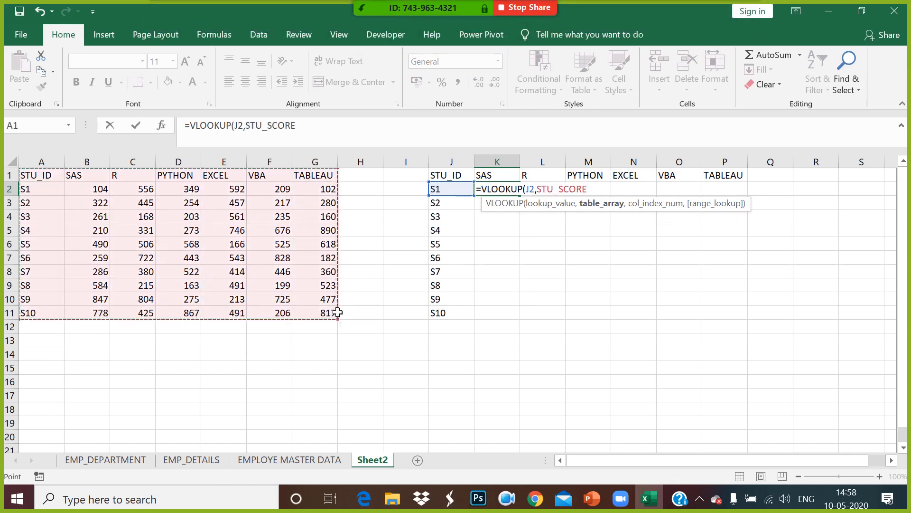
{"action": "type", "text": ",MA"}
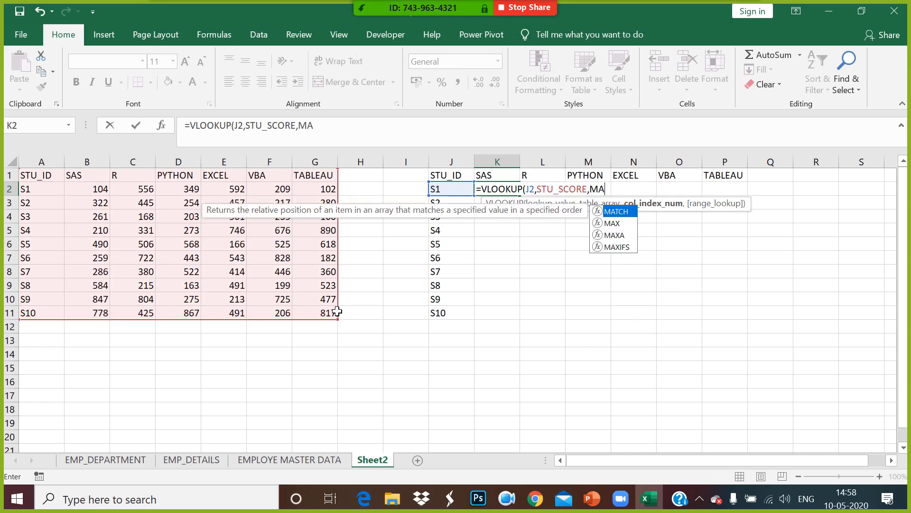
{"action": "type", "text": "TCH("}
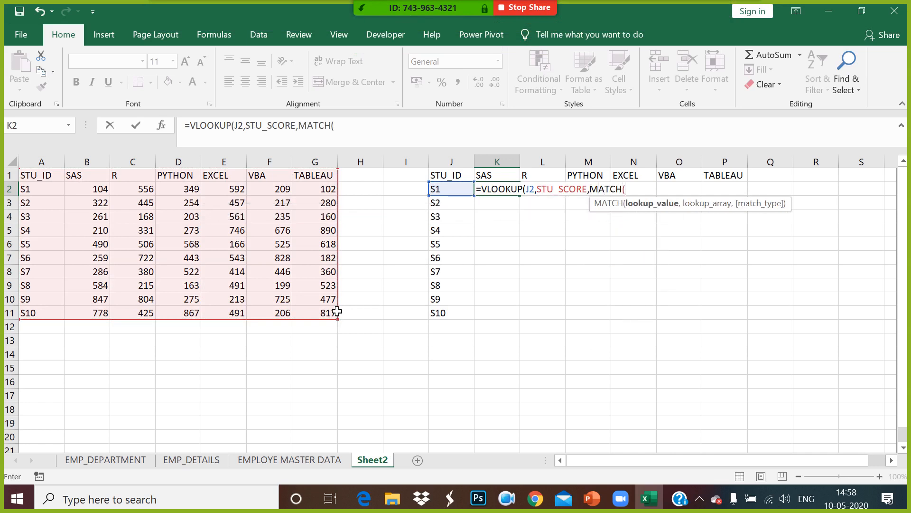
{"action": "left_click", "coordinate": [500, 178]}
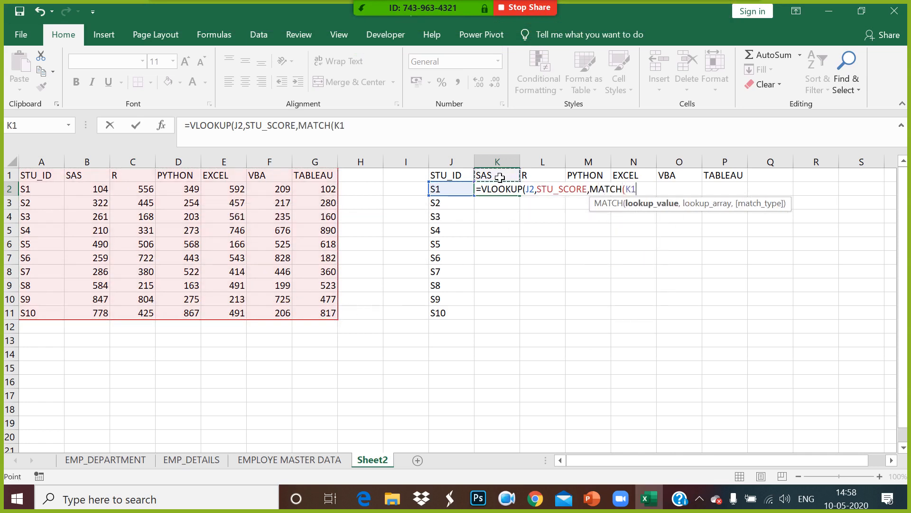
{"action": "type", "text": ","}
{"action": "left_click_drag", "start_coordinate": [53, 180], "coordinate": [321, 180]}
{"action": "type", "text": ",0"}
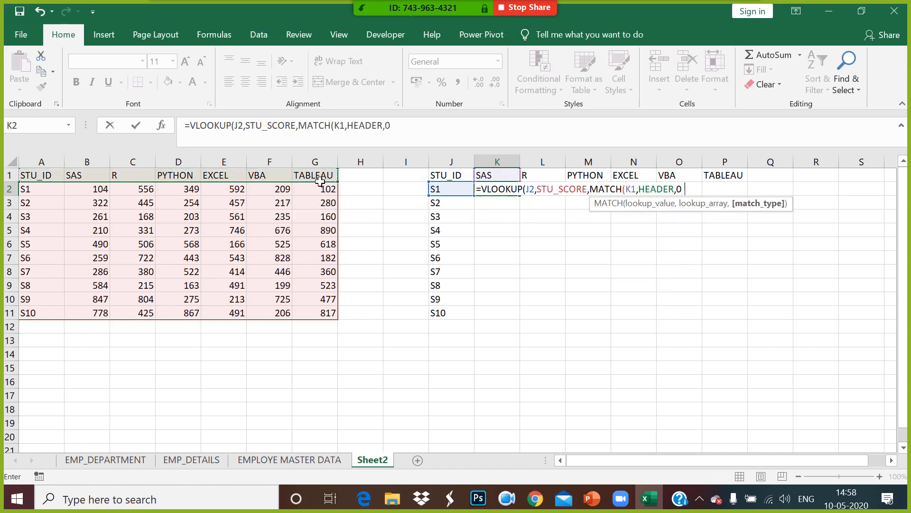
{"action": "type", "text": "),0)"}
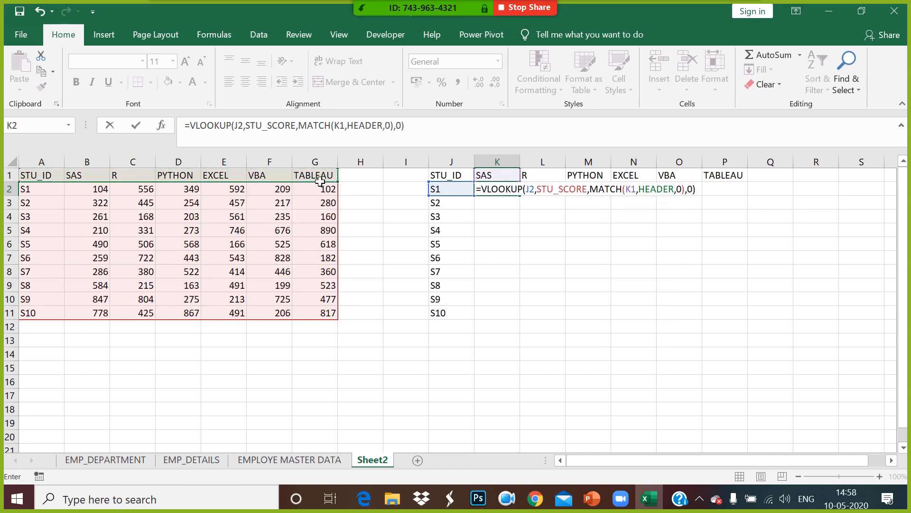
Anchor the references in the K2 formula as $J2 and K$1, and commit the formula
{"action": "left_click", "coordinate": [523, 190]}
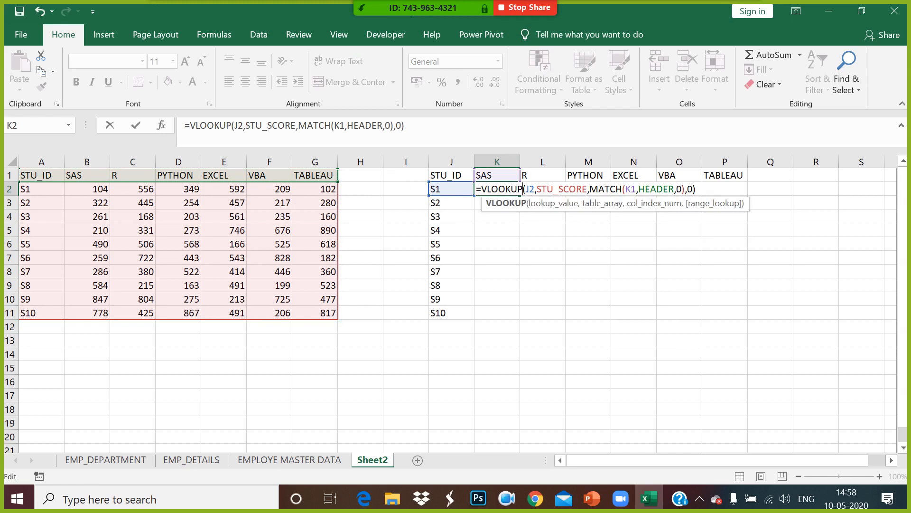
{"action": "left_click", "coordinate": [530, 189]}
{"action": "type", "text": "$"}
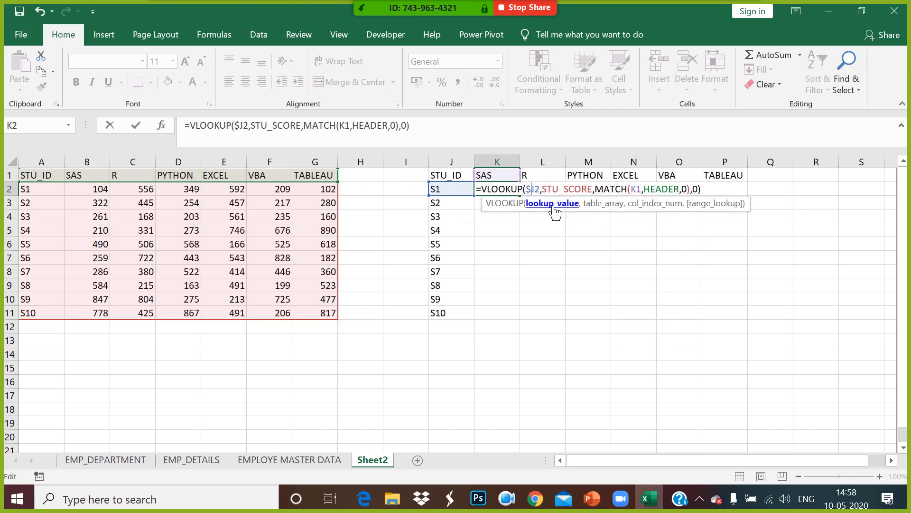
{"action": "left_click", "coordinate": [637, 189]}
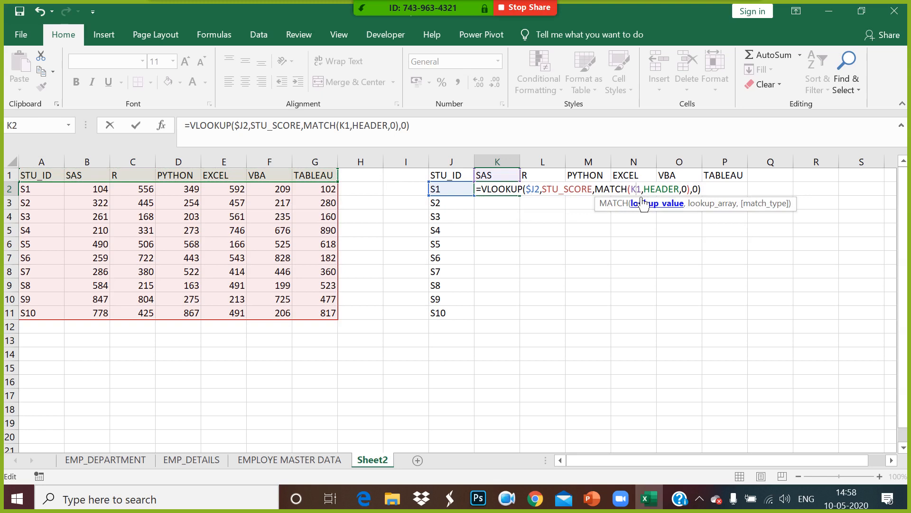
{"action": "type", "text": "$"}
{"action": "key", "text": "Return"}
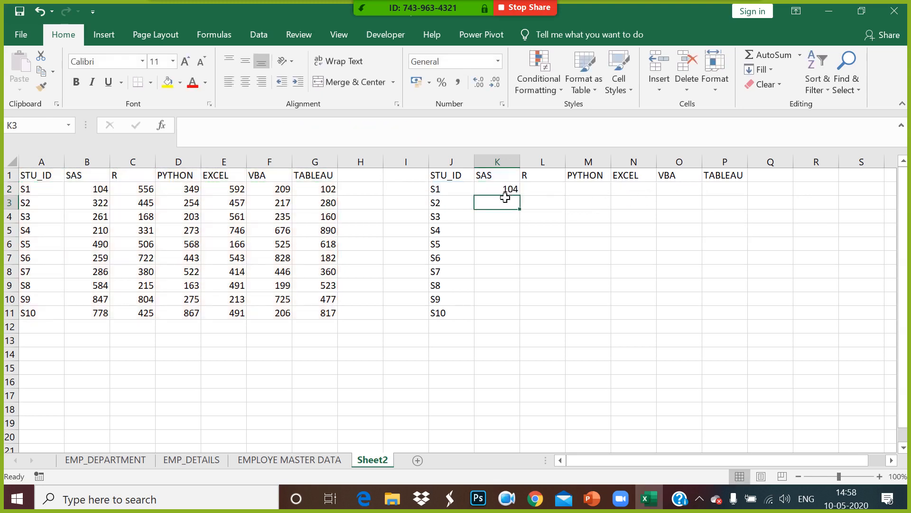
Fill the K2 formula across to the TABLEAU column and down to row 11 for all students
{"action": "key", "text": "Up"}
{"action": "left_click_drag", "start_coordinate": [525, 201], "coordinate": [753, 199]}
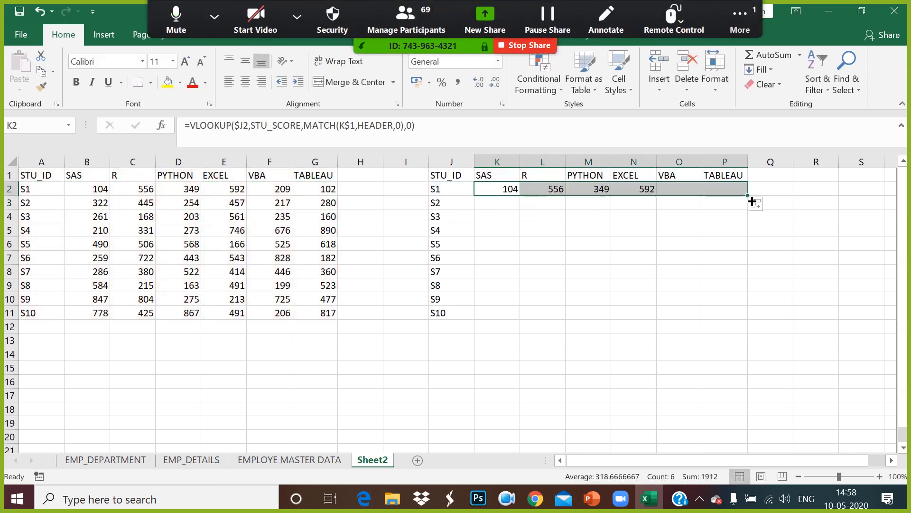
{"action": "double_click", "coordinate": [749, 196]}
{"action": "left_click", "coordinate": [511, 271]}
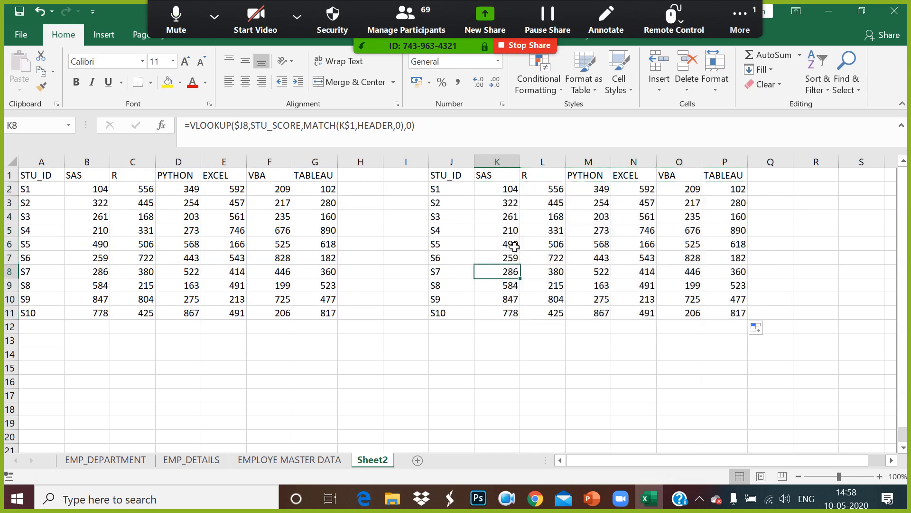
{"action": "left_click", "coordinate": [507, 190]}
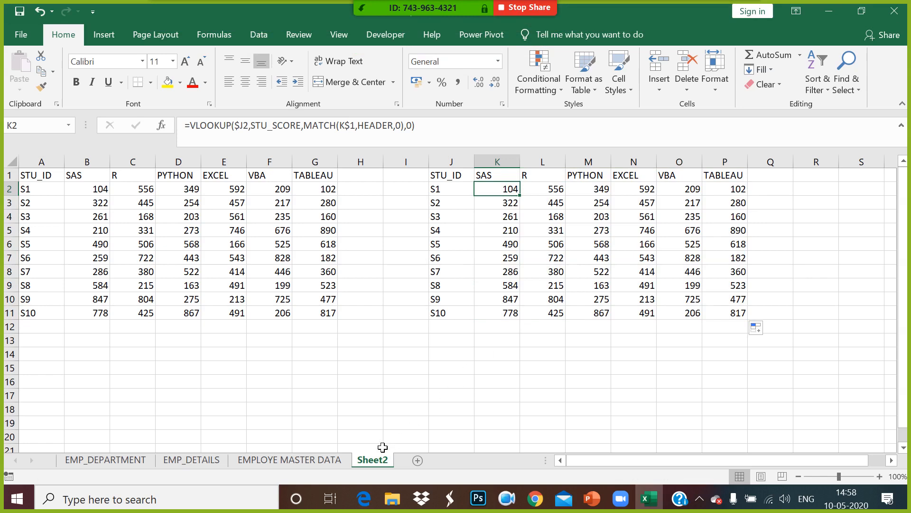
Rename the Sheet2 worksheet as SCENARIO-1
{"action": "right_click", "coordinate": [372, 463]}
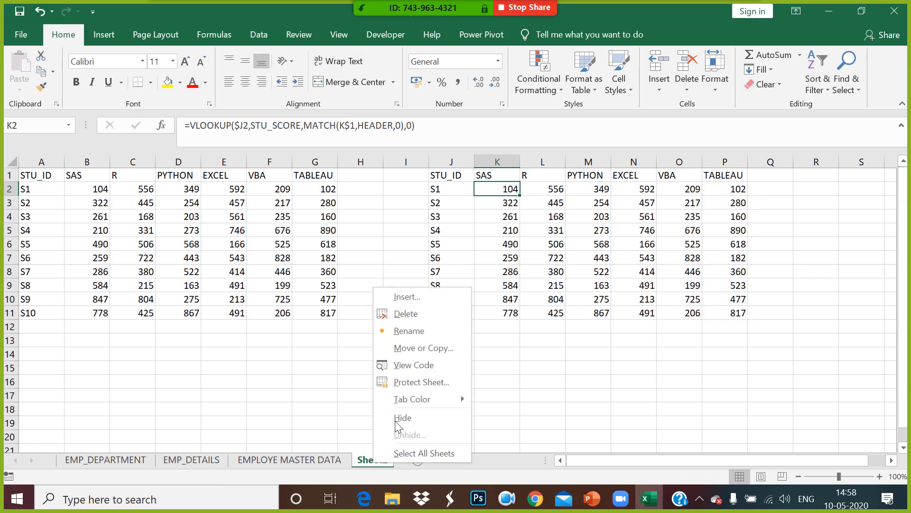
{"action": "left_click", "coordinate": [409, 331]}
{"action": "type", "text": "SCENAR"}
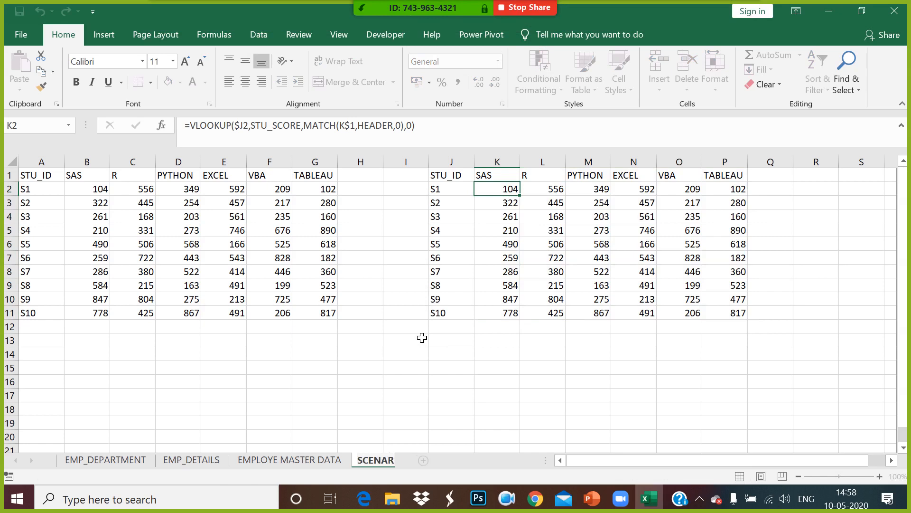
{"action": "type", "text": "IO-1"}
{"action": "left_click", "coordinate": [375, 332]}
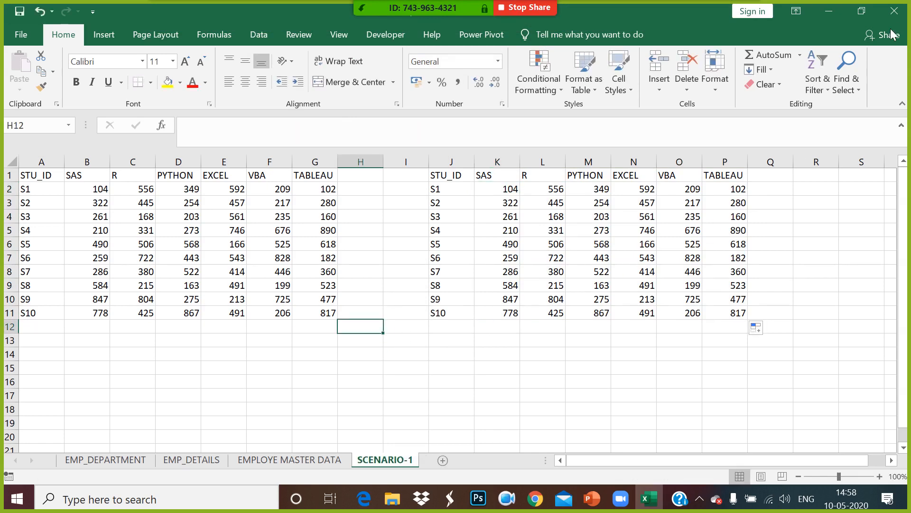
Close the workbook and reopen a1.Vlookup and Match Function.xlsx from the a4.Vlookup folder in File Explorer
{"action": "left_click", "coordinate": [899, 16]}
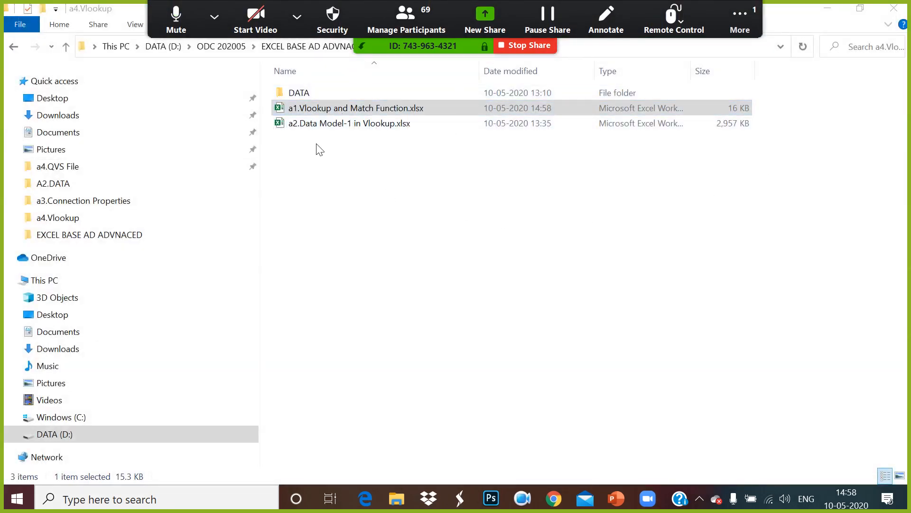
{"action": "left_click", "coordinate": [359, 46]}
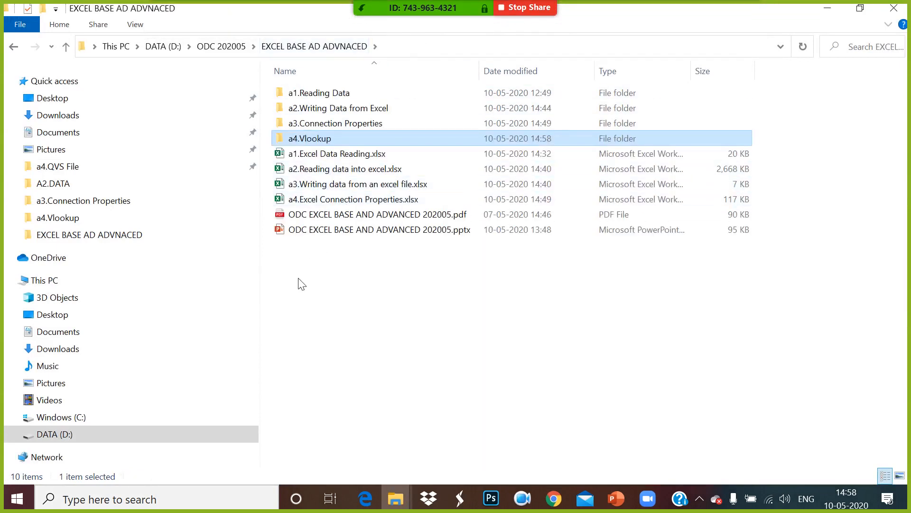
{"action": "double_click", "coordinate": [312, 135]}
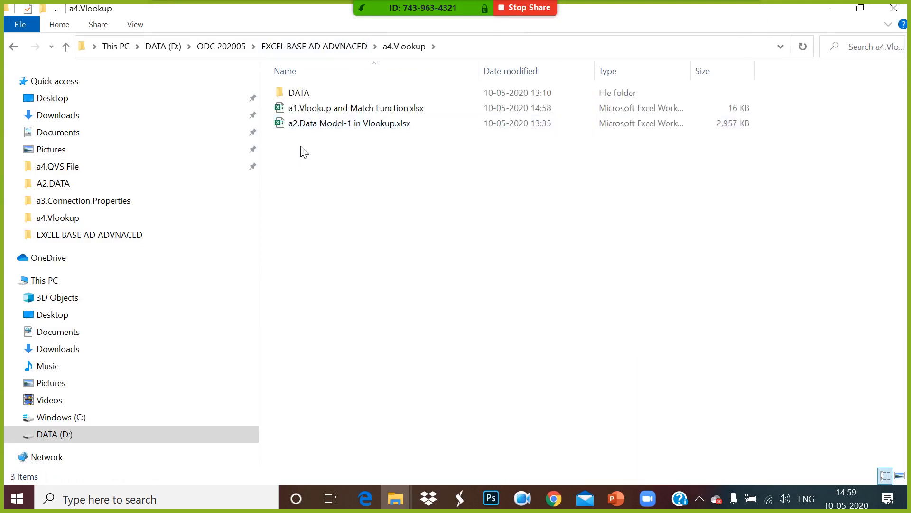
{"action": "double_click", "coordinate": [315, 108]}
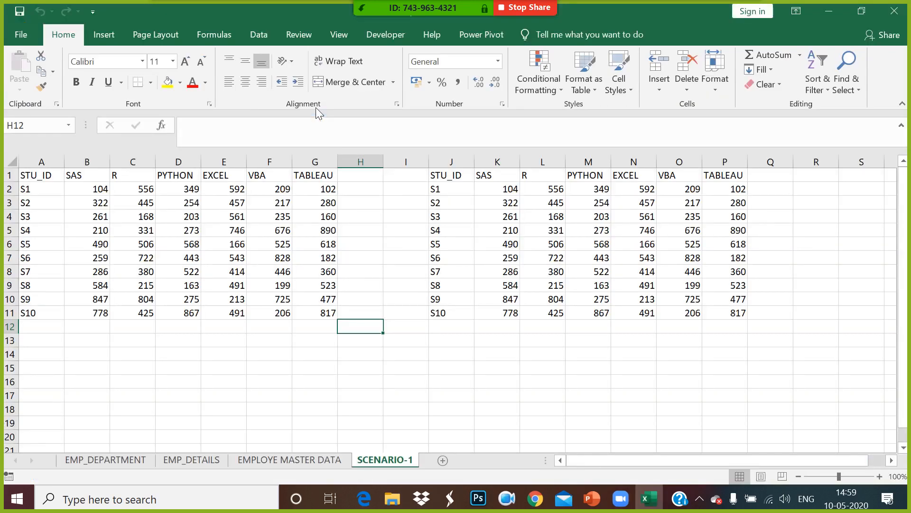
Add a new blank worksheet after SCENARIO-1
{"action": "left_click", "coordinate": [442, 460]}
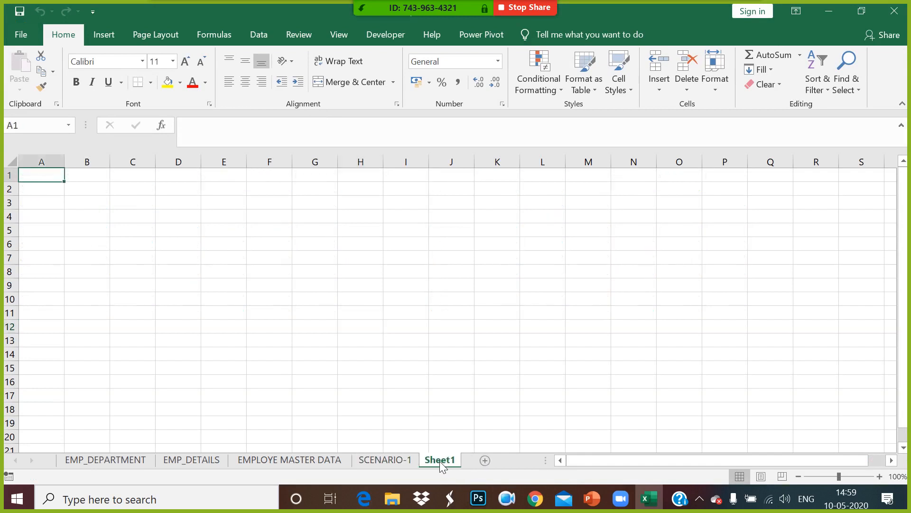
Rename the new blank worksheet as SCENARIO-2
{"action": "right_click", "coordinate": [439, 461]}
{"action": "left_click", "coordinate": [502, 333]}
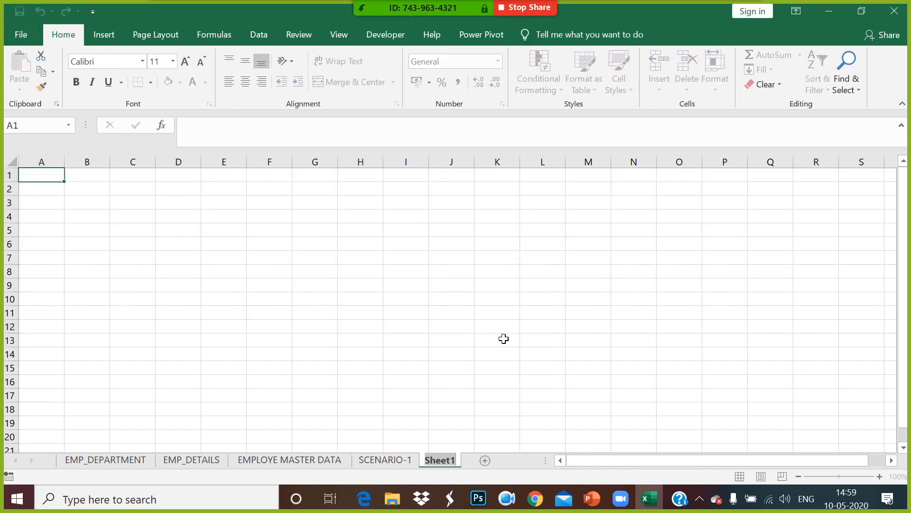
{"action": "type", "text": "SCENARIO"}
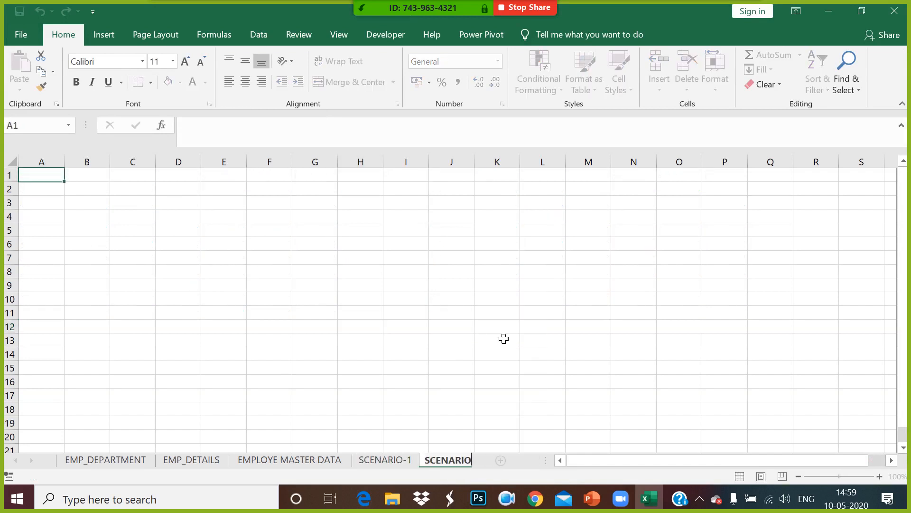
{"action": "type", "text": "-2"}
{"action": "left_click", "coordinate": [457, 339]}
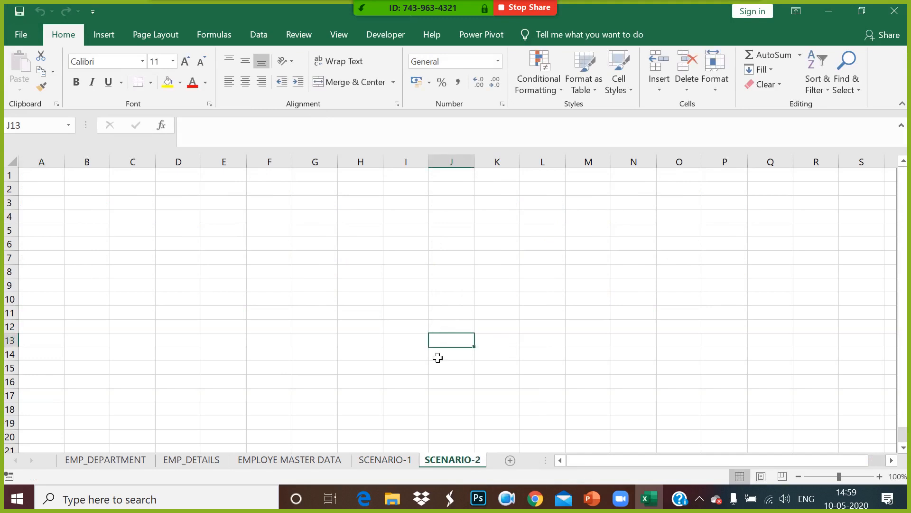
Open EMP_DETAILS_NEW.xlsx from the DATA folder in File Explorer, then return to the VLOOKUP workbook
{"action": "key", "text": "alt+Tab"}
{"action": "double_click", "coordinate": [308, 92]}
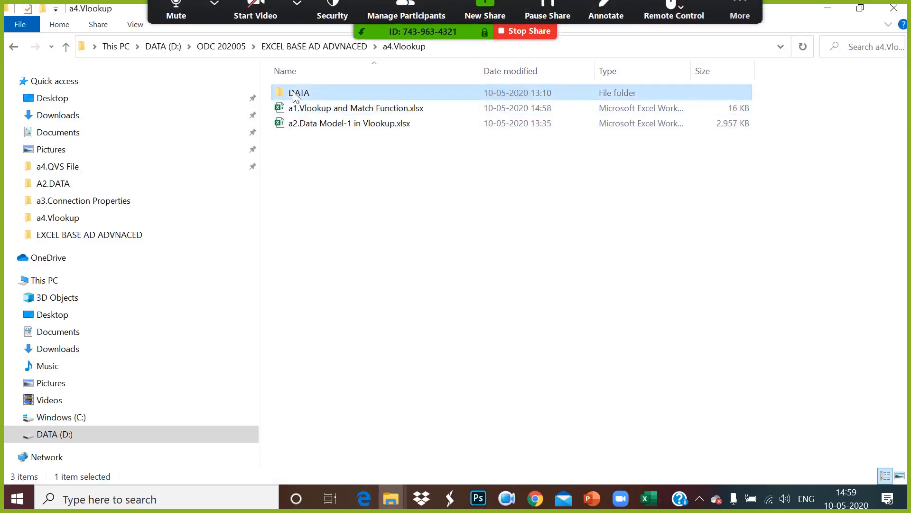
{"action": "double_click", "coordinate": [311, 94]}
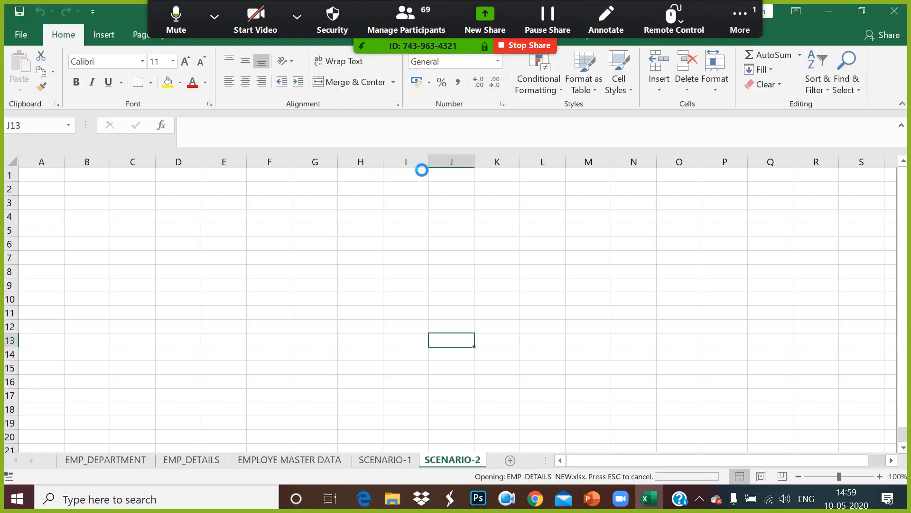
{"action": "key", "text": "alt+Tab"}
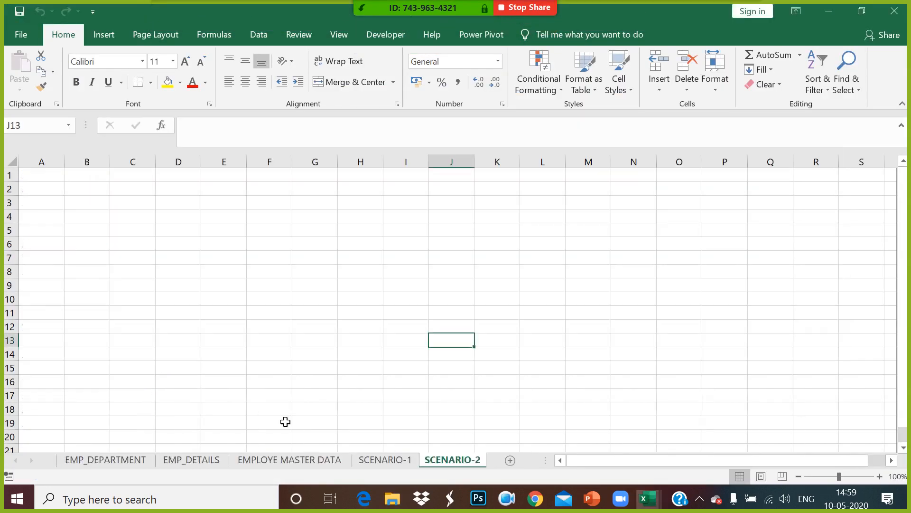
Copy the employee table A1:E19 from EMP_DEPARTMENT and paste it at A1 of SCENARIO-2
{"action": "left_click", "coordinate": [125, 461]}
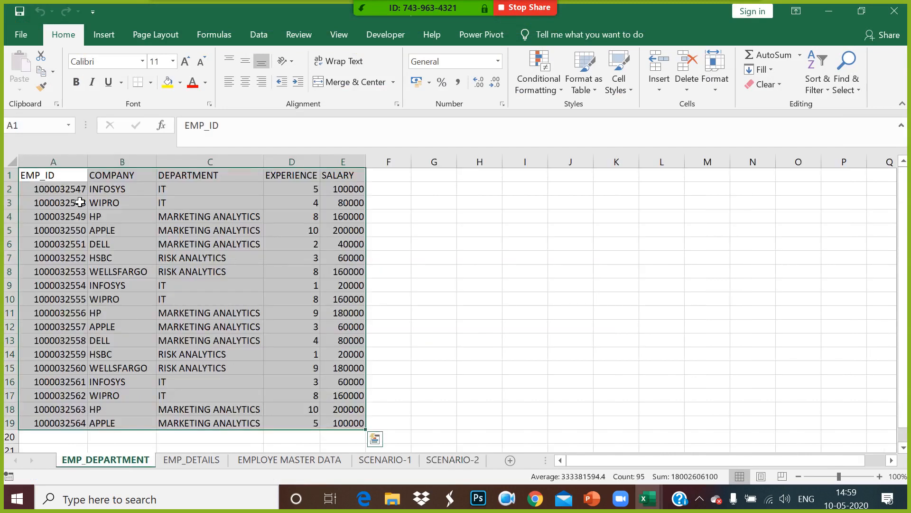
{"action": "key", "text": "ctrl+c"}
{"action": "left_click", "coordinate": [453, 461]}
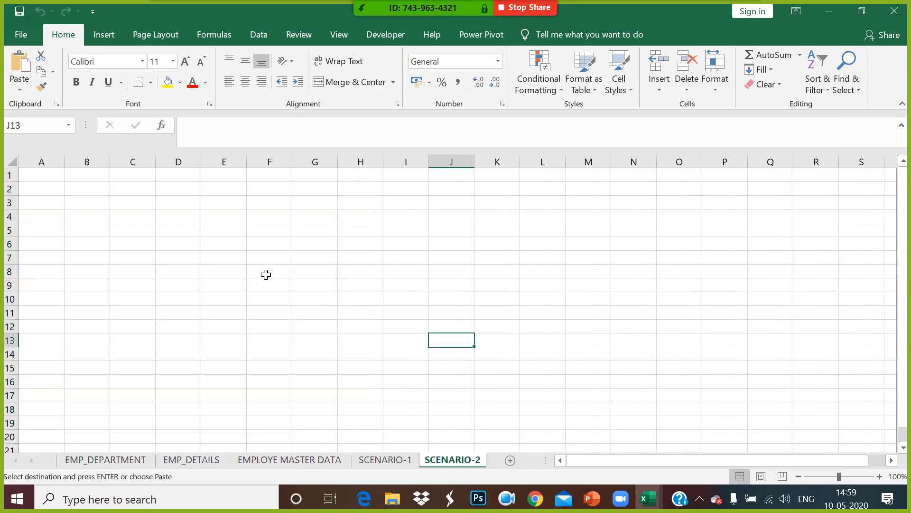
{"action": "key", "text": "ctrl+Home"}
{"action": "key", "text": "ctrl+v"}
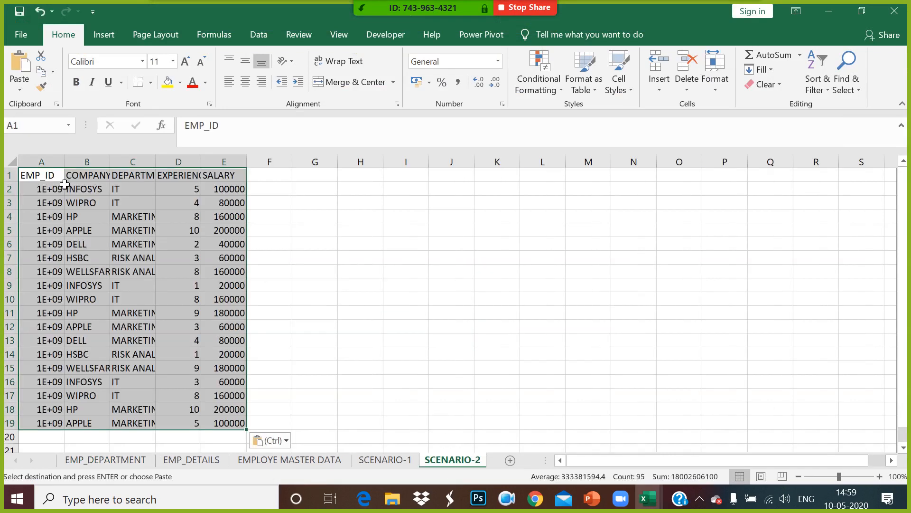
AutoFit all column widths on the SCENARIO-2 worksheet to their contents
{"action": "left_click", "coordinate": [12, 162]}
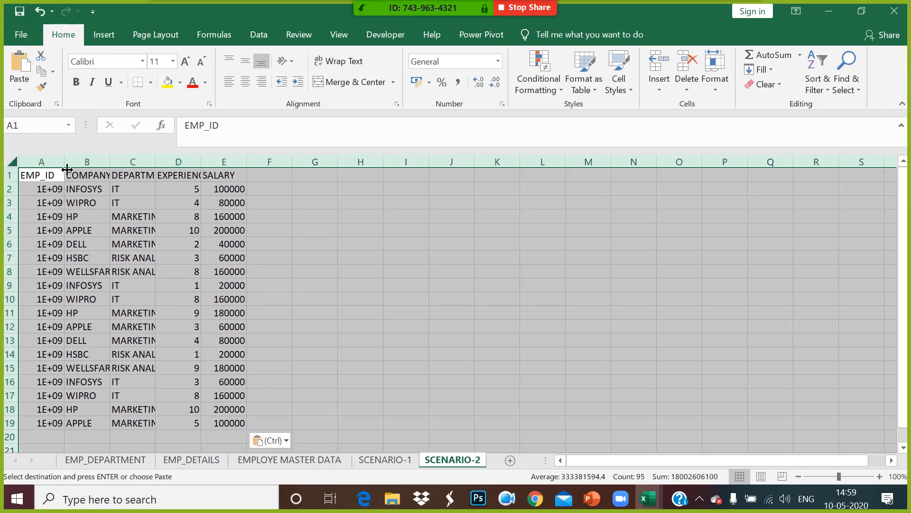
{"action": "double_click", "coordinate": [64, 163]}
{"action": "left_click", "coordinate": [227, 219]}
In the EMP_DETAILS_NEW workbook, correct the header in B1 to FULL NAME
{"action": "key", "text": "alt+Tab"}
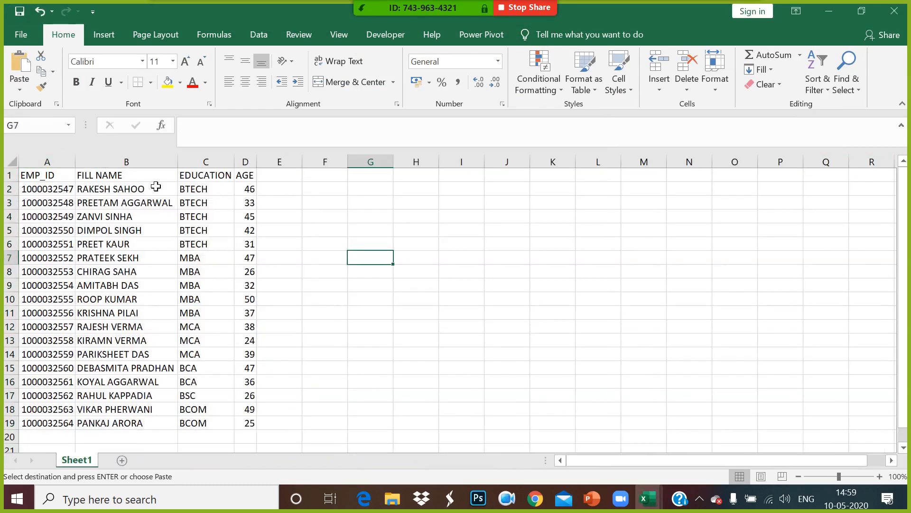
{"action": "left_click", "coordinate": [97, 179]}
{"action": "double_click", "coordinate": [97, 179]}
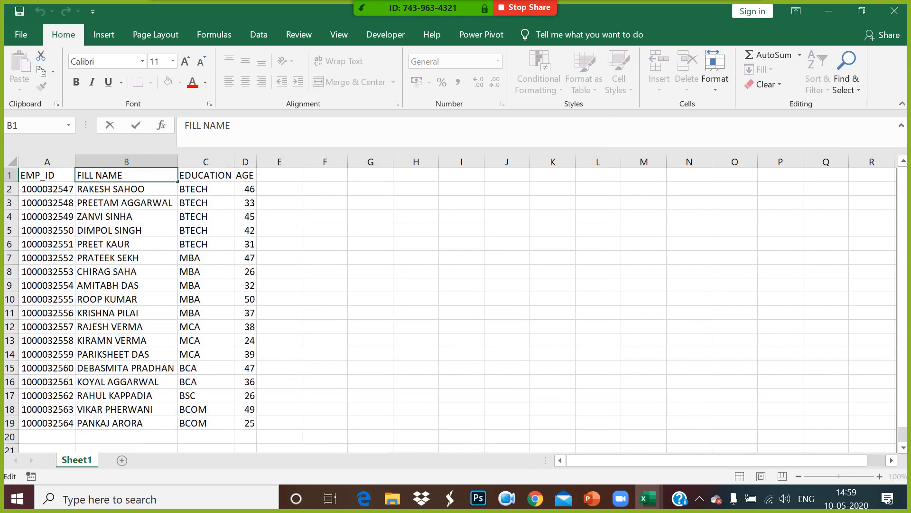
{"action": "key", "text": "BackSpace"}
{"action": "type", "text": "U"}
{"action": "left_click", "coordinate": [121, 243]}
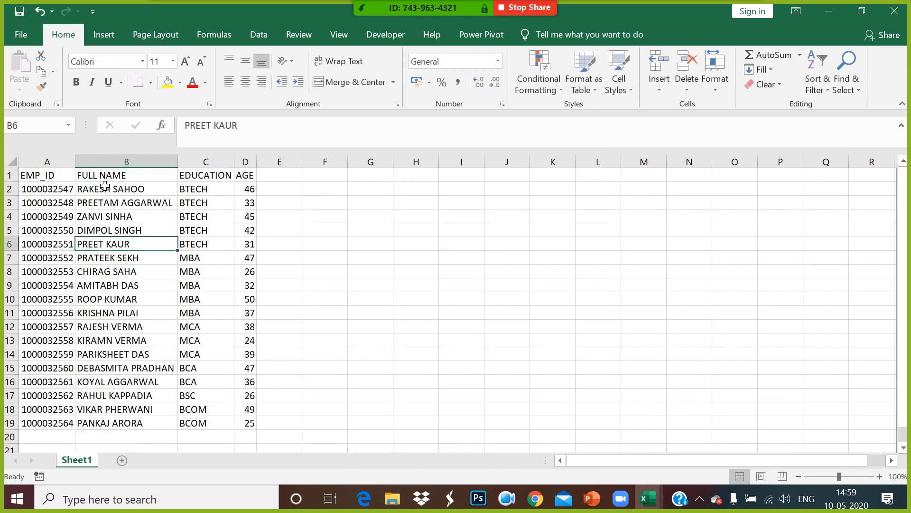
Copy the FULL NAME, EDUCATION and AGE headers from EMP_DETAILS_NEW and paste them at F1 of SCENARIO-2
{"action": "left_click_drag", "start_coordinate": [104, 175], "coordinate": [246, 178]}
{"action": "key", "text": "ctrl+c"}
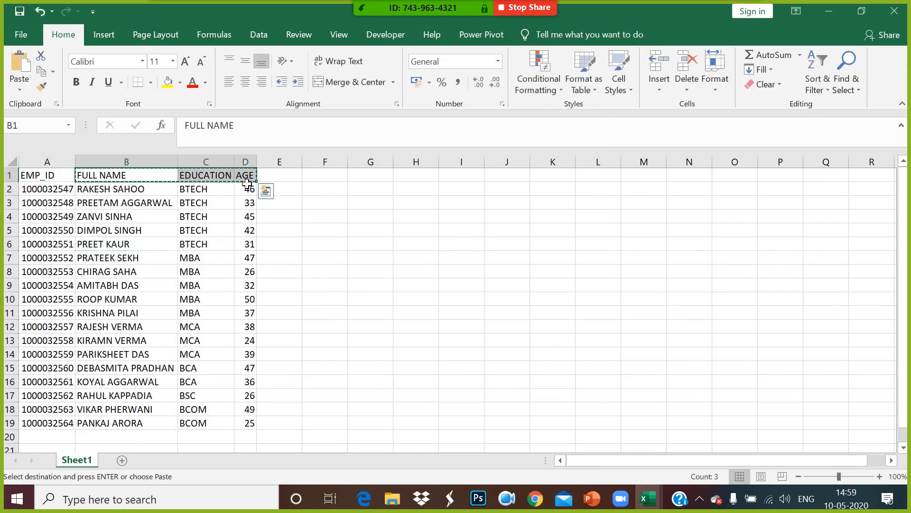
{"action": "key", "text": "alt+Tab"}
{"action": "left_click", "coordinate": [380, 180]}
{"action": "key", "text": "ctrl+v"}
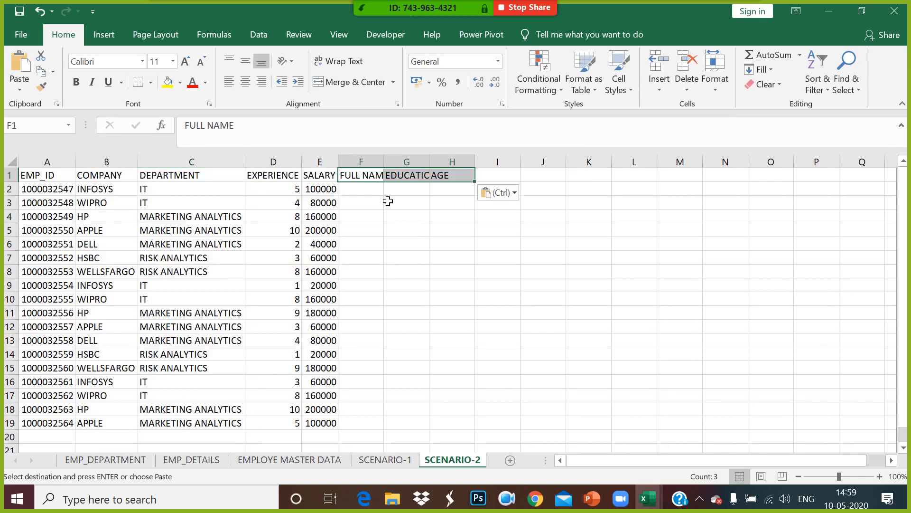
Begin a VLOOKUP in F2 with A2 as lookup value and columns $A:$D of EMP_DETAILS_NEW Sheet1 as table array
{"action": "left_click", "coordinate": [382, 204]}
{"action": "left_click", "coordinate": [381, 193]}
{"action": "type", "text": "=V"}
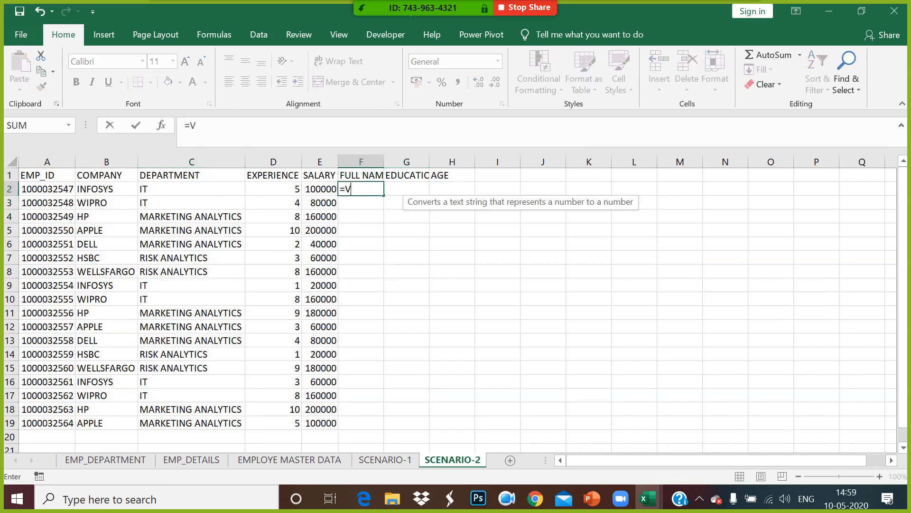
{"action": "type", "text": "LO"}
{"action": "double_click", "coordinate": [375, 203]}
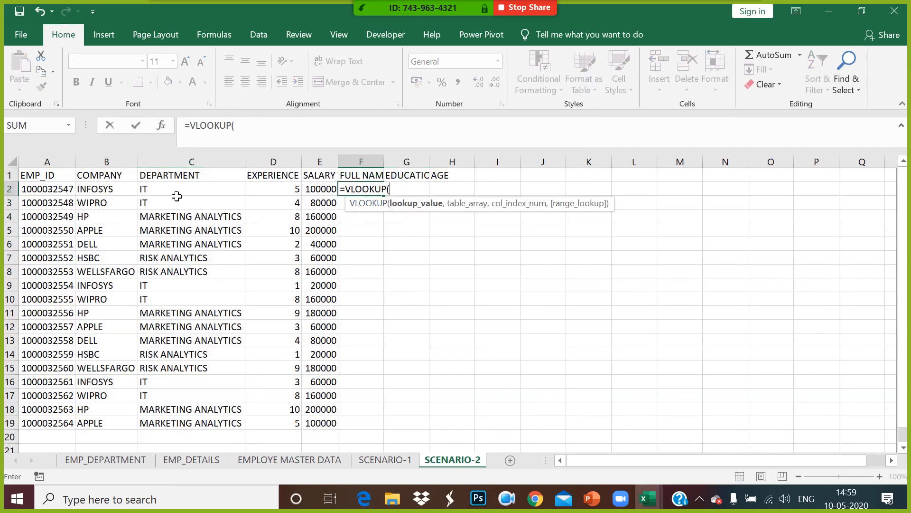
{"action": "left_click", "coordinate": [44, 193]}
{"action": "type", "text": ","}
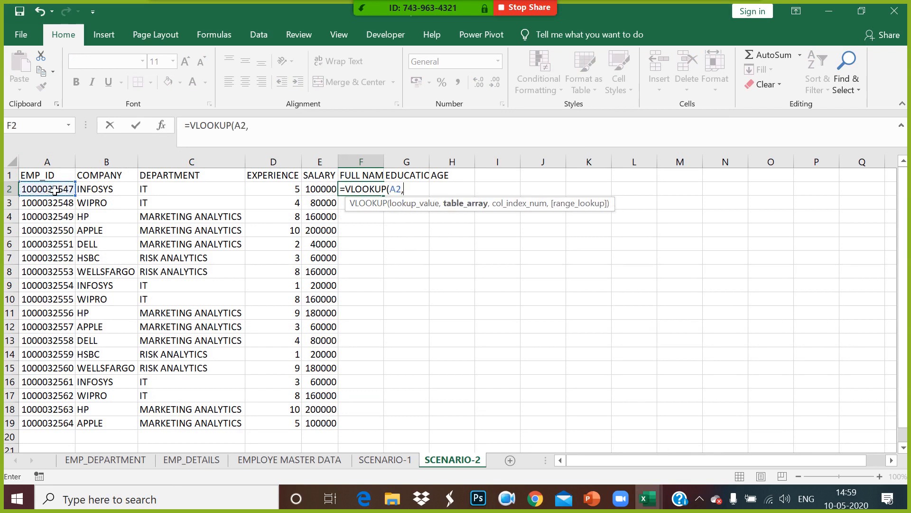
{"action": "key", "text": "alt+Tab"}
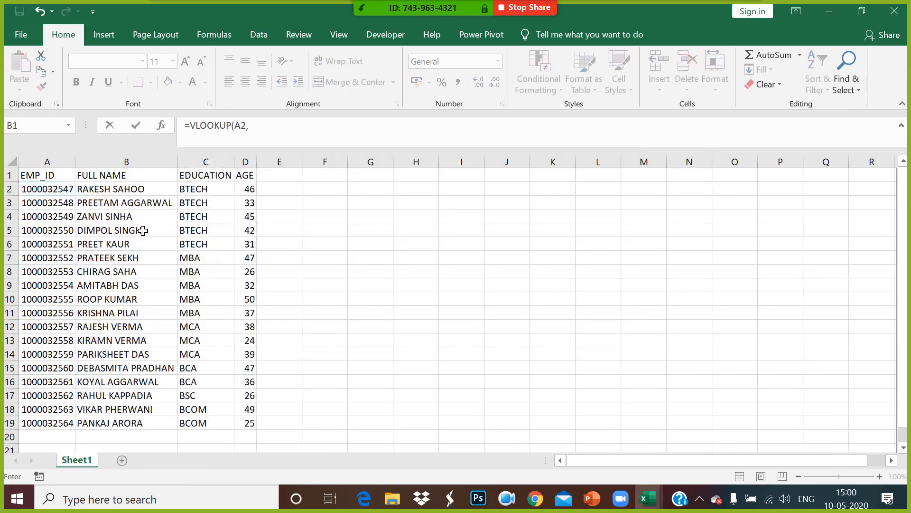
{"action": "left_click_drag", "start_coordinate": [62, 163], "coordinate": [246, 162]}
{"action": "type", "text": ","}
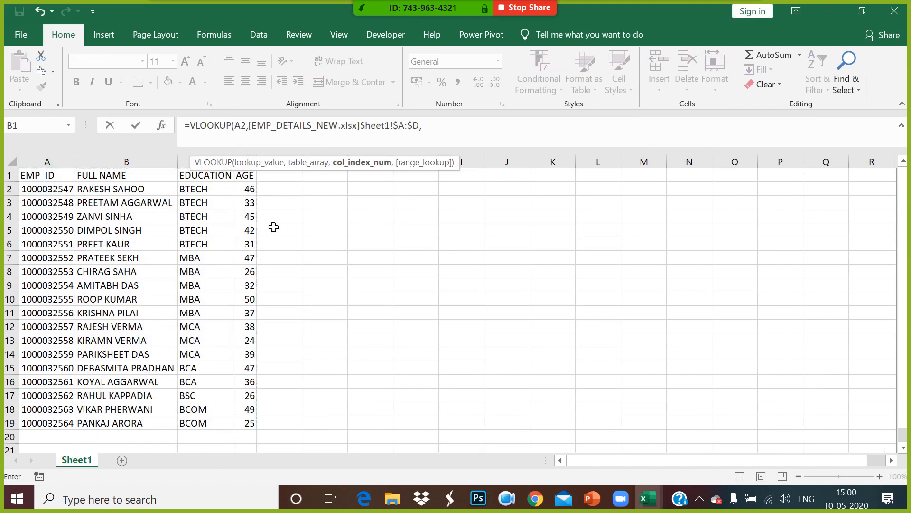
Complete the VLOOKUP with a nested MATCH of F1 against EMP_DETAILS_NEW headers $A$1:$D$1, using exact match 0 for both functions
{"action": "type", "text": "MATCH("}
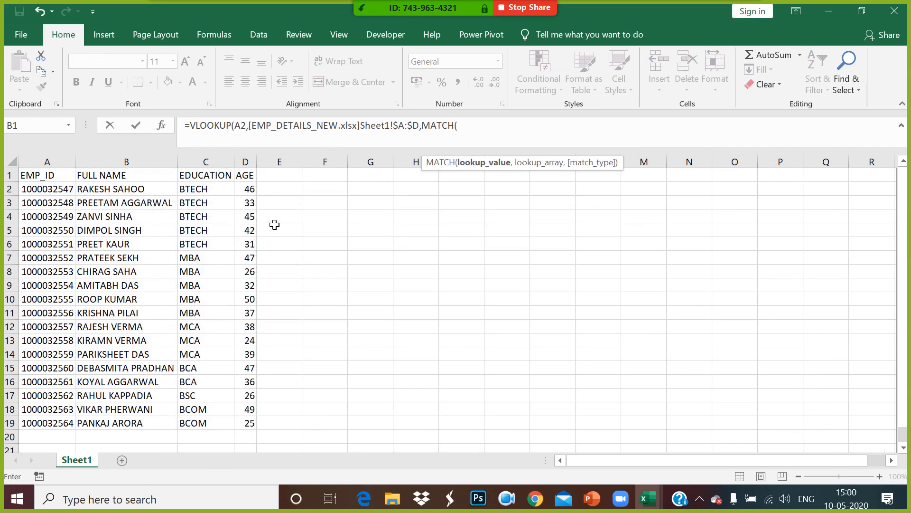
{"action": "key", "text": "alt+Tab"}
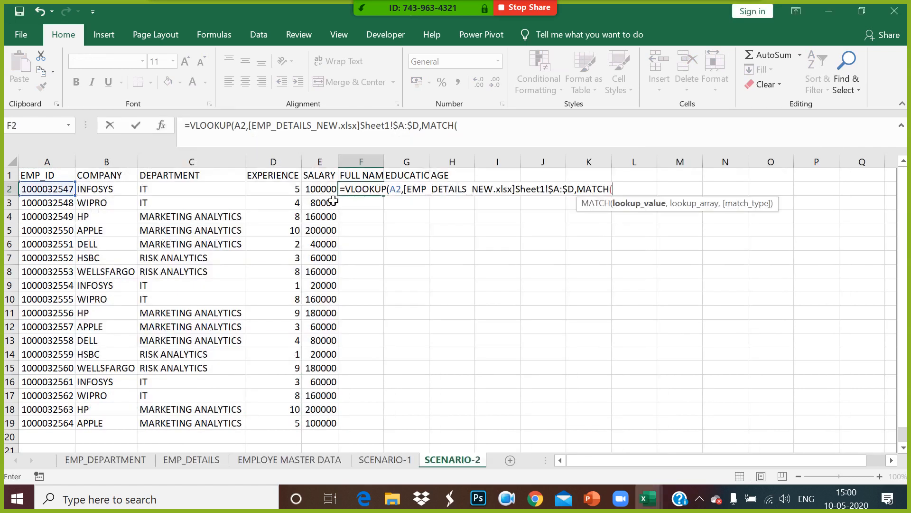
{"action": "left_click", "coordinate": [362, 180]}
{"action": "type", "text": ","}
{"action": "key", "text": "alt+Tab"}
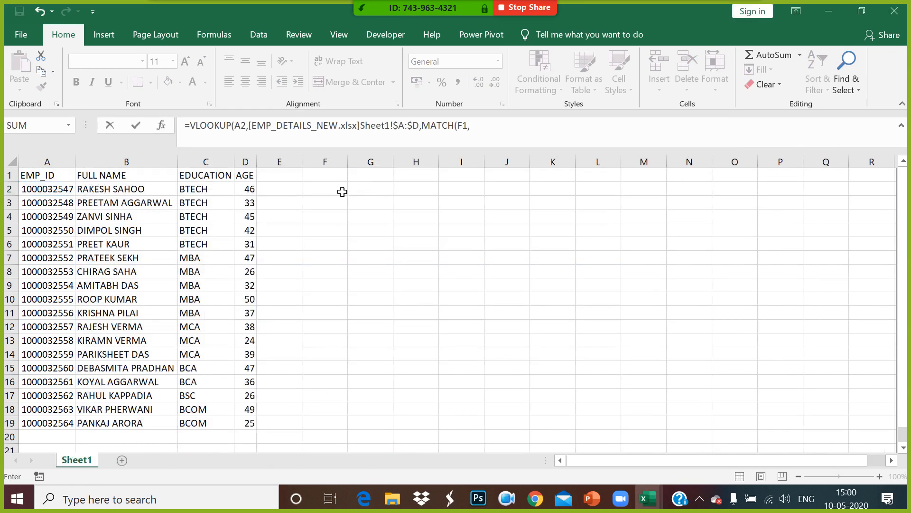
{"action": "left_click_drag", "start_coordinate": [68, 179], "coordinate": [245, 185]}
{"action": "type", "text": ",0"}
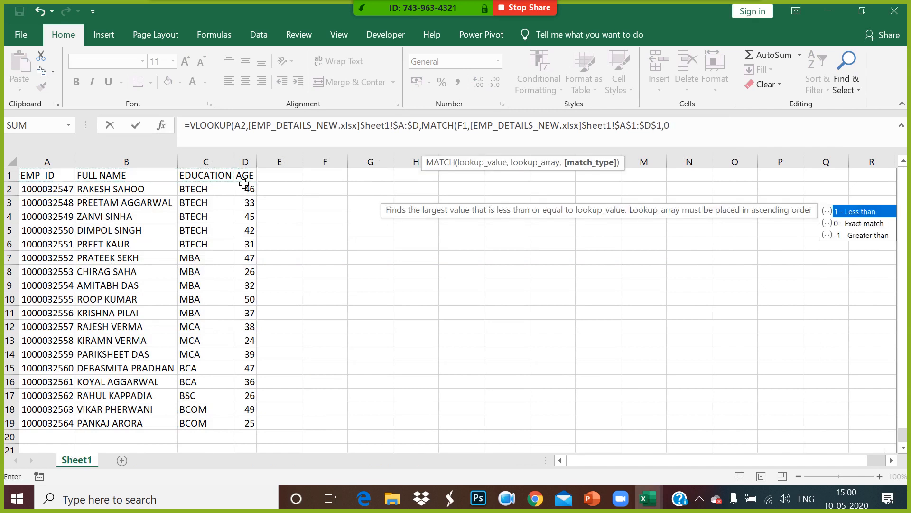
{"action": "type", "text": "),0"}
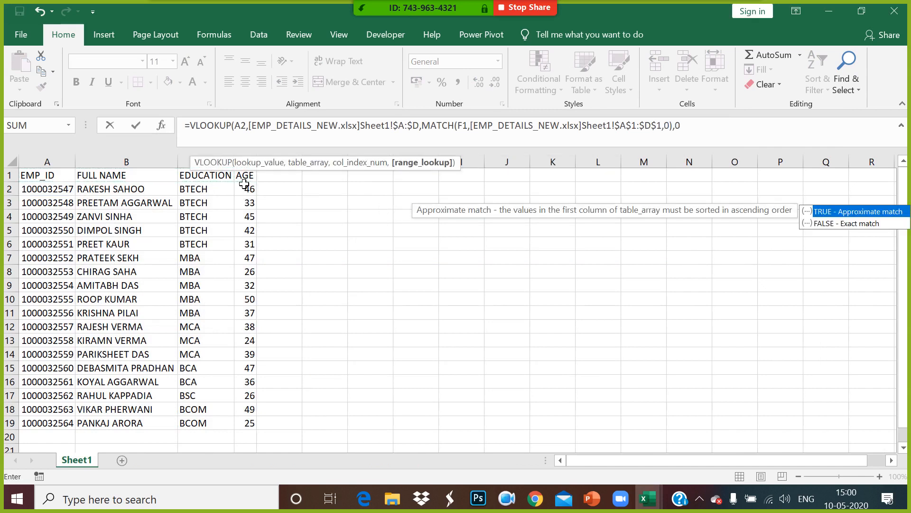
{"action": "type", "text": ")"}
{"action": "key", "text": "Return"}
Anchor the lookup references in the F2 formula as $A2 and F$1
{"action": "key", "text": "Up"}
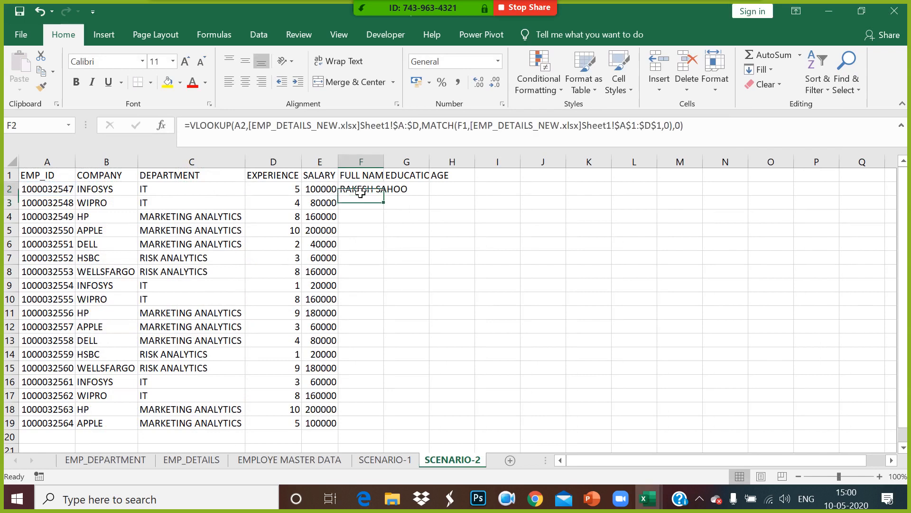
{"action": "left_click", "coordinate": [233, 125]}
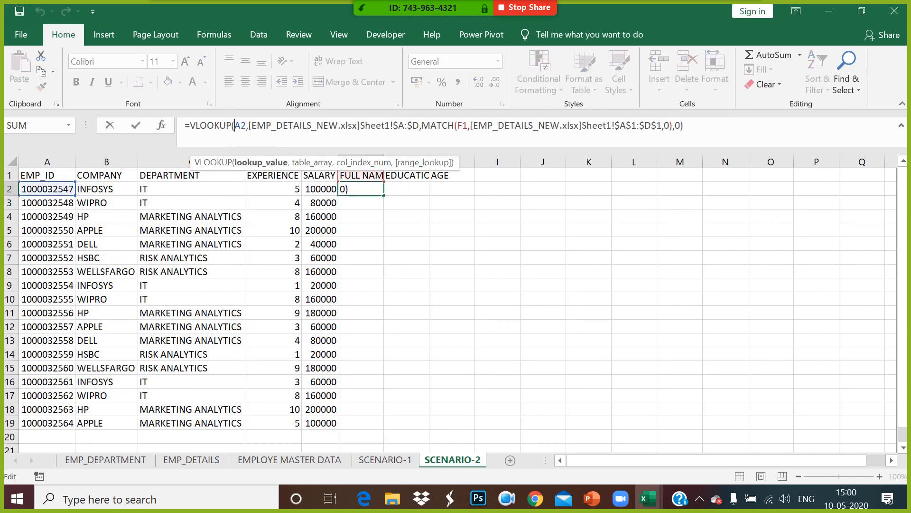
{"action": "type", "text": "$"}
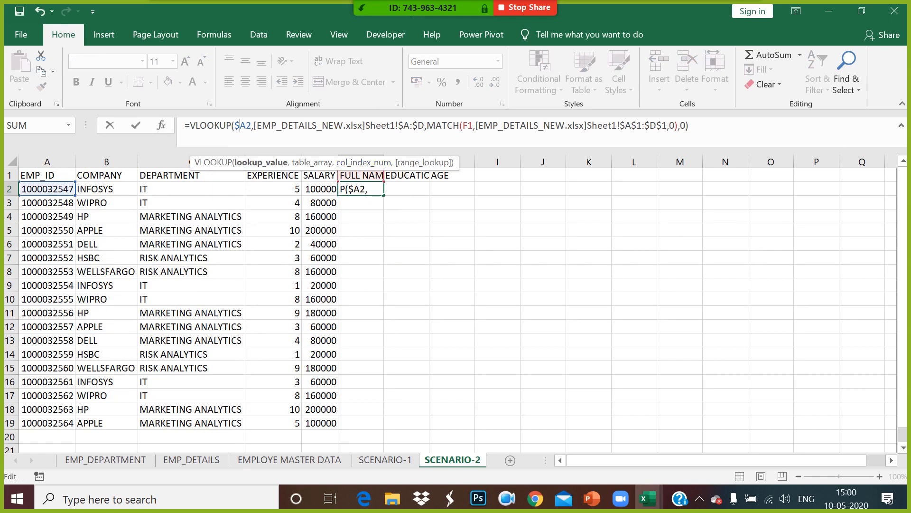
{"action": "left_click", "coordinate": [469, 125]}
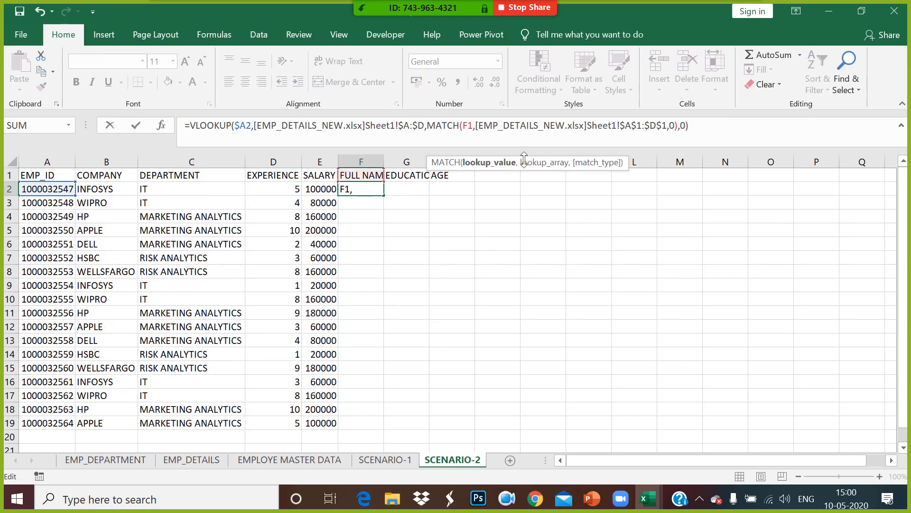
{"action": "type", "text": "$"}
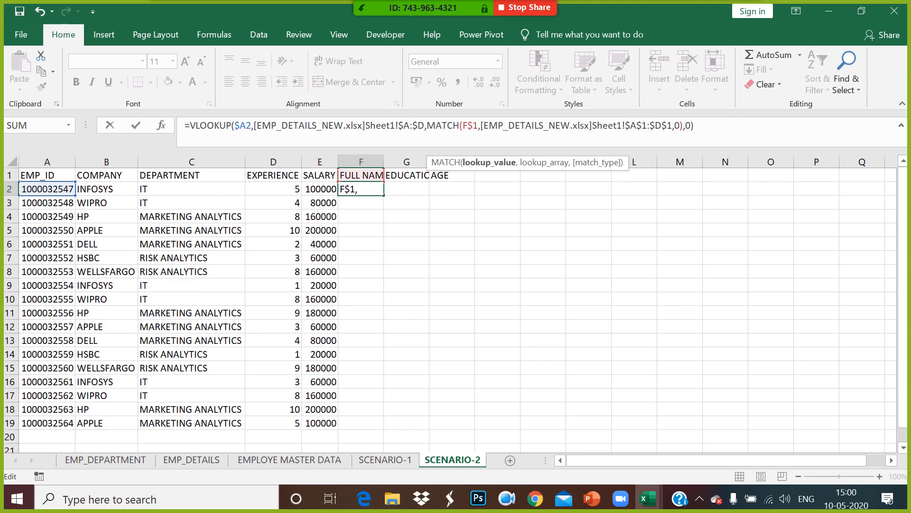
{"action": "key", "text": "Return"}
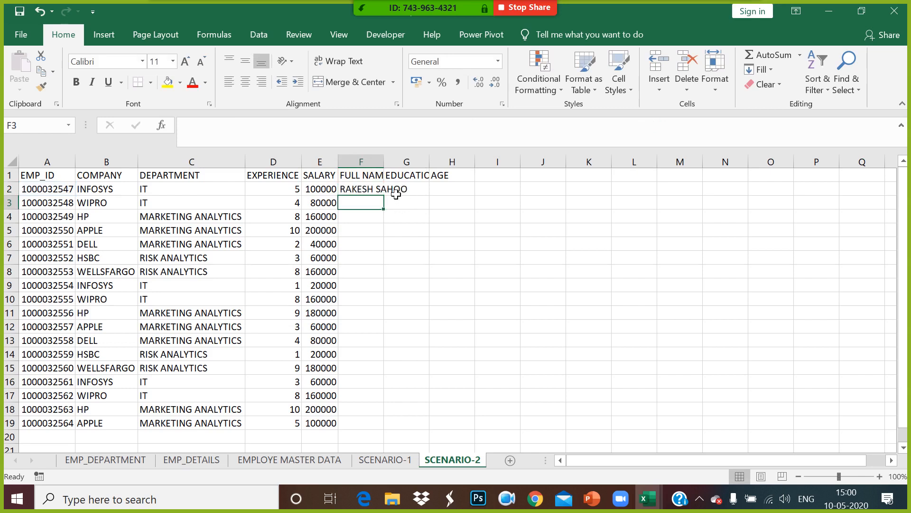
Fill the F2 formula across to the AGE column and down to row 19 for all employees
{"action": "left_click", "coordinate": [385, 194]}
{"action": "left_click_drag", "start_coordinate": [390, 199], "coordinate": [477, 202]}
{"action": "double_click", "coordinate": [474, 194]}
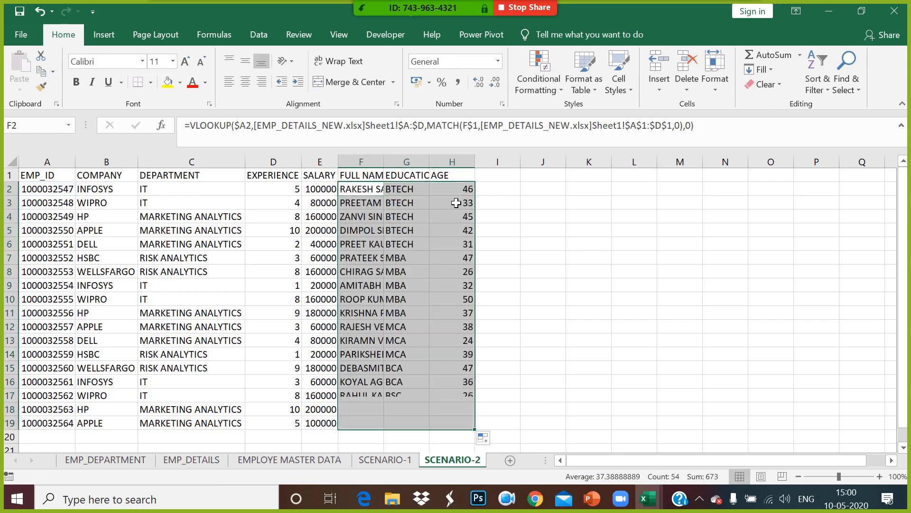
AutoFit the FULL NAME, EDUCATION and AGE columns, and check the filled formulas in G9 and F5
{"action": "double_click", "coordinate": [383, 162]}
{"action": "double_click", "coordinate": [486, 161]}
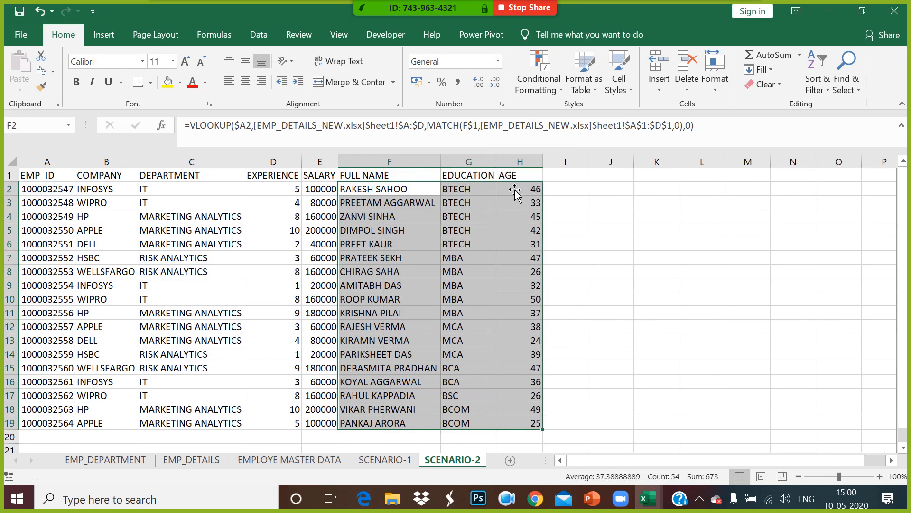
{"action": "left_click", "coordinate": [495, 290]}
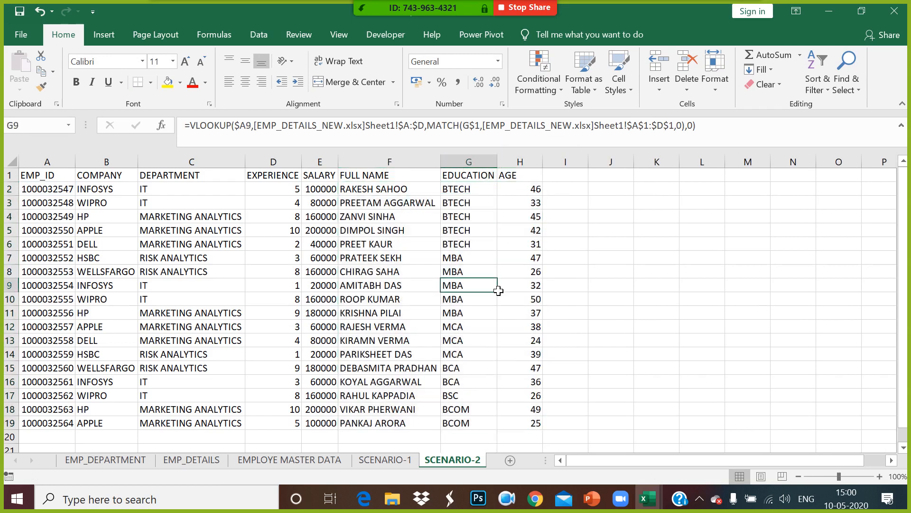
{"action": "left_click", "coordinate": [395, 232]}
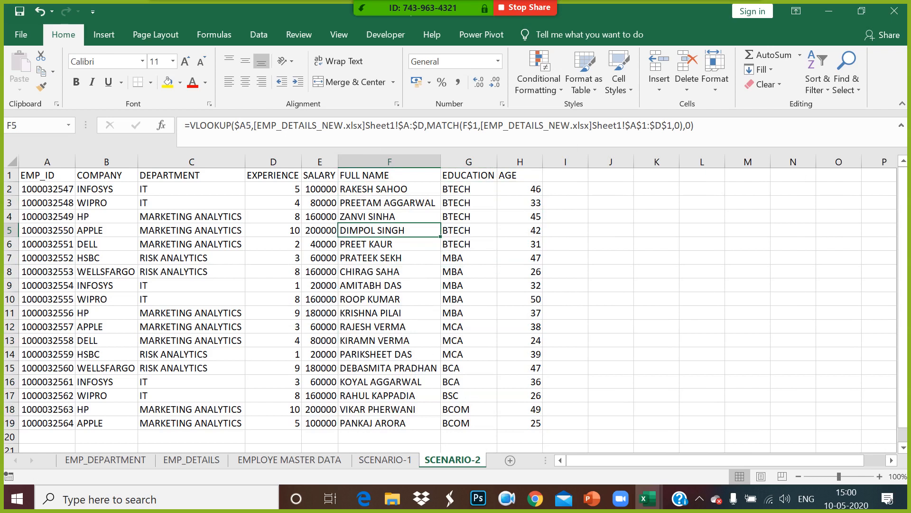
Copy the full VLOOKUP and MATCH formula text from cell F5, leaving the cell unchanged
{"action": "left_click_drag", "start_coordinate": [696, 126], "coordinate": [178, 124]}
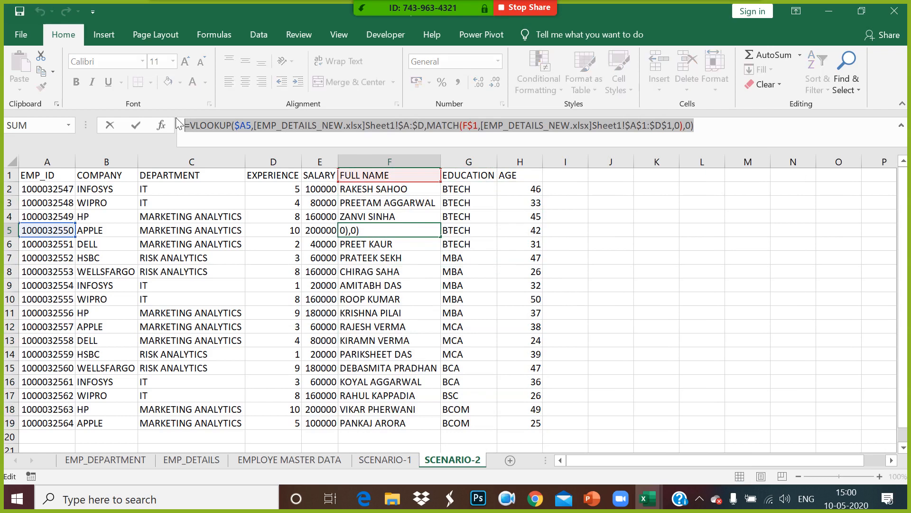
{"action": "key", "text": "ctrl+c"}
{"action": "key", "text": "Escape"}
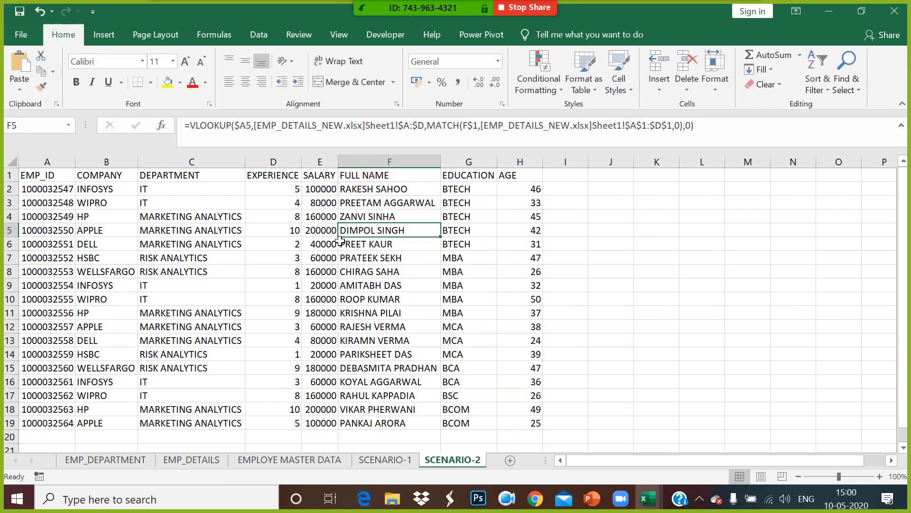
{"action": "key", "text": "Left"}
Open a blank Notepad document and paste the copied formula into it
{"action": "left_click", "coordinate": [128, 496]}
{"action": "type", "text": "N"}
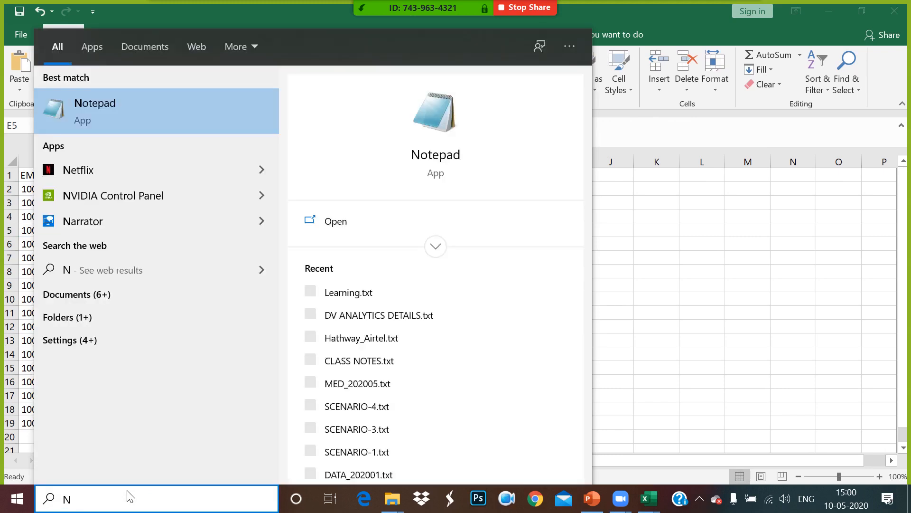
{"action": "left_click", "coordinate": [437, 108]}
{"action": "left_click", "coordinate": [848, 87]}
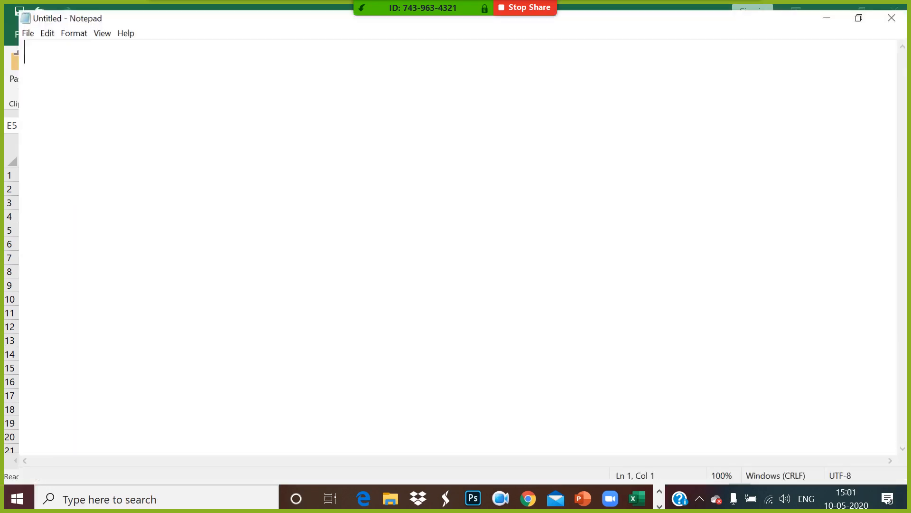
{"action": "key", "text": "ctrl+v"}
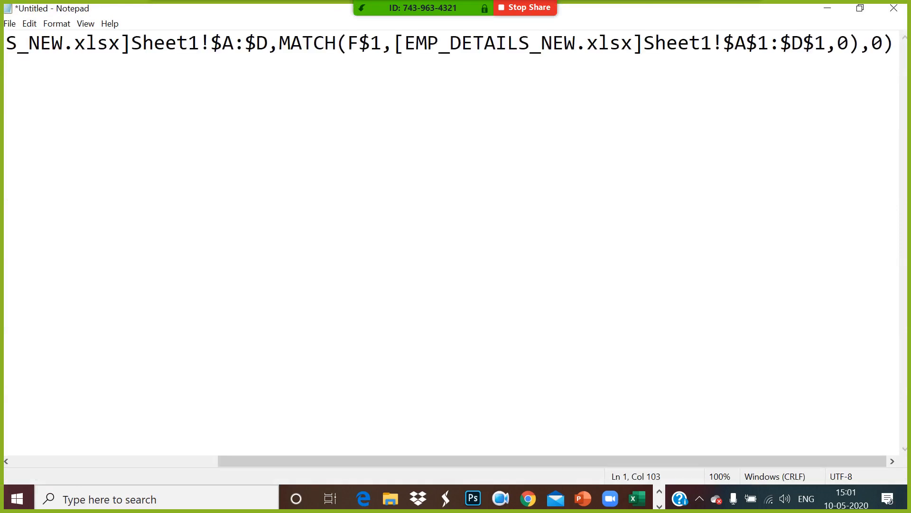
Break the pasted formula onto new lines after the $A5 lookup value and after the $A:$D table range
{"action": "left_click_drag", "start_coordinate": [616, 460], "coordinate": [287, 419]}
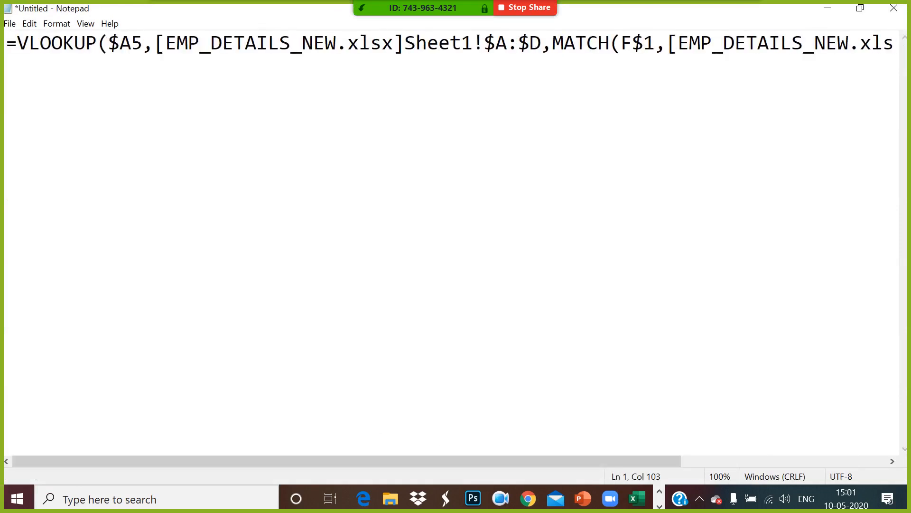
{"action": "key", "text": "Return"}
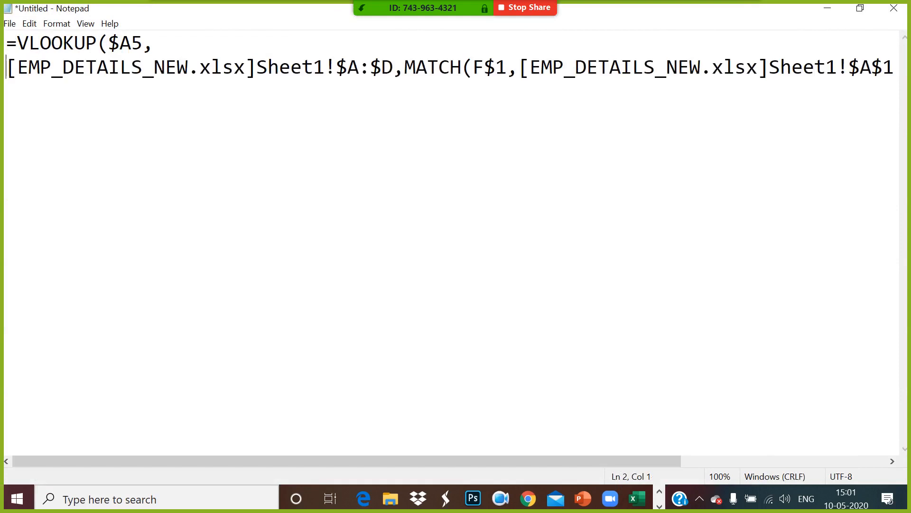
{"action": "left_click_drag", "start_coordinate": [610, 68], "coordinate": [724, 67]}
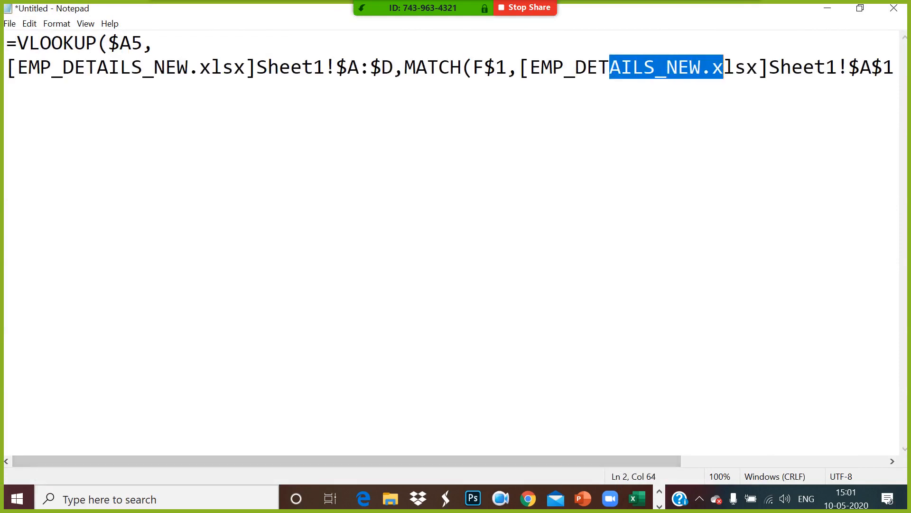
{"action": "left_click_drag", "start_coordinate": [676, 462], "coordinate": [805, 460]}
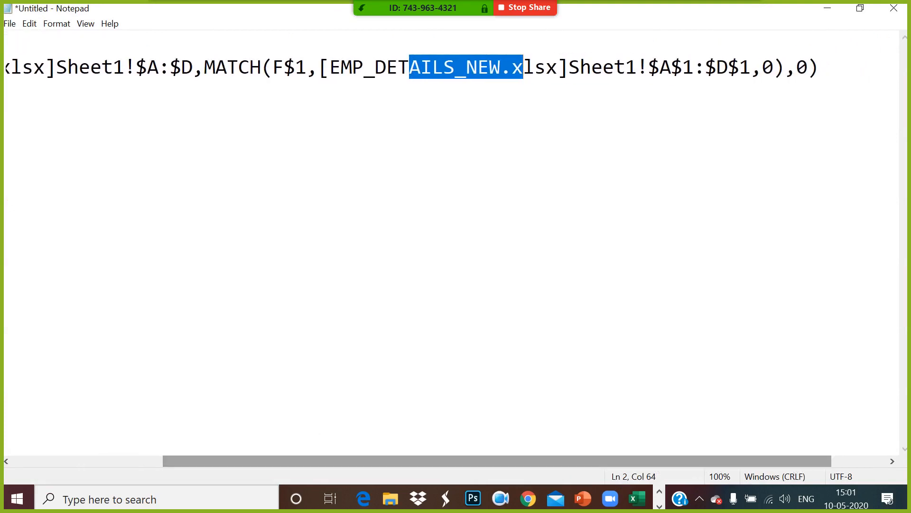
{"action": "left_click", "coordinate": [204, 67]}
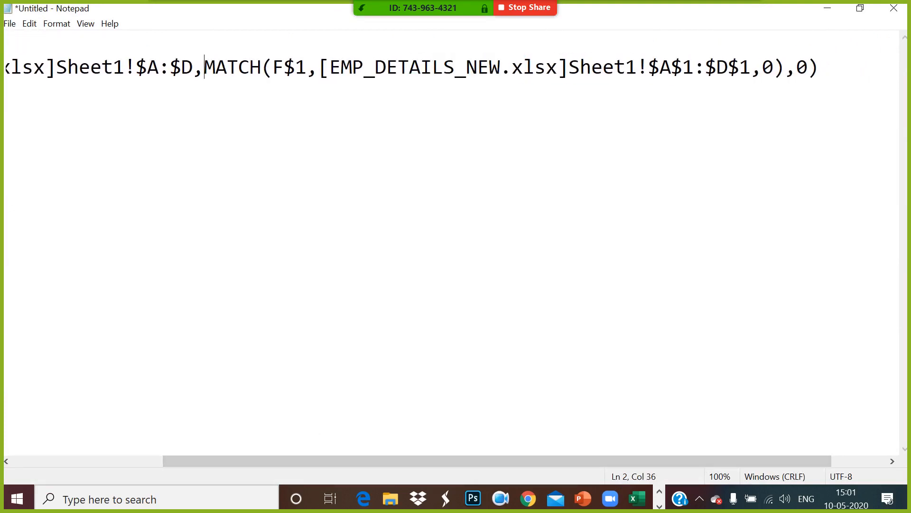
{"action": "key", "text": "Return"}
Put the formula's closing 0) argument on its own line below the MATCH line
{"action": "key", "text": "End"}
{"action": "key", "text": "shift+Left"}
{"action": "key", "text": "shift+Left"}
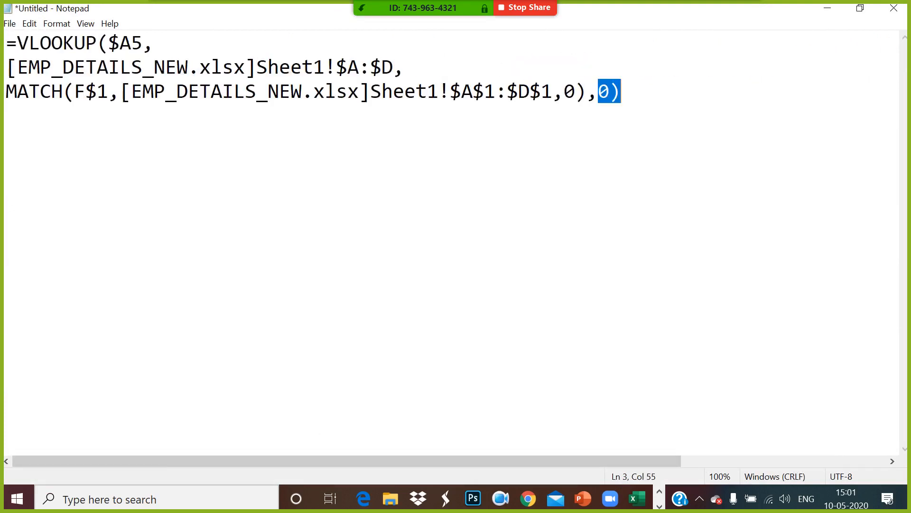
{"action": "key", "text": "Return"}
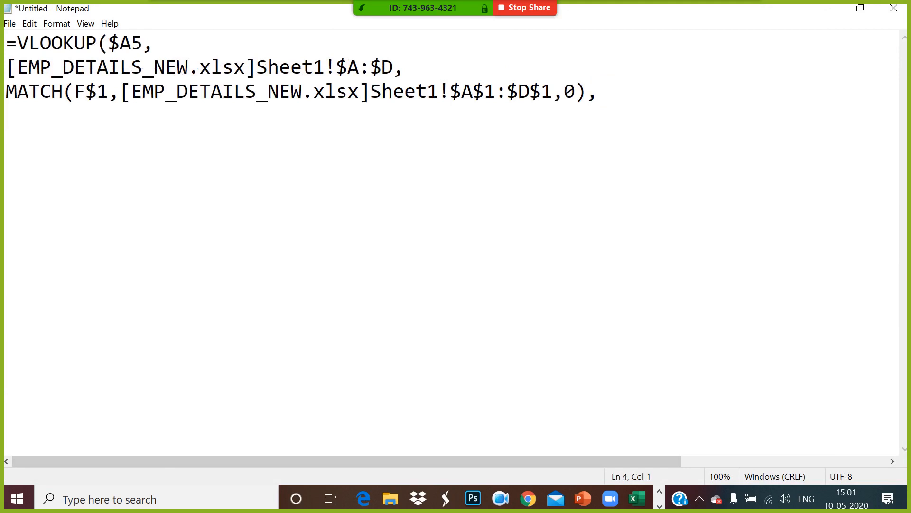
{"action": "key", "text": "ctrl+z"}
{"action": "key", "text": "Left"}
{"action": "key", "text": "Return"}
Switch to the EMP_DETAILS_NEW.xlsx workbook in Excel and close it, saving its changes
{"action": "key", "text": "alt+Tab"}
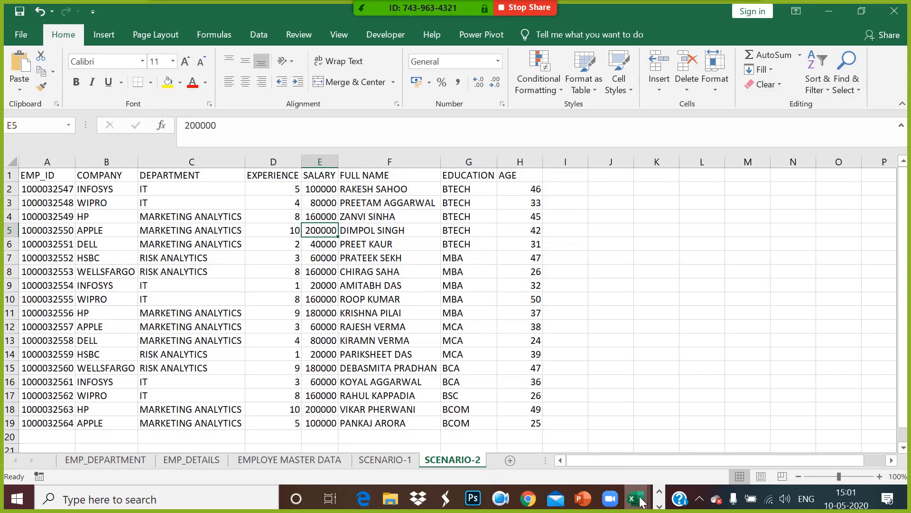
{"action": "mouse_move", "coordinate": [636, 498]}
{"action": "left_click", "coordinate": [694, 444]}
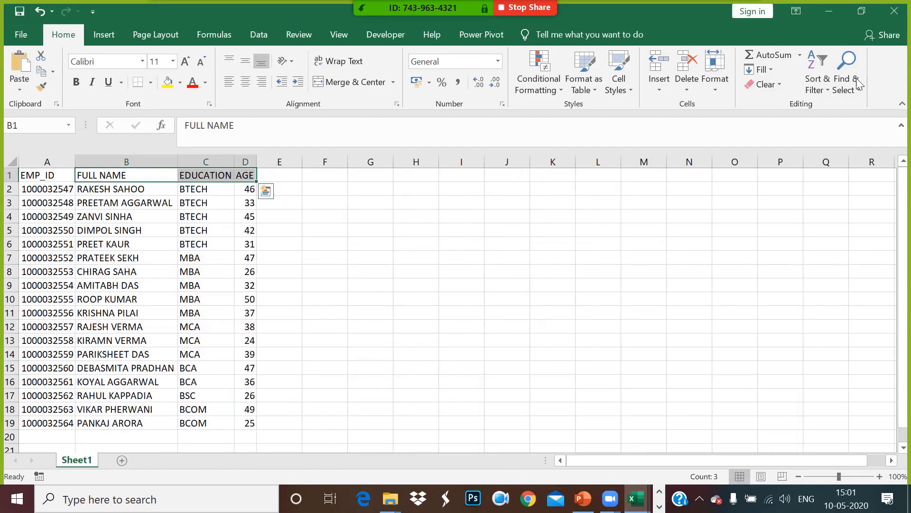
{"action": "left_click", "coordinate": [899, 16]}
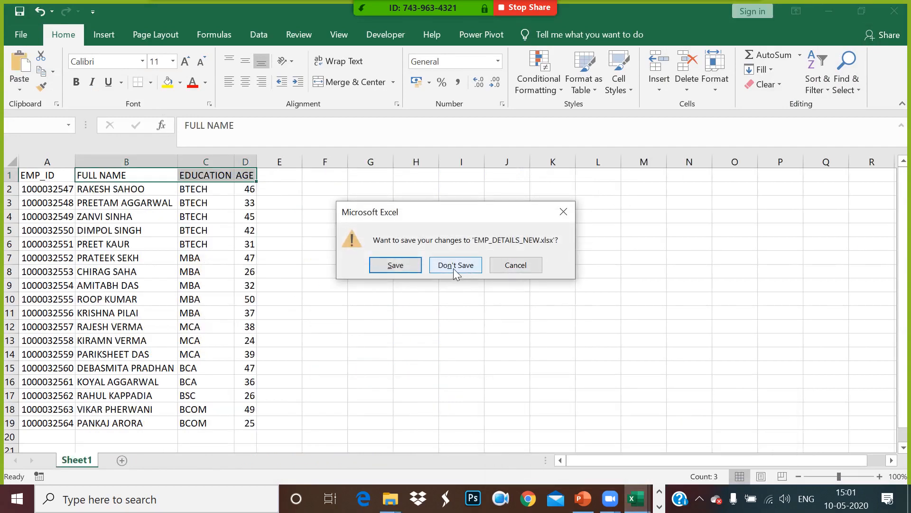
{"action": "left_click", "coordinate": [402, 268]}
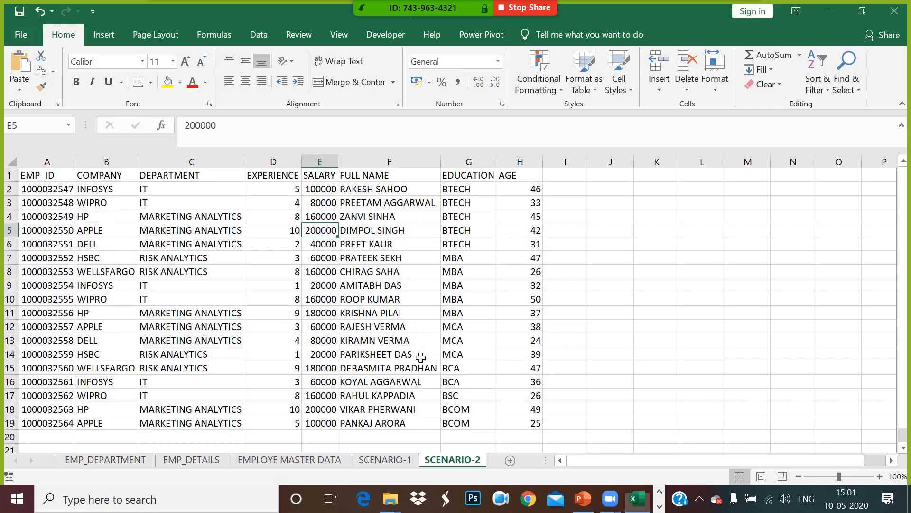
Copy the F2 formula from SCENARIO-2 and paste it in Notepad below the first formula
{"action": "left_click", "coordinate": [362, 191]}
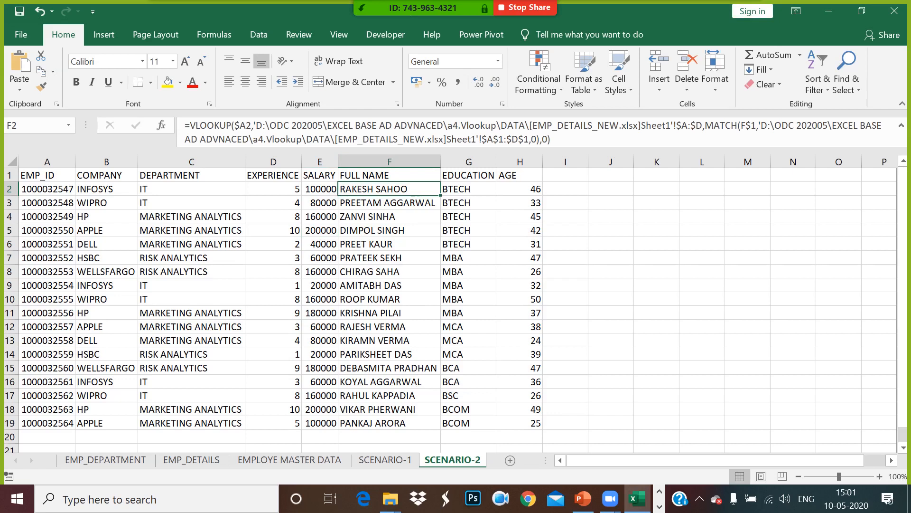
{"action": "left_click_drag", "start_coordinate": [552, 139], "coordinate": [135, 127]}
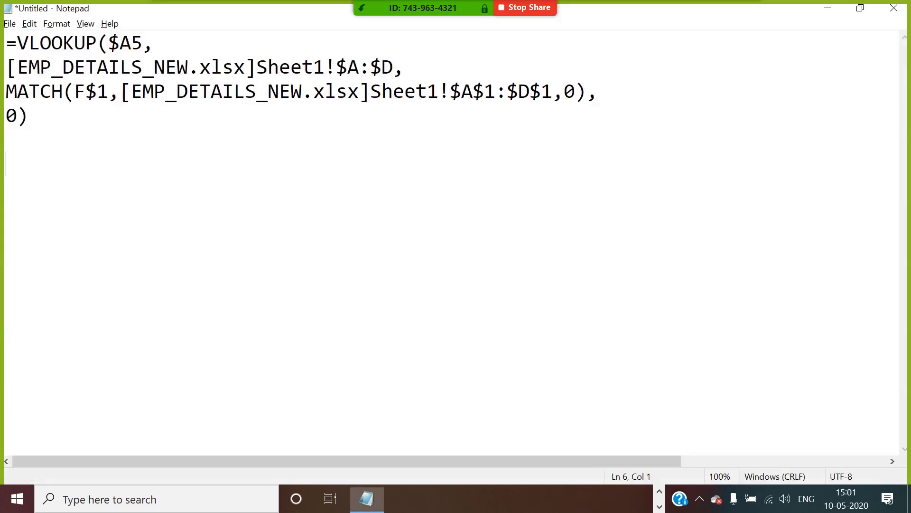
{"action": "key", "text": "ctrl+v"}
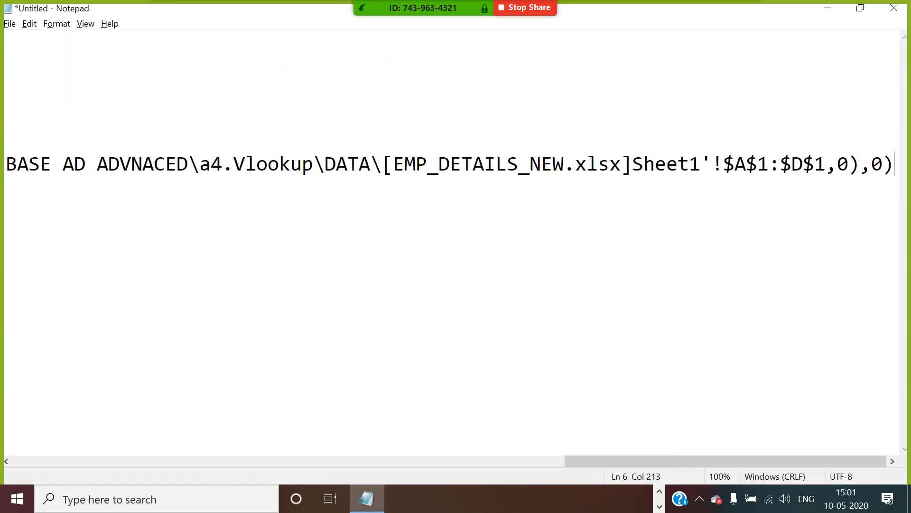
Break the second formula onto new lines after $A2 and after its $A:$D range, comparing the workbook reference in the first formula
{"action": "left_click_drag", "start_coordinate": [628, 460], "coordinate": [4, 370]}
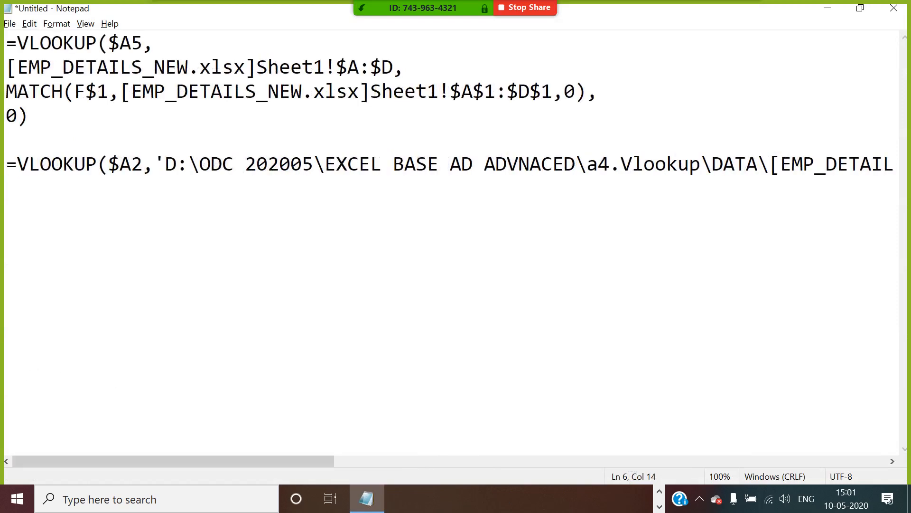
{"action": "key", "text": "Return"}
{"action": "left_click_drag", "start_coordinate": [6, 67], "coordinate": [337, 67]}
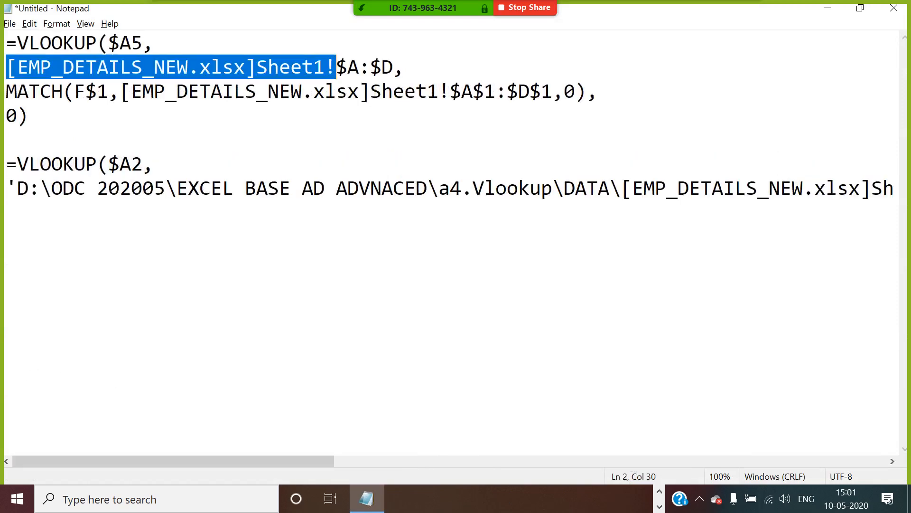
{"action": "left_click_drag", "start_coordinate": [246, 67], "coordinate": [18, 67]}
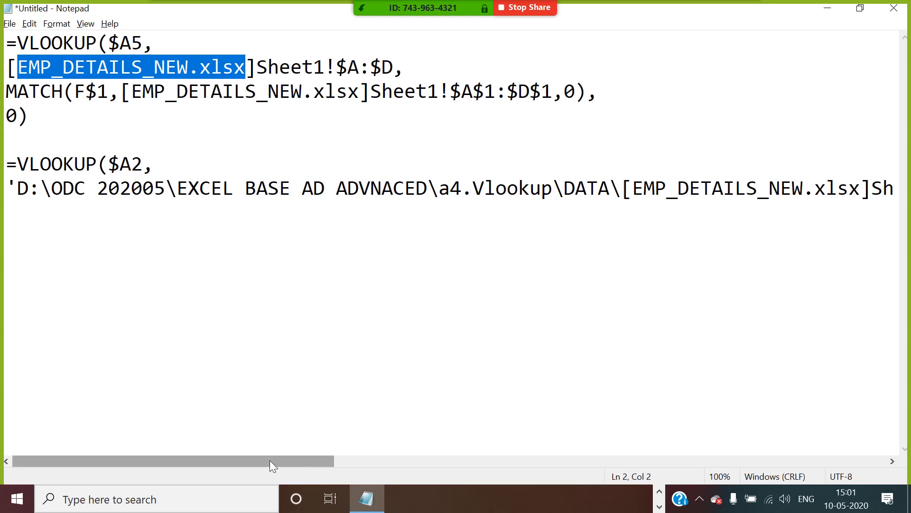
{"action": "left_click_drag", "start_coordinate": [269, 460], "coordinate": [385, 462]}
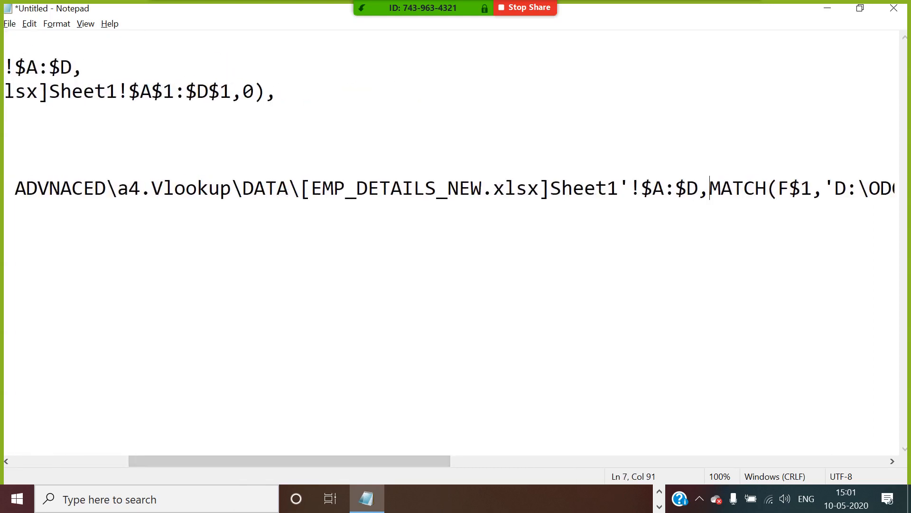
{"action": "key", "text": "Return"}
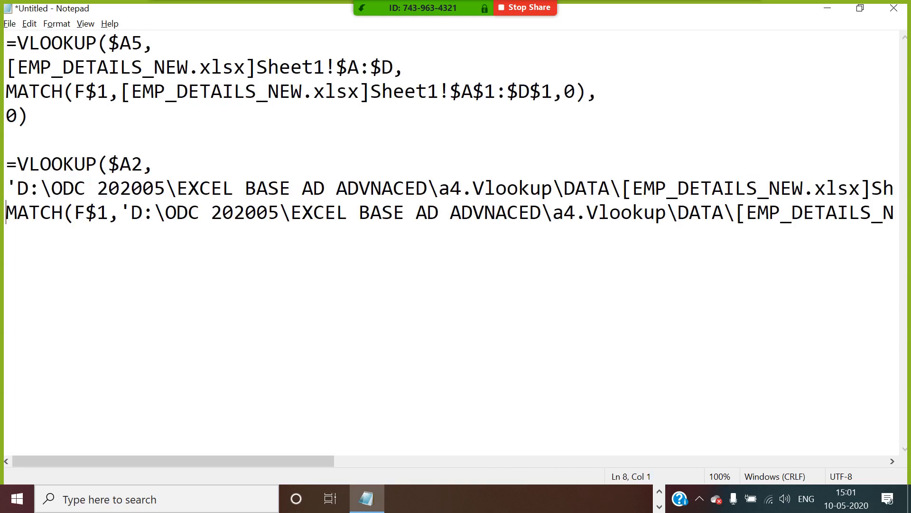
Put the second formula's closing 0) on its own line and highlight the D:\ path in its table reference
{"action": "left_click_drag", "start_coordinate": [324, 456], "coordinate": [648, 468]}
{"action": "left_click", "coordinate": [334, 213]}
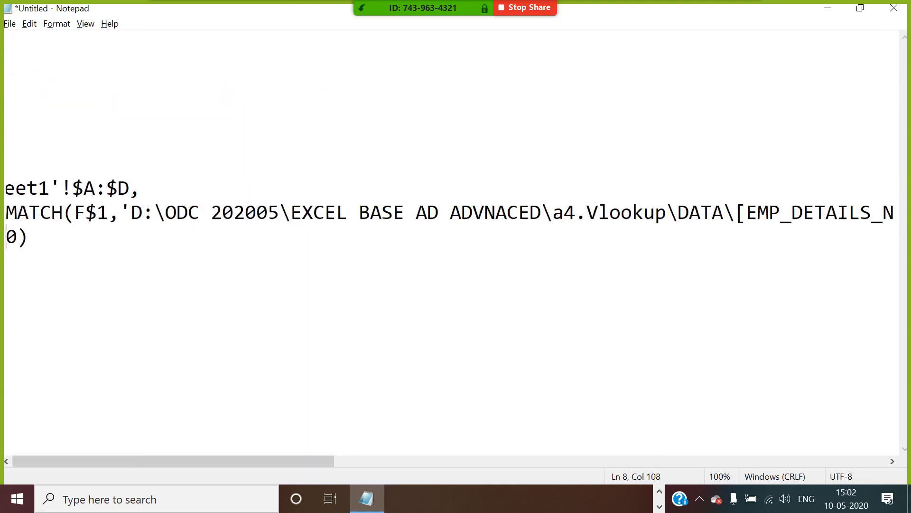
{"action": "key", "text": "Return"}
{"action": "key", "text": "End"}
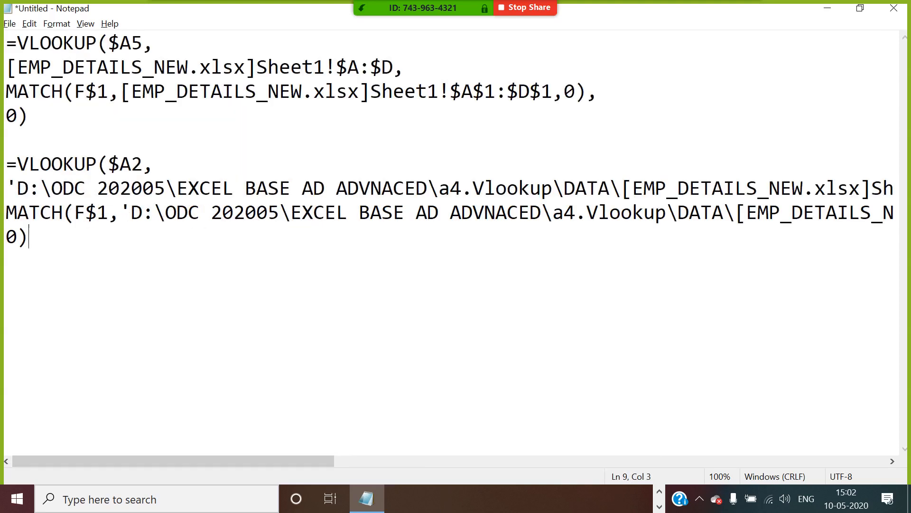
{"action": "left_click_drag", "start_coordinate": [17, 189], "coordinate": [381, 192]}
{"action": "left_click", "coordinate": [328, 268]}
Switch back to Excel, cancel the open edit in F2, and close the workbook containing SCENARIO-2
{"action": "key", "text": "alt+Tab"}
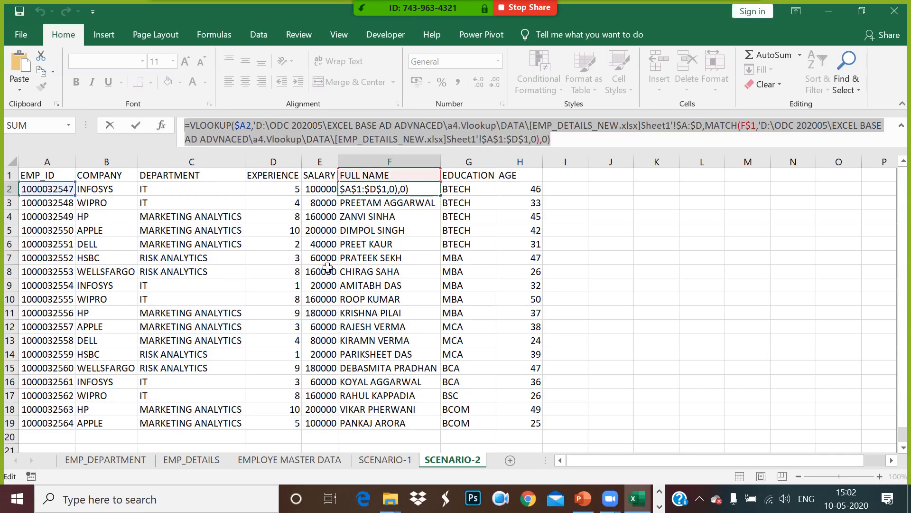
{"action": "left_click", "coordinate": [412, 244]}
{"action": "key", "text": "Escape"}
{"action": "left_click", "coordinate": [598, 263]}
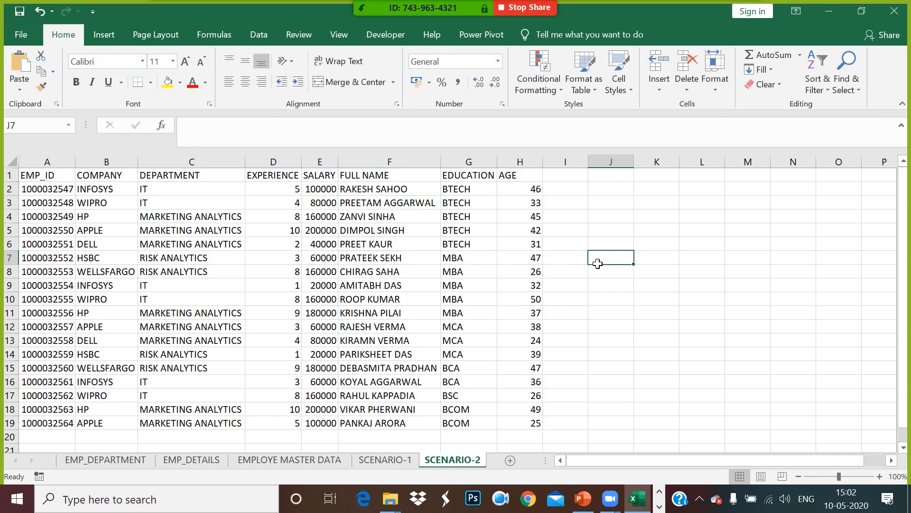
{"action": "left_click", "coordinate": [905, 20]}
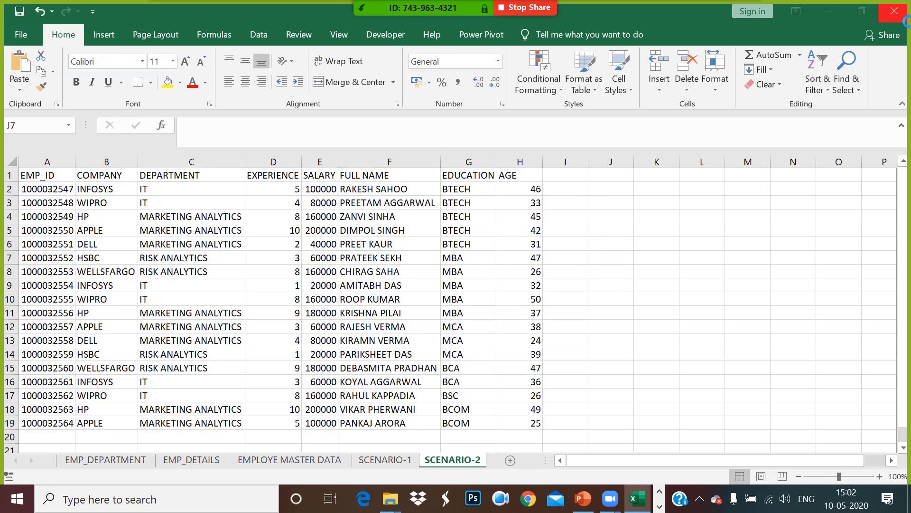
Switch to File Explorer and rename EMP_DETAILS_NEW.xlsx in the a4.Vlookup\DATA folder as EMP_DETAILS_NEW_2020.xlsx
{"action": "key", "text": "alt+Tab"}
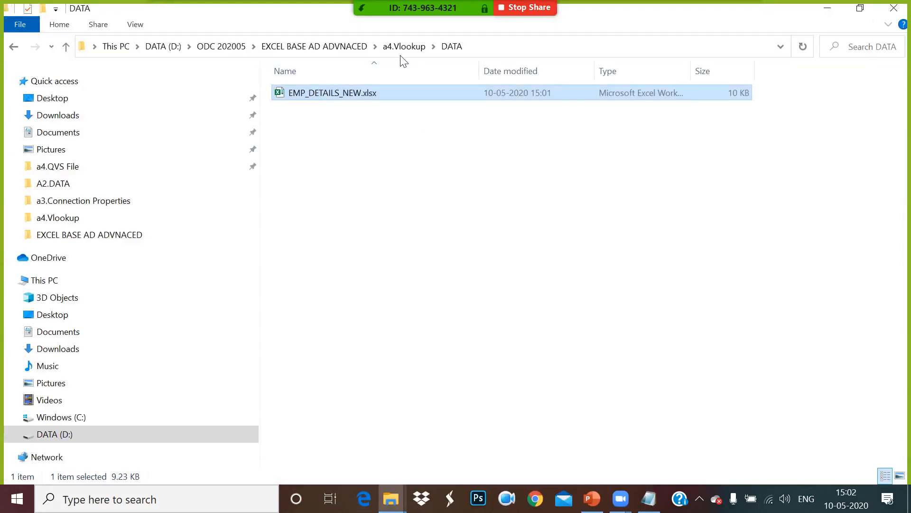
{"action": "left_click", "coordinate": [401, 47]}
{"action": "double_click", "coordinate": [313, 92]}
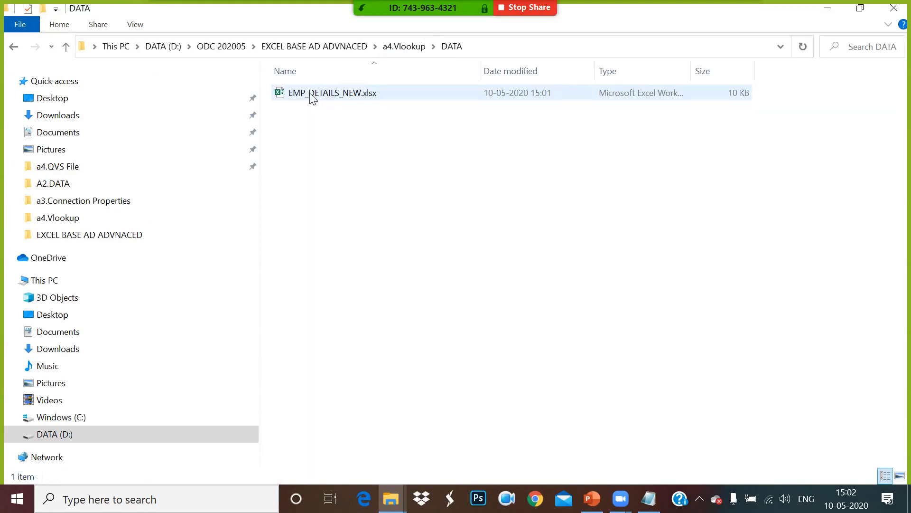
{"action": "left_click", "coordinate": [317, 97]}
{"action": "right_click", "coordinate": [311, 93]}
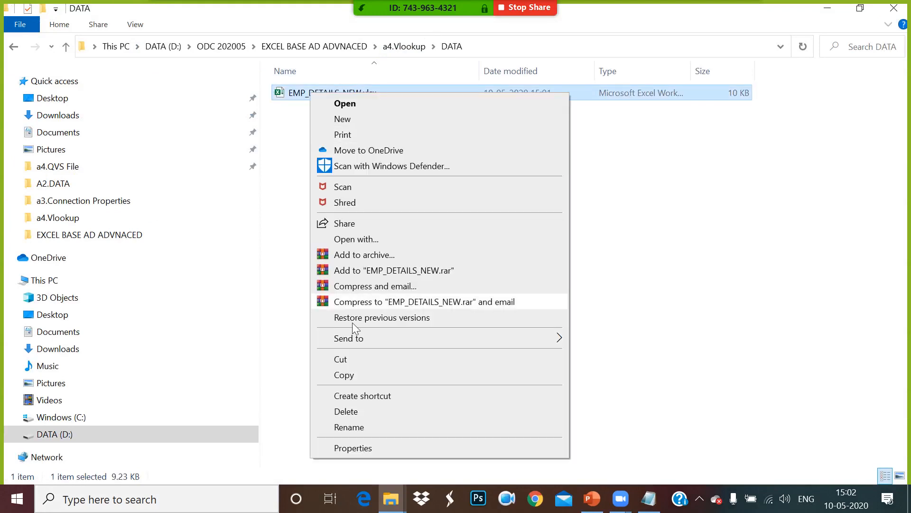
{"action": "left_click", "coordinate": [359, 429]}
{"action": "key", "text": "Right"}
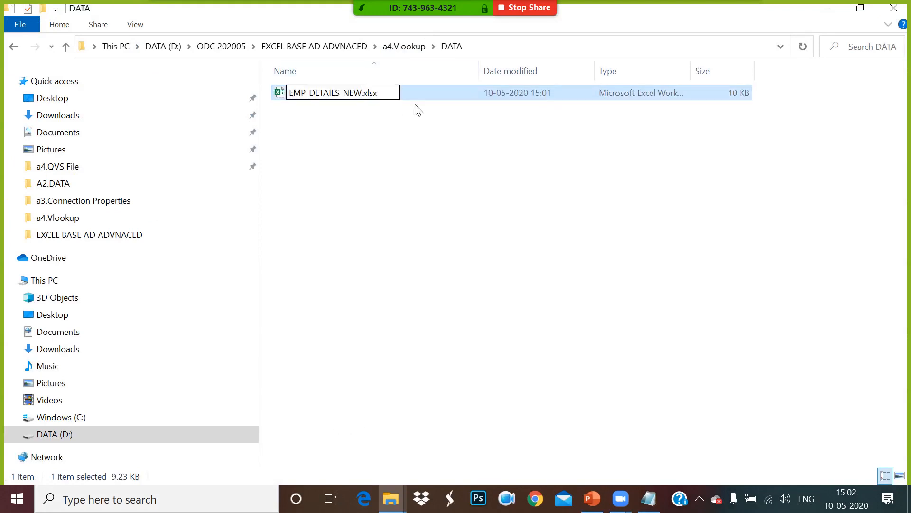
{"action": "type", "text": "_2020"}
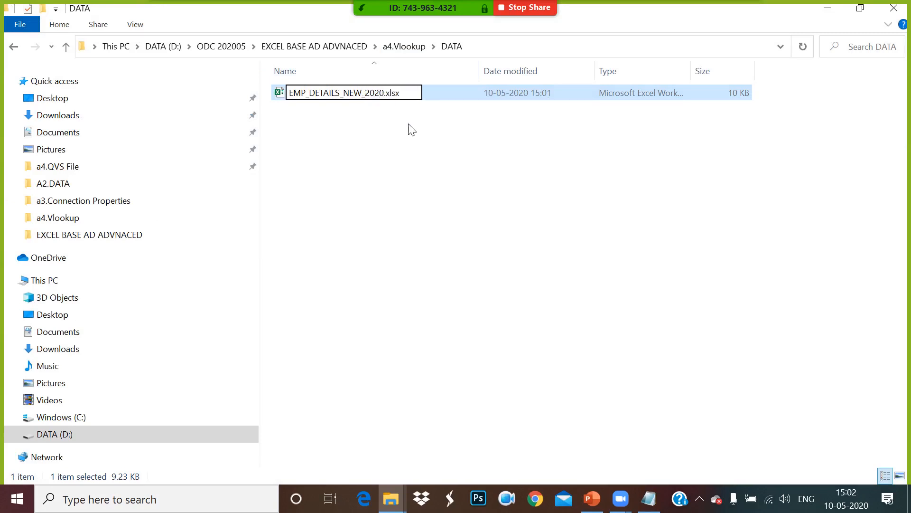
{"action": "left_click", "coordinate": [409, 146]}
{"action": "left_click", "coordinate": [303, 98]}
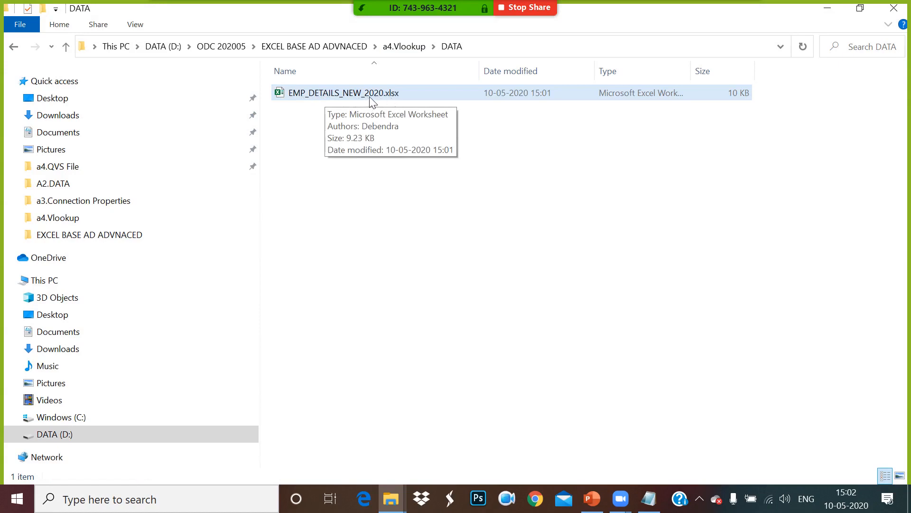
Open a1.Vlookup and Match Function.xlsx from the a4.Vlookup folder with its content enabled, and bring up its external links for editing
{"action": "left_click", "coordinate": [404, 46]}
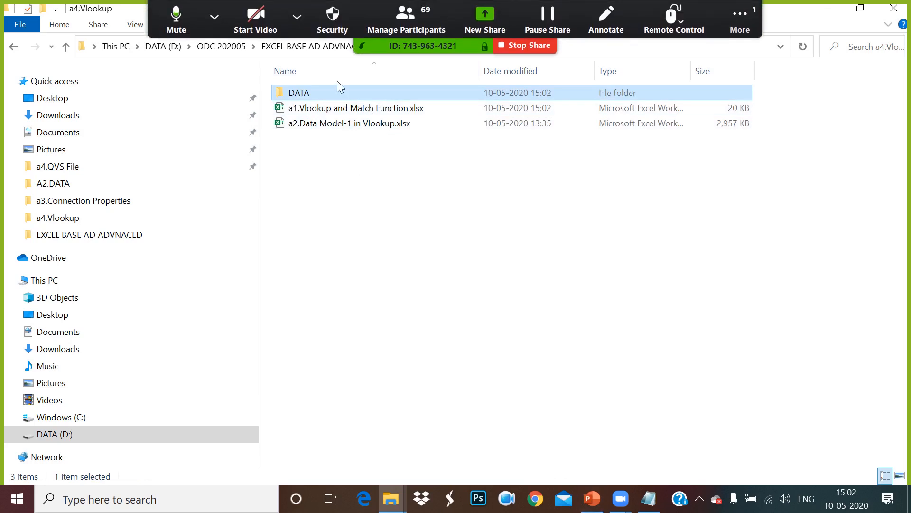
{"action": "double_click", "coordinate": [351, 113]}
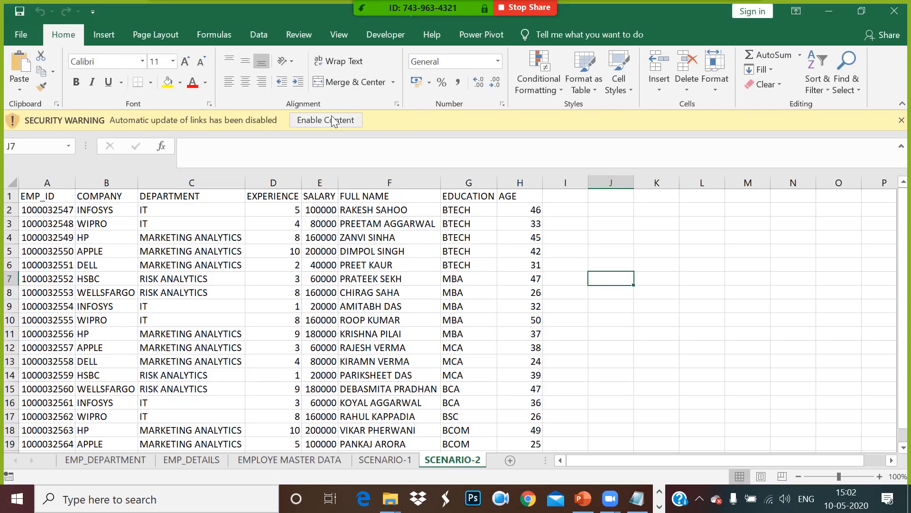
{"action": "left_click", "coordinate": [318, 122]}
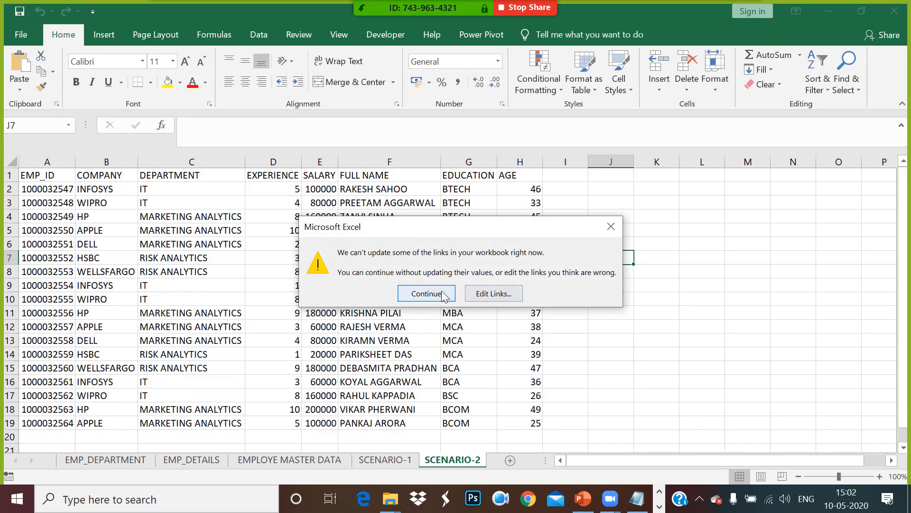
{"action": "left_click", "coordinate": [483, 296]}
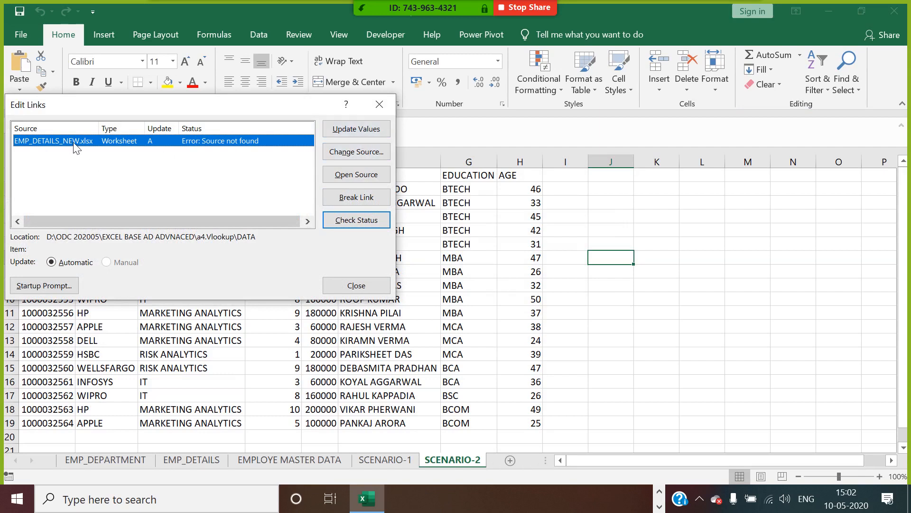
Change the source of the EMP_DETAILS_NEW.xlsx link to EMP_DETAILS_NEW_2020.xlsx in D:\ODC 202005\EXCEL BASE AD ADVNACED\a4.Vlookup\DATA
{"action": "left_click", "coordinate": [352, 152]}
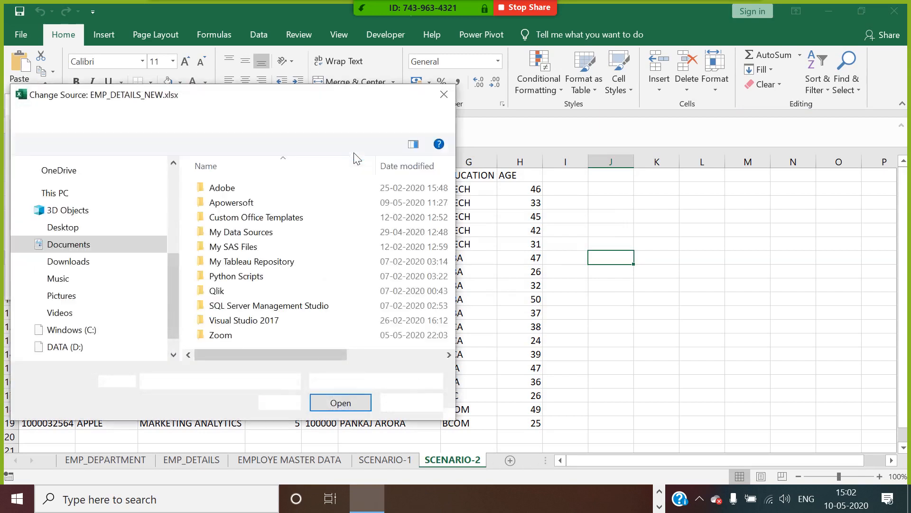
{"action": "left_click_drag", "start_coordinate": [178, 279], "coordinate": [173, 315]}
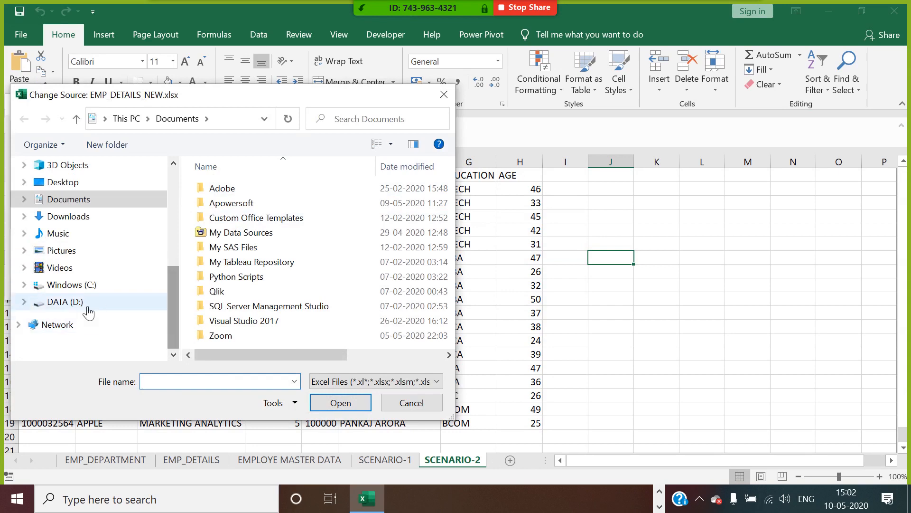
{"action": "left_click", "coordinate": [88, 307]}
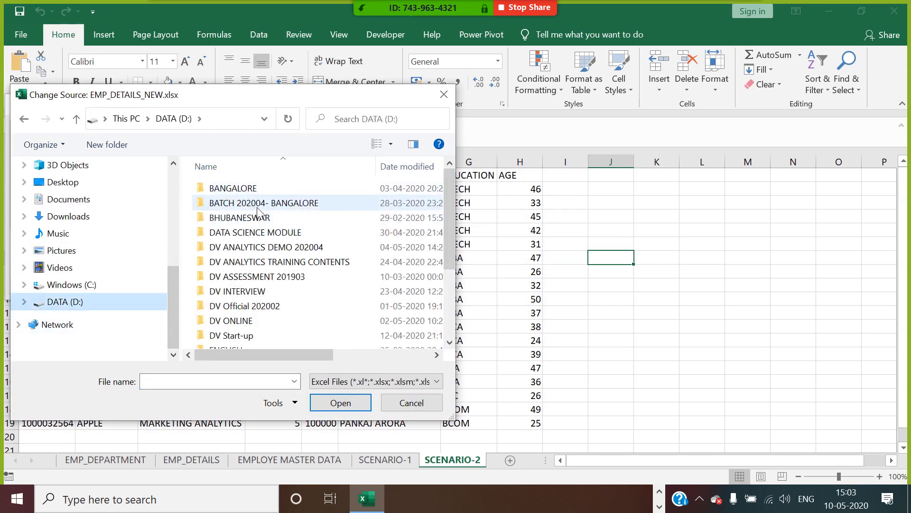
{"action": "scroll", "coordinate": [240, 303], "scroll_direction": "down", "scroll_amount": 3}
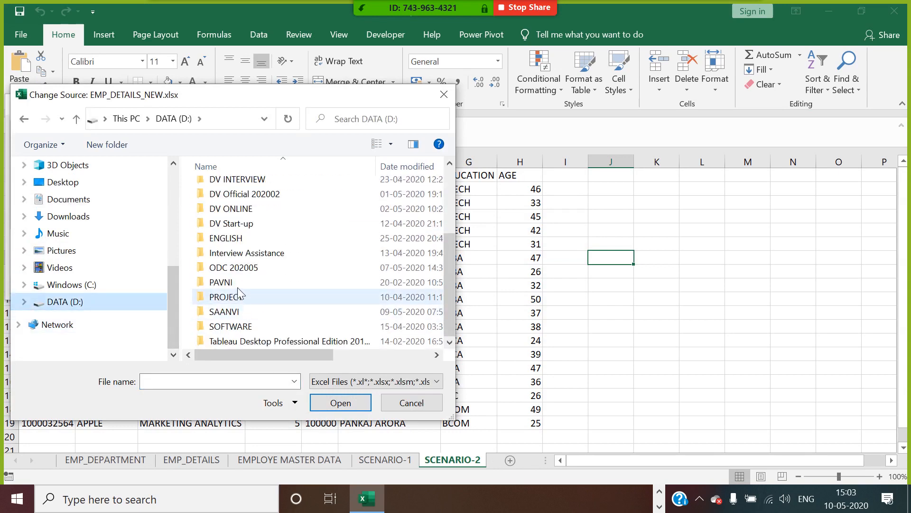
{"action": "double_click", "coordinate": [235, 267]}
{"action": "left_click", "coordinate": [248, 189]}
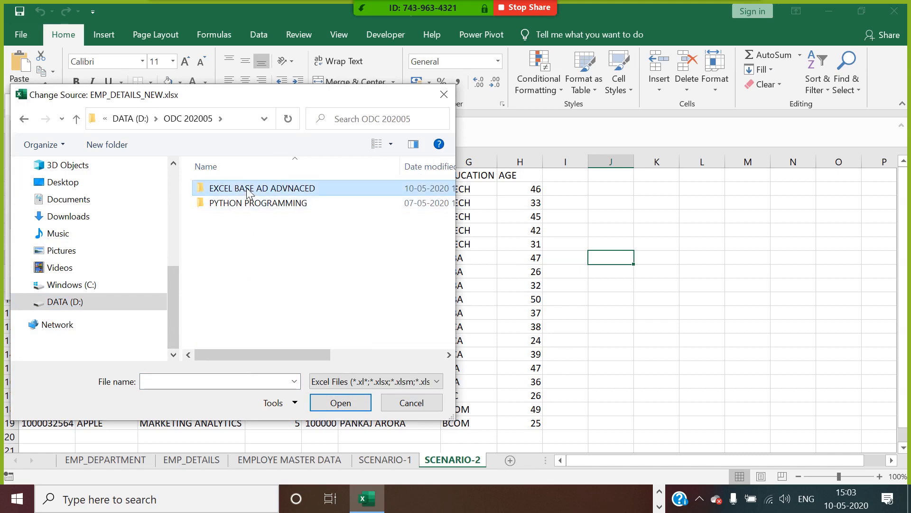
{"action": "double_click", "coordinate": [248, 189]}
{"action": "left_click", "coordinate": [250, 236]}
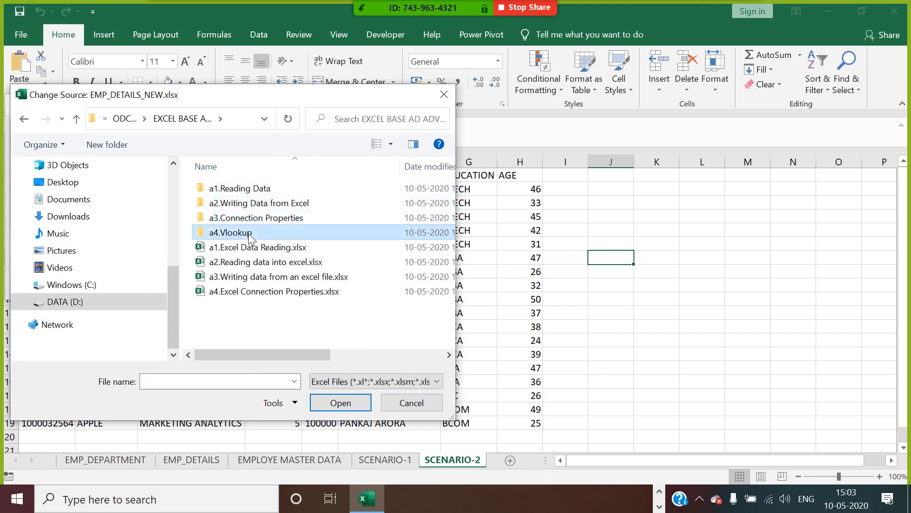
{"action": "double_click", "coordinate": [250, 233]}
{"action": "double_click", "coordinate": [229, 189]}
{"action": "left_click", "coordinate": [274, 190]}
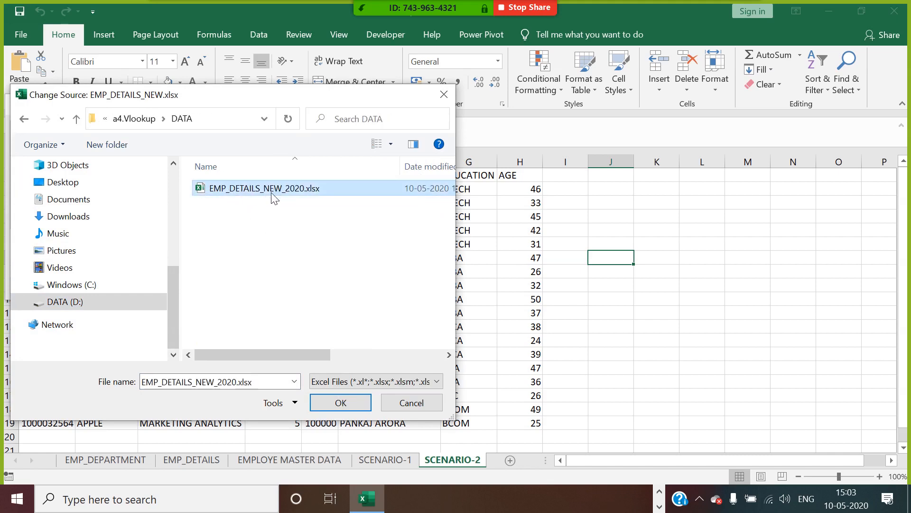
{"action": "left_click", "coordinate": [338, 402]}
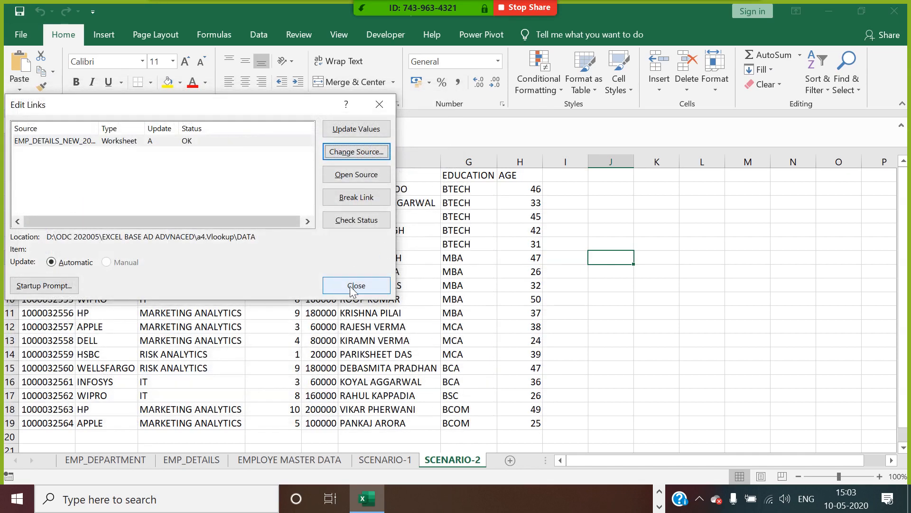
{"action": "left_click", "coordinate": [380, 105]}
Examine the FULL NAME formula in F2, highlighting the workbook name in its table reference, and leave the formula without editing it
{"action": "left_click", "coordinate": [380, 190]}
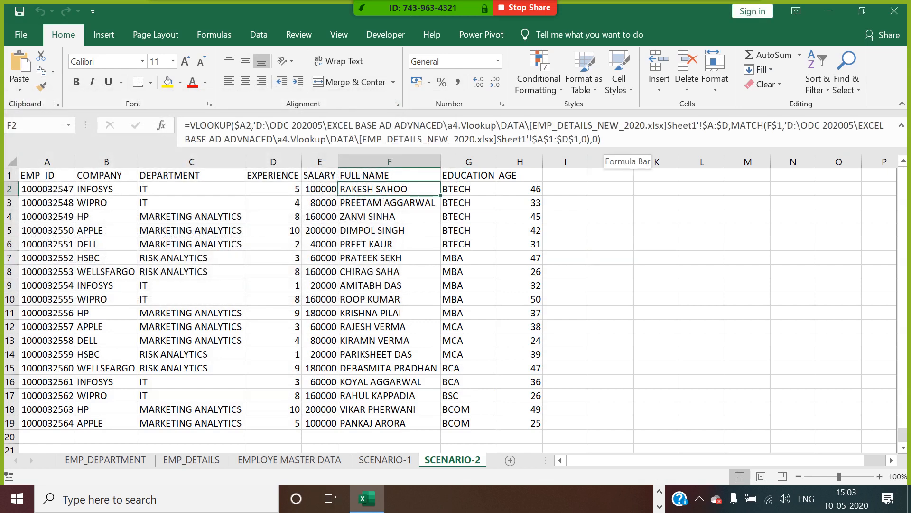
{"action": "left_click_drag", "start_coordinate": [538, 125], "coordinate": [640, 126]}
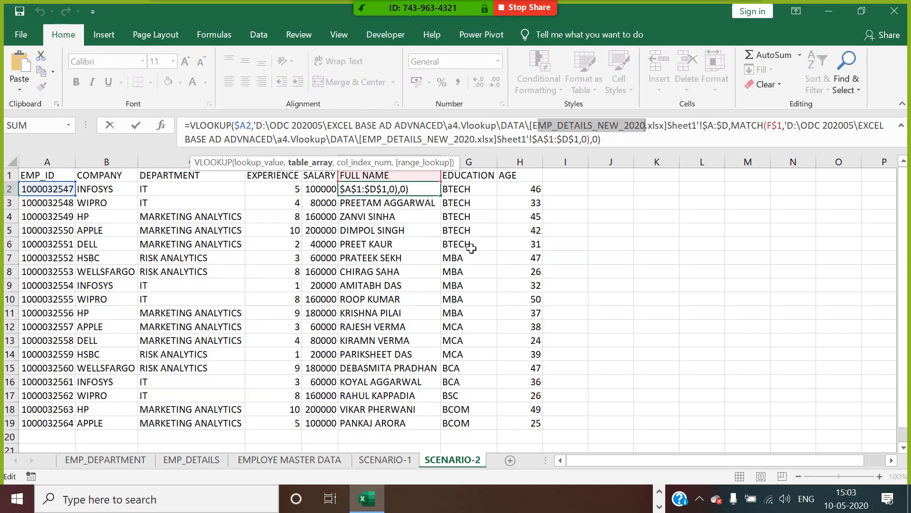
{"action": "key", "text": "Escape"}
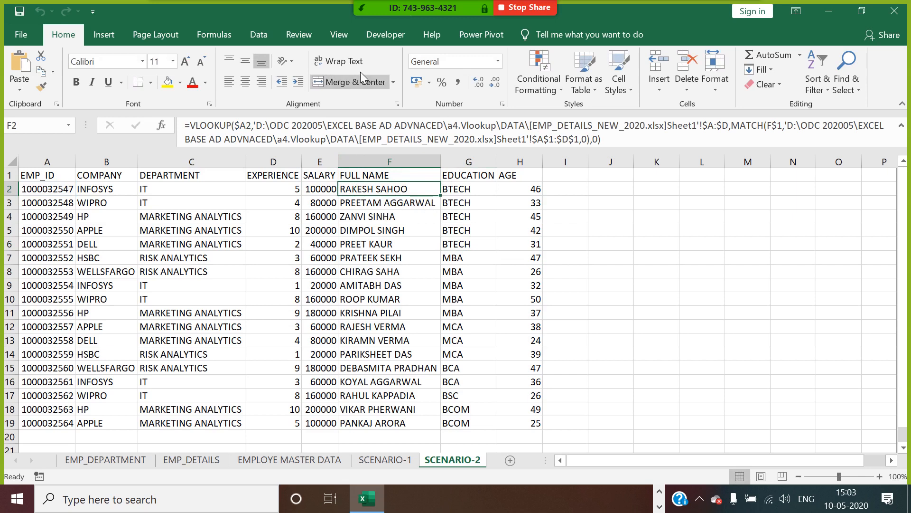
Update the values of the workbook's external link to EMP_DETAILS_NEW_2020.xlsx
{"action": "left_click", "coordinate": [258, 35]}
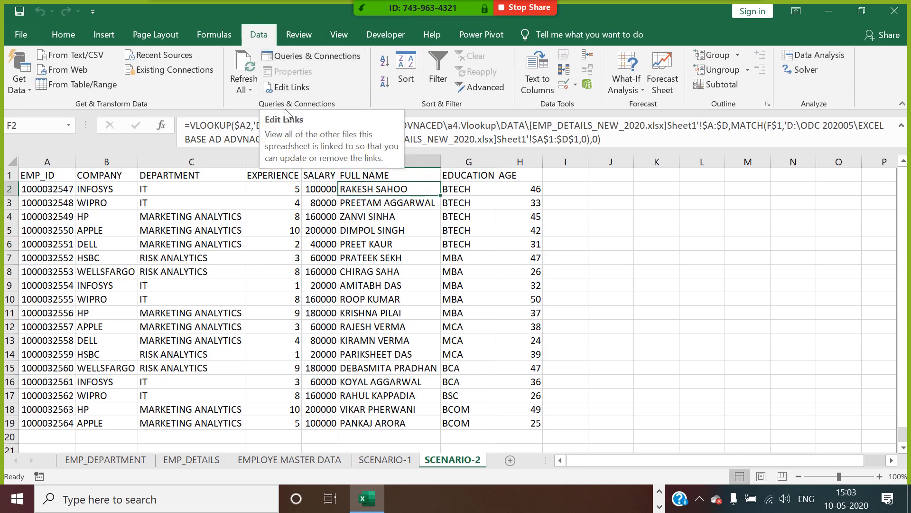
{"action": "left_click", "coordinate": [286, 88]}
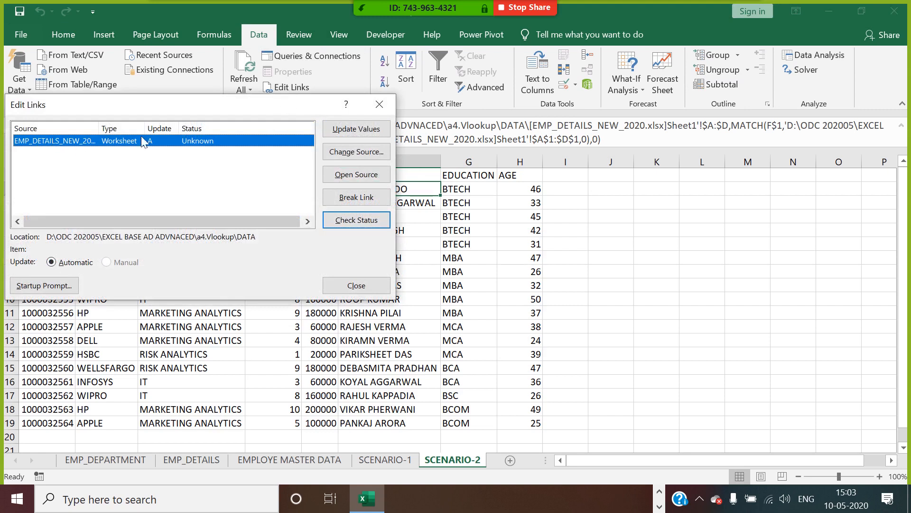
{"action": "left_click", "coordinate": [337, 132]}
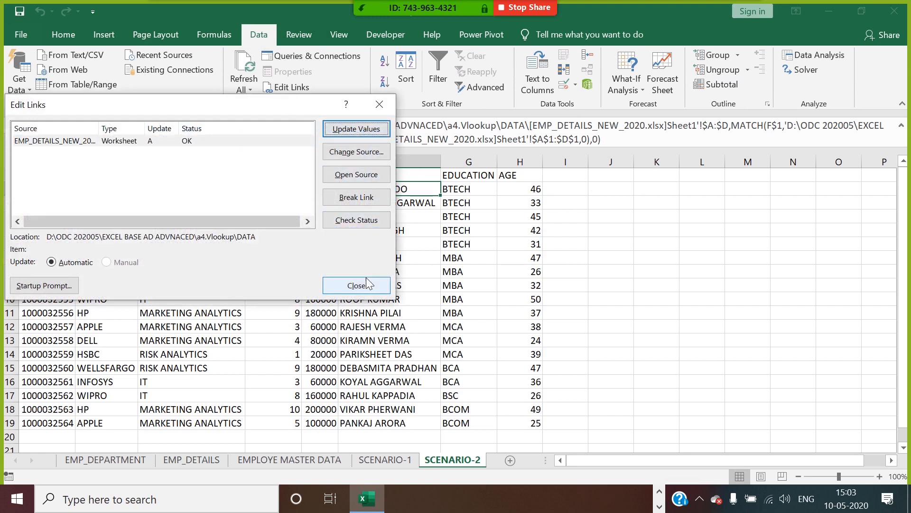
{"action": "left_click", "coordinate": [357, 286]}
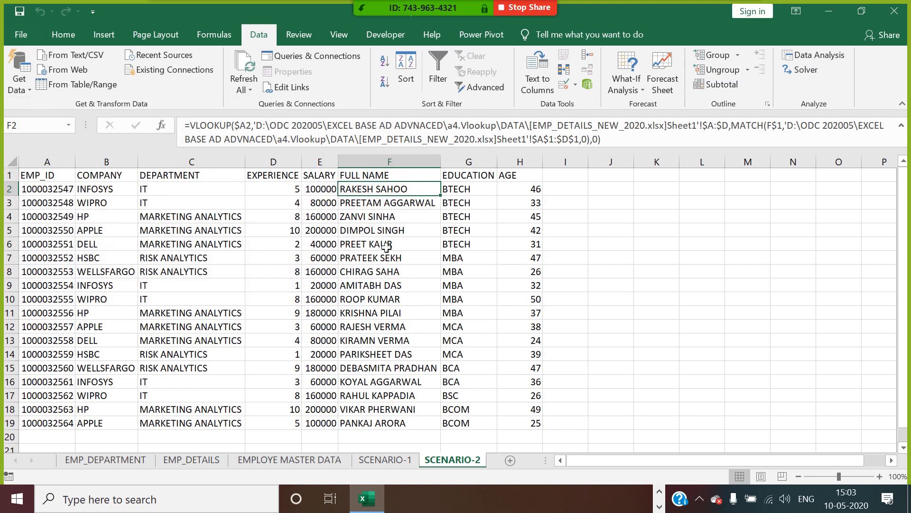
Examine the second score table on the SCENARIO-1 sheet and the lookup formula in L4
{"action": "left_click", "coordinate": [396, 460]}
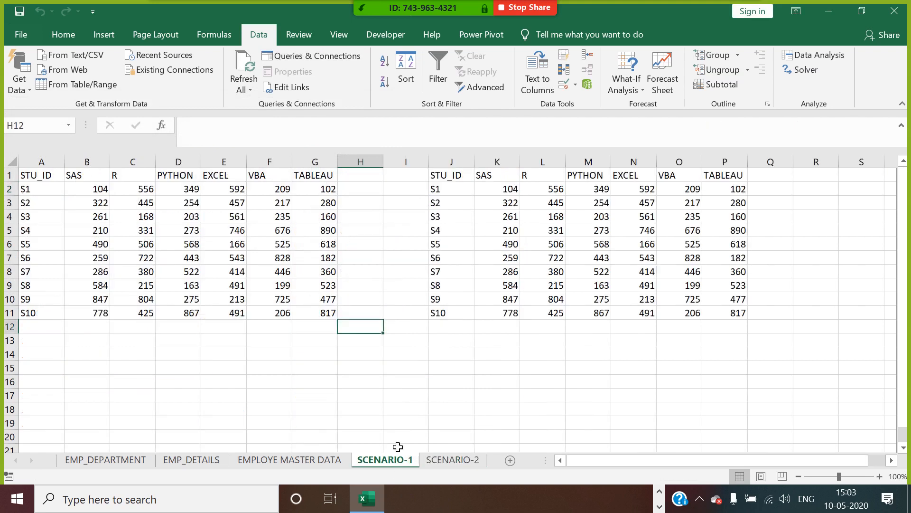
{"action": "left_click", "coordinate": [455, 322]}
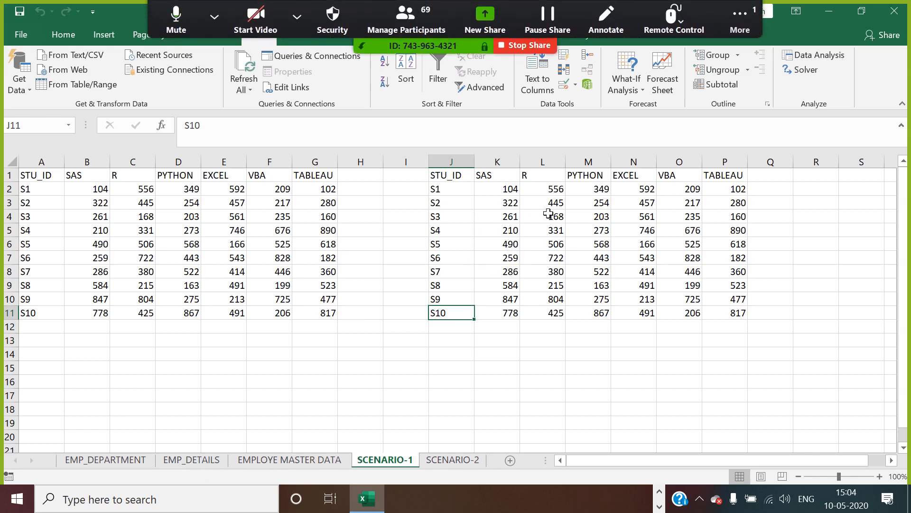
{"action": "left_click", "coordinate": [536, 221]}
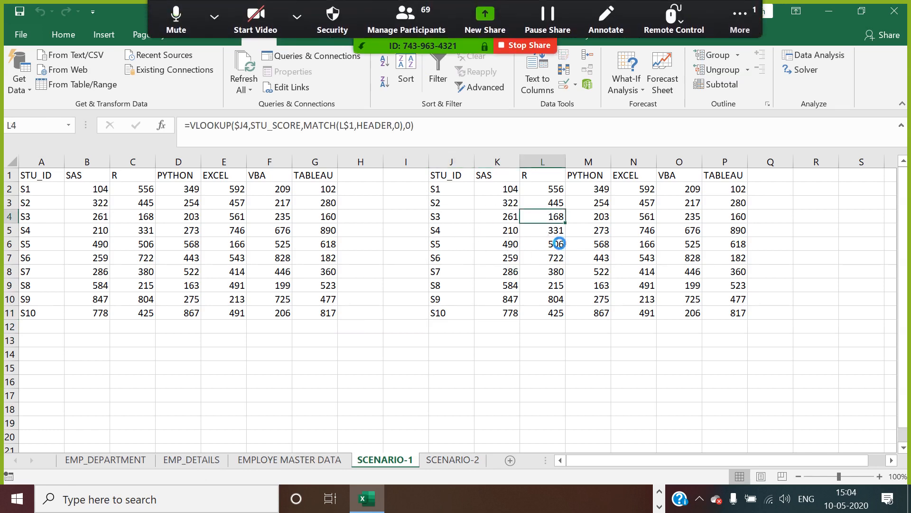
Close the workbook and open a2.Data Model-1 in Vlookup.xlsx from the a4.Vlookup folder
{"action": "left_click", "coordinate": [895, 14]}
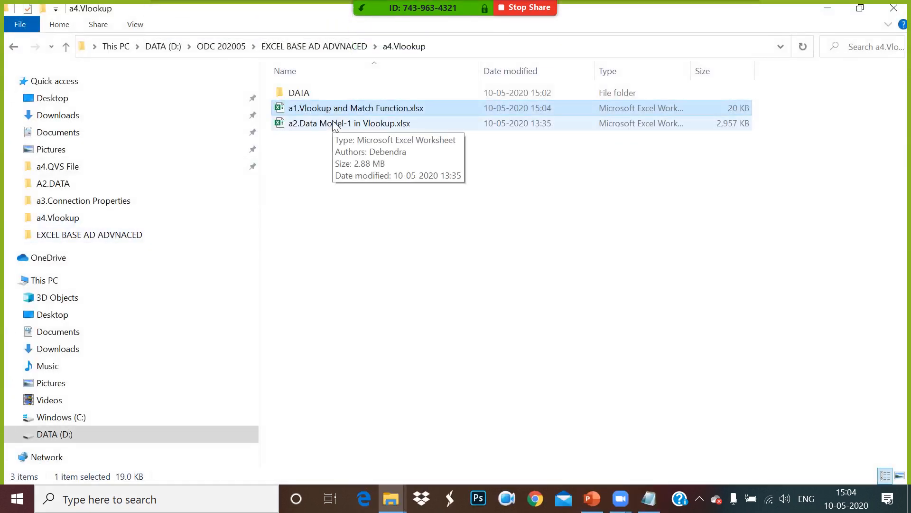
{"action": "double_click", "coordinate": [332, 128]}
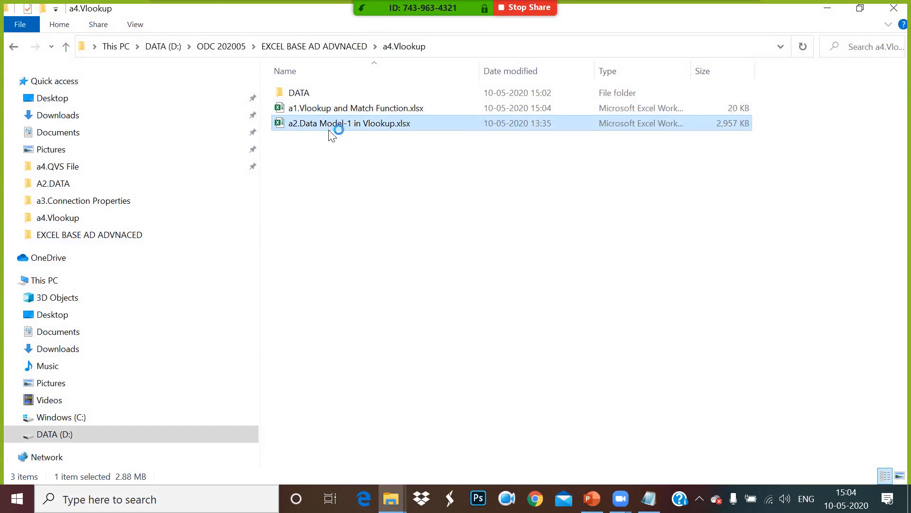
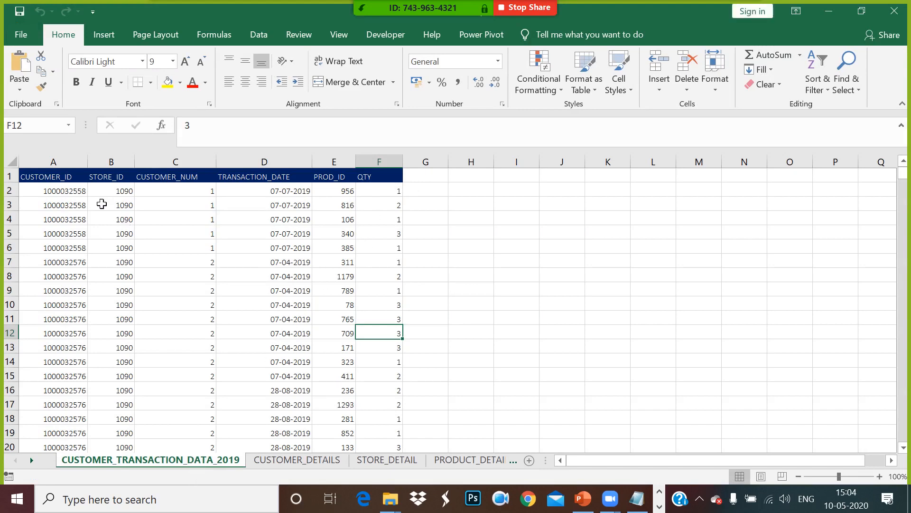
Paste the CUSTOMER_TRANSACTION_DATA_2019 headers A1:F1 as transposed values at H8 of a new blank workbook and fit column H
{"action": "left_click_drag", "start_coordinate": [70, 178], "coordinate": [379, 187]}
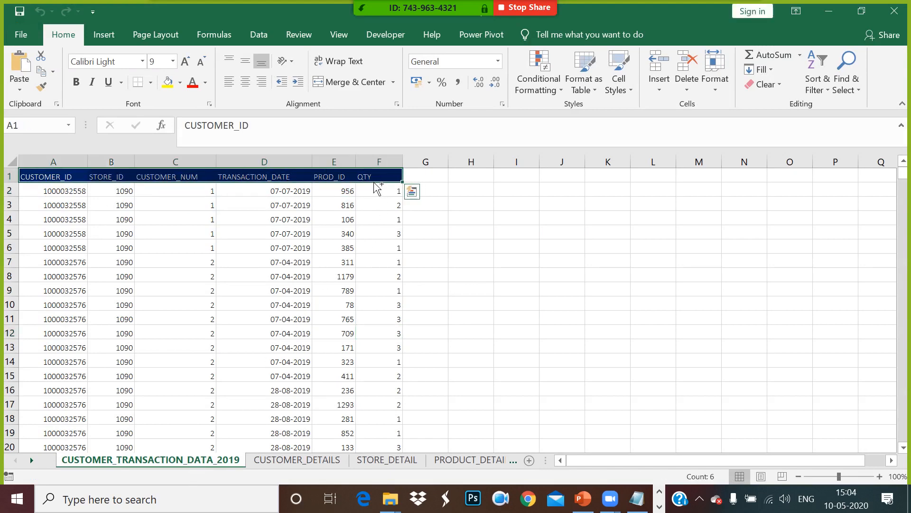
{"action": "key", "text": "ctrl+c"}
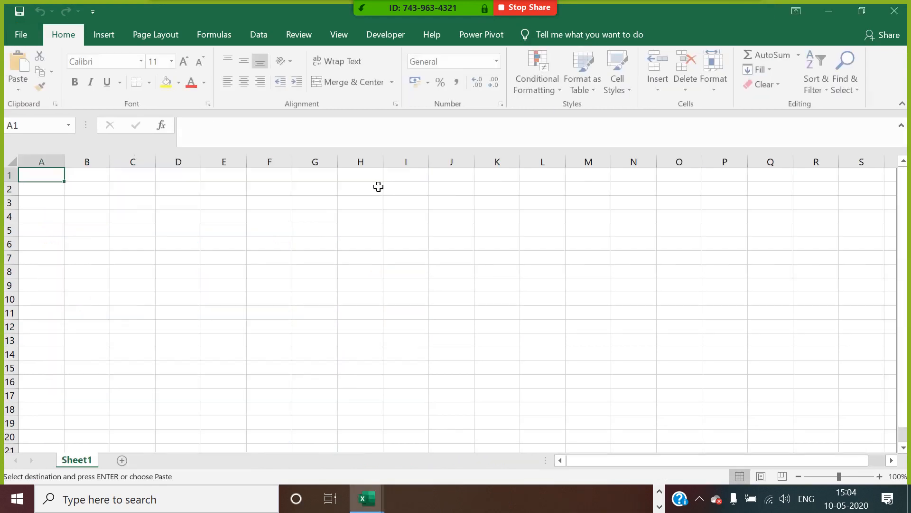
{"action": "left_click", "coordinate": [369, 275]}
{"action": "right_click", "coordinate": [362, 273]}
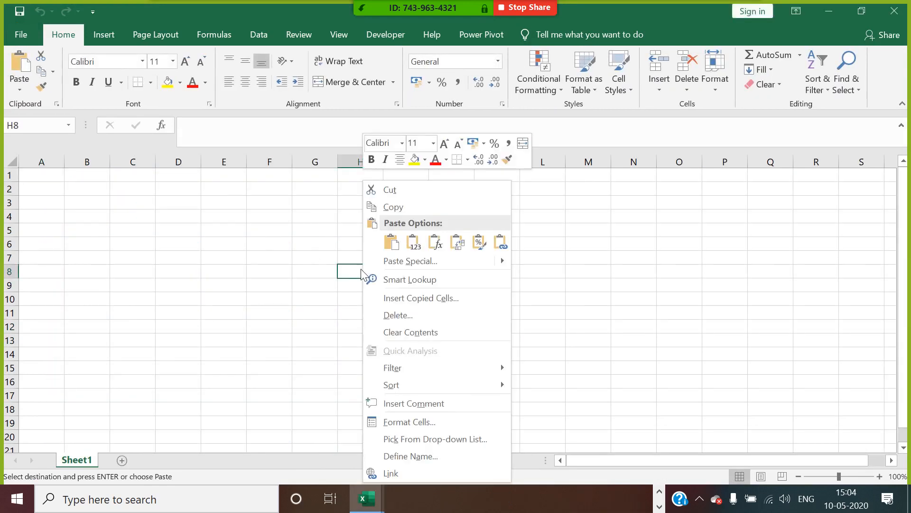
{"action": "left_click", "coordinate": [401, 261]}
{"action": "left_click", "coordinate": [284, 206]}
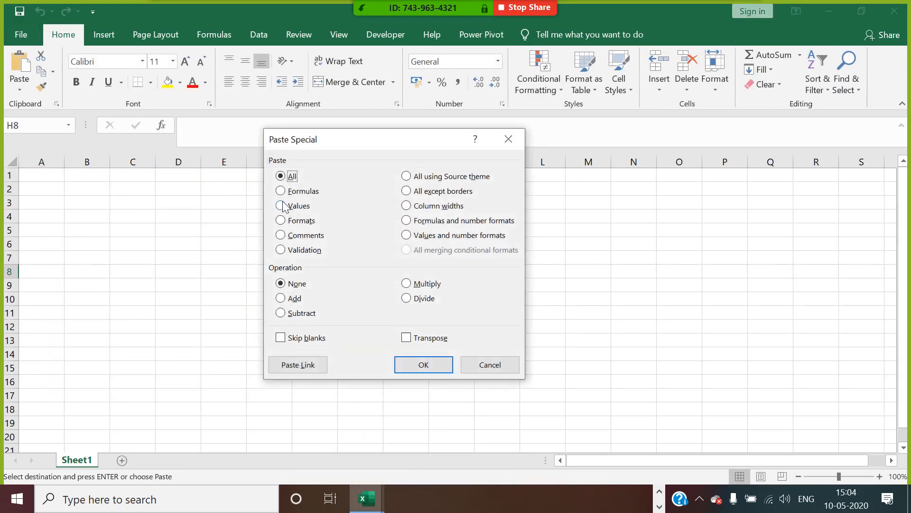
{"action": "left_click", "coordinate": [407, 338]}
{"action": "left_click", "coordinate": [421, 364]}
{"action": "left_click", "coordinate": [378, 244]}
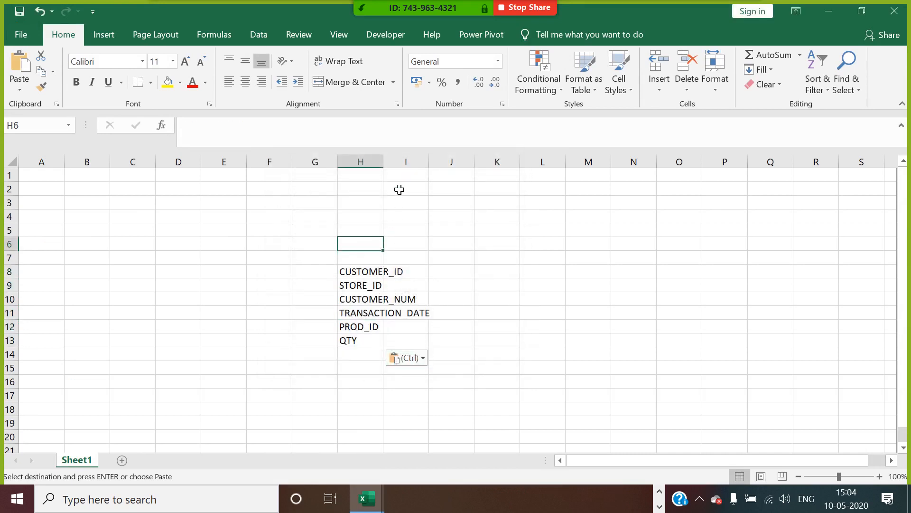
{"action": "double_click", "coordinate": [384, 162]}
Copy the sheet name CUSTOMER_TRANSACTION_DATA_2019 into H7 above the pasted field list and fit column H to it
{"action": "left_click", "coordinate": [383, 260]}
{"action": "key", "text": "alt+Tab"}
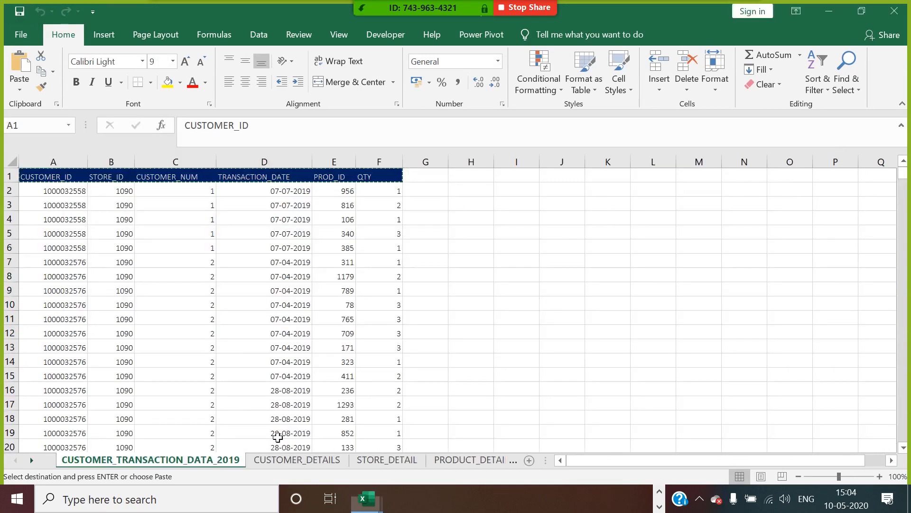
{"action": "right_click", "coordinate": [173, 460]}
{"action": "key", "text": "Escape"}
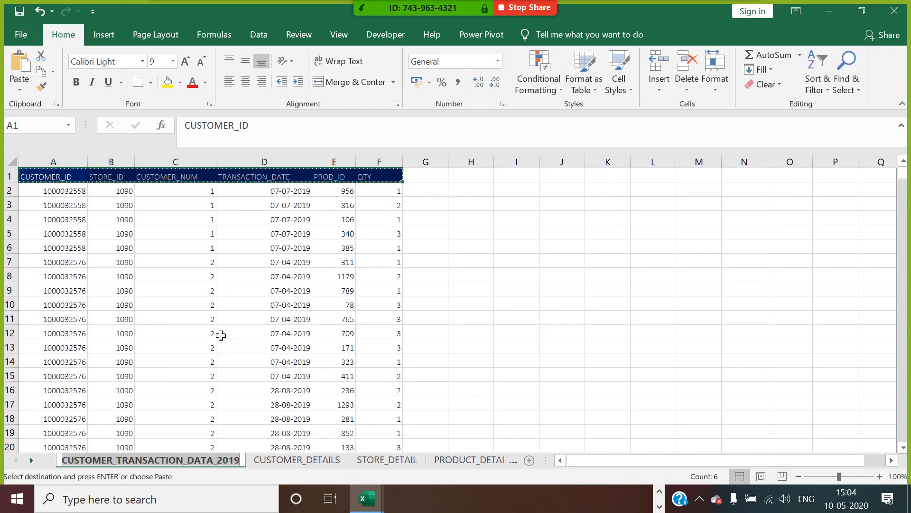
{"action": "key", "text": "alt+Tab"}
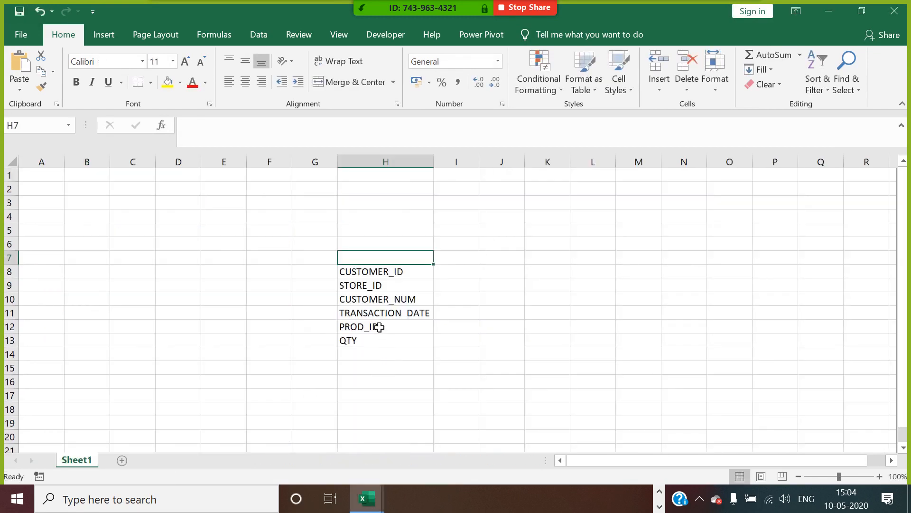
{"action": "key", "text": "ctrl+v"}
{"action": "left_click", "coordinate": [517, 303]}
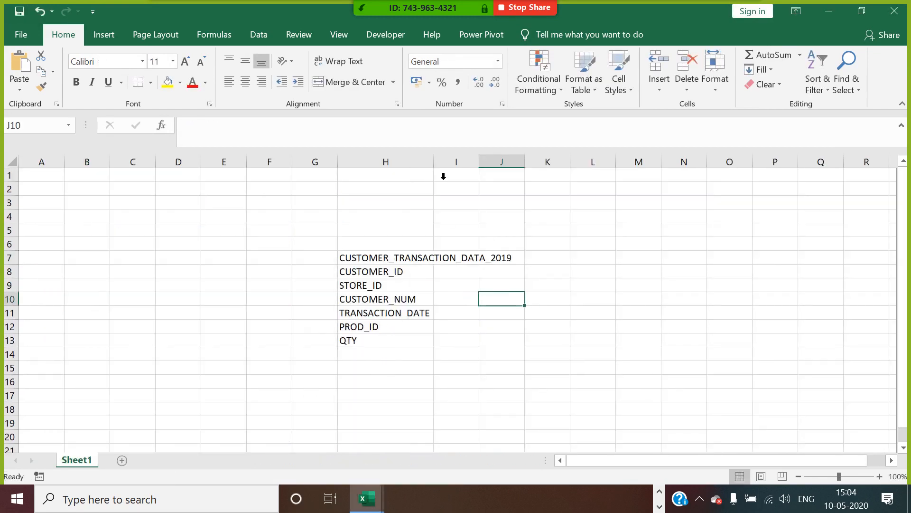
{"action": "double_click", "coordinate": [433, 163]}
{"action": "left_click", "coordinate": [413, 258]}
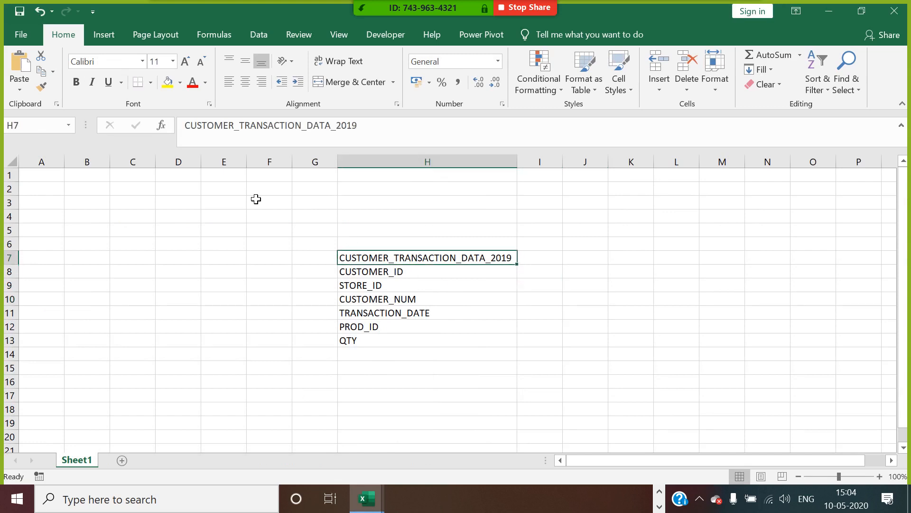
Format the CUSTOMER_TRANSACTION_DATA_2019 title in H7 with a yellow fill and bold text
{"action": "left_click", "coordinate": [168, 85]}
{"action": "left_click", "coordinate": [76, 82]}
{"action": "left_click", "coordinate": [591, 330]}
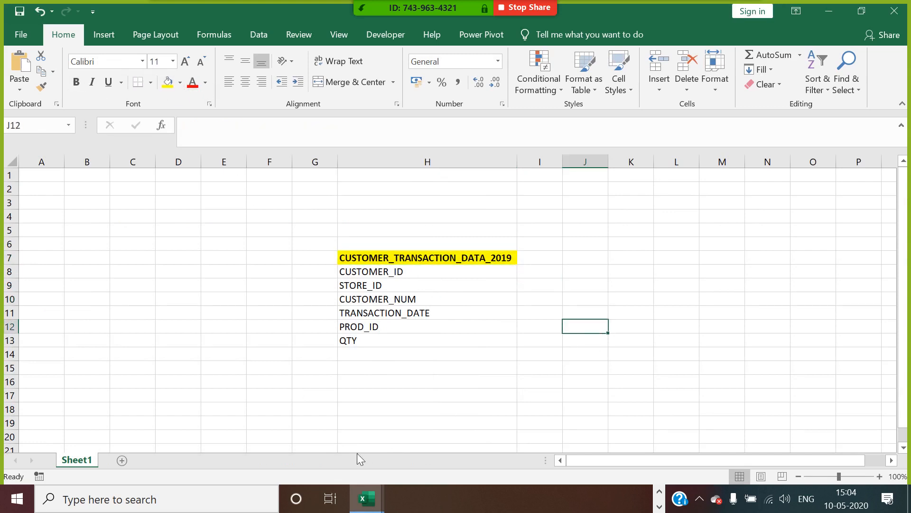
Copy the header row A1:F1 of the CUSTOMER_DETAILS sheet in the data model workbook and return to the new workbook
{"action": "key", "text": "alt+Tab"}
{"action": "left_click", "coordinate": [284, 461]}
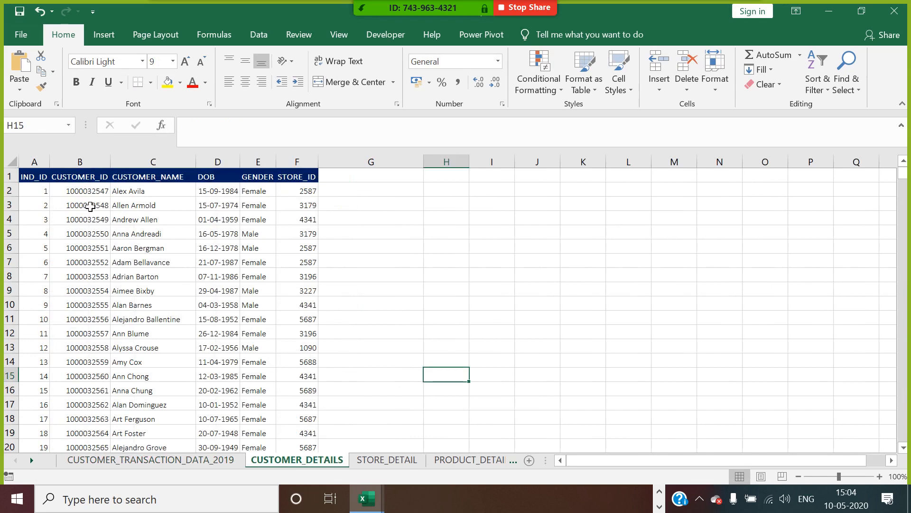
{"action": "left_click_drag", "start_coordinate": [44, 178], "coordinate": [317, 178]}
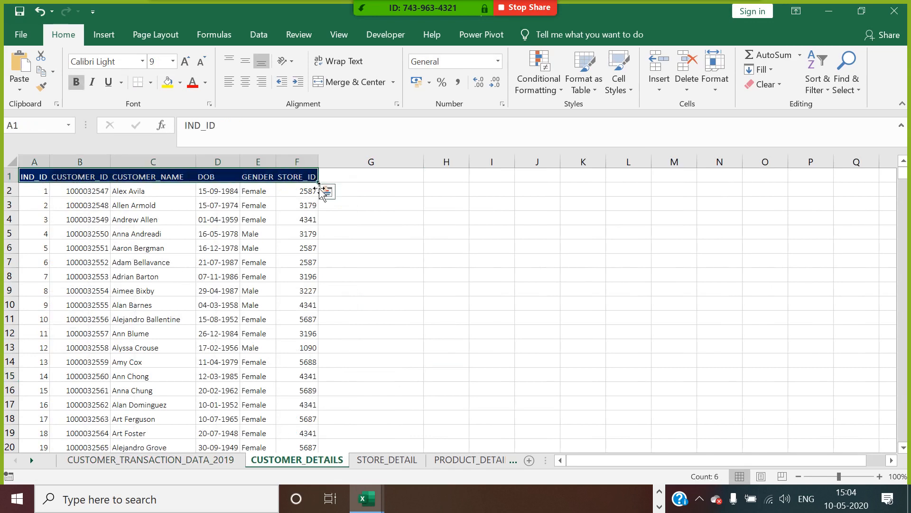
{"action": "key", "text": "ctrl+c"}
{"action": "key", "text": "alt+Tab"}
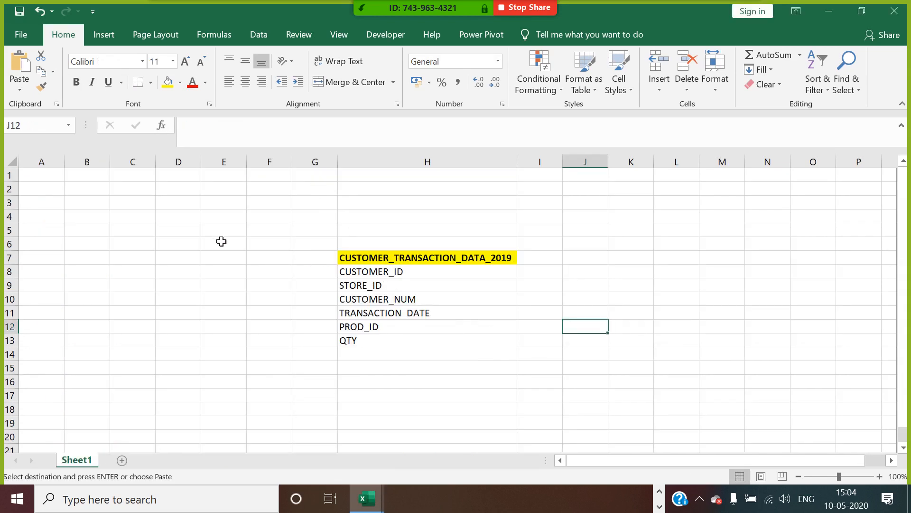
Paste the copied customer headers as transposed values at E5 and fit column E to them
{"action": "left_click", "coordinate": [219, 231]}
{"action": "right_click", "coordinate": [218, 231]}
{"action": "left_click", "coordinate": [251, 261]}
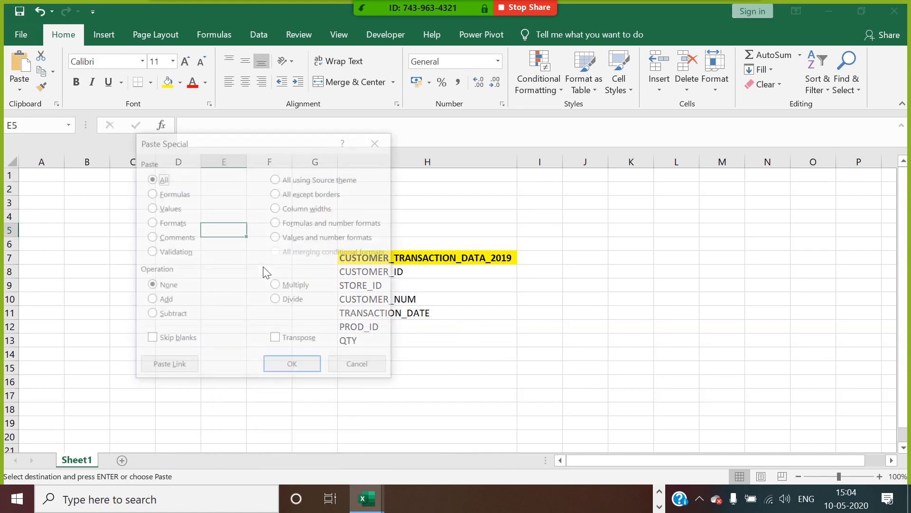
{"action": "left_click", "coordinate": [161, 208]}
{"action": "left_click", "coordinate": [277, 342]}
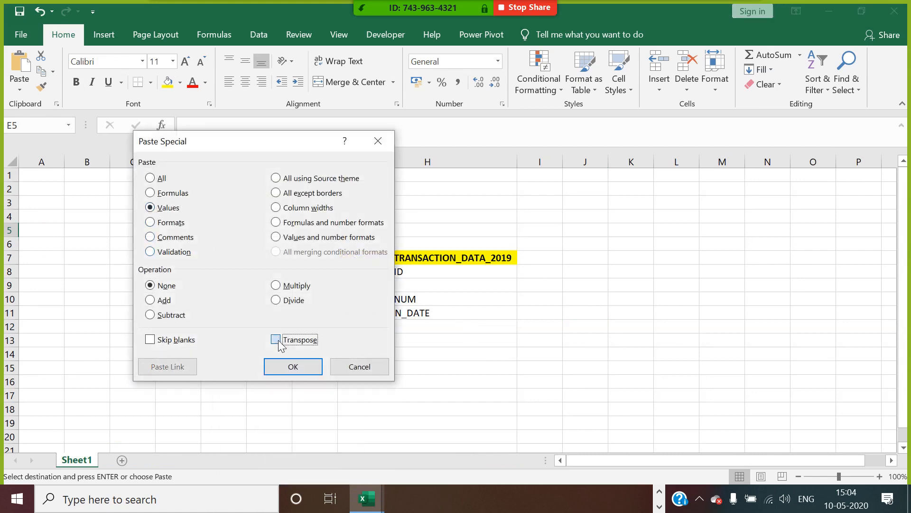
{"action": "left_click", "coordinate": [292, 369]}
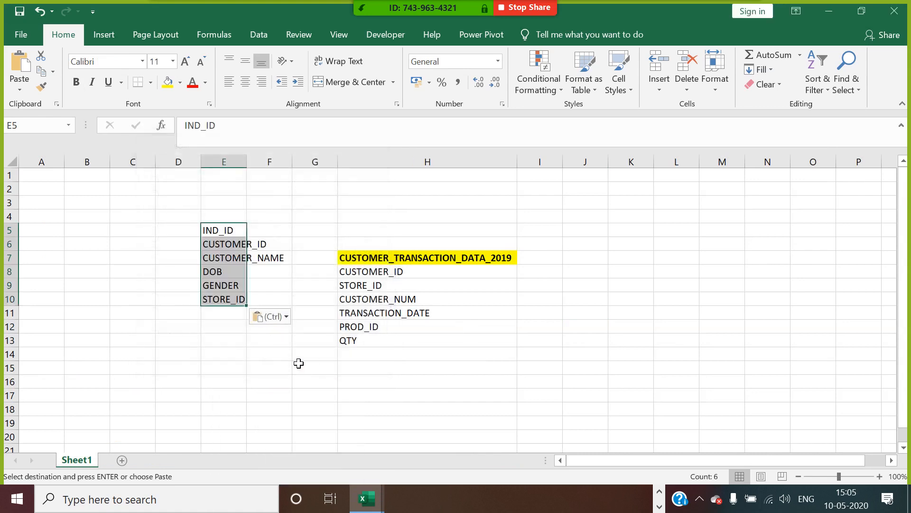
{"action": "double_click", "coordinate": [247, 161]}
{"action": "left_click", "coordinate": [265, 233]}
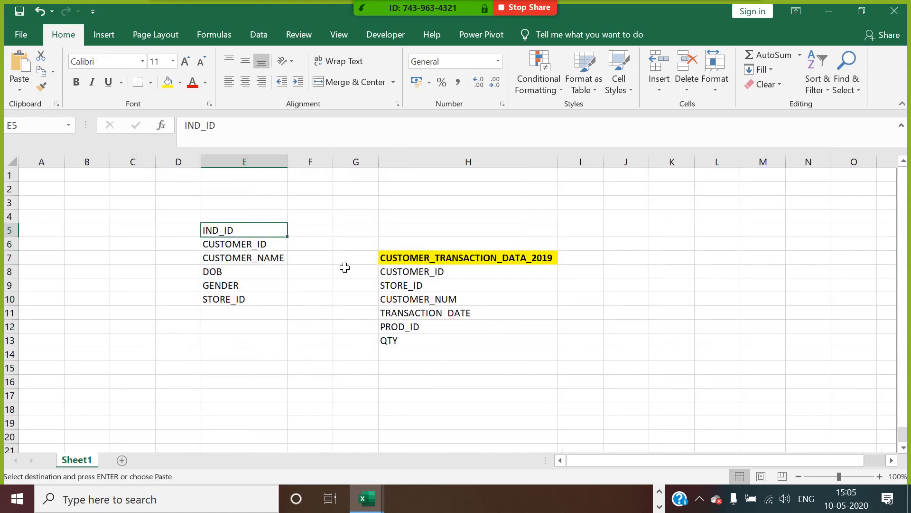
Copy the sheet name CUSTOMER_DETAILS from the data model workbook into E4 above its field list
{"action": "key", "text": "ctrl+Tab"}
{"action": "right_click", "coordinate": [269, 463]}
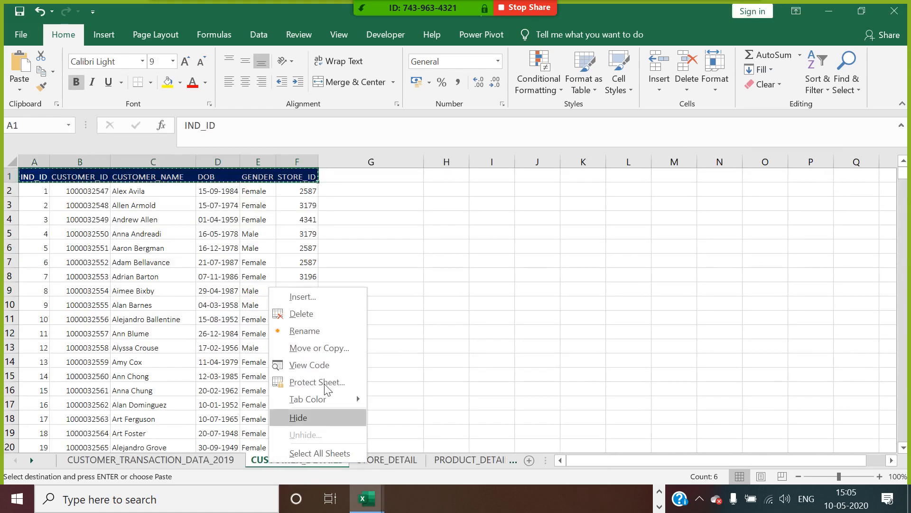
{"action": "left_click", "coordinate": [322, 331]}
{"action": "key", "text": "Escape"}
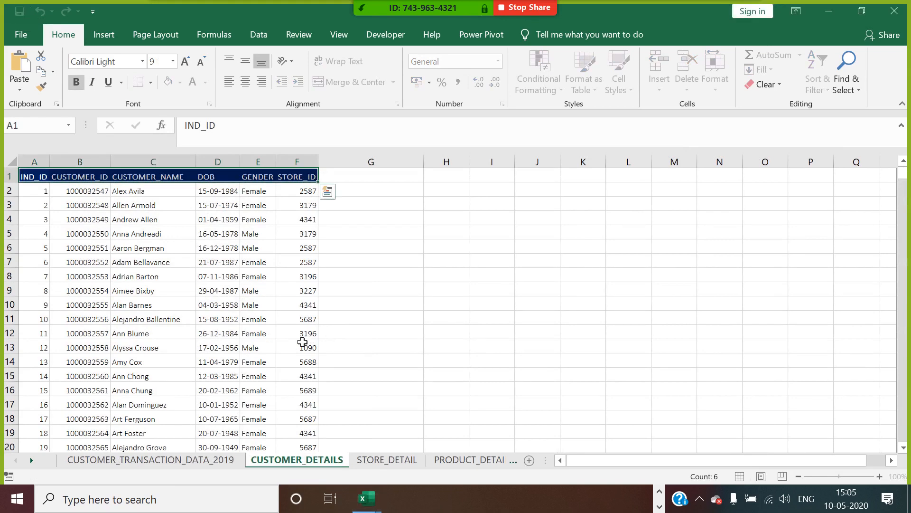
{"action": "key", "text": "ctrl+Tab"}
{"action": "left_click", "coordinate": [247, 216]}
{"action": "key", "text": "ctrl+v"}
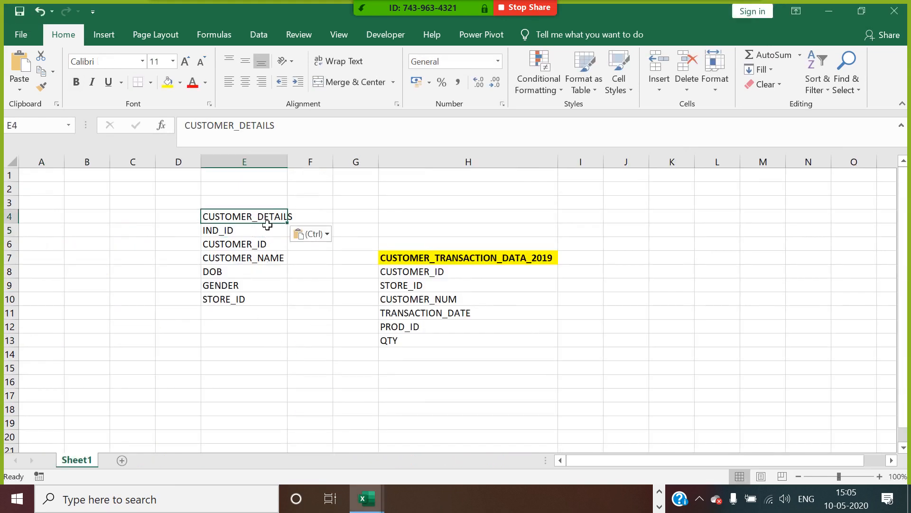
Give the CUSTOMER_DETAILS title in E4 a blue fill and white text, and fit column E to it
{"action": "left_click", "coordinate": [180, 82]}
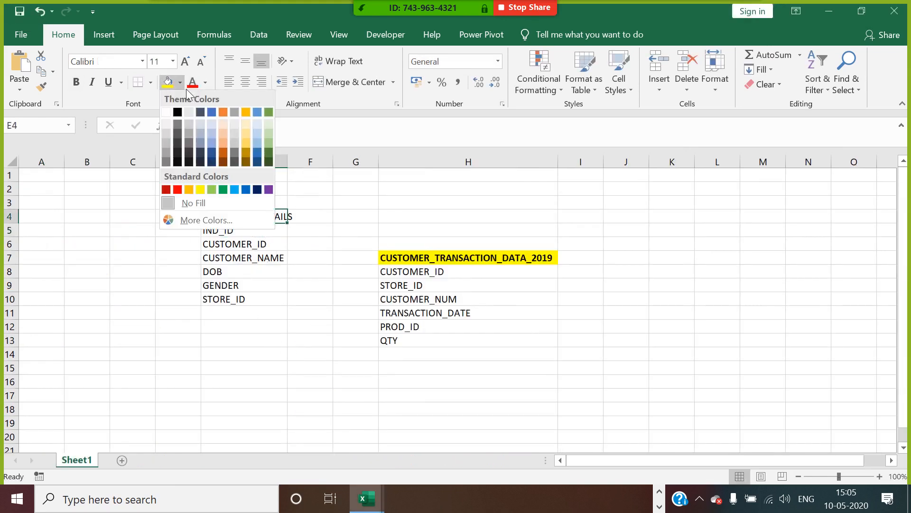
{"action": "left_click", "coordinate": [257, 147]}
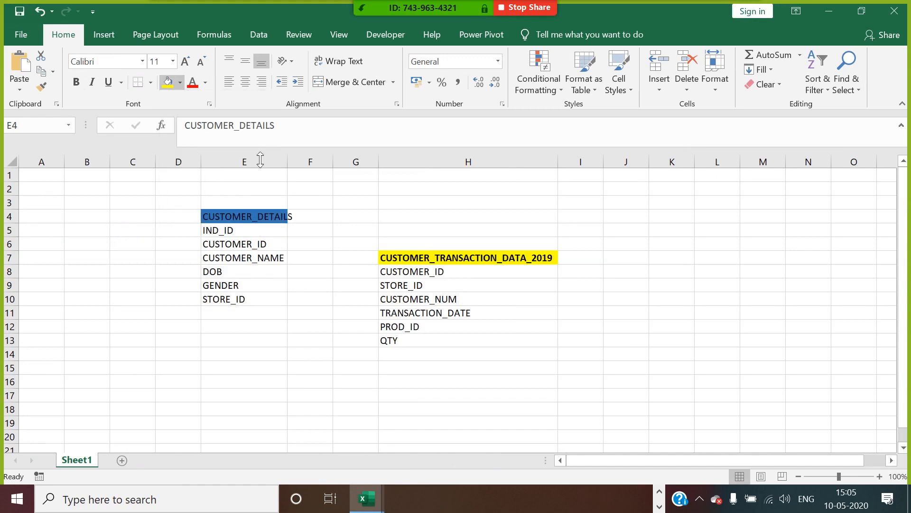
{"action": "left_click", "coordinate": [205, 83]}
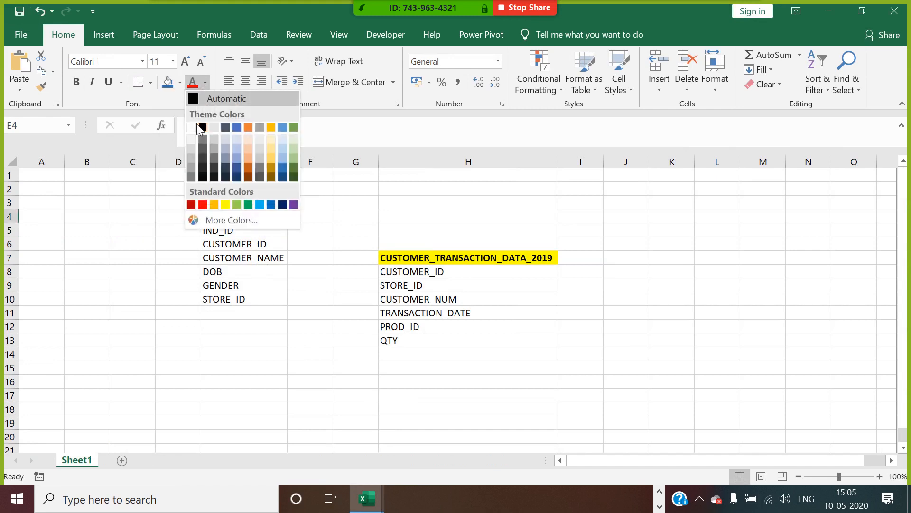
{"action": "left_click", "coordinate": [192, 127]}
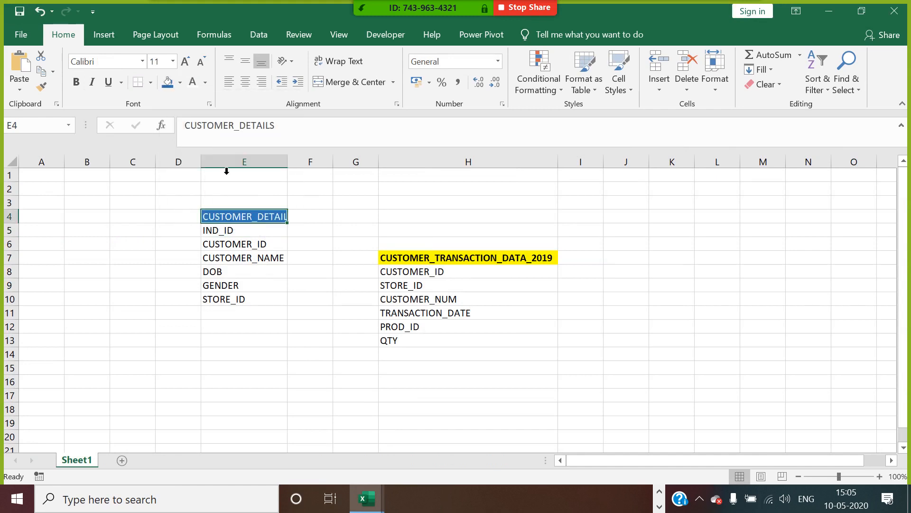
{"action": "double_click", "coordinate": [288, 165]}
{"action": "left_click", "coordinate": [318, 326]}
Copy the header row A1:C1 of the STORE_DETAIL sheet in the data model workbook and return to the new workbook
{"action": "key", "text": "alt+Tab"}
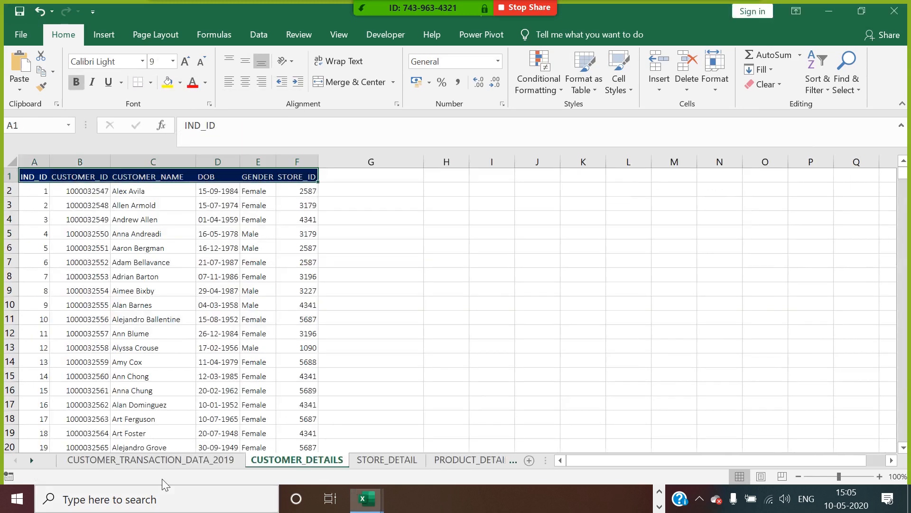
{"action": "left_click", "coordinate": [381, 460]}
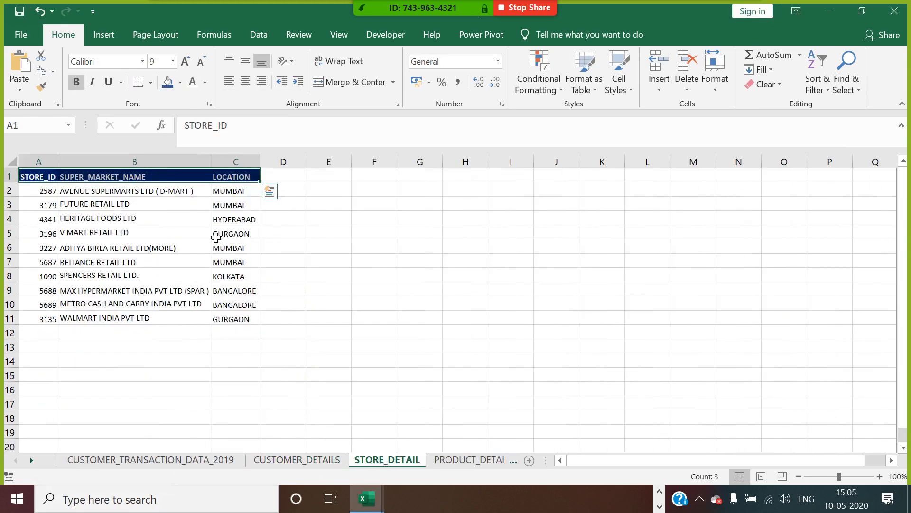
{"action": "left_click_drag", "start_coordinate": [48, 177], "coordinate": [239, 188]}
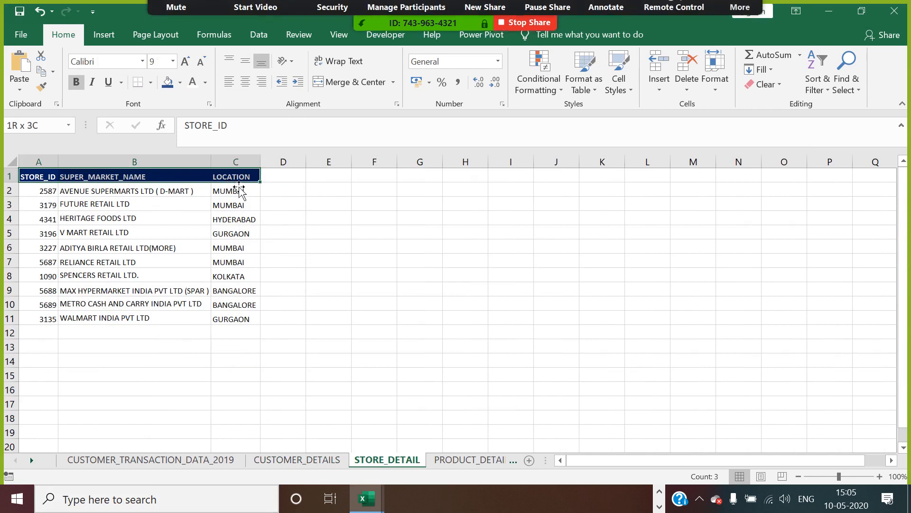
{"action": "key", "text": "ctrl+c"}
{"action": "key", "text": "alt+Tab"}
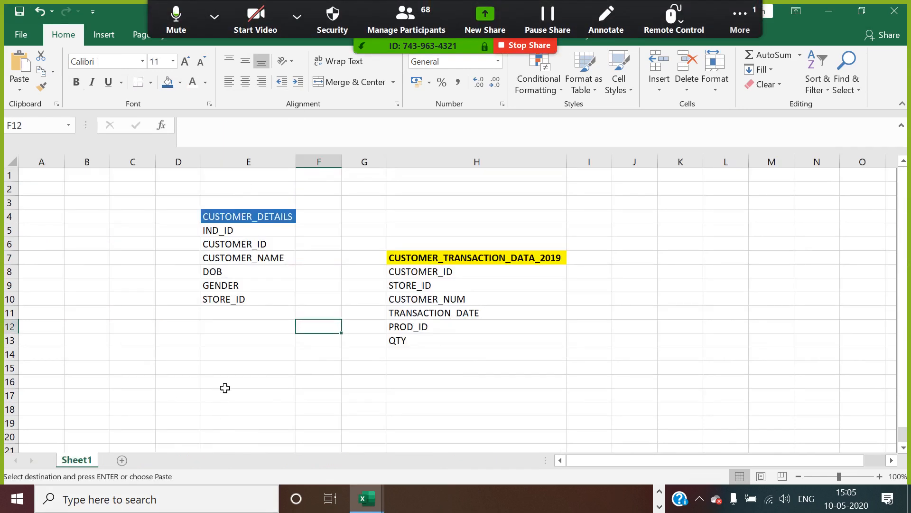
Paste the copied store headers as transposed values at E16
{"action": "left_click", "coordinate": [225, 388]}
{"action": "right_click", "coordinate": [224, 387]}
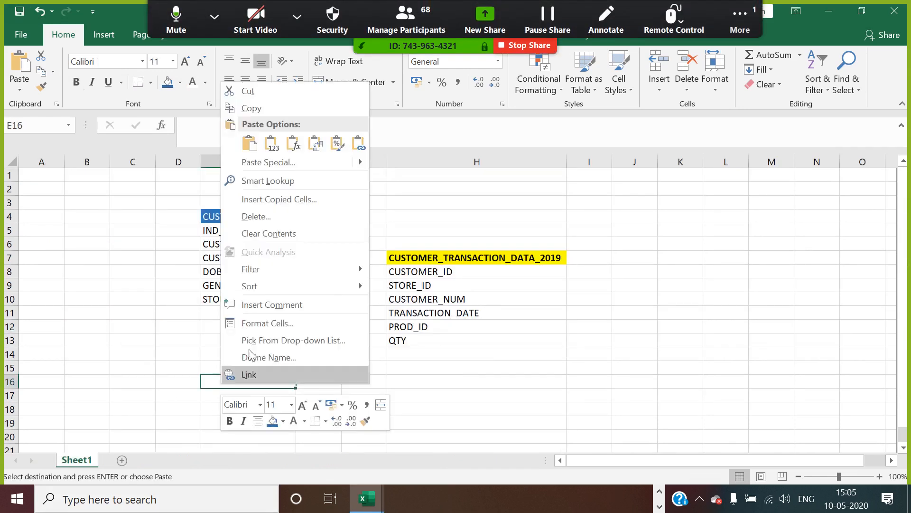
{"action": "left_click", "coordinate": [274, 169]}
{"action": "key", "text": "v"}
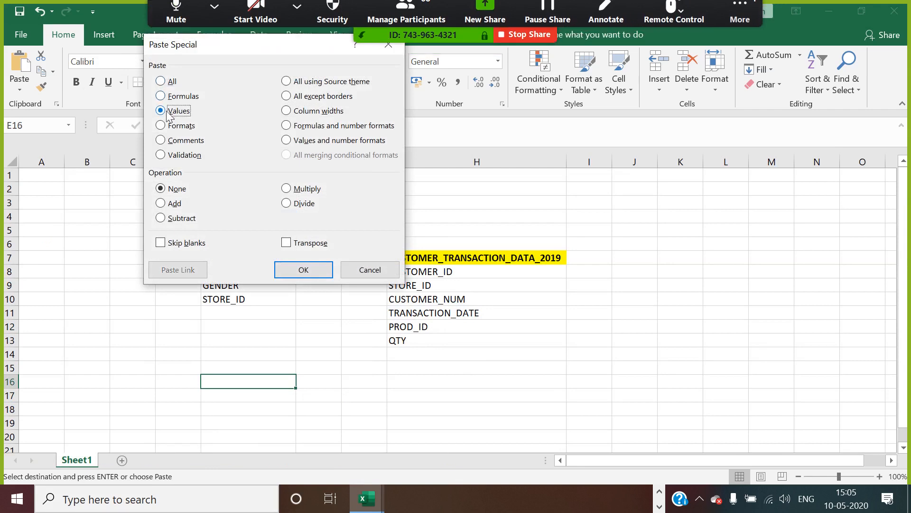
{"action": "left_click", "coordinate": [285, 243]}
{"action": "left_click", "coordinate": [303, 269]}
Copy the sheet name STORE_DETAIL from the data model workbook into E15 above its field list
{"action": "left_click", "coordinate": [263, 369]}
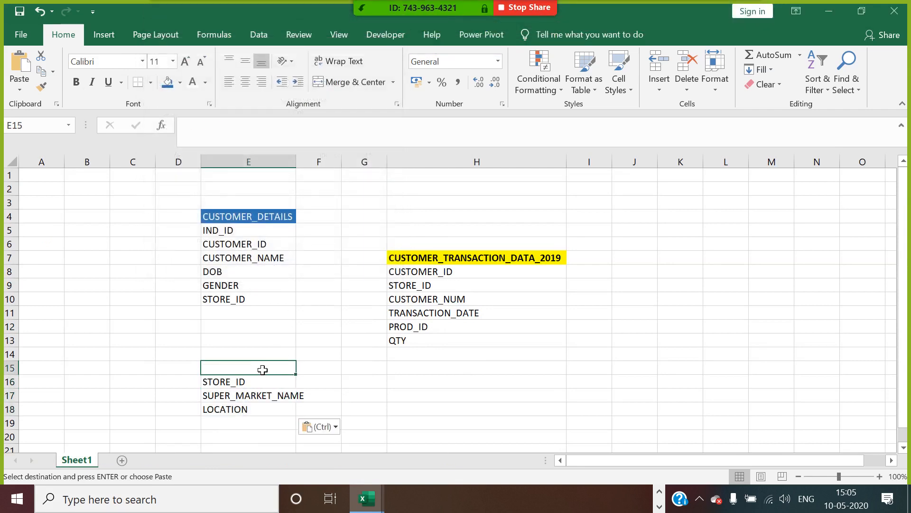
{"action": "key", "text": "alt+Tab"}
{"action": "right_click", "coordinate": [384, 462]}
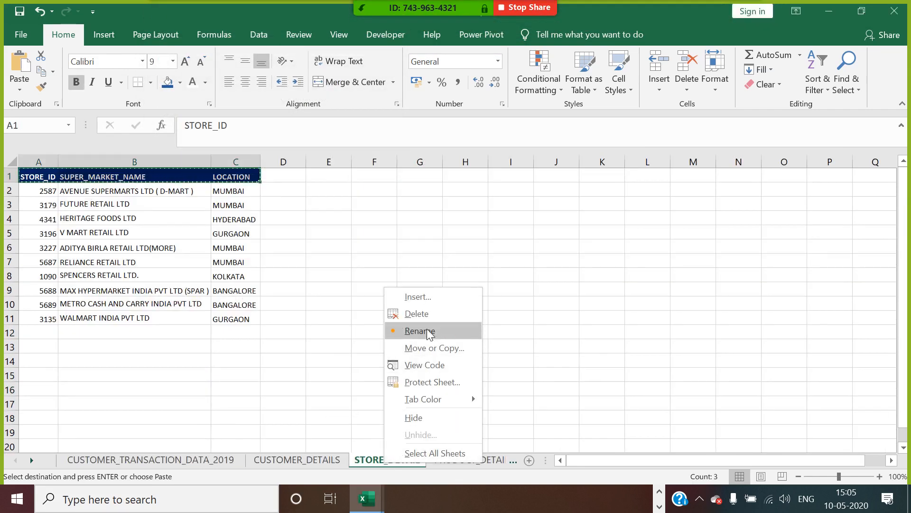
{"action": "key", "text": "Escape"}
{"action": "key", "text": "alt+Tab"}
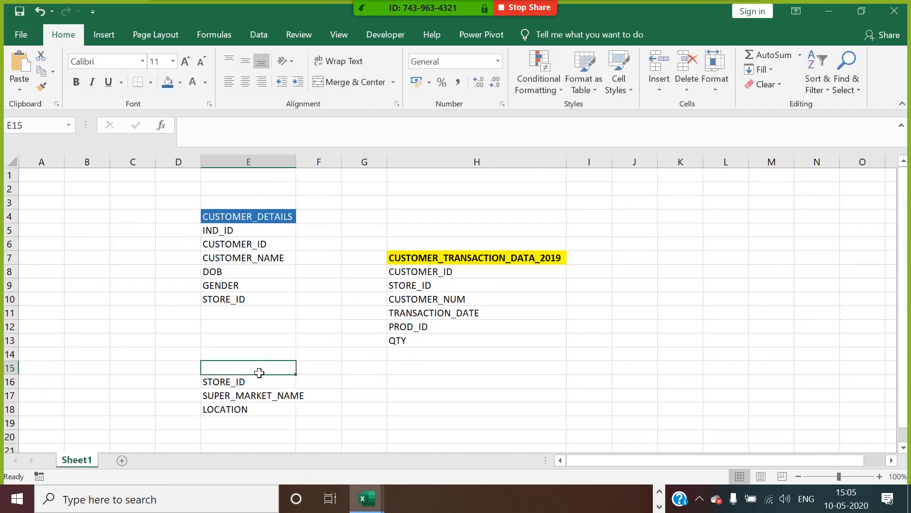
{"action": "key", "text": "ctrl+v"}
Copy the formatting of the CUSTOMER_DETAILS title in E4 onto the STORE_DETAIL title in E15
{"action": "left_click", "coordinate": [273, 215]}
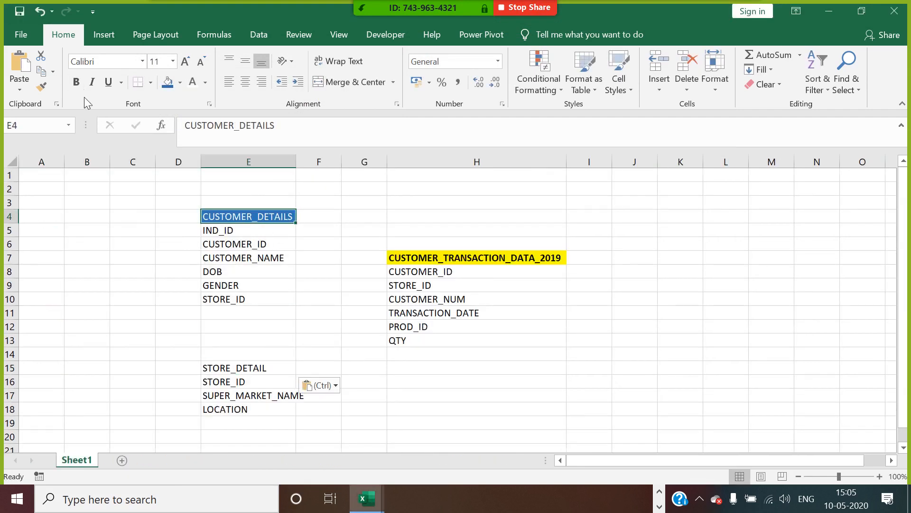
{"action": "left_click", "coordinate": [42, 86]}
{"action": "left_click", "coordinate": [254, 368]}
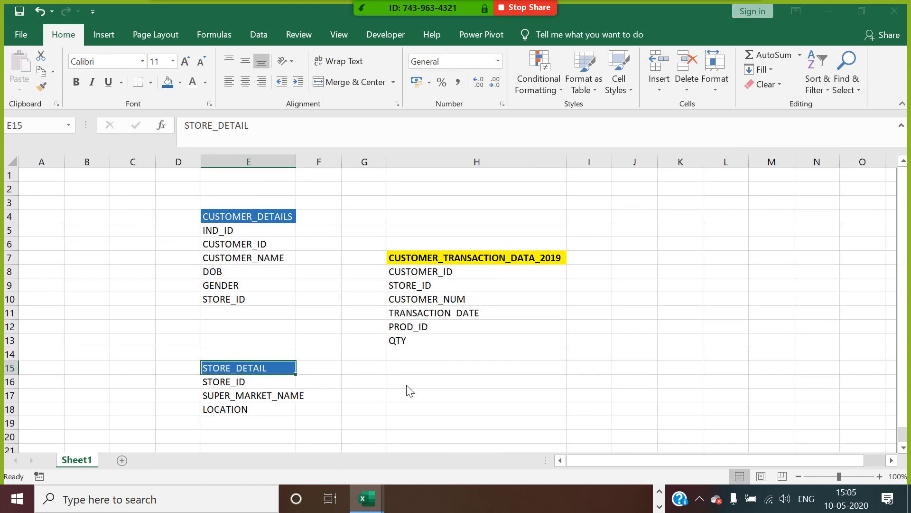
Copy the header row A1:H1 of the PRODUCT_DETAILS sheet in the data model workbook
{"action": "key", "text": "alt+Tab"}
{"action": "left_click", "coordinate": [439, 460]}
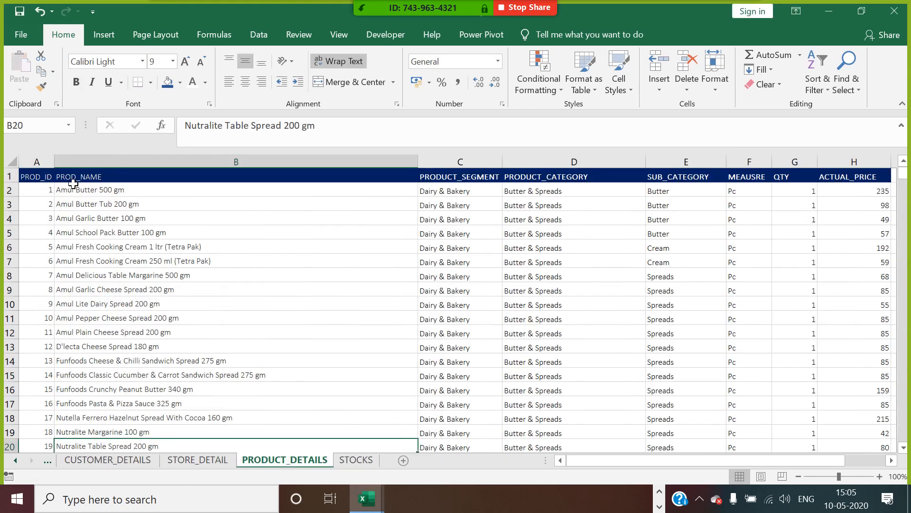
{"action": "key", "text": "ctrl+Home"}
{"action": "key", "text": "ctrl+shift+Right"}
{"action": "key", "text": "ctrl+c"}
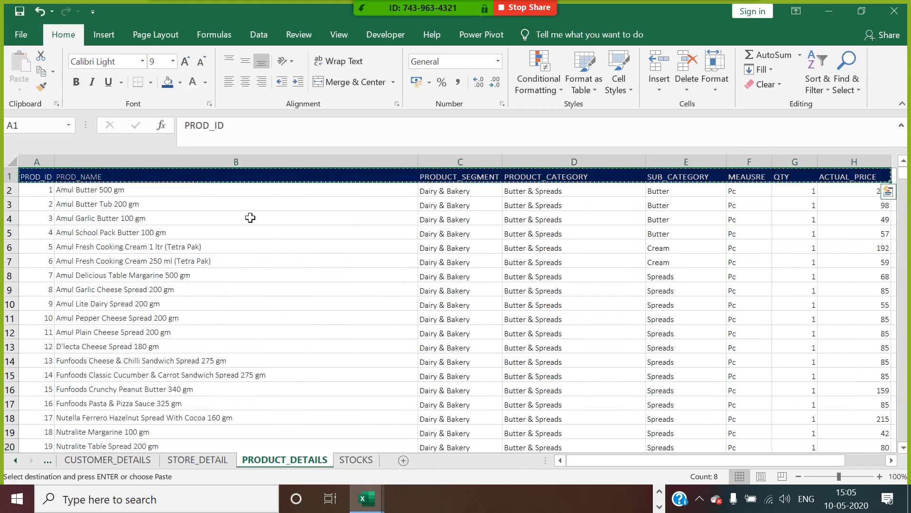
Switch to the Sheet1 workbook and paste the copied product column headers at K5 as transposed values
{"action": "key", "text": "alt+Tab"}
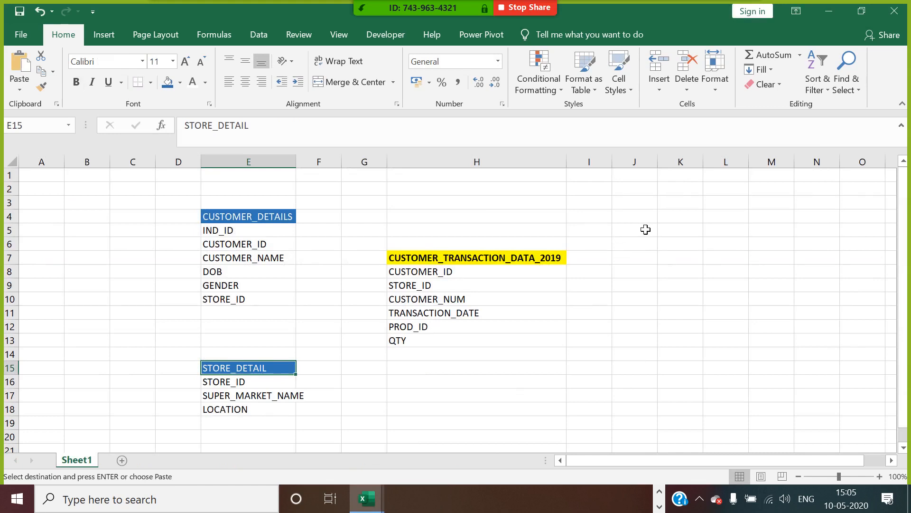
{"action": "left_click", "coordinate": [678, 235]}
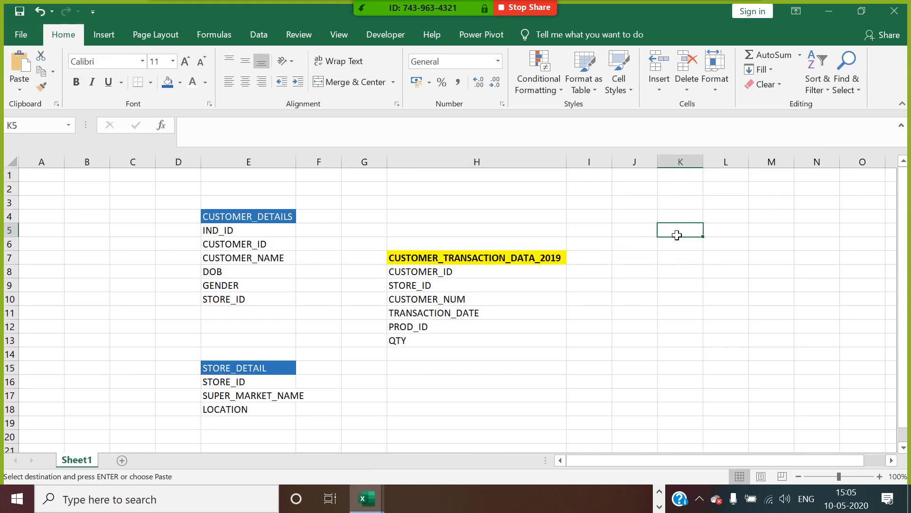
{"action": "right_click", "coordinate": [677, 235]}
{"action": "left_click", "coordinate": [731, 262]}
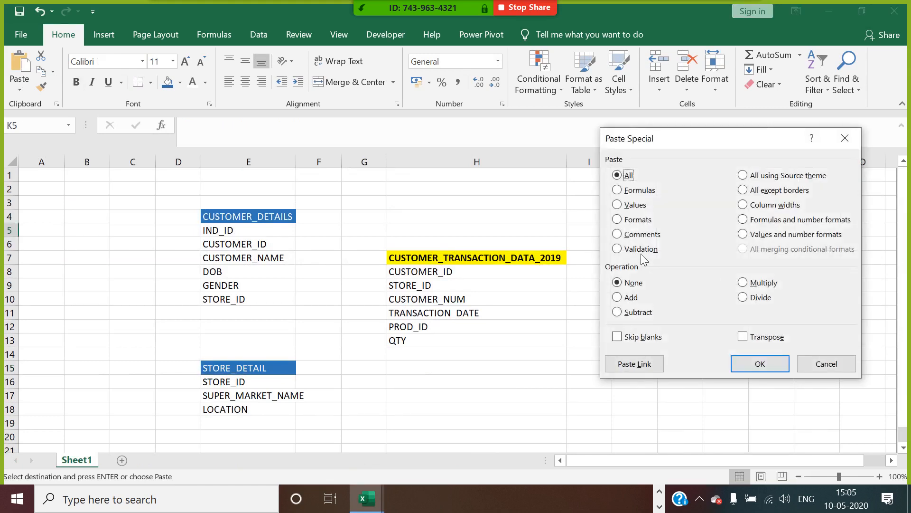
{"action": "left_click", "coordinate": [631, 206]}
{"action": "left_click", "coordinate": [749, 338]}
{"action": "left_click", "coordinate": [757, 363]}
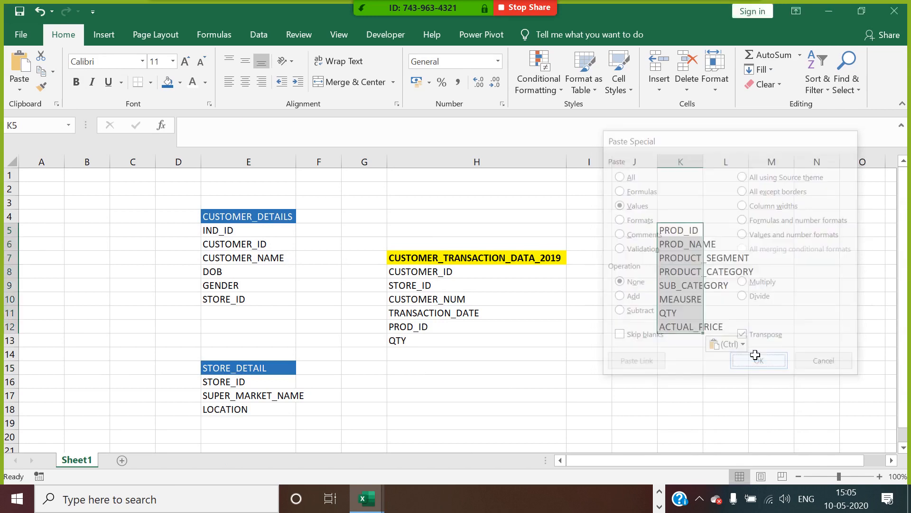
Copy the PRODUCT_DETAILS sheet name from the data workbook into K4 as the heading of the product field list
{"action": "left_click", "coordinate": [702, 220]}
{"action": "key", "text": "alt+Tab"}
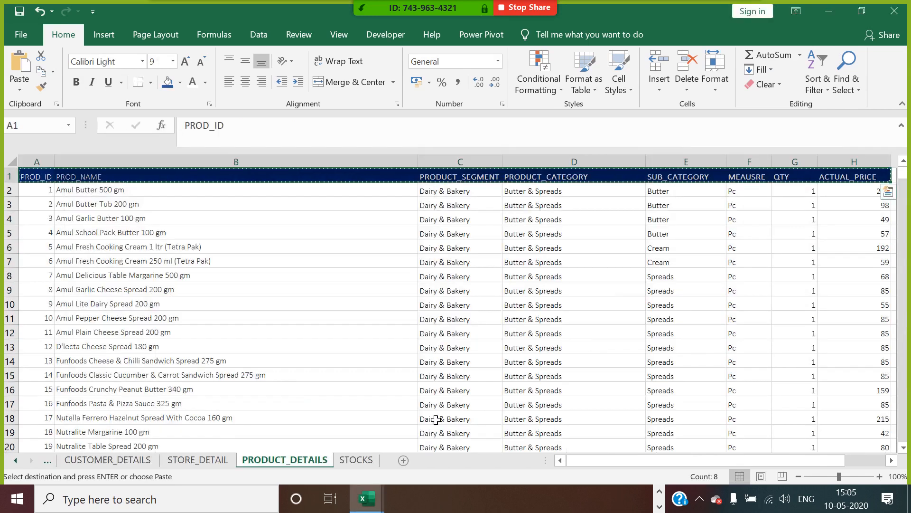
{"action": "right_click", "coordinate": [318, 459]}
{"action": "key", "text": "Escape"}
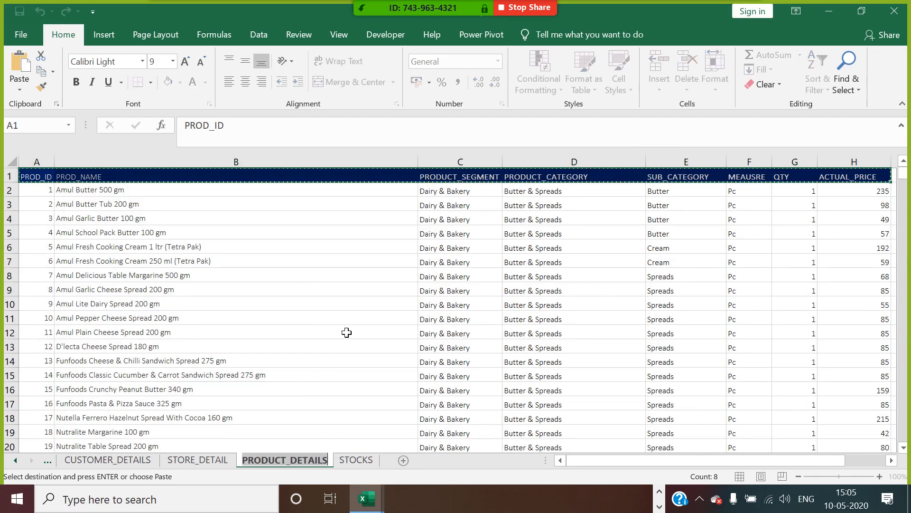
{"action": "key", "text": "alt+Tab"}
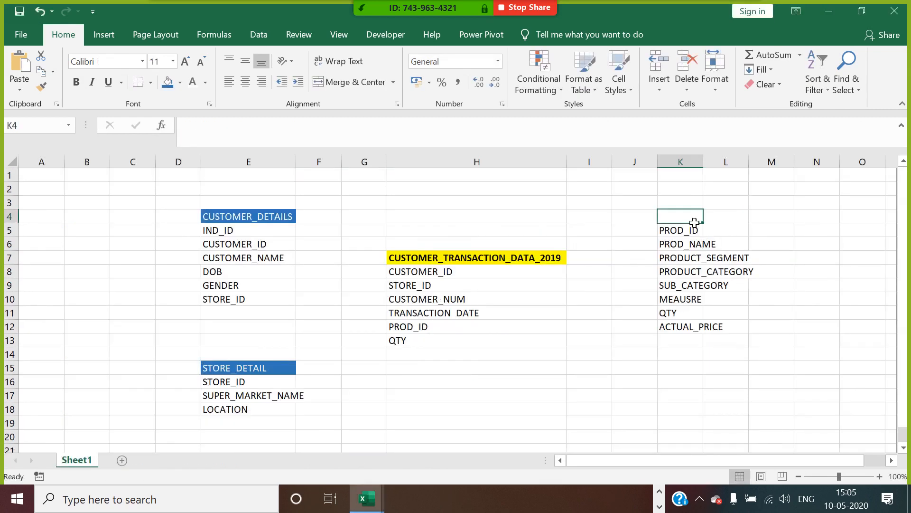
{"action": "key", "text": "ctrl+v"}
Copy the CUSTOMER_DETAILS heading's formatting to the PRODUCT_DETAILS heading and autofit column K
{"action": "left_click", "coordinate": [294, 217]}
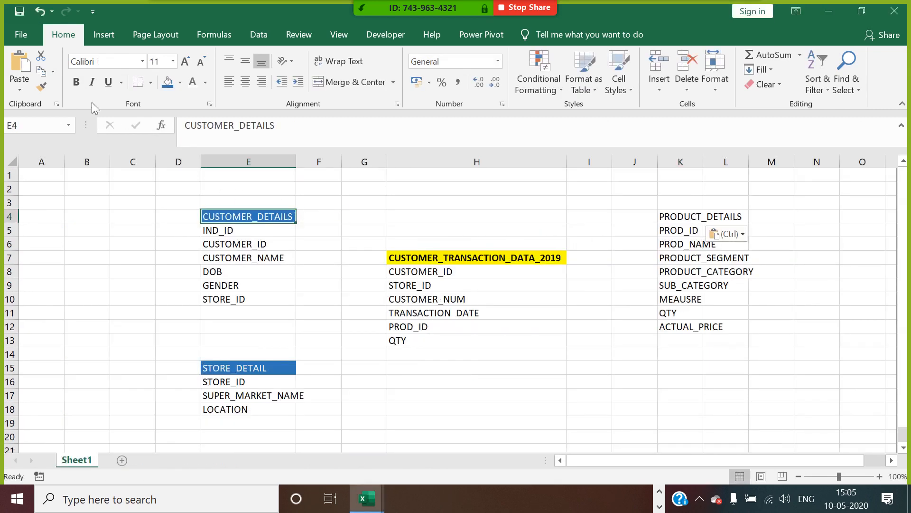
{"action": "double_click", "coordinate": [41, 86]}
{"action": "left_click", "coordinate": [690, 217]}
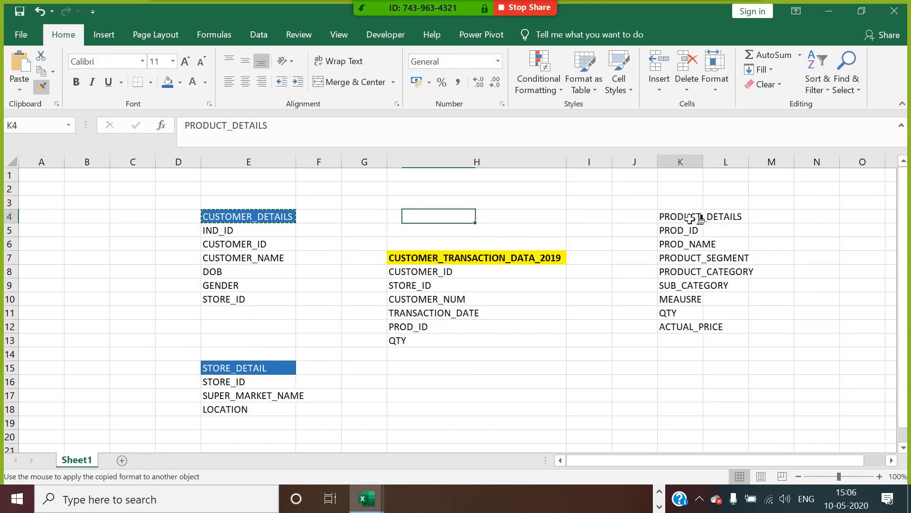
{"action": "double_click", "coordinate": [704, 163]}
Copy the header row from PROD_ID to STOCK on the STOCKS sheet of the data workbook
{"action": "key", "text": "alt+Tab"}
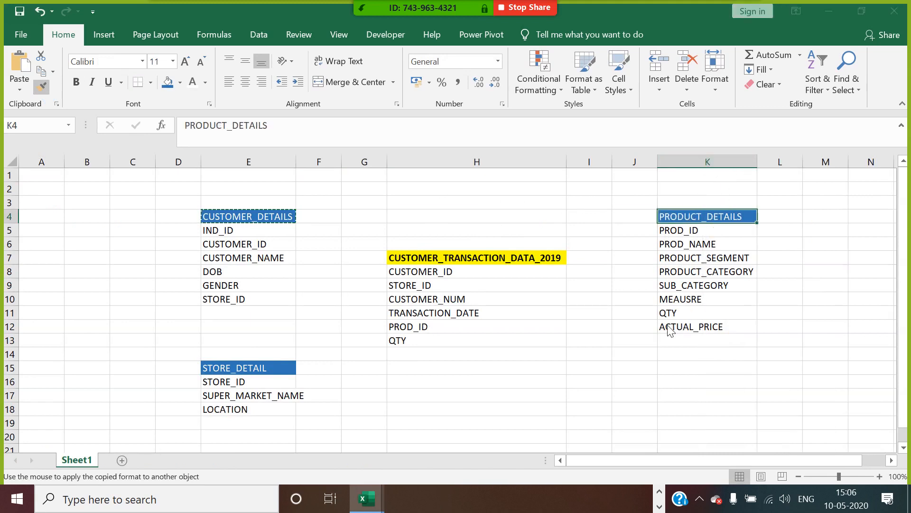
{"action": "left_click", "coordinate": [356, 459]}
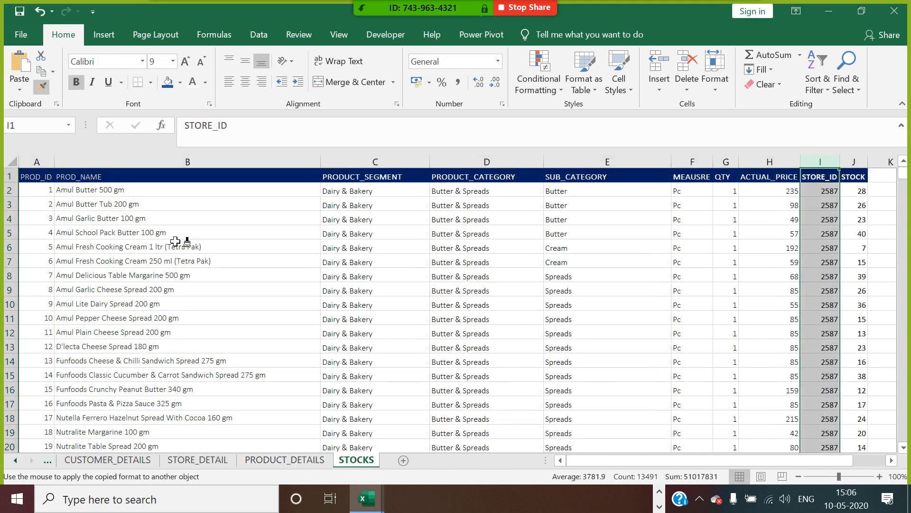
{"action": "left_click", "coordinate": [32, 176]}
{"action": "key", "text": "ctrl+z"}
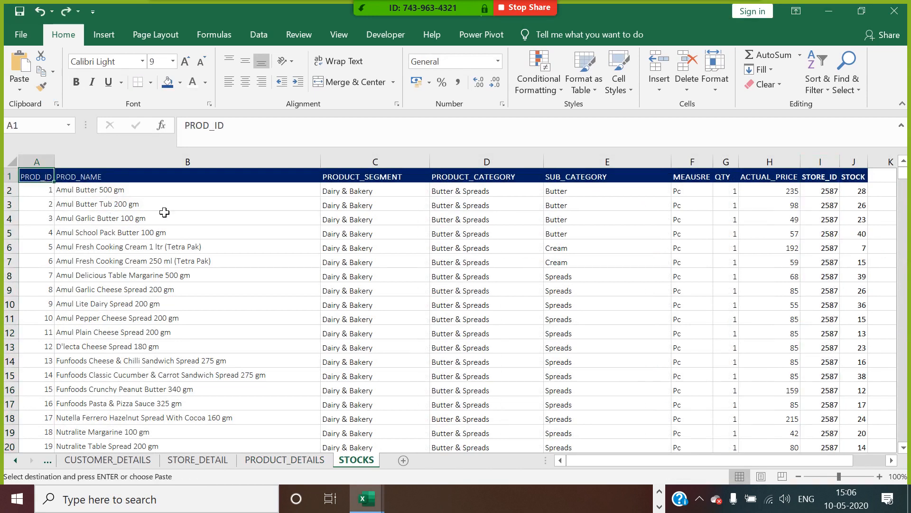
{"action": "key", "text": "ctrl+shift+Right"}
{"action": "key", "text": "ctrl+c"}
Paste the copied stock headers at K17 of Sheet1 as transposed values
{"action": "key", "text": "alt+Tab"}
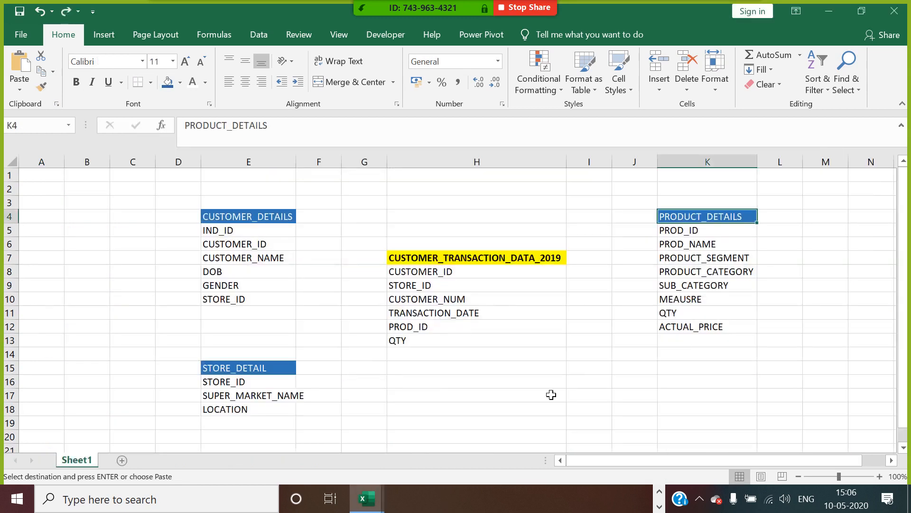
{"action": "left_click", "coordinate": [708, 382]}
{"action": "left_click", "coordinate": [709, 396]}
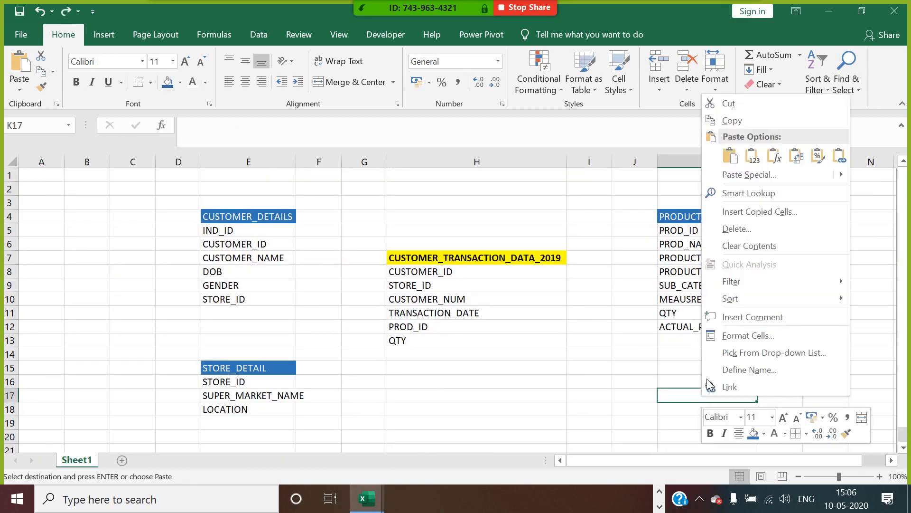
{"action": "right_click", "coordinate": [707, 397]}
{"action": "left_click", "coordinate": [752, 174]}
{"action": "left_click", "coordinate": [655, 117]}
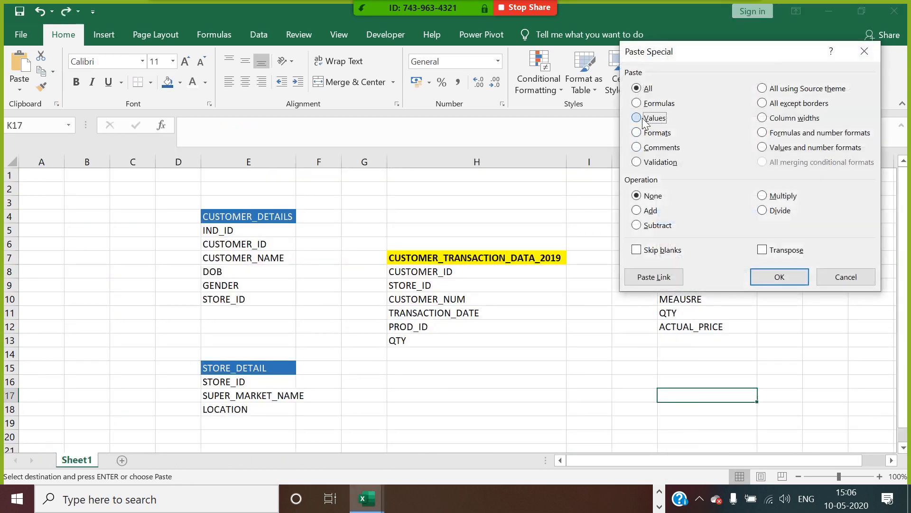
{"action": "left_click", "coordinate": [764, 251]}
{"action": "left_click", "coordinate": [778, 277]}
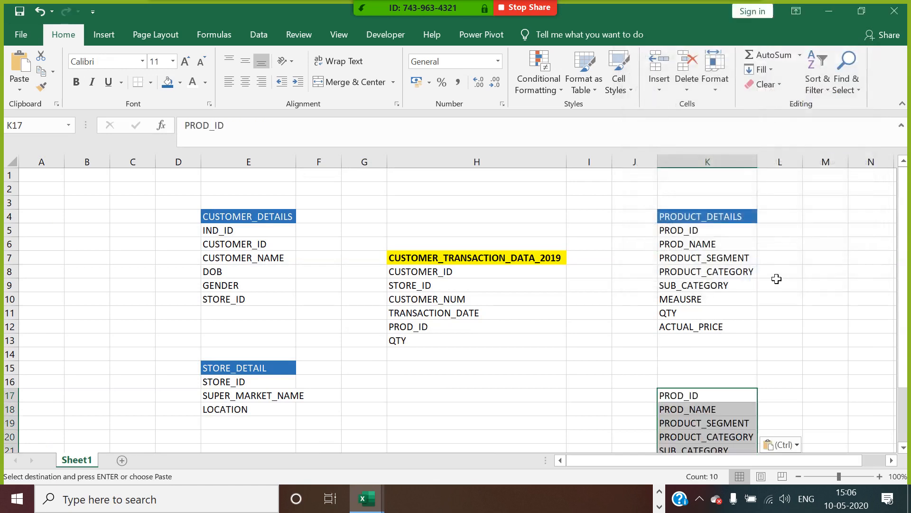
Copy the STOCKS sheet name into K16 and extend the heading to STOCKS_DETAILS
{"action": "key", "text": "alt+Tab"}
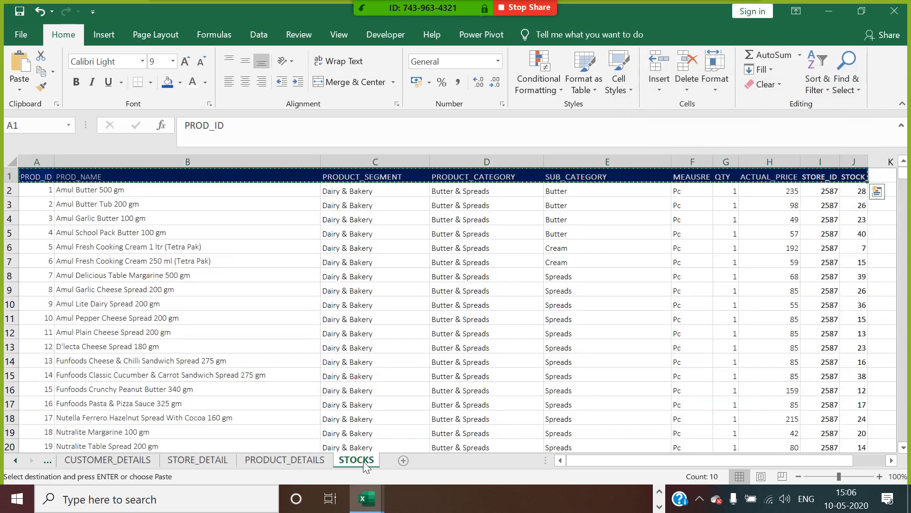
{"action": "right_click", "coordinate": [364, 459]}
{"action": "left_click", "coordinate": [397, 328]}
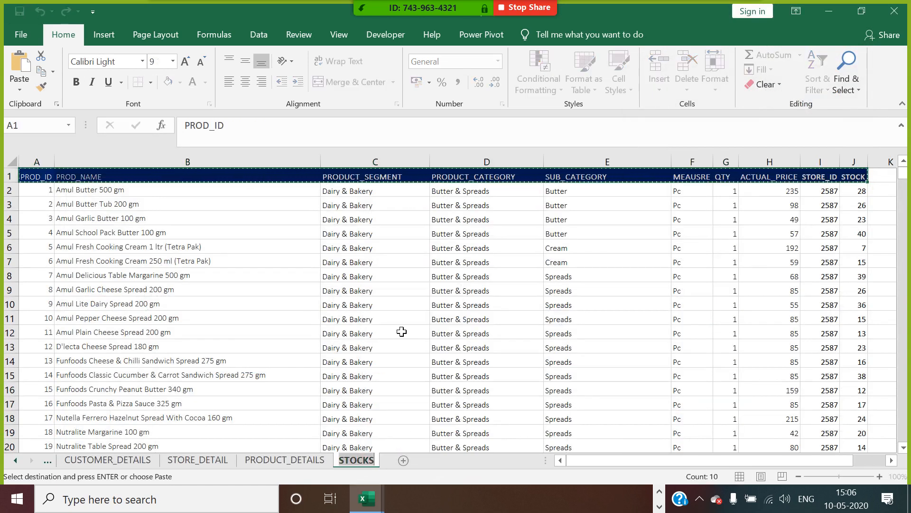
{"action": "key", "text": "alt+Tab"}
{"action": "left_click", "coordinate": [695, 382]}
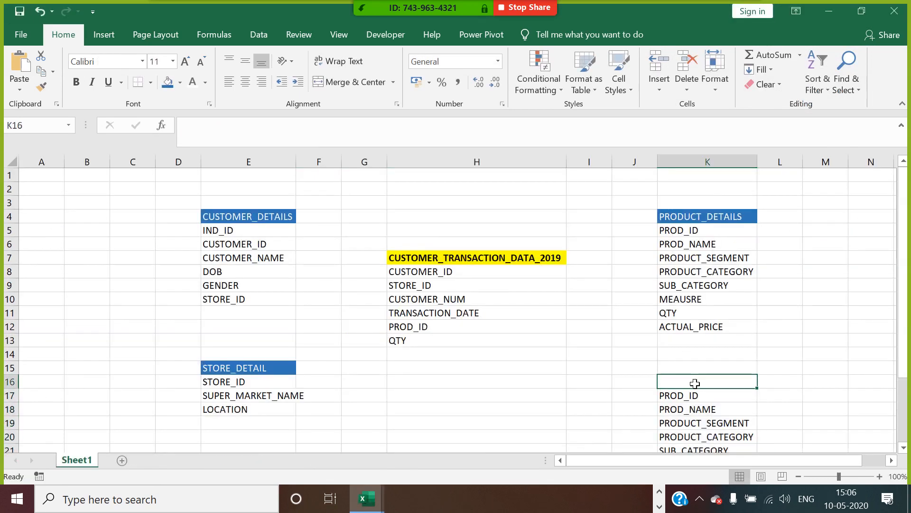
{"action": "key", "text": "ctrl+v"}
{"action": "double_click", "coordinate": [708, 386]}
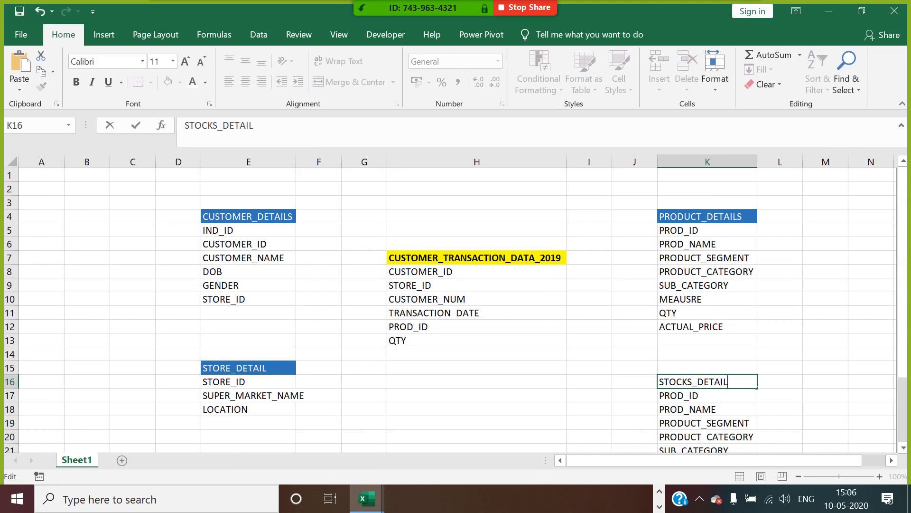
{"action": "type", "text": "_DETAILS"}
{"action": "key", "text": "Tab"}
Make the PRODUCT_DETAILS heading bold and copy its formatting to the STOCKS_DETAILS, STORE_DETAIL and CUSTOMER_DETAILS headings
{"action": "left_click", "coordinate": [733, 219]}
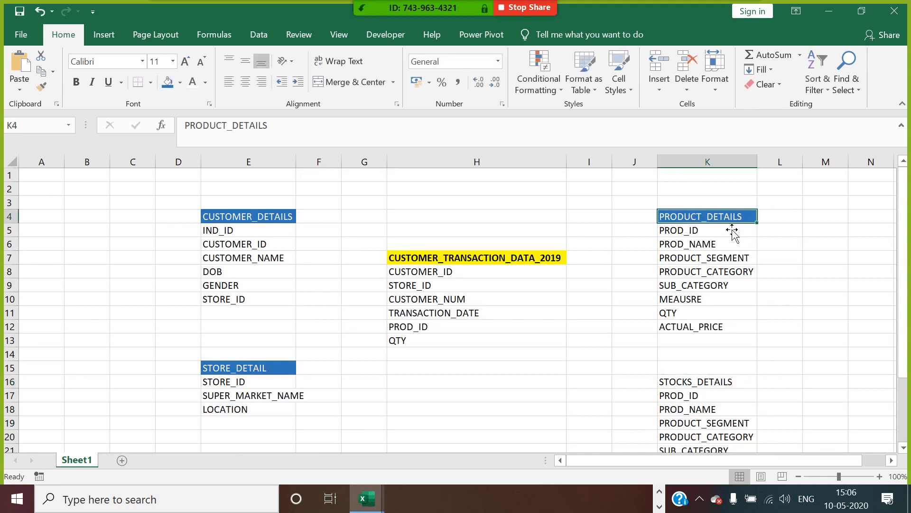
{"action": "left_click", "coordinate": [75, 85]}
{"action": "left_click", "coordinate": [41, 86]}
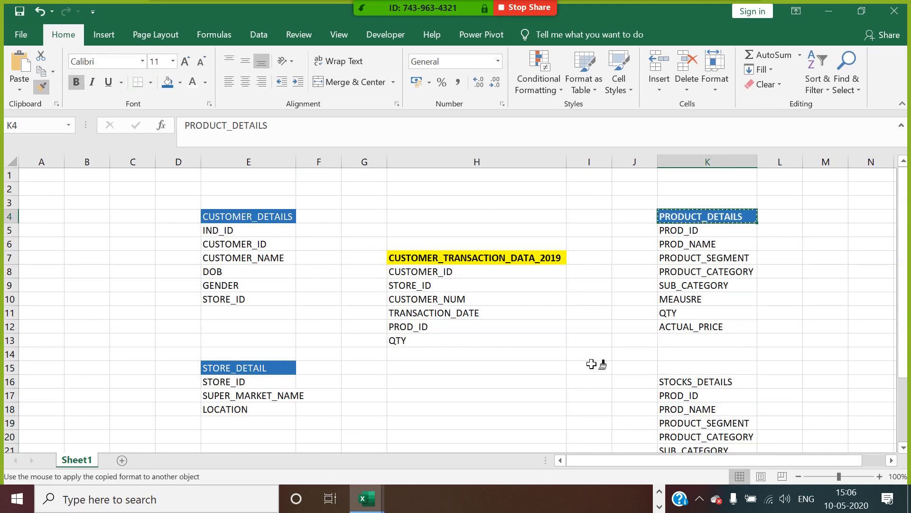
{"action": "left_click", "coordinate": [743, 382]}
{"action": "left_click", "coordinate": [290, 372]}
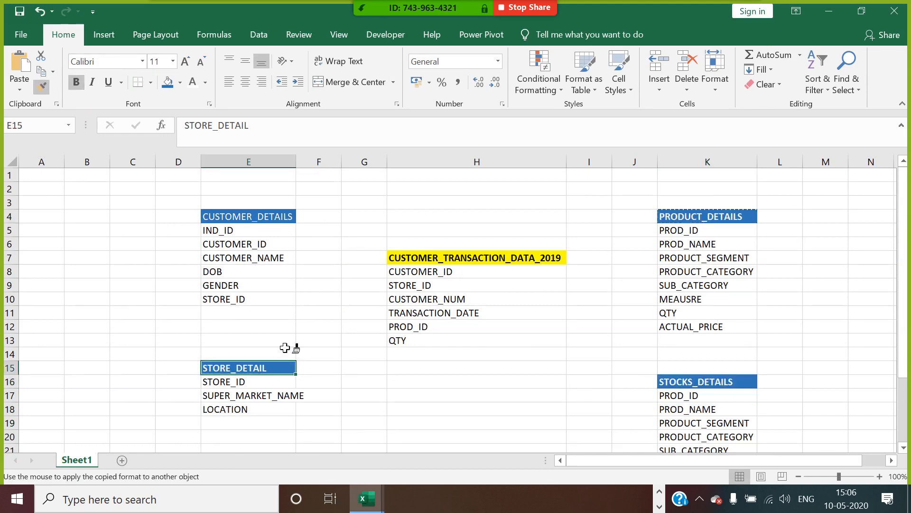
{"action": "left_click", "coordinate": [272, 222]}
{"action": "key", "text": "Escape"}
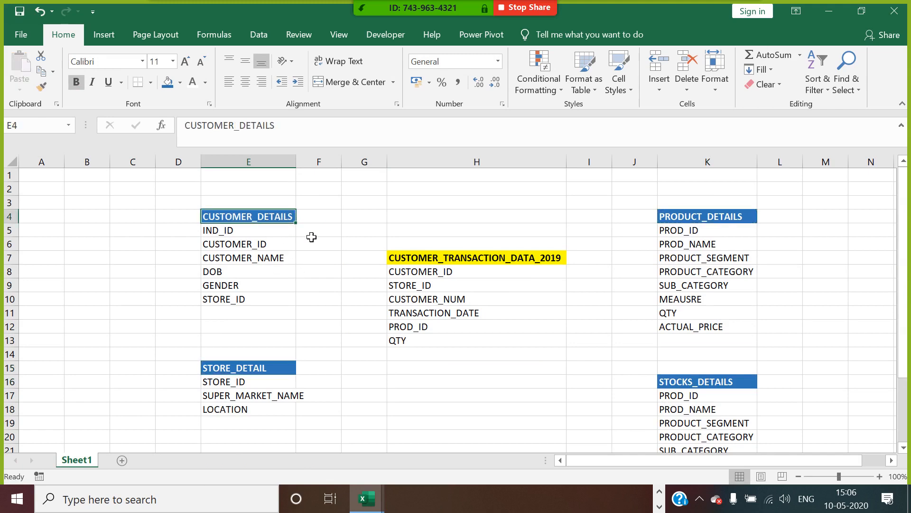
Draw a double-headed arrow about 3.8 cm wide from CUSTOMER_ID in CUSTOMER_DETAILS to CUSTOMER_ID in CUSTOMER_TRANSACTION_DATA_2019
{"action": "left_click", "coordinate": [480, 328]}
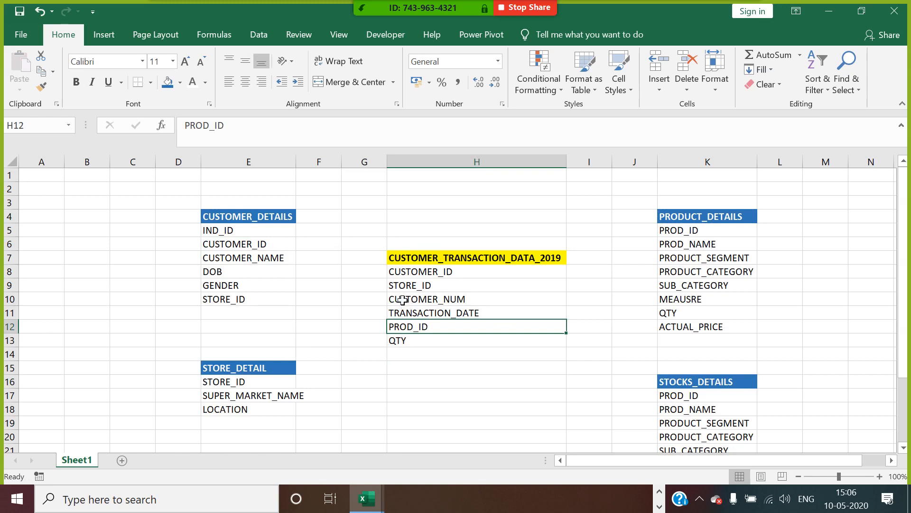
{"action": "left_click", "coordinate": [113, 35]}
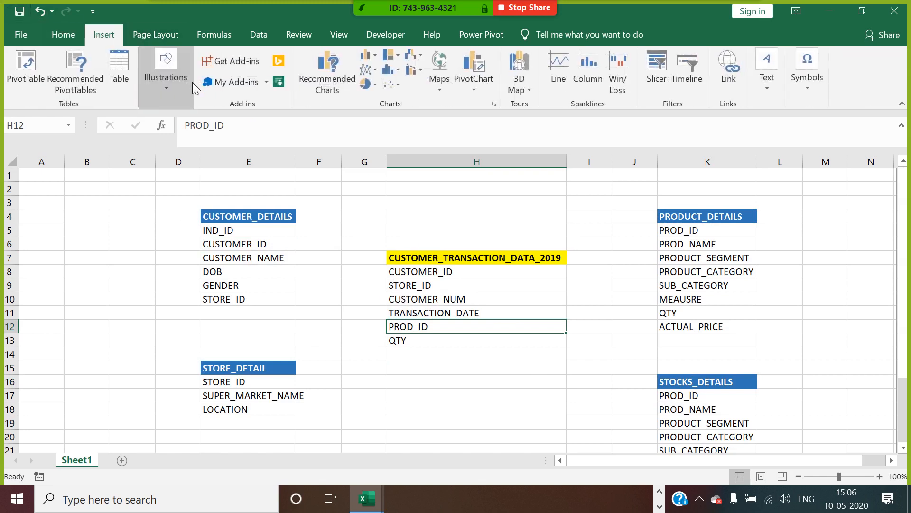
{"action": "left_click", "coordinate": [174, 92]}
{"action": "left_click", "coordinate": [221, 150]}
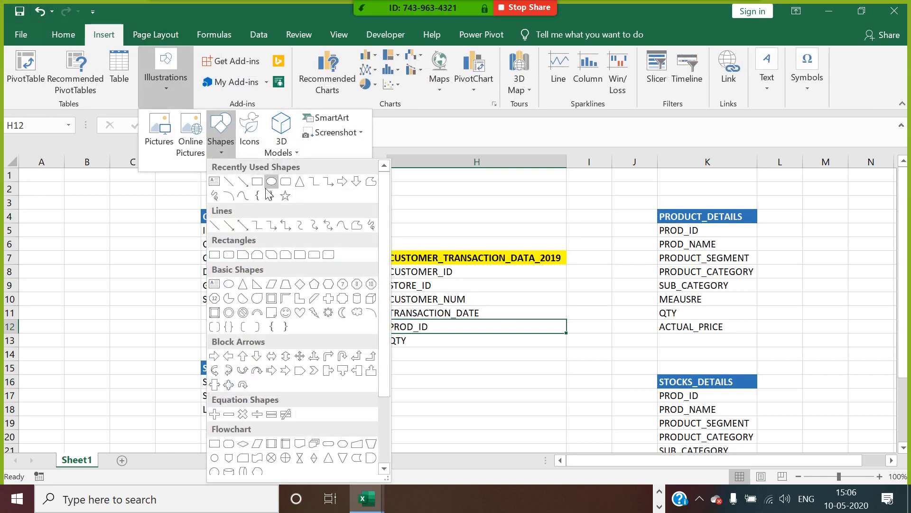
{"action": "left_click", "coordinate": [252, 224]}
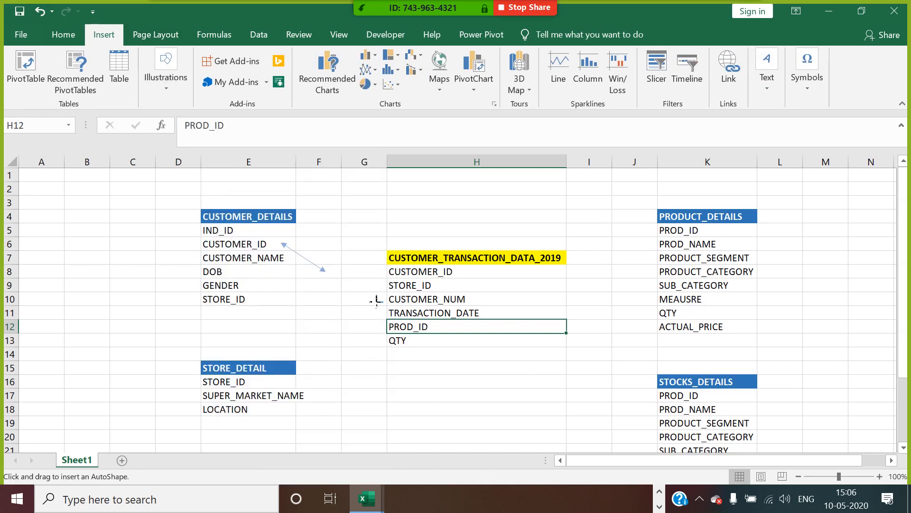
{"action": "left_click_drag", "start_coordinate": [377, 300], "coordinate": [383, 271]}
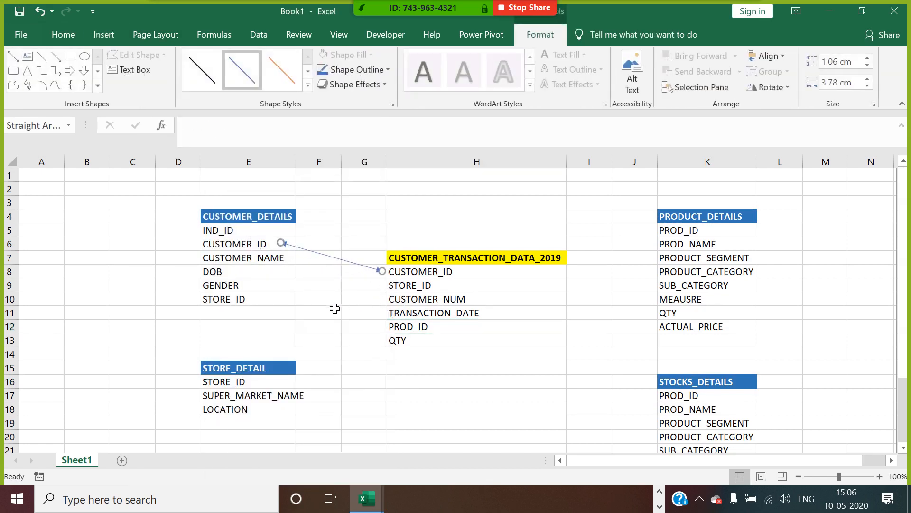
Add two arrow copies linking the transaction table's STORE_ID to STORE_DETAIL's STORE_ID and its PROD_ID to PRODUCT_DETAILS' PROD_ID
{"action": "key", "text": "ctrl+v"}
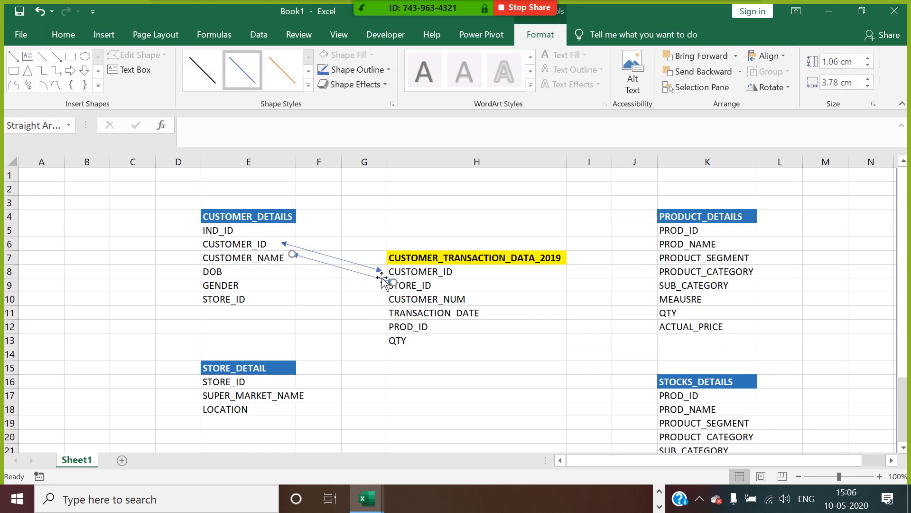
{"action": "mouse_move", "coordinate": [380, 288]}
{"action": "left_mouse_down"}
{"action": "mouse_move", "coordinate": [394, 340]}
{"action": "mouse_move", "coordinate": [368, 418]}
{"action": "mouse_move", "coordinate": [385, 284]}
{"action": "left_mouse_up"}
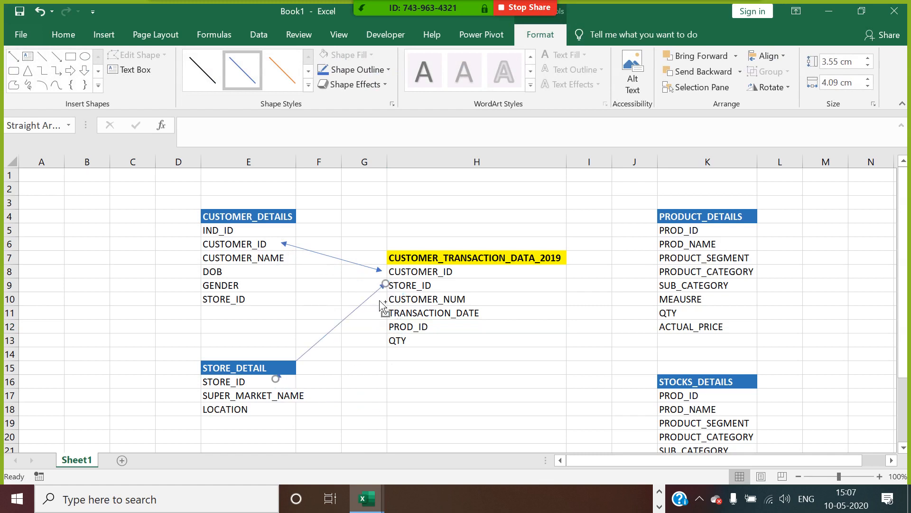
{"action": "key", "text": "ctrl+v"}
{"action": "left_click_drag", "start_coordinate": [380, 327], "coordinate": [661, 235]}
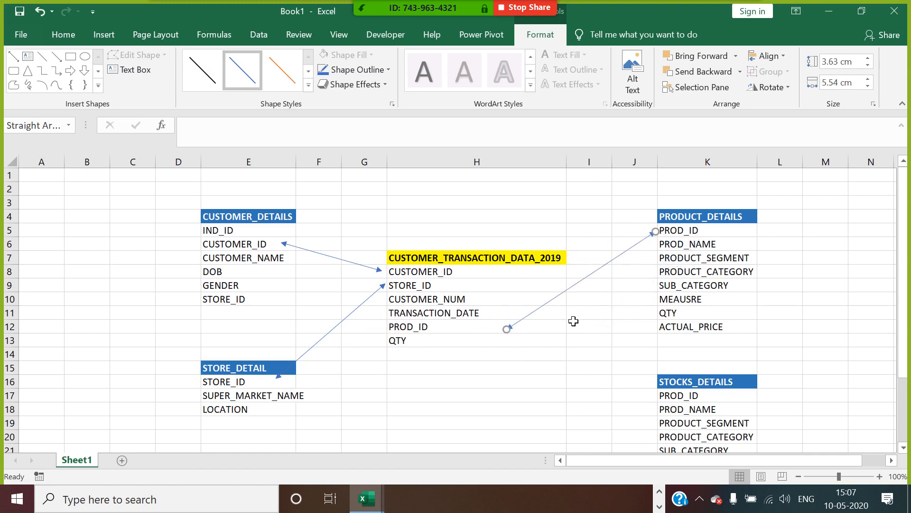
Add another copy of the double-headed arrow starting at the transaction table's PROD_ID
{"action": "key", "text": "ctrl+v"}
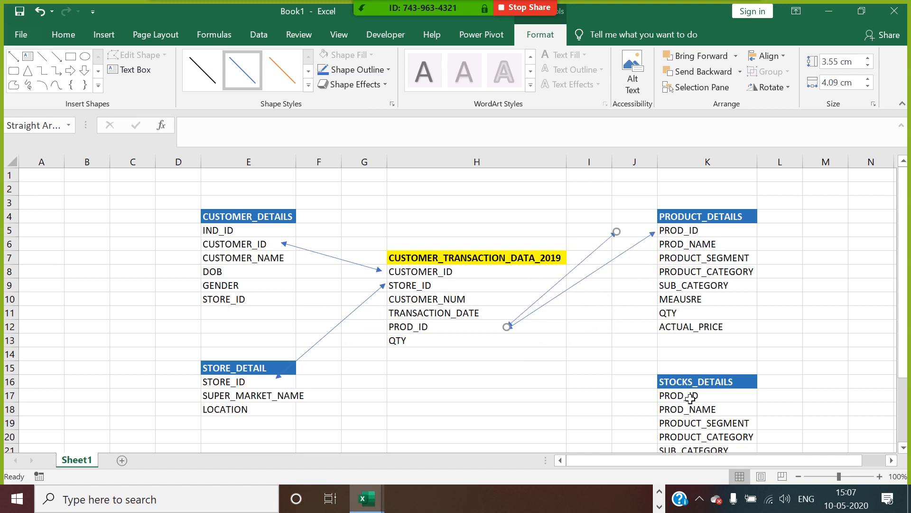
{"action": "left_click_drag", "start_coordinate": [904, 342], "coordinate": [904, 363]}
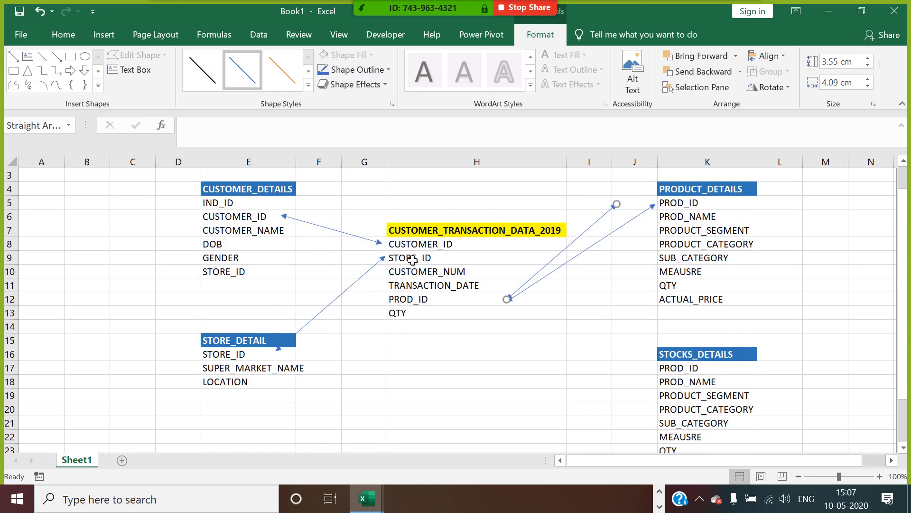
Examine how the CUSTOMER_ID, STORE_ID, TRANSACTION_DATE and PROD_ID columns are filled in the CUSTOMER_TRANSACTION_DATA_2019 sheet
{"action": "left_click_drag", "start_coordinate": [424, 244], "coordinate": [428, 260]}
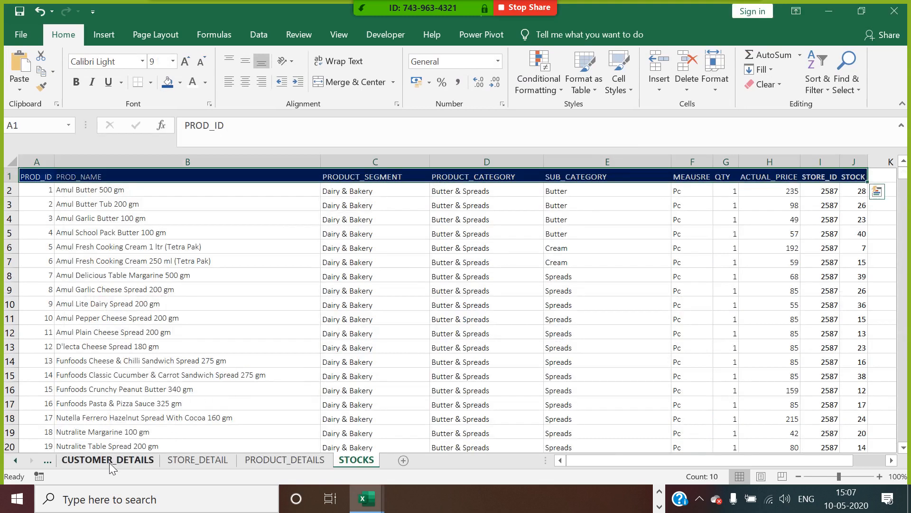
{"action": "left_click", "coordinate": [109, 461]}
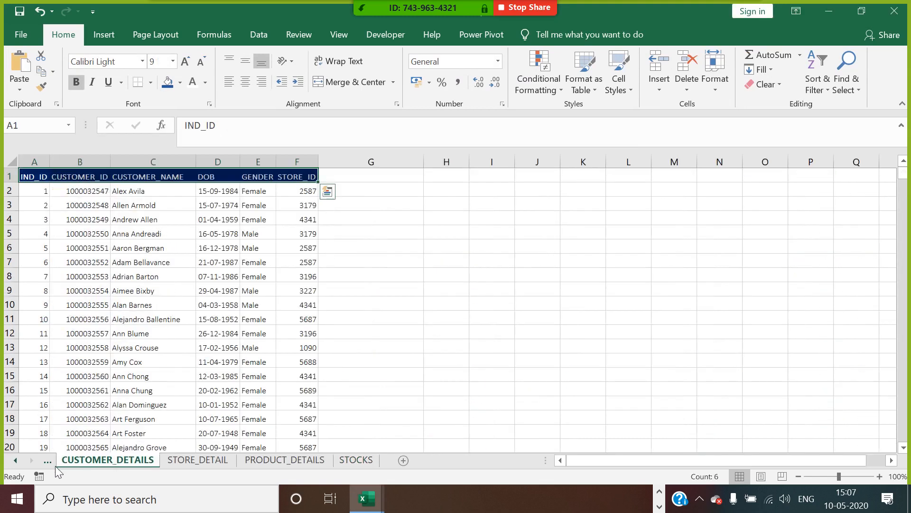
{"action": "left_click", "coordinate": [15, 460]}
{"action": "left_click", "coordinate": [101, 462]}
{"action": "left_click", "coordinate": [338, 249]}
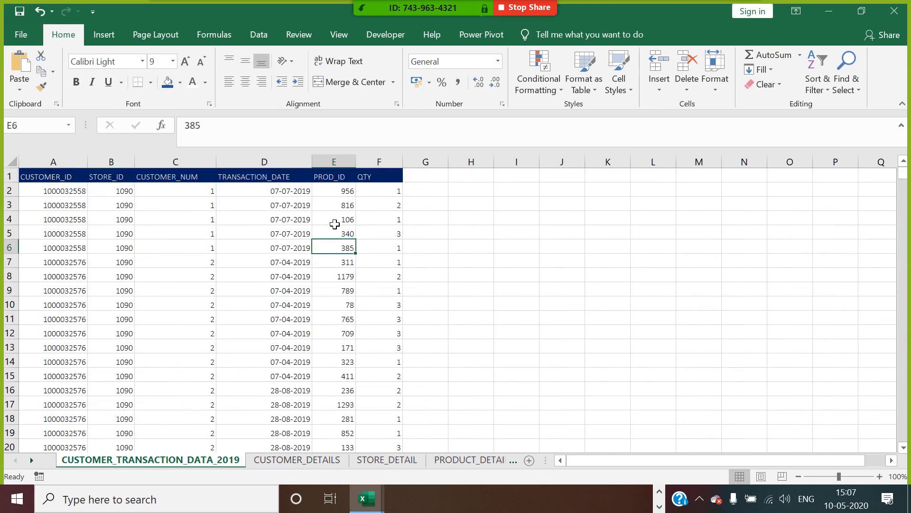
{"action": "left_click", "coordinate": [297, 179]}
{"action": "left_click", "coordinate": [345, 177]}
{"action": "left_click", "coordinate": [125, 177]}
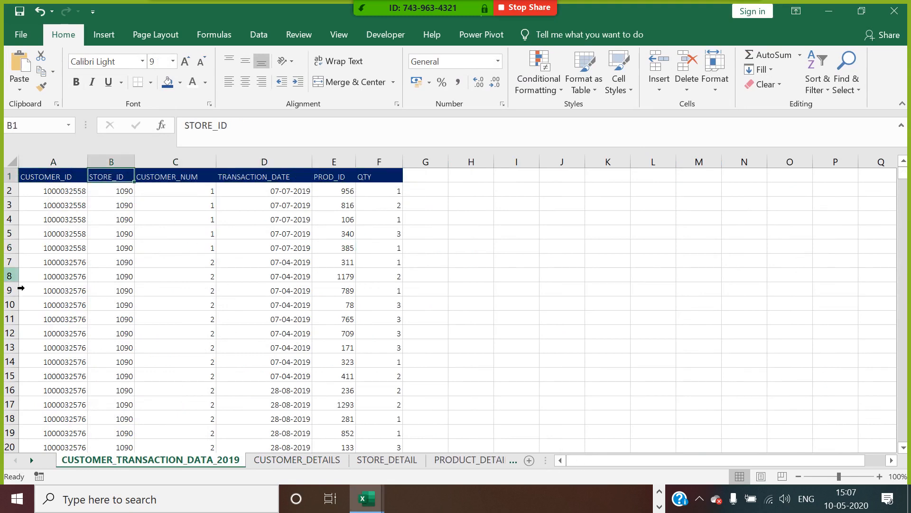
{"action": "left_click", "coordinate": [49, 280]}
{"action": "left_click", "coordinate": [106, 228]}
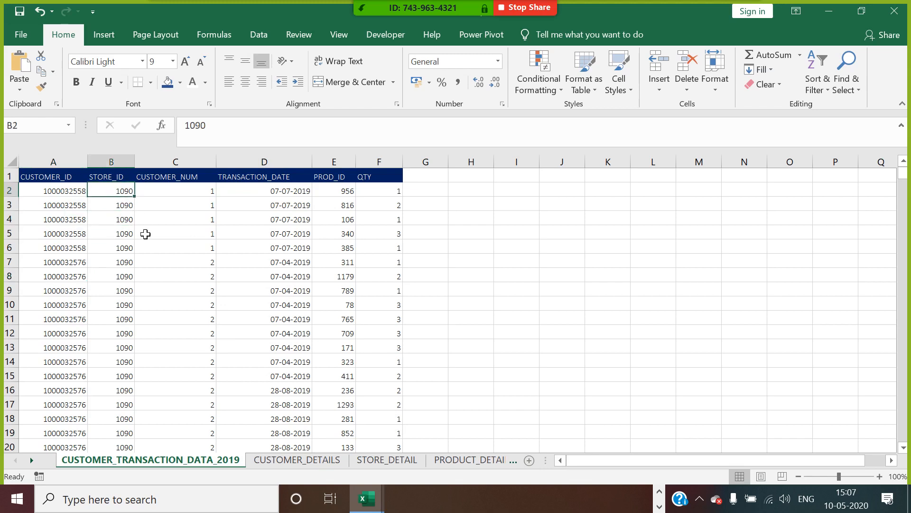
{"action": "key", "text": "alt+Tab"}
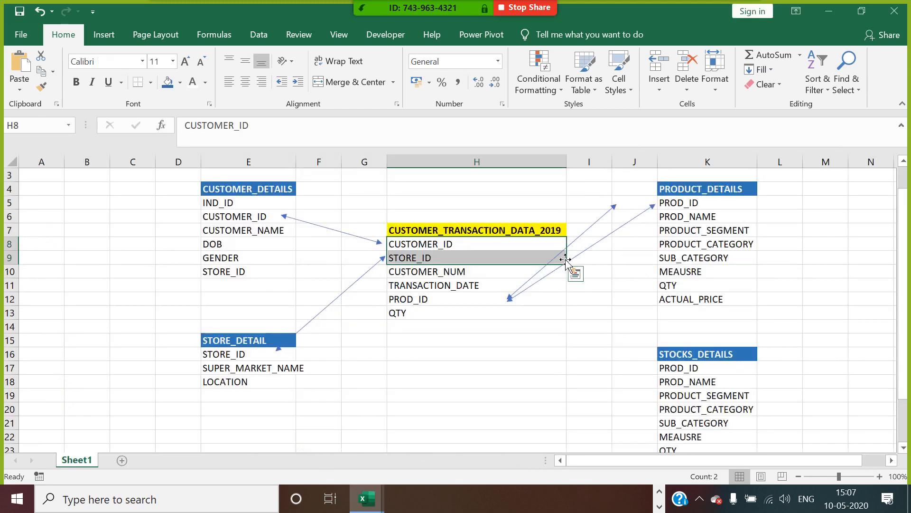
Move the new arrow copy to the transaction table's STORE_ID and redirect the PROD_ID arrow from PRODUCT_DETAILS to PROD_ID in STOCKS_DETAILS
{"action": "mouse_move", "coordinate": [565, 259]}
{"action": "left_mouse_down"}
{"action": "mouse_move", "coordinate": [574, 200]}
{"action": "mouse_move", "coordinate": [544, 256]}
{"action": "mouse_move", "coordinate": [591, 311]}
{"action": "mouse_move", "coordinate": [548, 207]}
{"action": "left_mouse_up"}
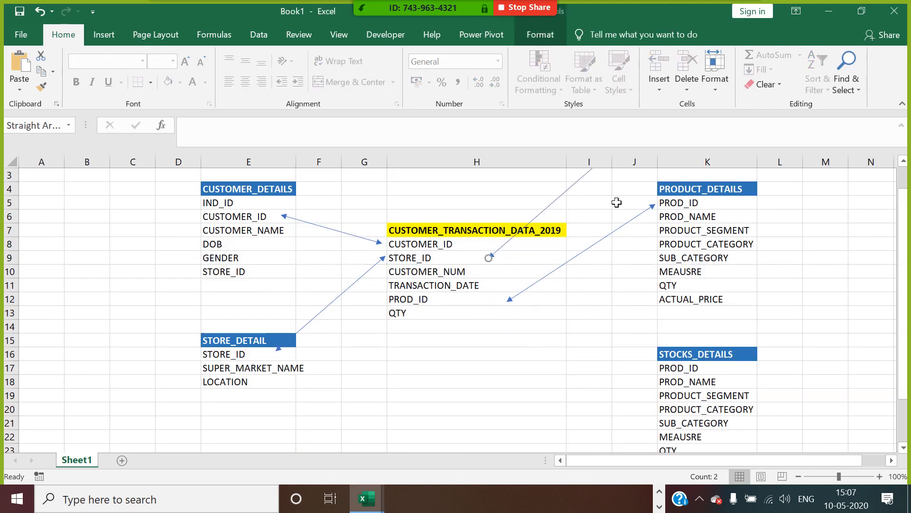
{"action": "scroll", "coordinate": [616, 203], "scroll_direction": "up", "scroll_amount": 1}
{"action": "left_click_drag", "start_coordinate": [610, 196], "coordinate": [656, 394]}
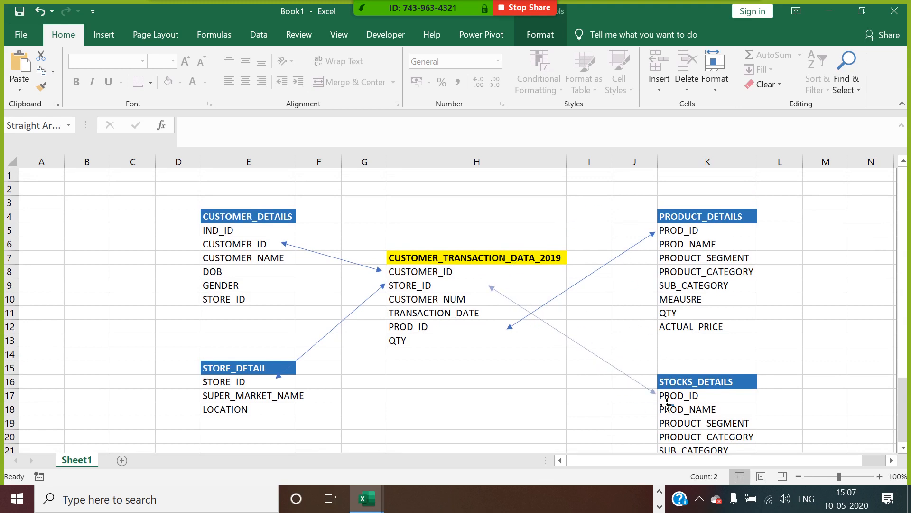
{"action": "left_click", "coordinate": [656, 234]}
{"action": "left_click_drag", "start_coordinate": [664, 244], "coordinate": [629, 396]}
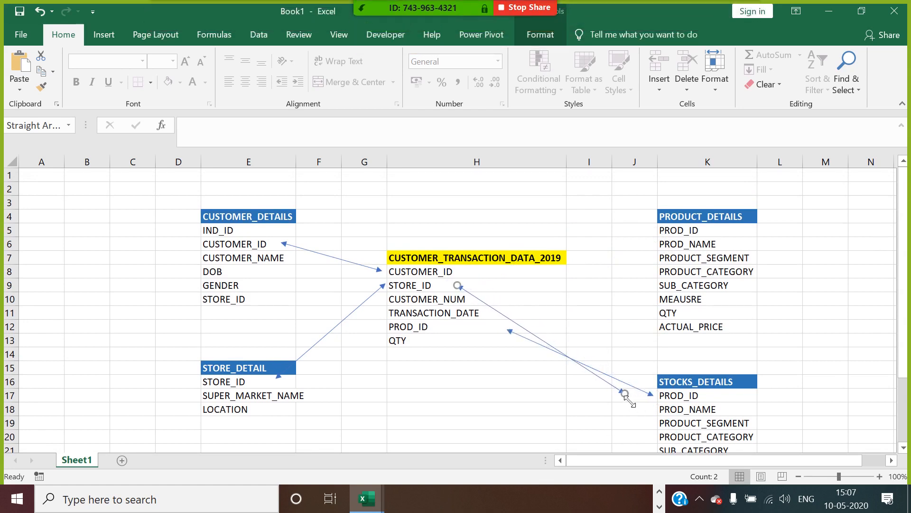
Extend the end of the transaction table's STORE_ID arrow down to STORE_ID in STOCKS_DETAILS
{"action": "left_click_drag", "start_coordinate": [635, 401], "coordinate": [648, 442]}
{"action": "scroll", "coordinate": [647, 403], "scroll_direction": "down", "scroll_amount": 3}
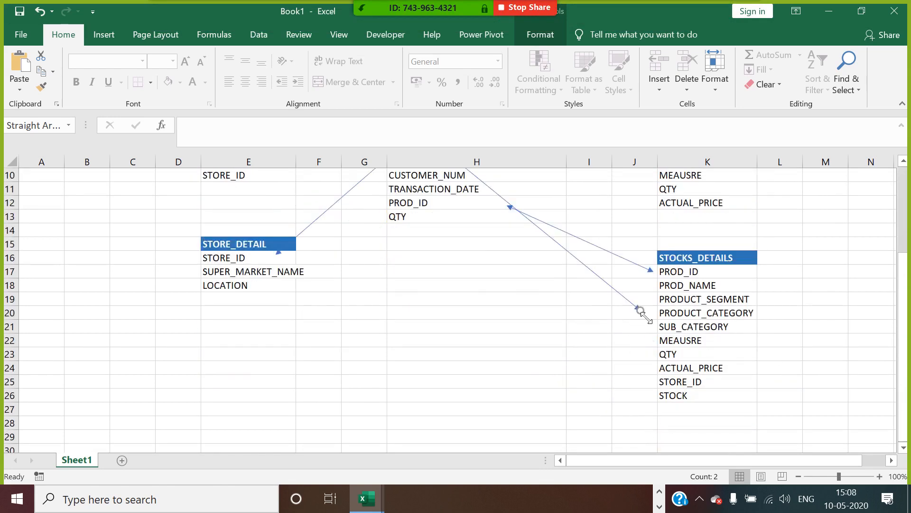
{"action": "left_click_drag", "start_coordinate": [640, 309], "coordinate": [655, 383]}
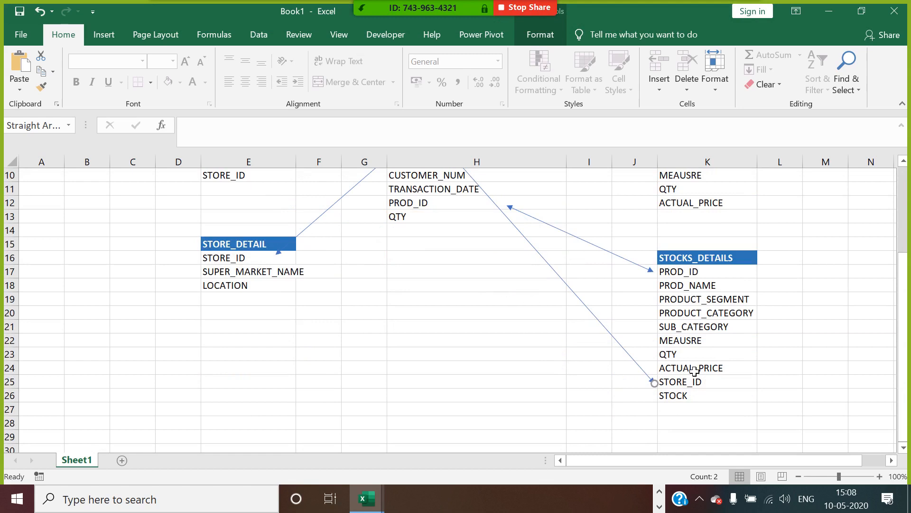
Duplicate the PROD_ID arrow and link the transaction table's PROD_ID to PROD_ID in PRODUCT_DETAILS with the copy
{"action": "scroll", "coordinate": [694, 371], "scroll_direction": "up", "scroll_amount": 3}
{"action": "scroll", "coordinate": [624, 380], "scroll_direction": "down", "scroll_amount": 1}
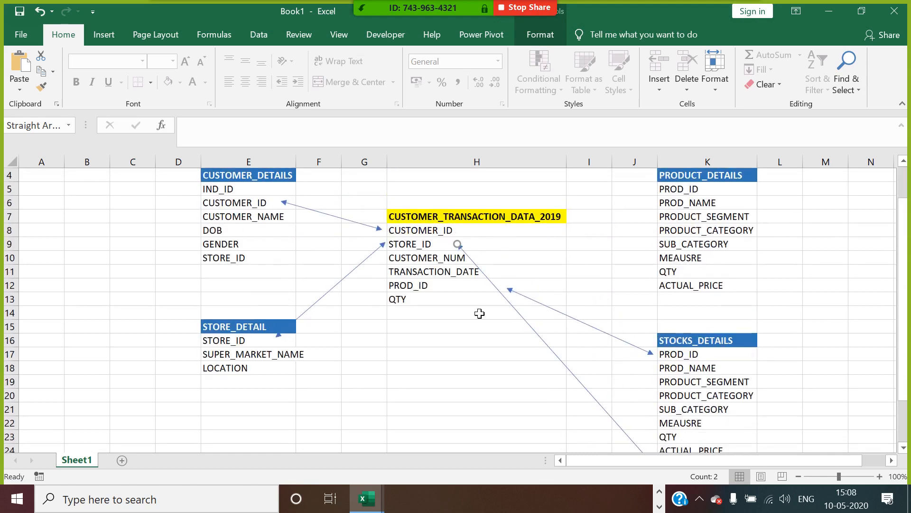
{"action": "scroll", "coordinate": [484, 313], "scroll_direction": "up", "scroll_amount": 1}
{"action": "left_click", "coordinate": [542, 350]}
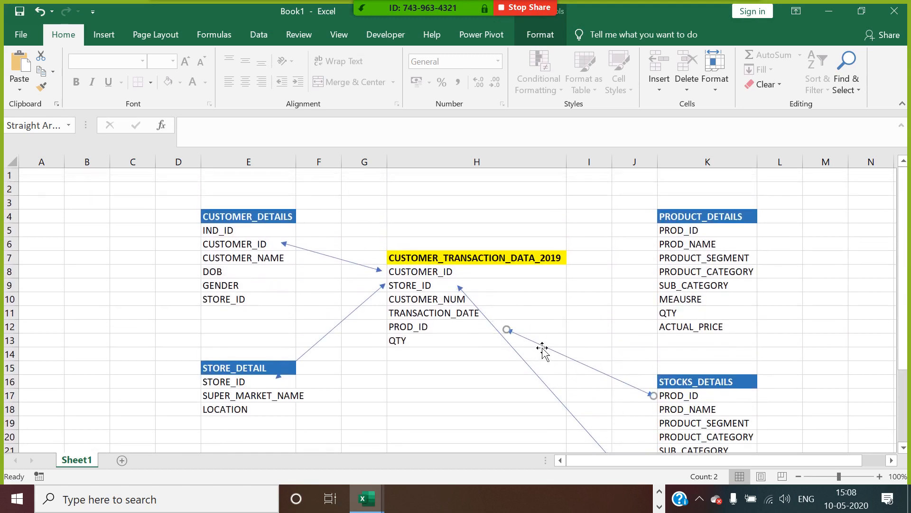
{"action": "left_click_drag", "start_coordinate": [546, 351], "coordinate": [482, 347]}
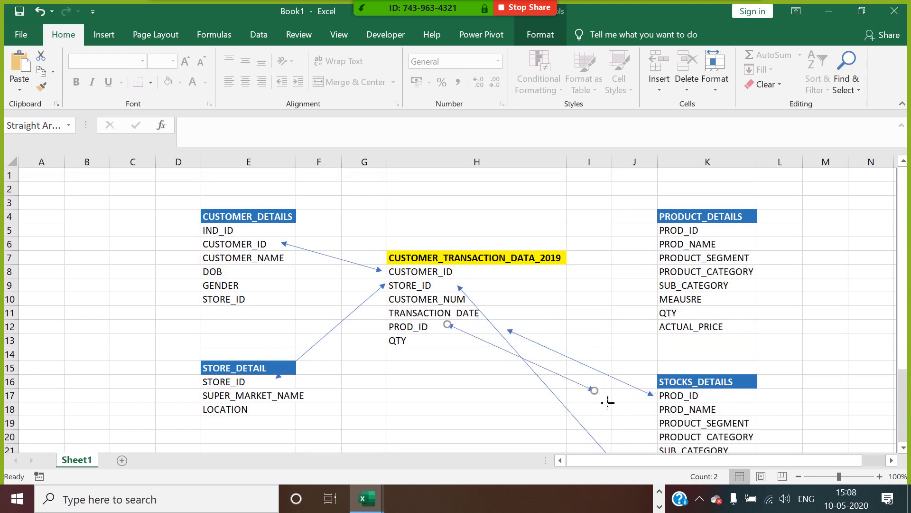
{"action": "left_click_drag", "start_coordinate": [608, 403], "coordinate": [658, 238]}
{"action": "left_click", "coordinate": [810, 215]}
{"action": "left_click", "coordinate": [832, 257]}
{"action": "scroll", "coordinate": [834, 258], "scroll_direction": "down", "scroll_amount": 1}
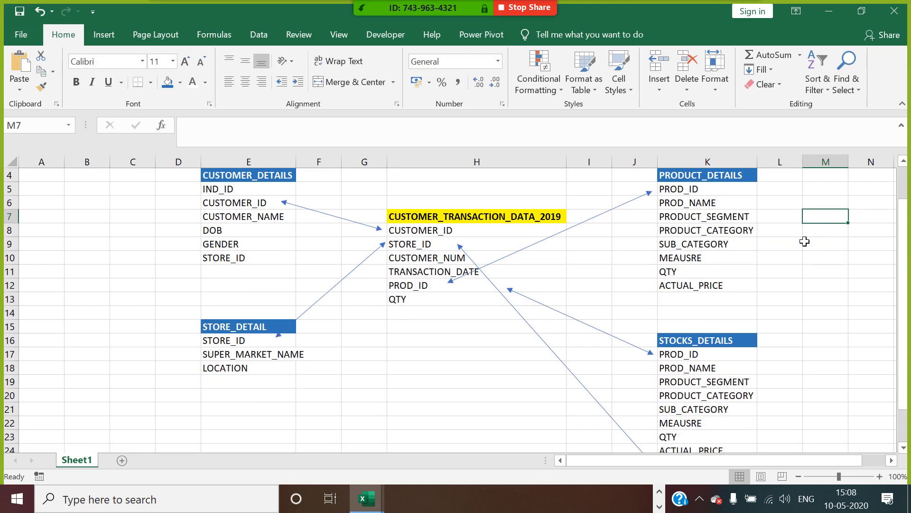
Copy the entire data range with its headers from the CUSTOMER_TRANSACTION_DATA_2019 sheet of the data workbook
{"action": "key", "text": "alt+Tab"}
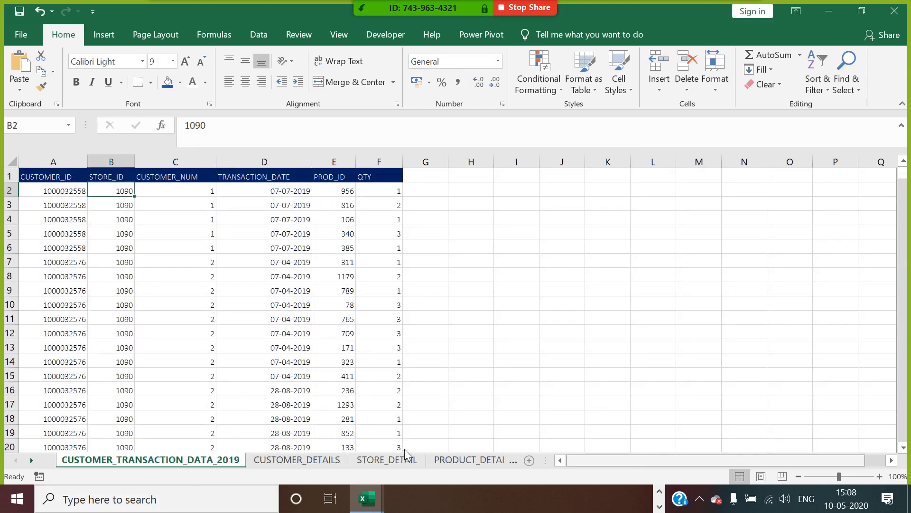
{"action": "left_click", "coordinate": [42, 180]}
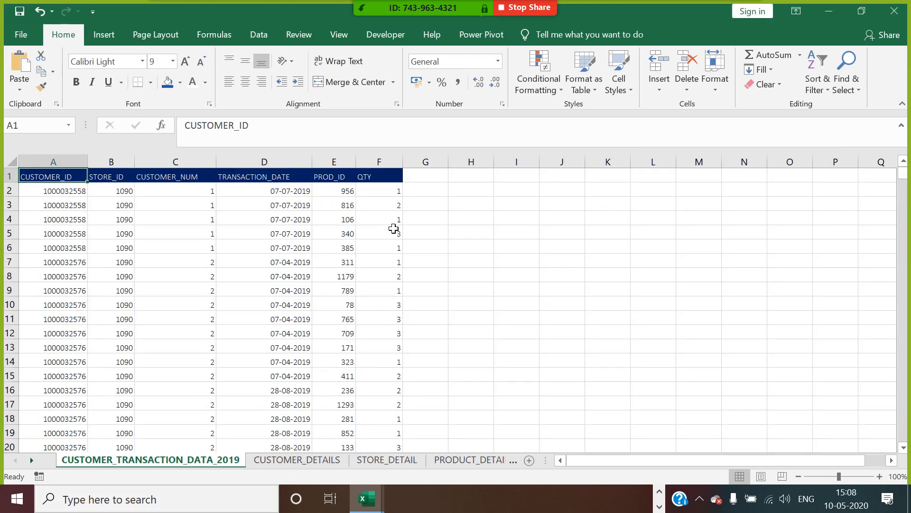
{"action": "key", "text": "ctrl+shift+Right"}
{"action": "key", "text": "ctrl+shift+Down"}
{"action": "key", "text": "ctrl+c"}
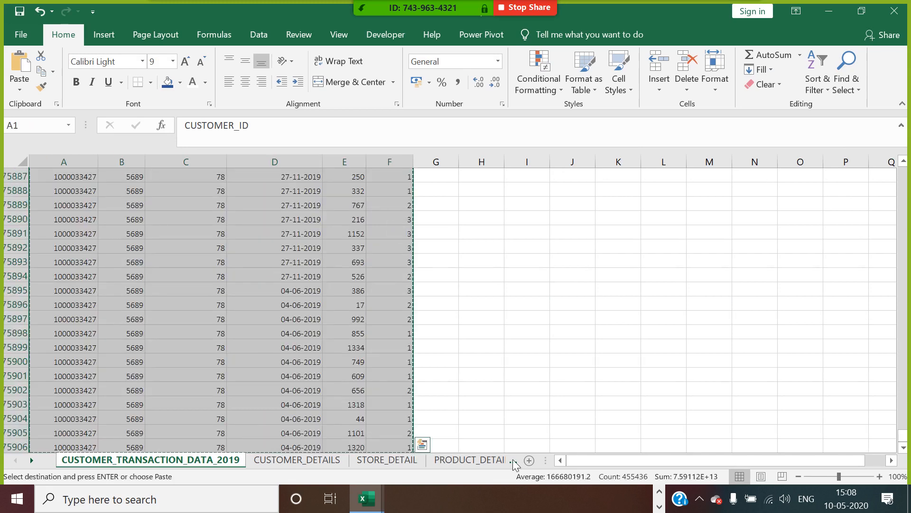
Add a new worksheet to the data workbook and paste the complete transaction data at A1
{"action": "left_click", "coordinate": [32, 461]}
{"action": "left_click", "coordinate": [32, 461]}
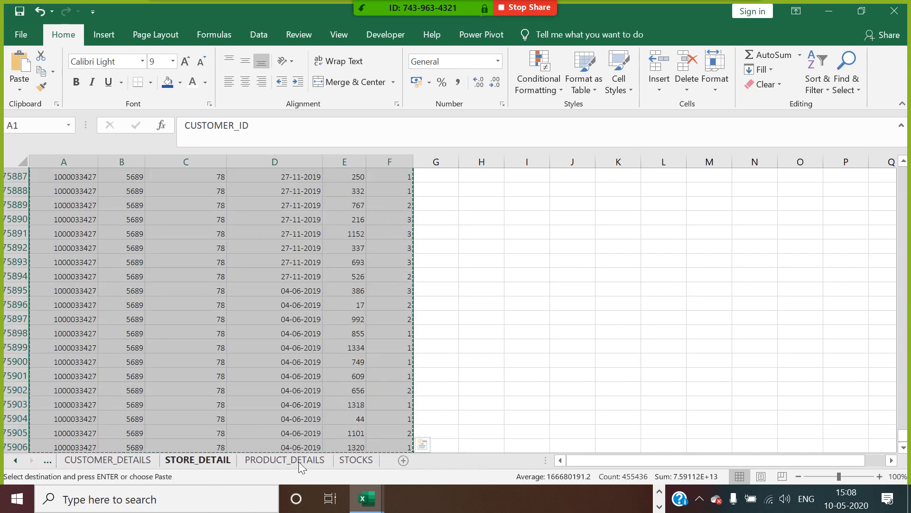
{"action": "left_click", "coordinate": [400, 462]}
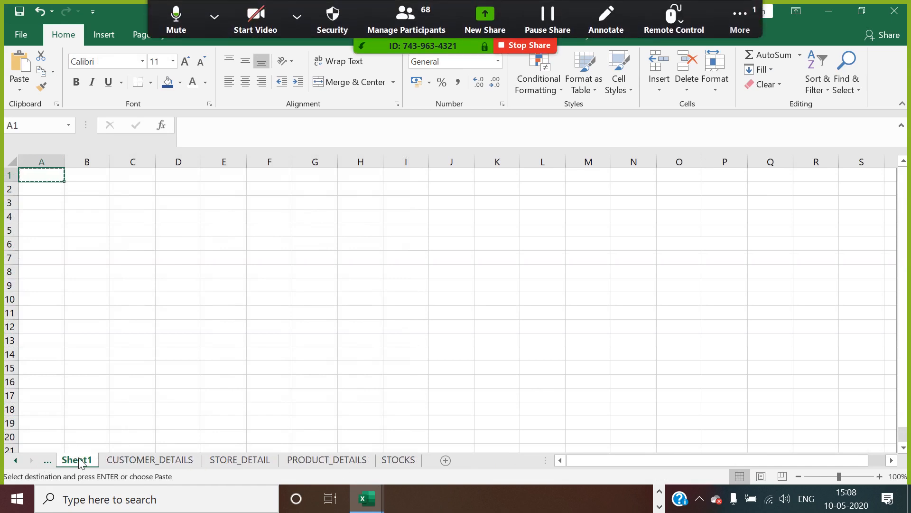
{"action": "left_click", "coordinate": [15, 460]}
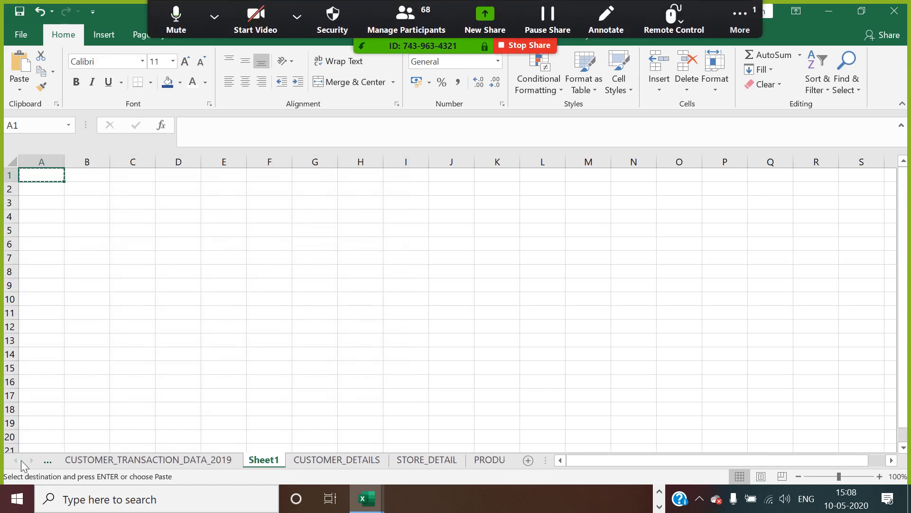
{"action": "left_click", "coordinate": [92, 461]}
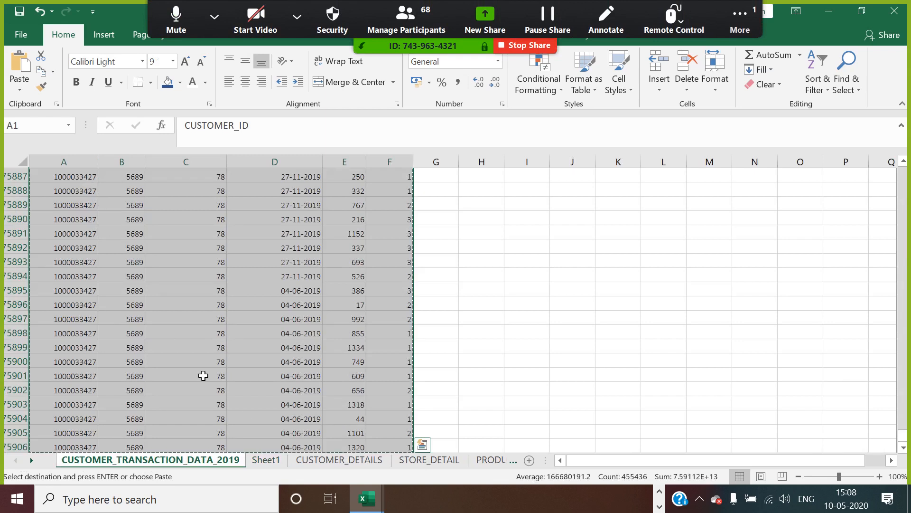
{"action": "left_click", "coordinate": [256, 460]}
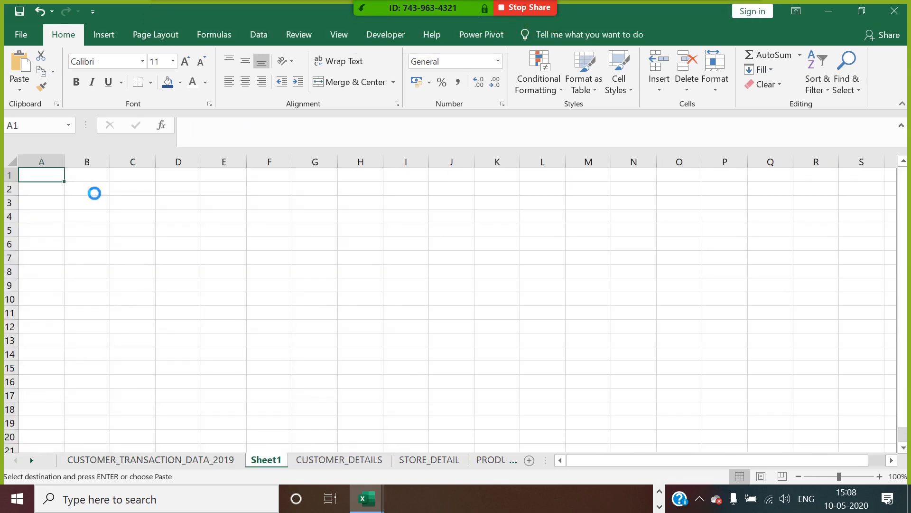
Move Sheet1 to the end of the workbook after STOCKS and open its name for editing
{"action": "left_click_drag", "start_coordinate": [473, 474], "coordinate": [437, 476]}
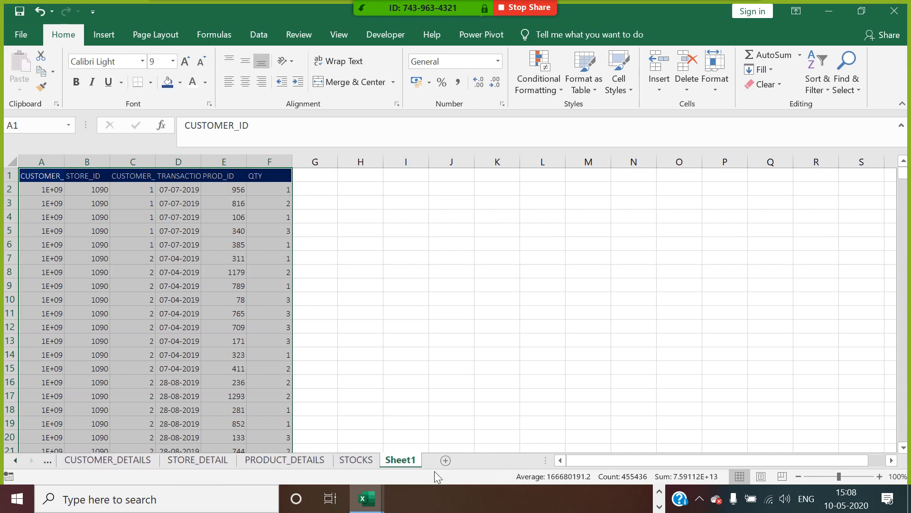
{"action": "right_click", "coordinate": [392, 467]}
{"action": "left_click", "coordinate": [421, 327]}
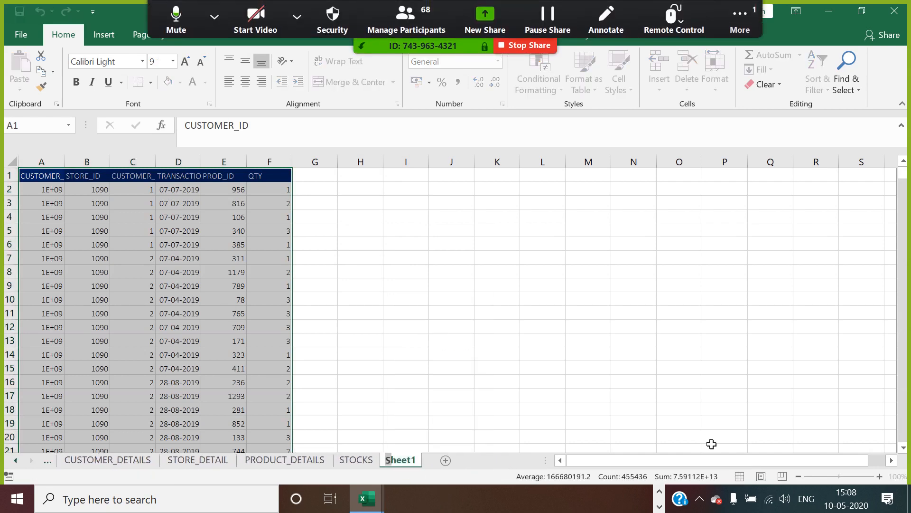
{"action": "type", "text": "CUSTOMER"}
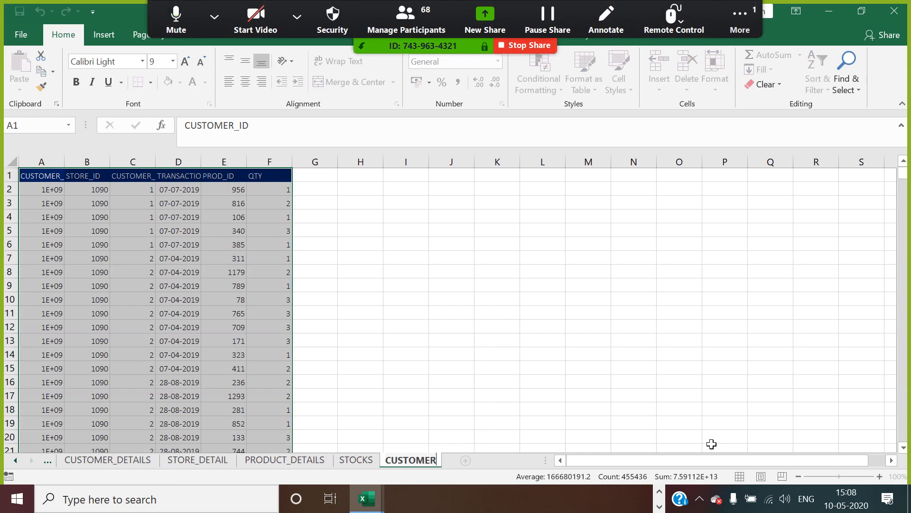
{"action": "key", "text": "ctrl+BackSpace"}
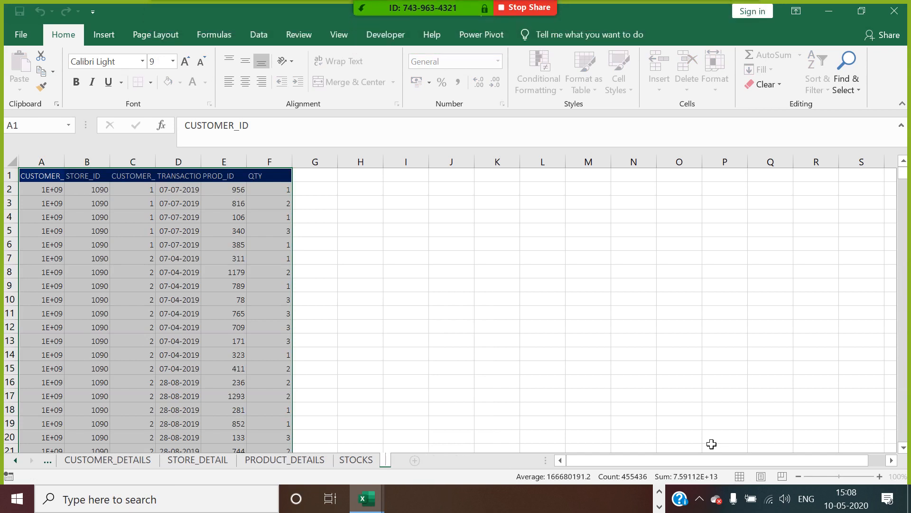
{"action": "type", "text": "ALL_TRA"}
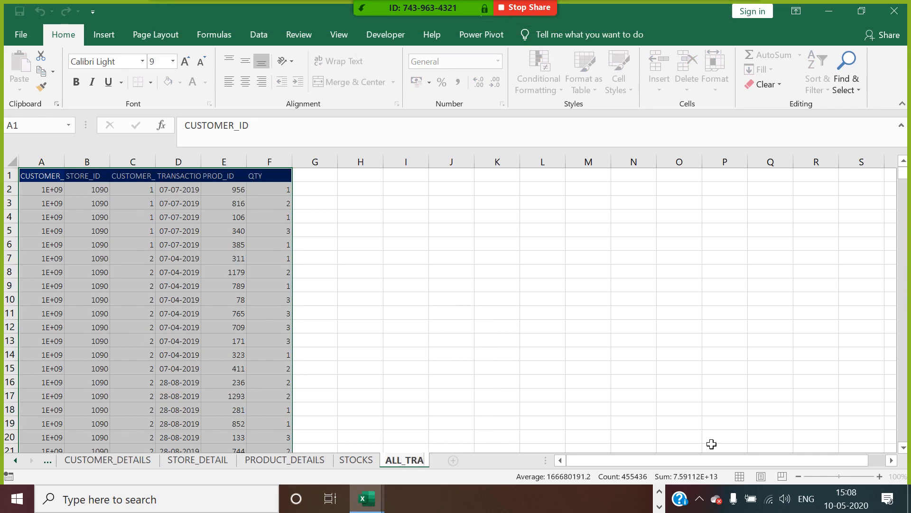
{"action": "type", "text": "NSA"}
{"action": "key", "text": "BackSpace"}
{"action": "key", "text": "BackSpace"}
{"action": "key", "text": "BackSpace"}
{"action": "key", "text": "BackSpace"}
{"action": "key", "text": "BackSpace"}
{"action": "key", "text": "BackSpace"}
{"action": "key", "text": "BackSpace"}
{"action": "key", "text": "BackSpace"}
{"action": "key", "text": "BackSpace"}
{"action": "key", "text": "BackSpace"}
Name the sheet holding the pasted transaction data TRANSACTION_MASTER_FILE
{"action": "type", "text": "TRANS"}
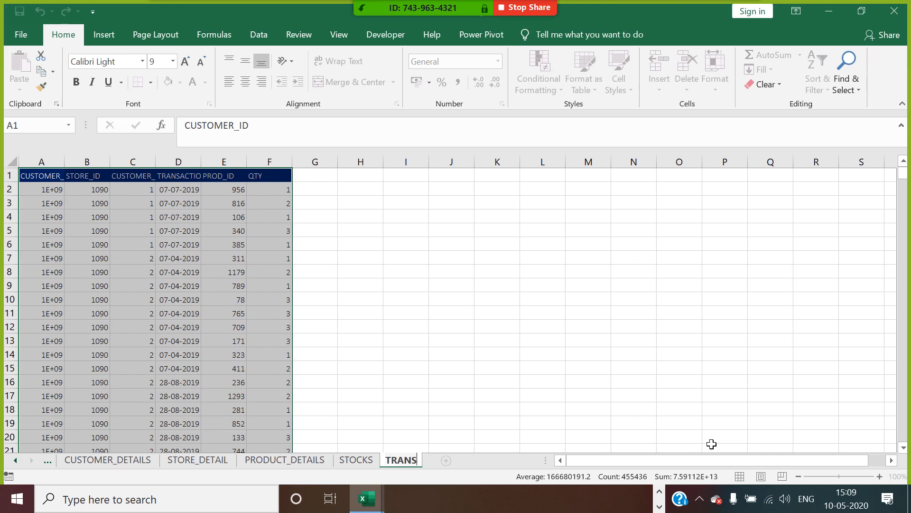
{"action": "type", "text": "ACTION_MA"}
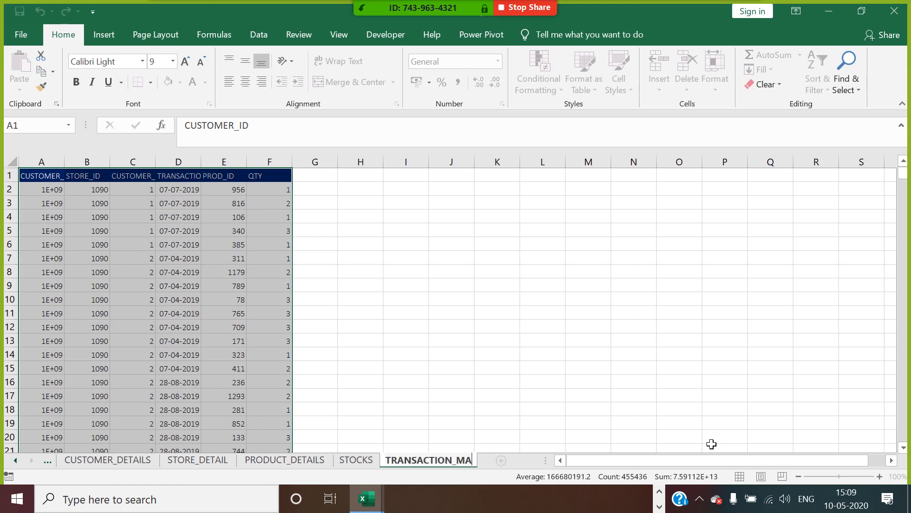
{"action": "type", "text": "STER_FILE"}
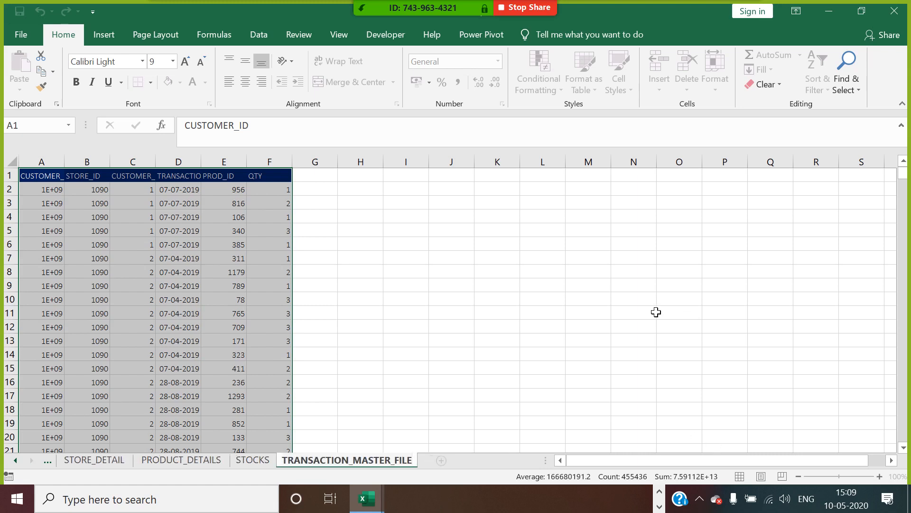
Fit the width of the CUSTOMER_NUM column to its contents in TRANSACTION_MASTER_FILE
{"action": "left_click", "coordinate": [451, 312]}
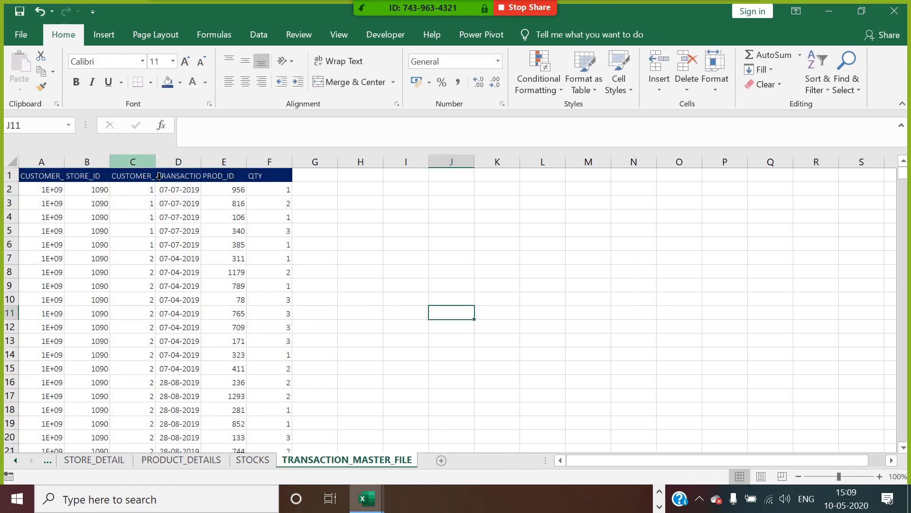
{"action": "double_click", "coordinate": [155, 162]}
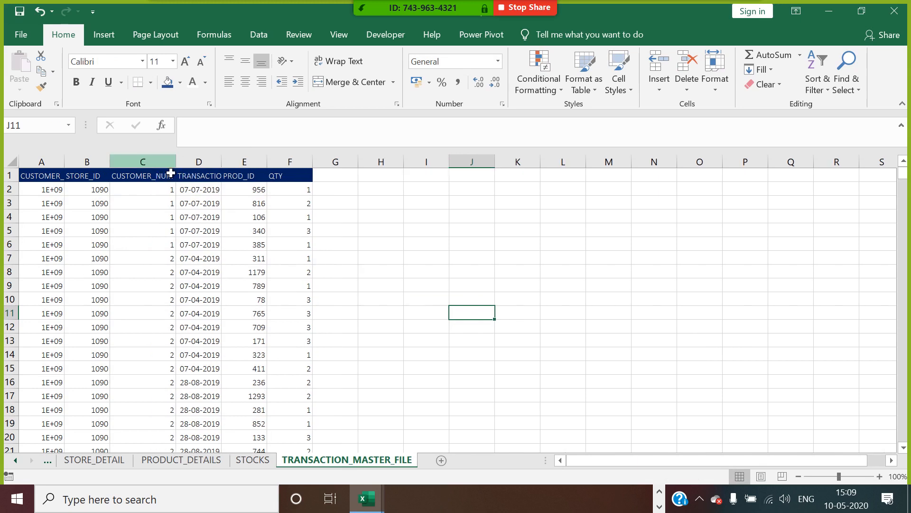
Fit the width of the CUSTOMER_ID column to its contents in TRANSACTION_MASTER_FILE
{"action": "left_click", "coordinate": [161, 176]}
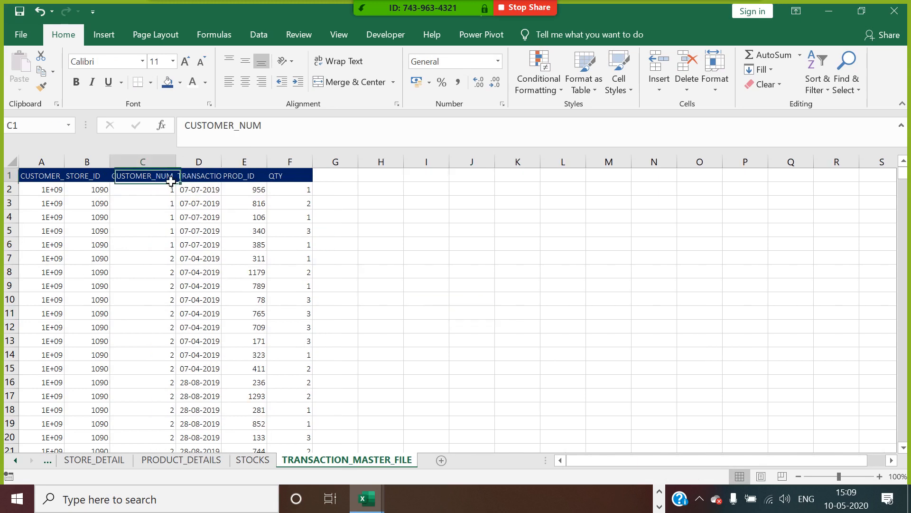
{"action": "double_click", "coordinate": [65, 162]}
{"action": "left_click", "coordinate": [67, 175]}
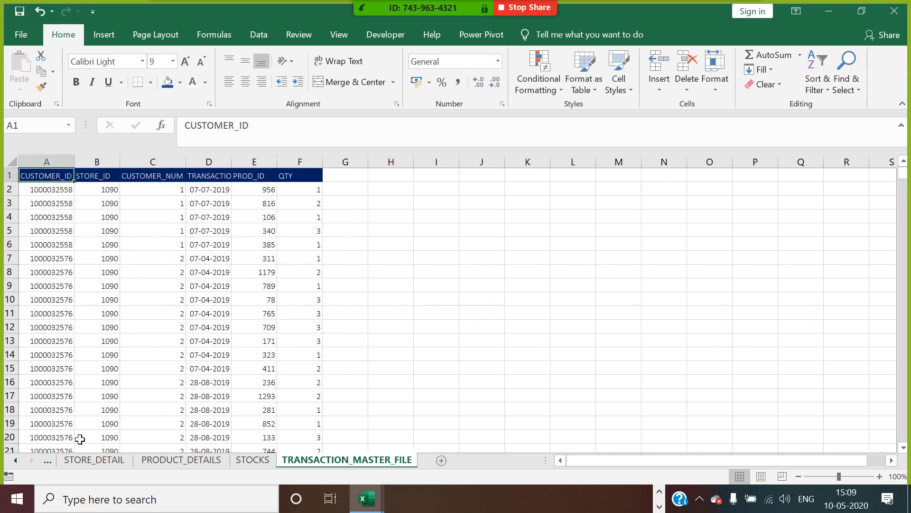
Copy the CUSTOMER_NAME, DOB and GENDER headers from the CUSTOMER_DETAILS sheet
{"action": "left_click", "coordinate": [19, 459]}
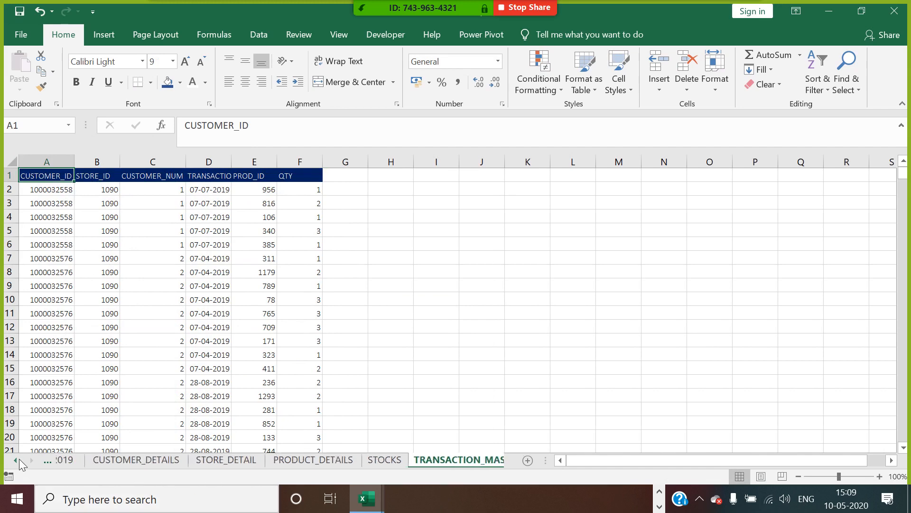
{"action": "left_click", "coordinate": [19, 460]}
{"action": "left_click", "coordinate": [256, 465]}
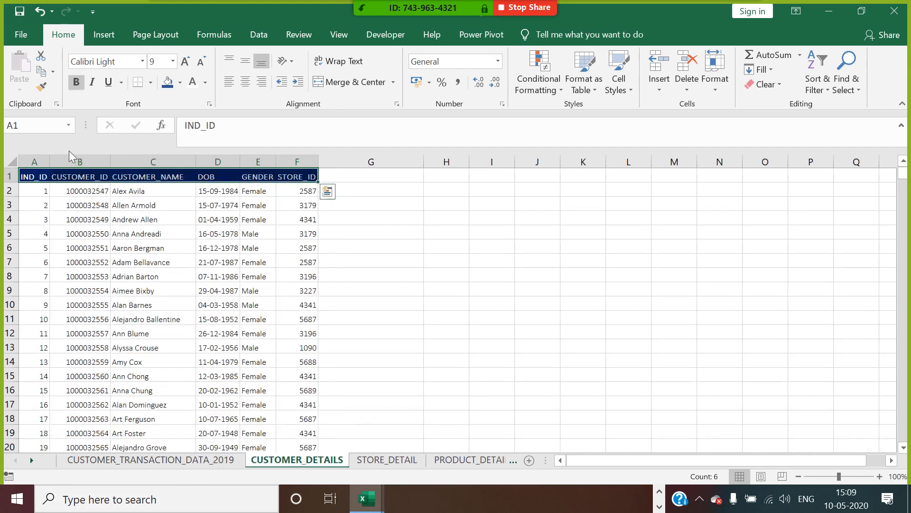
{"action": "left_click", "coordinate": [109, 196]}
{"action": "left_click_drag", "start_coordinate": [128, 179], "coordinate": [308, 179]}
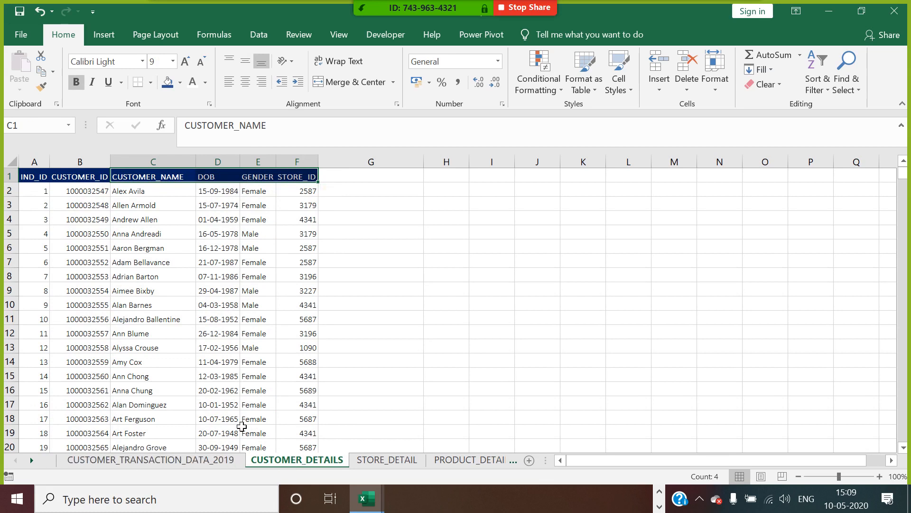
{"action": "left_click", "coordinate": [258, 305]}
{"action": "left_click_drag", "start_coordinate": [134, 182], "coordinate": [252, 179]}
{"action": "key", "text": "ctrl+c"}
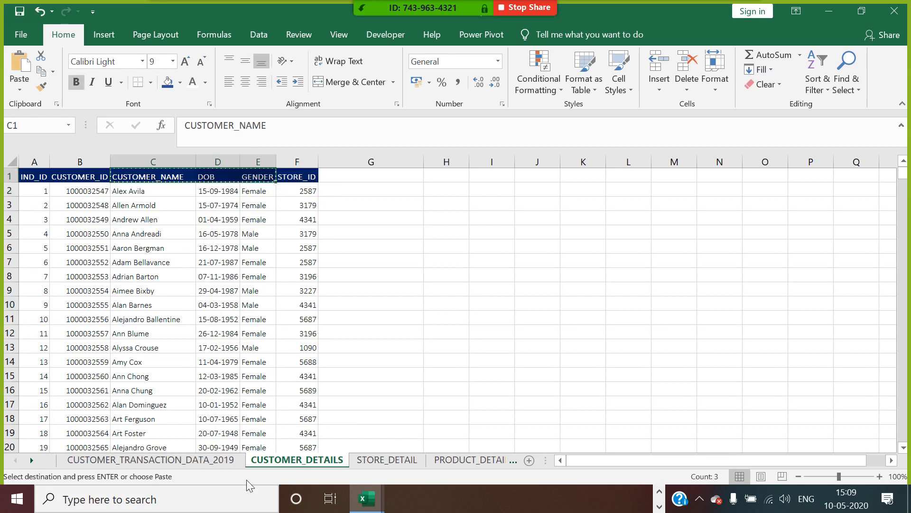
Paste the copied customer headers at G1 of TRANSACTION_MASTER_FILE, directly after QTY
{"action": "left_click", "coordinate": [31, 460]}
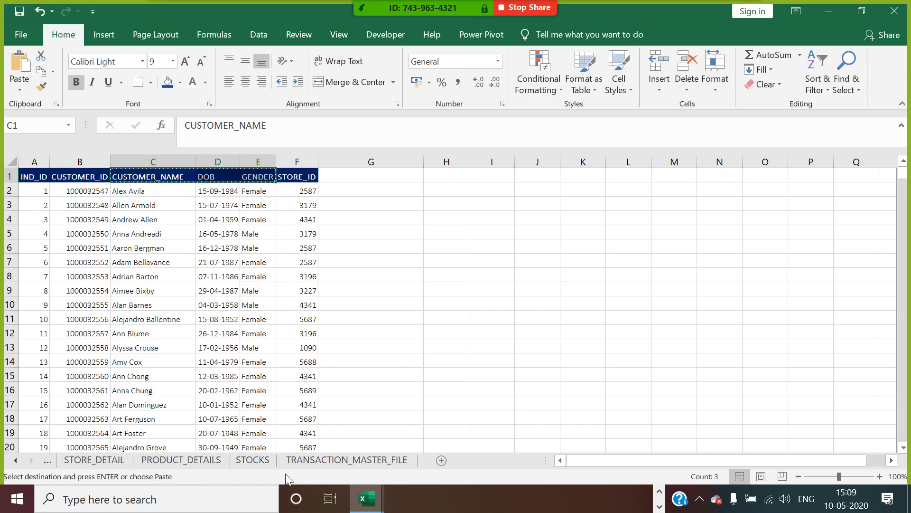
{"action": "left_click", "coordinate": [345, 460]}
{"action": "left_click", "coordinate": [347, 177]}
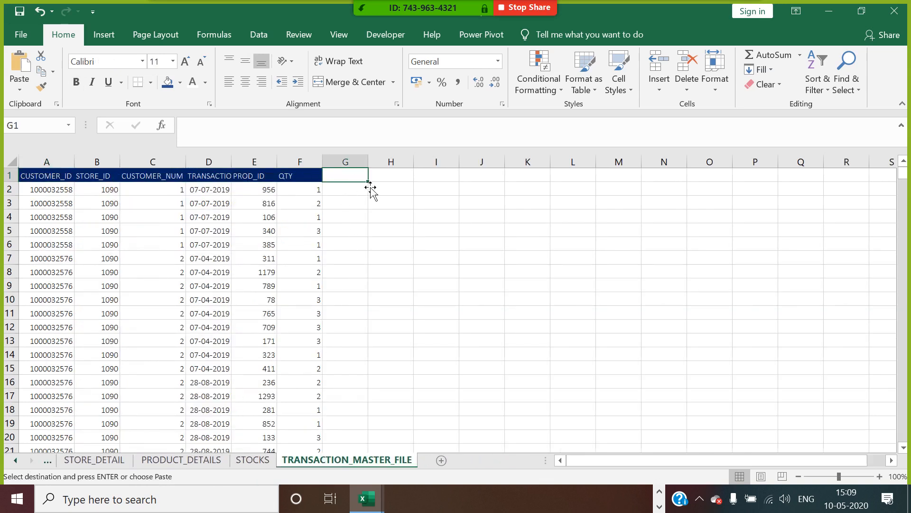
{"action": "key", "text": "ctrl+v"}
Move the CUSTOMER_NAME, DOB and GENDER columns between CUSTOMER_ID and STORE_ID by inserting them as cut cells
{"action": "left_click_drag", "start_coordinate": [351, 163], "coordinate": [423, 166]}
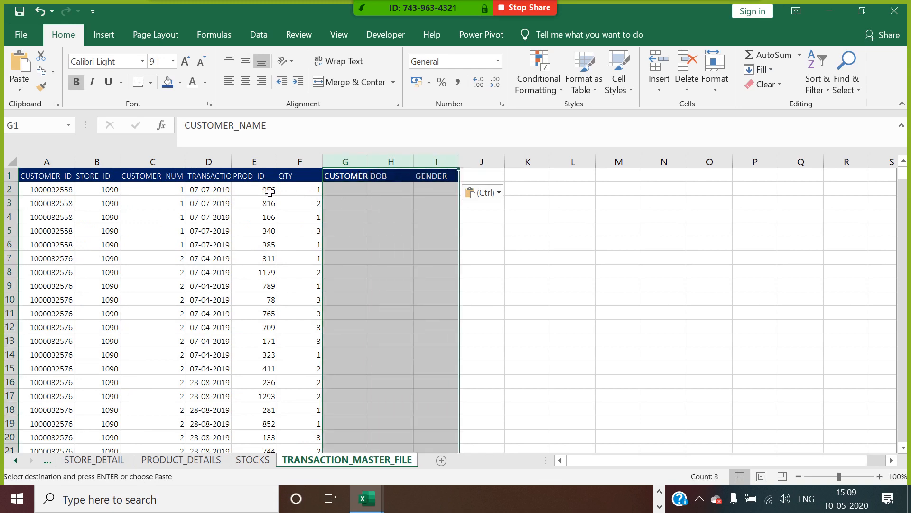
{"action": "right_click", "coordinate": [430, 162]}
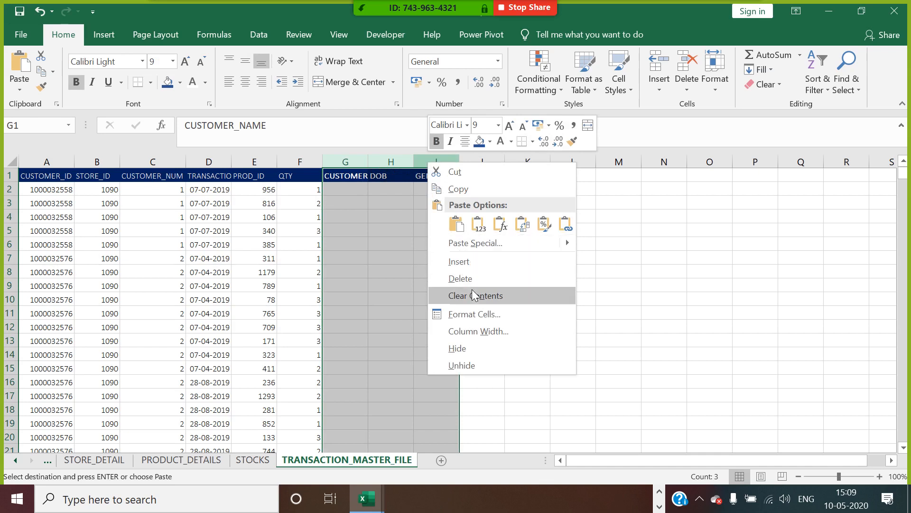
{"action": "left_click", "coordinate": [671, 252]}
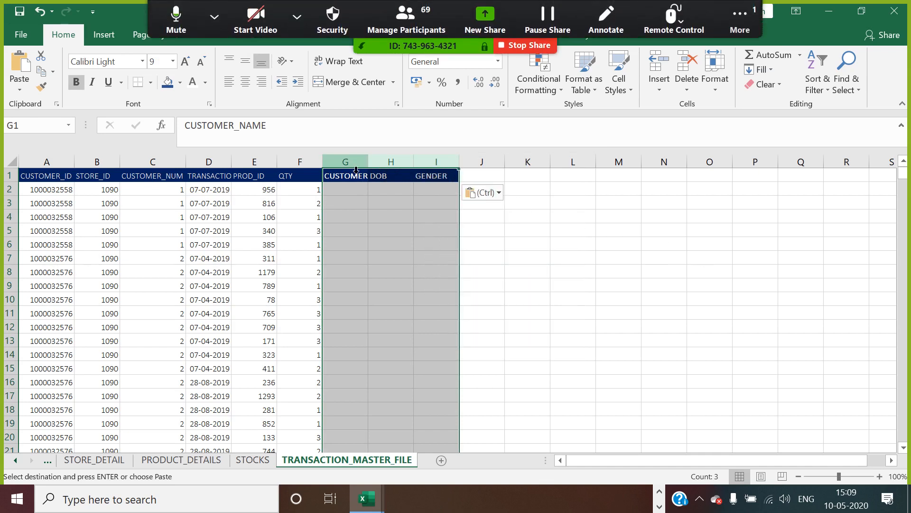
{"action": "left_click_drag", "start_coordinate": [354, 166], "coordinate": [449, 180]}
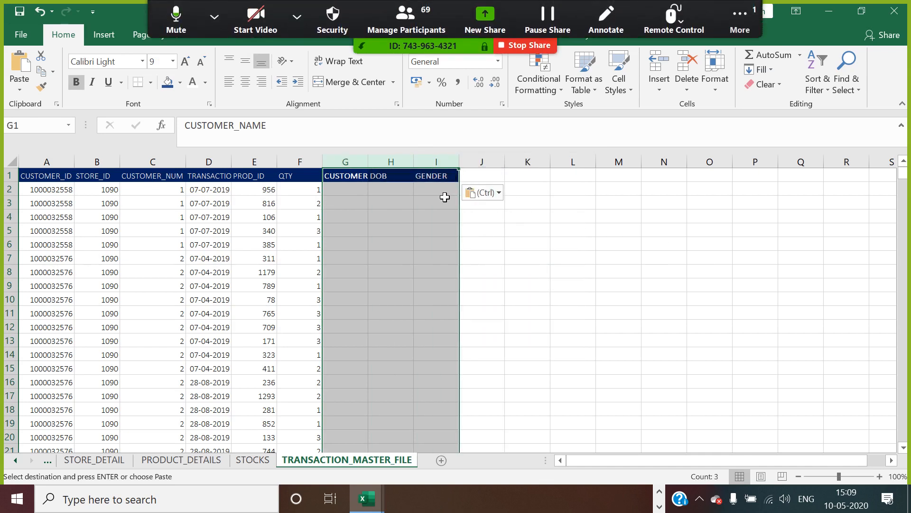
{"action": "key", "text": "ctrl+x"}
{"action": "left_click", "coordinate": [98, 164]}
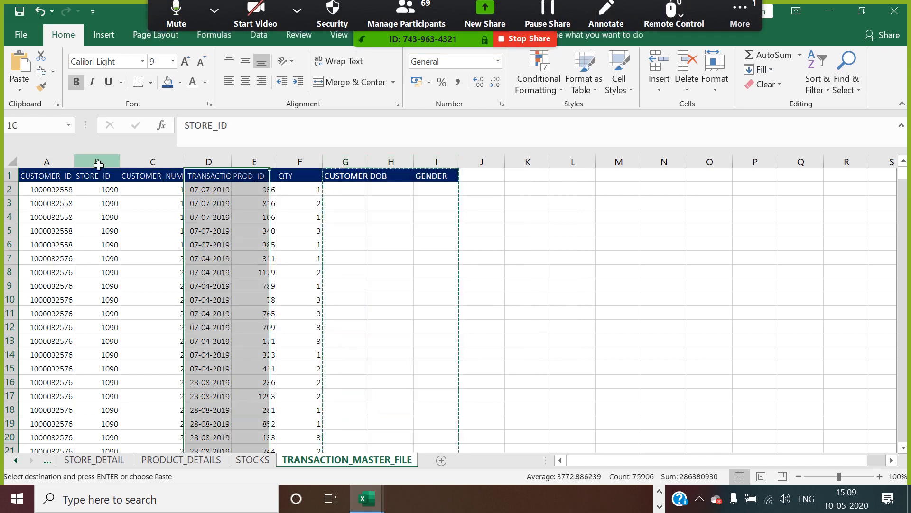
{"action": "right_click", "coordinate": [98, 164]}
{"action": "left_click", "coordinate": [141, 261]}
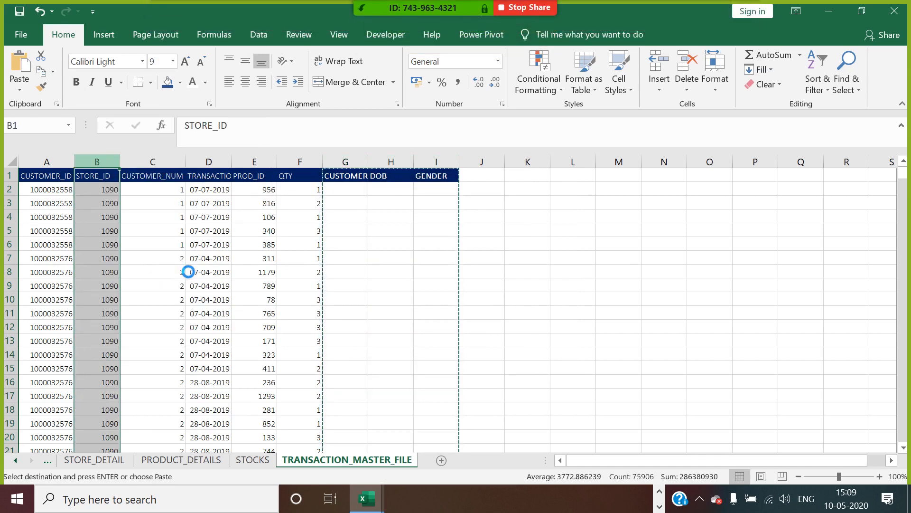
{"action": "left_click", "coordinate": [477, 285]}
Copy the SUPER_MARKET_NAME and LOCATION headers from STORE_DETAIL to J1 of TRANSACTION_MASTER_FILE
{"action": "left_click", "coordinate": [95, 459]}
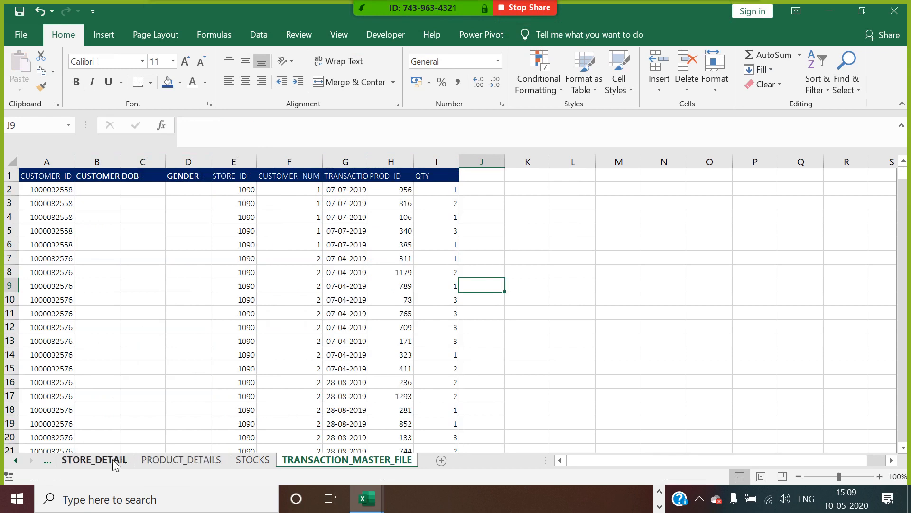
{"action": "left_click_drag", "start_coordinate": [122, 179], "coordinate": [230, 186]}
{"action": "key", "text": "ctrl+x"}
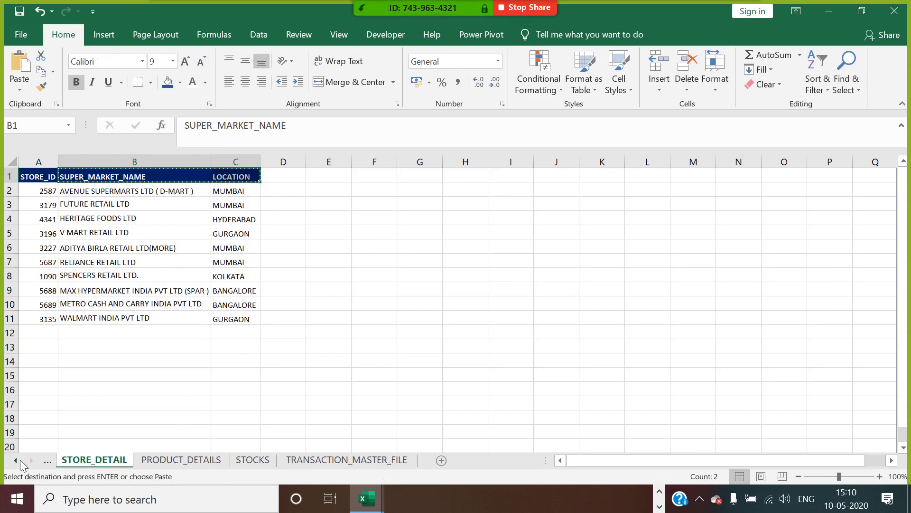
{"action": "left_click", "coordinate": [341, 460]}
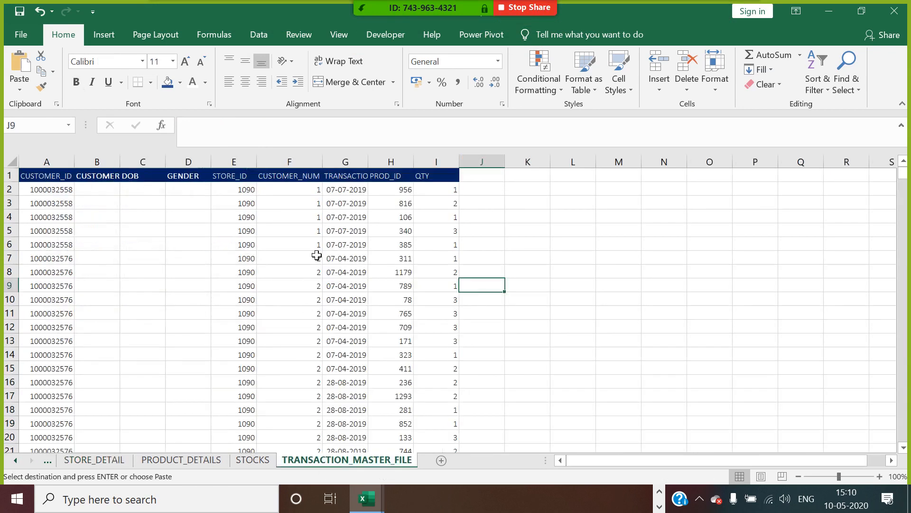
{"action": "left_click", "coordinate": [491, 181]}
{"action": "key", "text": "ctrl+v"}
Move the SUPER_MARKET_NAME and LOCATION columns between STORE_ID and CUSTOMER_NUM by inserting them as cut cells
{"action": "left_click_drag", "start_coordinate": [482, 162], "coordinate": [528, 172]}
{"action": "key", "text": "ctrl+c"}
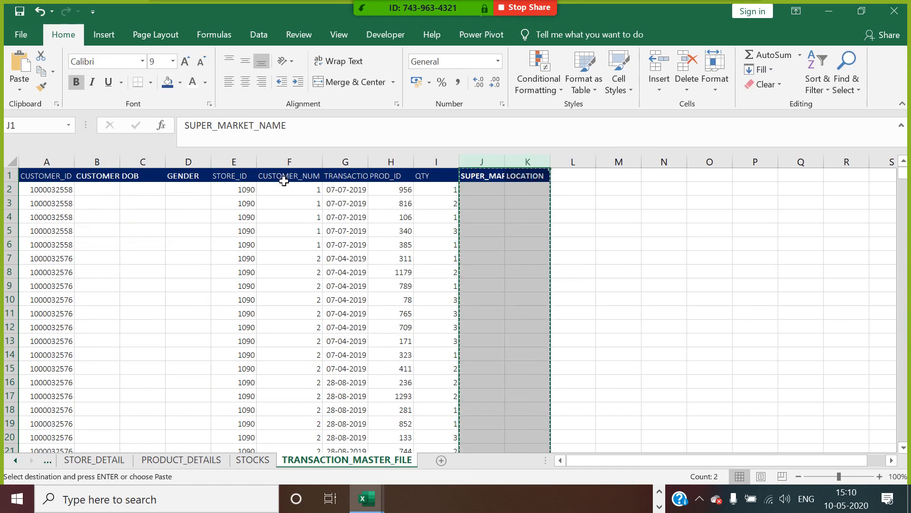
{"action": "left_click", "coordinate": [287, 174]}
{"action": "right_click", "coordinate": [287, 174]}
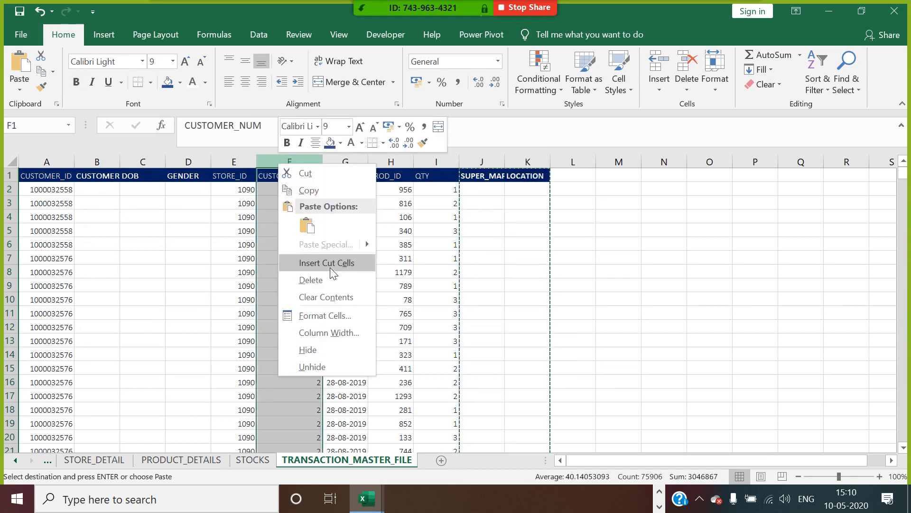
{"action": "left_click", "coordinate": [330, 264]}
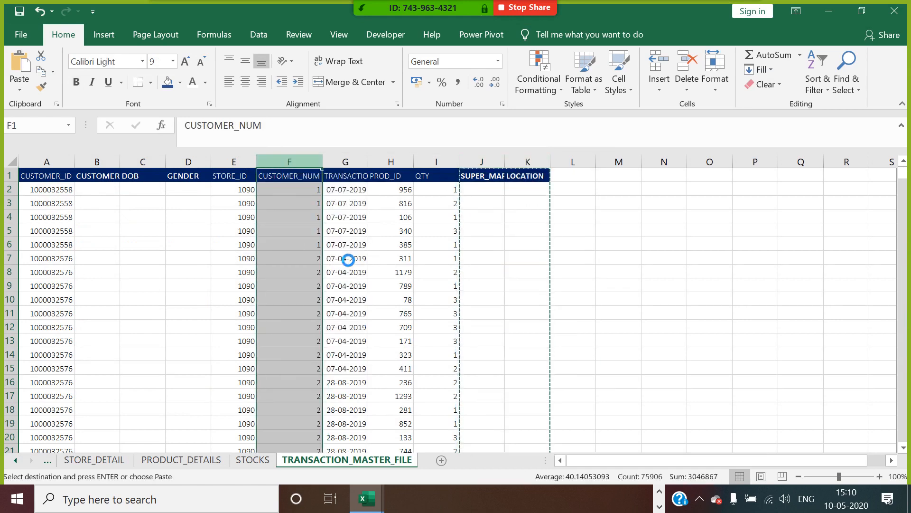
{"action": "left_click", "coordinate": [658, 249]}
Copy the headers from PROD_NAME through ACTUAL_PRICE in PRODUCT_DETAILS to L1 of TRANSACTION_MASTER_FILE
{"action": "left_click", "coordinate": [181, 460]}
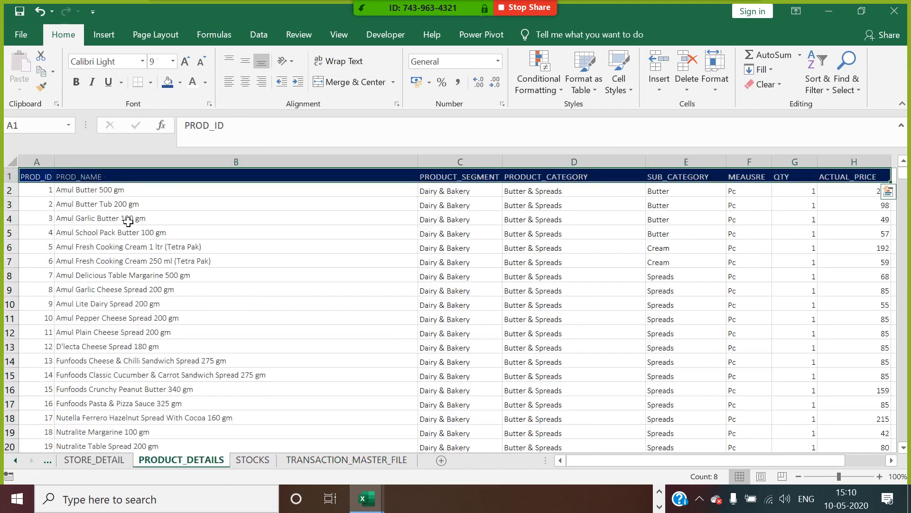
{"action": "left_click", "coordinate": [120, 178]}
{"action": "left_click_drag", "start_coordinate": [162, 176], "coordinate": [492, 177]}
{"action": "key", "text": "ctrl+c"}
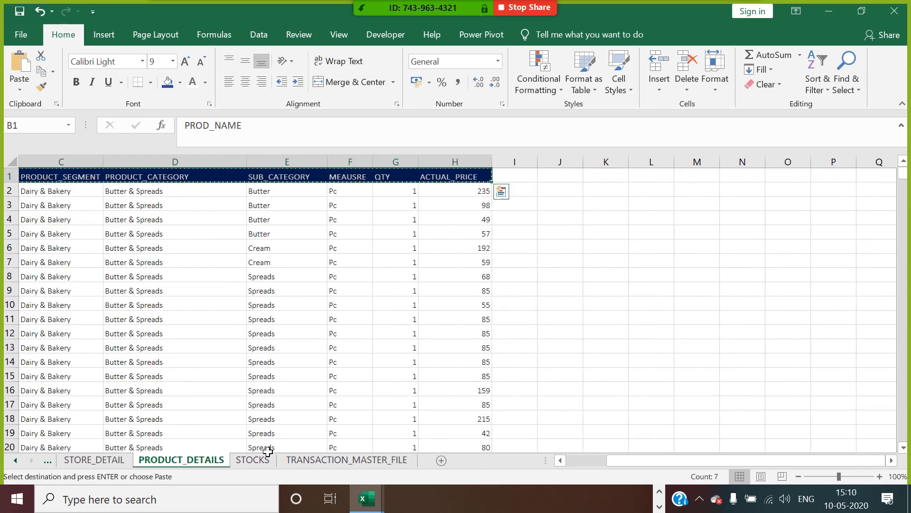
{"action": "left_click", "coordinate": [306, 463]}
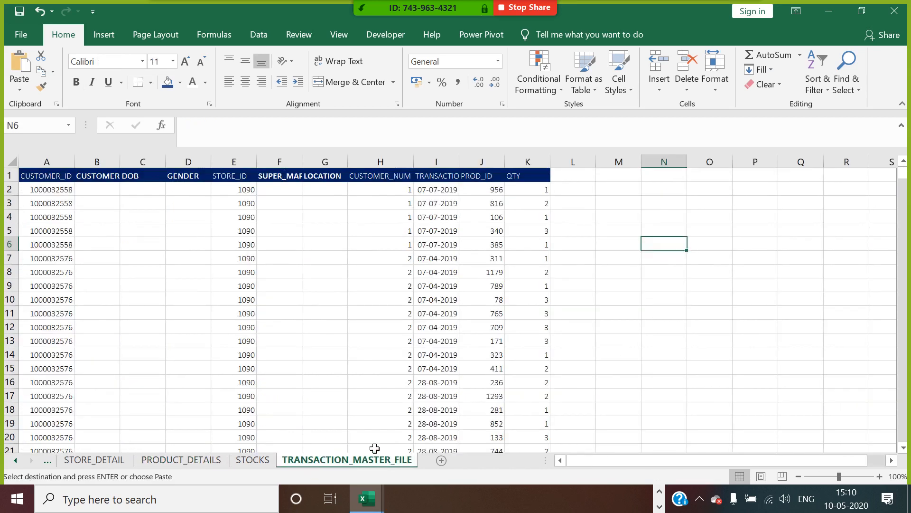
{"action": "left_click", "coordinate": [583, 180]}
{"action": "key", "text": "ctrl+v"}
Move the PROD_NAME to ACTUAL_PRICE columns between PROD_ID and the transaction QTY column by inserting them as cut cells
{"action": "left_click", "coordinate": [583, 163]}
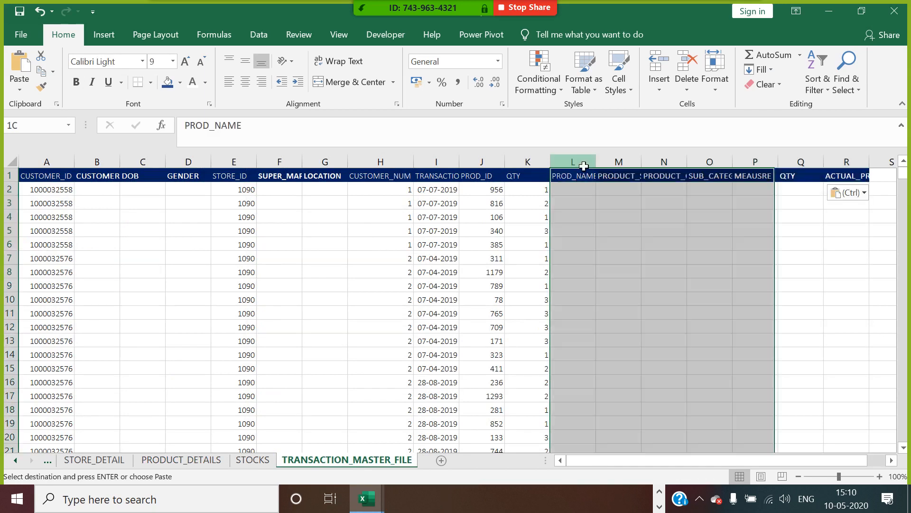
{"action": "left_click_drag", "start_coordinate": [584, 165], "coordinate": [849, 177]}
{"action": "key", "text": "ctrl+c"}
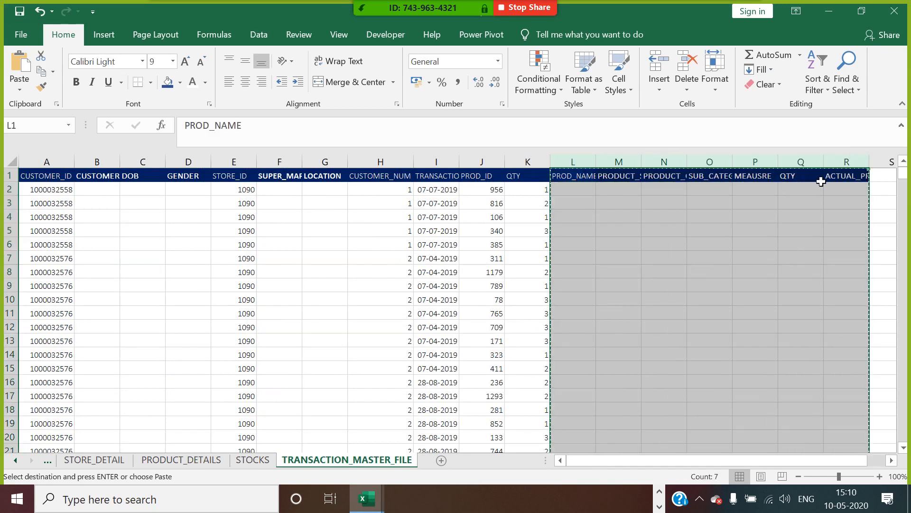
{"action": "right_click", "coordinate": [522, 163]}
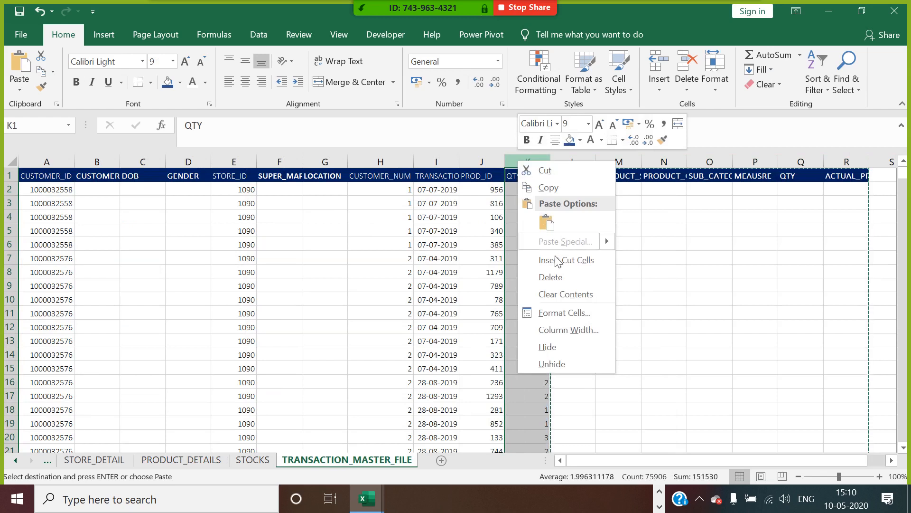
{"action": "left_click", "coordinate": [559, 264]}
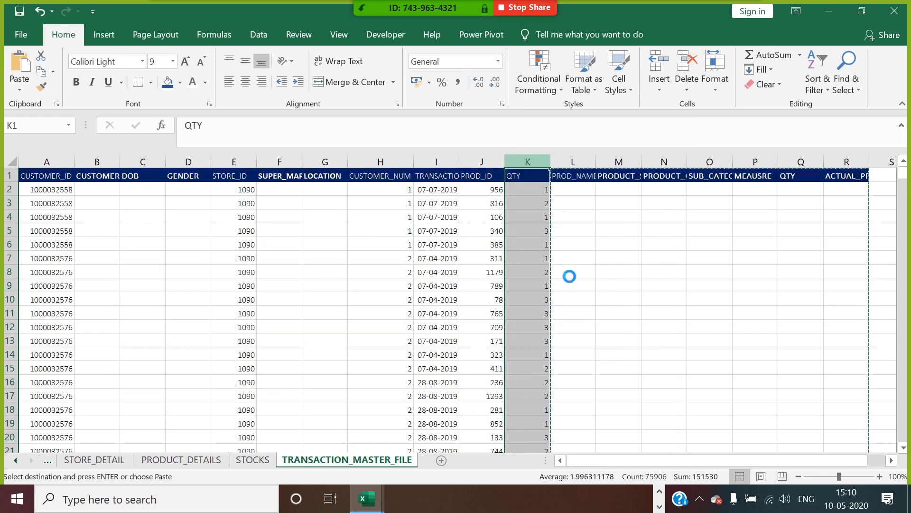
{"action": "left_click", "coordinate": [712, 261]}
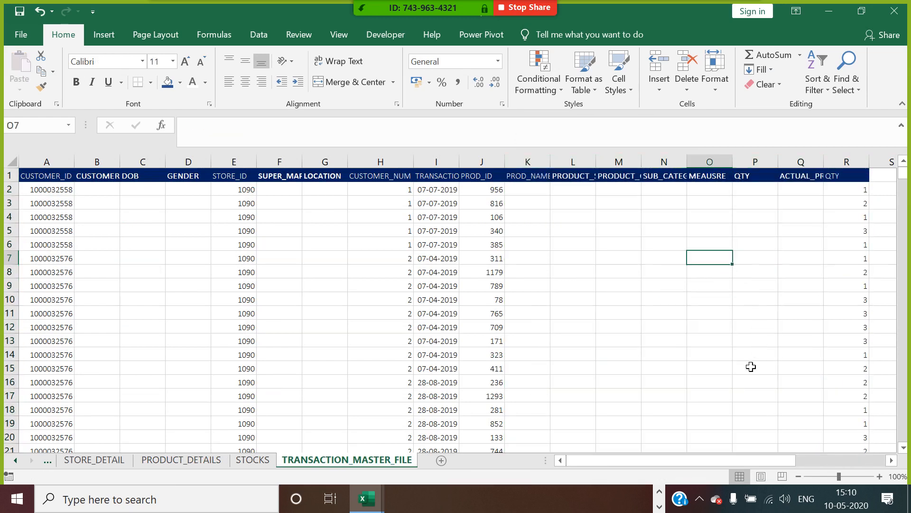
Copy the STOCK header from the STOCKS sheet to S1 of TRANSACTION_MASTER_FILE
{"action": "left_click", "coordinate": [254, 460]}
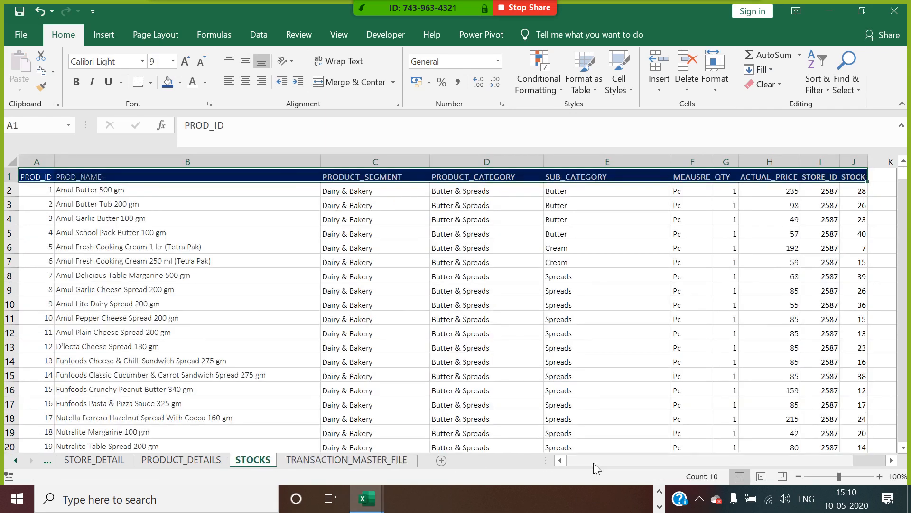
{"action": "left_click_drag", "start_coordinate": [594, 462], "coordinate": [714, 461]}
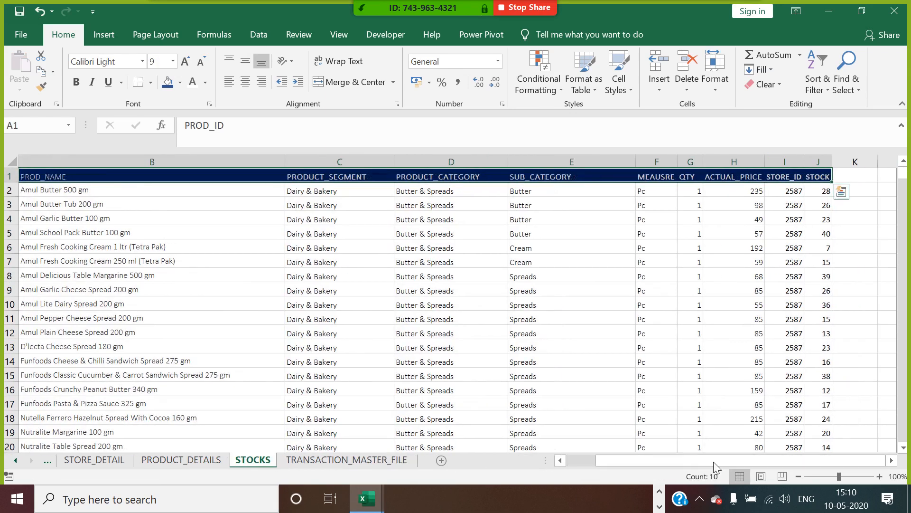
{"action": "left_click", "coordinate": [824, 178]}
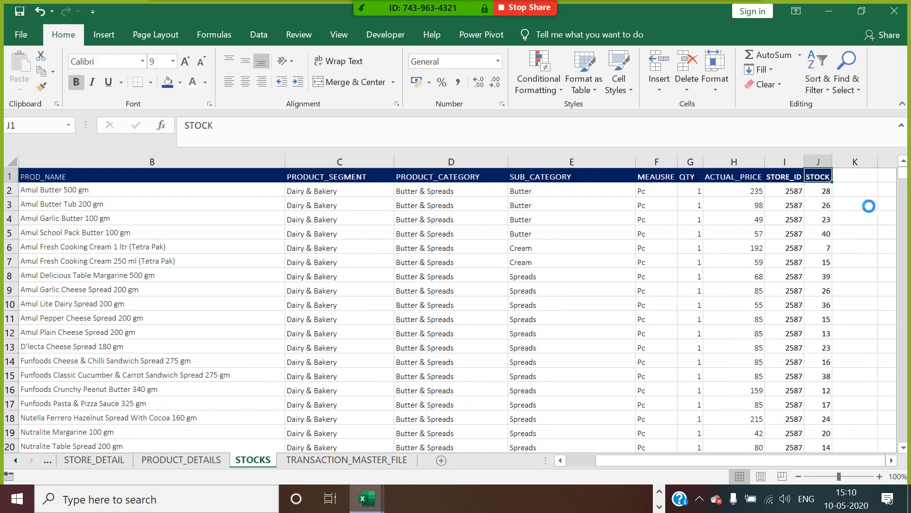
{"action": "key", "text": "ctrl+c"}
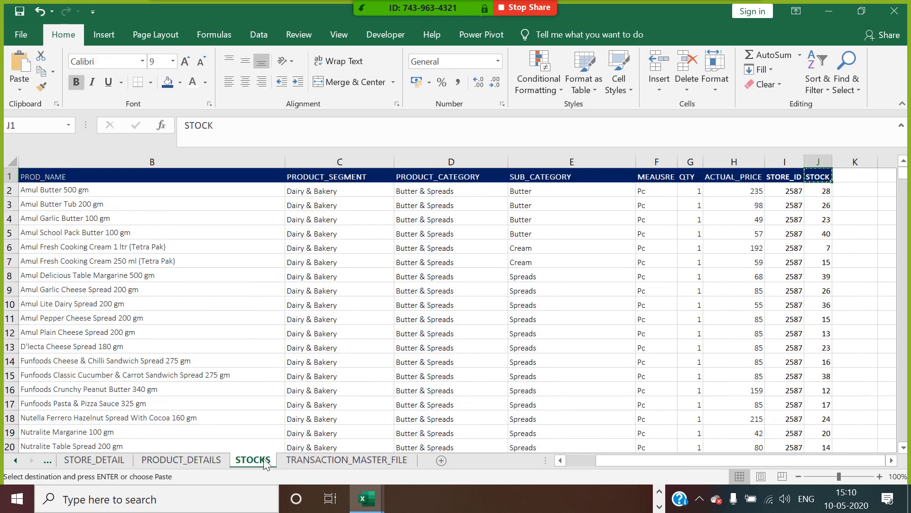
{"action": "left_click", "coordinate": [299, 458]}
{"action": "left_click", "coordinate": [893, 183]}
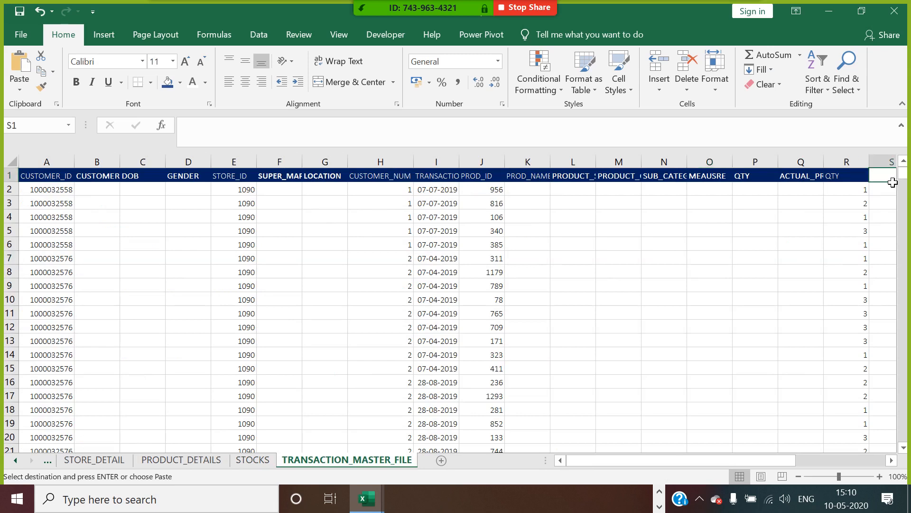
{"action": "key", "text": "ctrl+v"}
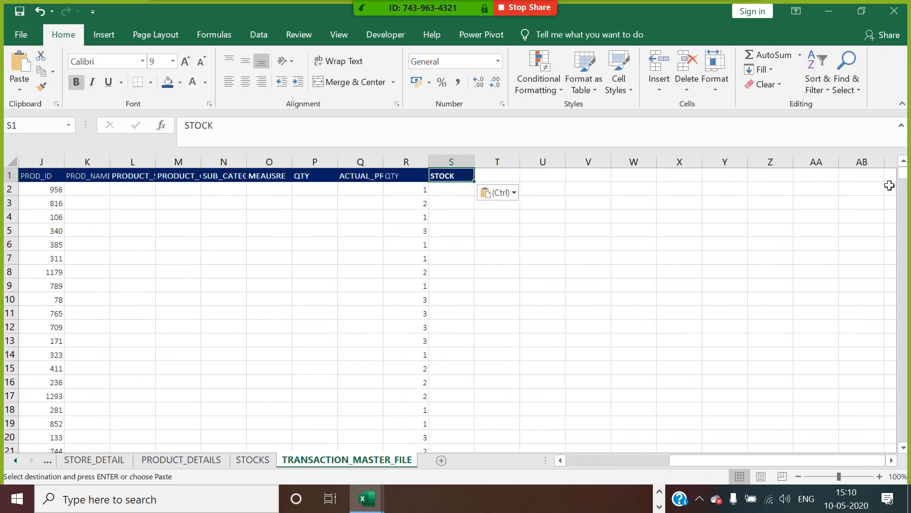
Move the STOCK column between ACTUAL_PRICE and the transaction QTY column by inserting it as cut cells
{"action": "left_click", "coordinate": [467, 174]}
{"action": "right_click", "coordinate": [458, 163]}
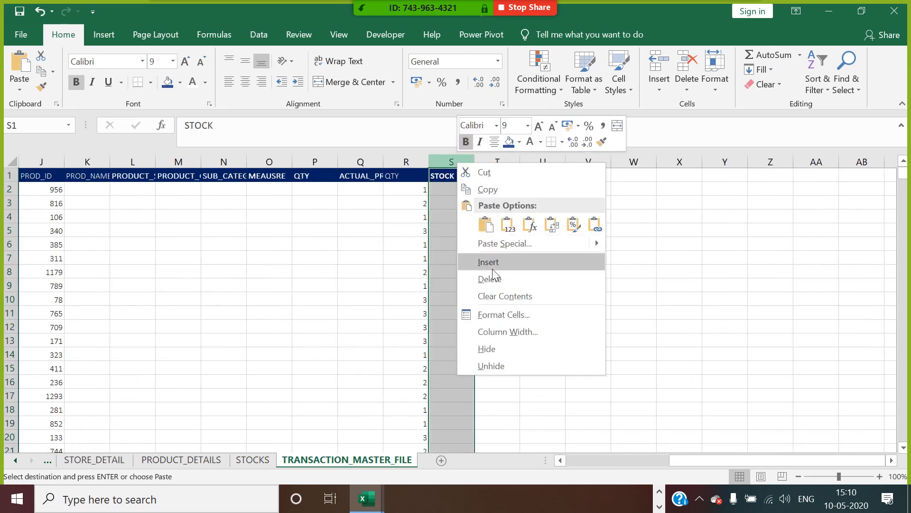
{"action": "left_click", "coordinate": [499, 172]}
{"action": "left_click", "coordinate": [401, 163]}
{"action": "right_click", "coordinate": [400, 164]}
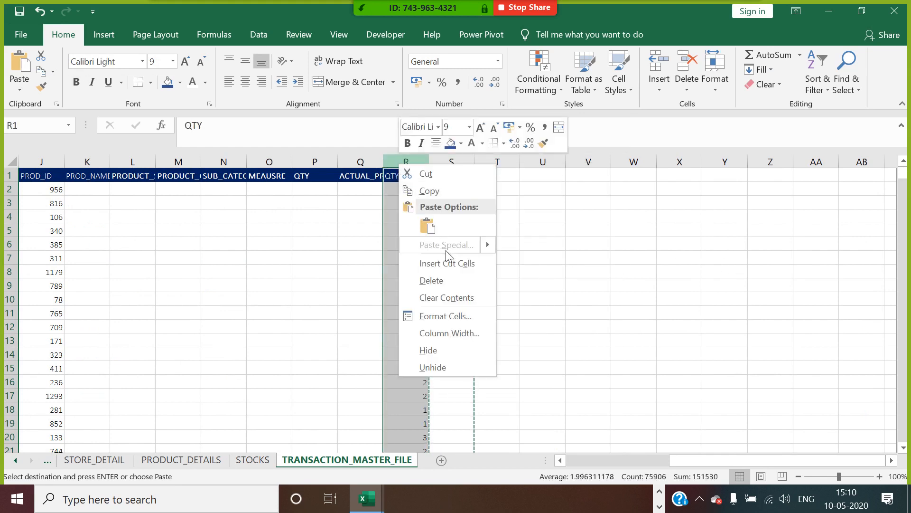
{"action": "left_click", "coordinate": [449, 264]}
{"action": "left_click", "coordinate": [455, 177]}
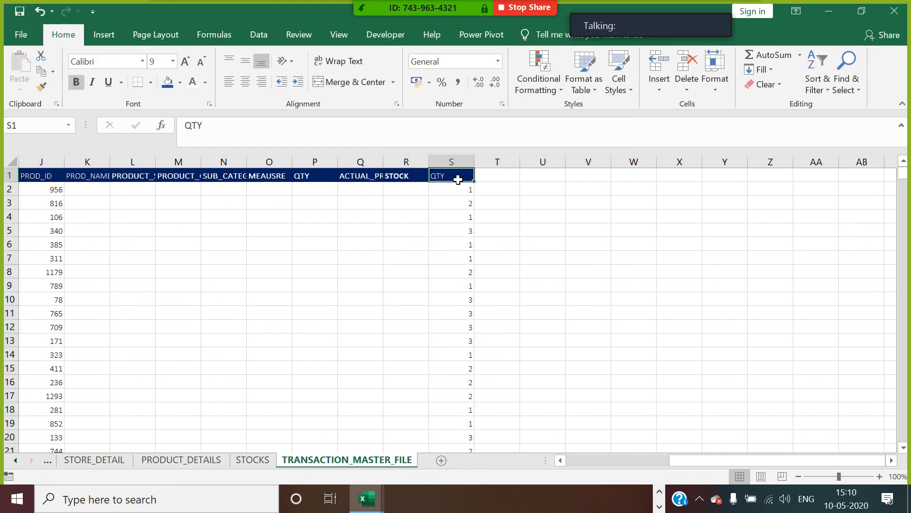
{"action": "left_click", "coordinate": [602, 257]}
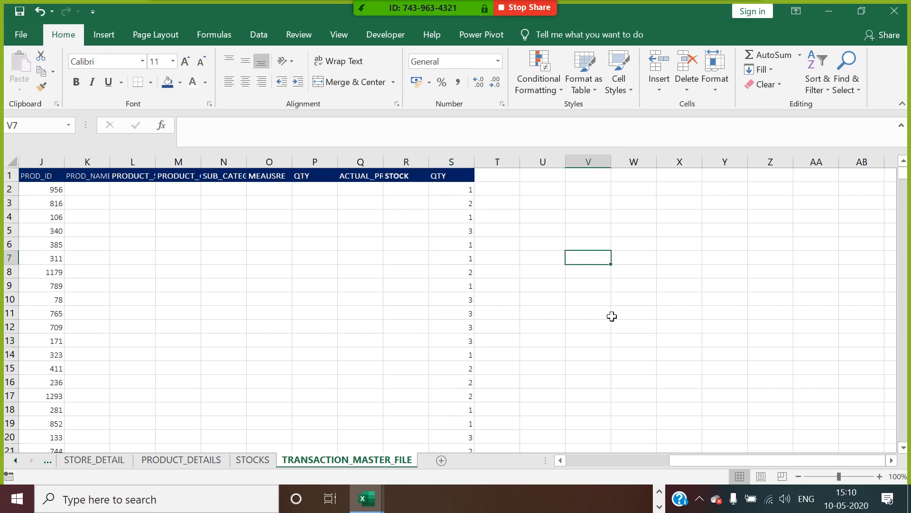
Autofit the width of all columns in TRANSACTION_MASTER_FILE
{"action": "left_click_drag", "start_coordinate": [756, 461], "coordinate": [608, 446]}
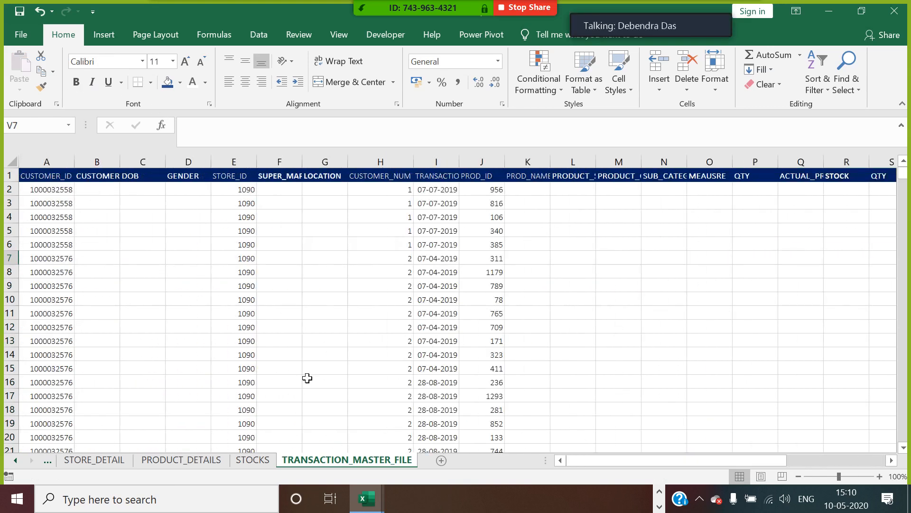
{"action": "left_click", "coordinate": [18, 167]}
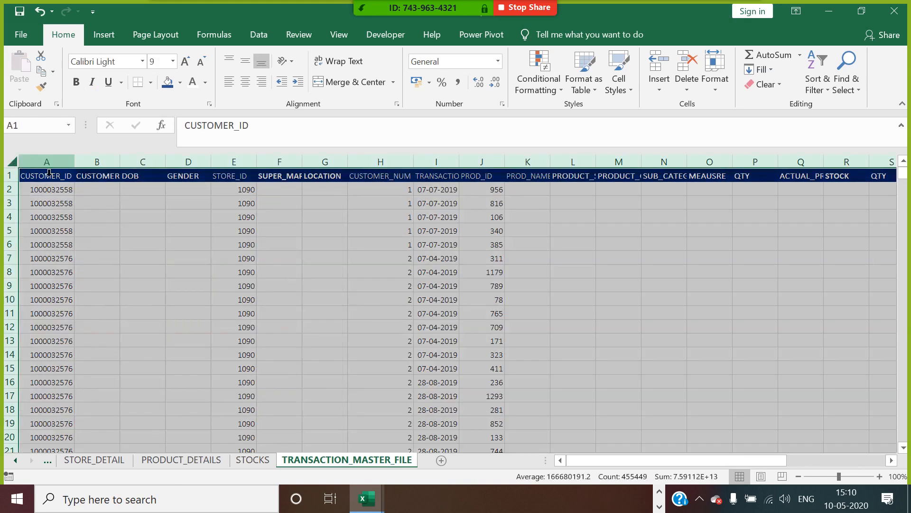
{"action": "double_click", "coordinate": [74, 162]}
Make the header row from CUSTOMER_ID through the last QTY column bold and refit all column widths to it
{"action": "left_click", "coordinate": [63, 180]}
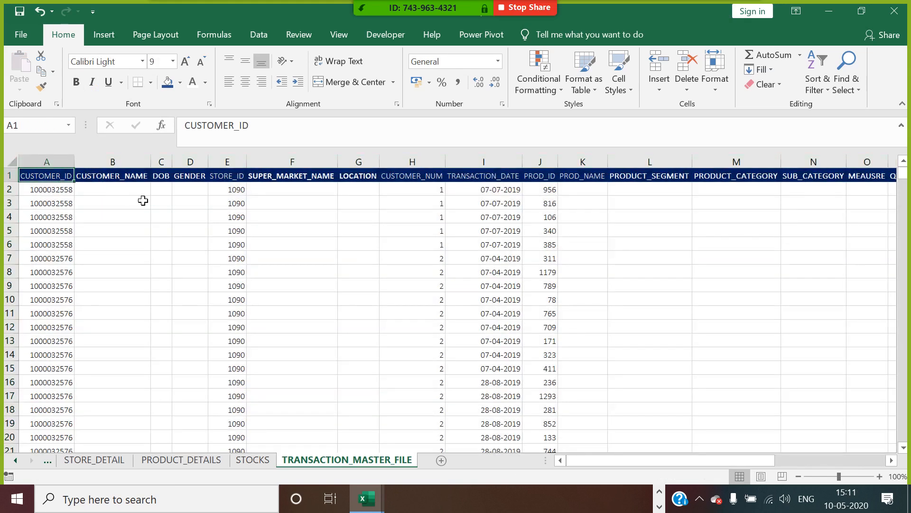
{"action": "key", "text": "ctrl+shift+Right"}
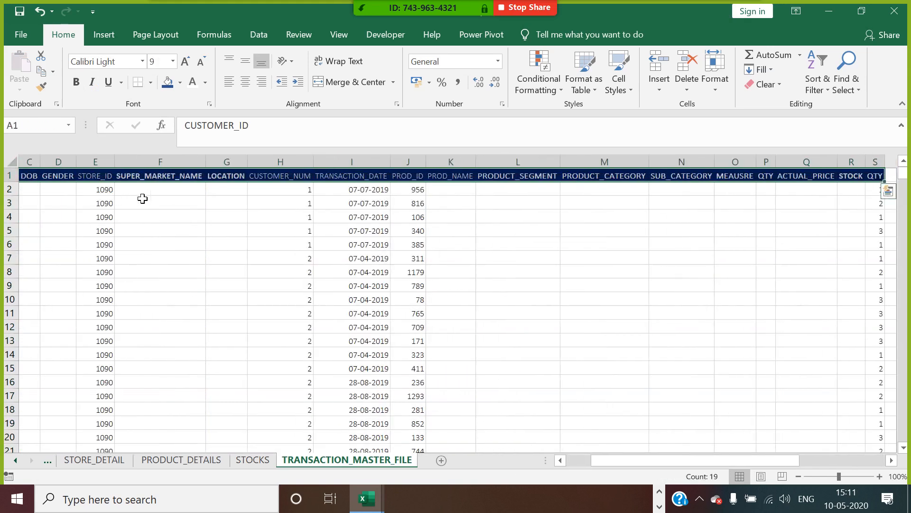
{"action": "left_click", "coordinate": [77, 82]}
{"action": "left_click", "coordinate": [204, 274]}
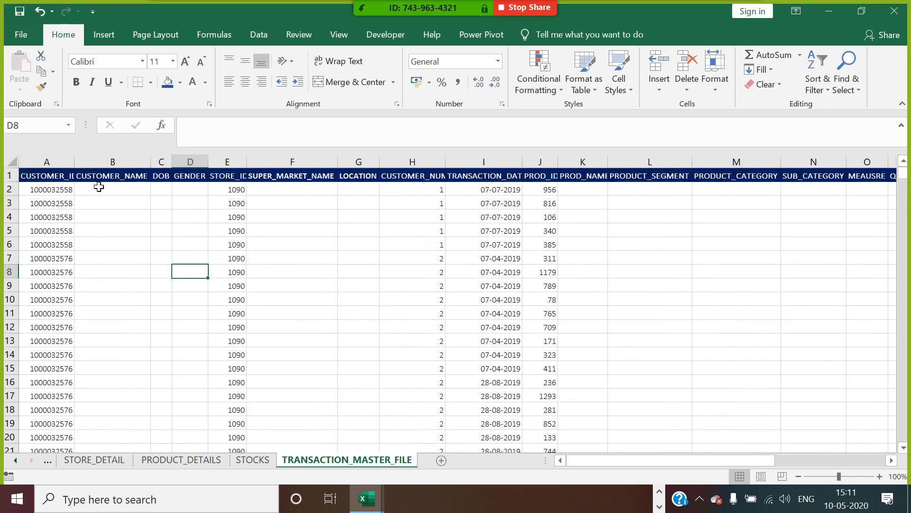
{"action": "left_click", "coordinate": [17, 164]}
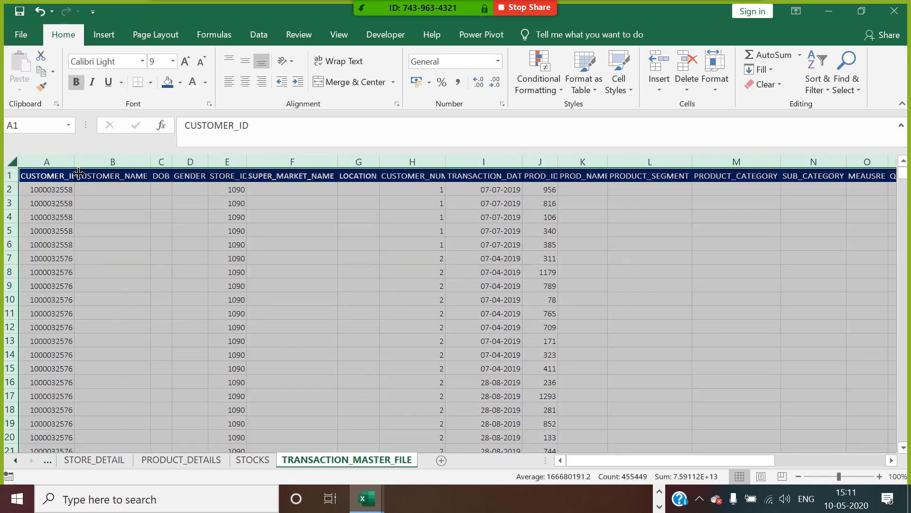
{"action": "double_click", "coordinate": [75, 162]}
{"action": "left_click", "coordinate": [121, 191]}
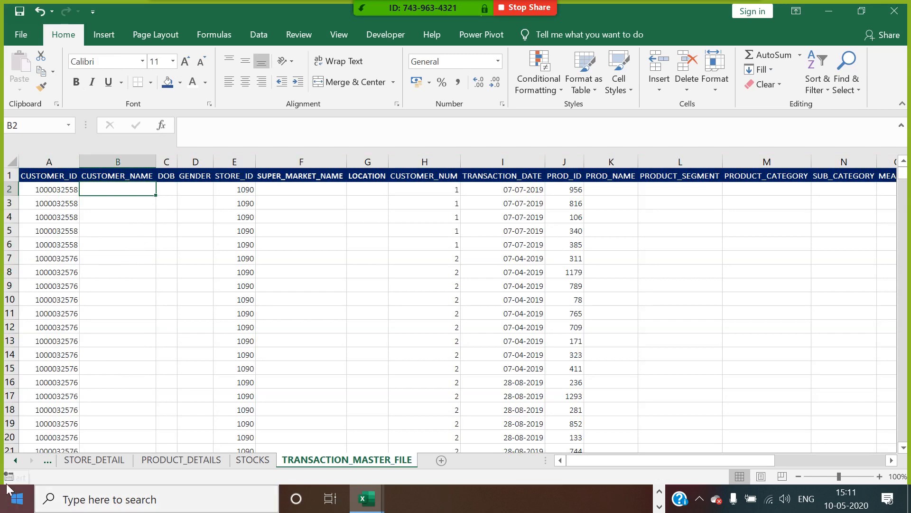
{"action": "left_click", "coordinate": [14, 459]}
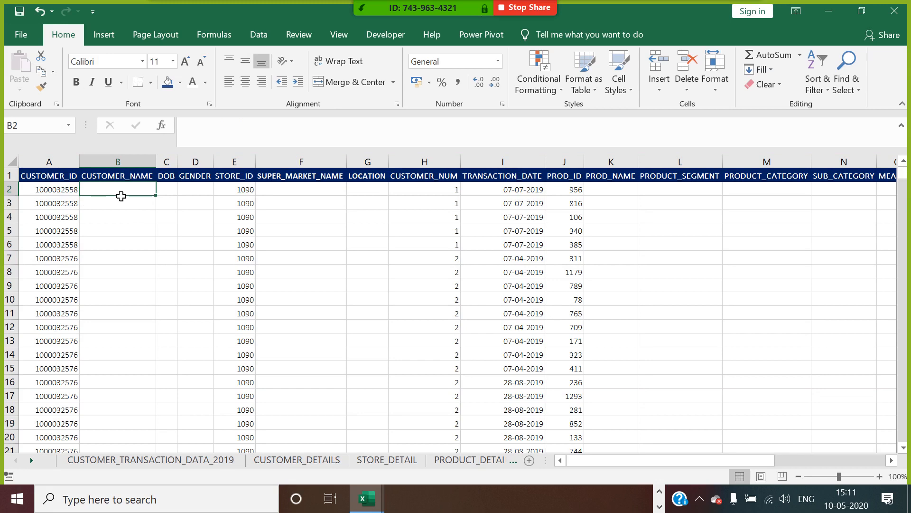
{"action": "type", "text": "=VL"}
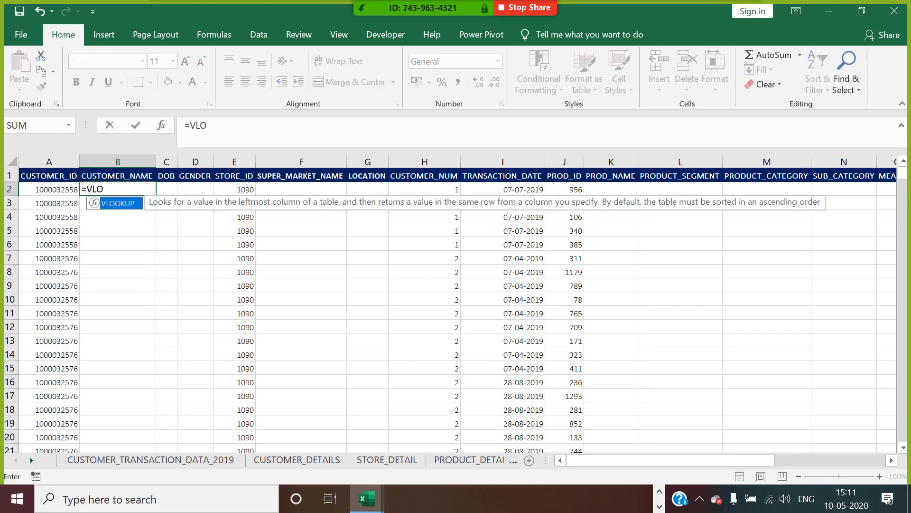
{"action": "type", "text": "O"}
{"action": "double_click", "coordinate": [113, 204]}
{"action": "left_click", "coordinate": [71, 191]}
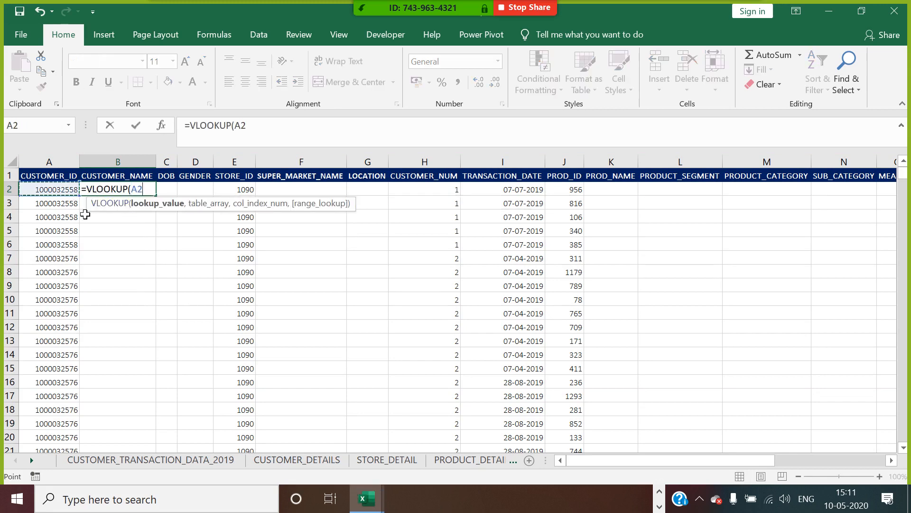
{"action": "type", "text": ","}
{"action": "left_click", "coordinate": [307, 459]}
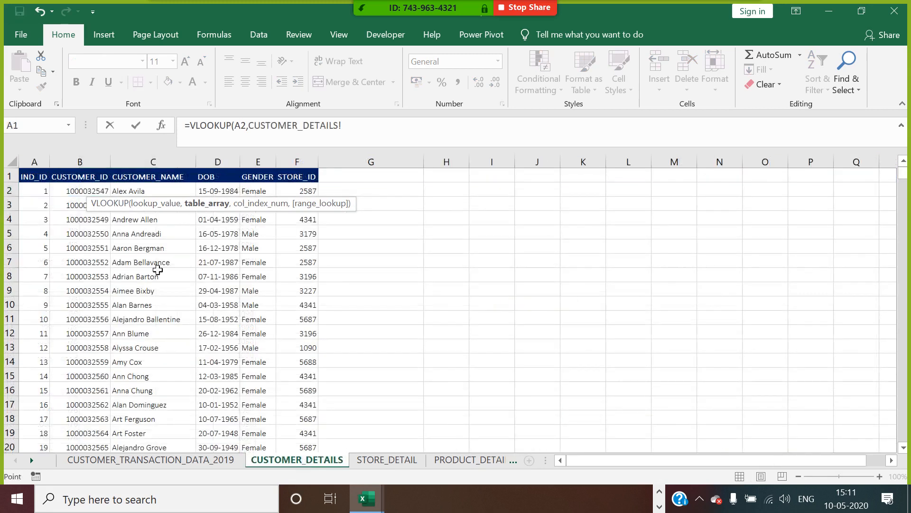
{"action": "left_click_drag", "start_coordinate": [97, 175], "coordinate": [322, 174]}
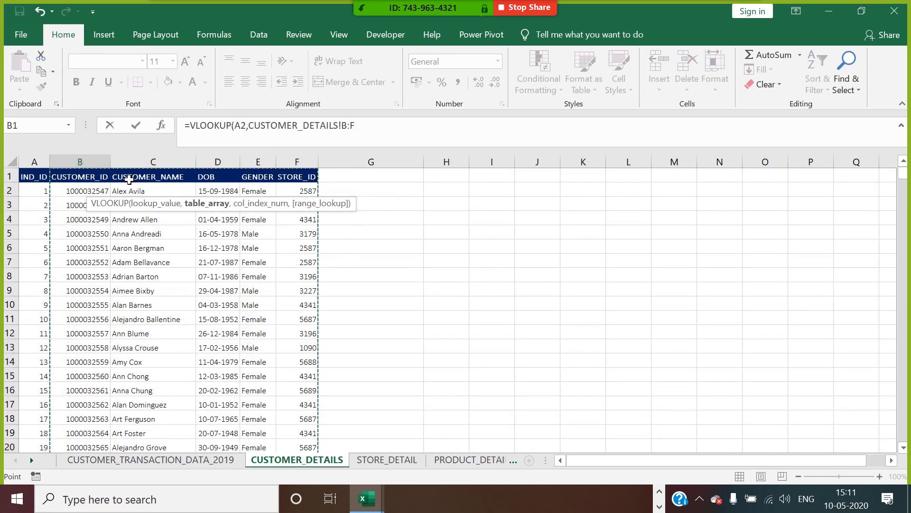
{"action": "type", "text": ","}
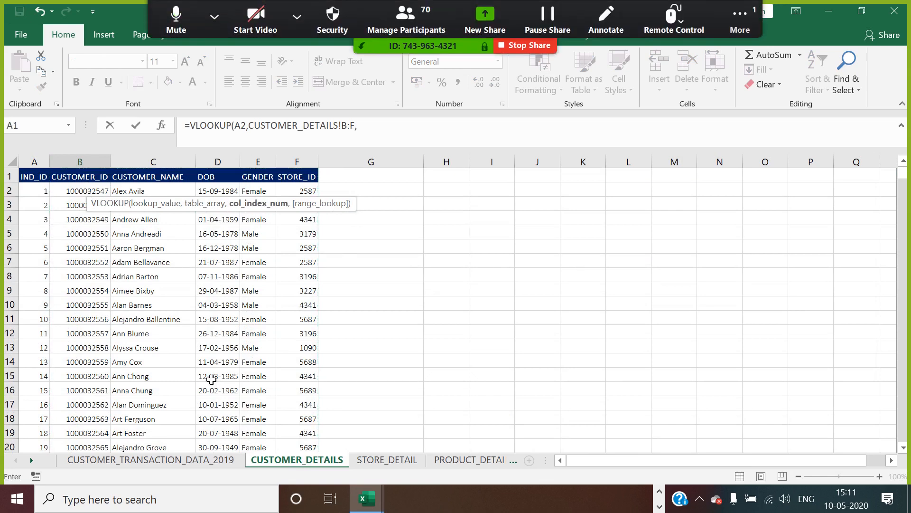
{"action": "type", "text": "MATCH("}
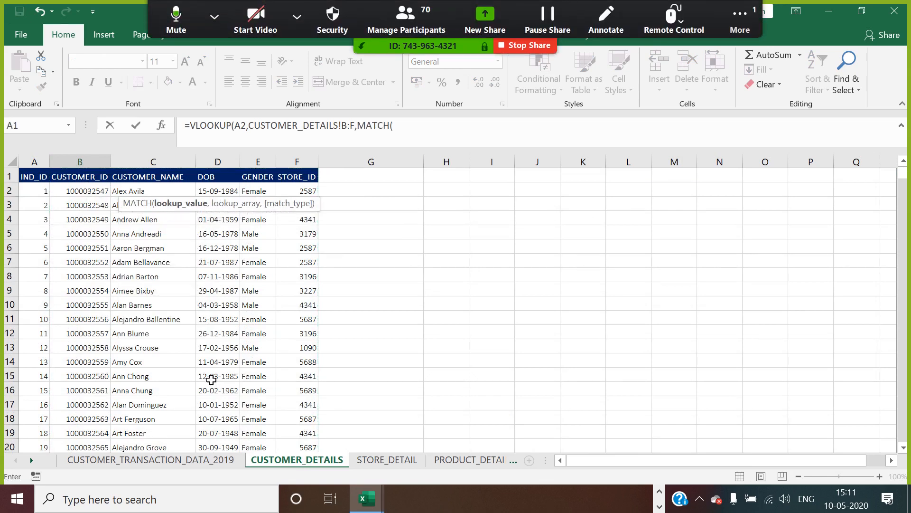
{"action": "left_click", "coordinate": [185, 464]}
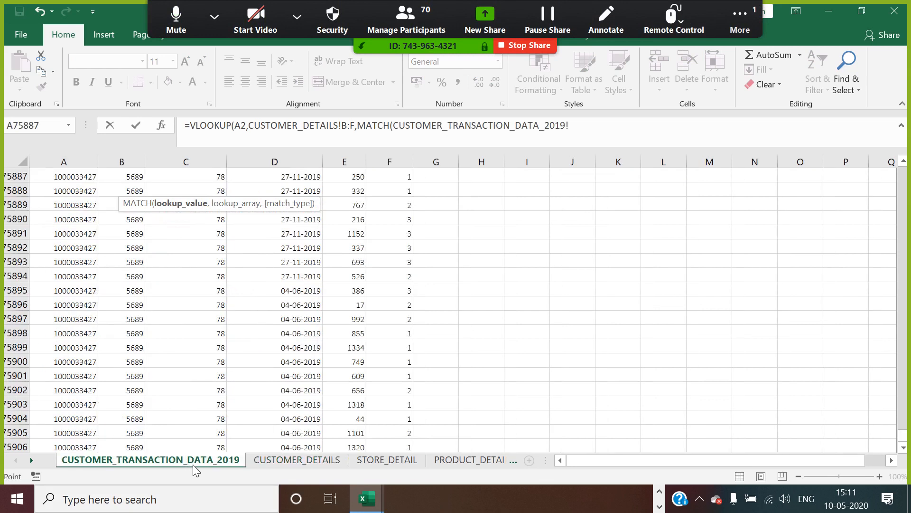
{"action": "left_click", "coordinate": [38, 459]}
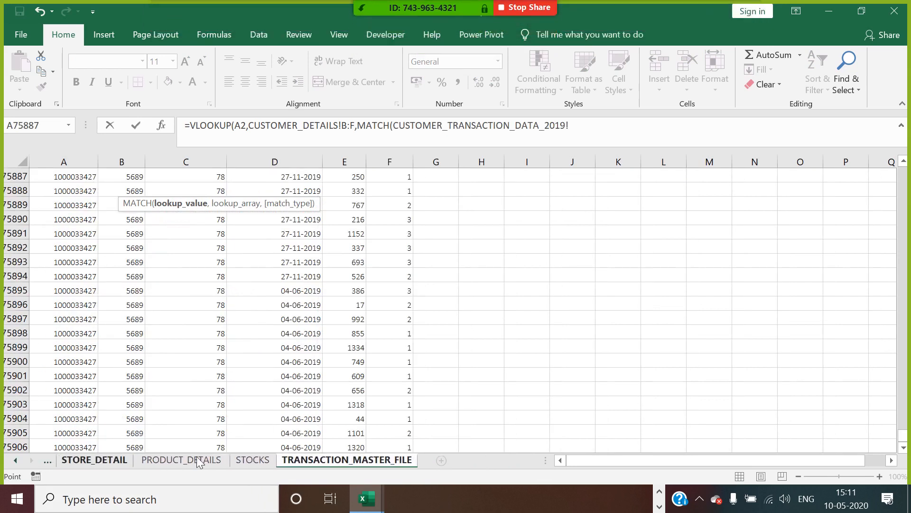
{"action": "scroll", "coordinate": [254, 231], "scroll_direction": "up", "scroll_amount": 19}
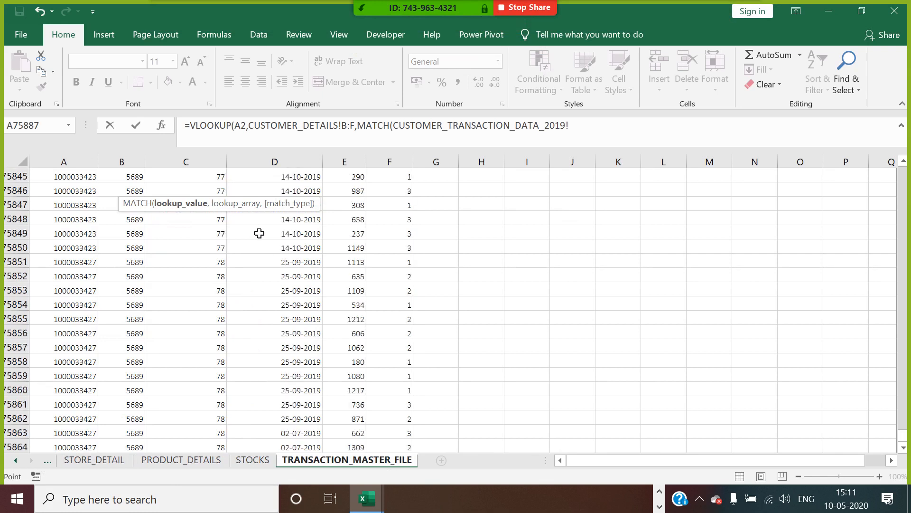
{"action": "left_click_drag", "start_coordinate": [905, 431], "coordinate": [910, 147]}
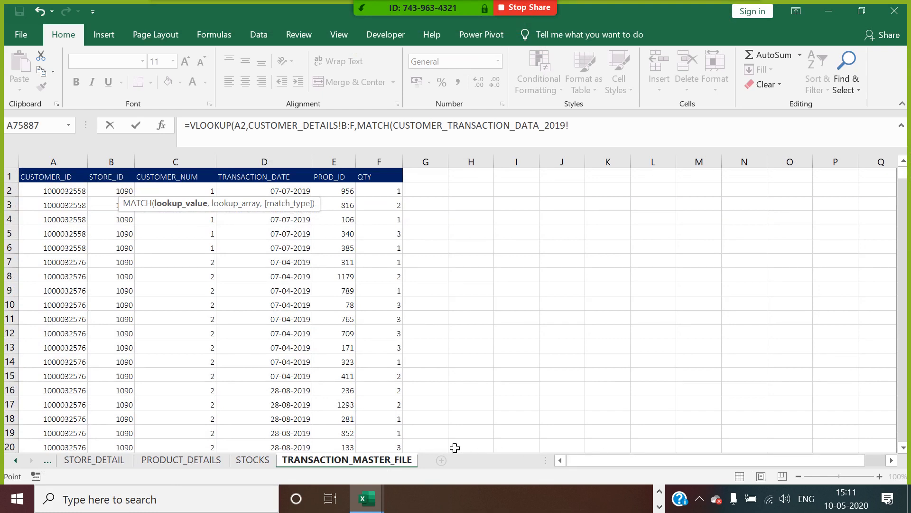
{"action": "key", "text": "Escape"}
{"action": "left_click", "coordinate": [480, 368]}
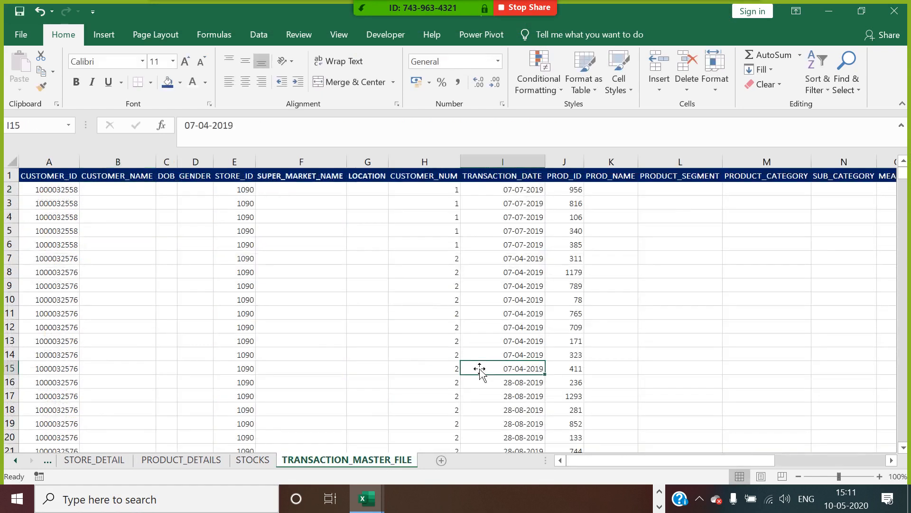
Begin a VLOOKUP formula in B2 of TRANSACTION_MASTER_FILE with A2 as lookup value and CUSTOMER_DETAILS columns B:F as table array
{"action": "left_click", "coordinate": [100, 191]}
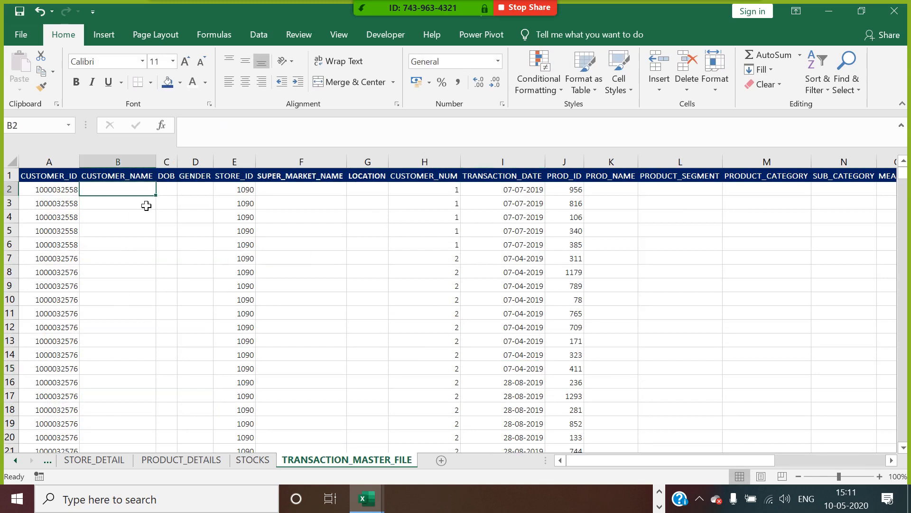
{"action": "type", "text": "=VLO"}
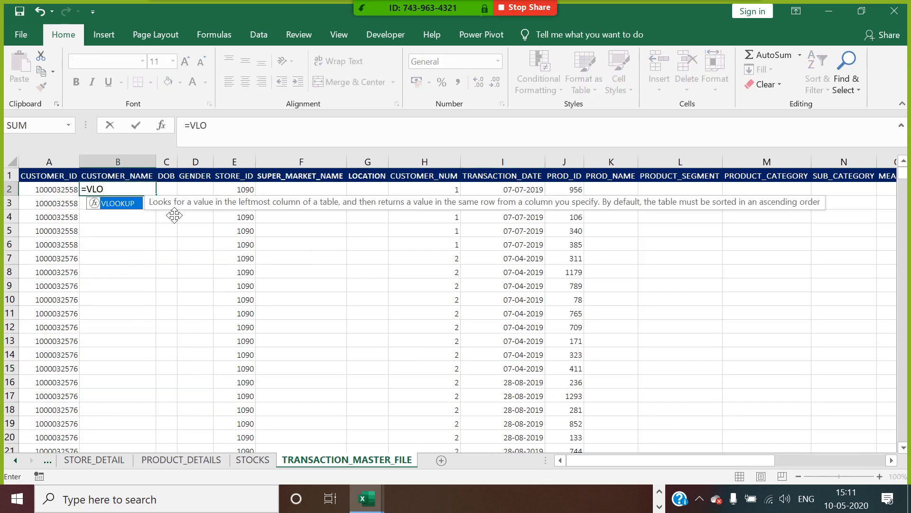
{"action": "double_click", "coordinate": [121, 205]}
{"action": "left_click", "coordinate": [72, 192]}
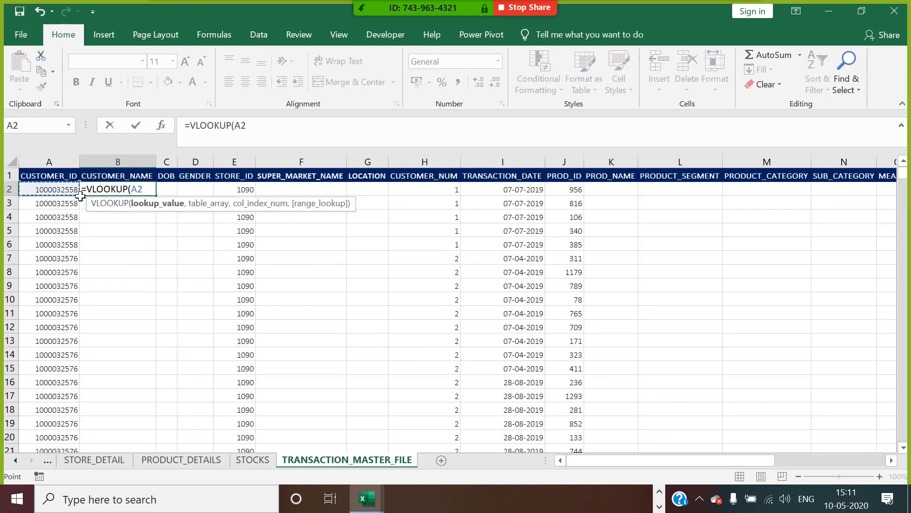
{"action": "type", "text": ","}
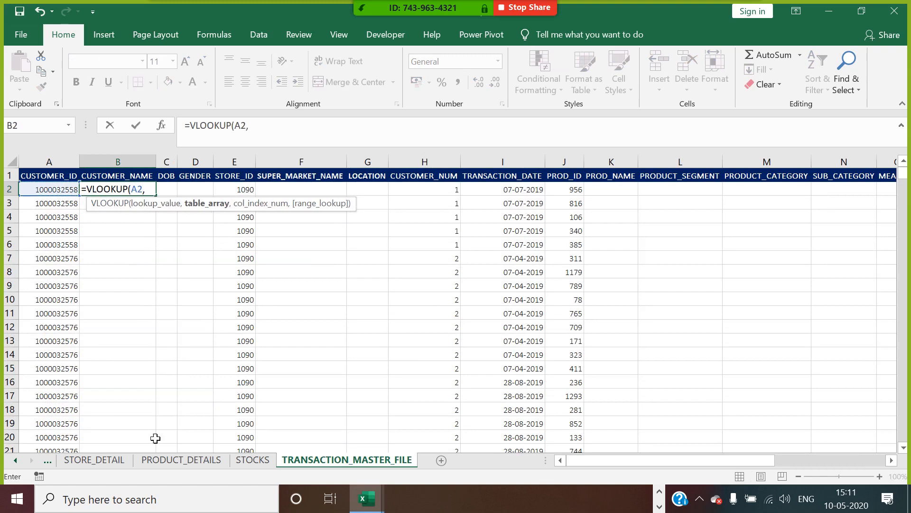
{"action": "left_click", "coordinate": [14, 460]}
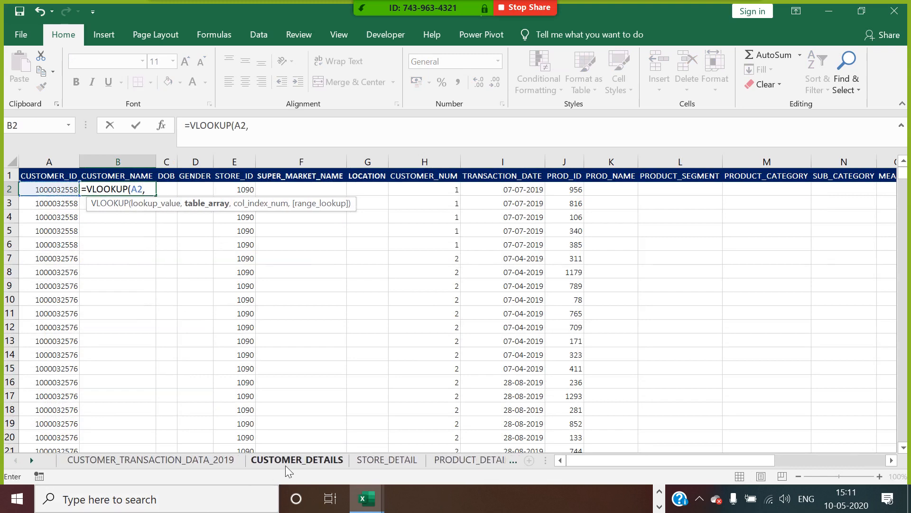
{"action": "left_click", "coordinate": [290, 461]}
{"action": "left_click_drag", "start_coordinate": [98, 162], "coordinate": [287, 174]}
Nest a MATCH function as the column index, with header B1 of TRANSACTION_MASTER_FILE as its lookup value
{"action": "type", "text": ",M"}
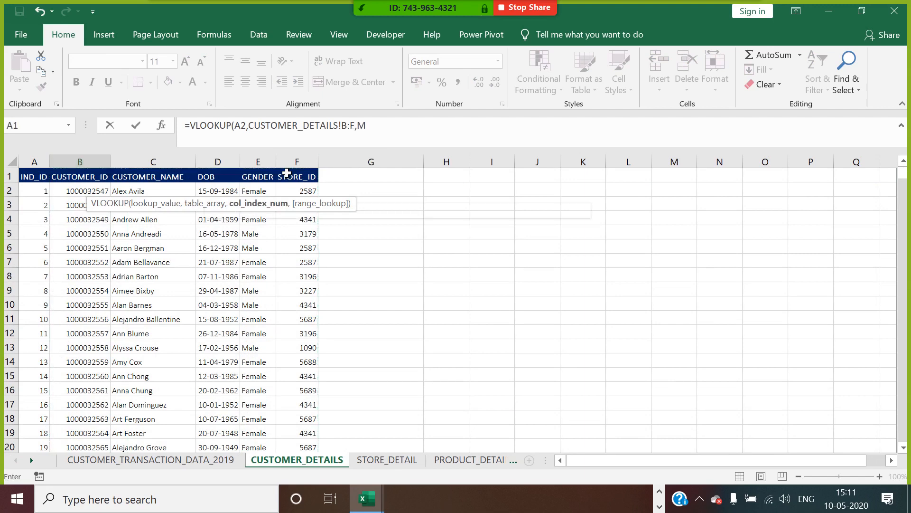
{"action": "type", "text": "ATCH("}
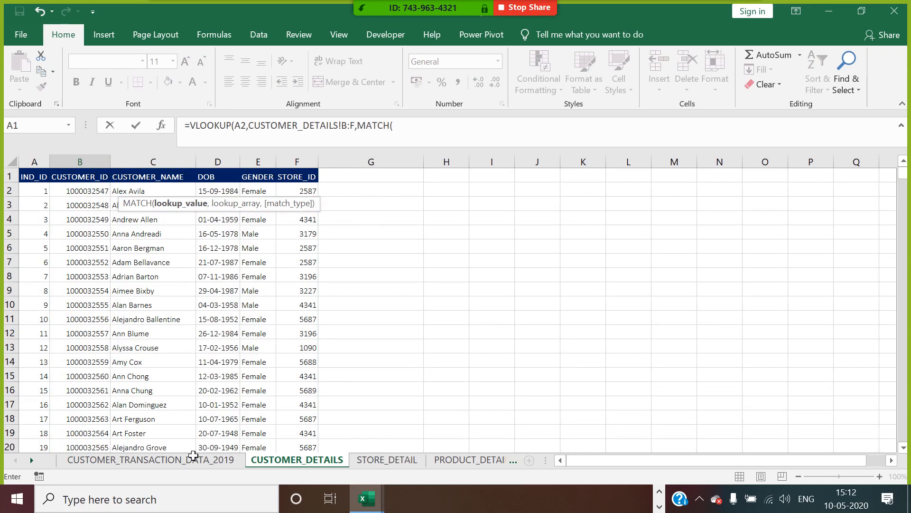
{"action": "left_click", "coordinate": [32, 460]}
{"action": "left_click", "coordinate": [31, 460]}
{"action": "left_click", "coordinate": [289, 460]}
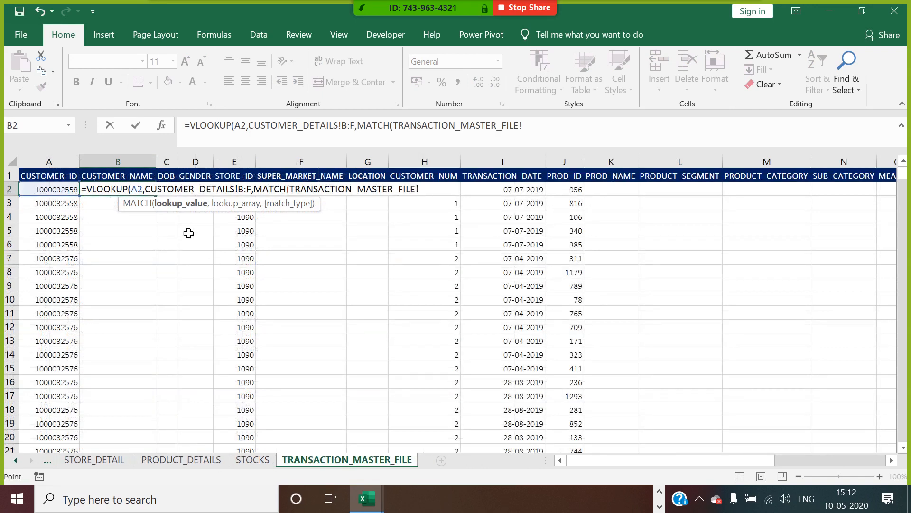
{"action": "left_click", "coordinate": [137, 176]}
{"action": "type", "text": ","}
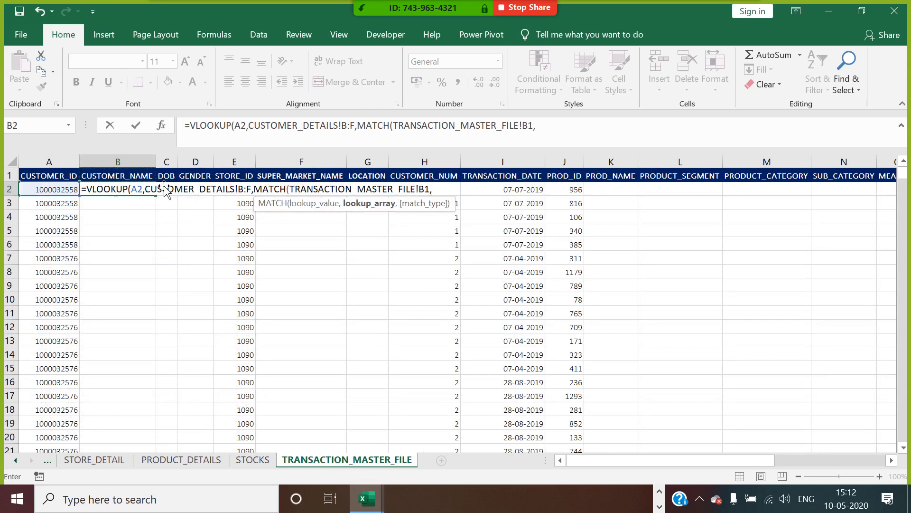
Complete the B2 formula with CUSTOMER_DETAILS!B1:F1 as the MATCH lookup array and 0 for both the match type and range lookup
{"action": "left_click", "coordinate": [16, 460]}
{"action": "left_click", "coordinate": [16, 461]}
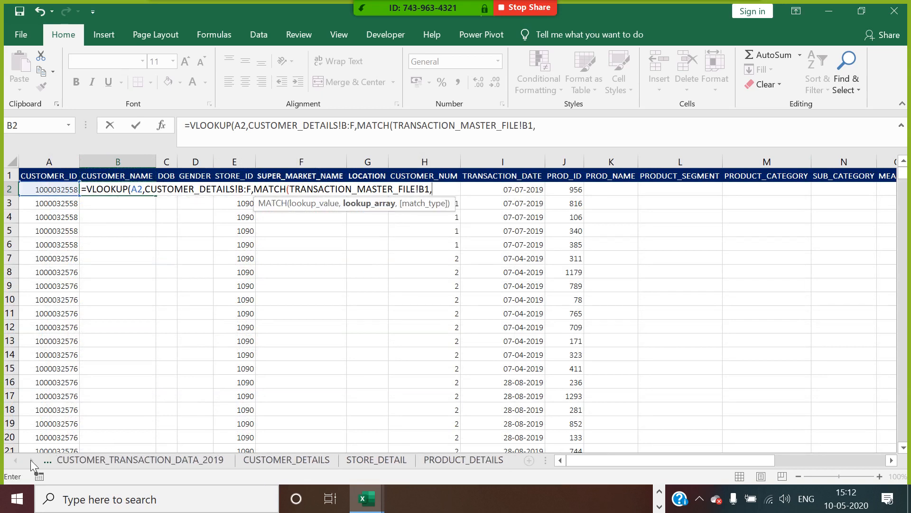
{"action": "left_click", "coordinate": [278, 460]}
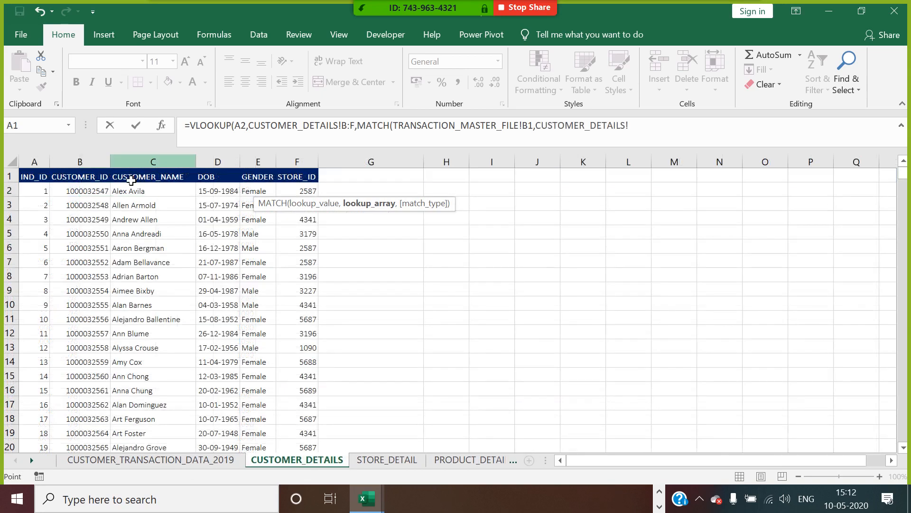
{"action": "left_click_drag", "start_coordinate": [97, 180], "coordinate": [292, 177]}
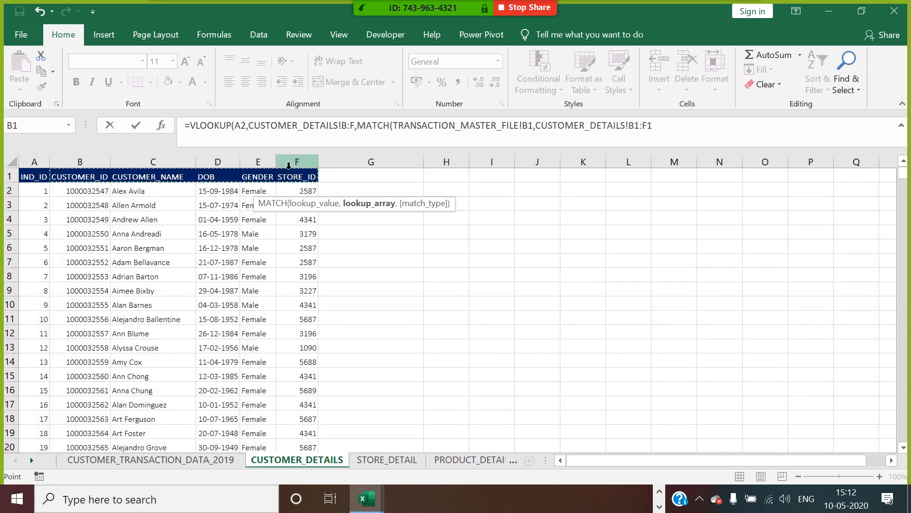
{"action": "type", "text": ",0),"}
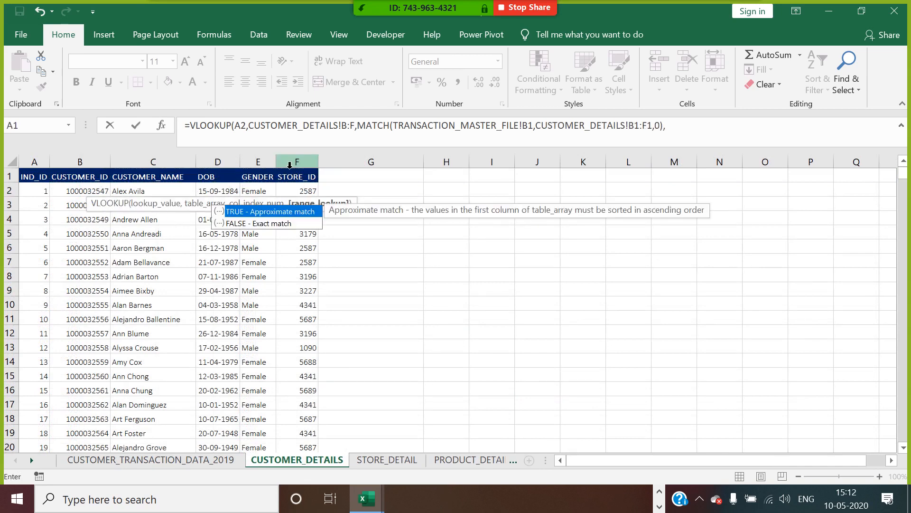
{"action": "type", "text": "0)"}
{"action": "key", "text": "Return"}
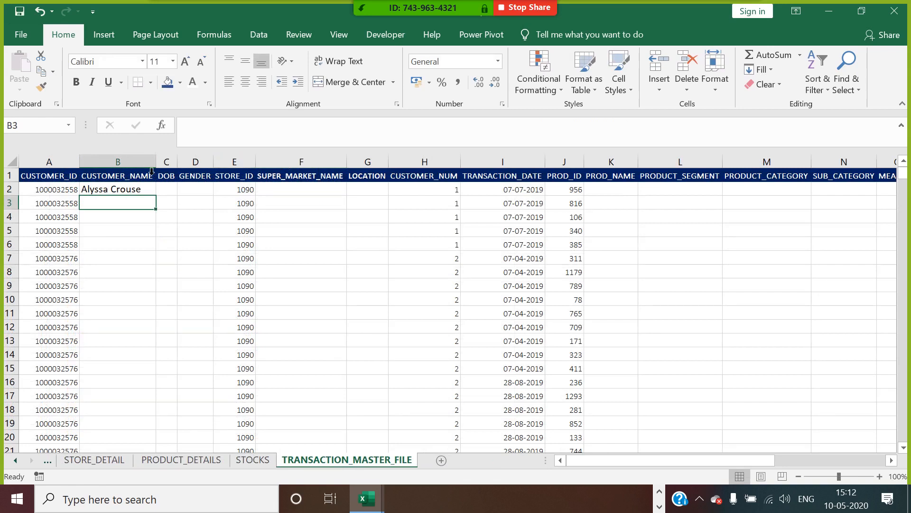
Lock the column references of the VLOOKUP lookup value and table array in B2 as $A2 and CUSTOMER_DETAILS!$B:$F
{"action": "left_click", "coordinate": [139, 195]}
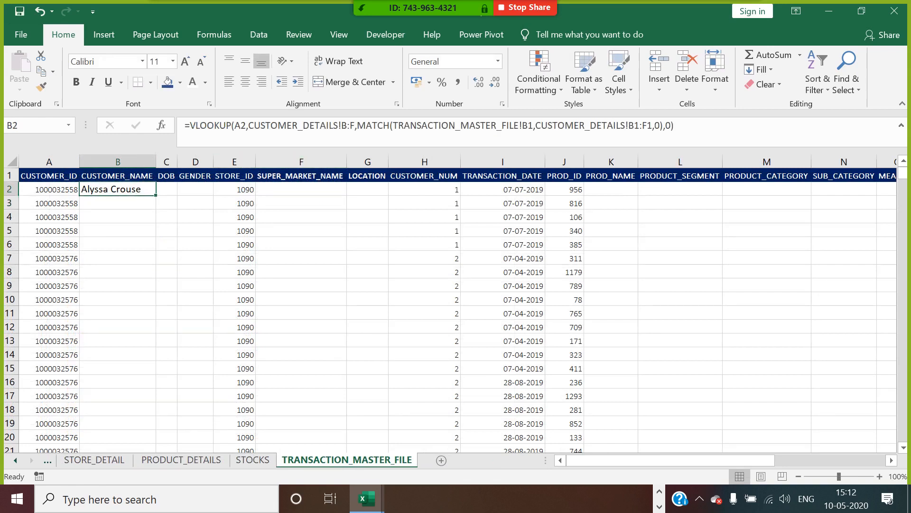
{"action": "left_click", "coordinate": [235, 126]}
{"action": "type", "text": "$"}
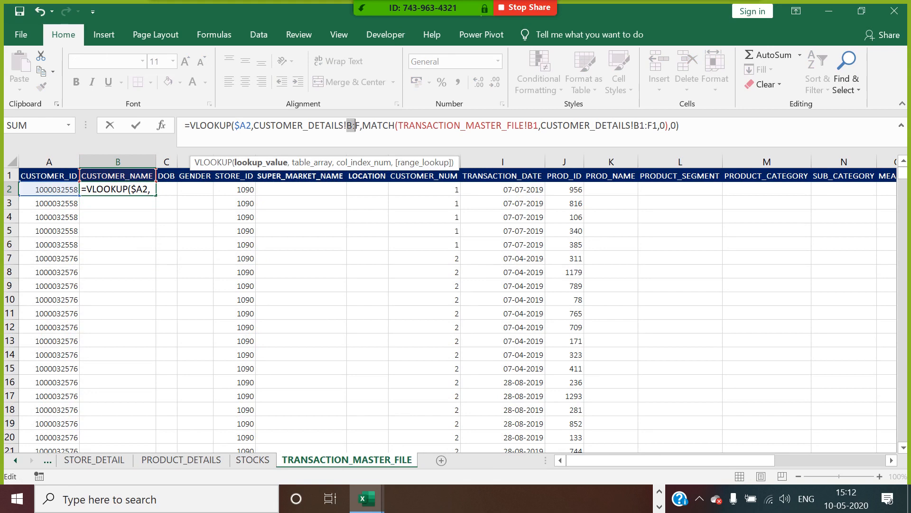
{"action": "left_click", "coordinate": [350, 126]}
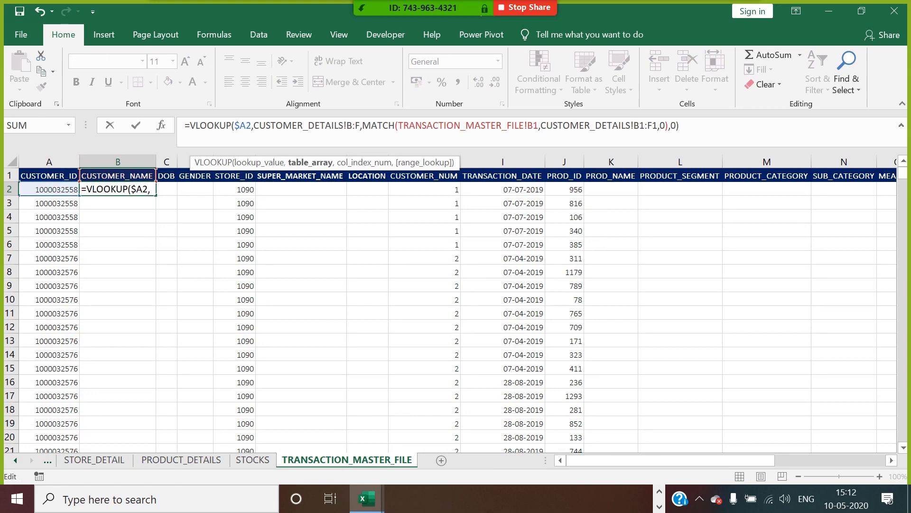
{"action": "type", "text": "$B:"}
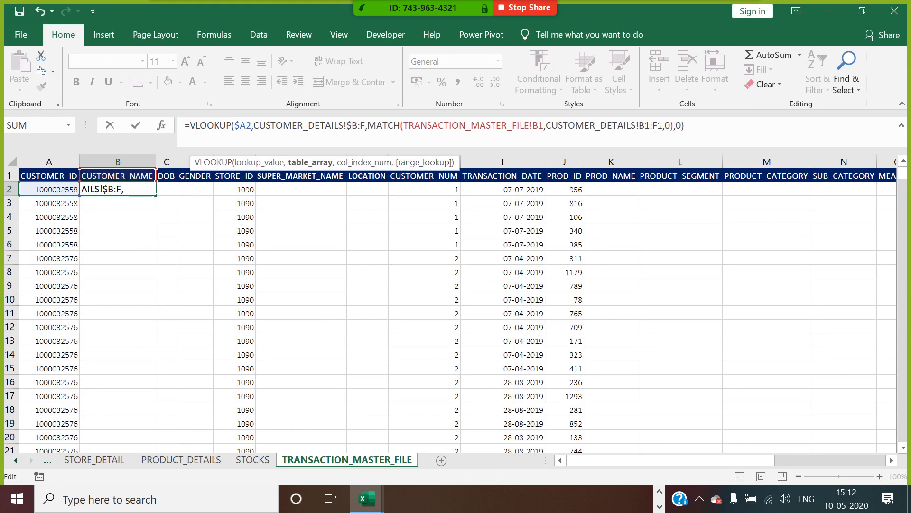
{"action": "type", "text": "$"}
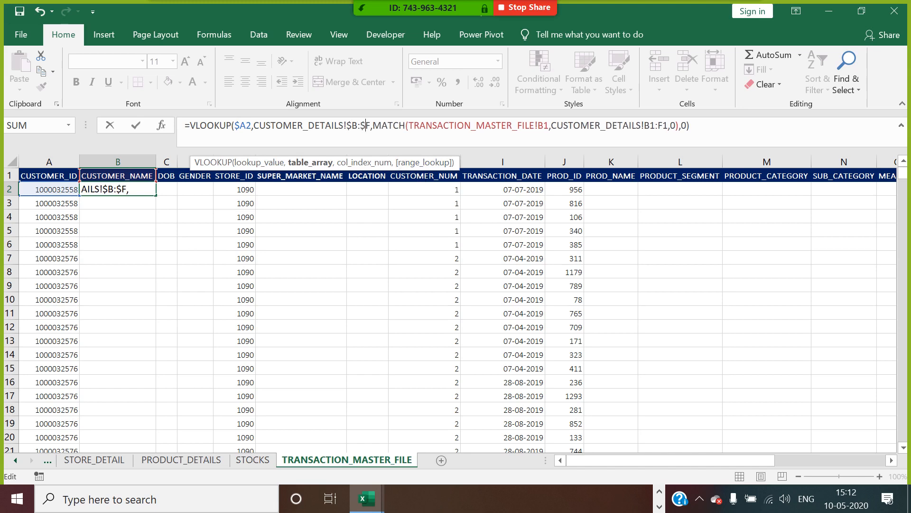
Lock the MATCH references in the B2 formula as TRANSACTION_MASTER_FILE!B$1 and CUSTOMER_DETAILS!$B$1:$F$1 and enter the formula
{"action": "left_click", "coordinate": [544, 126]}
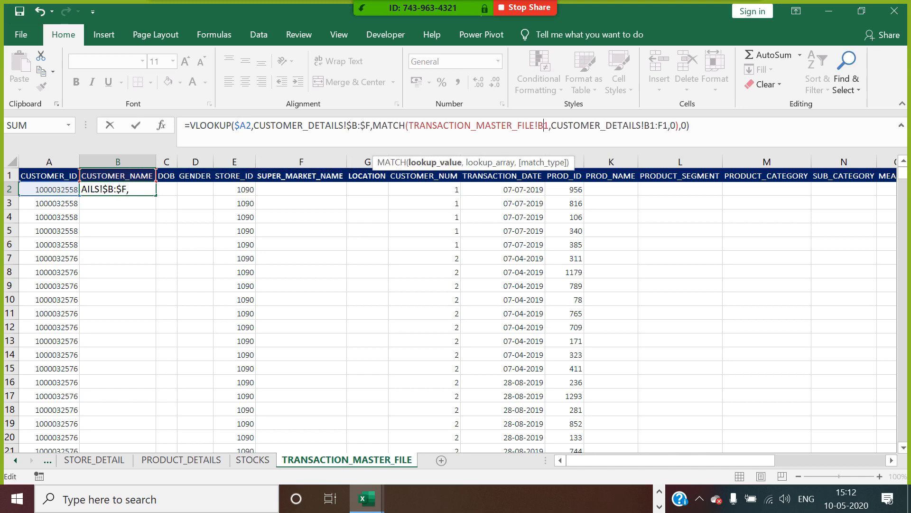
{"action": "type", "text": "$"}
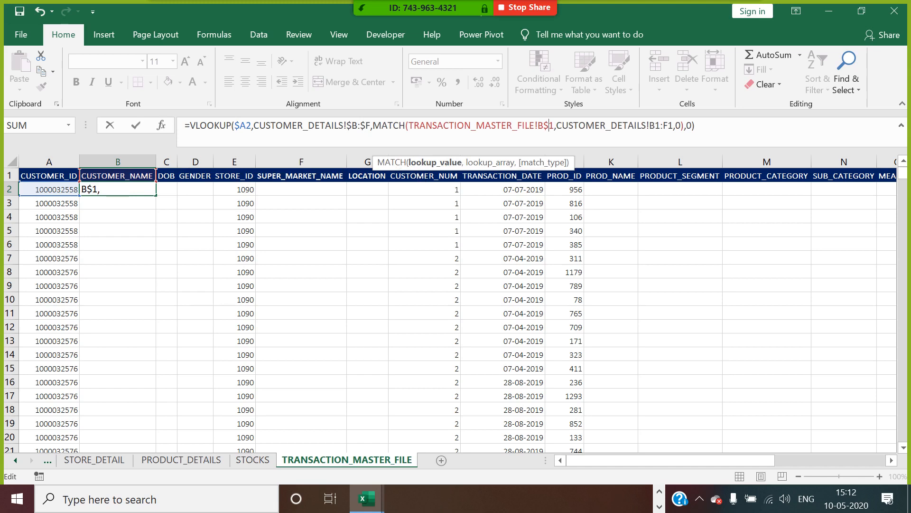
{"action": "left_click", "coordinate": [650, 126]}
{"action": "type", "text": "$B"}
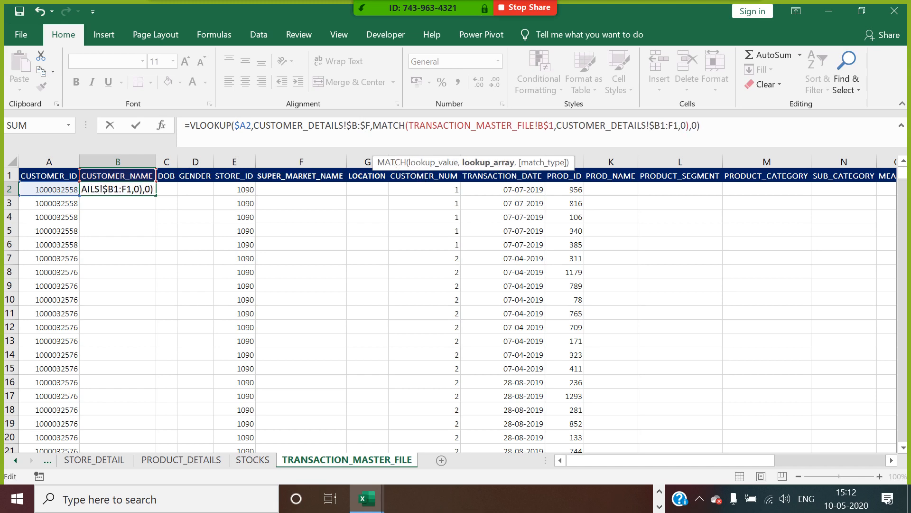
{"action": "type", "text": "$1:"}
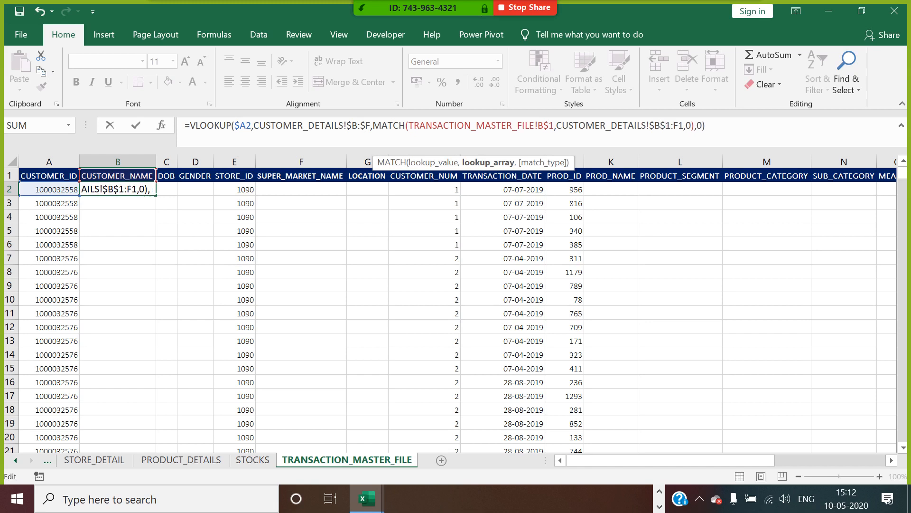
{"action": "type", "text": "$F"}
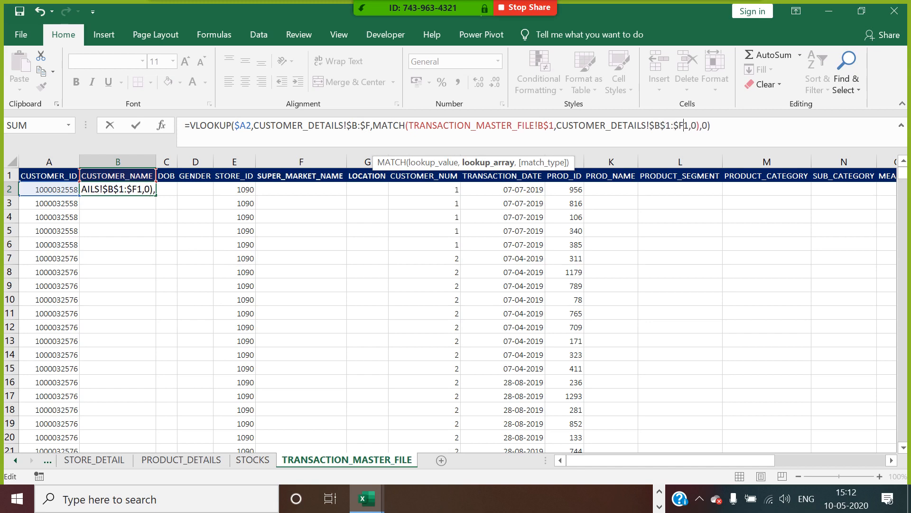
{"action": "type", "text": "$"}
{"action": "key", "text": "ctrl+Return"}
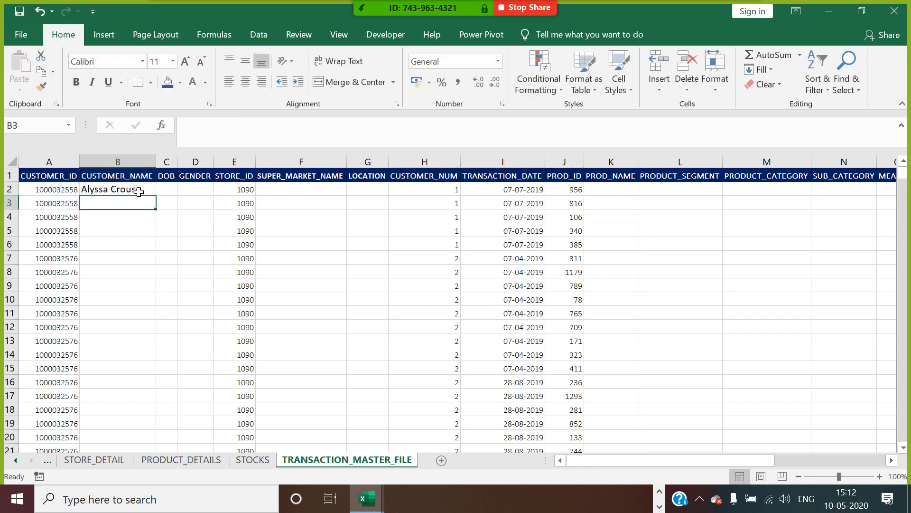
Fill the B2 formula across the DOB and GENDER columns and down all rows, and widen the DOB column
{"action": "left_click_drag", "start_coordinate": [159, 200], "coordinate": [219, 203]}
{"action": "double_click", "coordinate": [214, 196]}
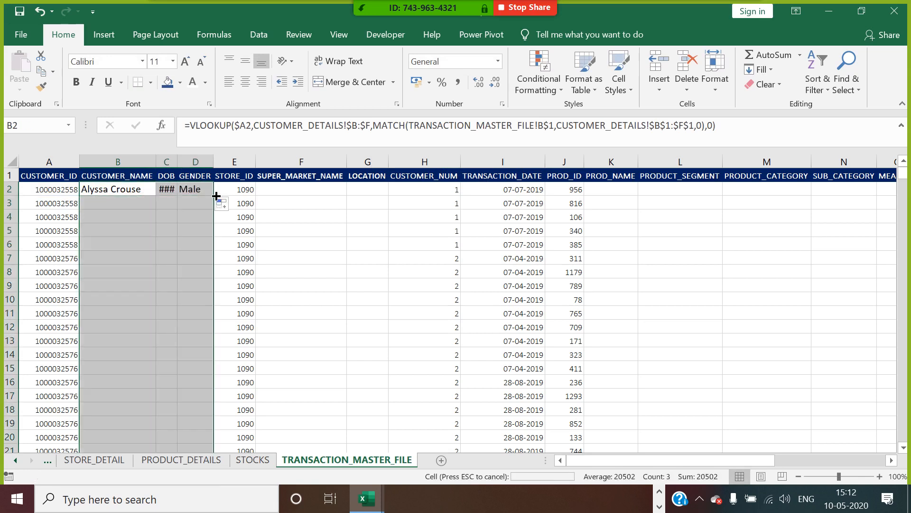
{"action": "double_click", "coordinate": [183, 166]}
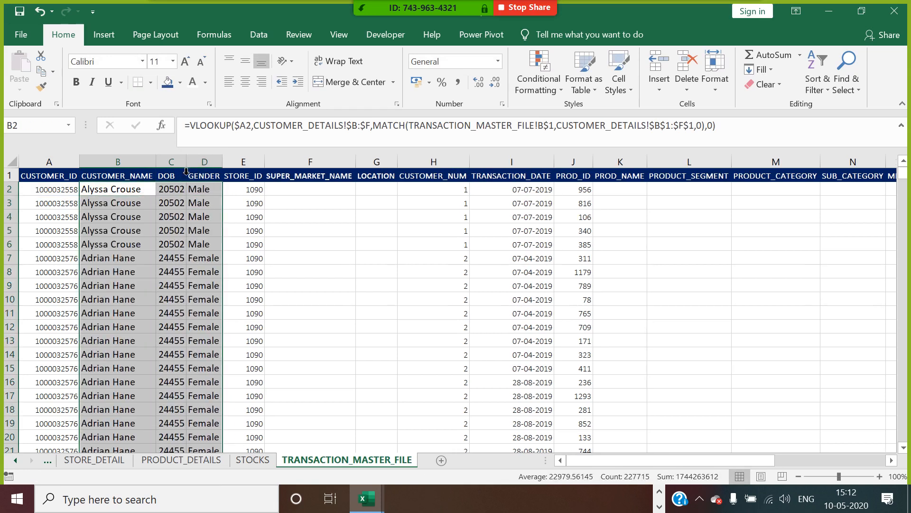
{"action": "left_click_drag", "start_coordinate": [194, 168], "coordinate": [201, 168]}
{"action": "left_click", "coordinate": [240, 216]}
Format the DOB column as Date with type *14-03-2012 and autofit its width
{"action": "left_click", "coordinate": [184, 164]}
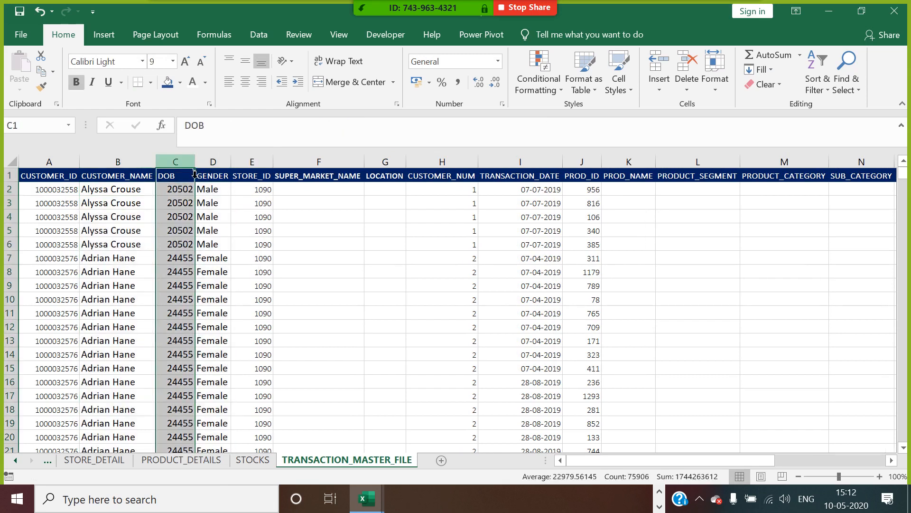
{"action": "right_click", "coordinate": [184, 164]}
{"action": "left_click", "coordinate": [237, 314]}
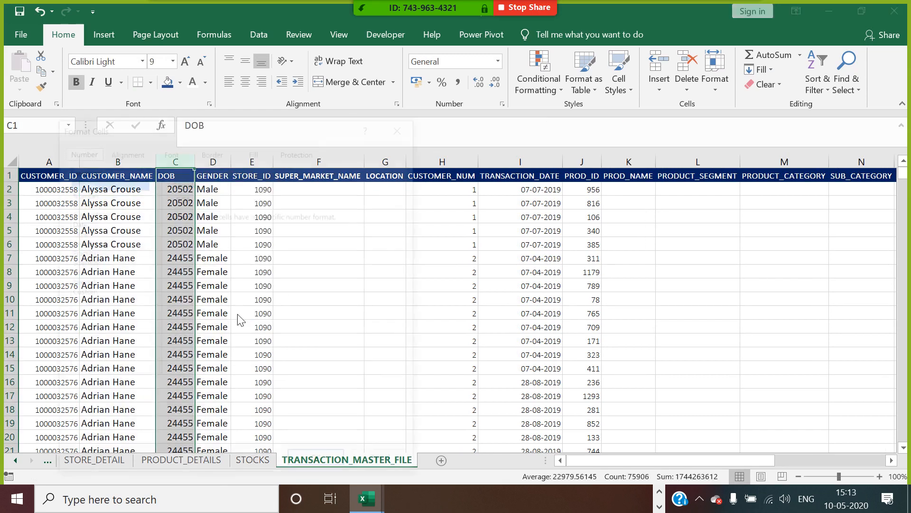
{"action": "left_click", "coordinate": [82, 222]}
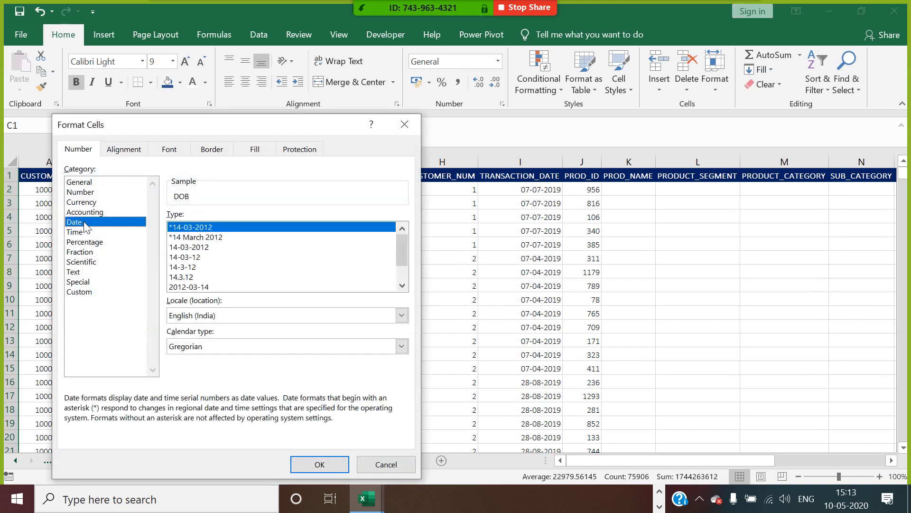
{"action": "left_click", "coordinate": [309, 463]}
{"action": "left_click", "coordinate": [243, 301]}
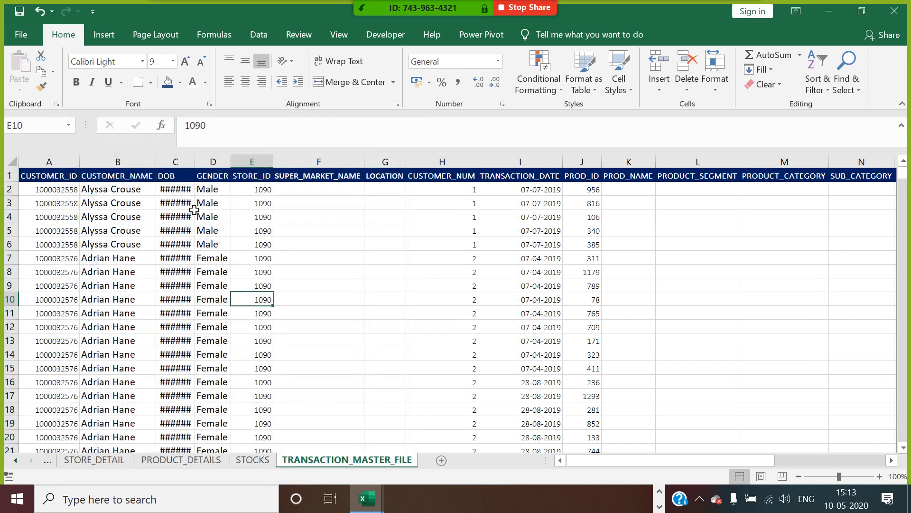
{"action": "double_click", "coordinate": [195, 162]}
{"action": "left_click", "coordinate": [204, 211]}
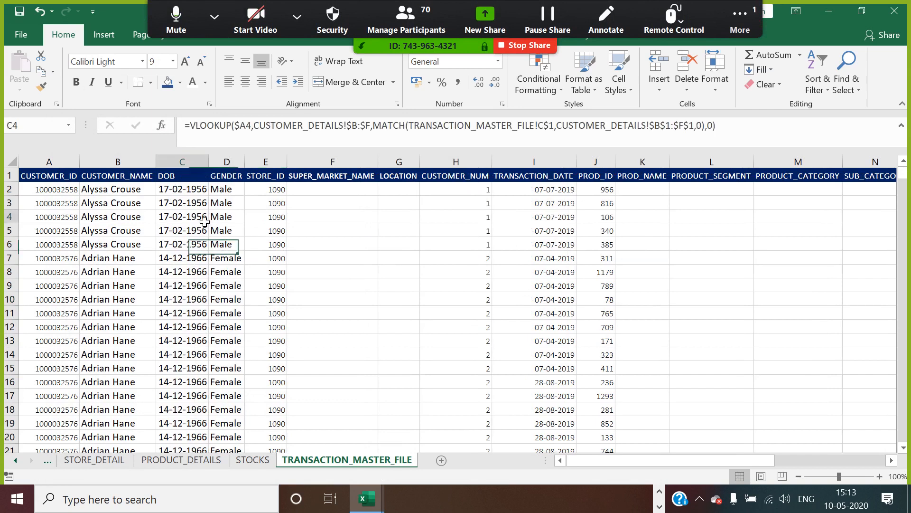
{"action": "left_click", "coordinate": [259, 231]}
Enter a VLOOKUP in F2 of TRANSACTION_MASTER_FILE for E2 in STORE_DETAIL columns A:C, with column index 2 and range lookup 0
{"action": "left_click", "coordinate": [346, 189]}
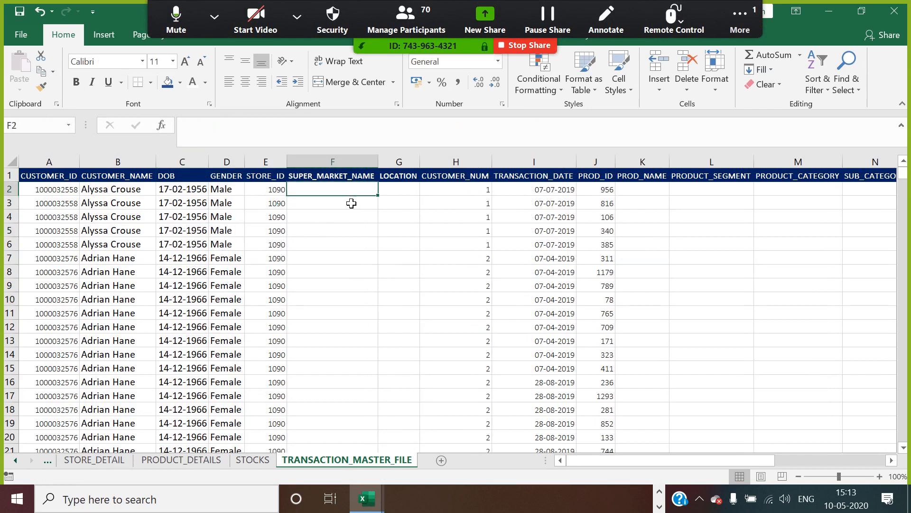
{"action": "type", "text": "=VLO"}
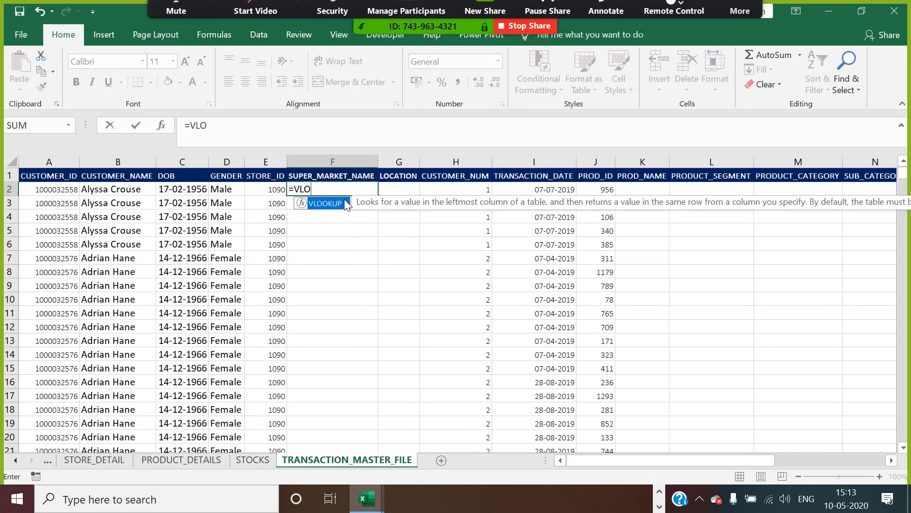
{"action": "double_click", "coordinate": [342, 204]}
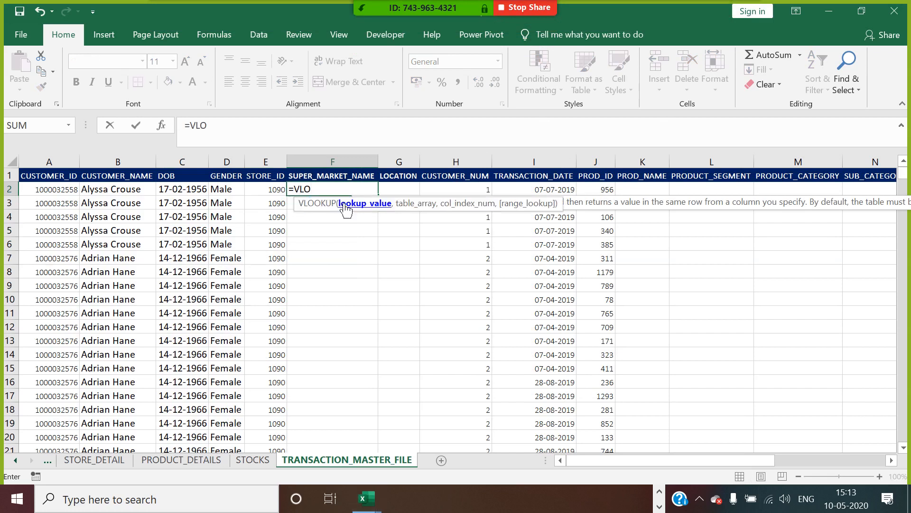
{"action": "left_click", "coordinate": [280, 193]}
{"action": "type", "text": ","}
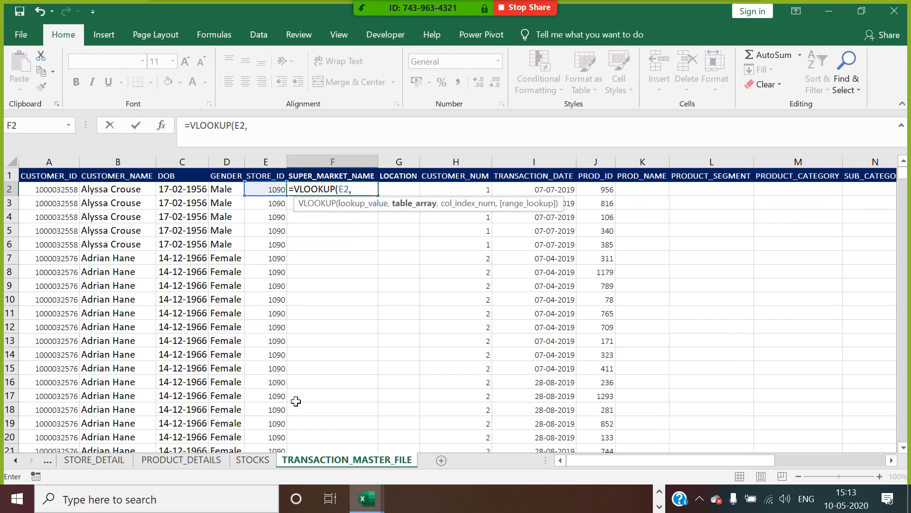
{"action": "left_click", "coordinate": [70, 460]}
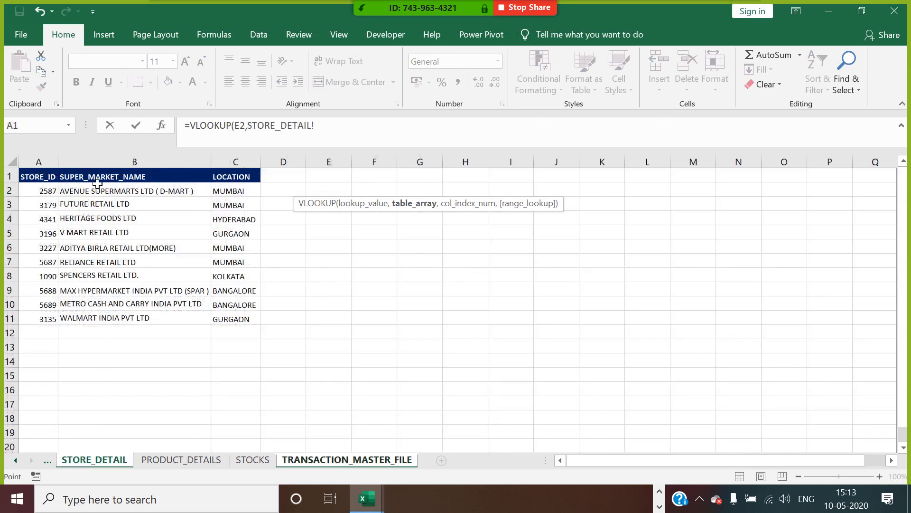
{"action": "left_click_drag", "start_coordinate": [39, 162], "coordinate": [245, 187]}
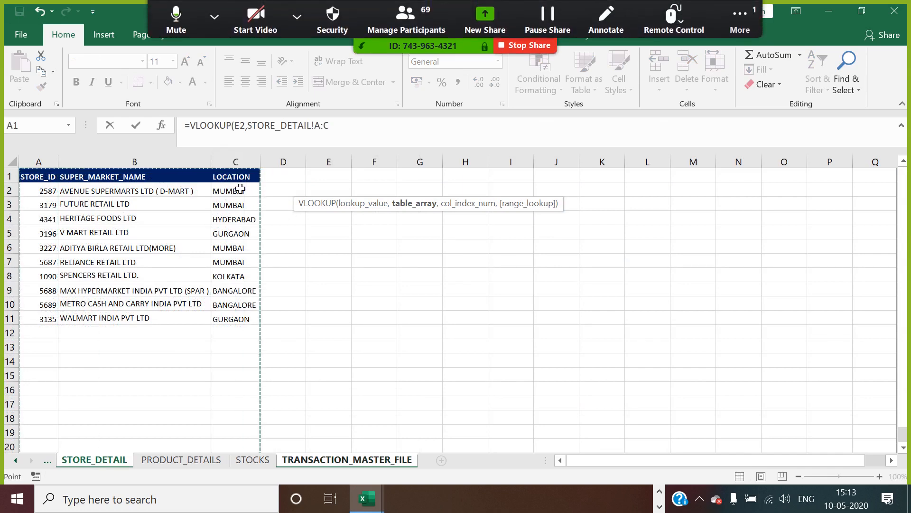
{"action": "type", "text": ",2,0)"}
{"action": "key", "text": "Return"}
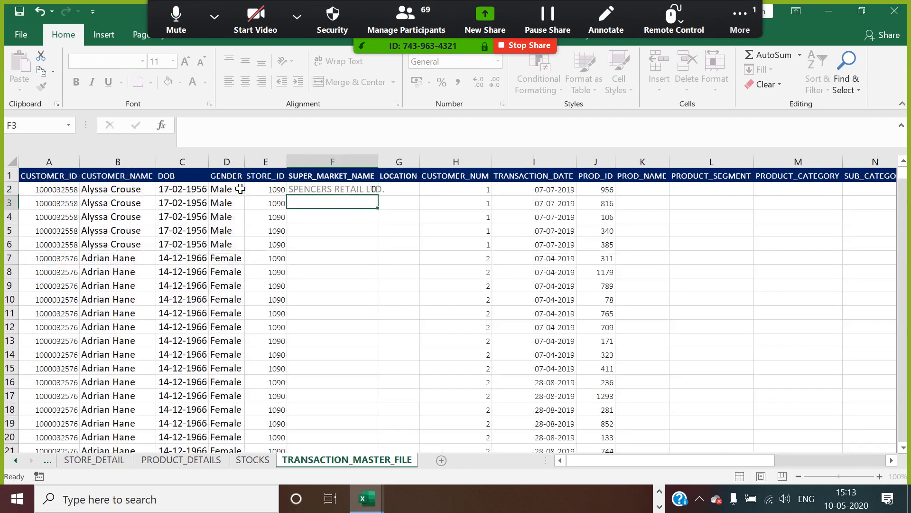
Enter a VLOOKUP in G2 for E2 in STORE_DETAIL columns A:C, with column index 3 and range lookup 0
{"action": "left_click", "coordinate": [417, 191]}
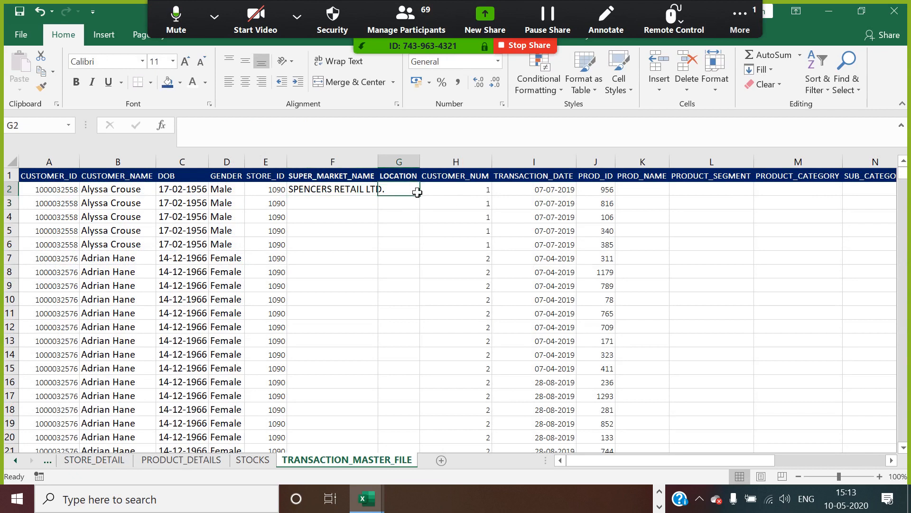
{"action": "type", "text": "=VLO"}
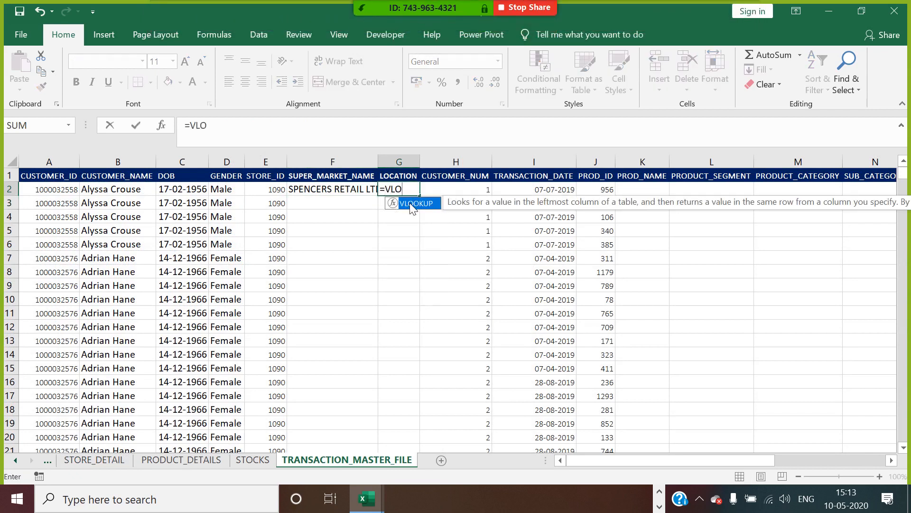
{"action": "double_click", "coordinate": [411, 204]}
{"action": "left_click", "coordinate": [282, 191]}
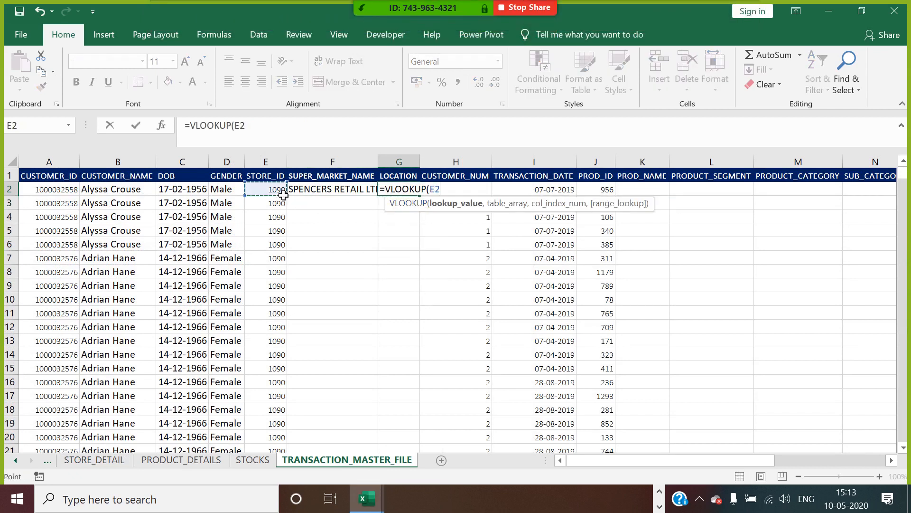
{"action": "type", "text": ","}
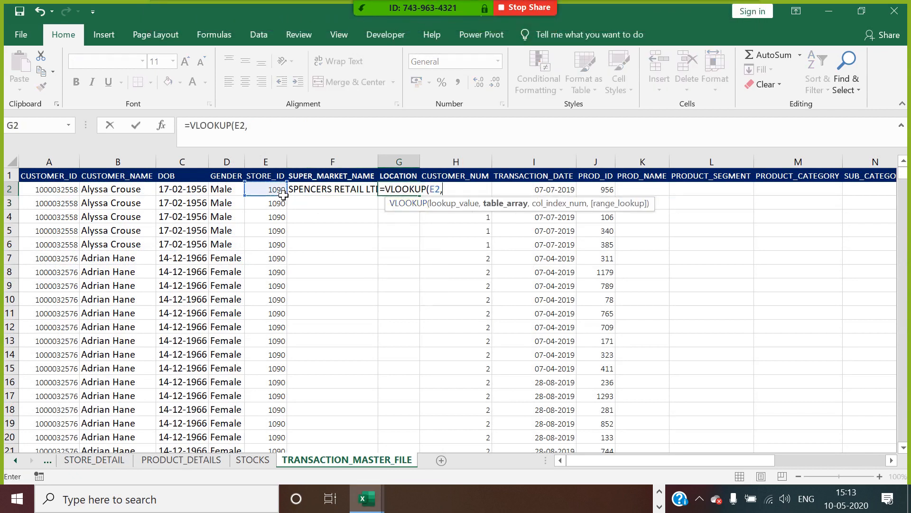
{"action": "left_click", "coordinate": [103, 463]}
{"action": "left_click_drag", "start_coordinate": [38, 162], "coordinate": [238, 177]}
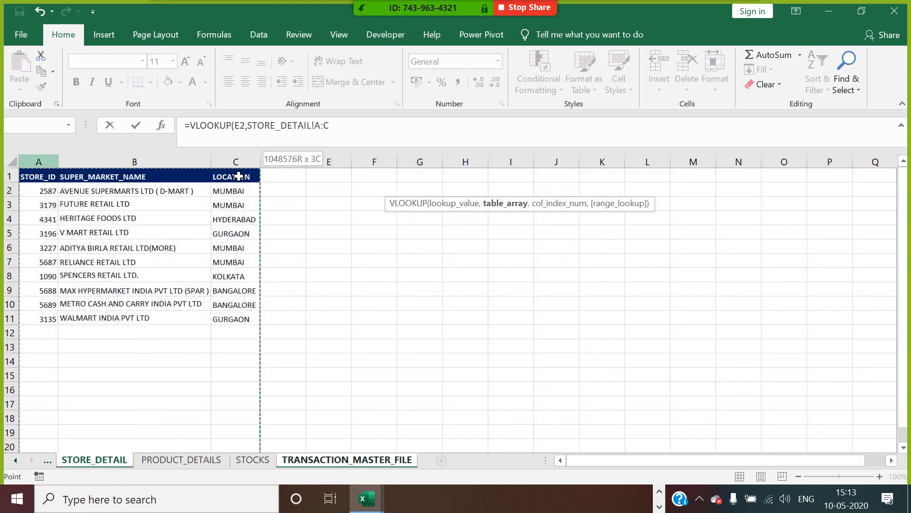
{"action": "type", "text": ",3,0"}
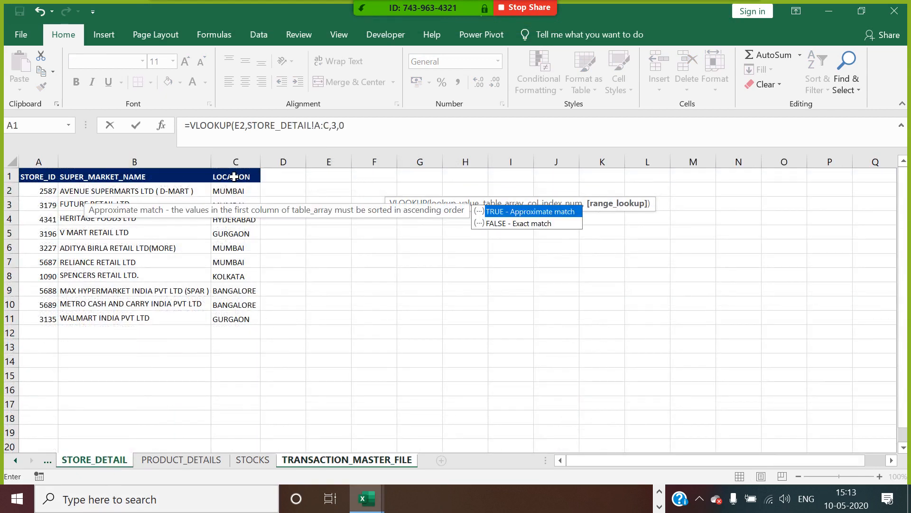
{"action": "key", "text": "Return"}
Fill the F2:G2 formulas down all rows, autofit the SUPER_MARKET_NAME column and widen the LOCATION column
{"action": "left_click_drag", "start_coordinate": [336, 190], "coordinate": [394, 190]}
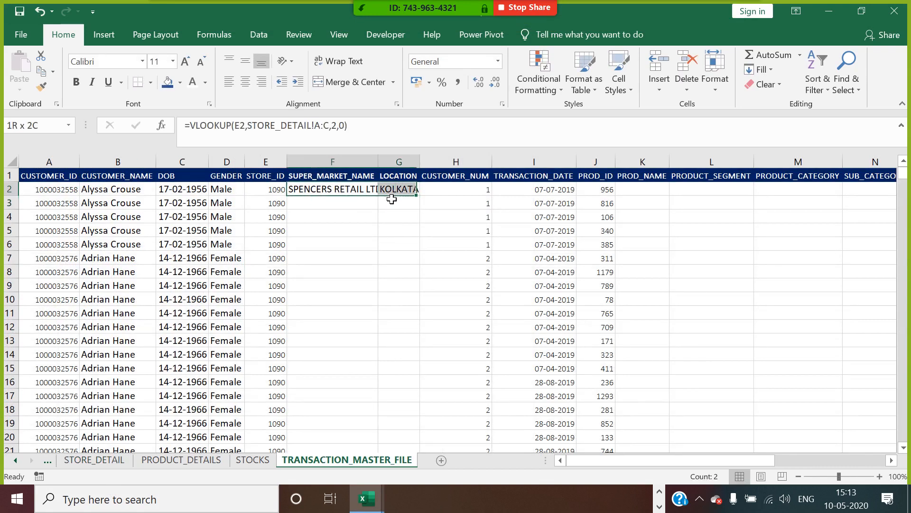
{"action": "double_click", "coordinate": [425, 201]}
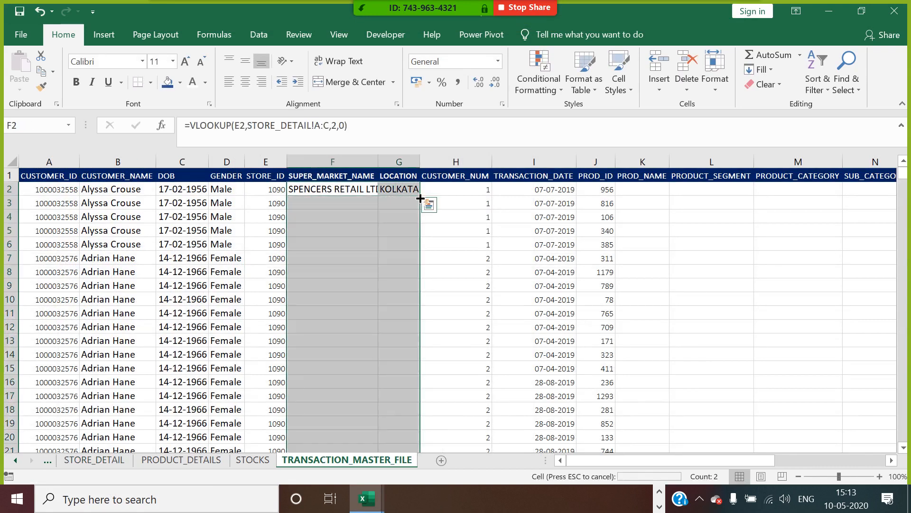
{"action": "double_click", "coordinate": [379, 162]}
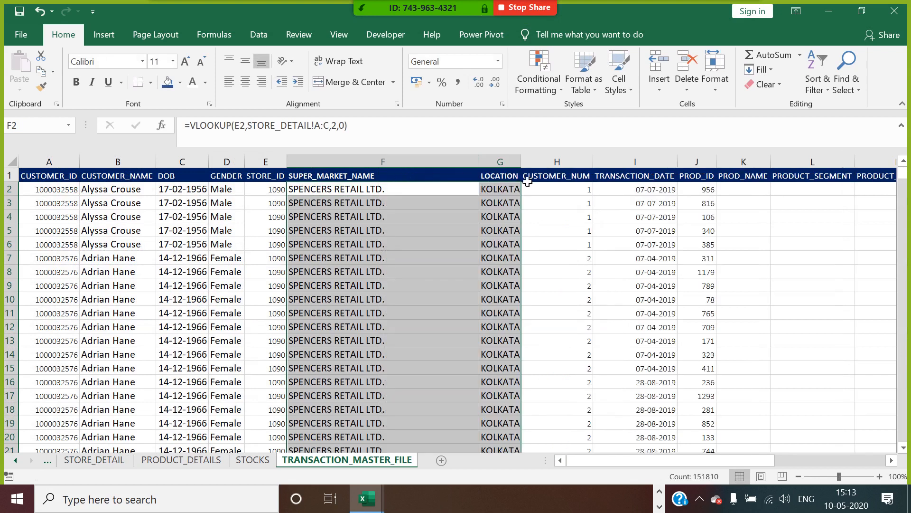
{"action": "left_click_drag", "start_coordinate": [521, 168], "coordinate": [538, 168]}
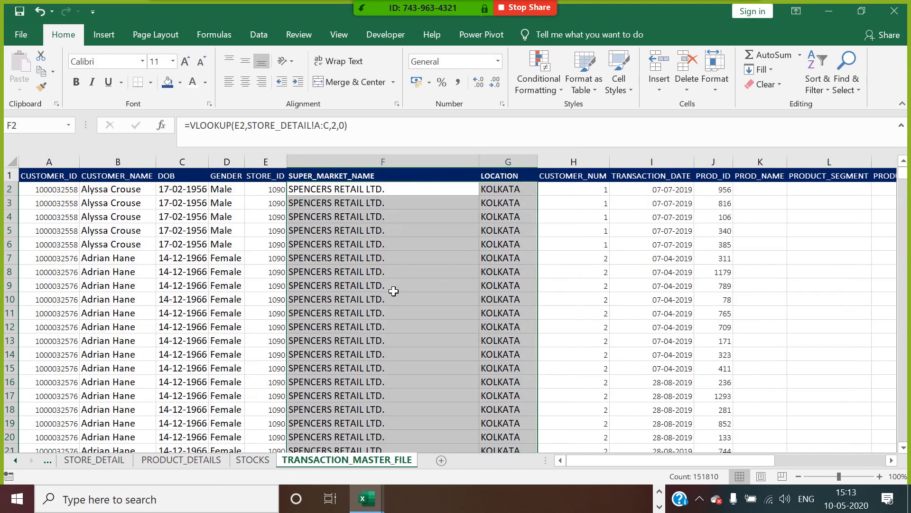
Start a VLOOKUP in K2 with lookup value J2 and PRODUCT_DETAILS columns A:H as the table array
{"action": "left_click", "coordinate": [891, 460]}
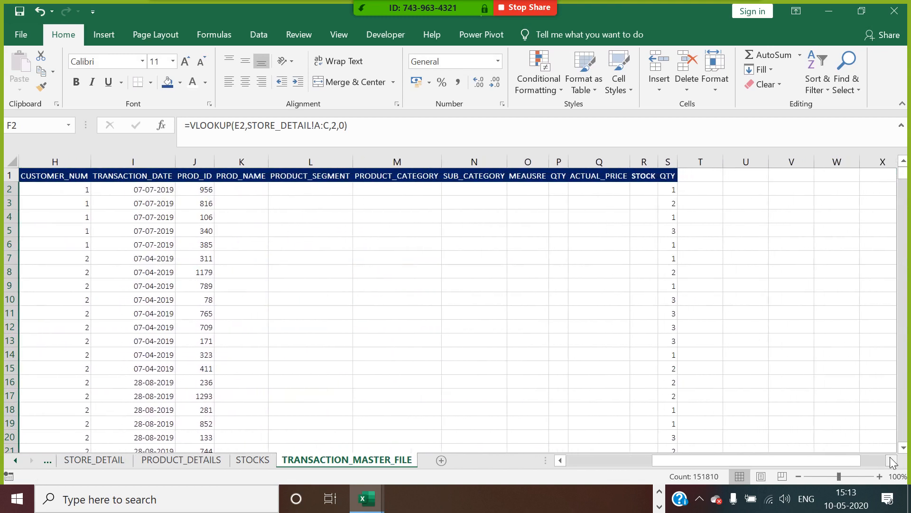
{"action": "left_click", "coordinate": [262, 189]}
{"action": "type", "text": "=VL"}
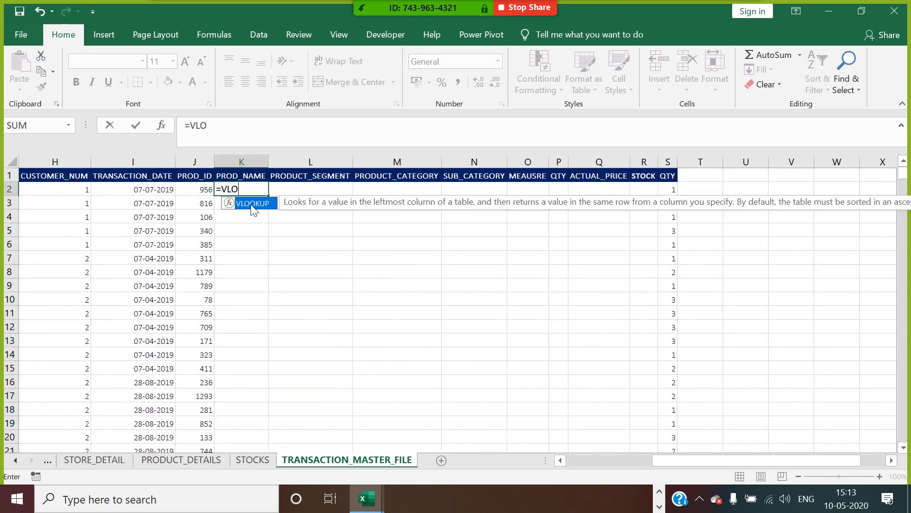
{"action": "type", "text": "O"}
{"action": "double_click", "coordinate": [252, 203]}
{"action": "key", "text": "Left"}
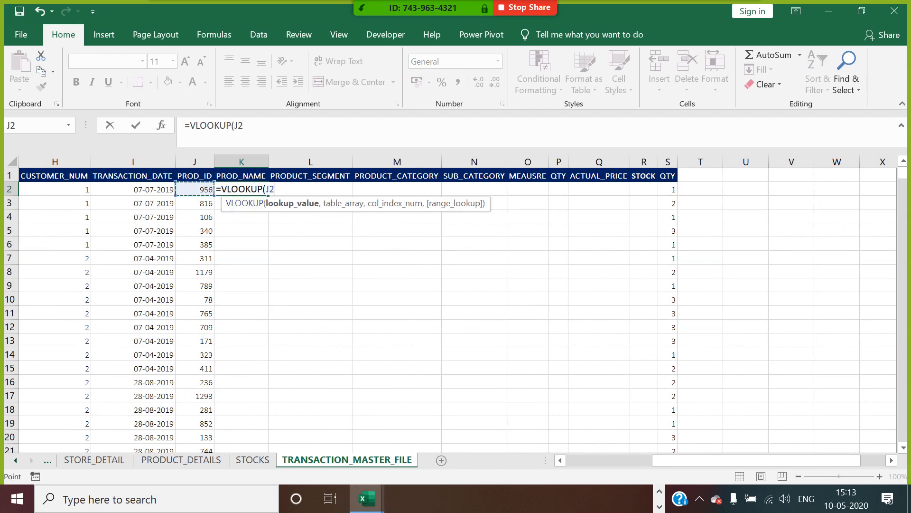
{"action": "type", "text": ","}
{"action": "left_click", "coordinate": [193, 460]}
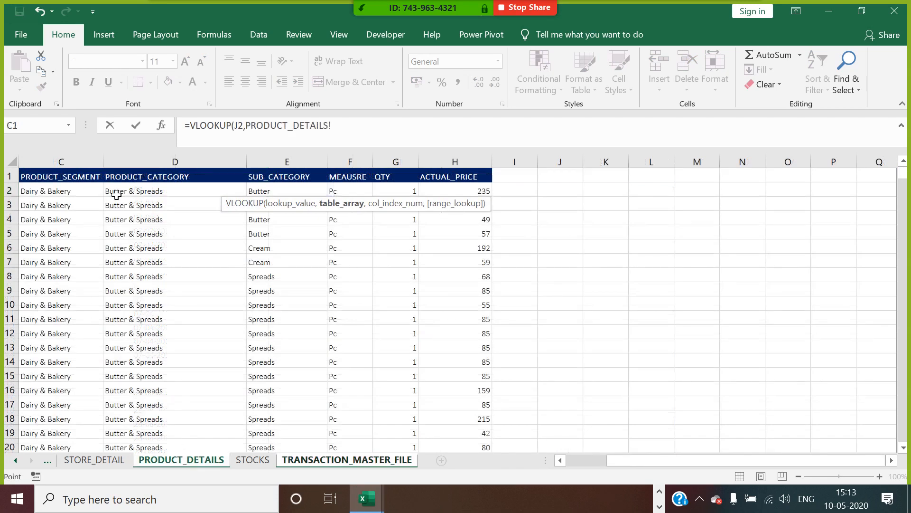
{"action": "left_click_drag", "start_coordinate": [641, 464], "coordinate": [591, 462]}
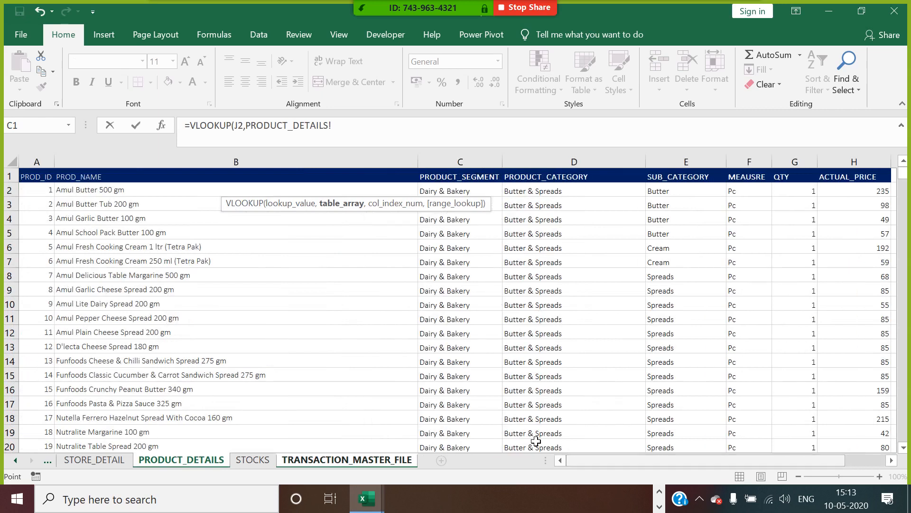
{"action": "left_click_drag", "start_coordinate": [46, 162], "coordinate": [491, 190]}
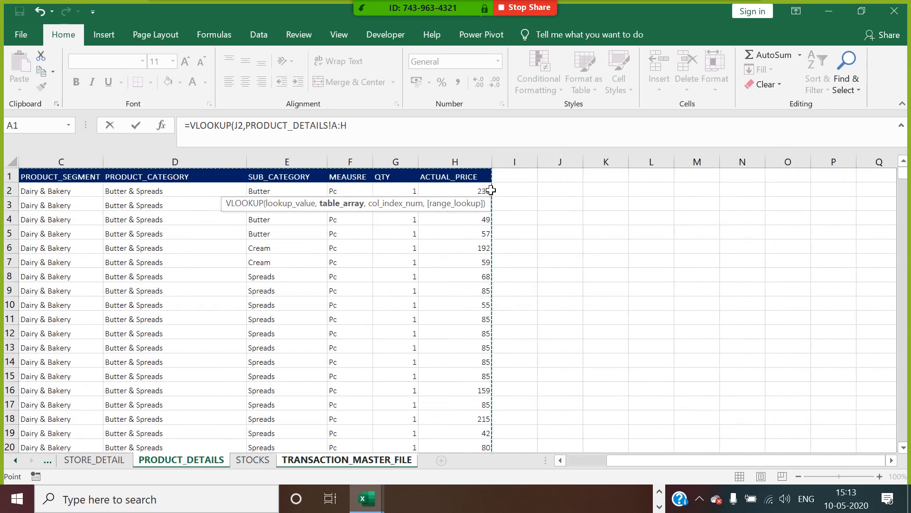
{"action": "type", "text": ","}
Use MATCH of TRANSACTION_MASTER_FILE!K1 in PRODUCT_DETAILS!A1:H1 with match type 0 as column index, and enter the formula with range lookup 0
{"action": "type", "text": "MA"}
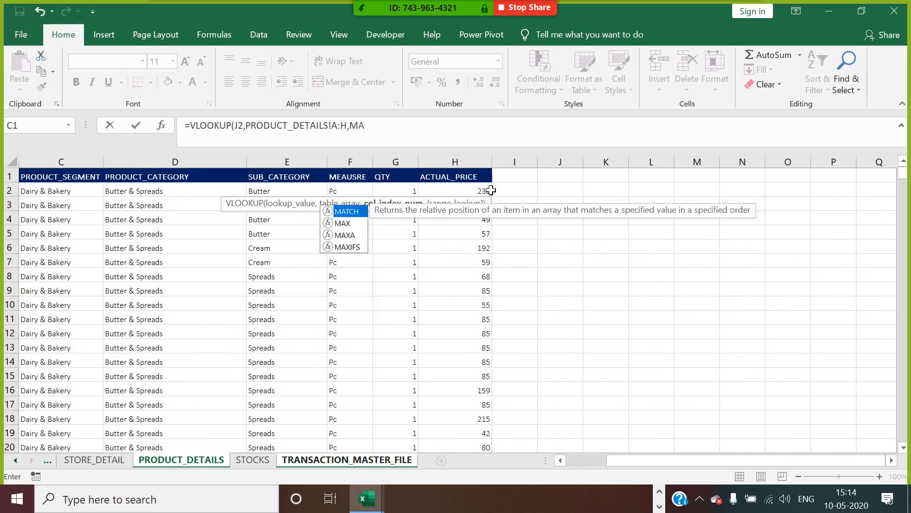
{"action": "type", "text": "TCH("}
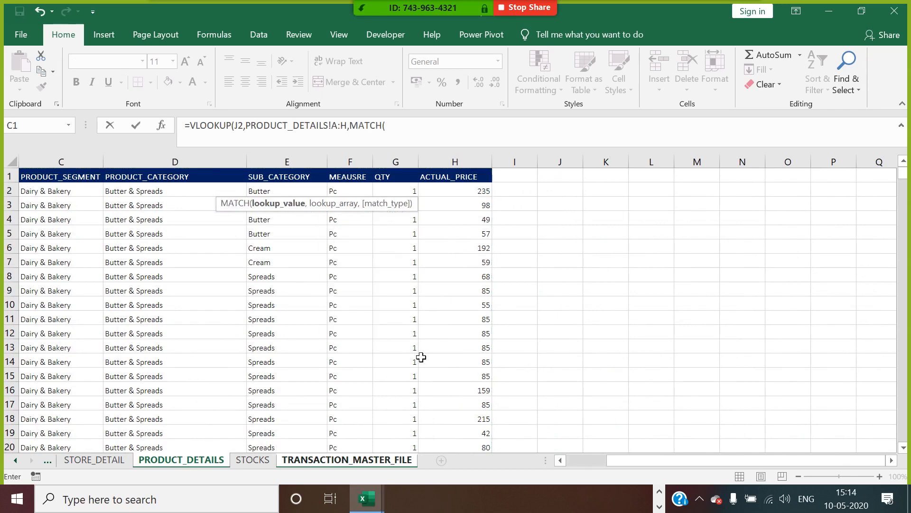
{"action": "left_click", "coordinate": [291, 460]}
{"action": "left_click", "coordinate": [242, 176]}
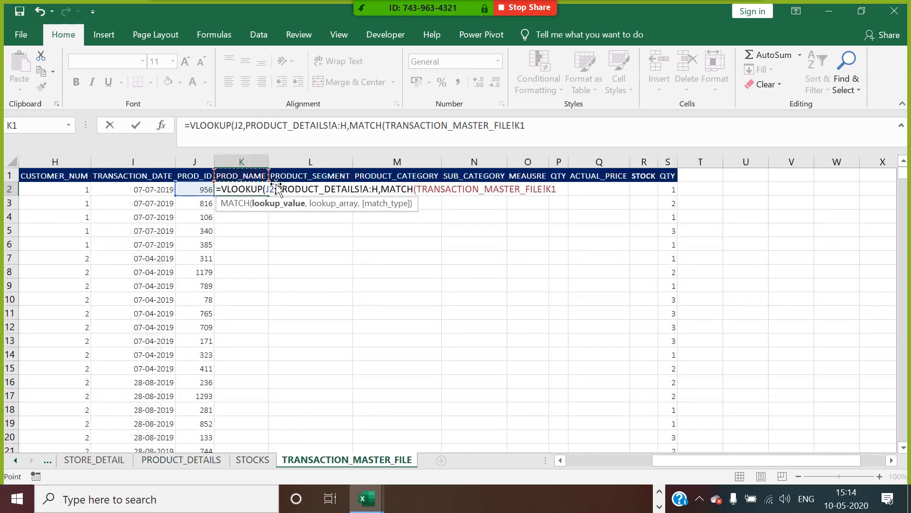
{"action": "type", "text": ","}
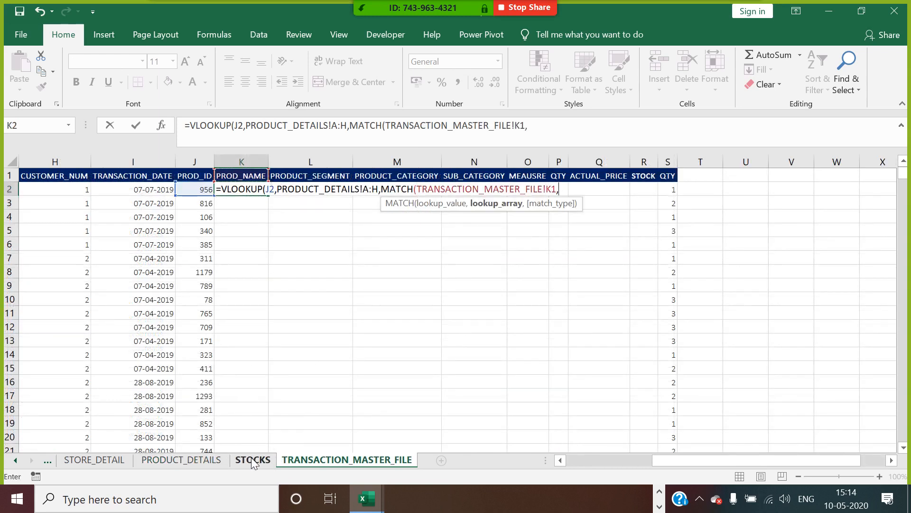
{"action": "left_click", "coordinate": [209, 460]}
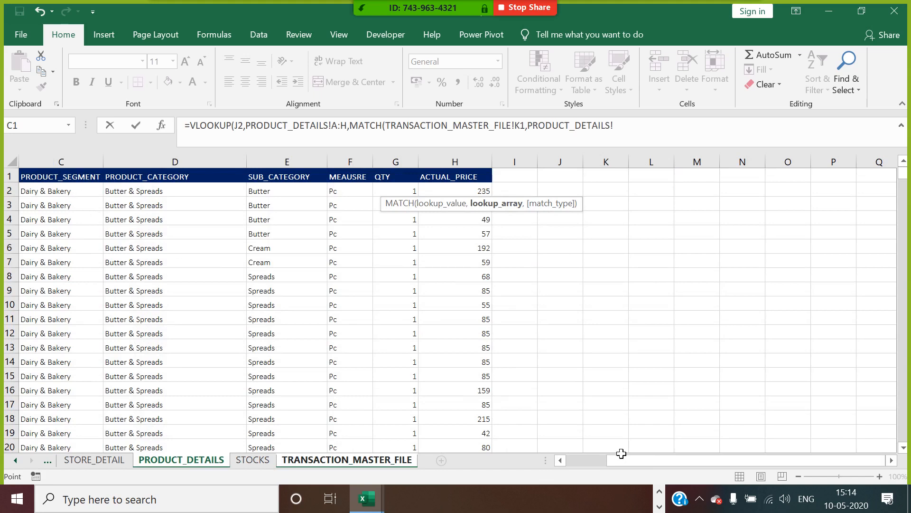
{"action": "left_click_drag", "start_coordinate": [631, 463], "coordinate": [574, 460]}
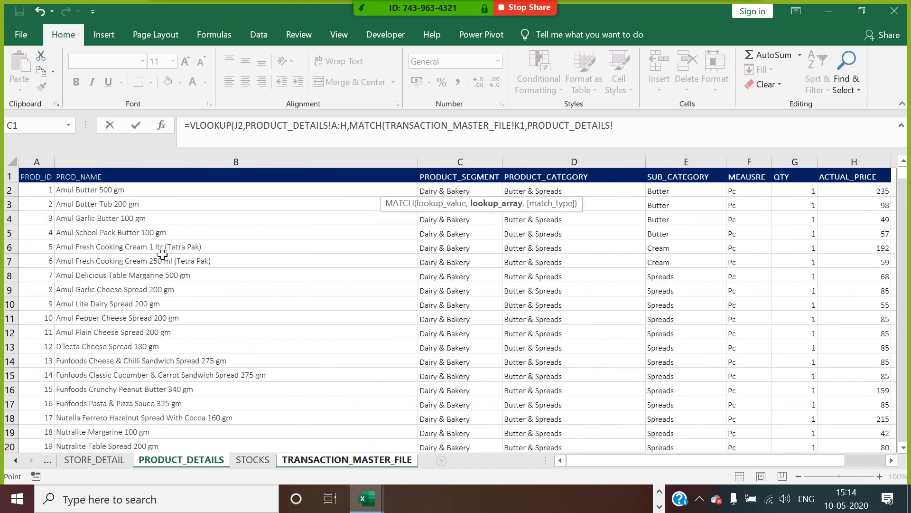
{"action": "left_click", "coordinate": [50, 179]}
{"action": "key", "text": "ctrl+shift+Right"}
{"action": "type", "text": ","}
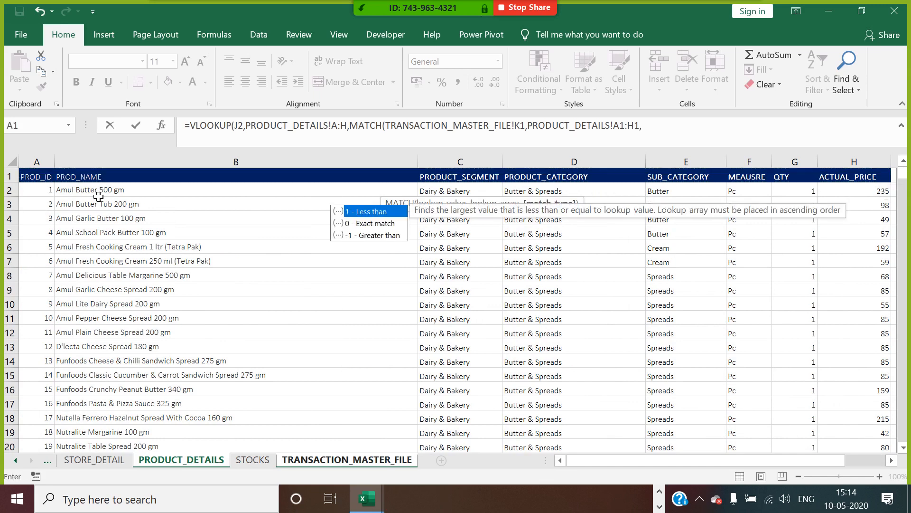
{"action": "type", "text": "0),0"}
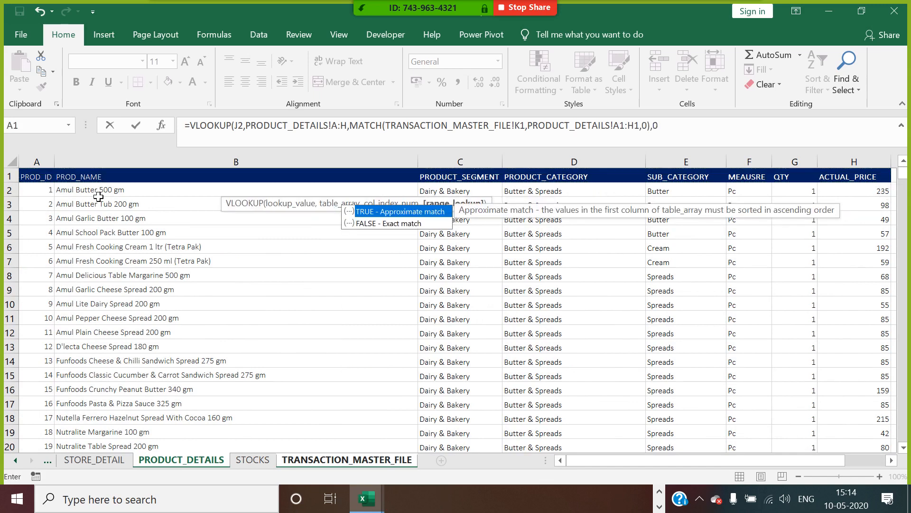
{"action": "key", "text": "Return"}
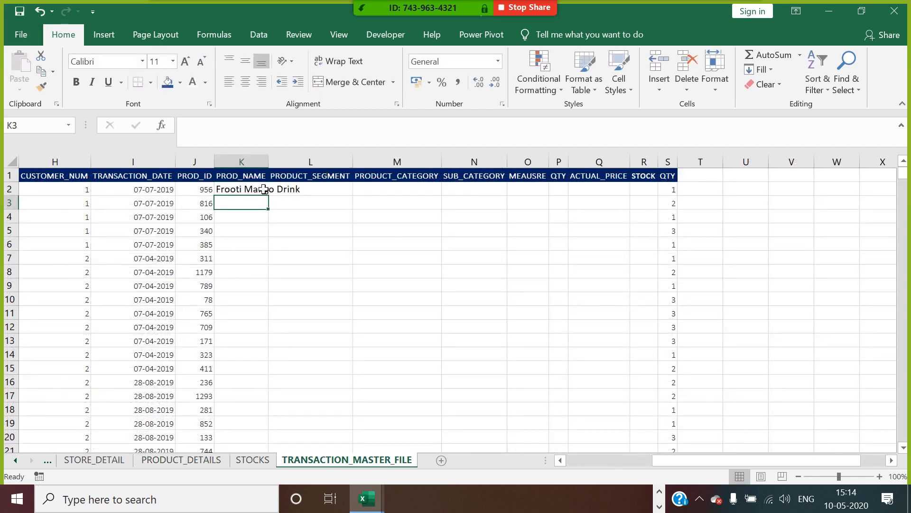
Lock the lookup value as $J2 and the table array as PRODUCT_DETAILS!$A:$H in the K2 formula
{"action": "double_click", "coordinate": [245, 192]}
{"action": "left_click", "coordinate": [234, 125]}
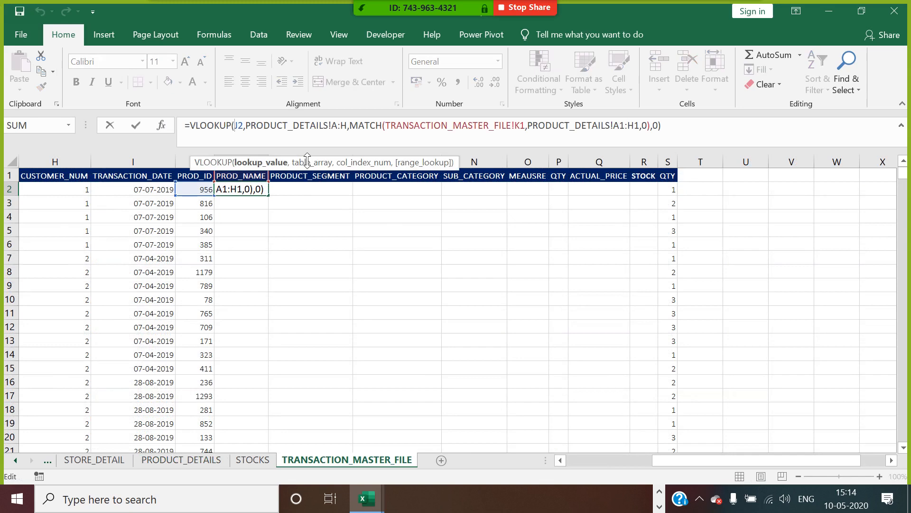
{"action": "type", "text": "$"}
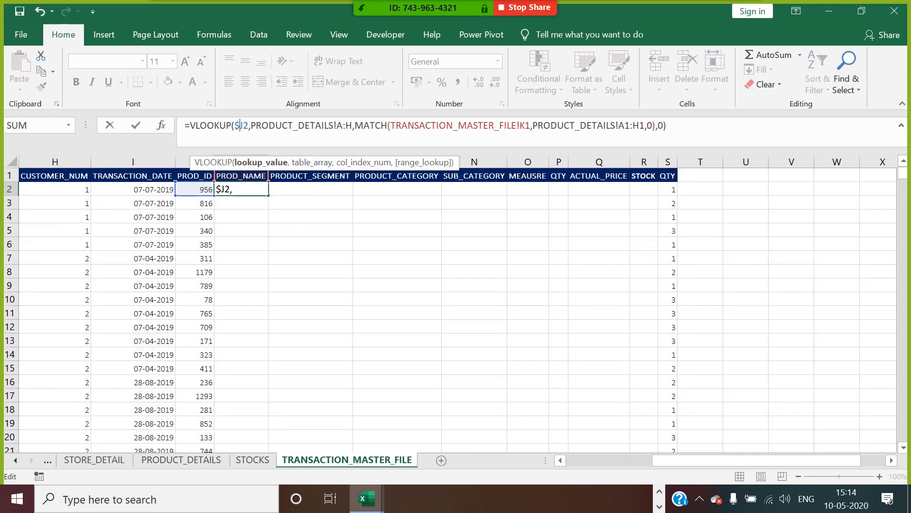
{"action": "left_click", "coordinate": [338, 125]}
{"action": "type", "text": "$A:"}
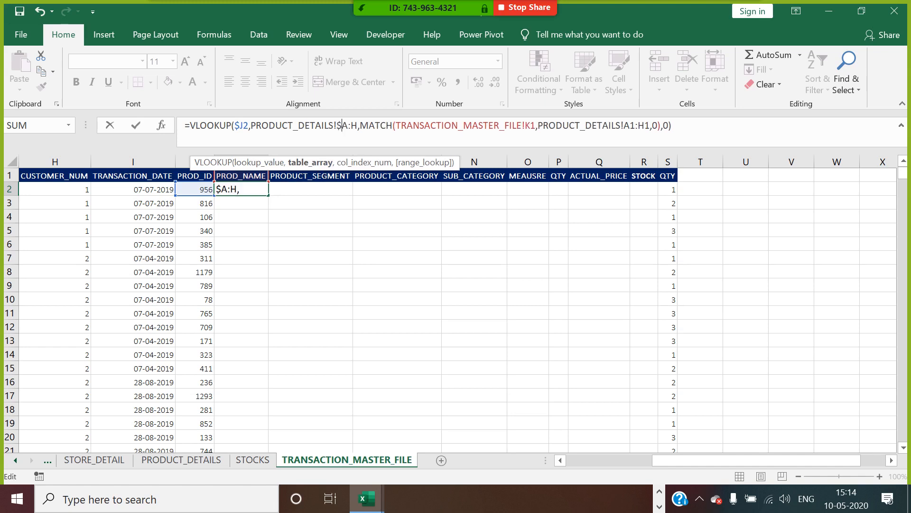
{"action": "type", "text": "$"}
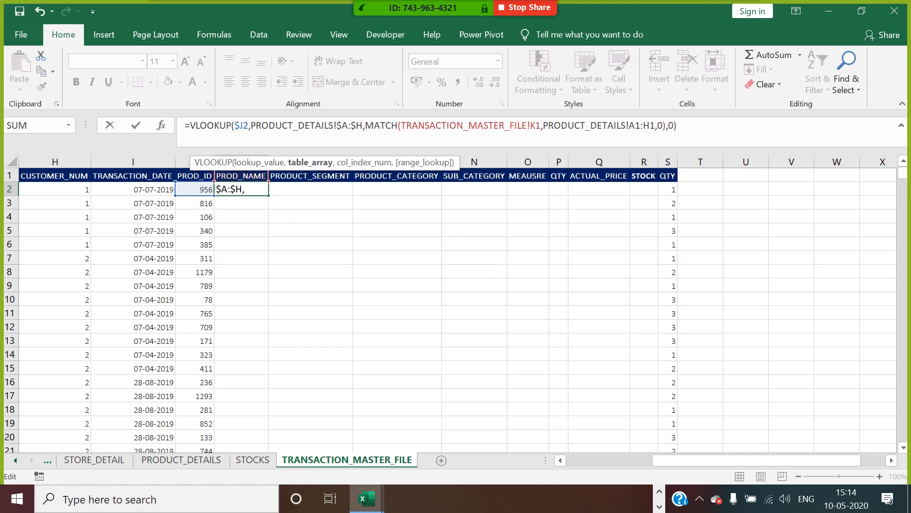
Lock the MATCH references in the K2 formula as TRANSACTION_MASTER_FILE!K$1 and PRODUCT_DETAILS!$A$1:$H$1 and enter the formula
{"action": "left_click", "coordinate": [536, 125]}
{"action": "type", "text": "$"}
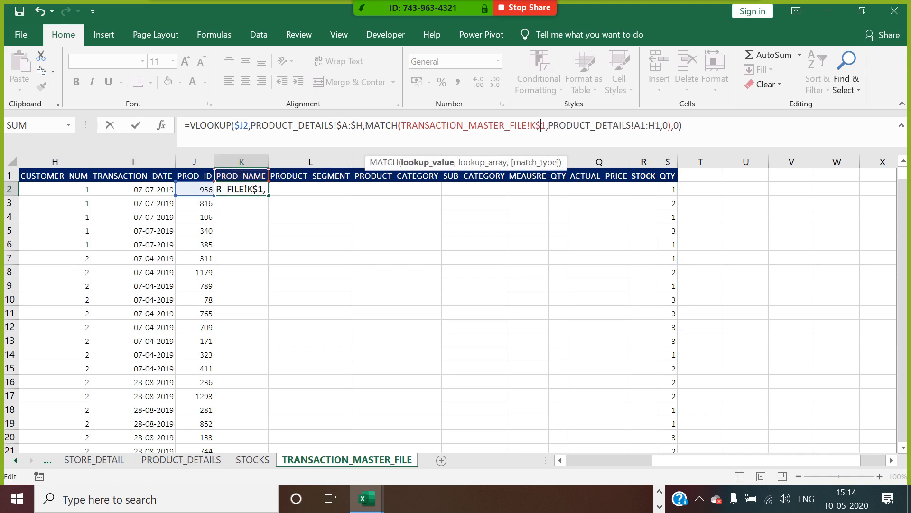
{"action": "left_click", "coordinate": [640, 125]}
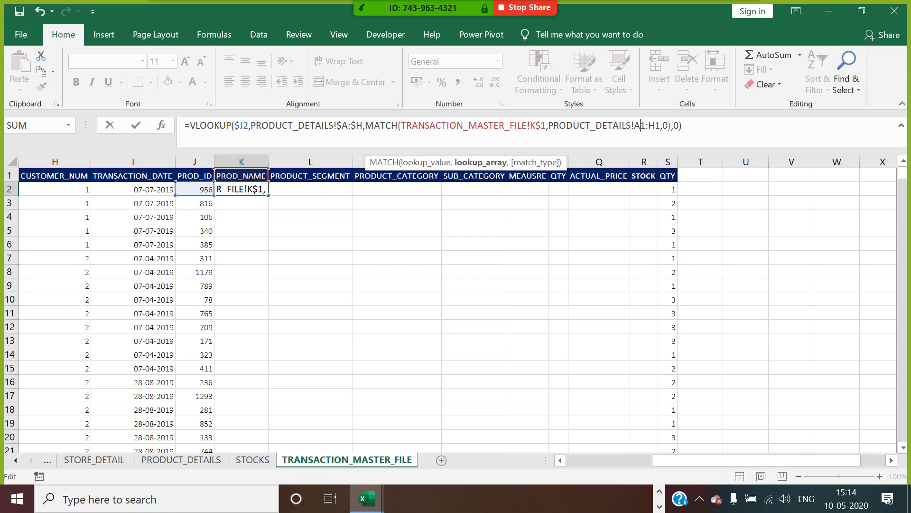
{"action": "type", "text": "$A"}
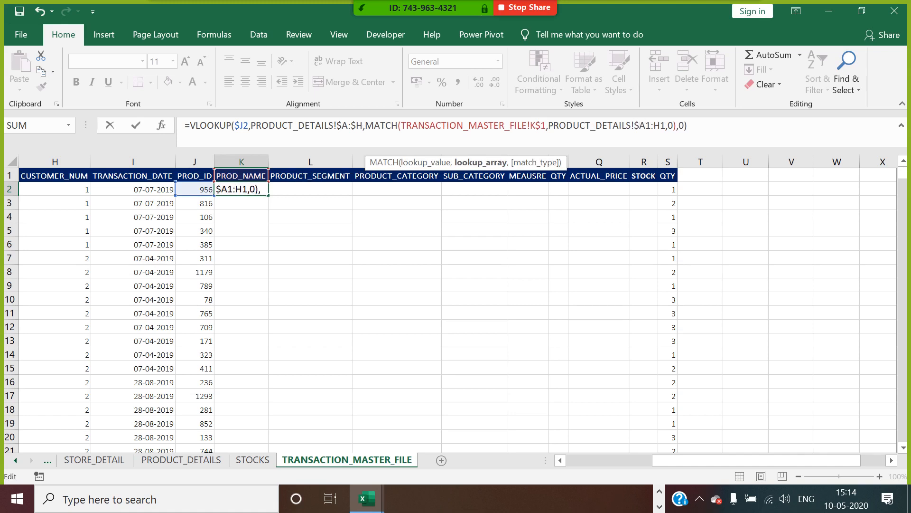
{"action": "type", "text": "$1:"}
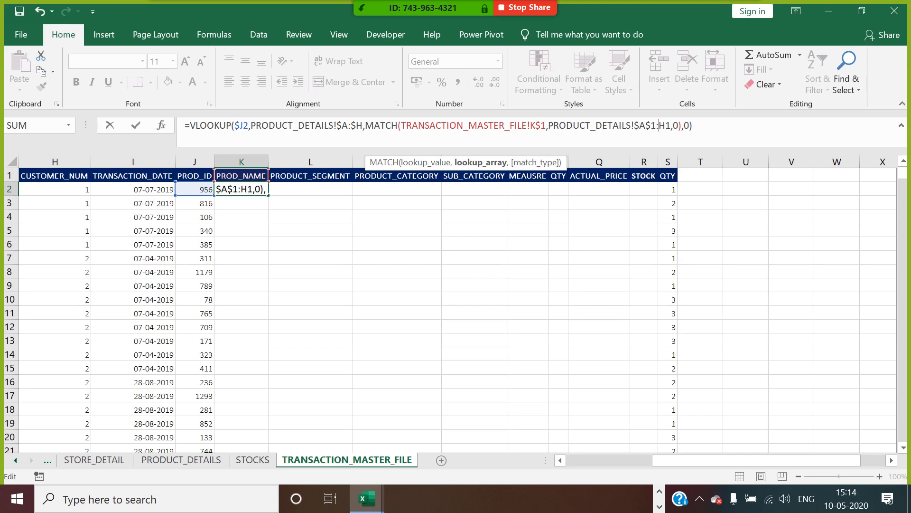
{"action": "type", "text": "$H$"}
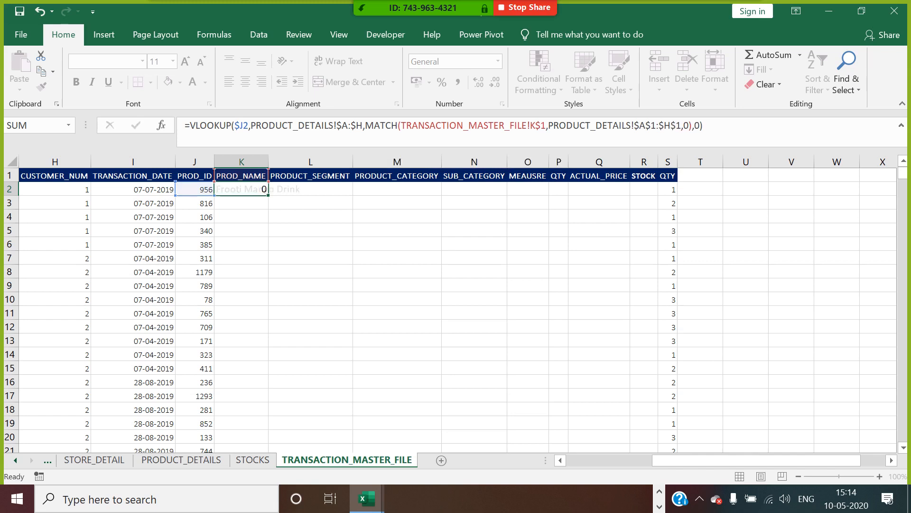
{"action": "key", "text": "Return"}
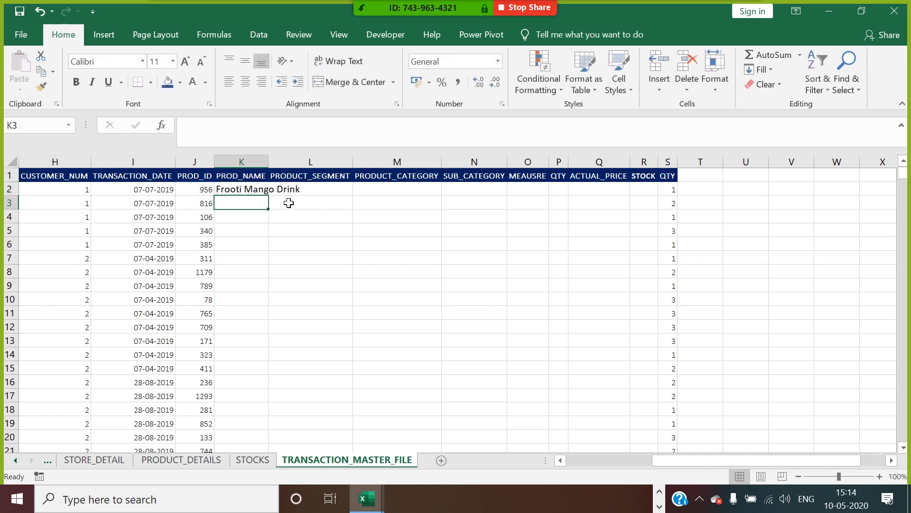
Copy the K2 lookup formula across to R2 and fill K2:R2 down through all transaction rows
{"action": "left_click", "coordinate": [260, 192]}
{"action": "left_click_drag", "start_coordinate": [268, 196], "coordinate": [659, 195]}
{"action": "double_click", "coordinate": [659, 196]}
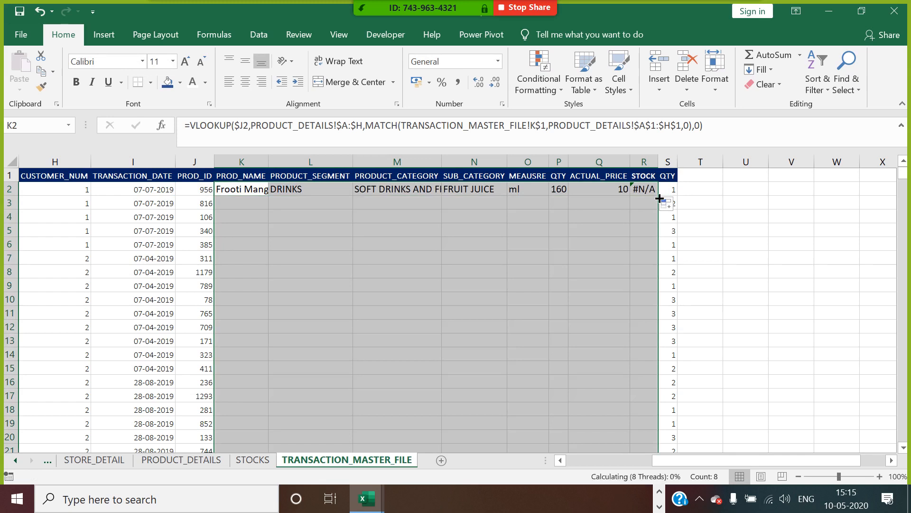
Clear the formulas in the STOCK column from R2 down to the last row
{"action": "left_click", "coordinate": [654, 193]}
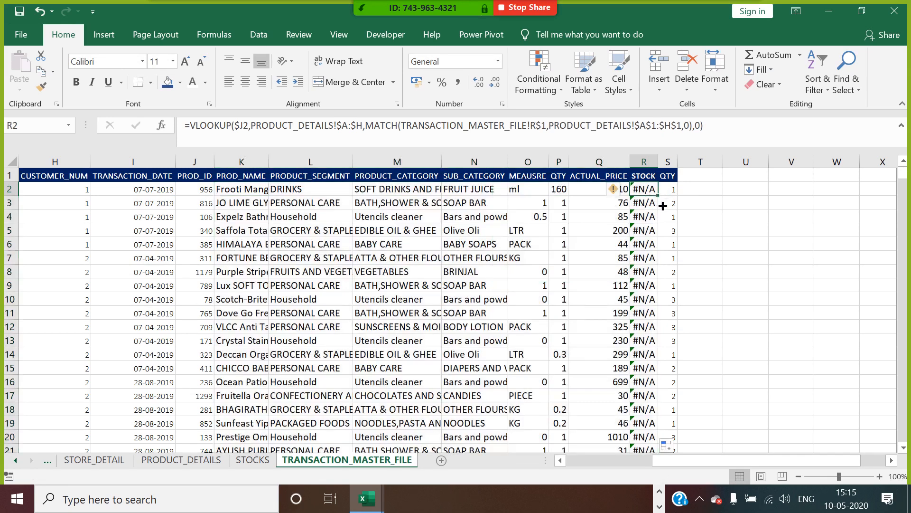
{"action": "key", "text": "ctrl+shift+Down"}
{"action": "key", "text": "Delete"}
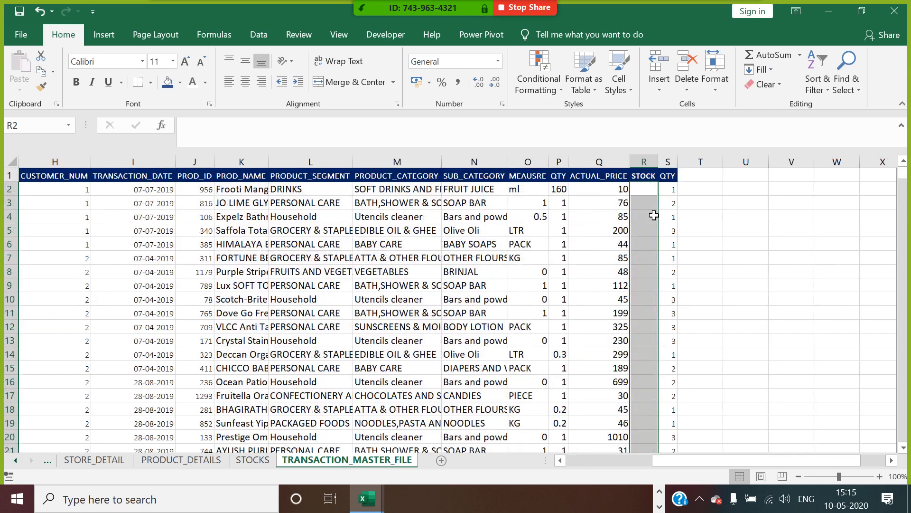
{"action": "left_click", "coordinate": [738, 222]}
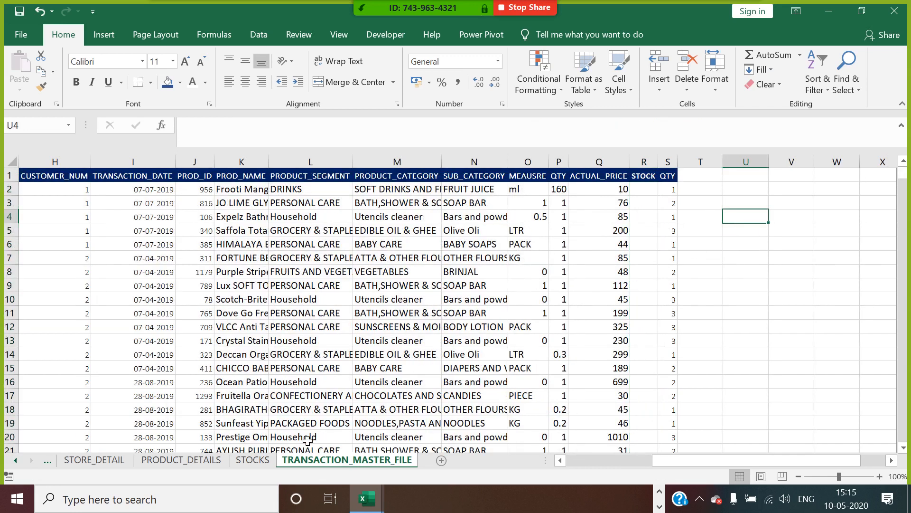
Insert a new column before STOCK on the STOCKS sheet and give it the heading MIX
{"action": "left_click", "coordinate": [257, 460]}
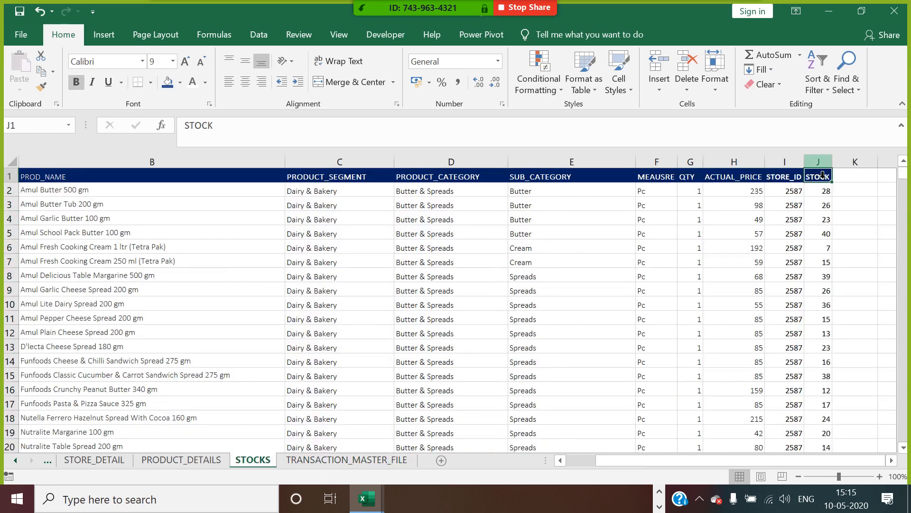
{"action": "right_click", "coordinate": [813, 162]}
{"action": "left_click", "coordinate": [755, 264]}
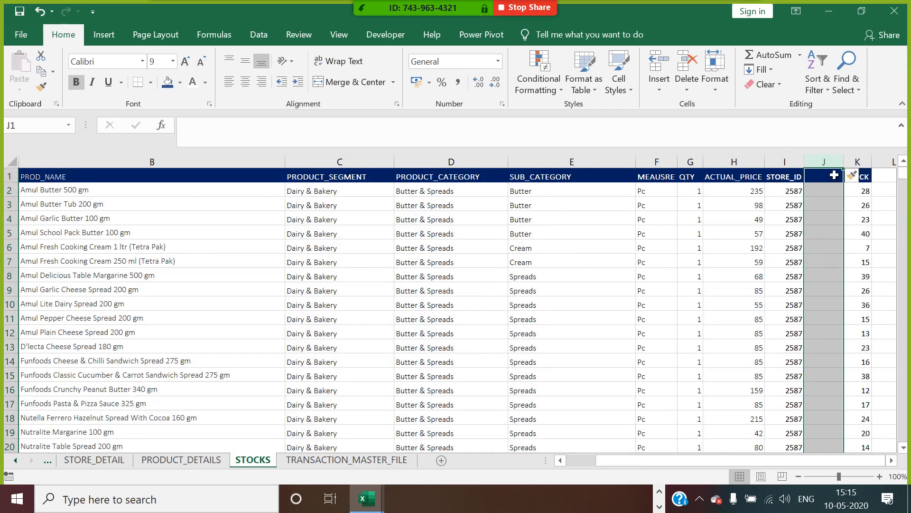
{"action": "left_click", "coordinate": [831, 179]}
{"action": "type", "text": "MIX"}
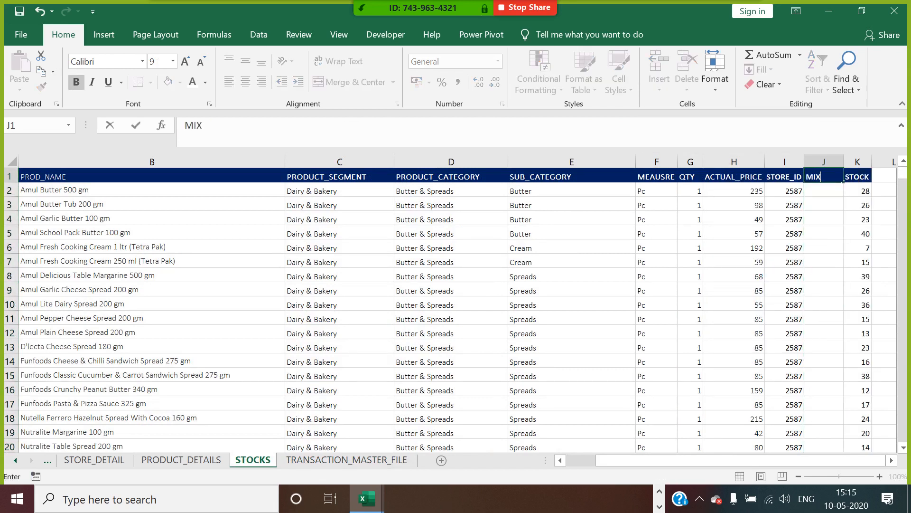
{"action": "key", "text": "Return"}
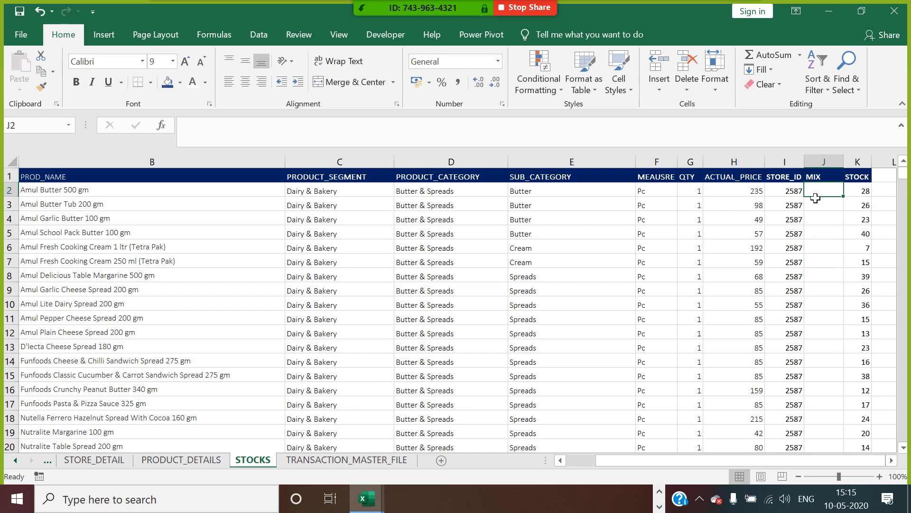
Join product ID and store ID in J2 of STOCKS with =A2&I2 and fill the formula down the MIX column
{"action": "type", "text": "="}
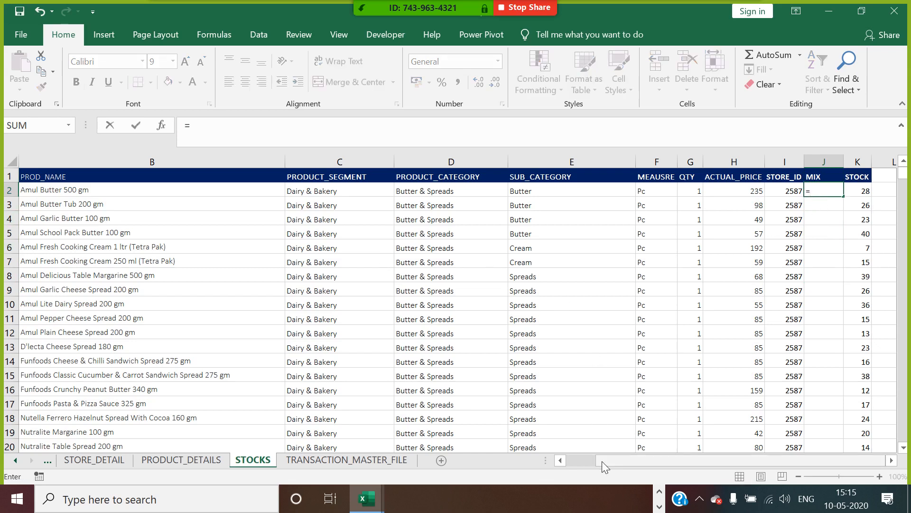
{"action": "scroll", "coordinate": [607, 460], "scroll_direction": "left", "scroll_amount": 1}
{"action": "left_click", "coordinate": [48, 192]}
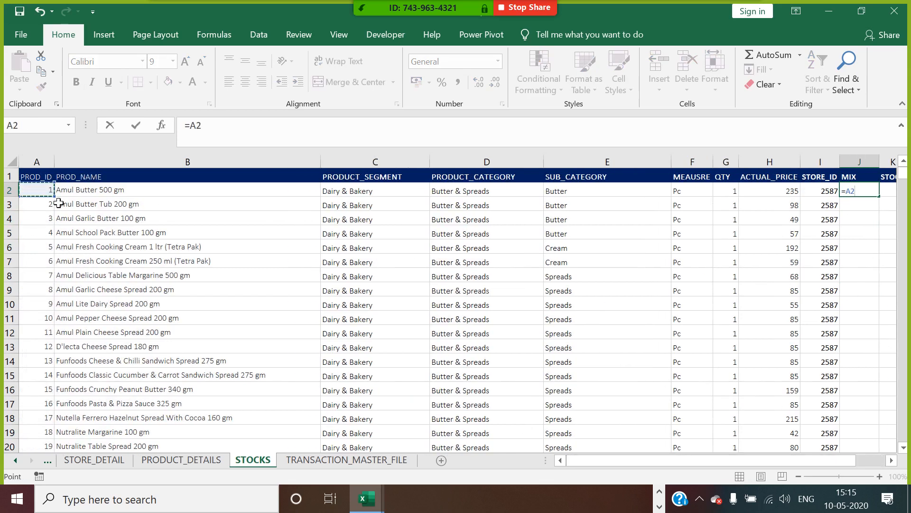
{"action": "type", "text": "&"}
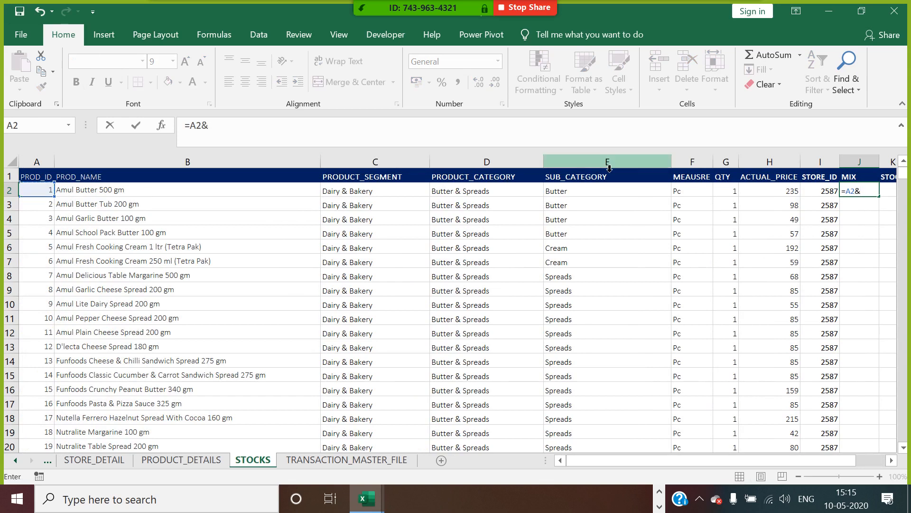
{"action": "left_click", "coordinate": [820, 194]}
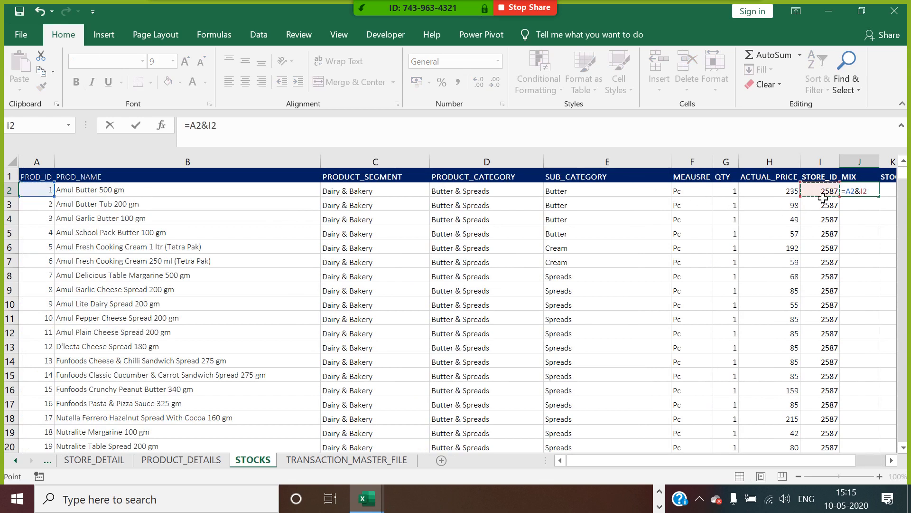
{"action": "key", "text": "Return"}
{"action": "left_click", "coordinate": [860, 190]}
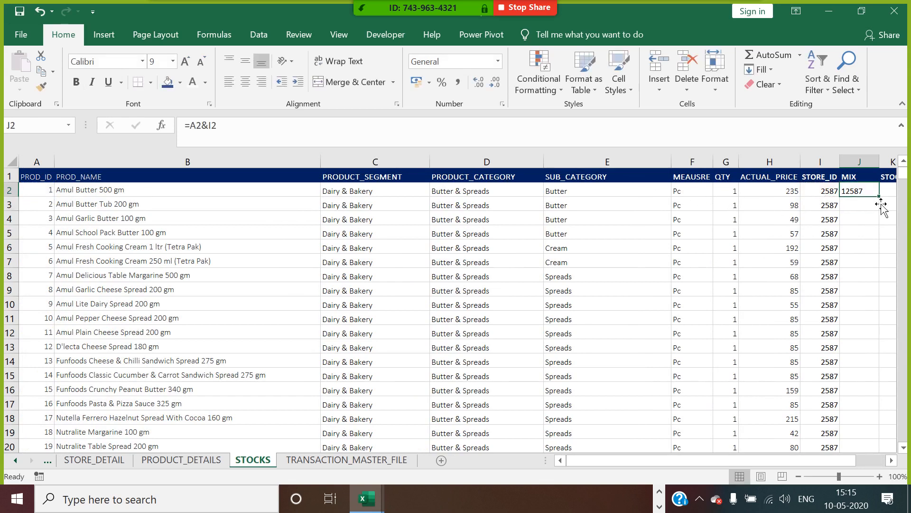
{"action": "double_click", "coordinate": [880, 198]}
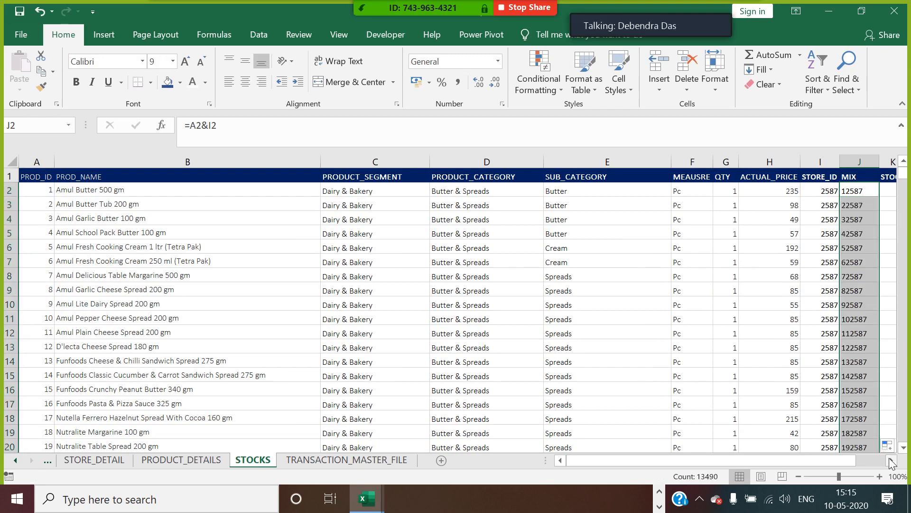
Start a VLOOKUP in R2 of TRANSACTION_MASTER_FILE with J2&E2 as the lookup value
{"action": "scroll", "coordinate": [629, 277], "scroll_direction": "right", "scroll_amount": 3}
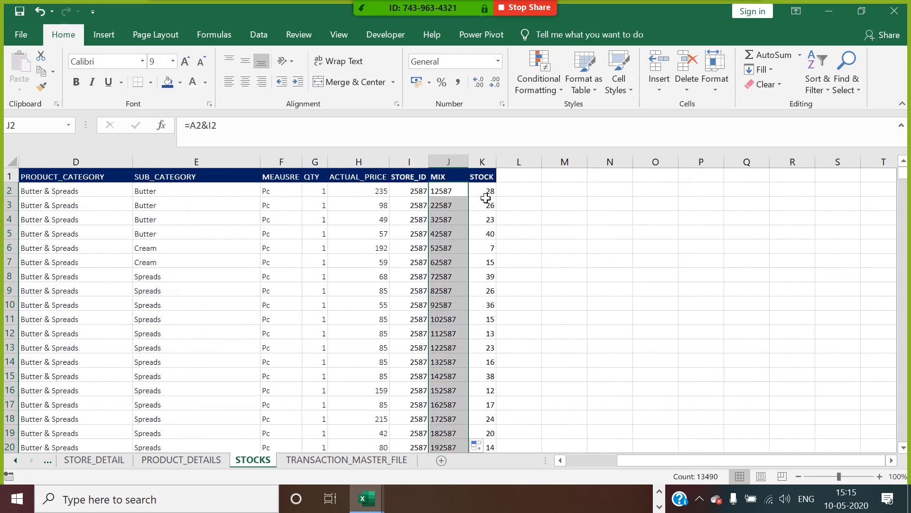
{"action": "left_click", "coordinate": [352, 460]}
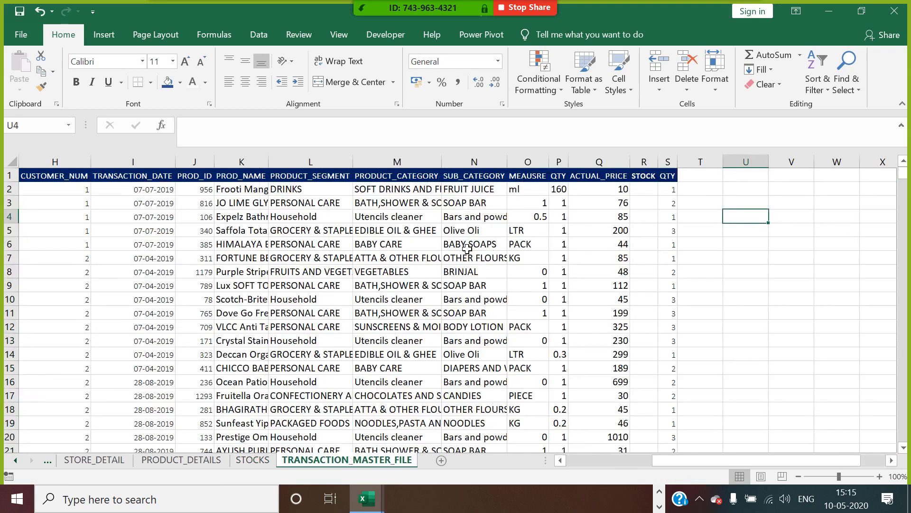
{"action": "left_click", "coordinate": [655, 192]}
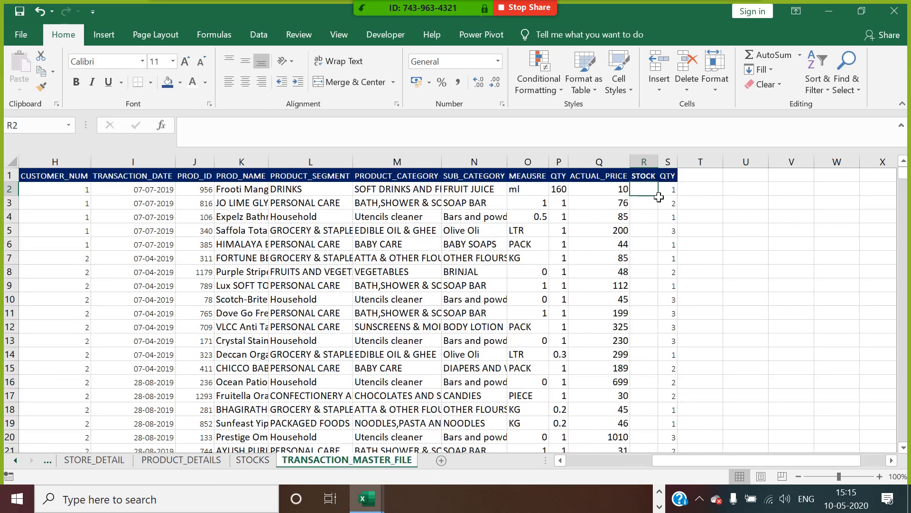
{"action": "type", "text": "=VLO"}
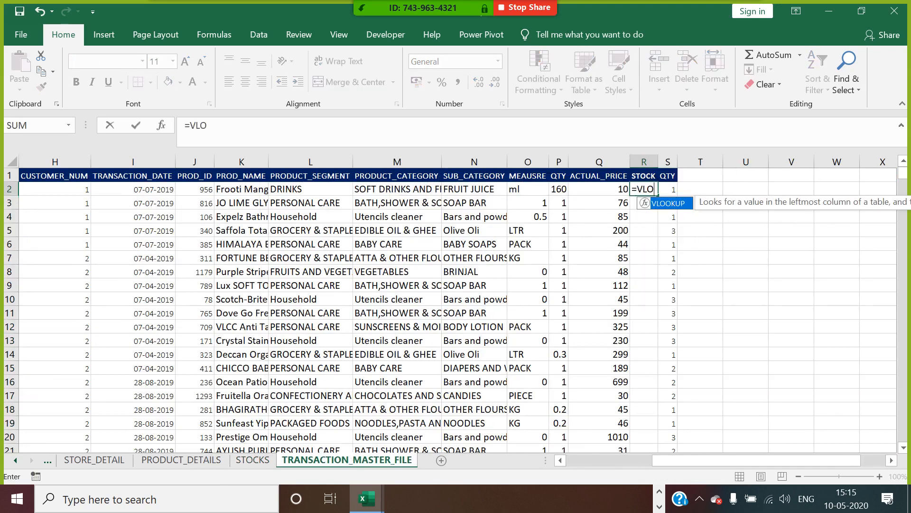
{"action": "double_click", "coordinate": [663, 205]}
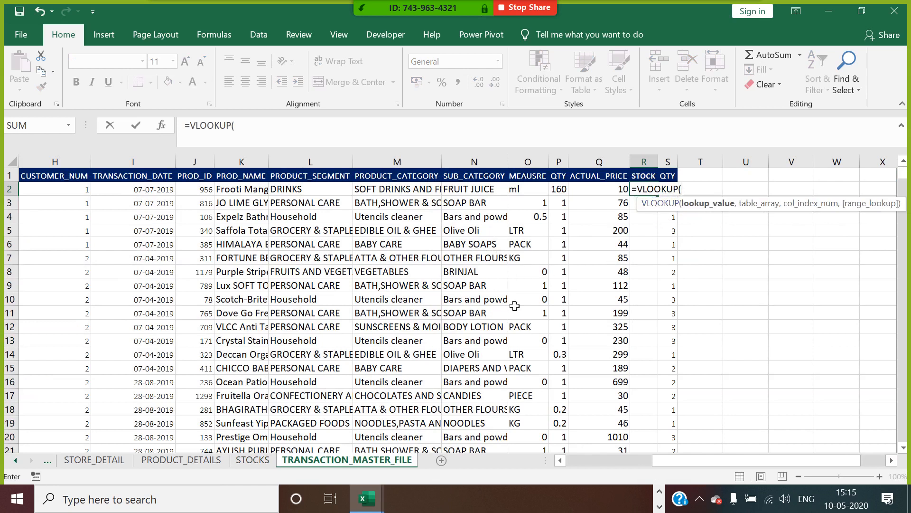
{"action": "left_click_drag", "start_coordinate": [673, 463], "coordinate": [565, 467]}
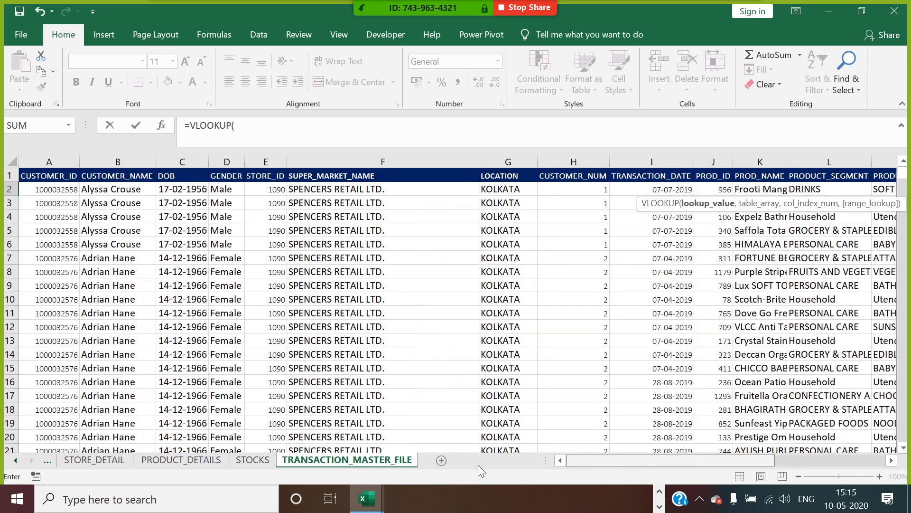
{"action": "left_click", "coordinate": [708, 191]}
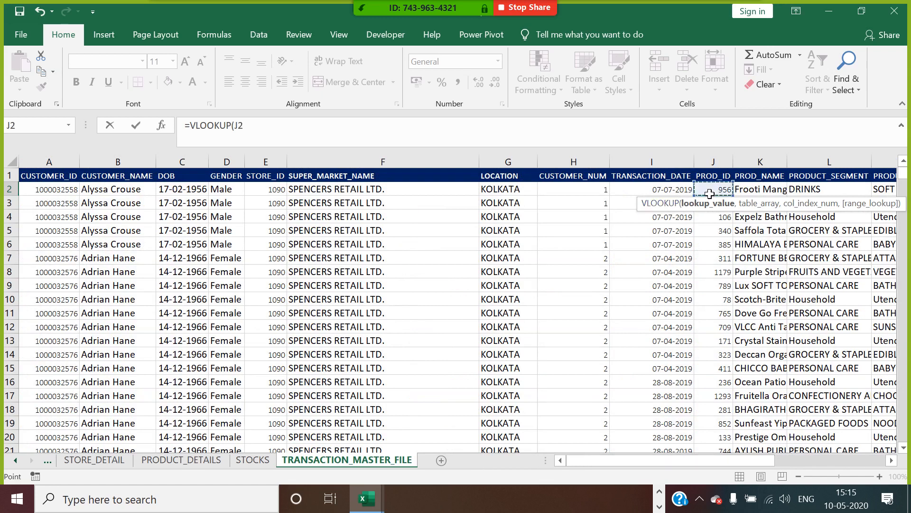
{"action": "type", "text": "&"}
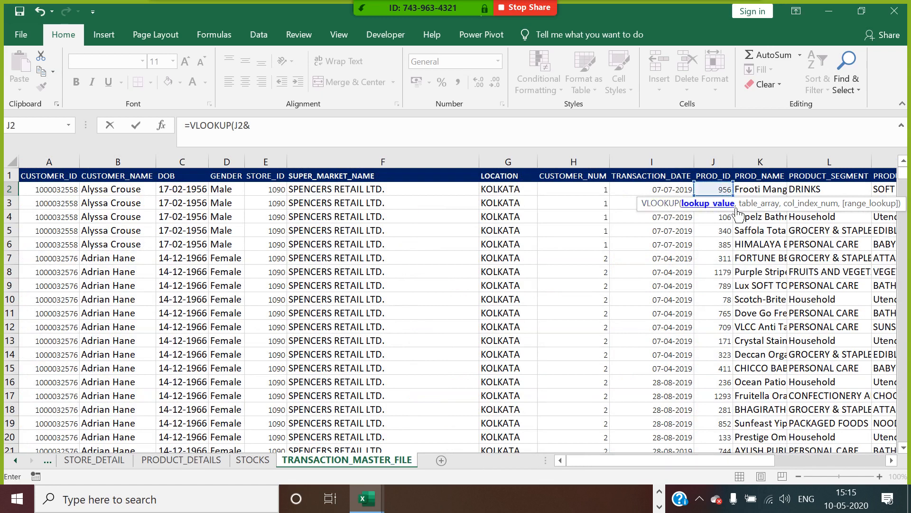
{"action": "left_click", "coordinate": [282, 190]}
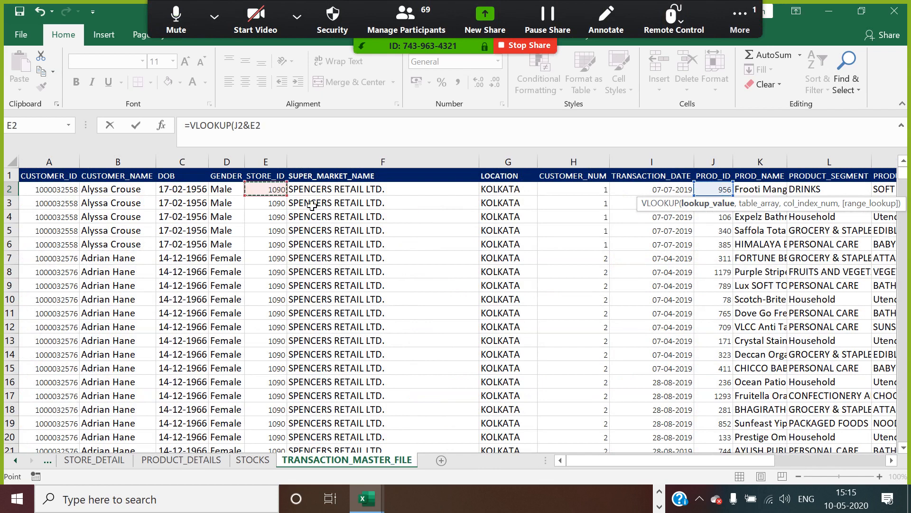
{"action": "type", "text": ","}
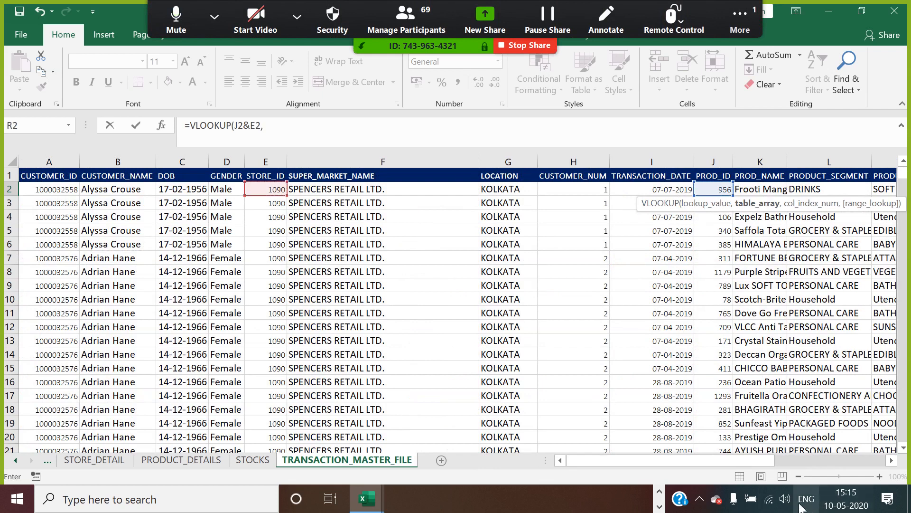
Complete the R2 formula with table array STOCKS!J:K, column index 2 and range lookup 0, and fill it down the STOCK column
{"action": "left_click_drag", "start_coordinate": [752, 460], "coordinate": [907, 463]}
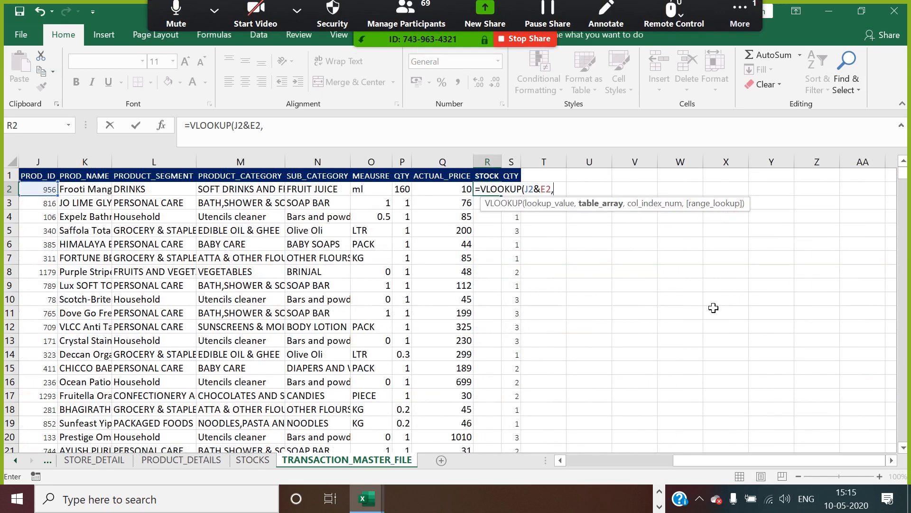
{"action": "left_click", "coordinate": [252, 460]}
{"action": "left_click_drag", "start_coordinate": [465, 176], "coordinate": [474, 170]}
{"action": "type", "text": ",2,0"}
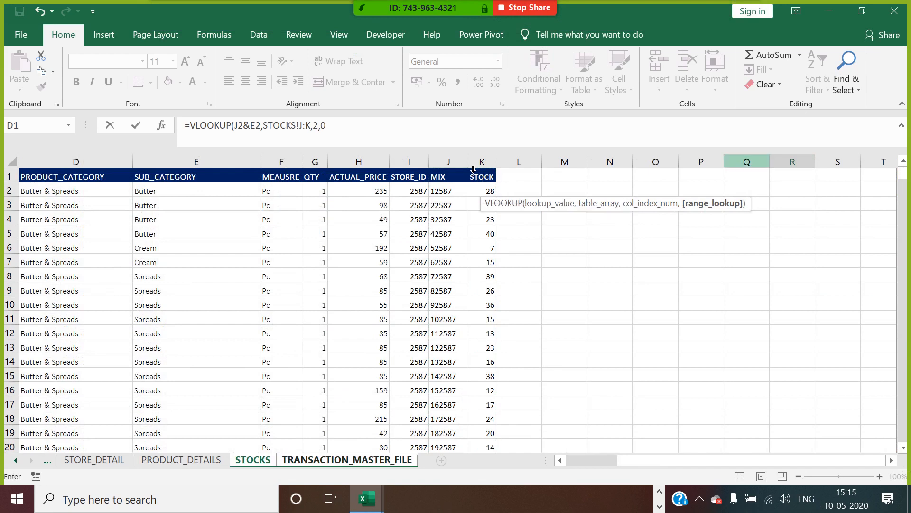
{"action": "key", "text": "Return"}
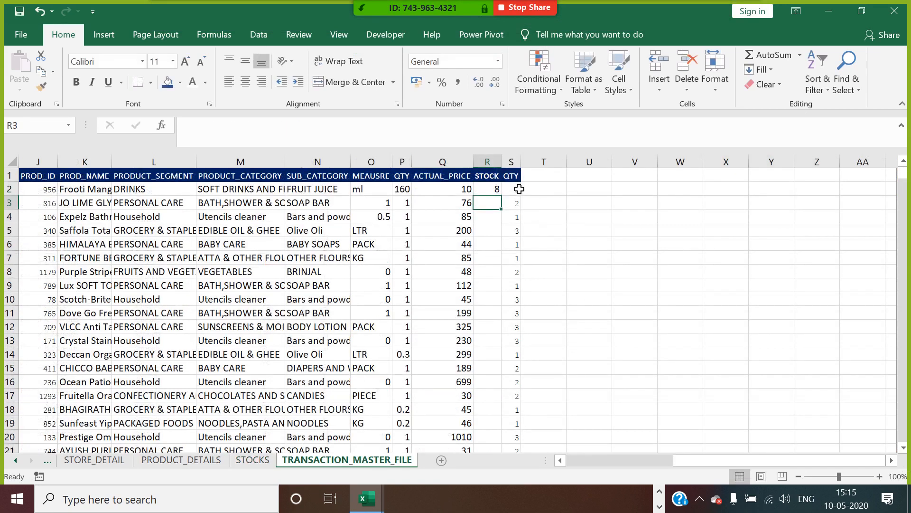
{"action": "left_click", "coordinate": [490, 191]}
{"action": "double_click", "coordinate": [503, 196]}
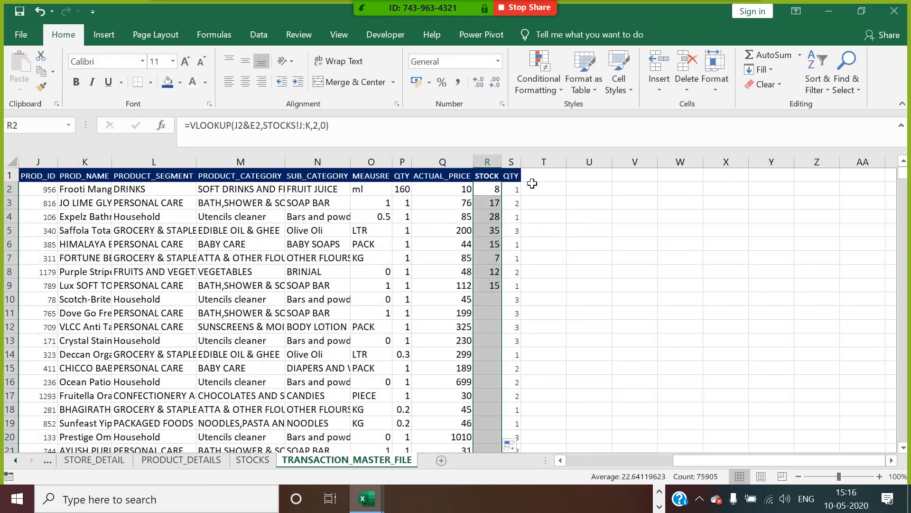
Add the heading SALES in T1, beside the last QTY column
{"action": "left_click", "coordinate": [549, 179]}
{"action": "type", "text": "SAKES"}
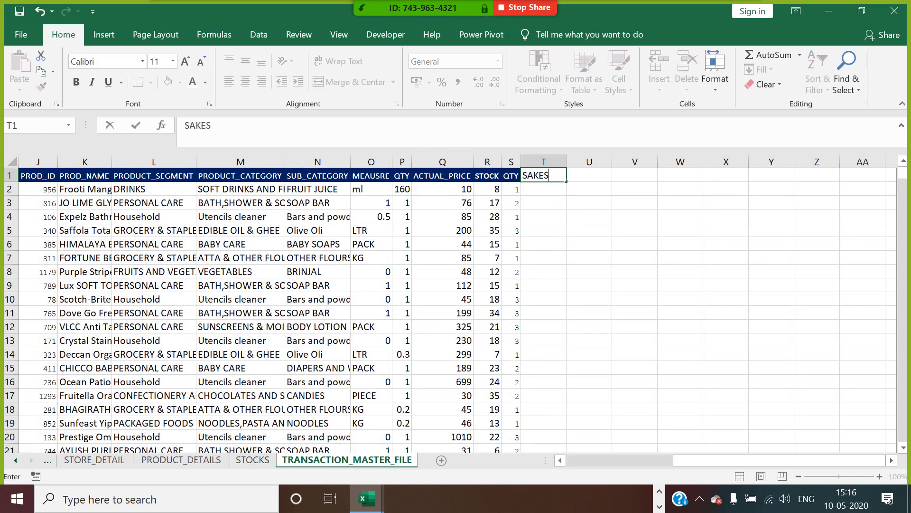
{"action": "left_click", "coordinate": [534, 176]}
{"action": "key", "text": "Delete"}
{"action": "type", "text": "L"}
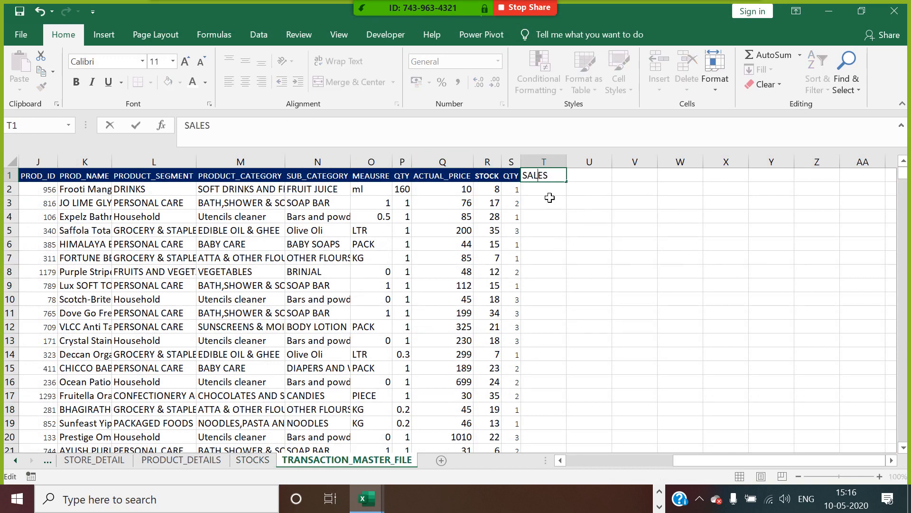
Calculate sales in T2 as =S2*Q2 and fill the formula down the SALES column
{"action": "left_click", "coordinate": [547, 195]}
{"action": "type", "text": "="}
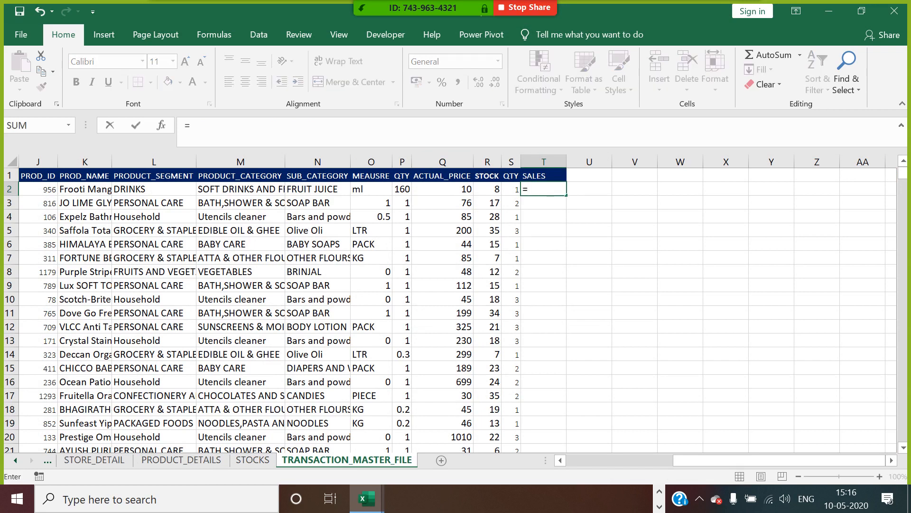
{"action": "left_click", "coordinate": [516, 190]}
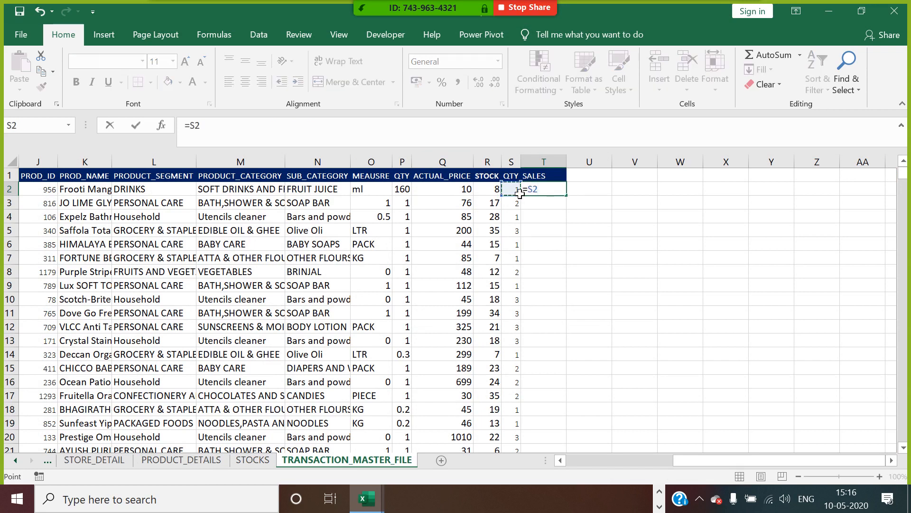
{"action": "type", "text": "*"}
{"action": "left_click", "coordinate": [436, 192]}
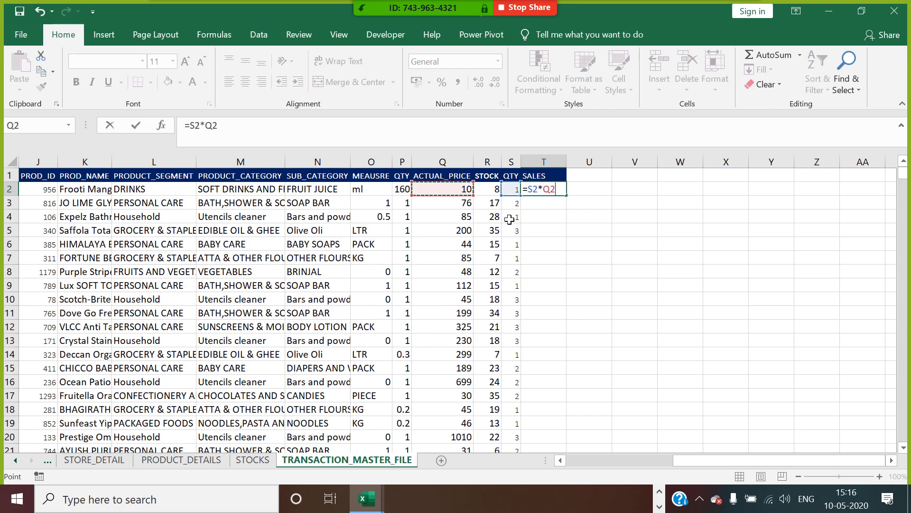
{"action": "key", "text": "Return"}
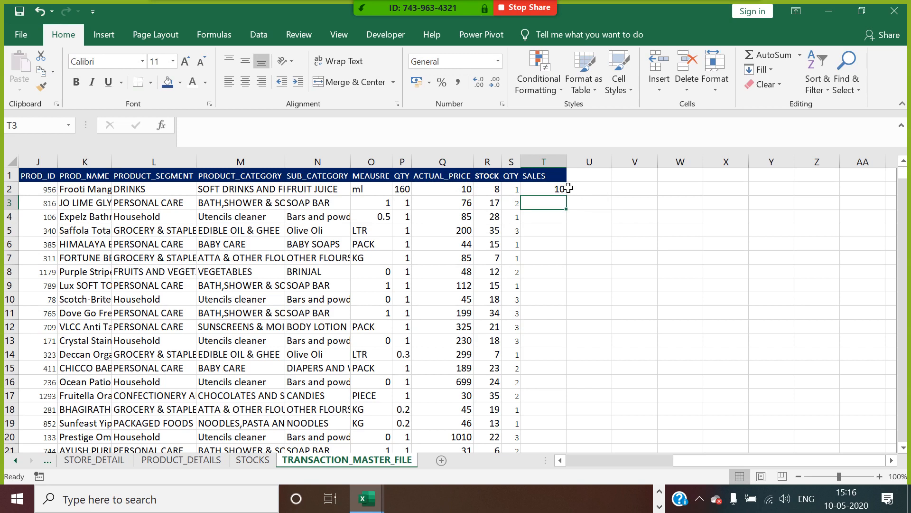
{"action": "left_click", "coordinate": [564, 190]}
{"action": "double_click", "coordinate": [567, 195]}
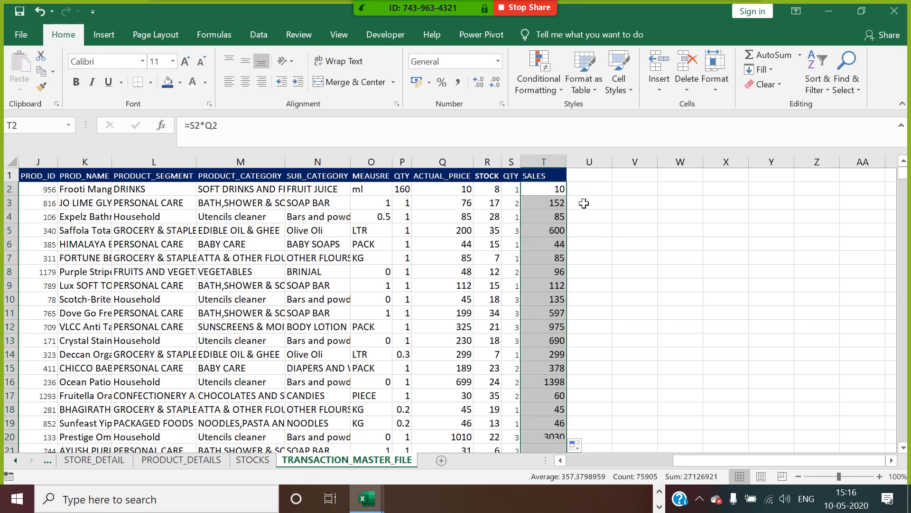
Fit the SALES column width to its contents and apply all borders to the entire TRANSACTION_MASTER_FILE table
{"action": "double_click", "coordinate": [567, 162]}
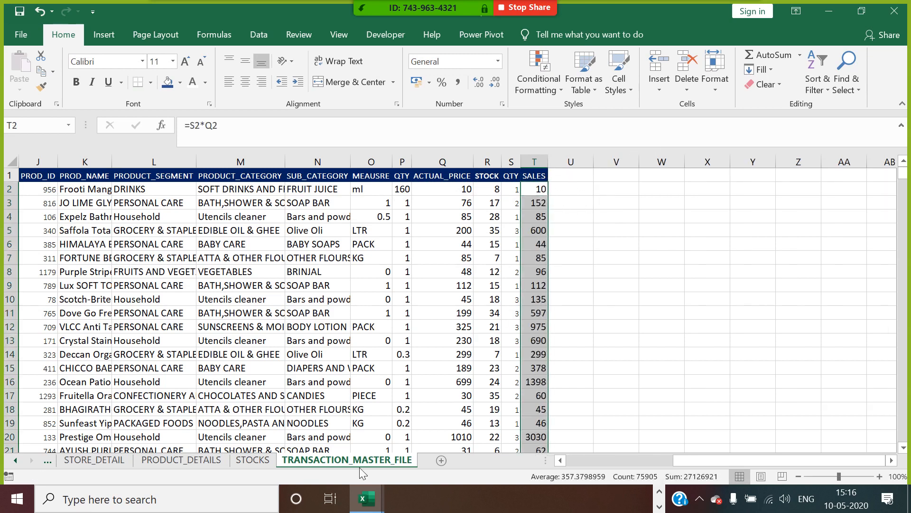
{"action": "left_click_drag", "start_coordinate": [702, 453], "coordinate": [595, 453]}
{"action": "left_click", "coordinate": [54, 181]}
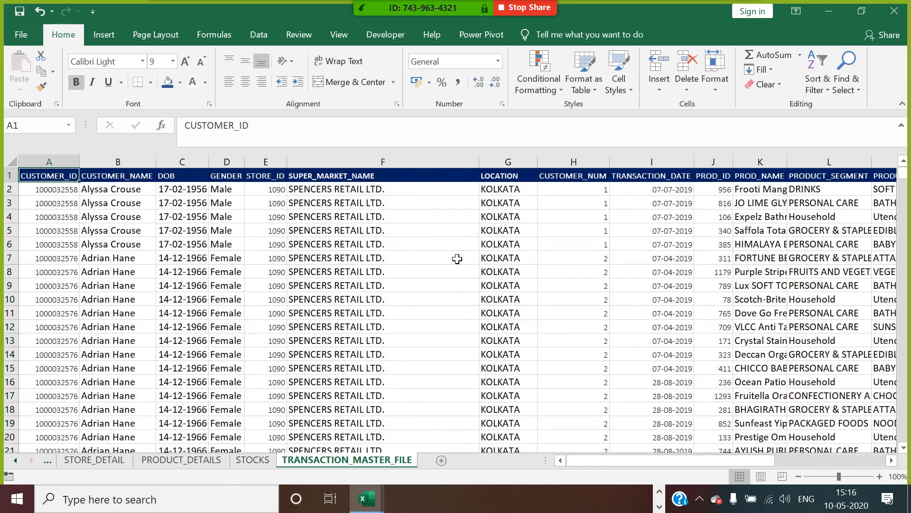
{"action": "key", "text": "ctrl+shift+Right"}
{"action": "key", "text": "ctrl+shift+Down"}
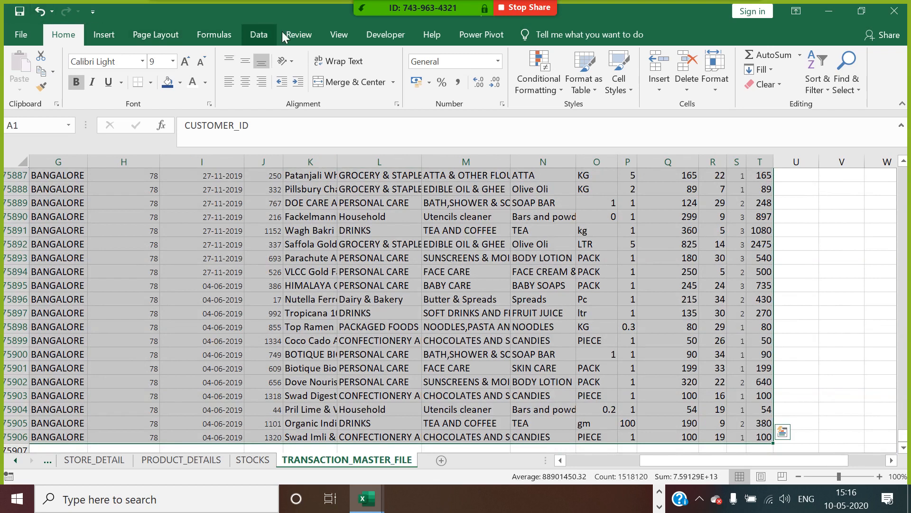
{"action": "left_click", "coordinate": [150, 83]}
{"action": "left_click", "coordinate": [145, 204]}
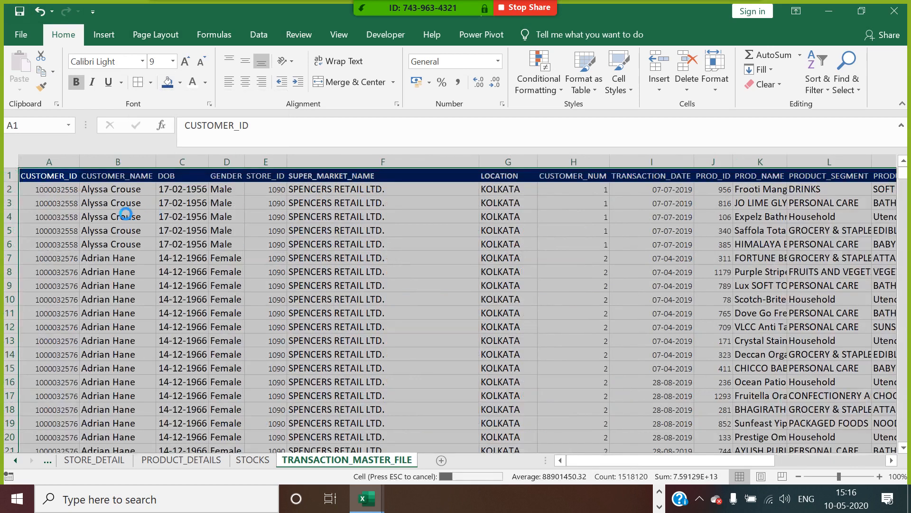
Deselect the table by returning to A1 and save the workbook
{"action": "left_click", "coordinate": [72, 181]}
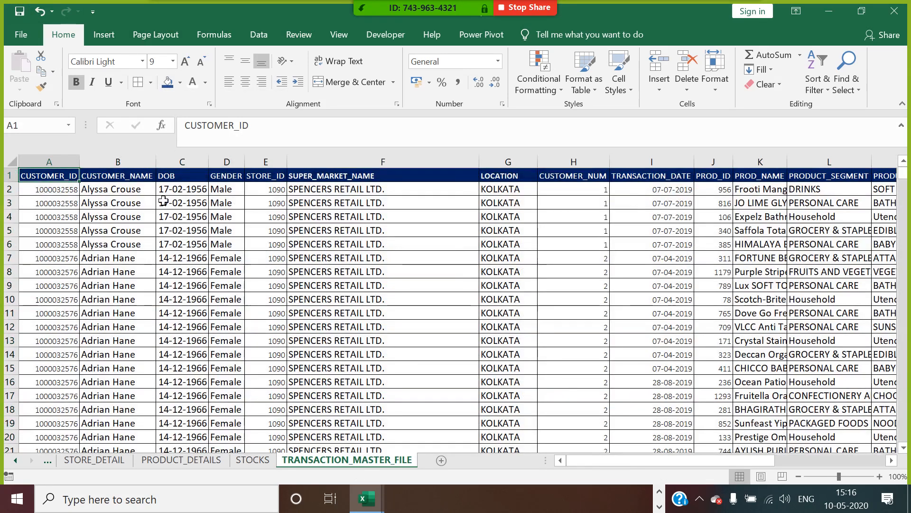
{"action": "key", "text": "ctrl+s"}
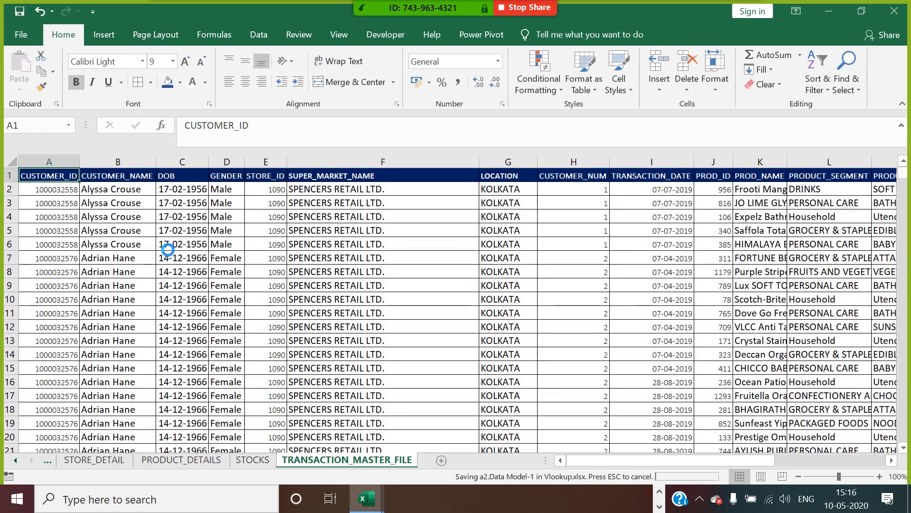
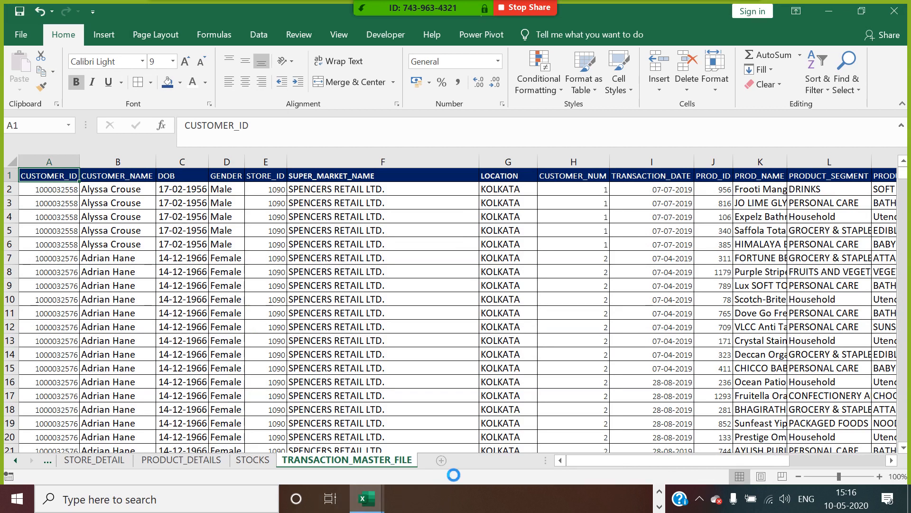
Add a new worksheet after TRANSACTION_MASTER_FILE and name it DATA MODEL
{"action": "left_click", "coordinate": [441, 460]}
{"action": "right_click", "coordinate": [442, 463]}
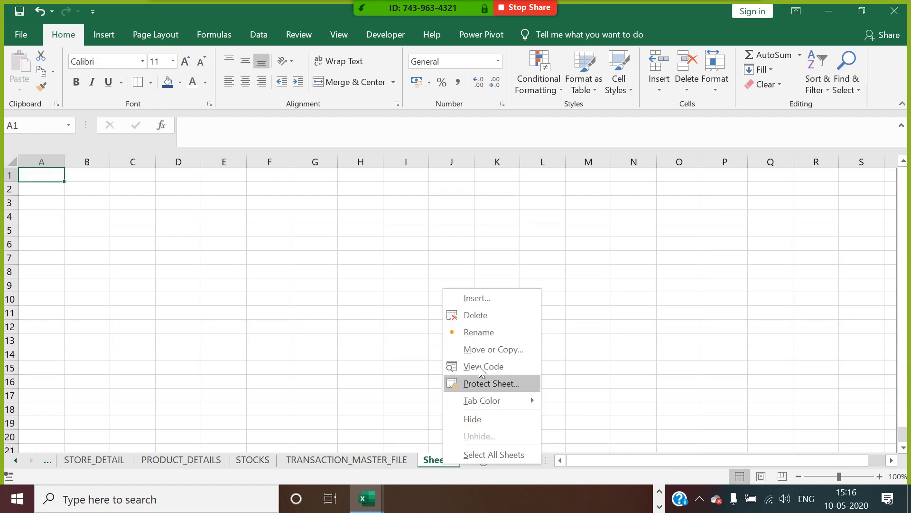
{"action": "left_click", "coordinate": [491, 332]}
{"action": "type", "text": "DATA"}
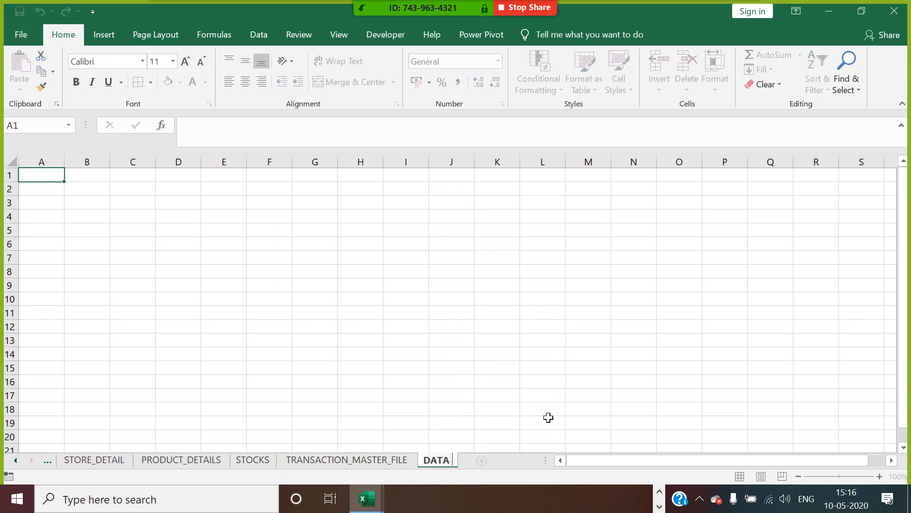
{"action": "type", "text": " MODEL"}
{"action": "left_click", "coordinate": [556, 451]}
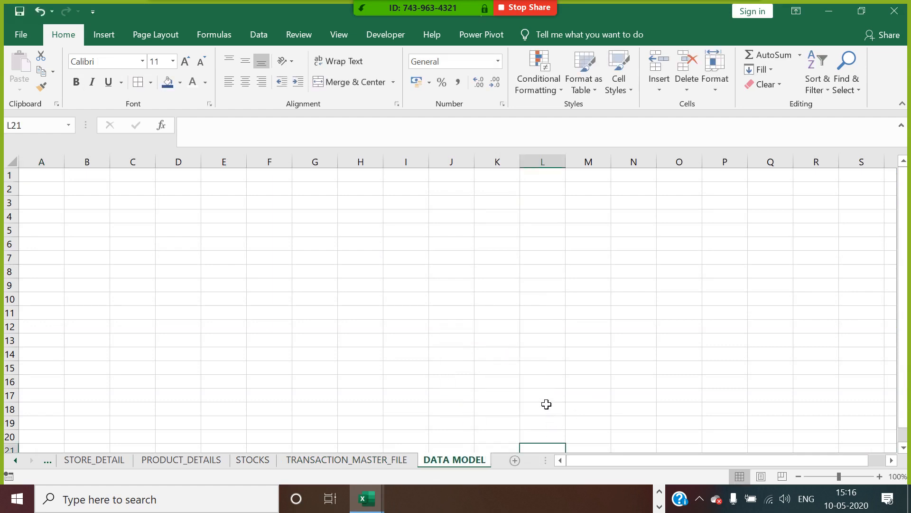
{"action": "left_click", "coordinate": [541, 385]}
Copy the entire table relationship diagram sheet from Book1 into the DATA MODEL sheet and save the workbook
{"action": "key", "text": "alt+Tab"}
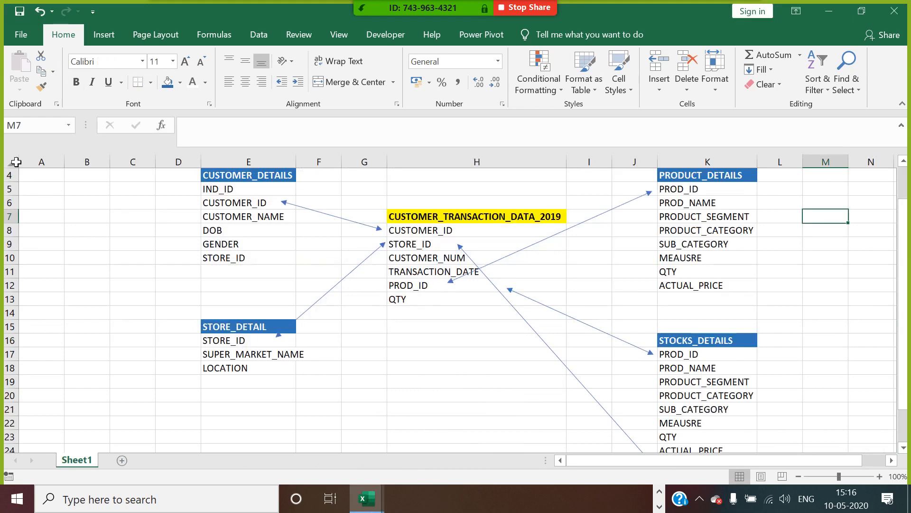
{"action": "left_click", "coordinate": [14, 162]}
{"action": "key", "text": "ctrl+c"}
{"action": "key", "text": "alt+Tab"}
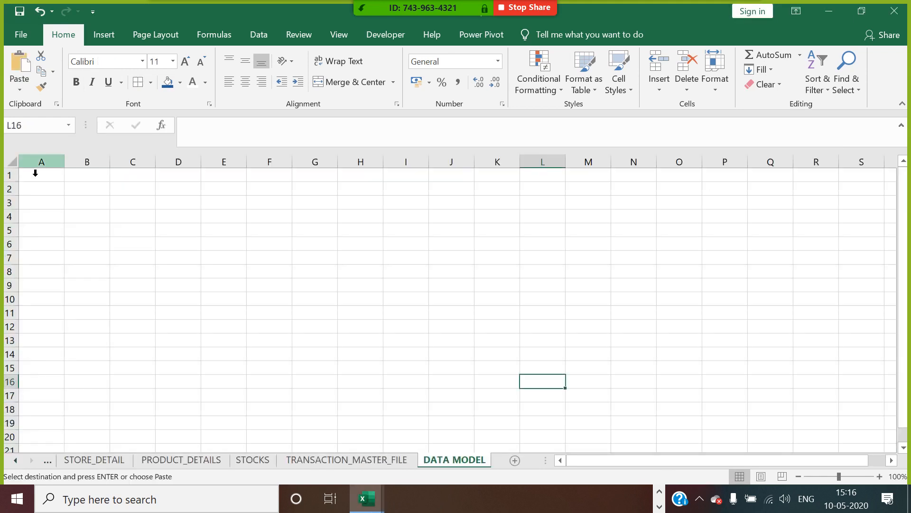
{"action": "left_click", "coordinate": [12, 162]}
{"action": "key", "text": "ctrl+v"}
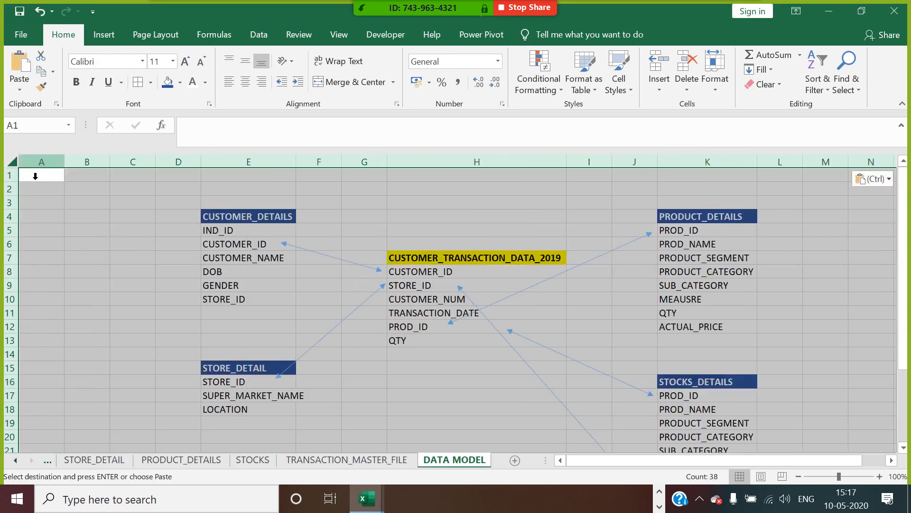
{"action": "key", "text": "ctrl+s"}
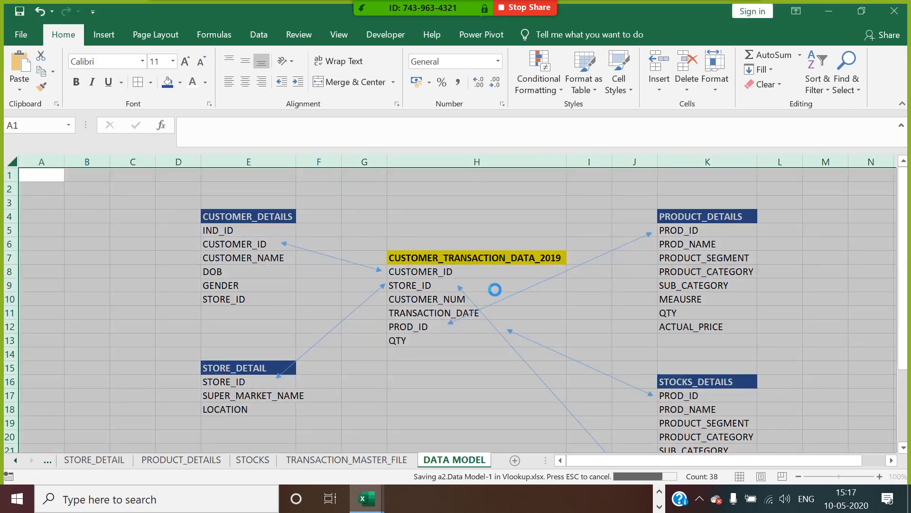
Switch back to Book1 and close it without saving its changes
{"action": "key", "text": "alt+Tab"}
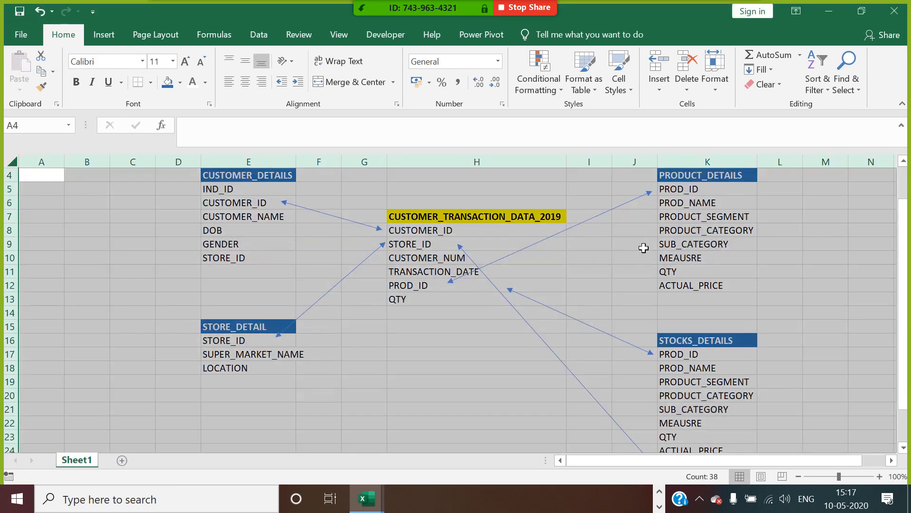
{"action": "left_click", "coordinate": [643, 250]}
{"action": "left_click", "coordinate": [894, 11]}
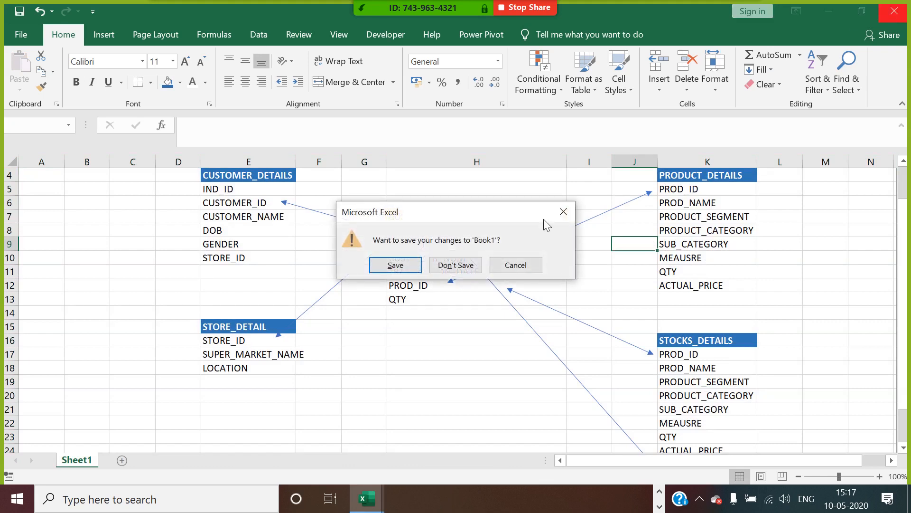
{"action": "left_click", "coordinate": [458, 264]}
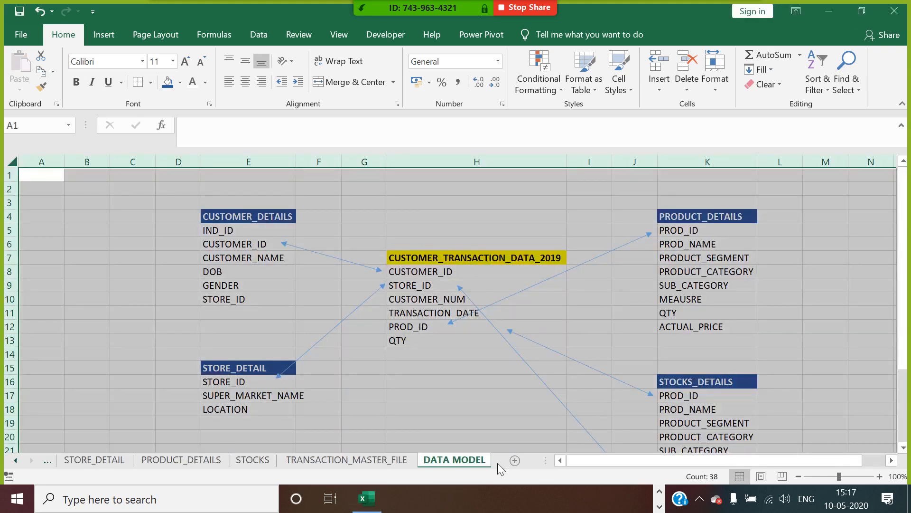
Add a new worksheet after DATA MODEL and name it Q AND A
{"action": "left_click", "coordinate": [515, 459]}
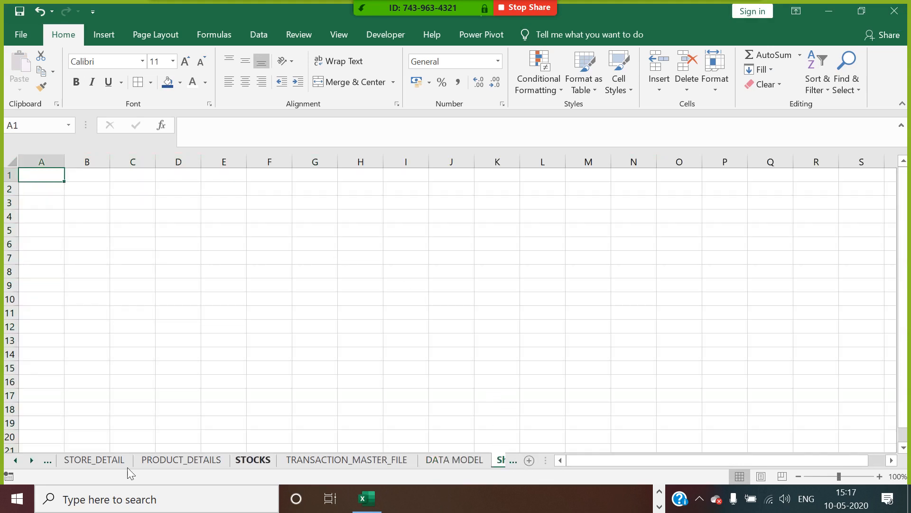
{"action": "left_click", "coordinate": [30, 460]}
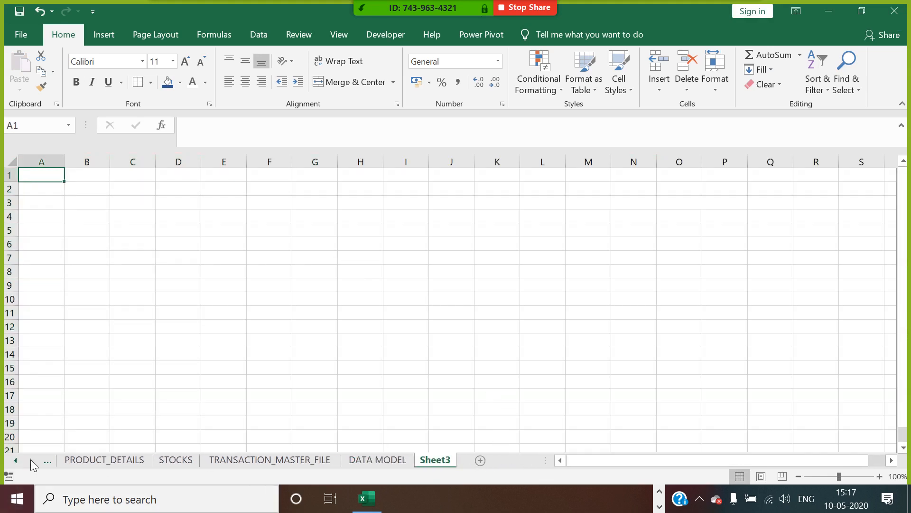
{"action": "right_click", "coordinate": [440, 463]}
{"action": "left_click", "coordinate": [487, 328]}
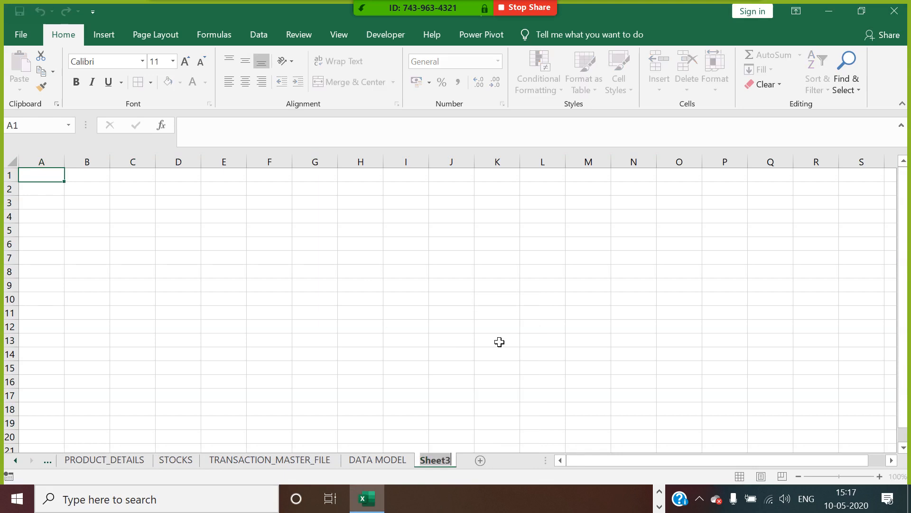
{"action": "type", "text": "Q AND 1"}
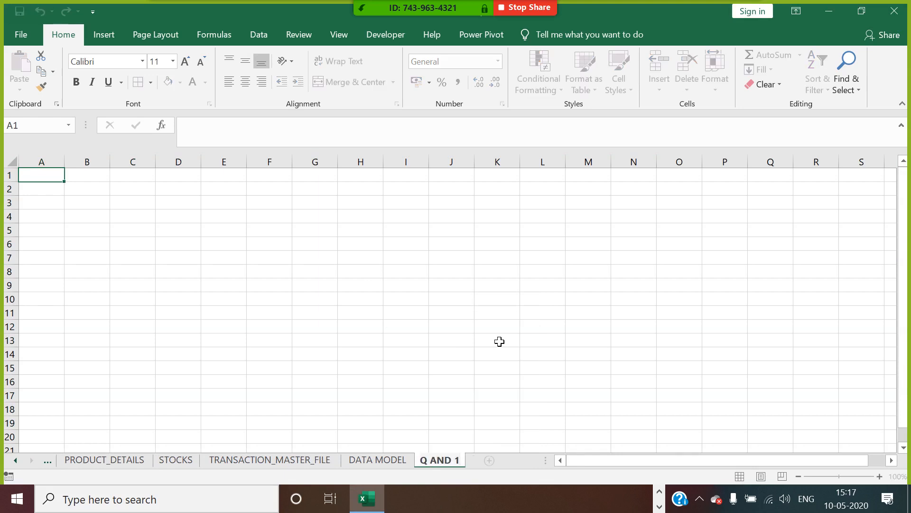
{"action": "key", "text": "BackSpace"}
{"action": "type", "text": "A"}
{"action": "key", "text": "Return"}
Enter Q1 in E4 and WHAT ARE THE CRITERIA WE HAVE IN VLOOKUP in F4, and fit column F to the text
{"action": "left_click", "coordinate": [237, 223]}
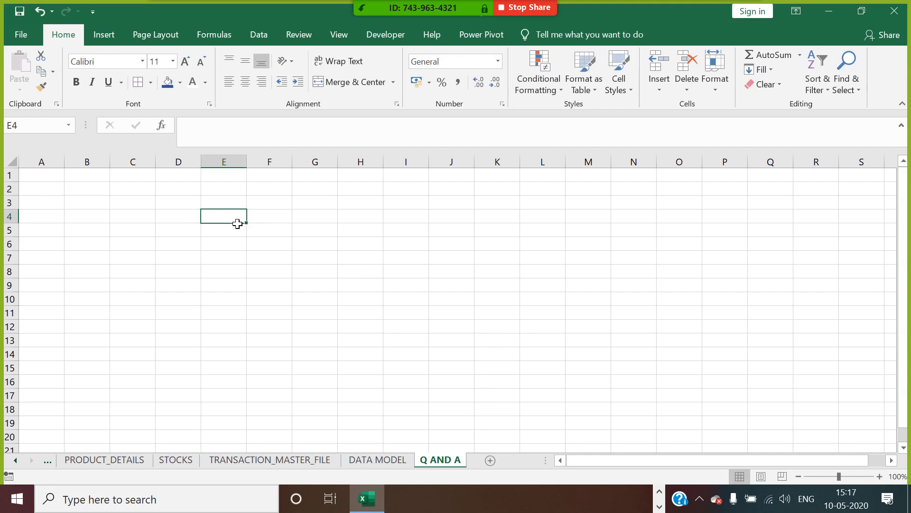
{"action": "type", "text": "Q1"}
{"action": "key", "text": "Tab"}
{"action": "type", "text": "W"}
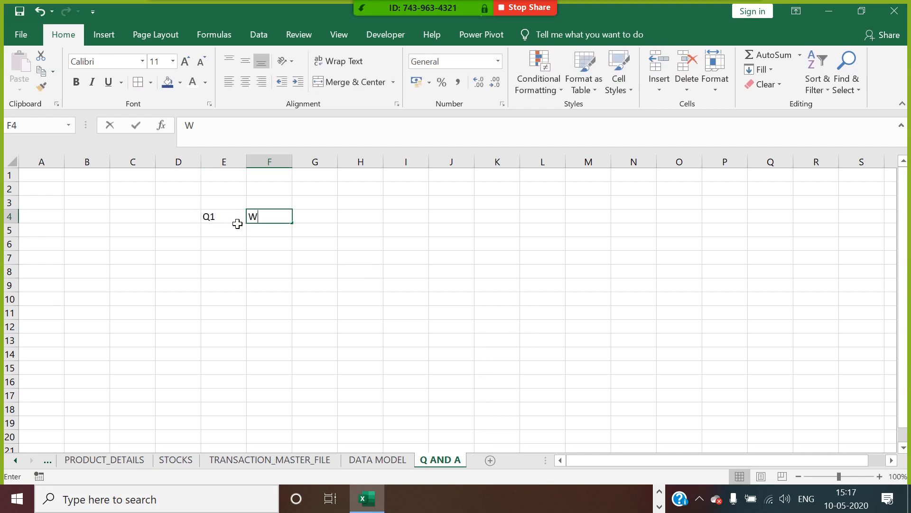
{"action": "type", "text": "HAT ARE THE "}
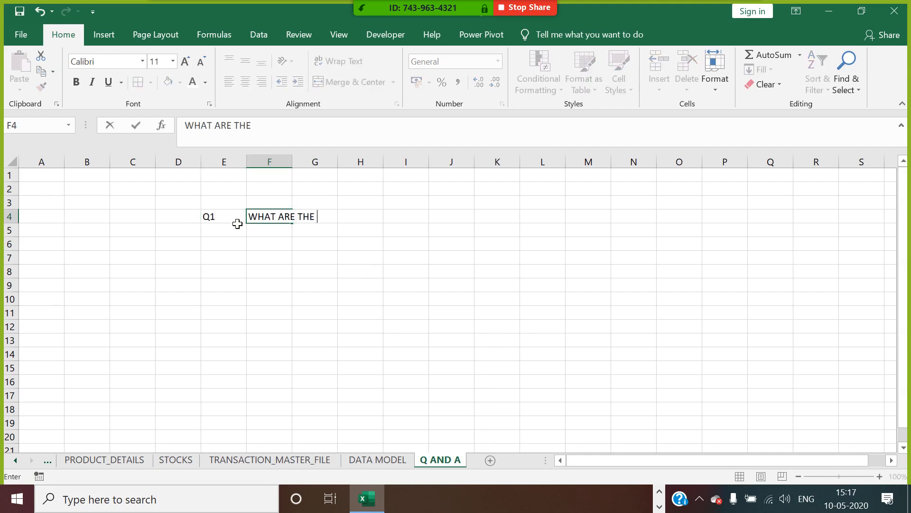
{"action": "type", "text": "CRITERIA"}
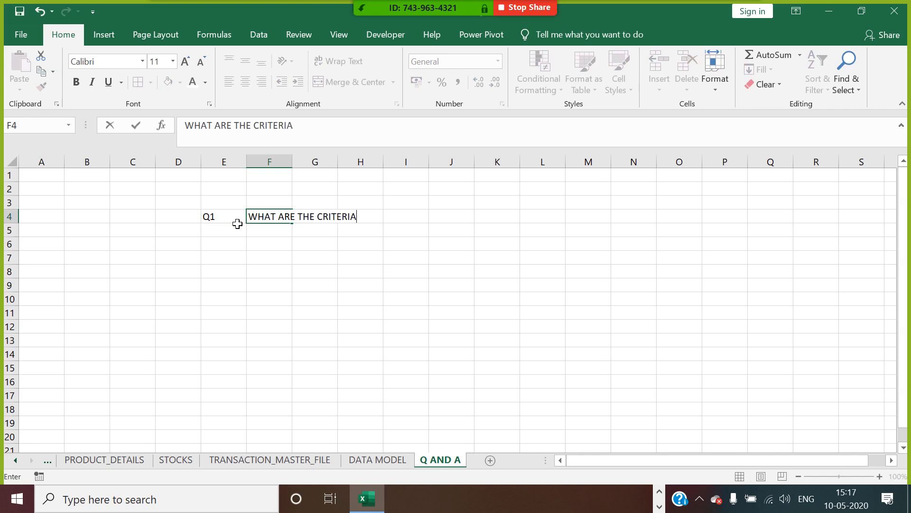
{"action": "type", "text": " WE HAVE IN VLOOKUP"}
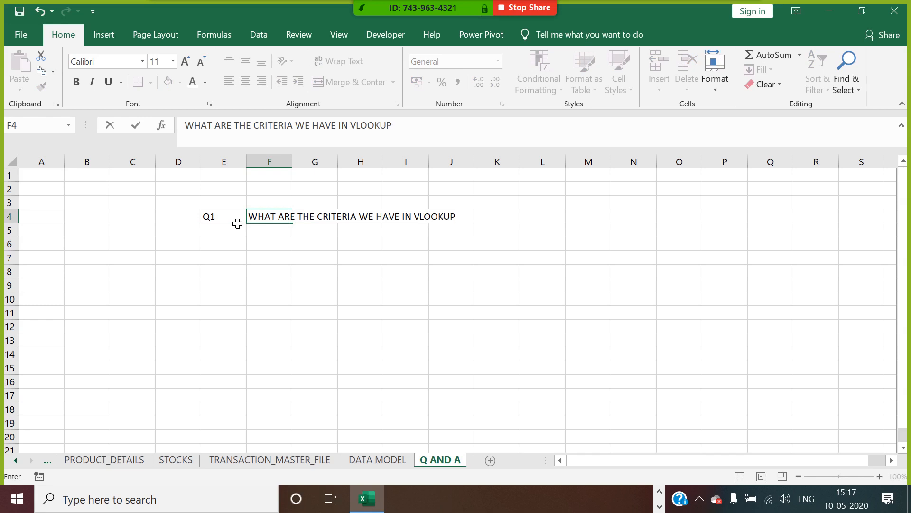
{"action": "left_click", "coordinate": [281, 285]}
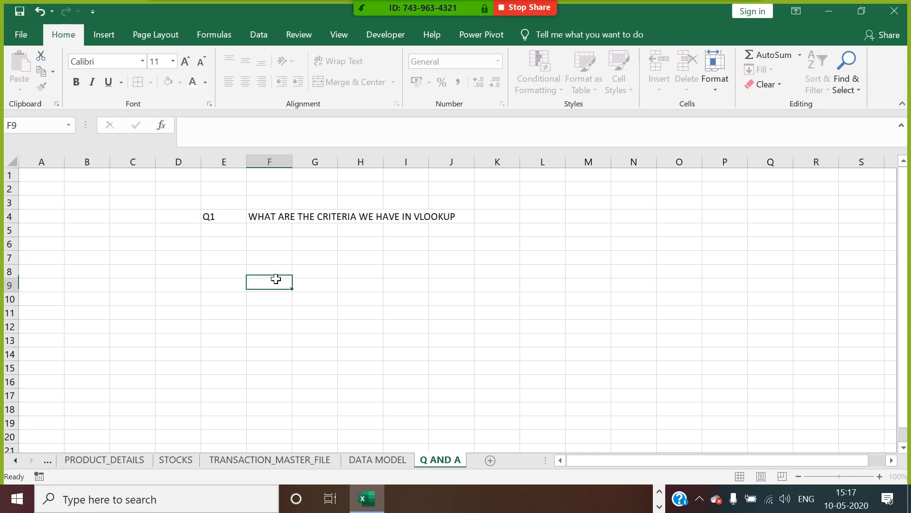
{"action": "double_click", "coordinate": [293, 162]}
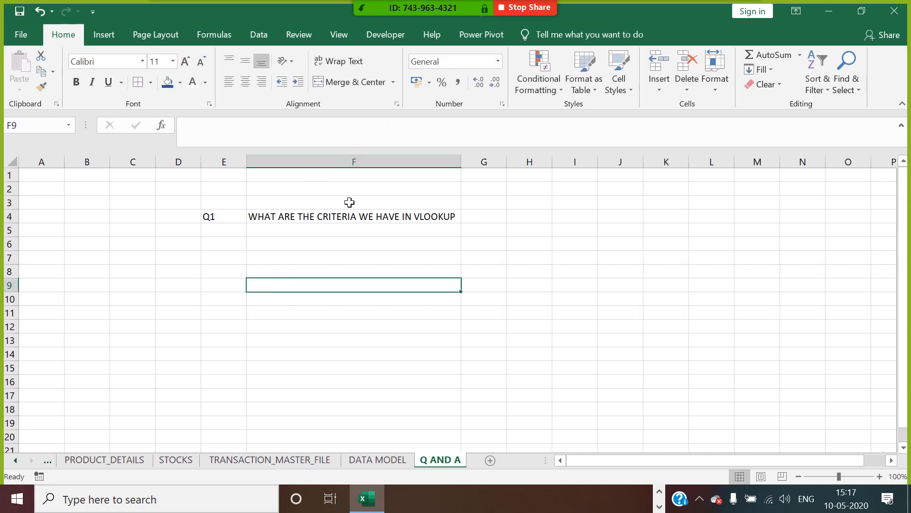
List the VLOOKUP criteria in G5:G8 as LOOKUP VALUE, TABLE ARRAY, COLUMN INDEX and RANGE LOOKUP
{"action": "left_click", "coordinate": [484, 233]}
{"action": "type", "text": "LOOK"}
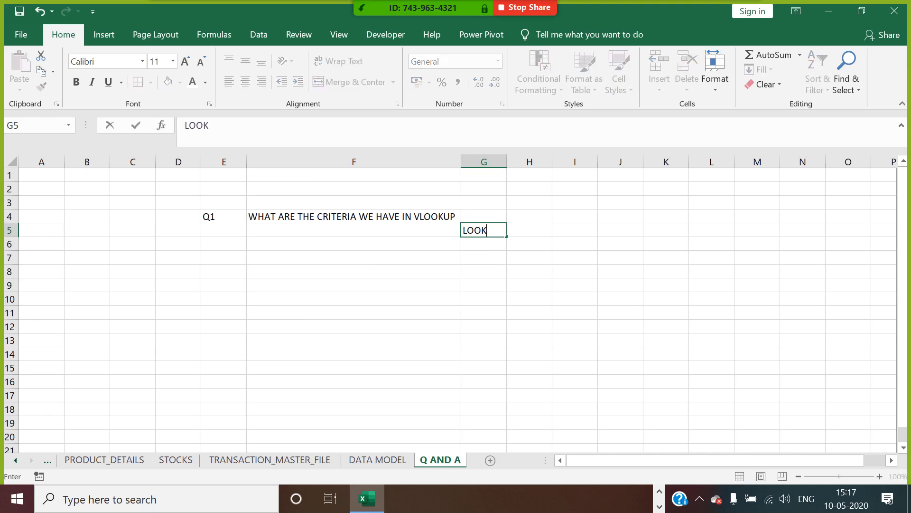
{"action": "type", "text": "UP VALUE"}
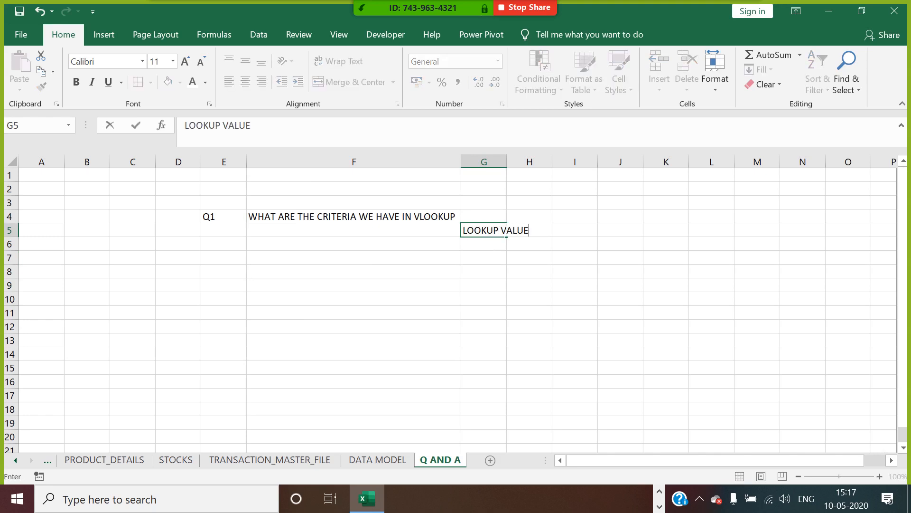
{"action": "left_click", "coordinate": [499, 244]}
{"action": "type", "text": "T"}
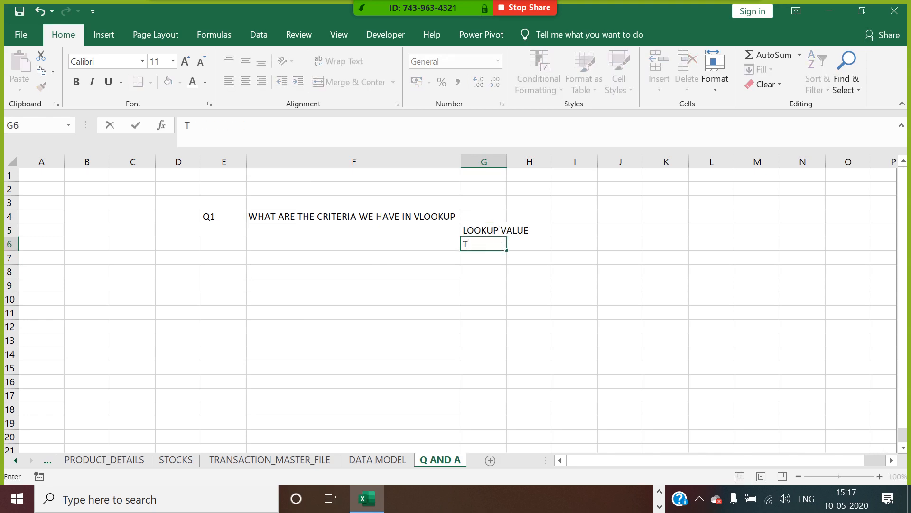
{"action": "type", "text": "ABLE ARRAY"}
{"action": "left_click", "coordinate": [496, 263]}
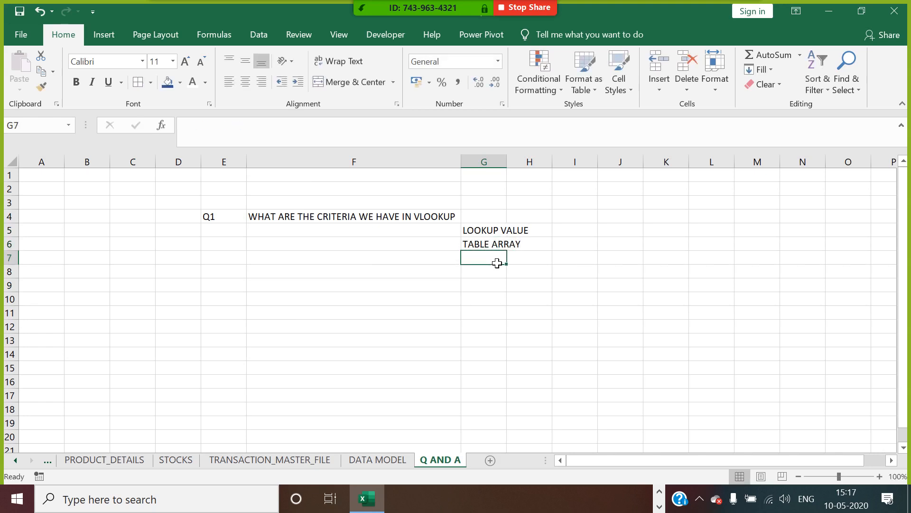
{"action": "type", "text": "COLUMN INDEX"}
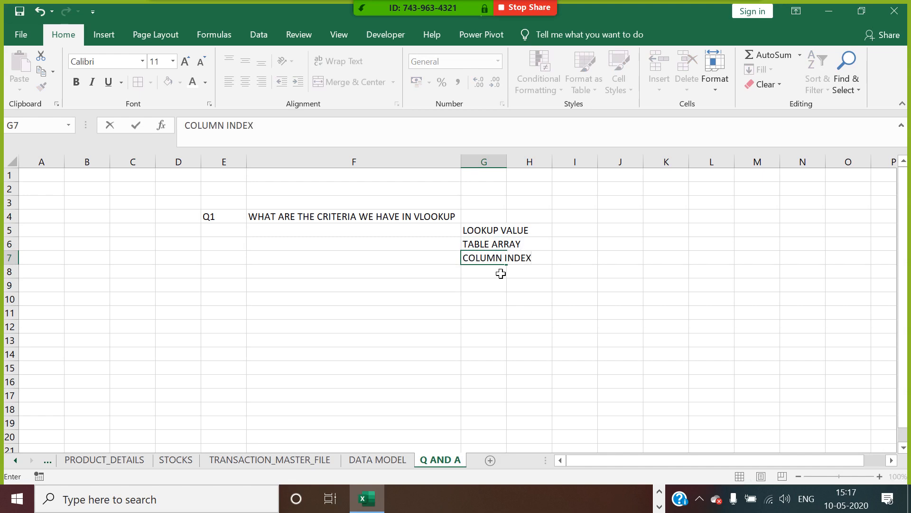
{"action": "left_click", "coordinate": [501, 273]}
{"action": "type", "text": "RANGE"}
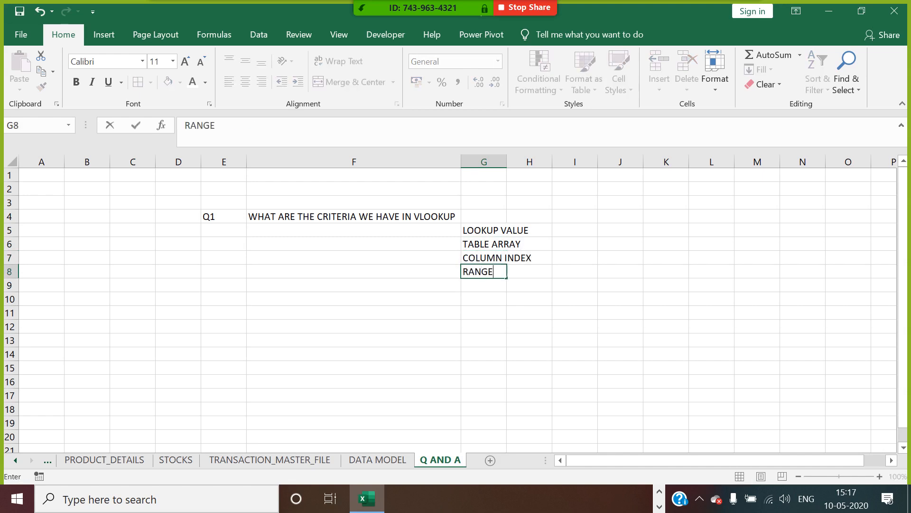
{"action": "type", "text": " LOOKUP"}
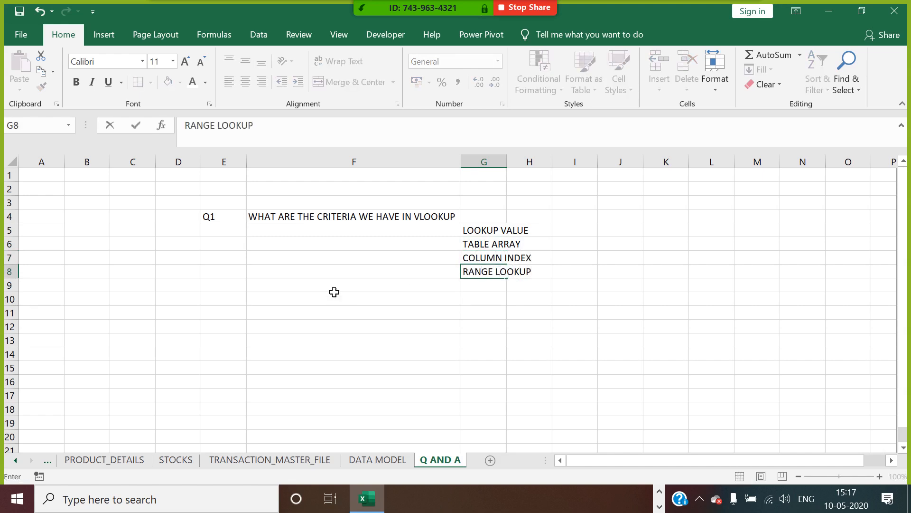
Enter Q3 in E10 and WHAT ARE THE CRITERIAS IN MATCH FUNCTION in F10
{"action": "left_click", "coordinate": [238, 298]}
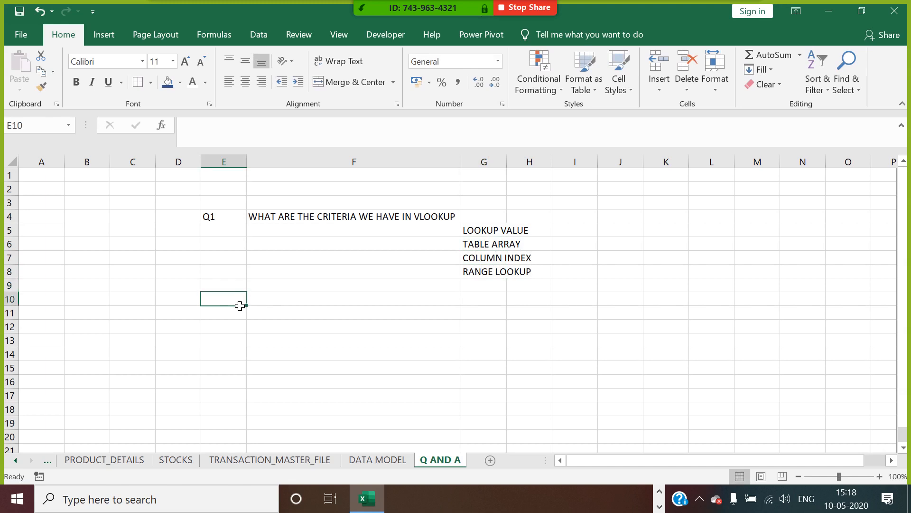
{"action": "type", "text": "Q3"}
{"action": "left_click", "coordinate": [261, 304]}
{"action": "type", "text": "W"}
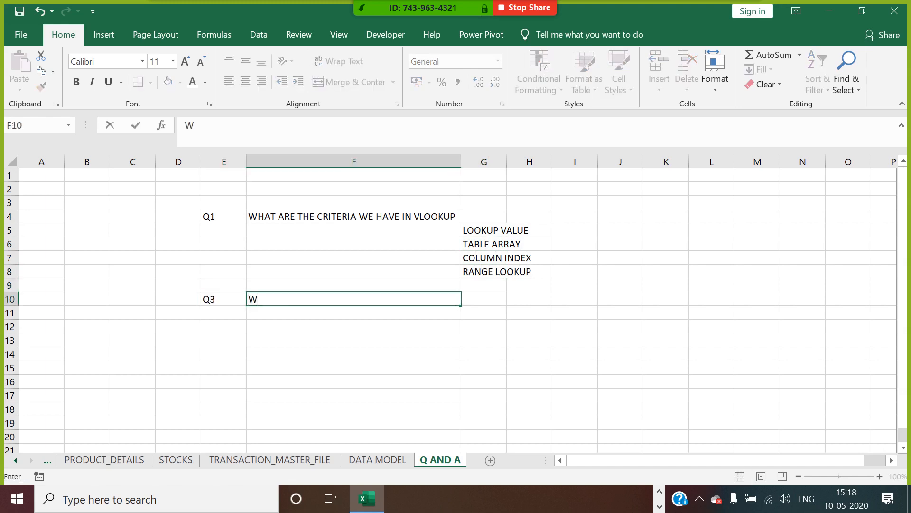
{"action": "type", "text": "HAT ARE THE"}
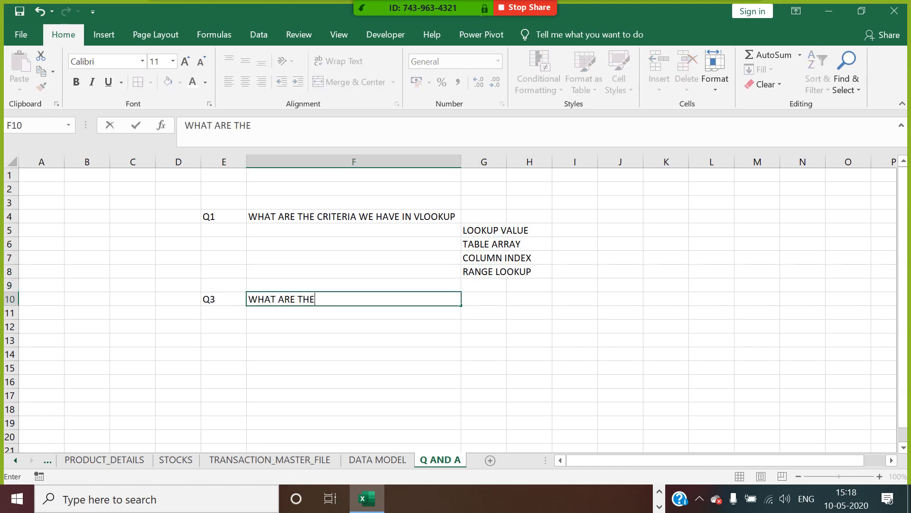
{"action": "type", "text": " CRITERIAS"}
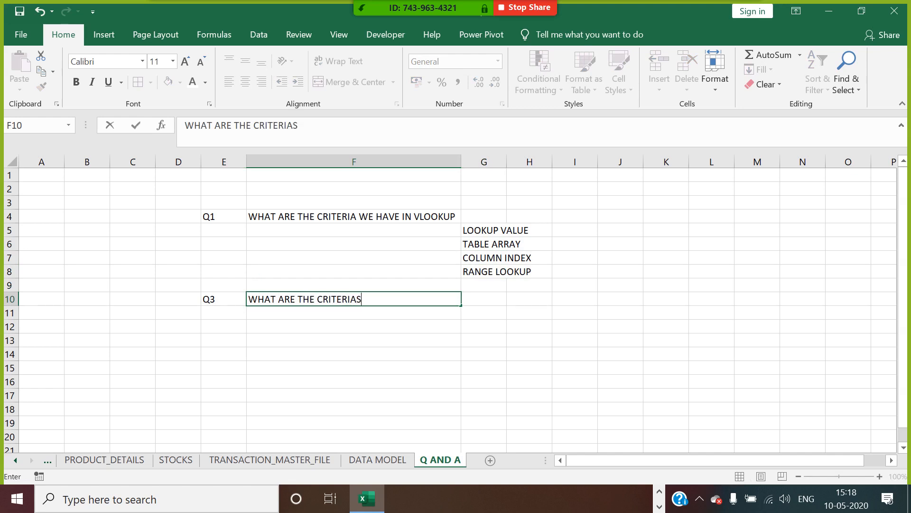
{"action": "type", "text": " IN MATCH "}
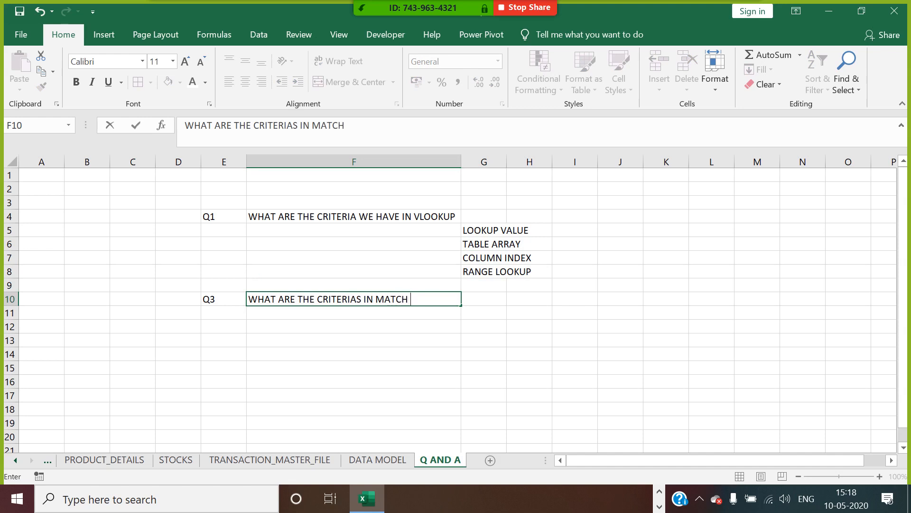
{"action": "type", "text": "FUNCTION"}
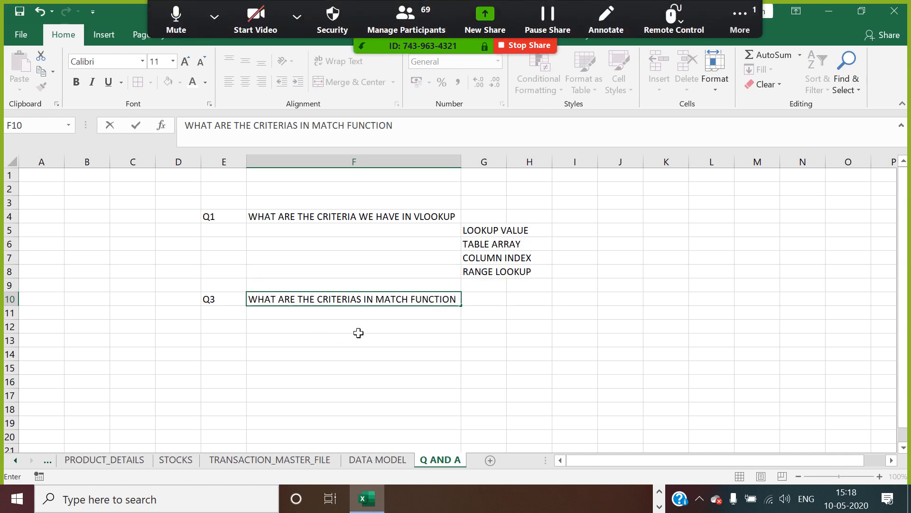
List the MATCH criteria LOOKUP VALUE, LOOKUP ARRAY and MATCH LOOKUP in G10:G12, and fit column G to the text
{"action": "left_click", "coordinate": [495, 302]}
{"action": "type", "text": "LOO"}
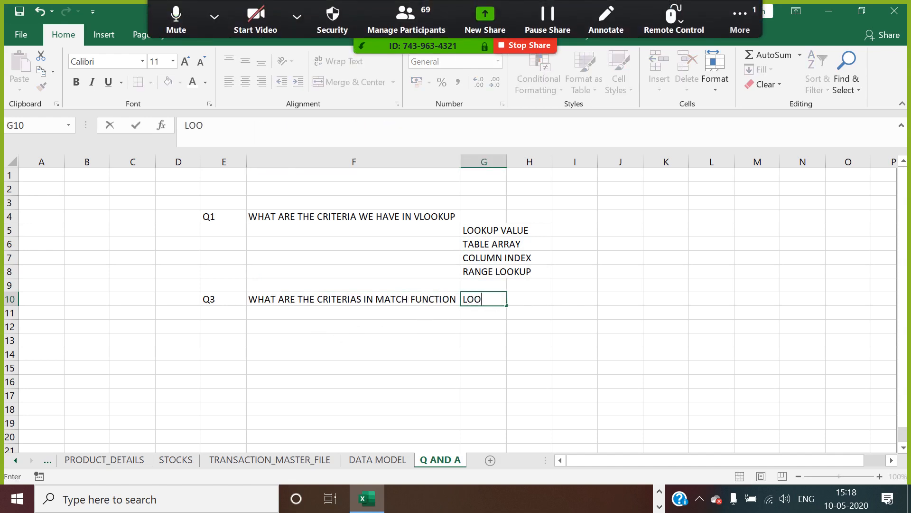
{"action": "type", "text": "KUP VALUE"}
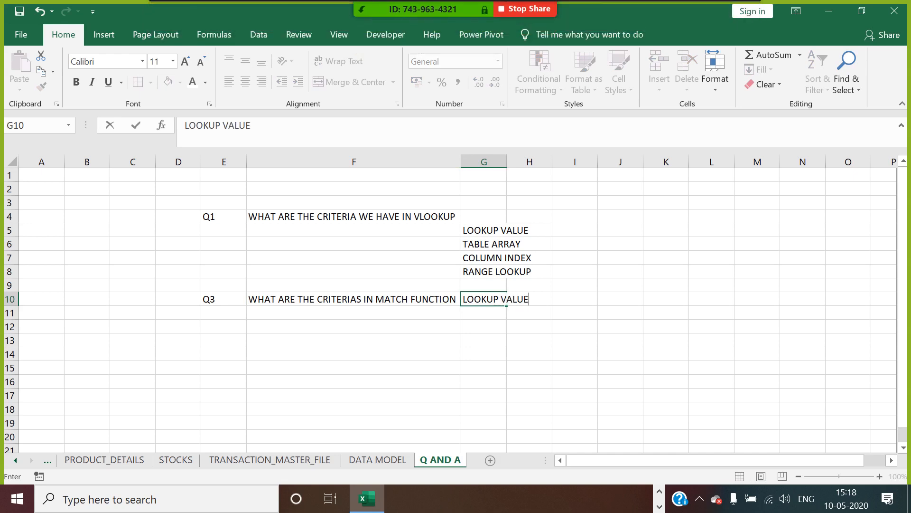
{"action": "left_click", "coordinate": [494, 316]}
{"action": "type", "text": "LOO"}
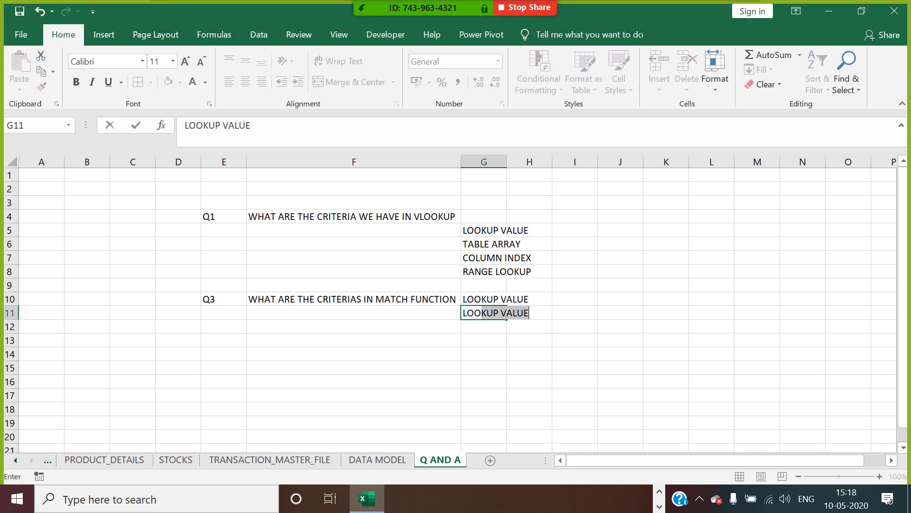
{"action": "type", "text": "KUP ARRAY"}
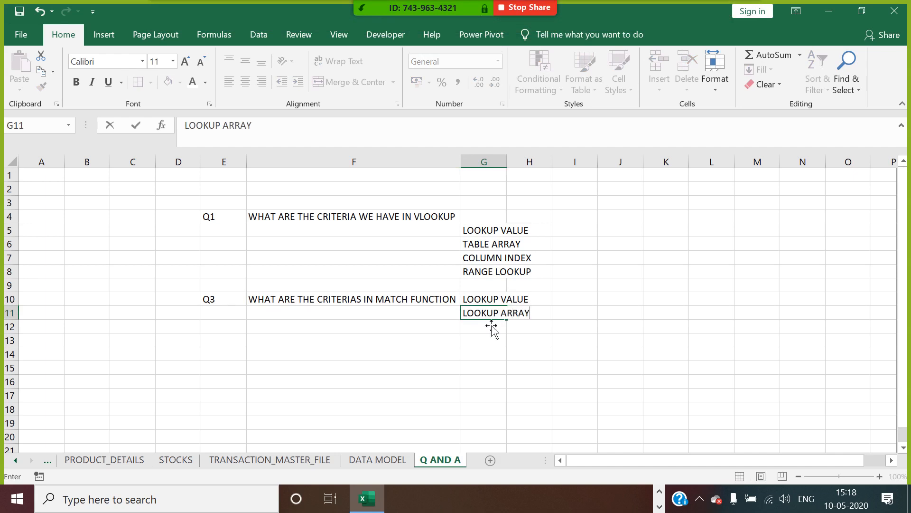
{"action": "left_click", "coordinate": [492, 331]}
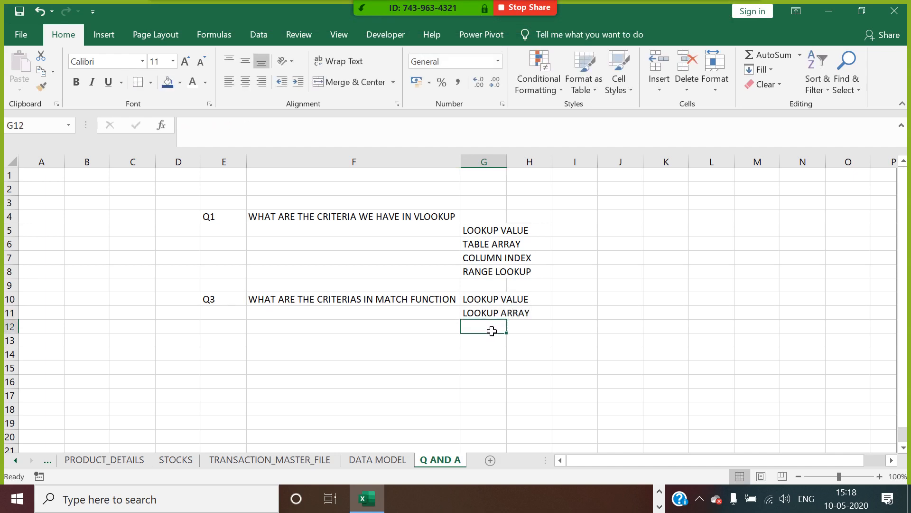
{"action": "type", "text": "MATCH"}
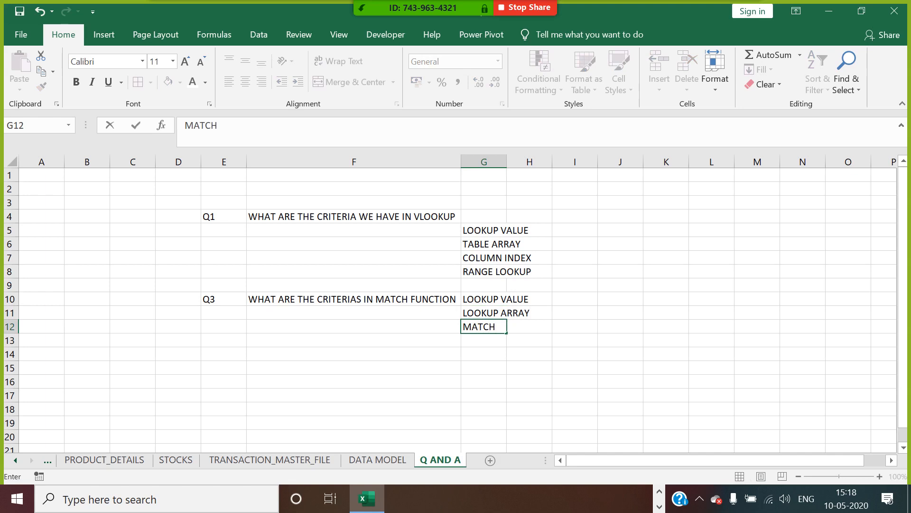
{"action": "type", "text": " LOOKUP"}
{"action": "left_click", "coordinate": [553, 377]}
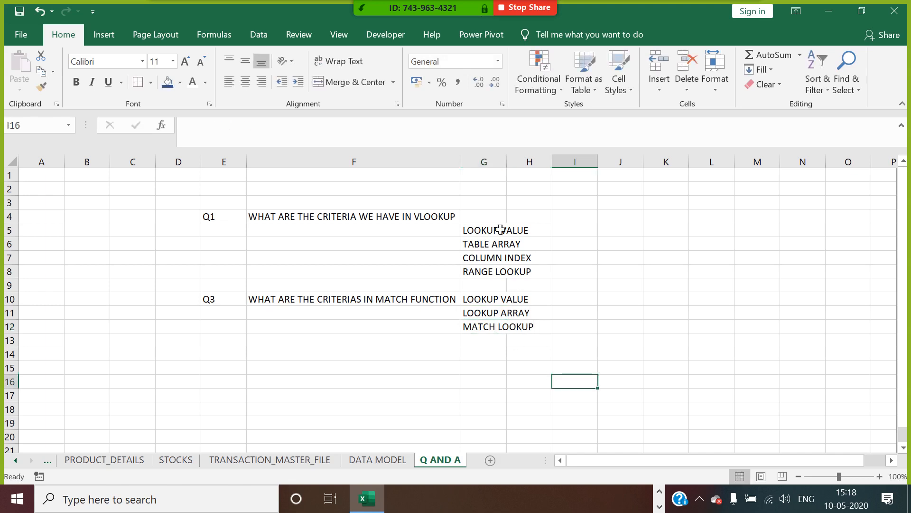
{"action": "double_click", "coordinate": [506, 162]}
{"action": "left_click", "coordinate": [524, 328]}
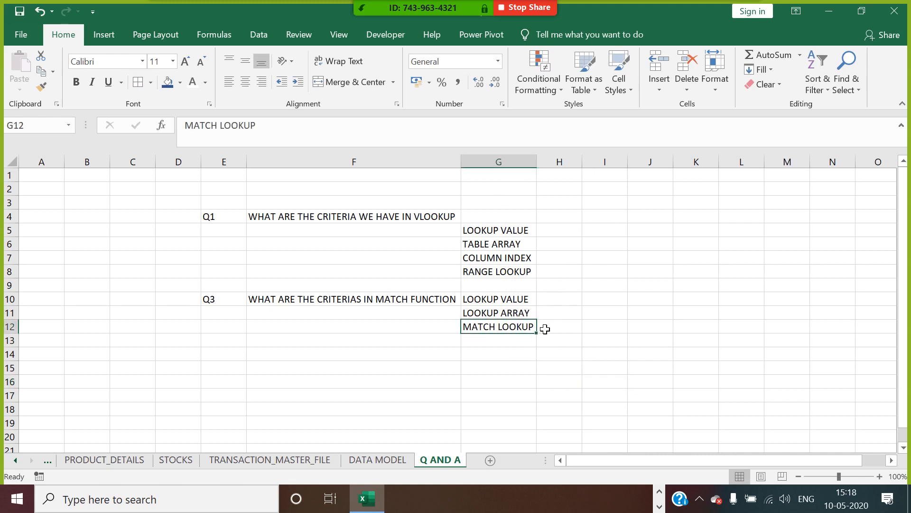
Correct the label of the MATCH function question in E10 to Q2
{"action": "double_click", "coordinate": [230, 301]}
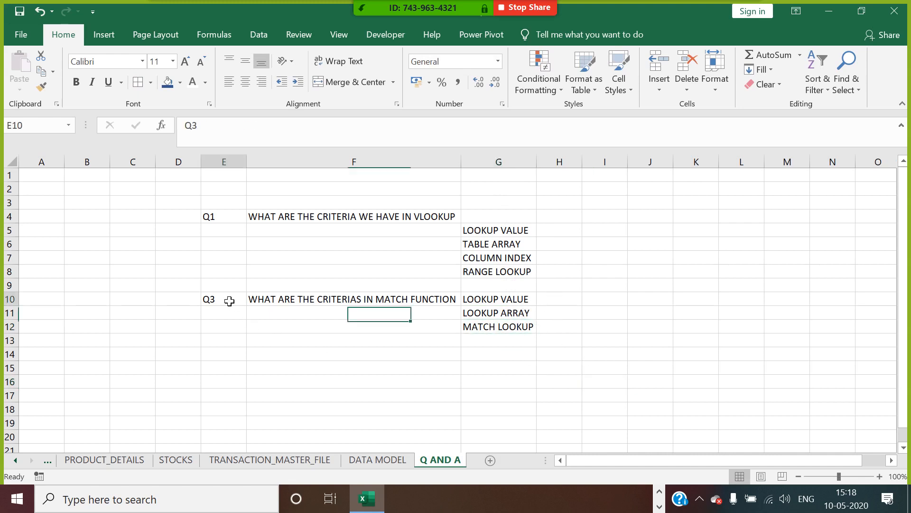
{"action": "key", "text": "BackSpace"}
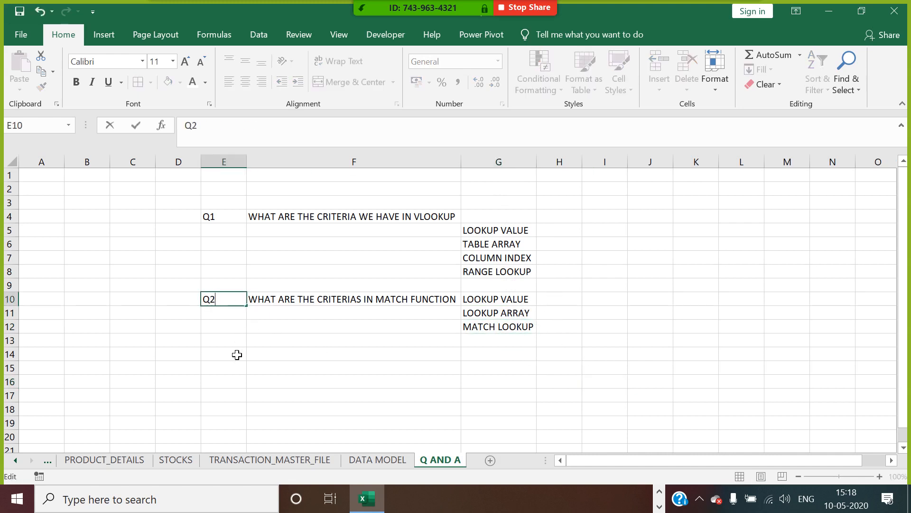
{"action": "left_click", "coordinate": [236, 360]}
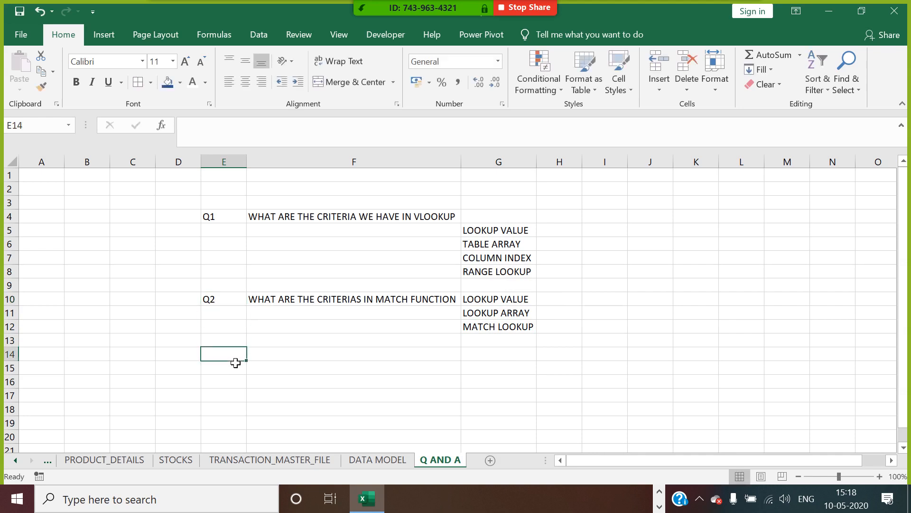
Enter Q3 in E14 and WHAT WOULD BE THE ERROR IN VLOOKUP in F14
{"action": "type", "text": "Q3"}
{"action": "left_click", "coordinate": [285, 357]}
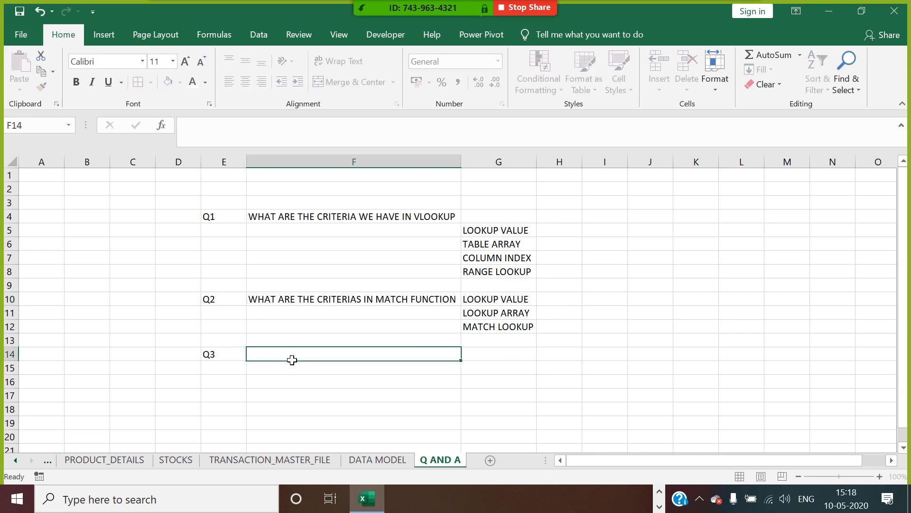
{"action": "type", "text": "WHAT WOULD BE "}
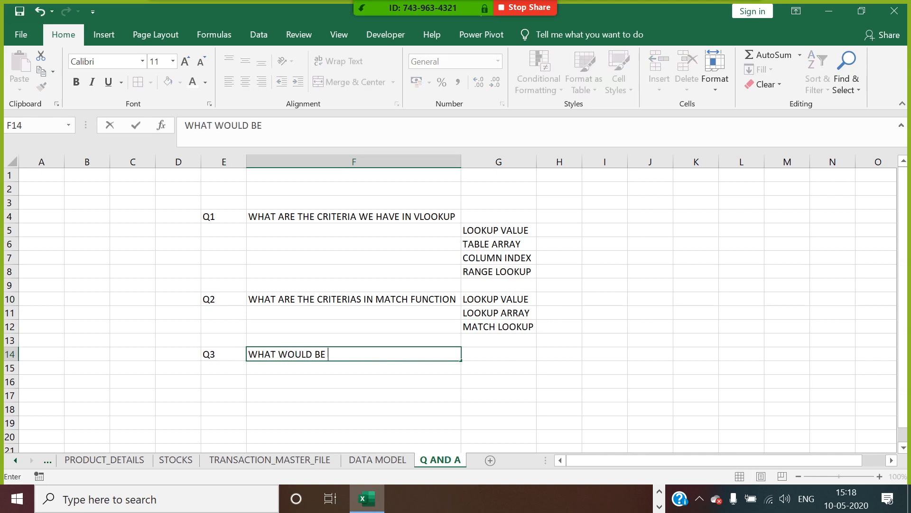
{"action": "type", "text": "THE W"}
{"action": "key", "text": "BackSpace"}
{"action": "type", "text": "ERROR IN "}
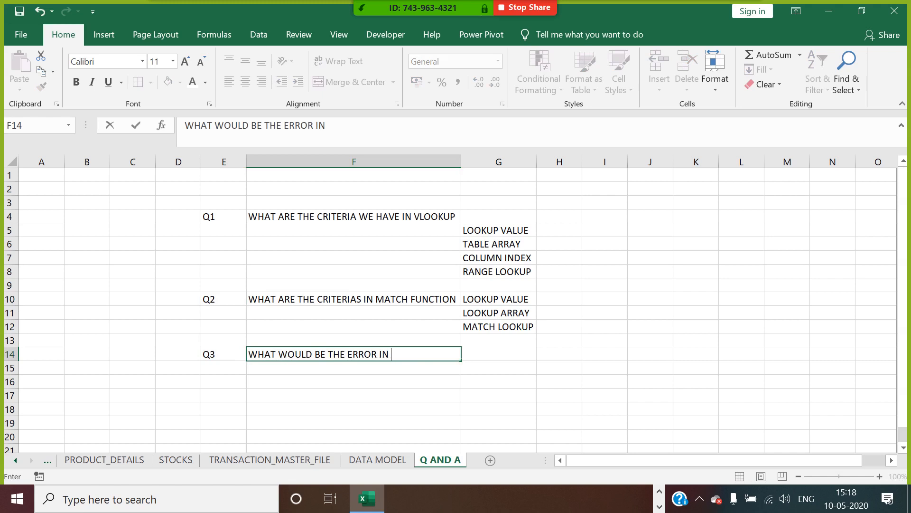
{"action": "type", "text": "VLOOKUP"}
Enter #N/A in G14 as the answer to the VLOOKUP error question
{"action": "left_click", "coordinate": [495, 357]}
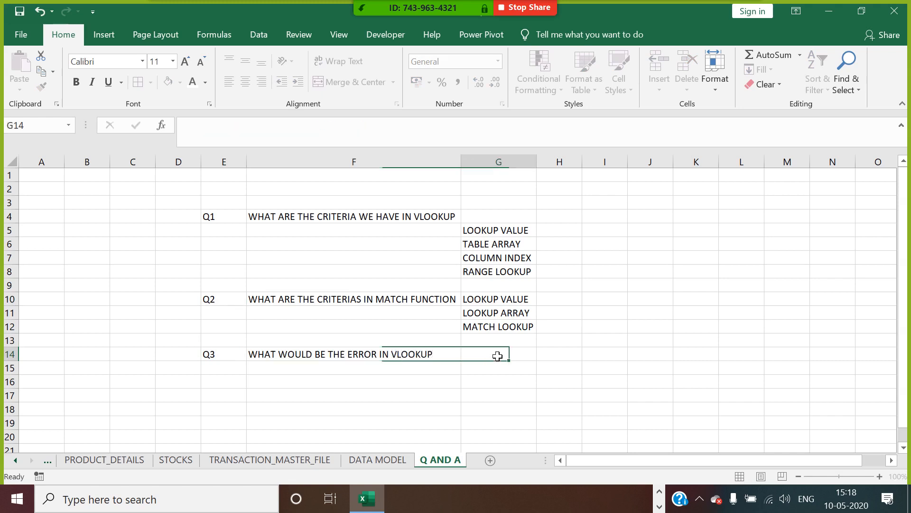
{"action": "type", "text": "3"}
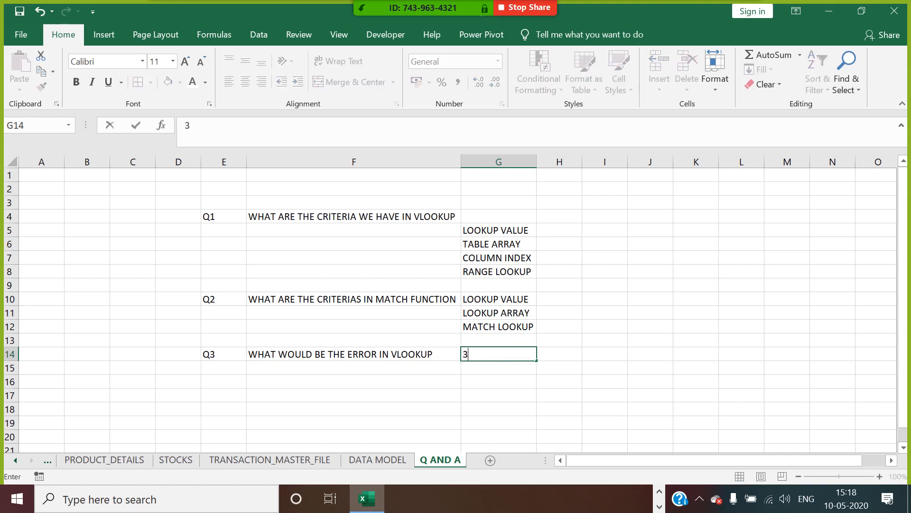
{"action": "type", "text": "N/A"}
{"action": "key", "text": "Return"}
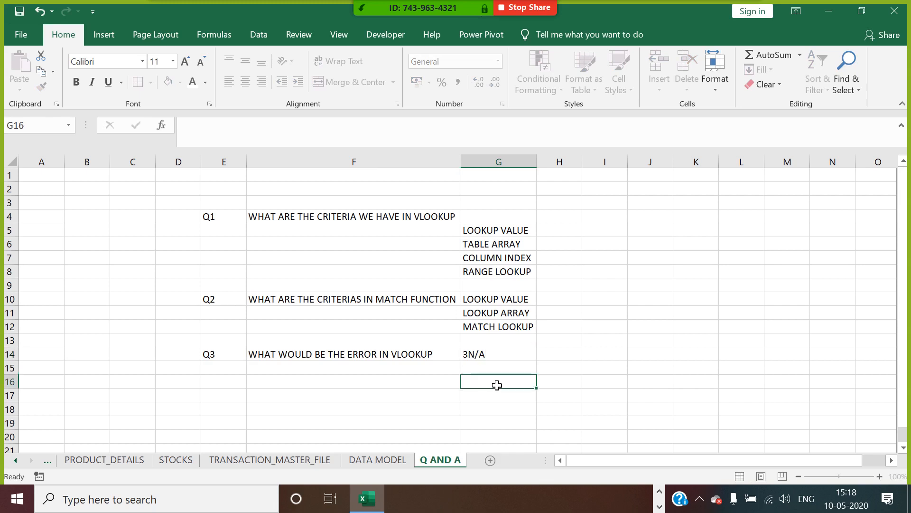
{"action": "left_click", "coordinate": [474, 356]}
{"action": "double_click", "coordinate": [469, 355]}
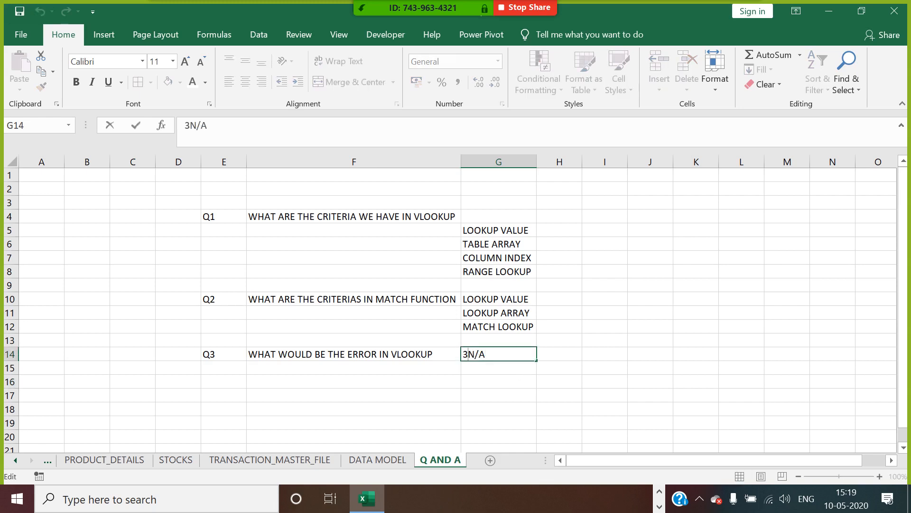
{"action": "key", "text": "BackSpace"}
{"action": "type", "text": "#"}
{"action": "key", "text": "Return"}
{"action": "left_click", "coordinate": [506, 354]}
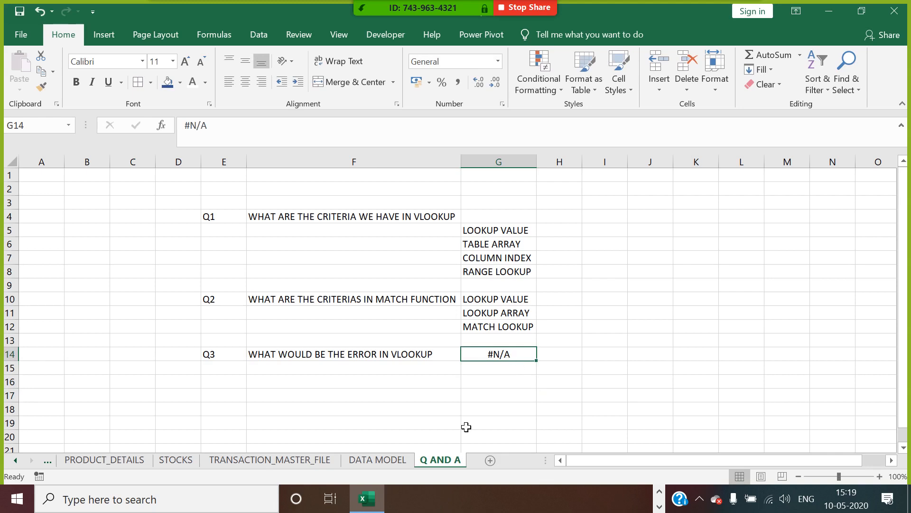
Enter Q4 in E16 and EXPLAIN THE SCENARIO WHERE WE CAN USE VLOOKUP in F16
{"action": "left_click", "coordinate": [239, 387]}
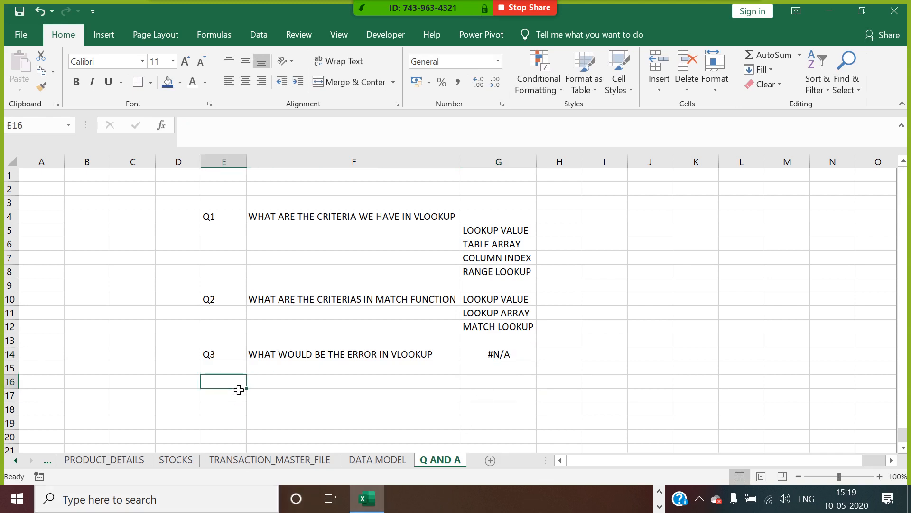
{"action": "type", "text": "Q4"}
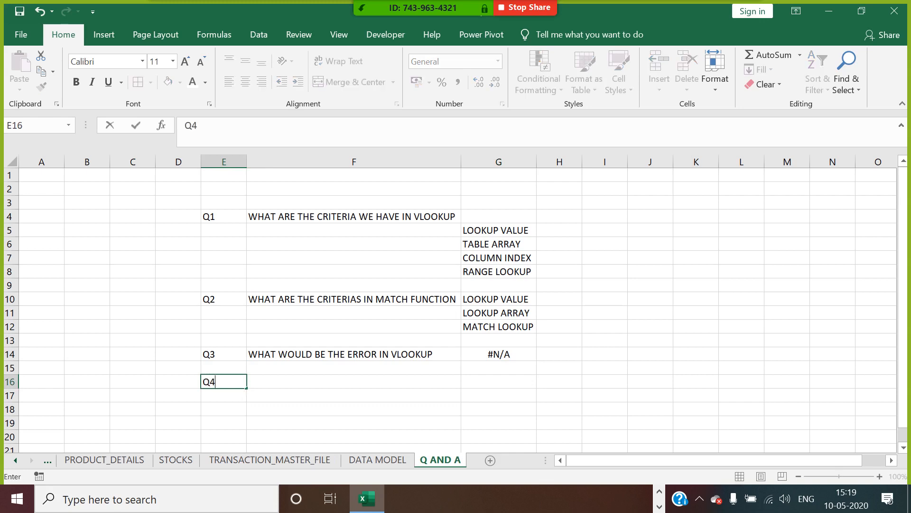
{"action": "key", "text": "Tab"}
{"action": "type", "text": "EXPL"}
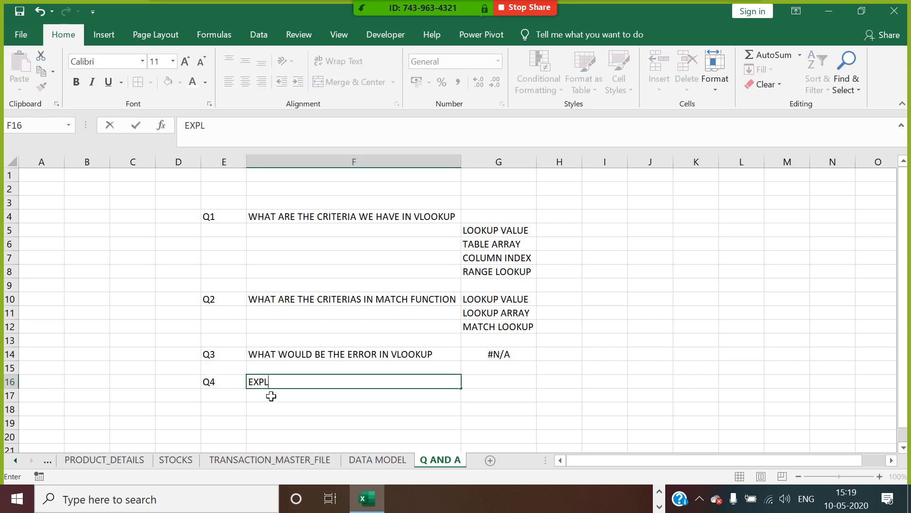
{"action": "type", "text": "AIN THE SCE"}
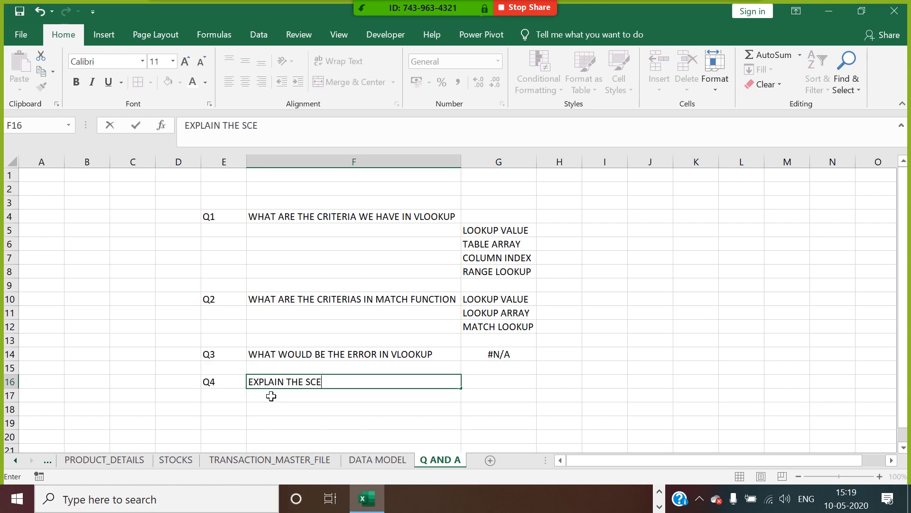
{"action": "type", "text": "NARIO WHERE W"}
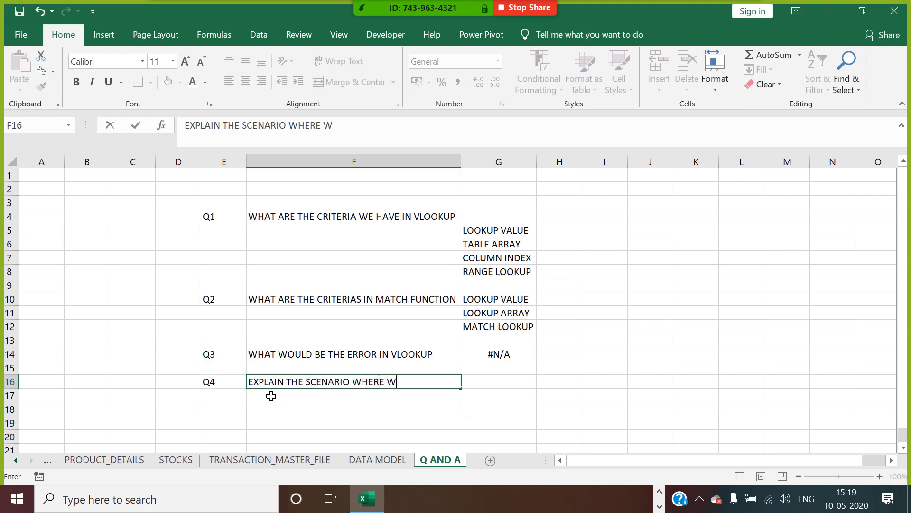
{"action": "type", "text": "E CAN USE"}
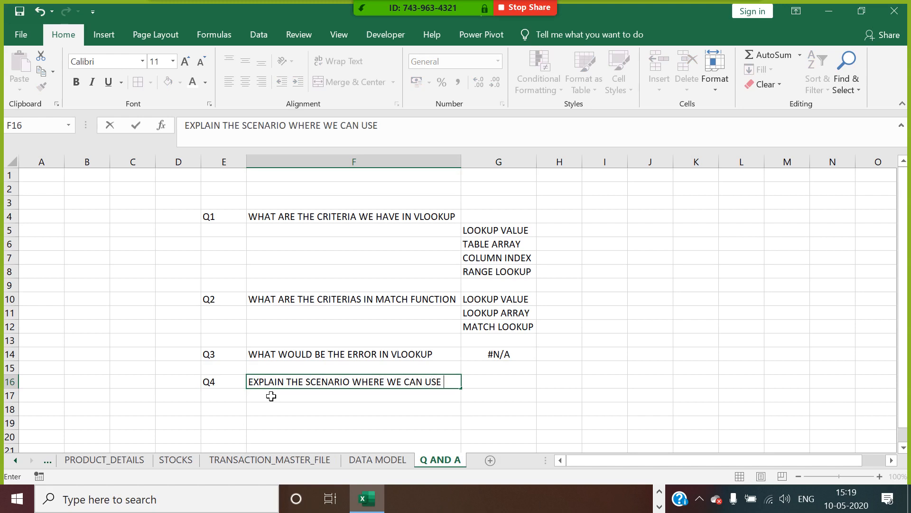
{"action": "type", "text": " VLOOKUP"}
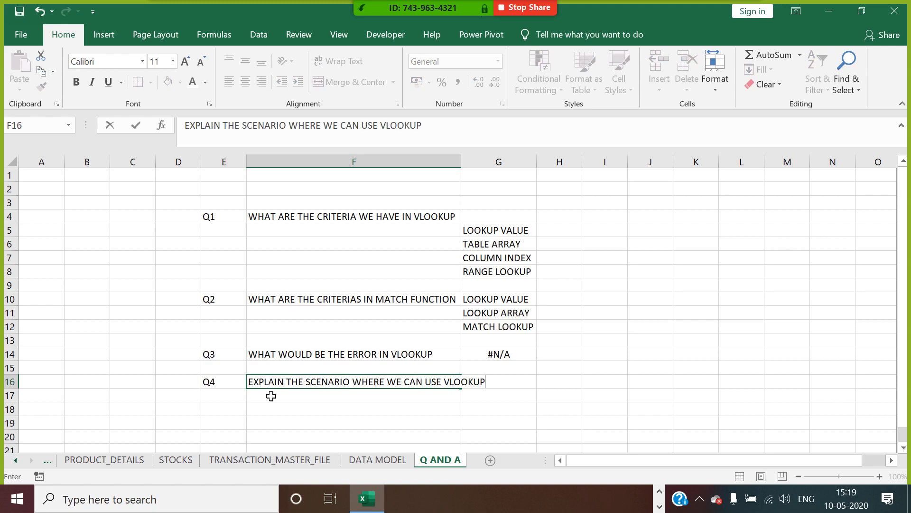
Write the answer to the VLOOKUP scenario question in G17, starting with EMP_DETAILS TO DEPA
{"action": "left_click", "coordinate": [535, 399]}
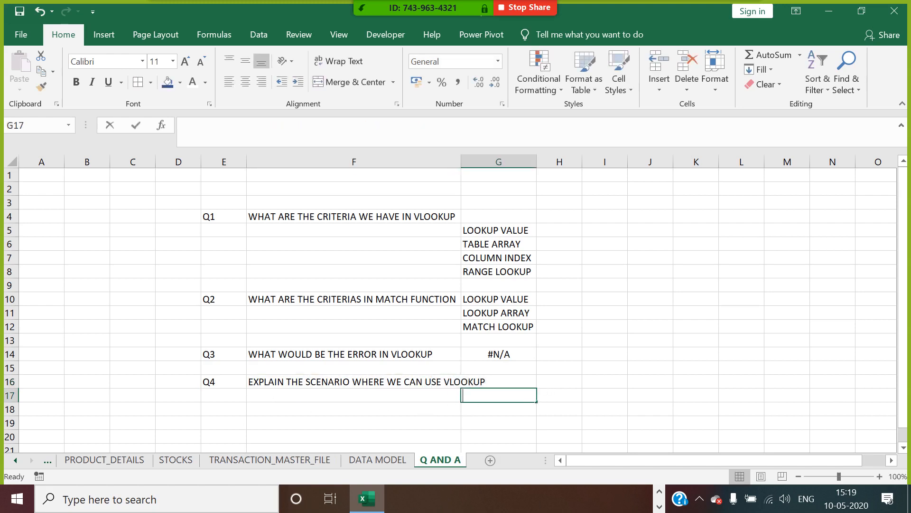
{"action": "type", "text": "EX,M"}
{"action": "key", "text": "BackSpace"}
{"action": "key", "text": "BackSpace"}
{"action": "key", "text": "BackSpace"}
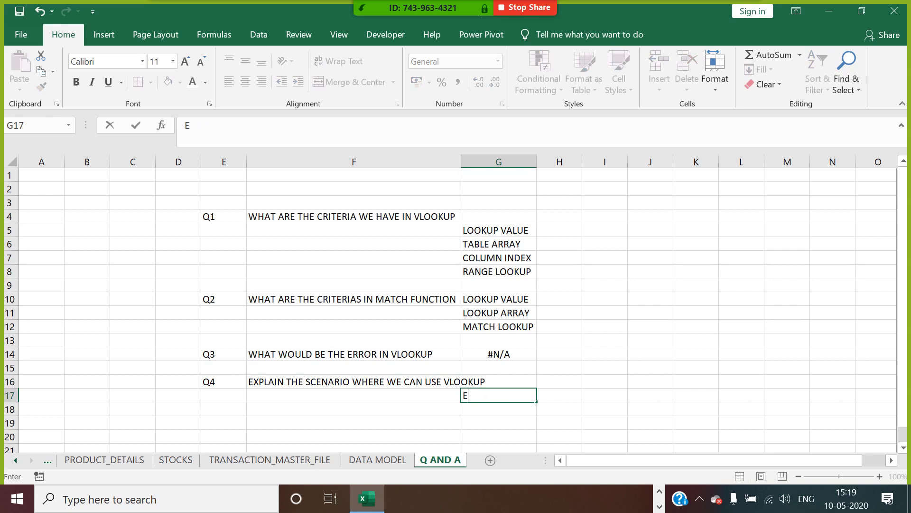
{"action": "type", "text": "MP_DETAI"}
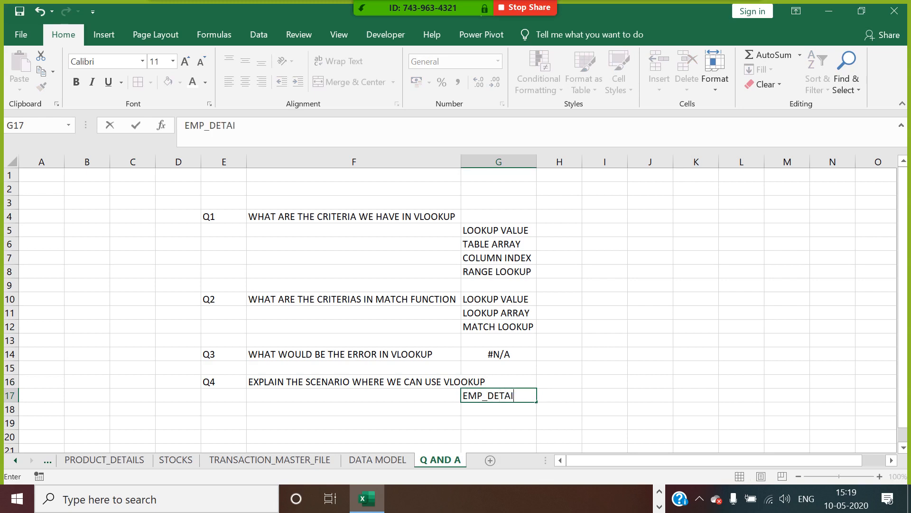
{"action": "type", "text": "LS TO DEPA"}
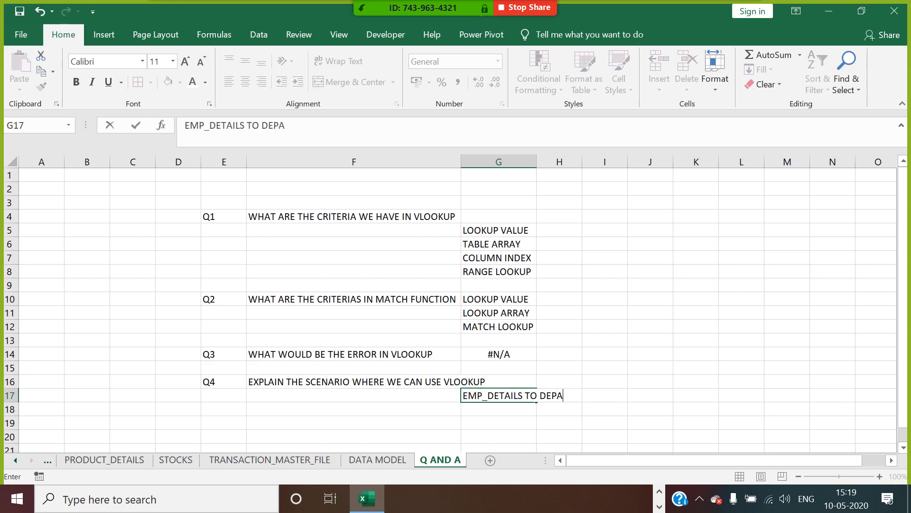
Complete the first Q4 answer in G17 so it reads "EMP_DETAILS TO DEPARTMENT INFORMATION"
{"action": "type", "text": "RTMENT INFORM"}
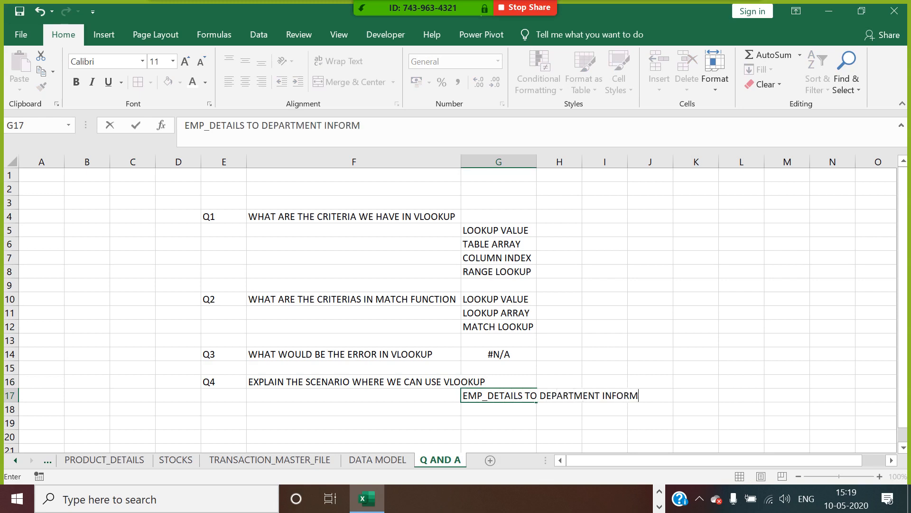
{"action": "type", "text": "ATION"}
Enter "DATA MODEL FROM CUSTOMER_TRACTION TO CUSTOMER TO PRODUCT TO STORE AND STOCK INFORMATION" in G19 as the second Q4 answer
{"action": "left_click", "coordinate": [507, 422]}
{"action": "type", "text": "DATA MODE"}
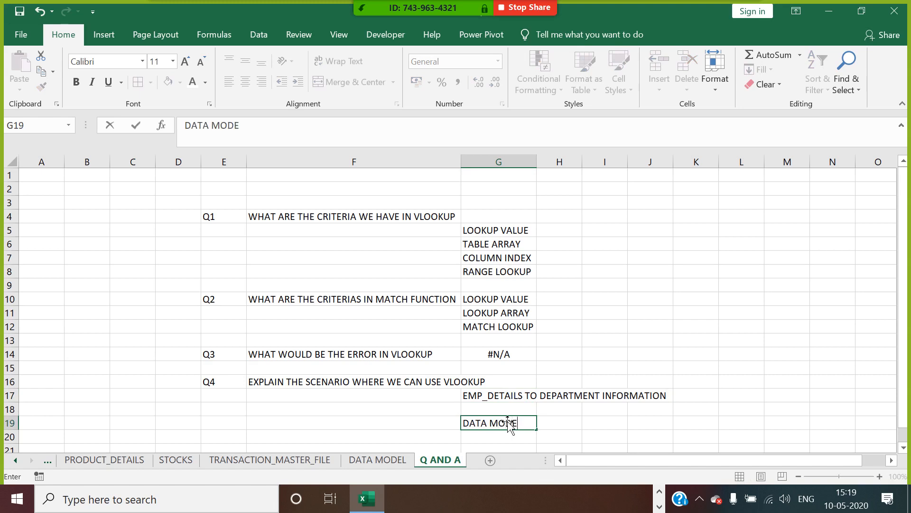
{"action": "type", "text": "L FROM C"}
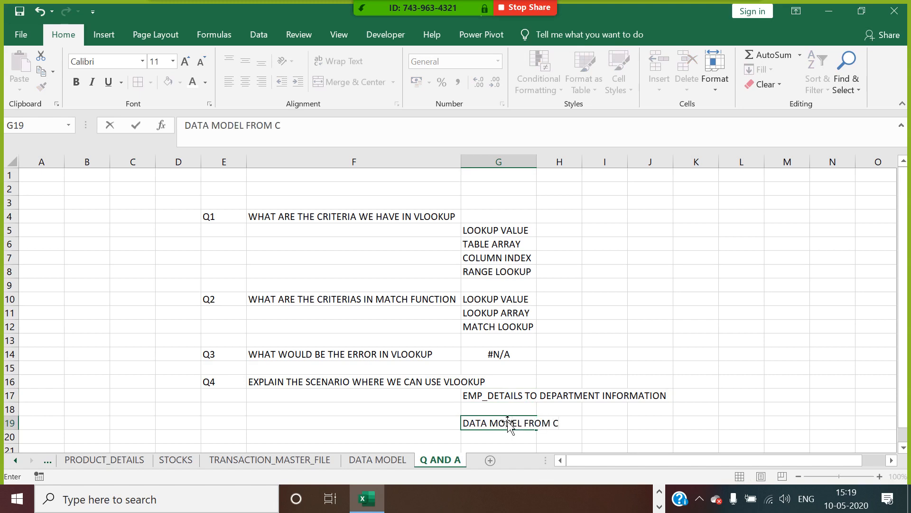
{"action": "type", "text": "USTOMER_TR"}
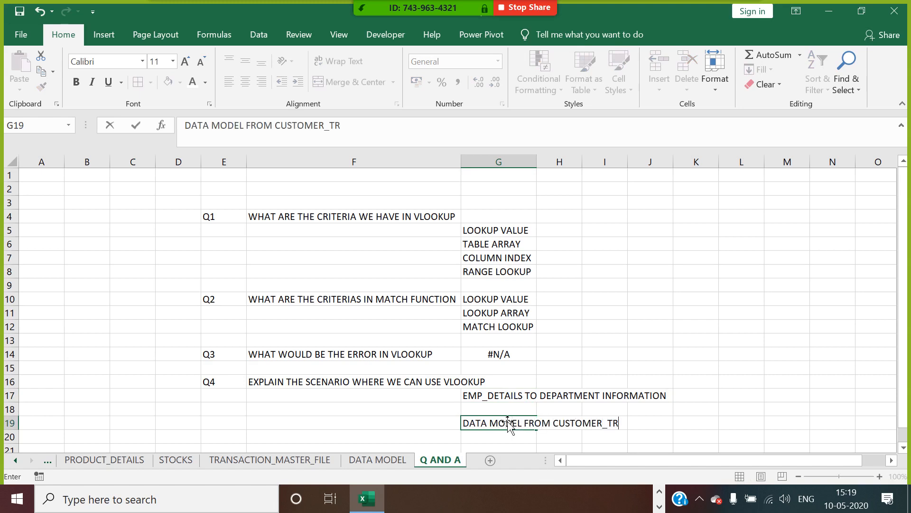
{"action": "type", "text": "ACTION TO "}
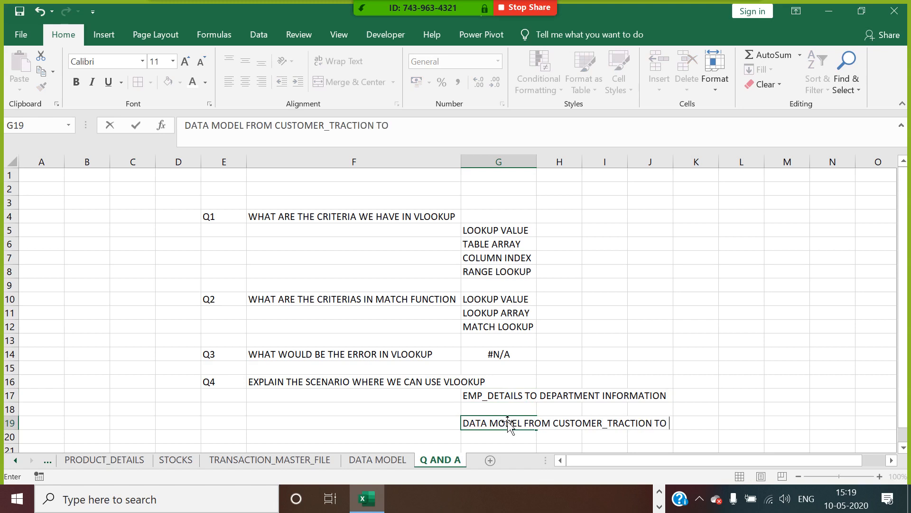
{"action": "type", "text": "CUSTOMER"}
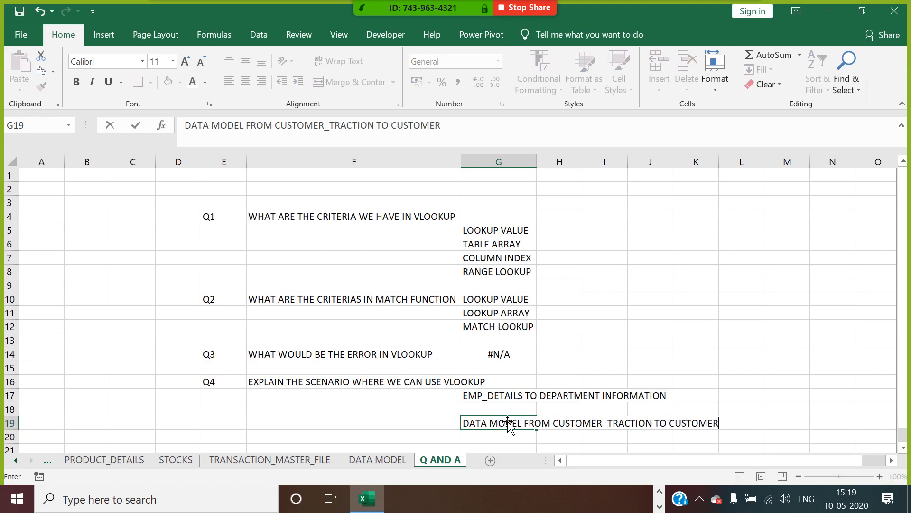
{"action": "type", "text": " TO PROD"}
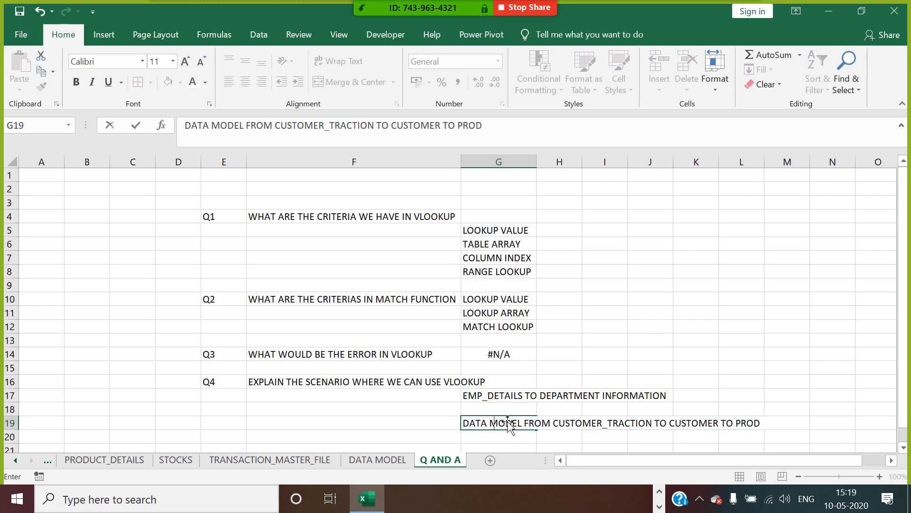
{"action": "type", "text": "UCT TO STOR"}
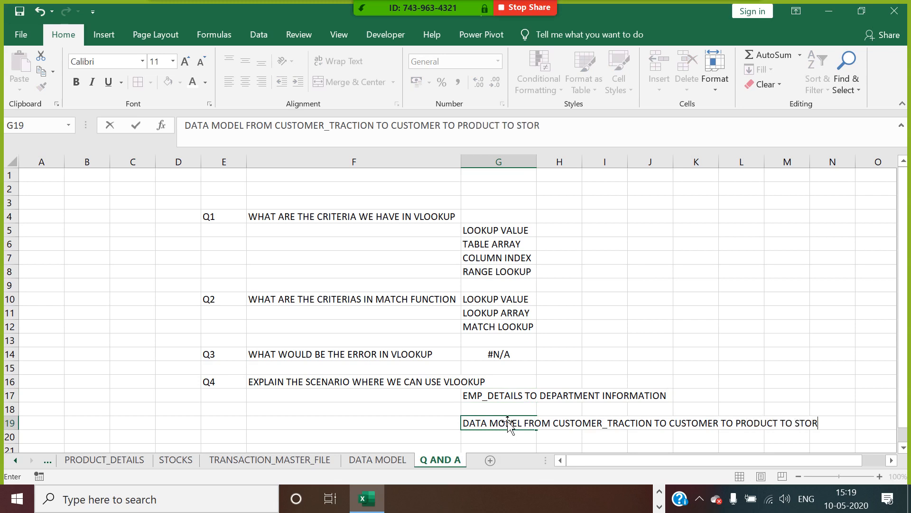
{"action": "type", "text": "E AND STO"}
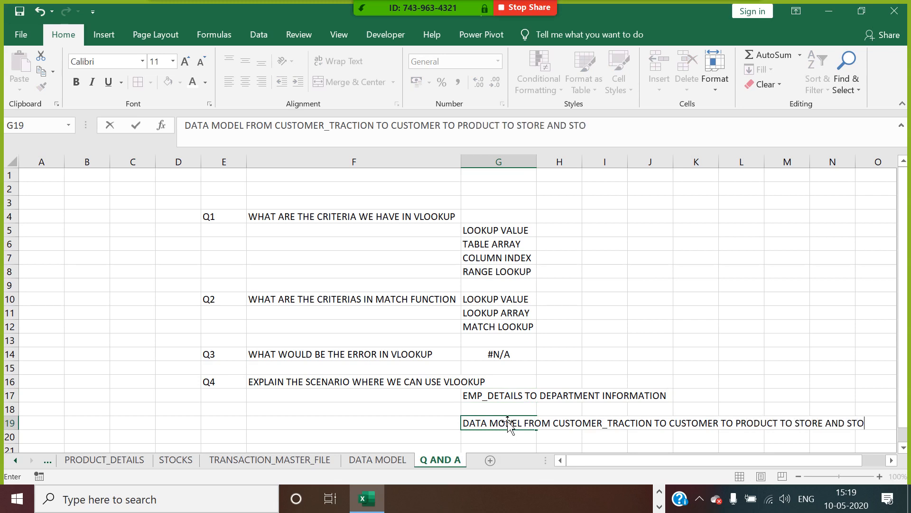
{"action": "type", "text": "CK INFORMATION"}
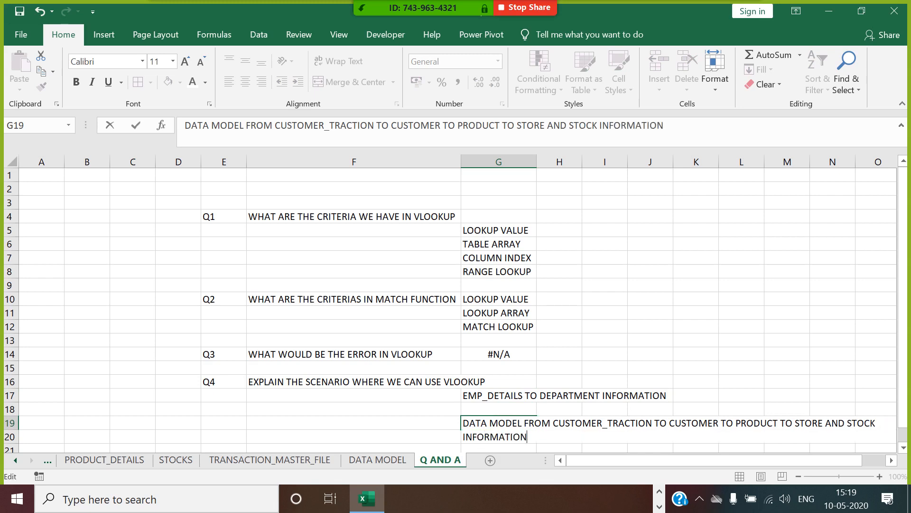
{"action": "left_click", "coordinate": [597, 358]}
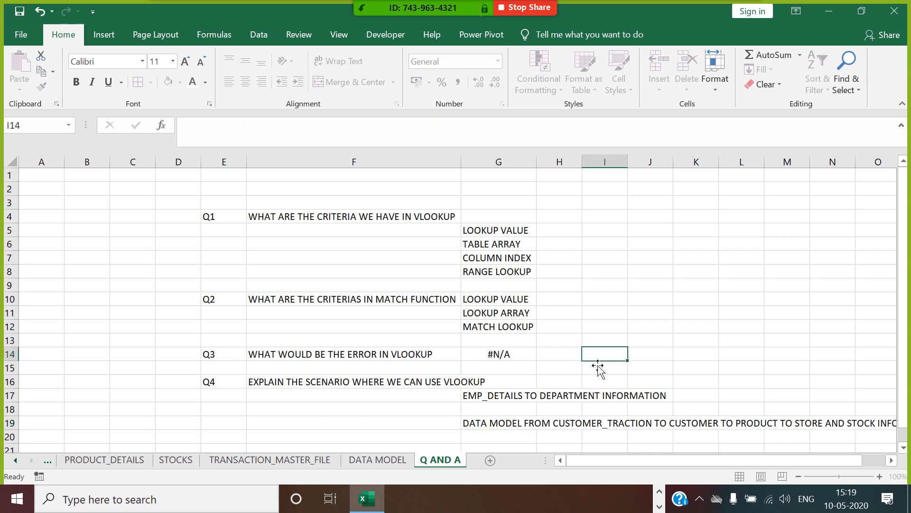
Wrap the text in G19, and resize column G and row 19 to fit the Q4 answers
{"action": "scroll", "coordinate": [598, 366], "scroll_direction": "down", "scroll_amount": 1}
{"action": "left_click", "coordinate": [519, 385]}
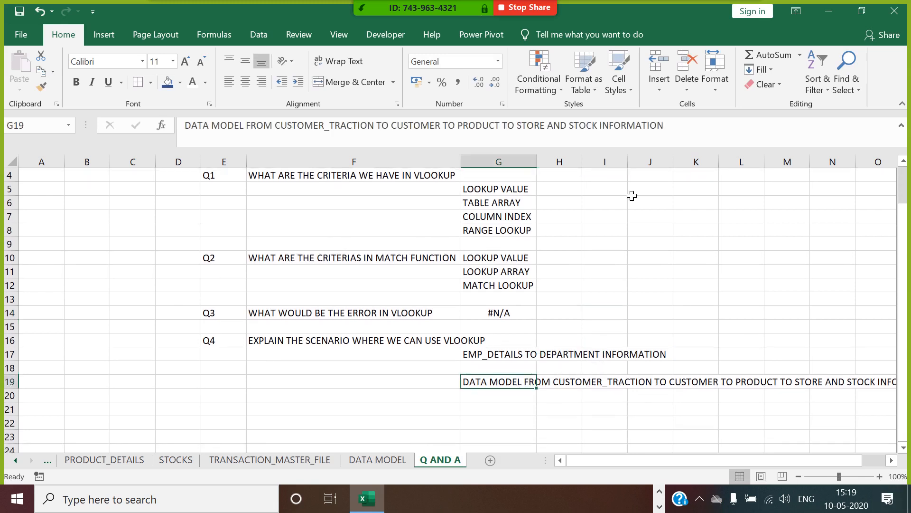
{"action": "left_click", "coordinate": [342, 61]}
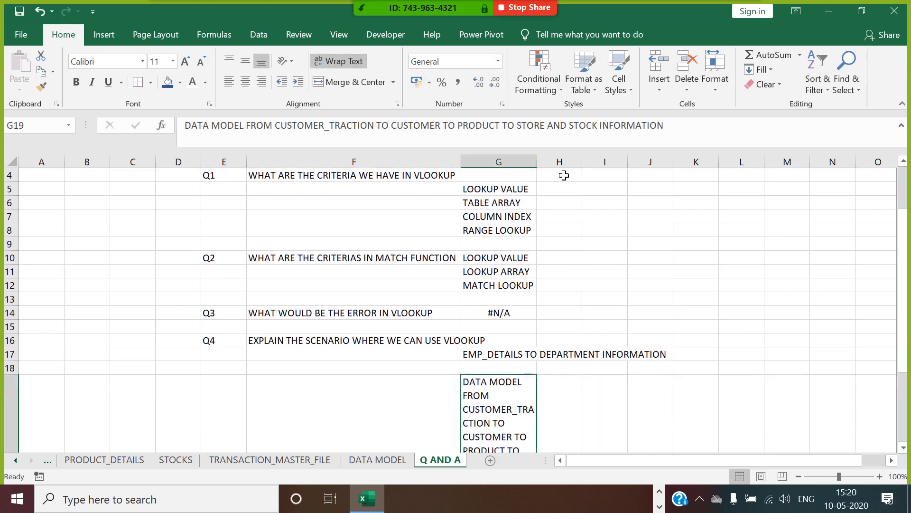
{"action": "left_click_drag", "start_coordinate": [537, 162], "coordinate": [675, 188]}
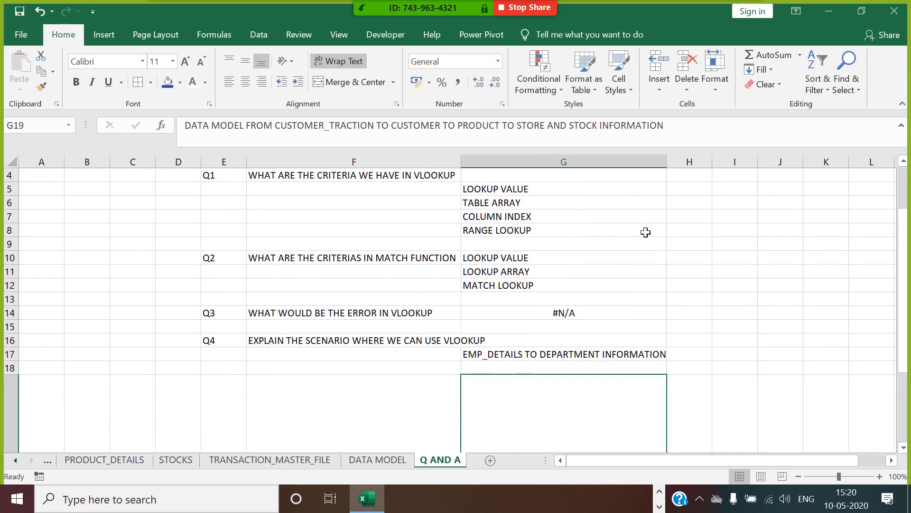
{"action": "scroll", "coordinate": [644, 233], "scroll_direction": "down", "scroll_amount": 3}
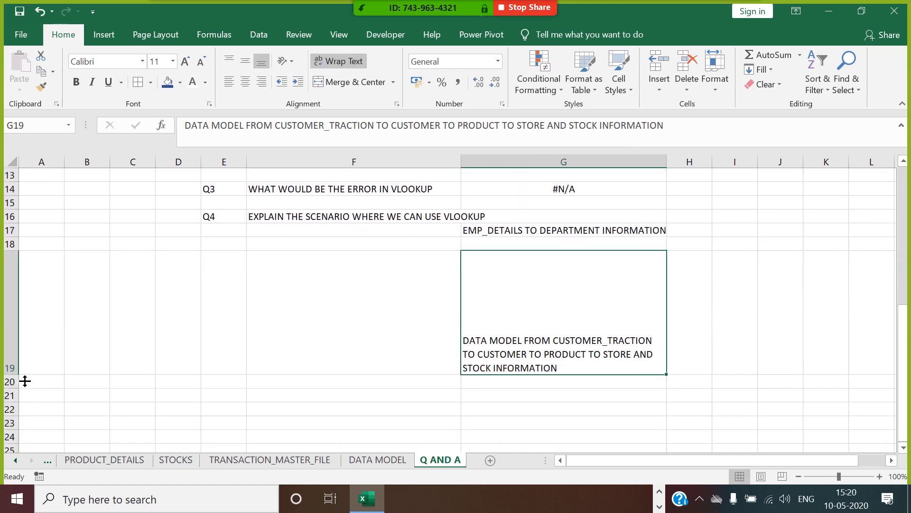
{"action": "left_click_drag", "start_coordinate": [25, 381], "coordinate": [30, 309]}
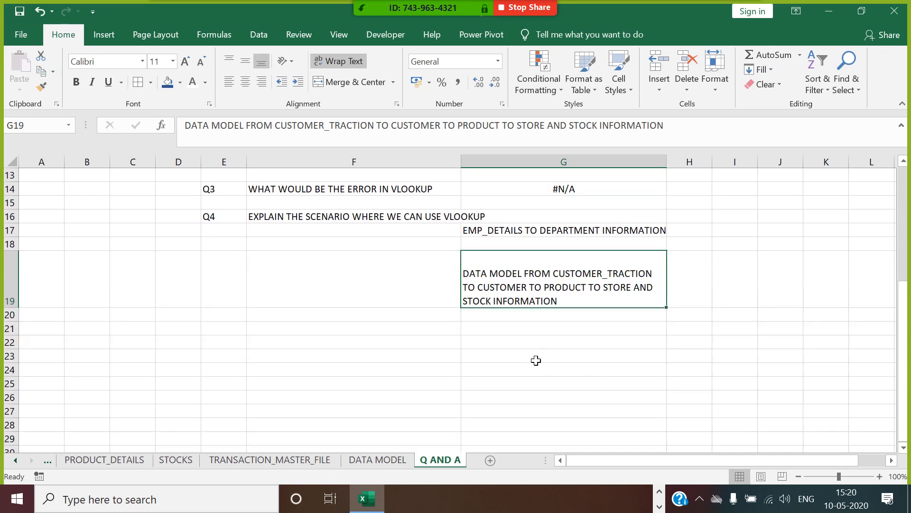
Save the workbook with the completed Q AND A sheet
{"action": "left_click", "coordinate": [536, 361]}
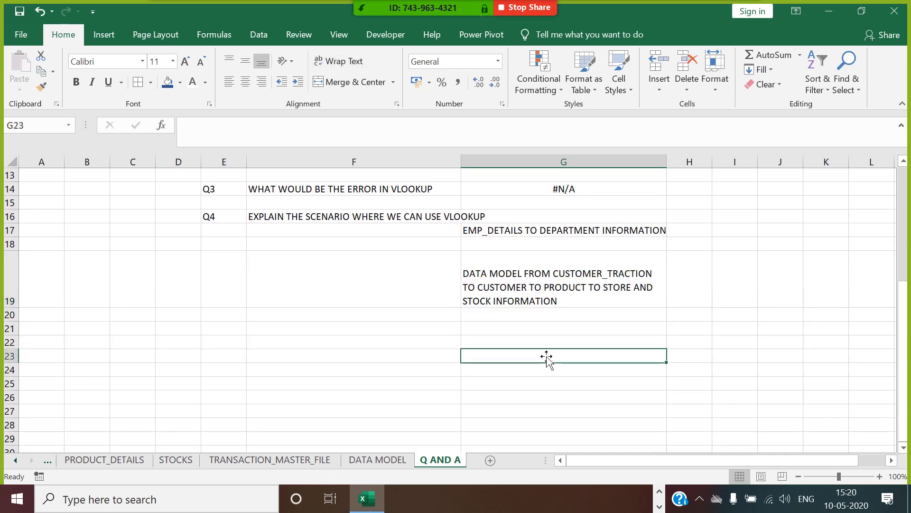
{"action": "left_click", "coordinate": [626, 373]}
{"action": "left_click", "coordinate": [596, 332]}
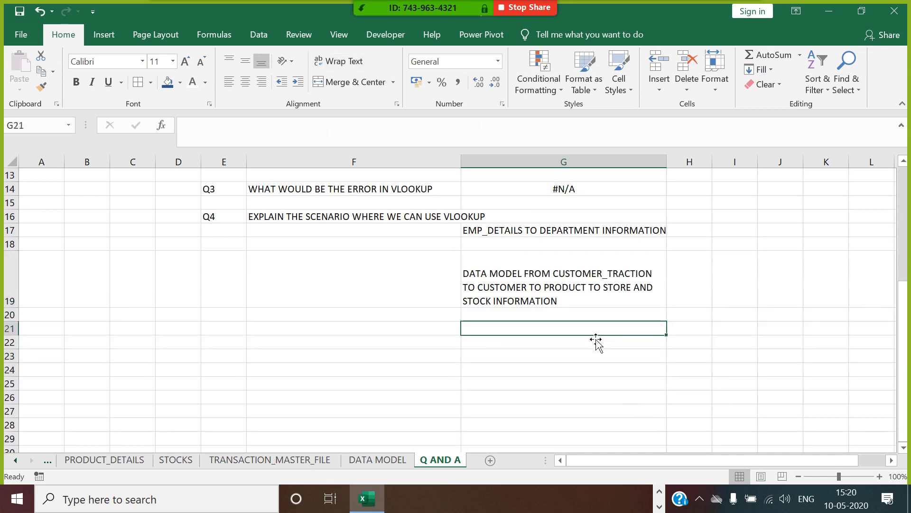
{"action": "key", "text": "ctrl+s"}
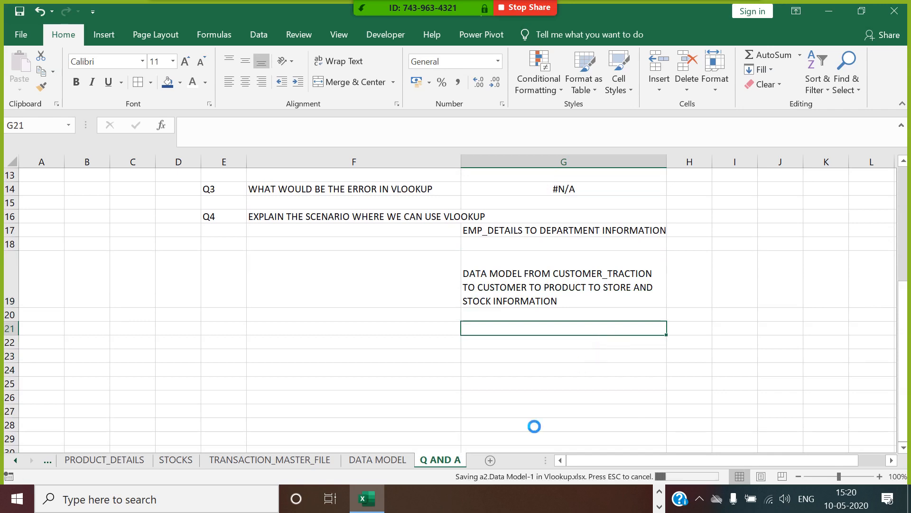
Switch to PowerPoint and check the CONTENTS slide for the session topics
{"action": "left_click", "coordinate": [659, 493]}
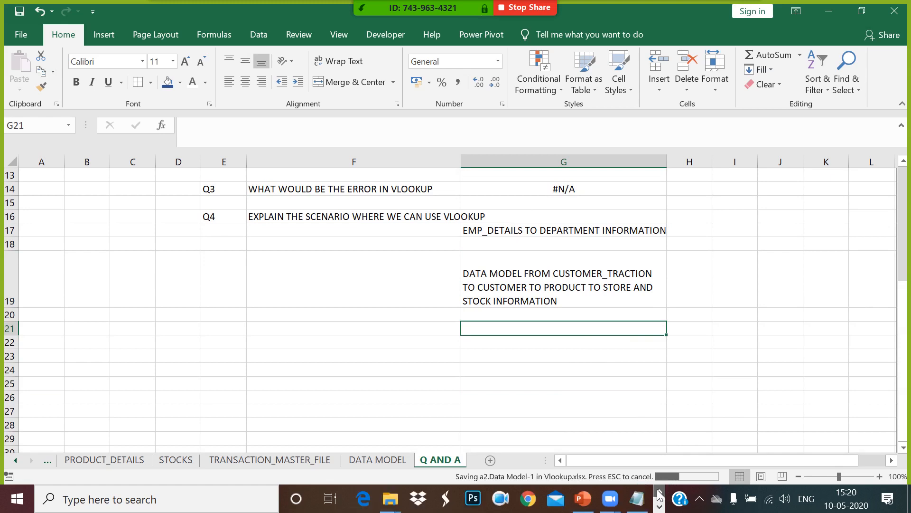
{"action": "left_click", "coordinate": [583, 498]}
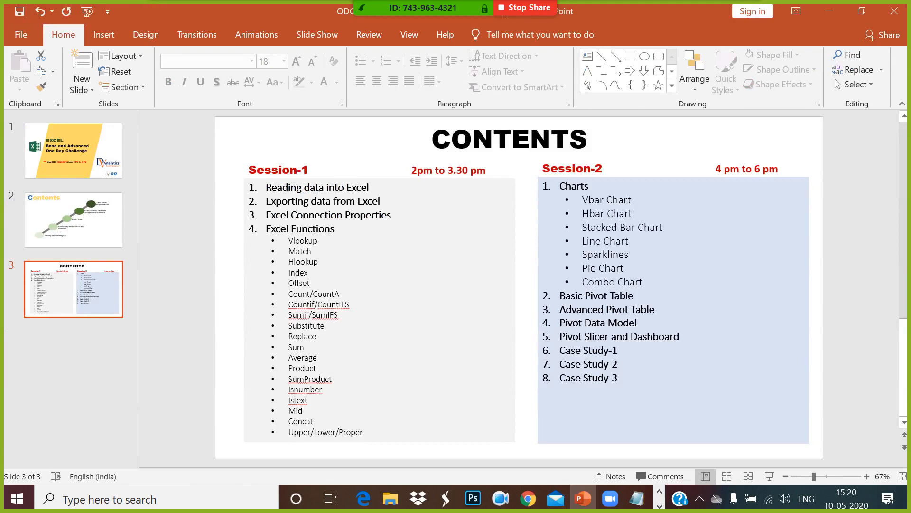
Return to Excel, look over the DATA MODEL and TRANSACTION_MASTER_FILE sheets, and close the workbook
{"action": "key", "text": "alt+Tab"}
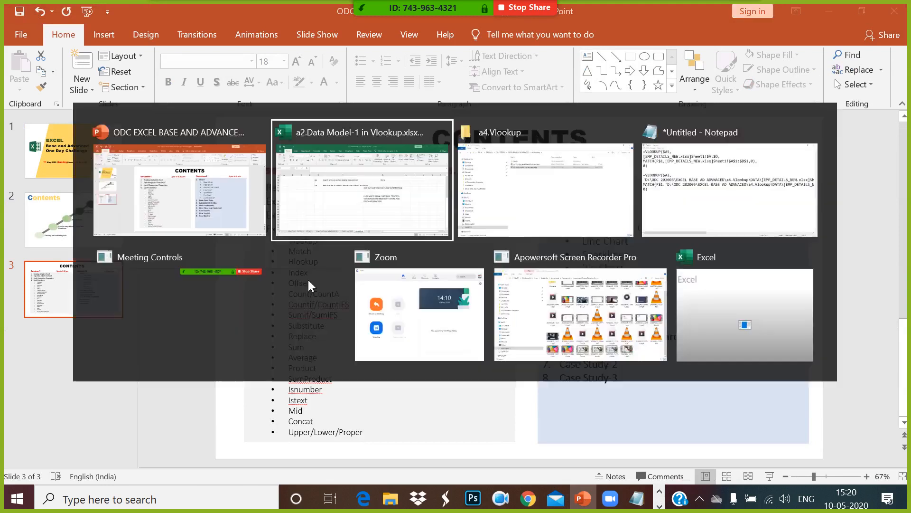
{"action": "left_click", "coordinate": [378, 463]}
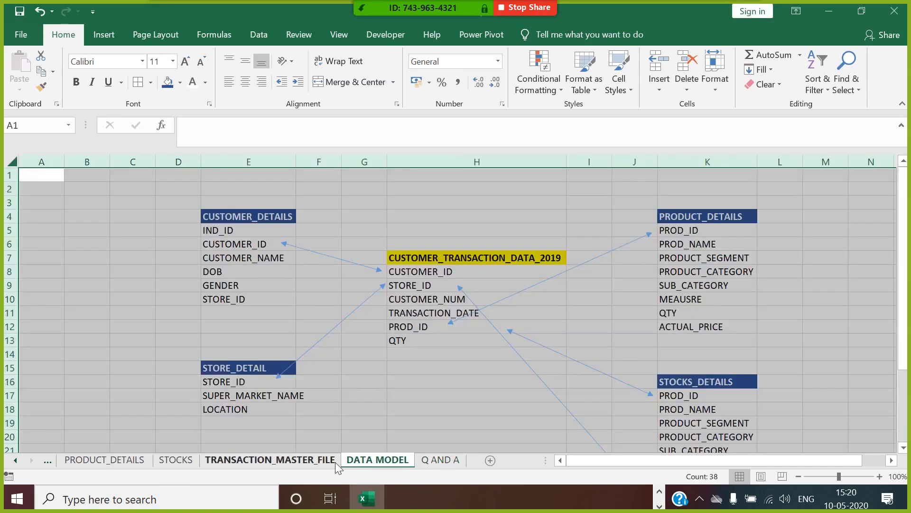
{"action": "left_click", "coordinate": [204, 462]}
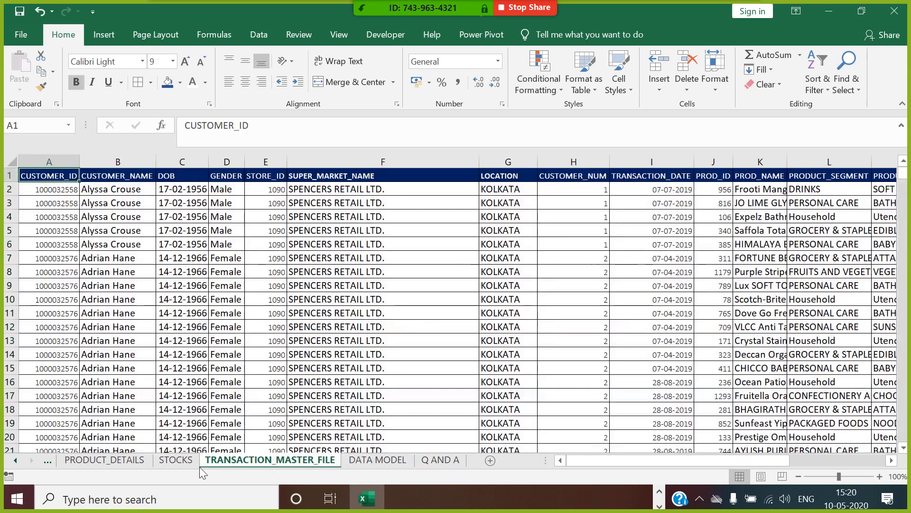
{"action": "left_click", "coordinate": [15, 460]}
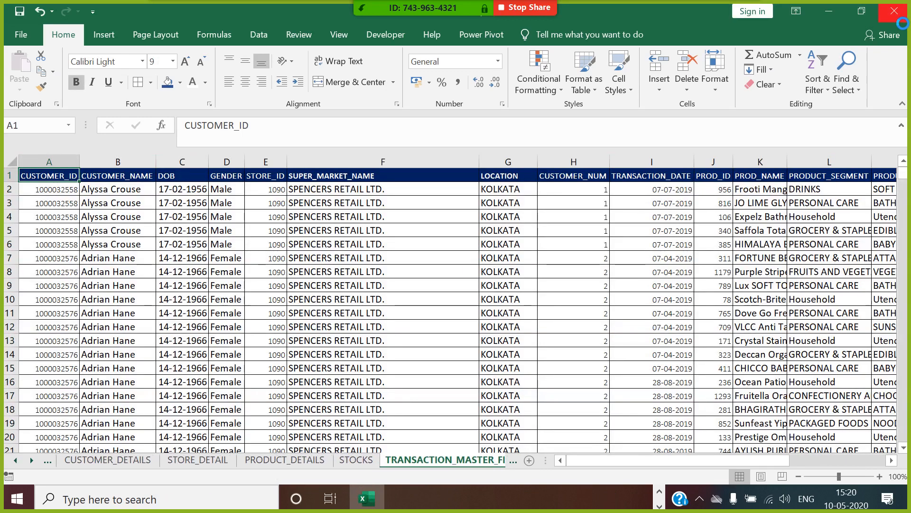
{"action": "key", "text": "alt+Tab"}
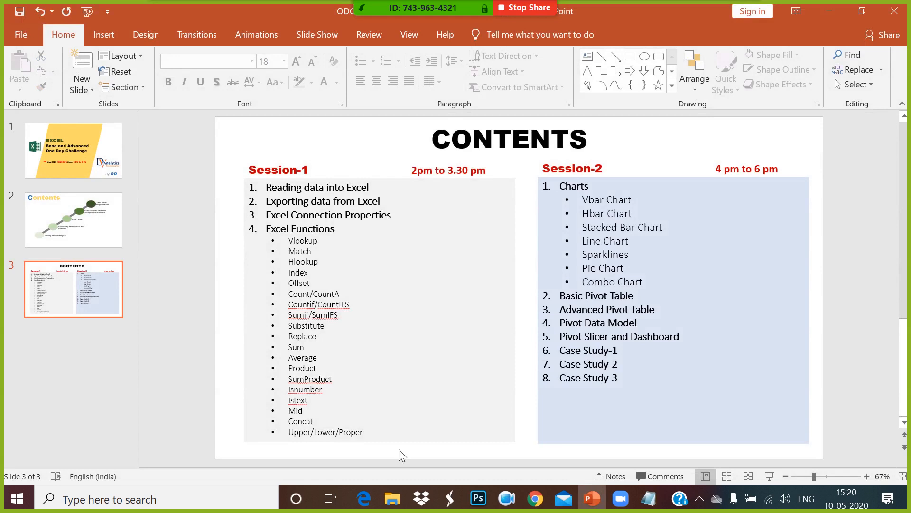
Switch to File Explorer and create a folder named a5.Hlookup_Index_Offset inside EXCEL BASE AD ADVNACED
{"action": "left_click", "coordinate": [829, 11]}
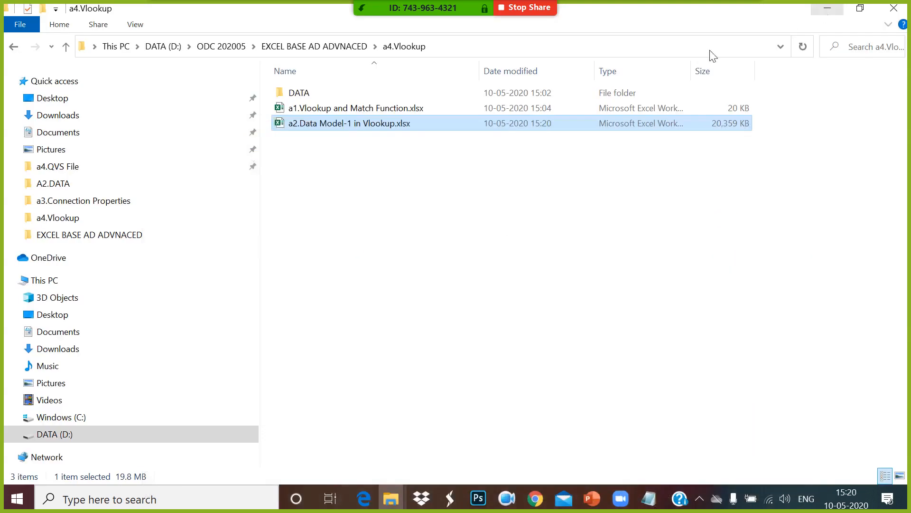
{"action": "left_click", "coordinate": [351, 47]}
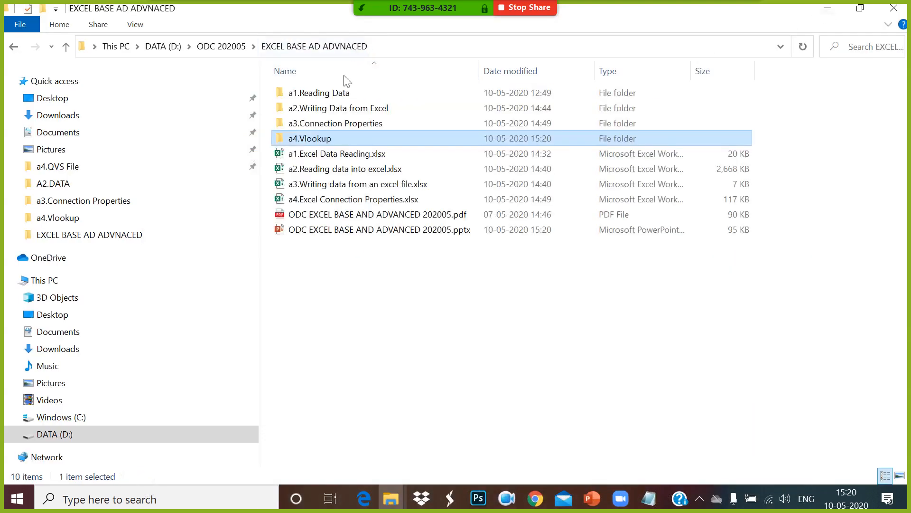
{"action": "right_click", "coordinate": [293, 252]}
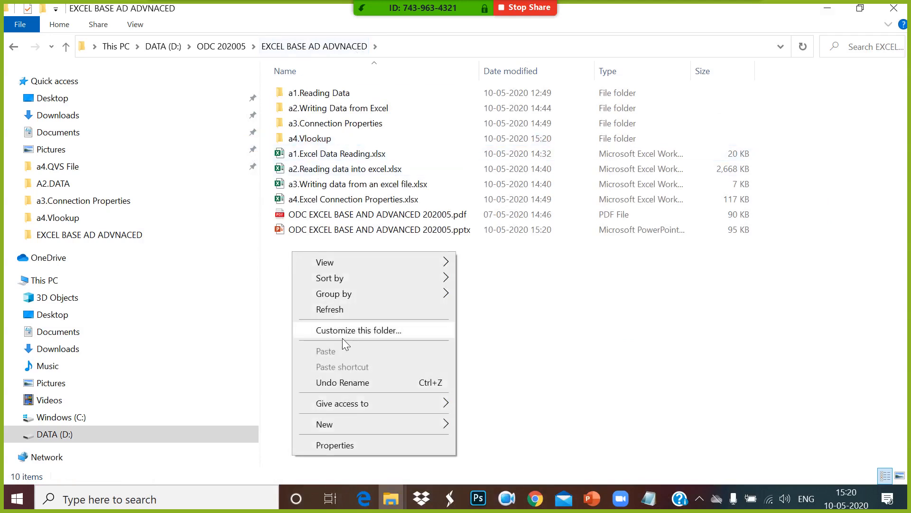
{"action": "mouse_move", "coordinate": [383, 424]}
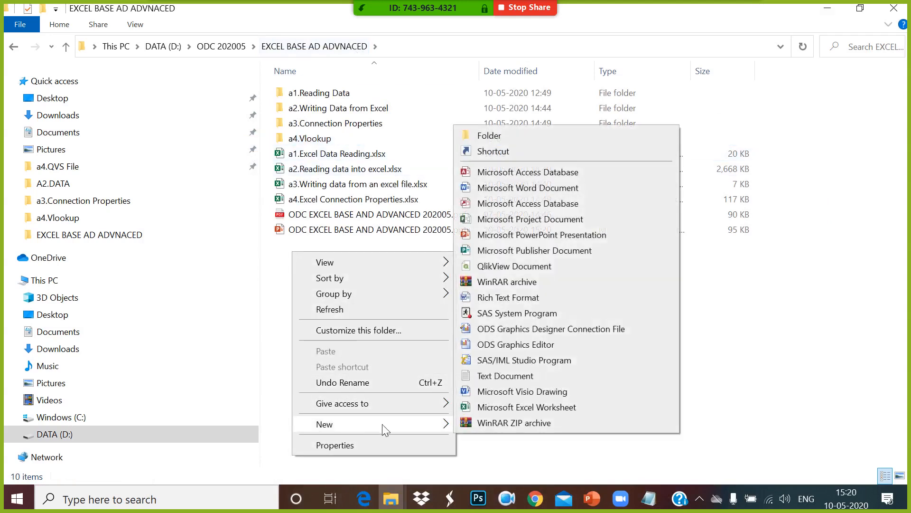
{"action": "left_click", "coordinate": [489, 137]}
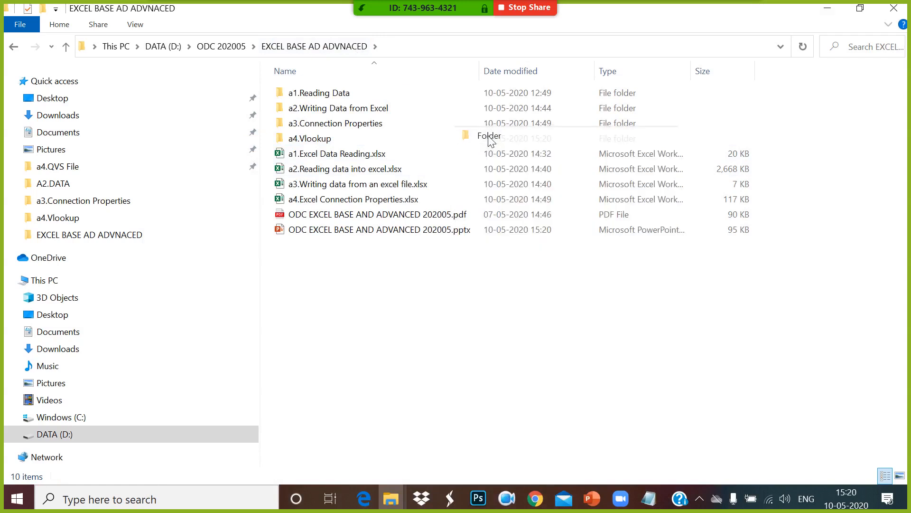
{"action": "type", "text": "a5"}
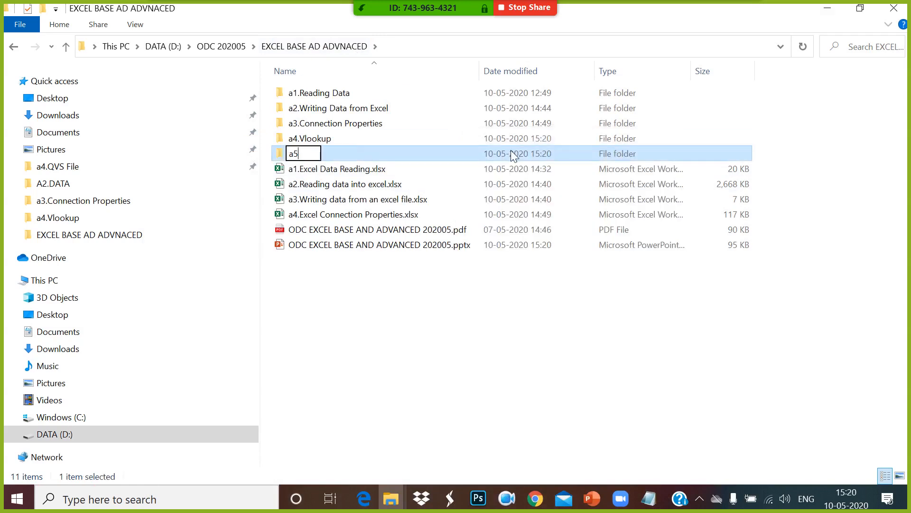
{"action": "type", "text": ".Hlookup_"}
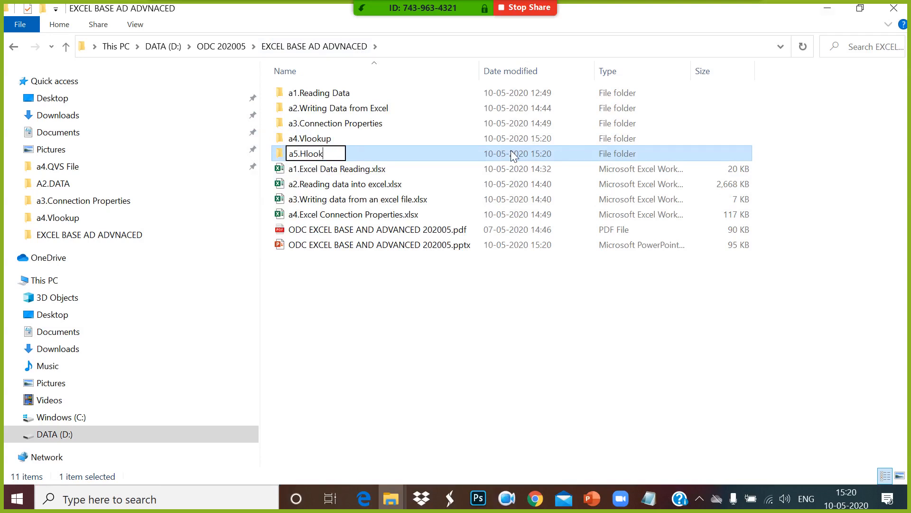
{"action": "type", "text": "index_"}
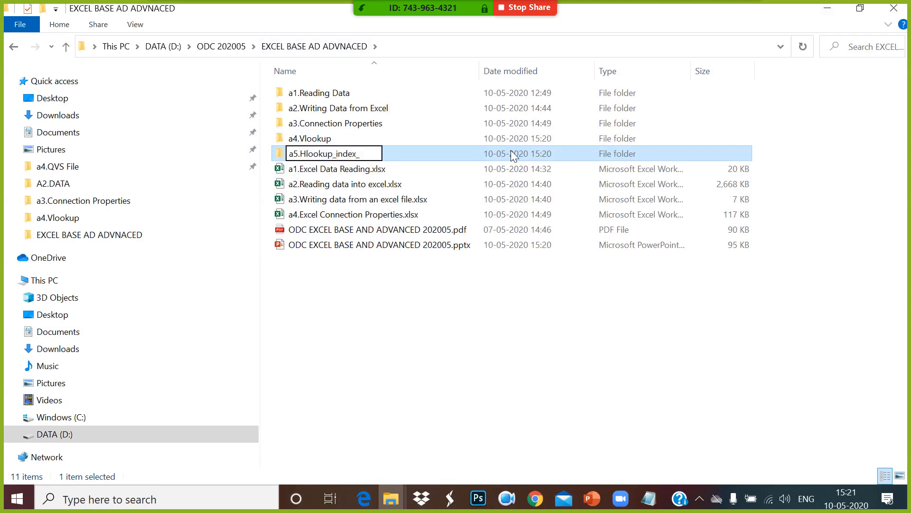
{"action": "type", "text": "Offset"}
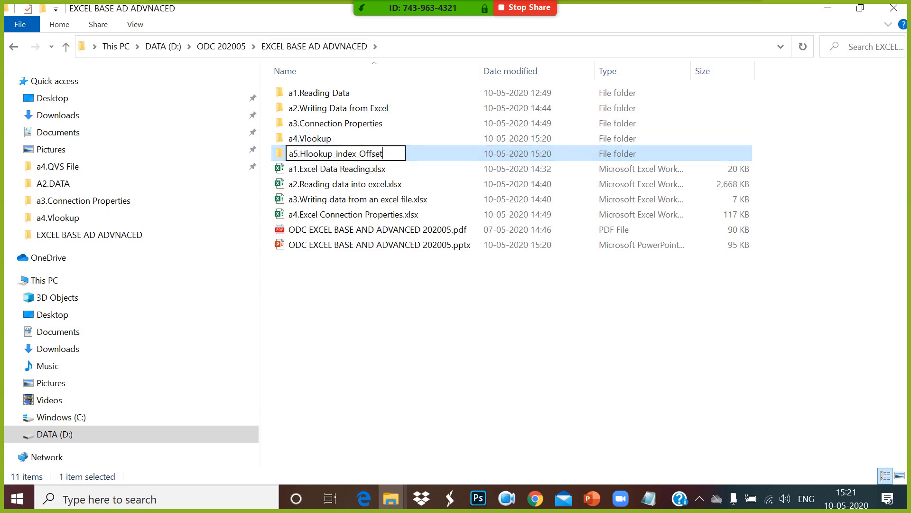
{"action": "key", "text": "Delete"}
{"action": "type", "text": "I"}
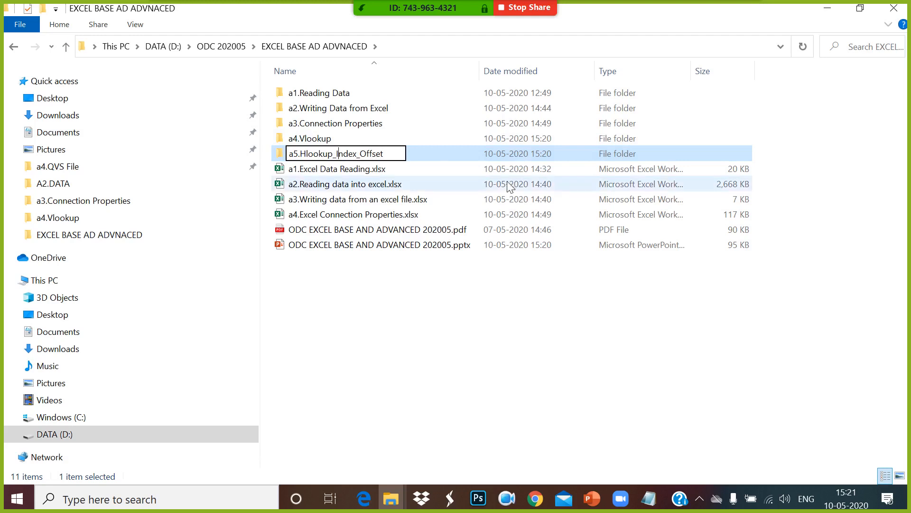
{"action": "left_click", "coordinate": [346, 171]}
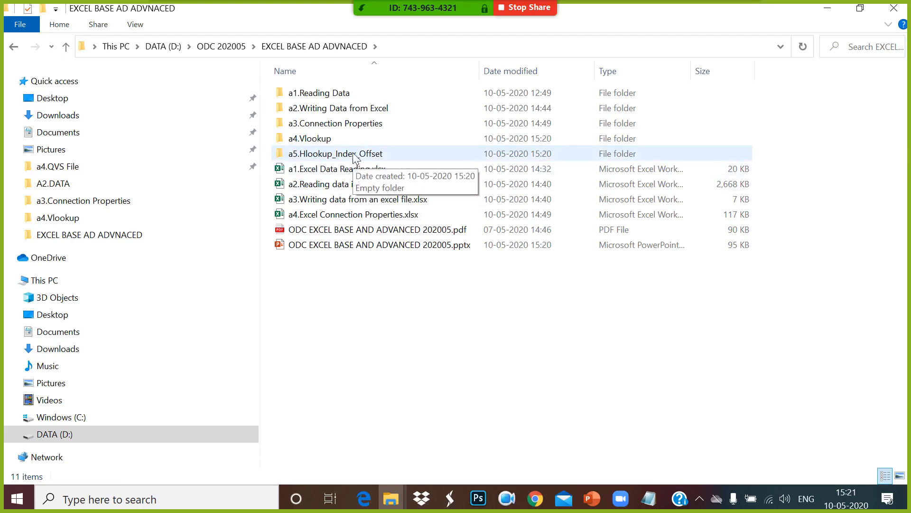
Create an Excel workbook named Stu_score.xlsx inside the a5.Hlookup_Index_Offset folder and open it
{"action": "double_click", "coordinate": [355, 159]}
{"action": "right_click", "coordinate": [281, 119]}
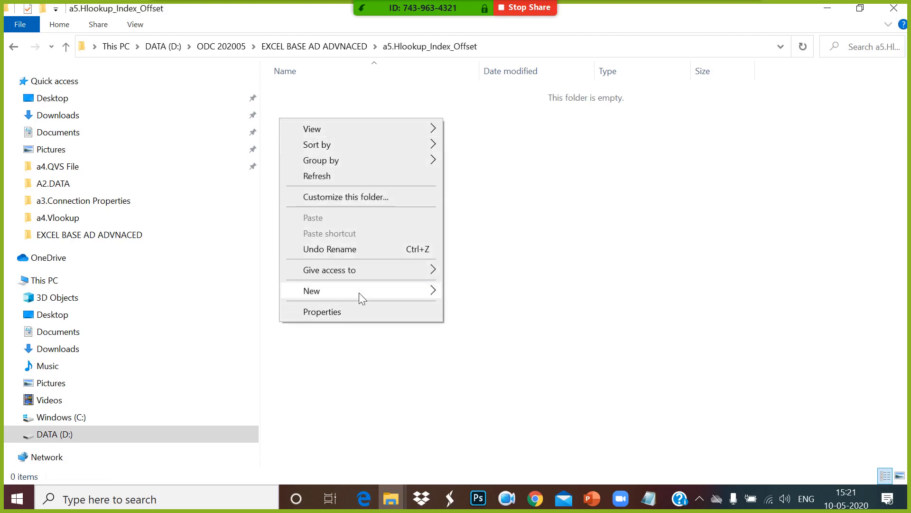
{"action": "mouse_move", "coordinate": [358, 291]}
{"action": "left_click", "coordinate": [513, 487]}
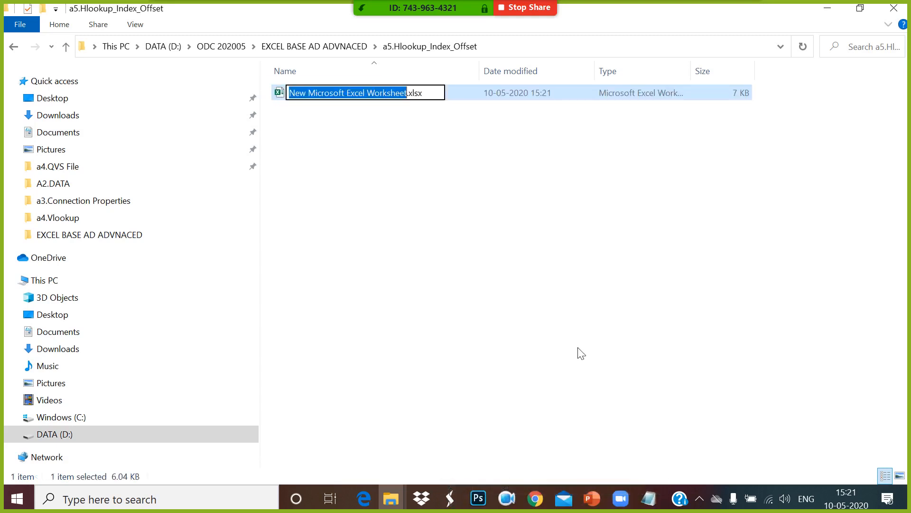
{"action": "type", "text": "vlo"}
{"action": "key", "text": "BackSpace"}
{"action": "key", "text": "BackSpace"}
{"action": "key", "text": "BackSpace"}
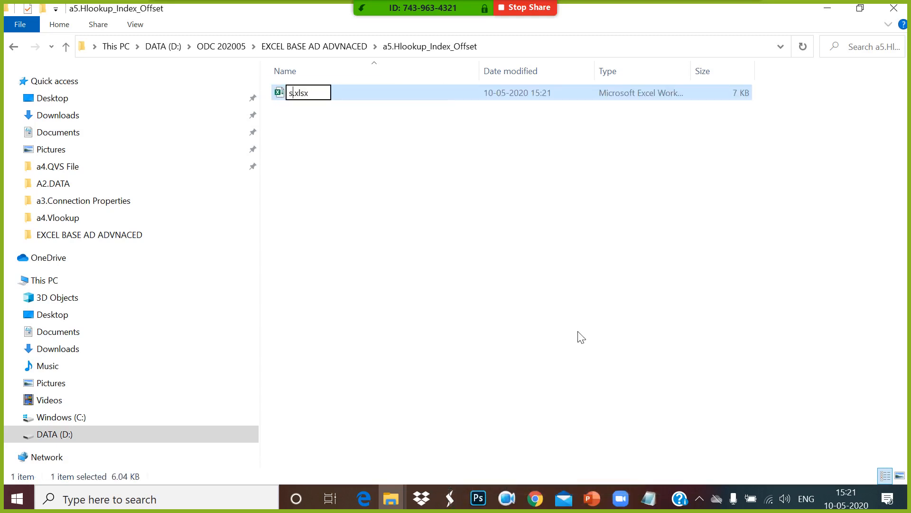
{"action": "type", "text": "Stu_score"}
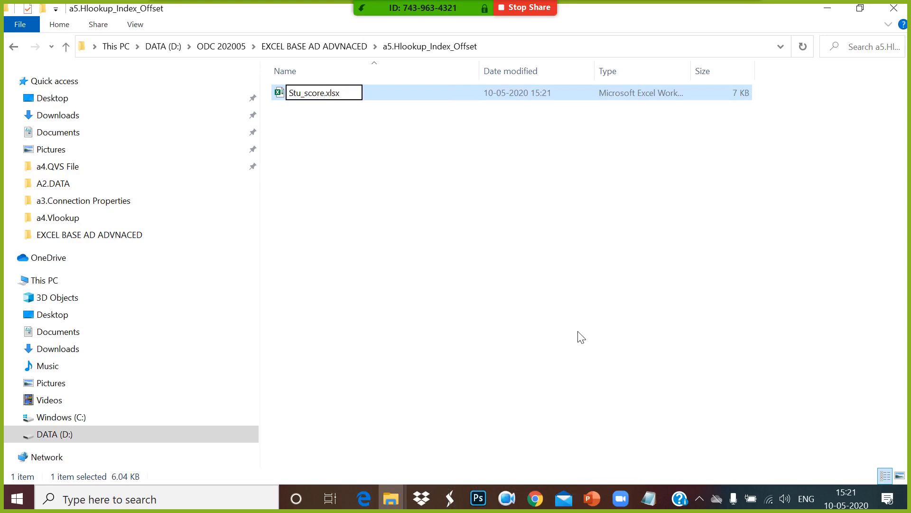
{"action": "left_click", "coordinate": [387, 195]}
{"action": "left_click", "coordinate": [312, 98]}
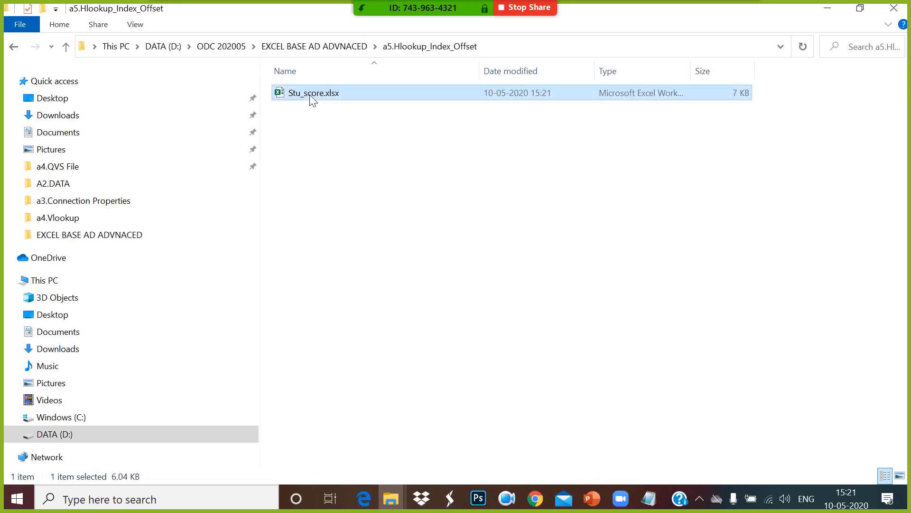
{"action": "key", "text": "Return"}
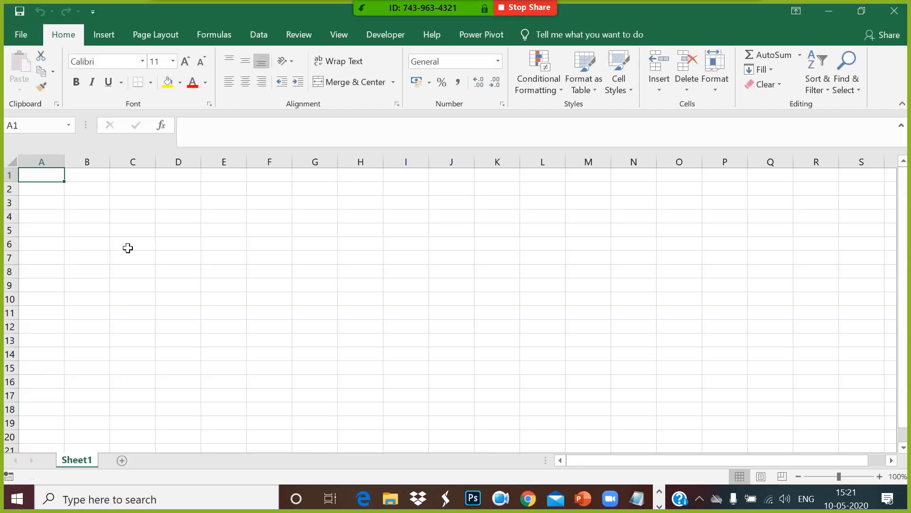
Enter the header STU_NAME in cell A1 of the empty sheet
{"action": "type", "text": "stu_nam"}
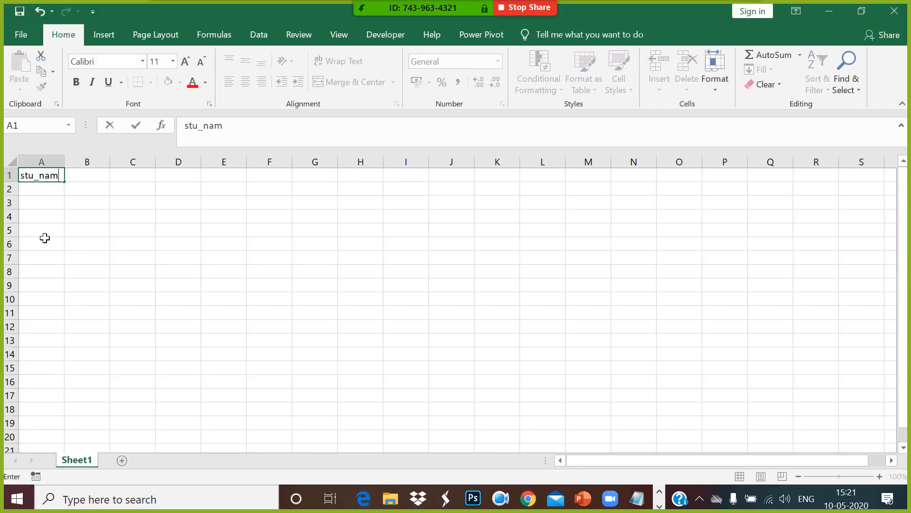
{"action": "key", "text": "BackSpace"}
{"action": "key", "text": "BackSpace"}
{"action": "key", "text": "BackSpace"}
{"action": "key", "text": "BackSpace"}
{"action": "key", "text": "BackSpace"}
{"action": "key", "text": "BackSpace"}
{"action": "key", "text": "BackSpace"}
{"action": "type", "text": "STU+"}
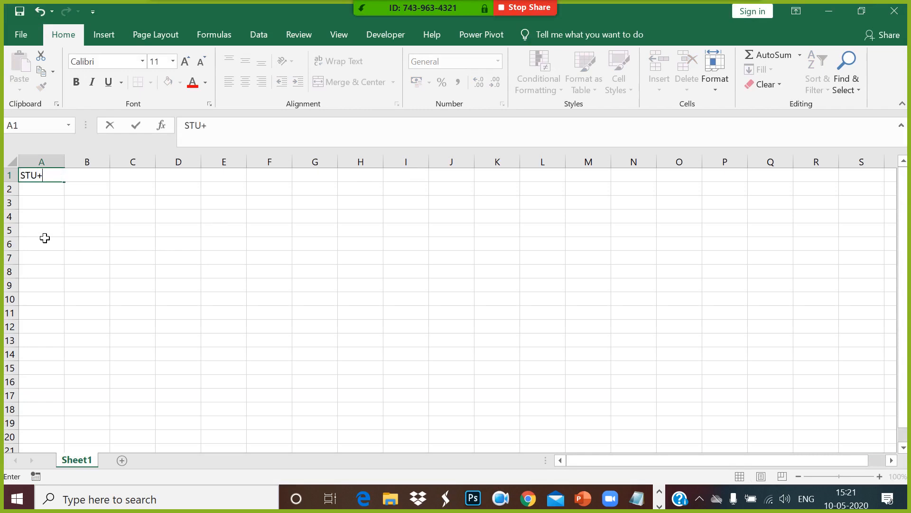
{"action": "type", "text": "NAME"}
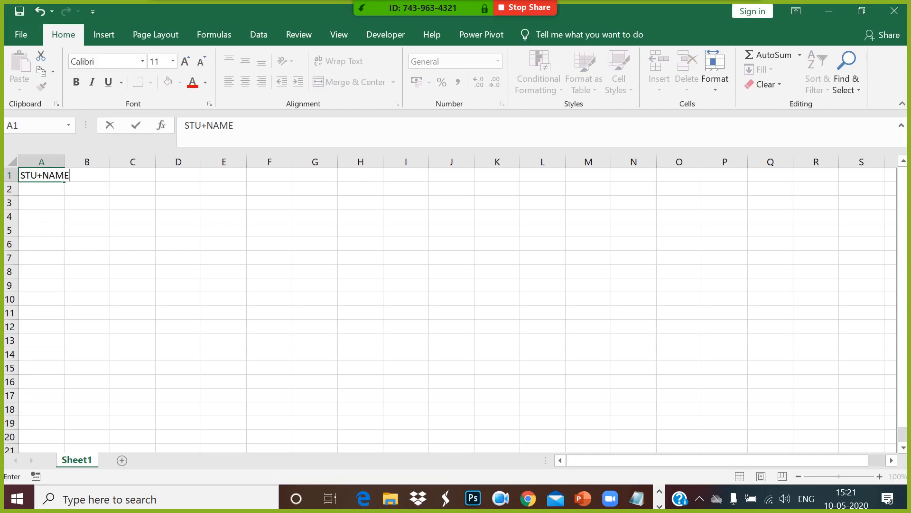
{"action": "key", "text": "F2"}
{"action": "key", "text": "Left"}
{"action": "key", "text": "Left"}
{"action": "key", "text": "Left"}
{"action": "key", "text": "Left"}
{"action": "key", "text": "BackSpace"}
{"action": "type", "text": "_"}
{"action": "left_click", "coordinate": [136, 234]}
{"action": "left_click", "coordinate": [108, 190]}
Enter the subject headers SAS, R, PYTHON, EXCEL and VBA in cells B1 to F1
{"action": "left_click", "coordinate": [103, 175]}
{"action": "type", "text": "SAS"}
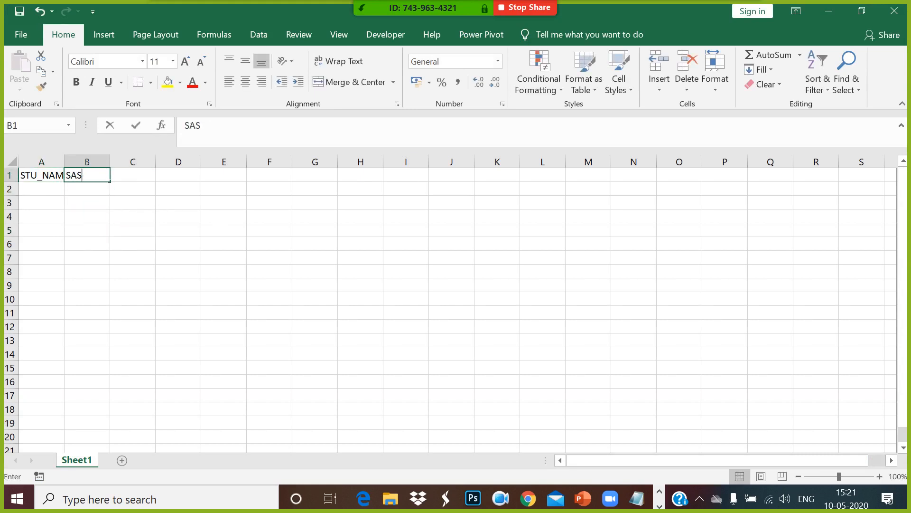
{"action": "left_click", "coordinate": [144, 177]}
{"action": "type", "text": "R"}
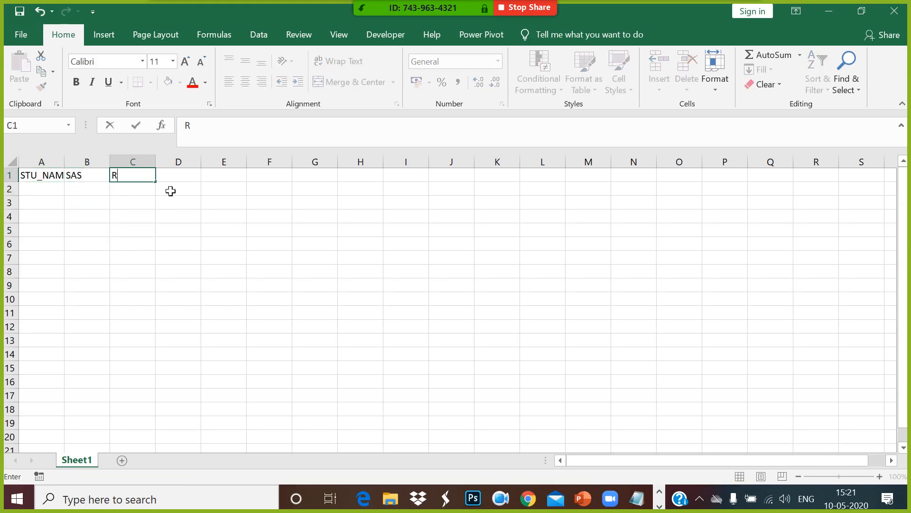
{"action": "left_click", "coordinate": [196, 181]}
{"action": "type", "text": "PYTHON"}
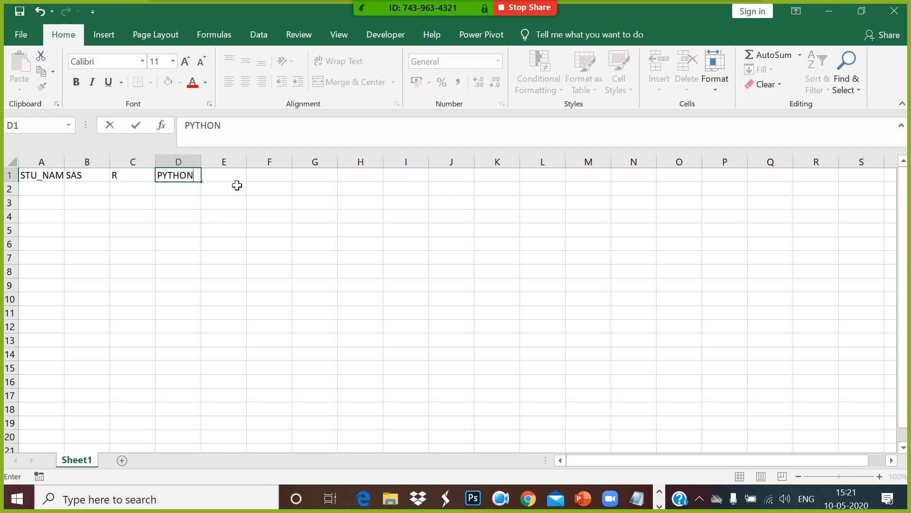
{"action": "left_click", "coordinate": [237, 185]}
{"action": "type", "text": "EXCEL"}
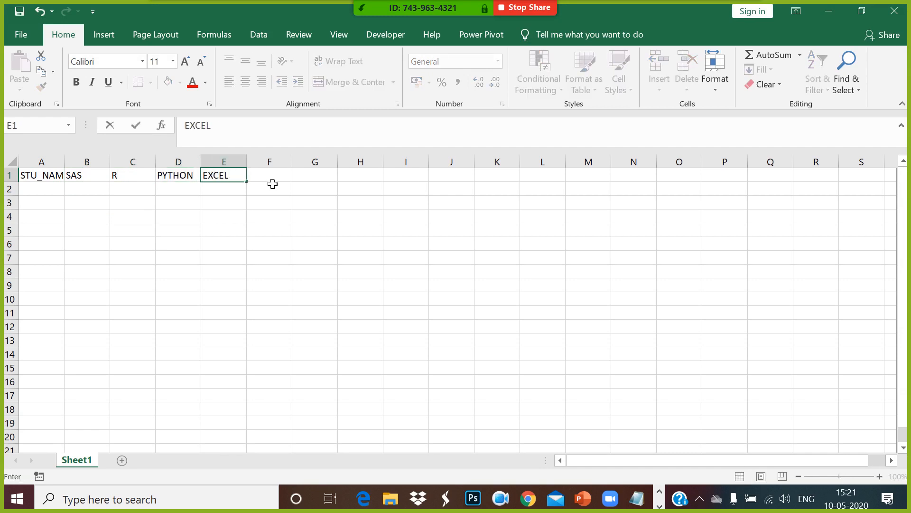
{"action": "left_click", "coordinate": [272, 184]}
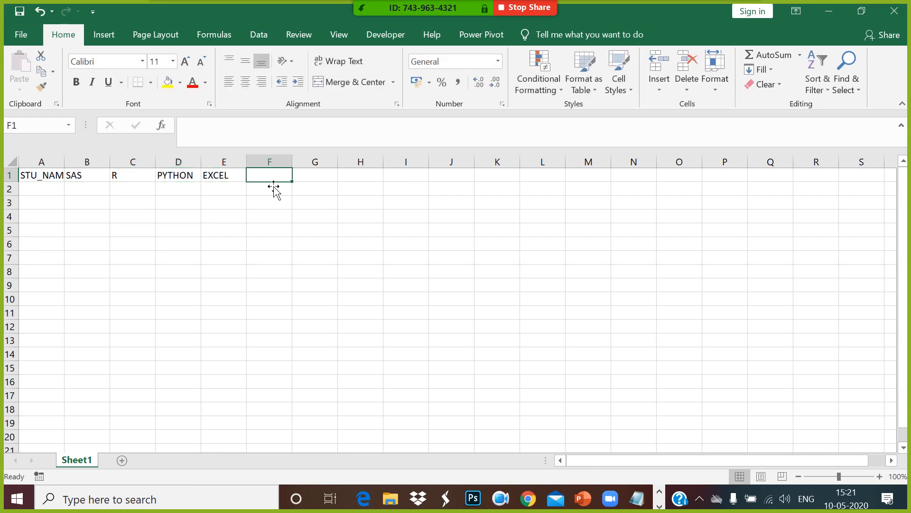
{"action": "type", "text": "VBA"}
Complete the header row with SQL, ML, AI and DL in cells G1 to J1
{"action": "left_click", "coordinate": [309, 185]}
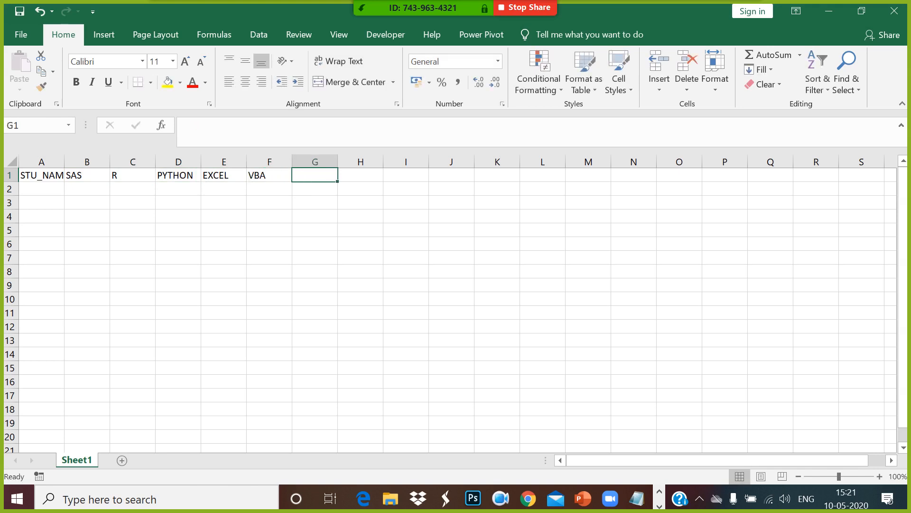
{"action": "type", "text": "SQL"}
{"action": "left_click", "coordinate": [380, 178]}
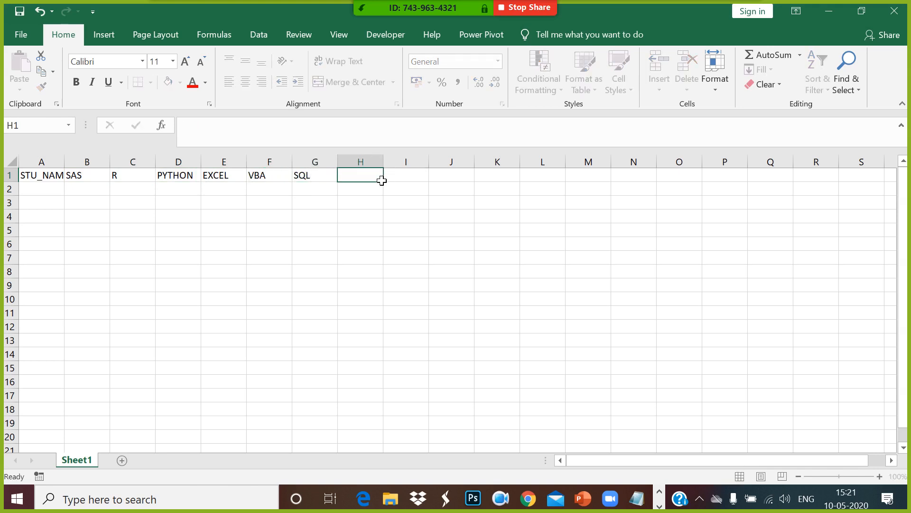
{"action": "type", "text": "MACHIN"}
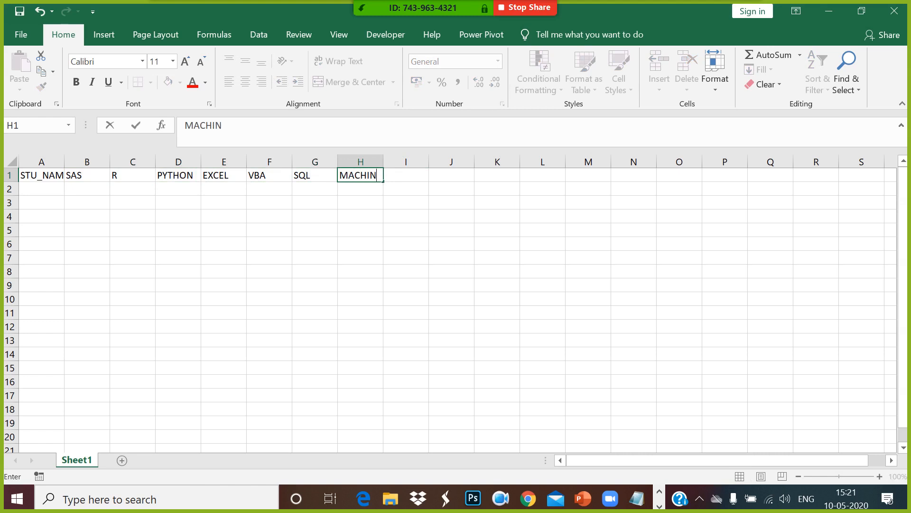
{"action": "key", "text": "BackSpace"}
{"action": "key", "text": "BackSpace"}
{"action": "key", "text": "BackSpace"}
{"action": "left_click", "coordinate": [392, 182]}
{"action": "type", "text": "AI"}
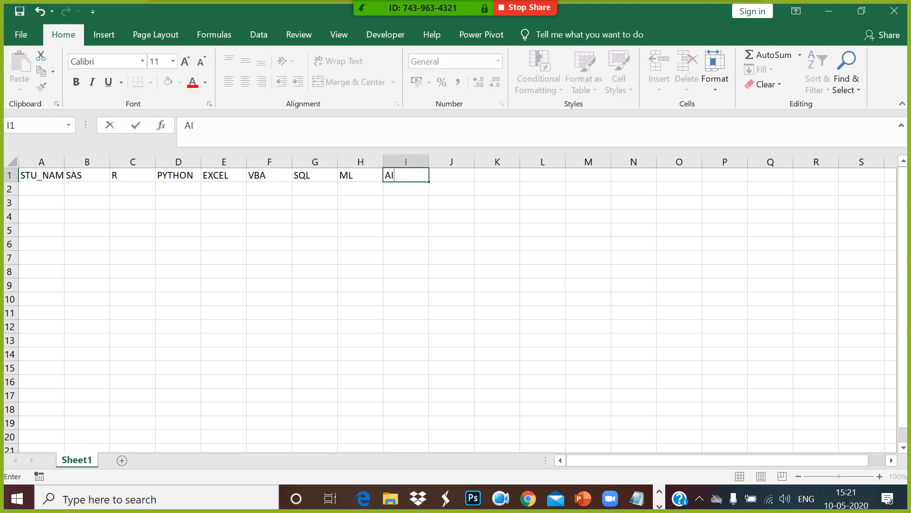
{"action": "left_click", "coordinate": [470, 177]}
{"action": "type", "text": "DL"}
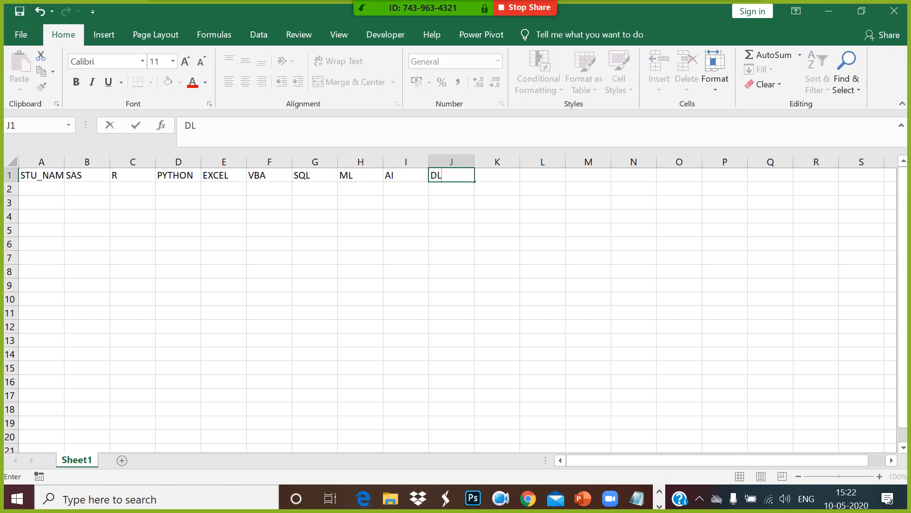
{"action": "left_click", "coordinate": [435, 204]}
Fill cells A2 to A5 under STU_NAME with the first four students' names
{"action": "left_click", "coordinate": [56, 195]}
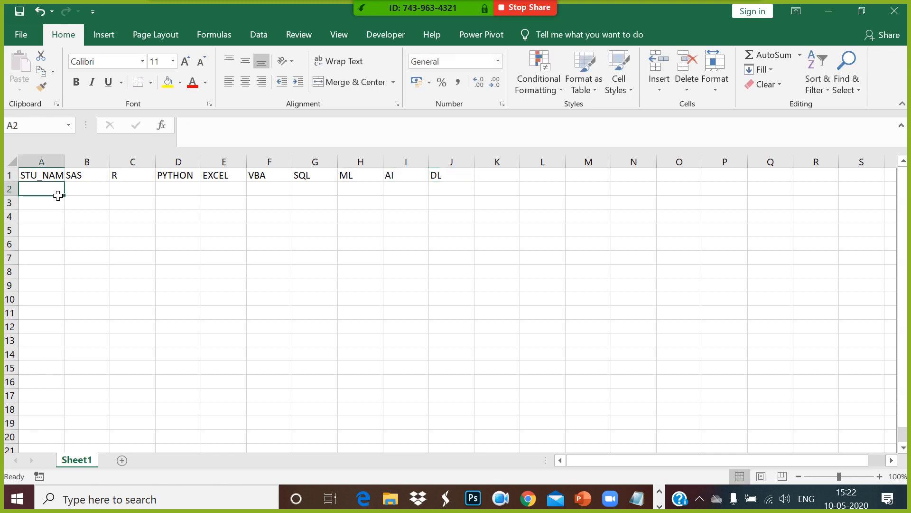
{"action": "type", "text": "JUNIS"}
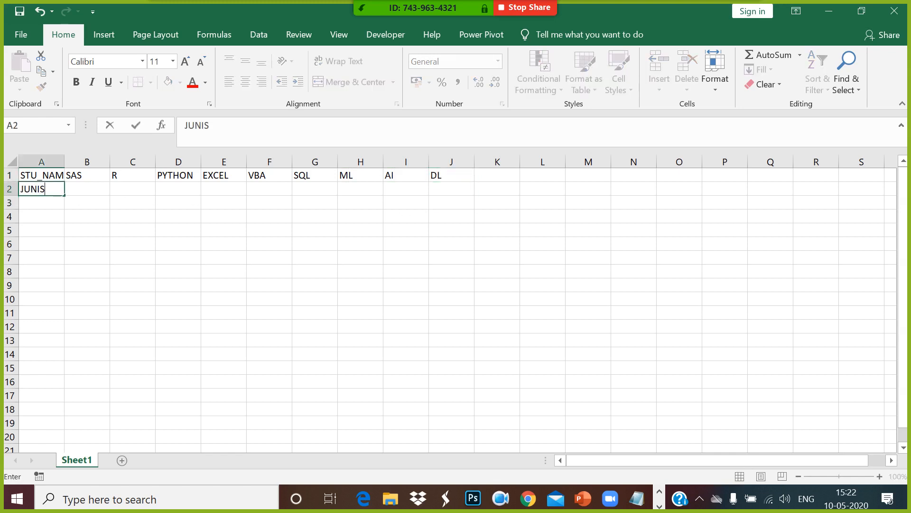
{"action": "left_click", "coordinate": [53, 206]}
{"action": "type", "text": "LASHYA"}
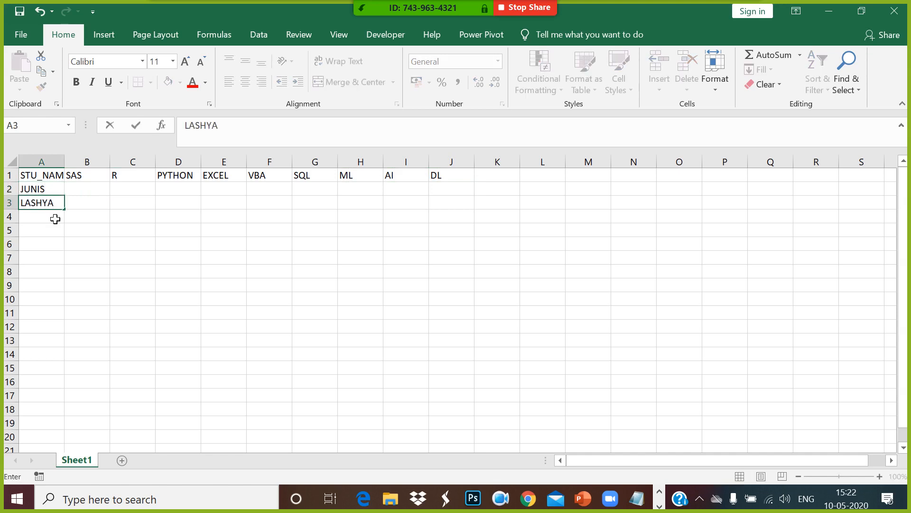
{"action": "left_click", "coordinate": [56, 219]}
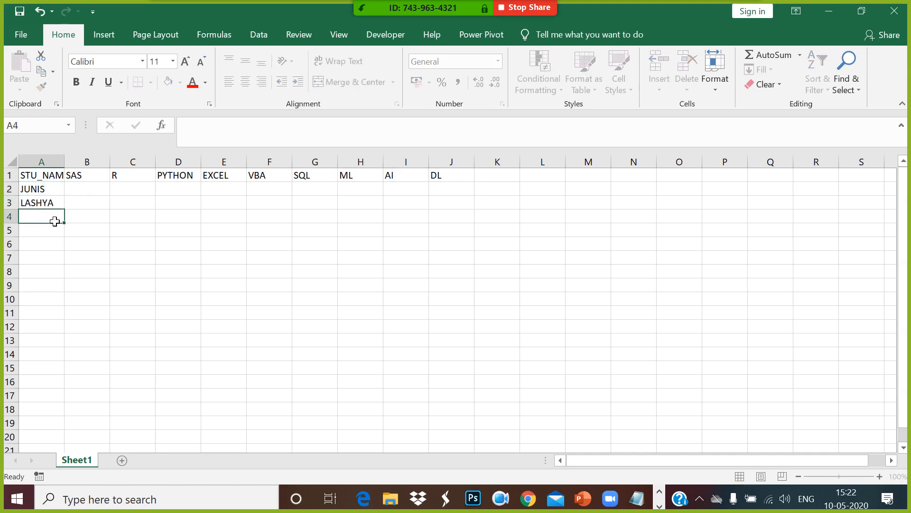
{"action": "type", "text": "SURABHI"}
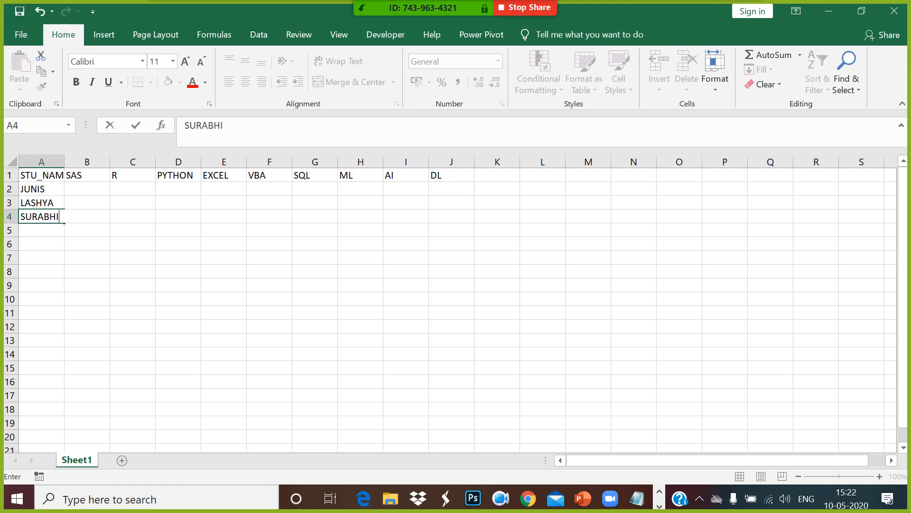
{"action": "left_click", "coordinate": [33, 229]}
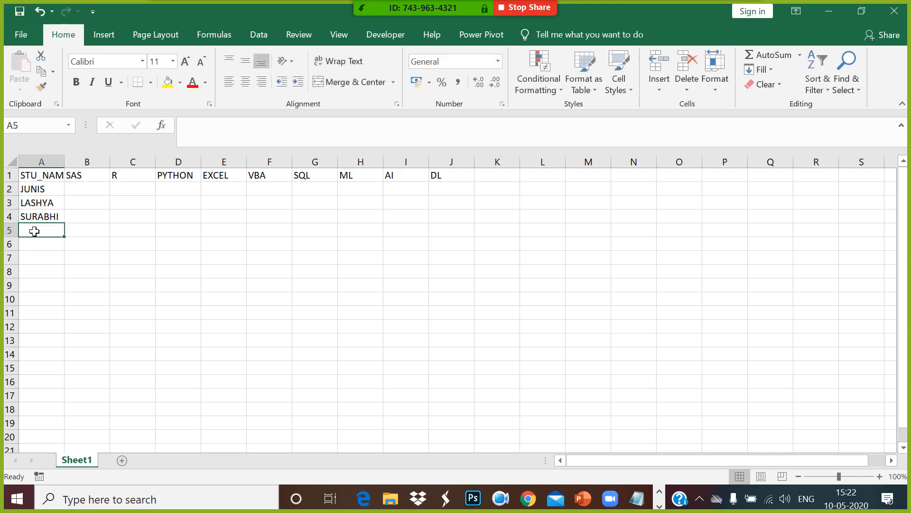
{"action": "type", "text": "PAW"}
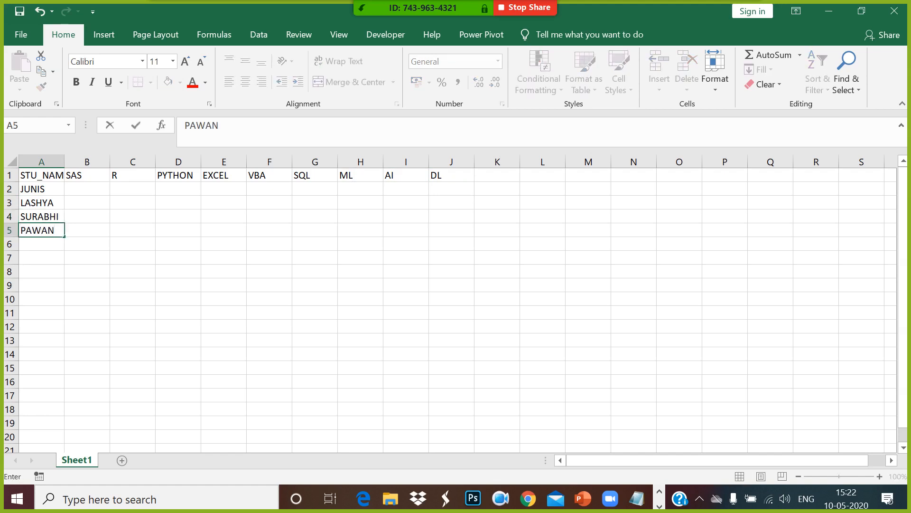
{"action": "type", "text": "AN"}
Complete the STU_NAME column with four more students' names in cells A6 to A9
{"action": "left_click", "coordinate": [56, 248]}
{"action": "type", "text": "S"}
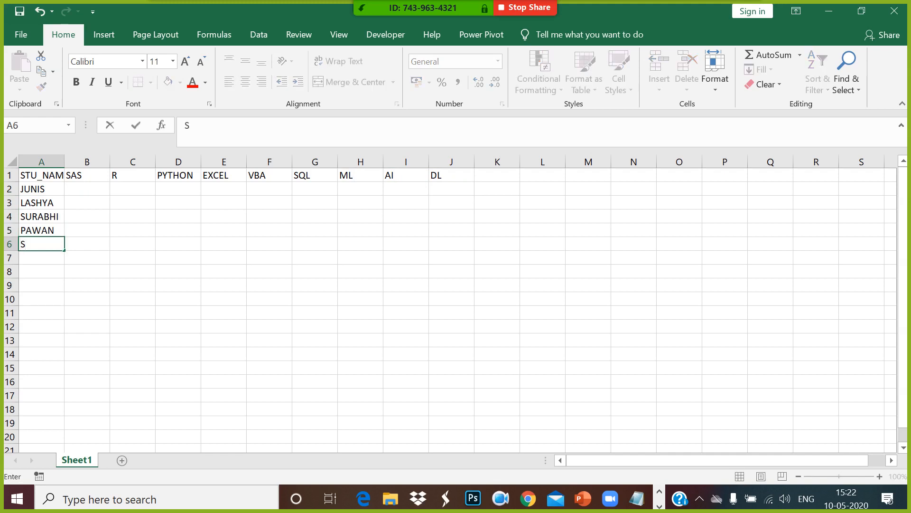
{"action": "type", "text": "EEKSHA"}
{"action": "left_click", "coordinate": [49, 261]}
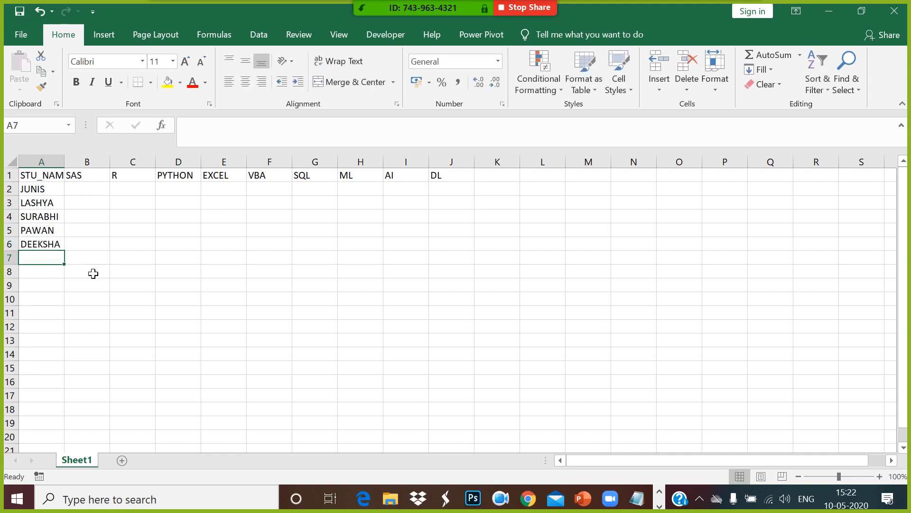
{"action": "type", "text": "AJAY"}
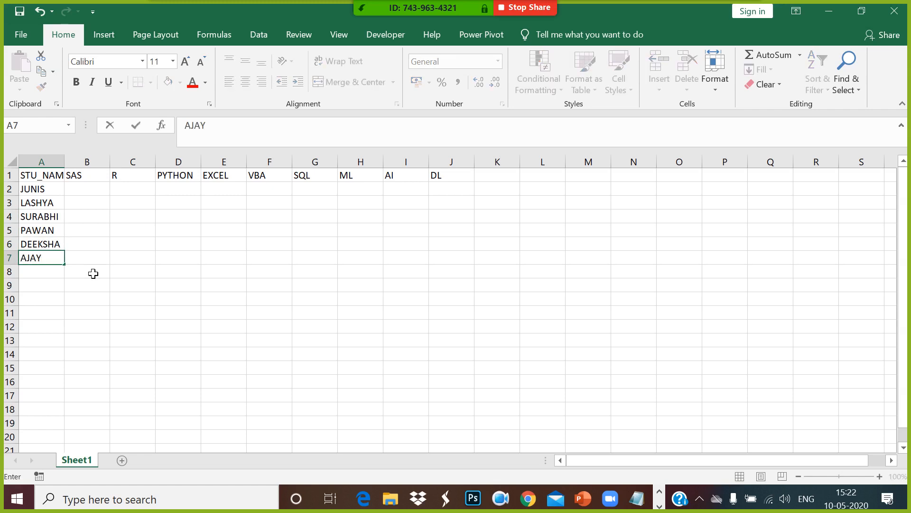
{"action": "left_click", "coordinate": [63, 274]}
{"action": "type", "text": "SAMBHU"}
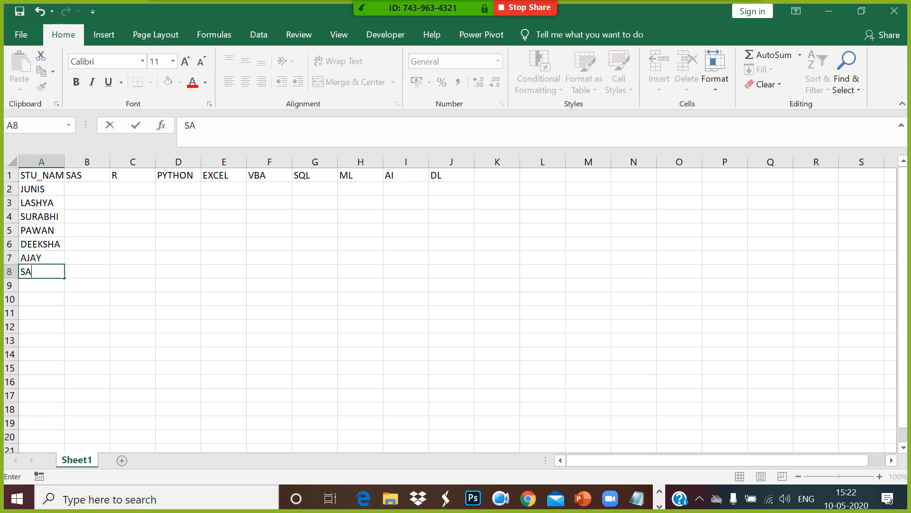
{"action": "left_click", "coordinate": [58, 288]}
{"action": "type", "text": "SHA"}
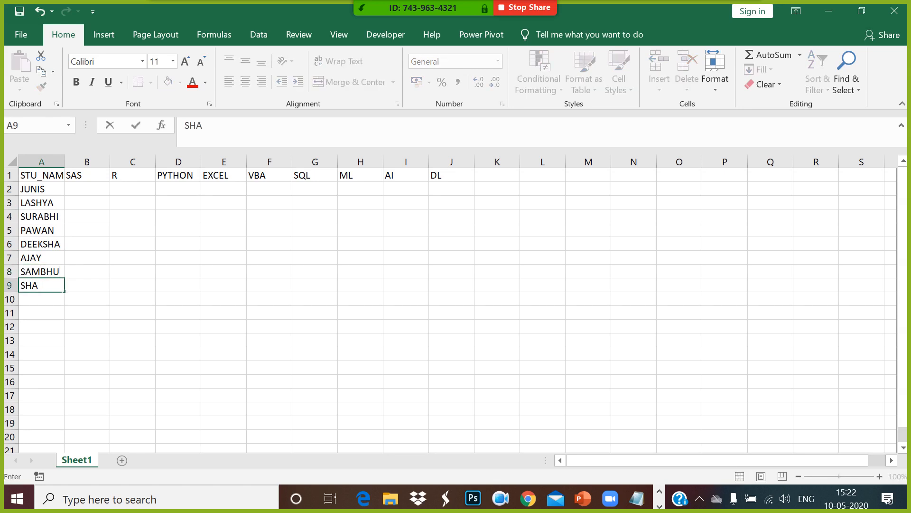
{"action": "type", "text": "KTHI"}
{"action": "left_click", "coordinate": [99, 300]}
Enter =RANDBETWEEN(100,900) in cell B2 and fill the formula across the whole score range B2:J9
{"action": "left_click", "coordinate": [95, 192]}
{"action": "type", "text": "="}
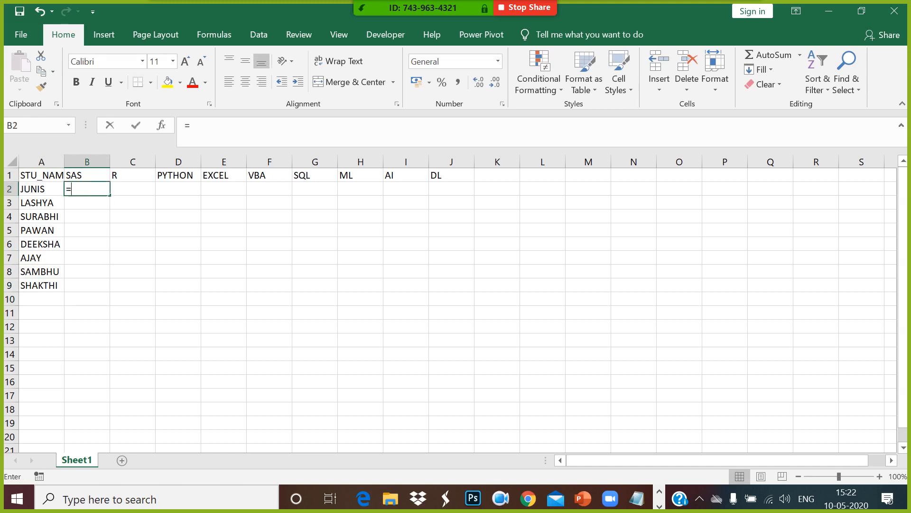
{"action": "type", "text": "RAND"}
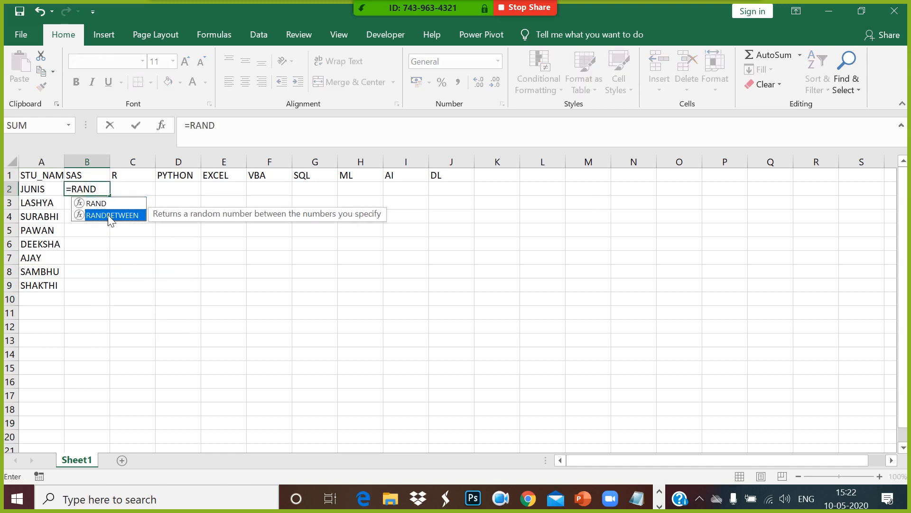
{"action": "double_click", "coordinate": [106, 216]}
{"action": "type", "text": "100,90"}
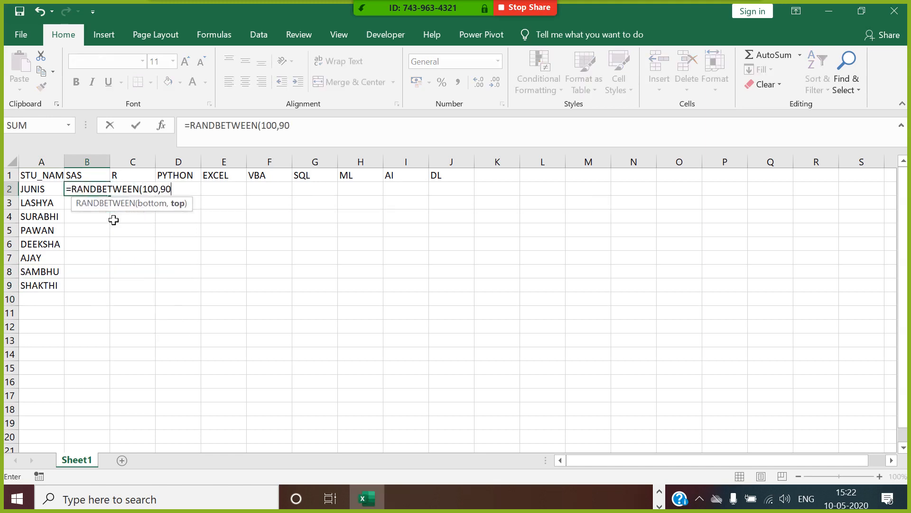
{"action": "type", "text": "0)"}
{"action": "key", "text": "Return"}
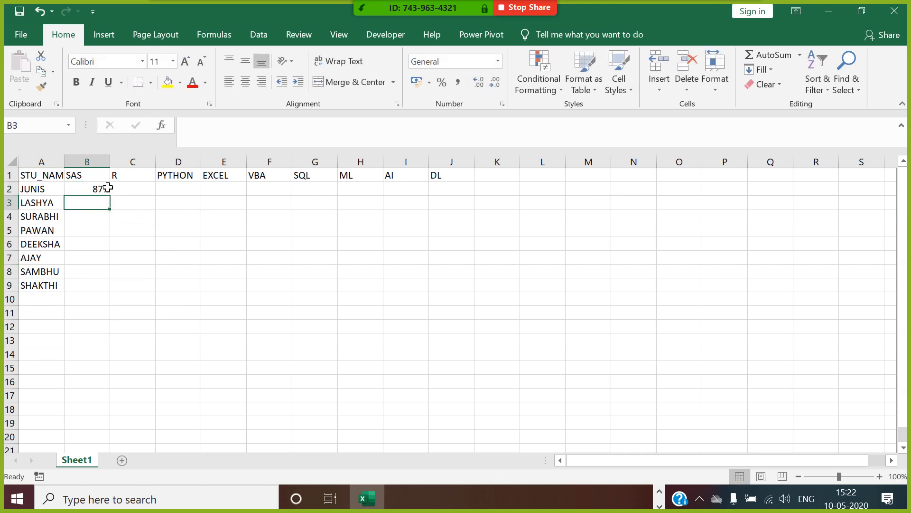
{"action": "left_click", "coordinate": [108, 189]}
{"action": "left_click_drag", "start_coordinate": [110, 195], "coordinate": [479, 292]}
Replace the random formulas in B2:J9 with fixed numbers by copying the range and pasting it over itself as values
{"action": "key", "text": "ctrl+c"}
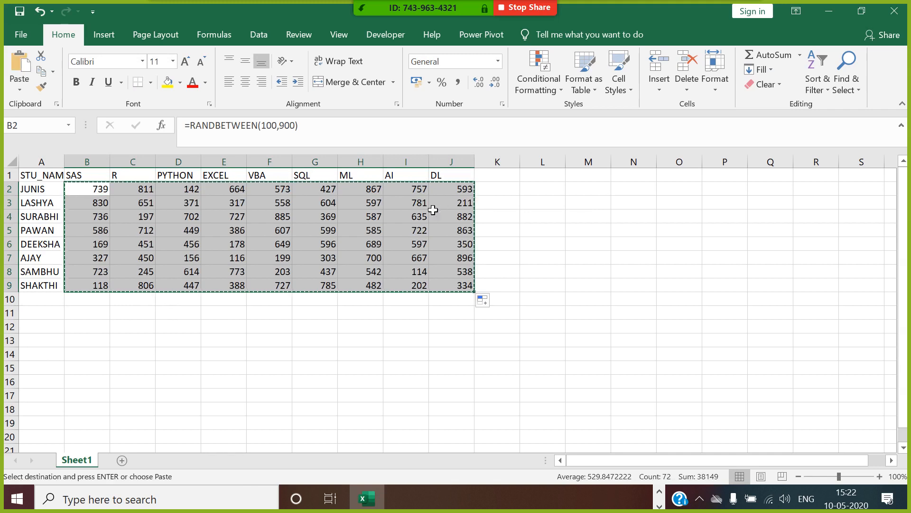
{"action": "right_click", "coordinate": [417, 212]}
{"action": "left_click", "coordinate": [473, 264]}
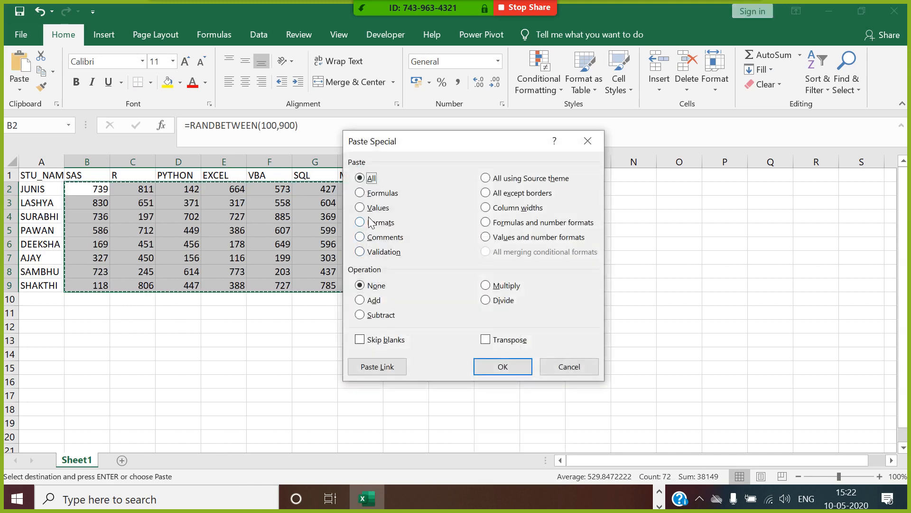
{"action": "left_click", "coordinate": [372, 209]}
{"action": "left_click", "coordinate": [502, 367]}
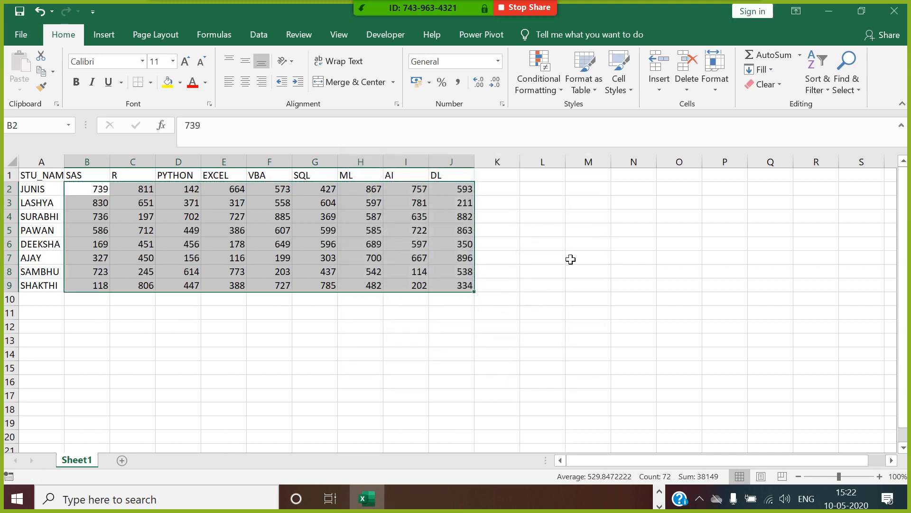
{"action": "left_click", "coordinate": [575, 257]}
Autofit column A to its contents and rename the sheet Sheet1 as HLOOKUP
{"action": "double_click", "coordinate": [64, 162]}
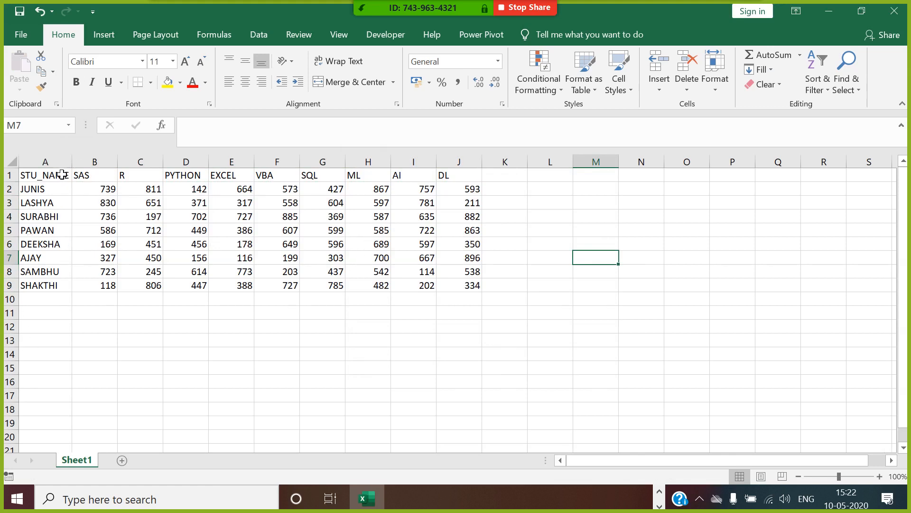
{"action": "right_click", "coordinate": [82, 461]}
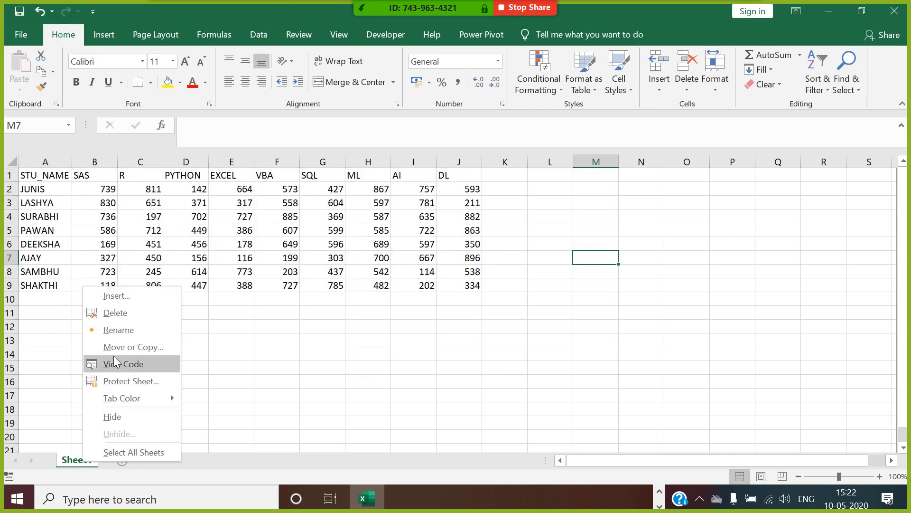
{"action": "left_click", "coordinate": [127, 331]}
{"action": "type", "text": "HLOOKUP"}
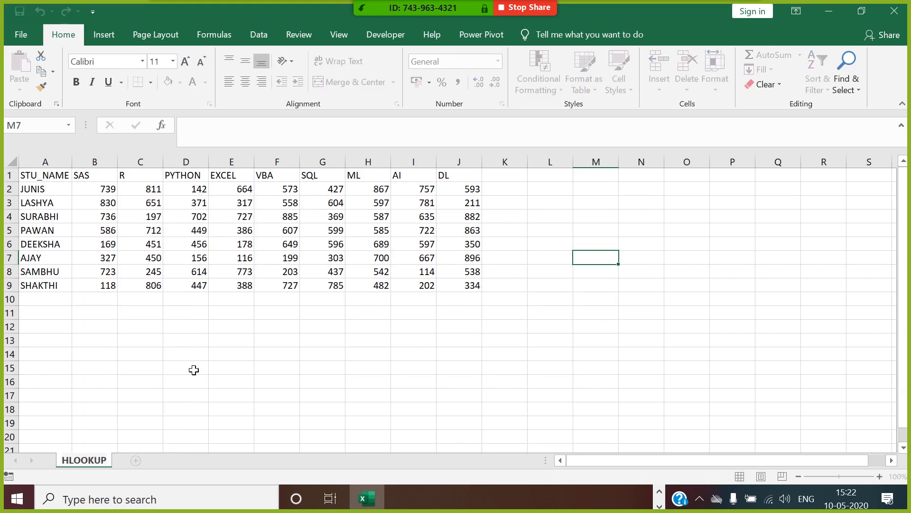
{"action": "left_click", "coordinate": [194, 370]}
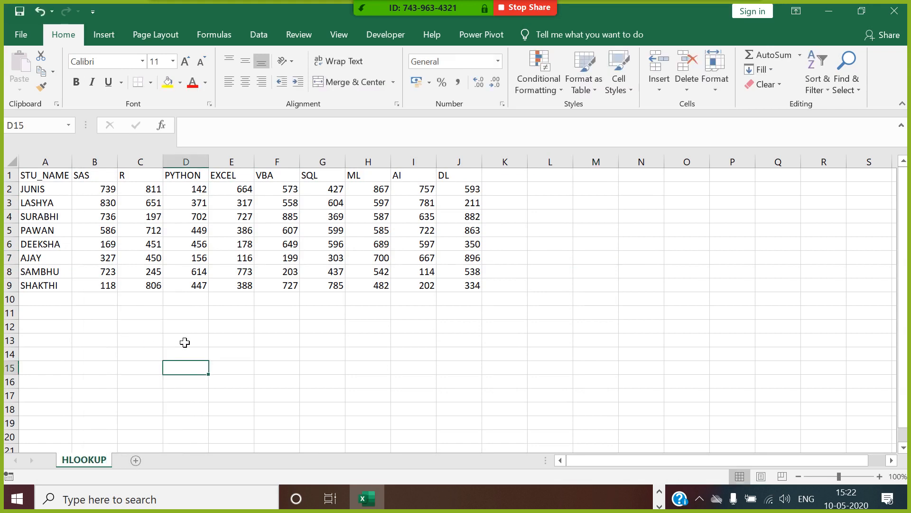
Copy the STU_NAME column A1:A9 and paste it starting at cell M1
{"action": "left_click_drag", "start_coordinate": [67, 176], "coordinate": [466, 286]}
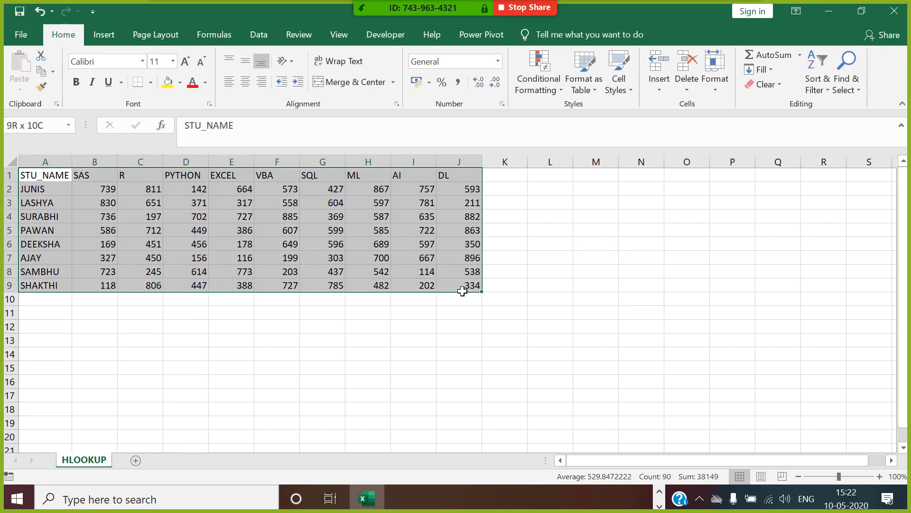
{"action": "left_click_drag", "start_coordinate": [53, 182], "coordinate": [67, 287]}
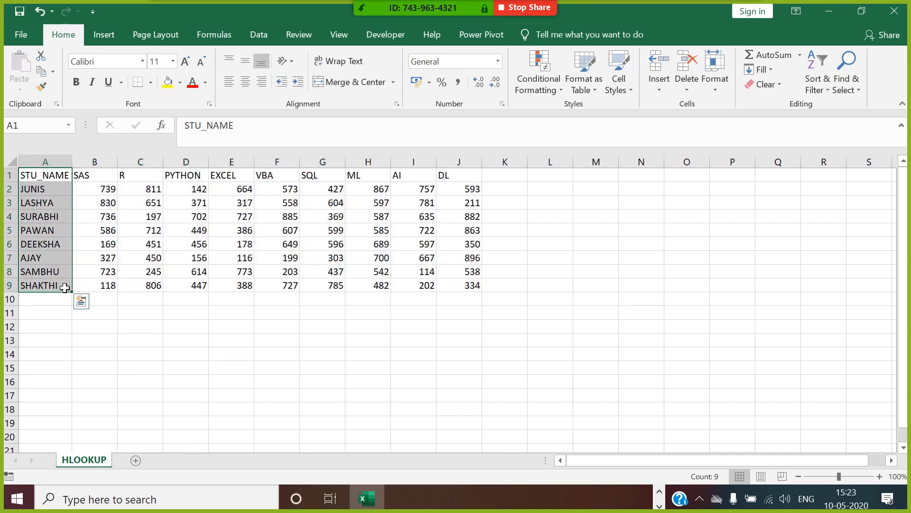
{"action": "key", "text": "ctrl+c"}
{"action": "left_click", "coordinate": [612, 182]}
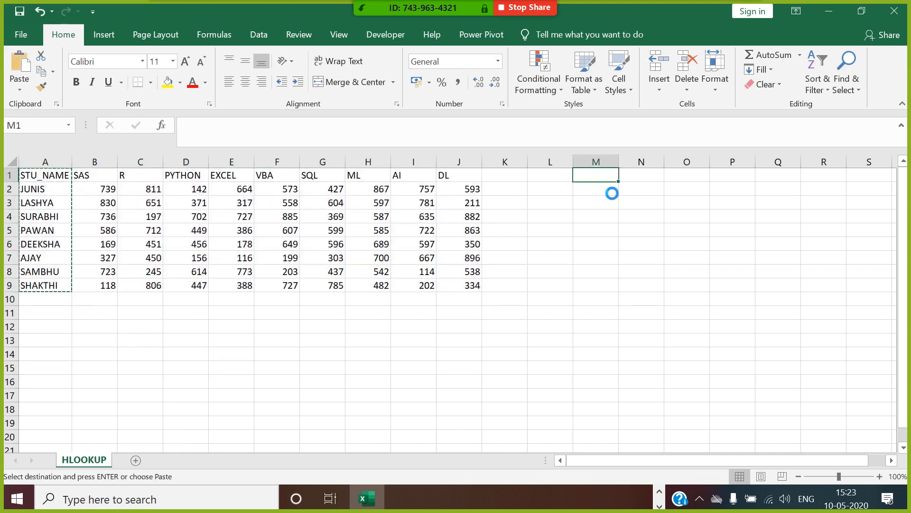
{"action": "key", "text": "ctrl+v"}
Enter the subject headers SQL, AI, EXCEL and VBA in cells N1 to Q1 beside the copied student names
{"action": "left_click", "coordinate": [685, 179]}
{"action": "left_click", "coordinate": [661, 180]}
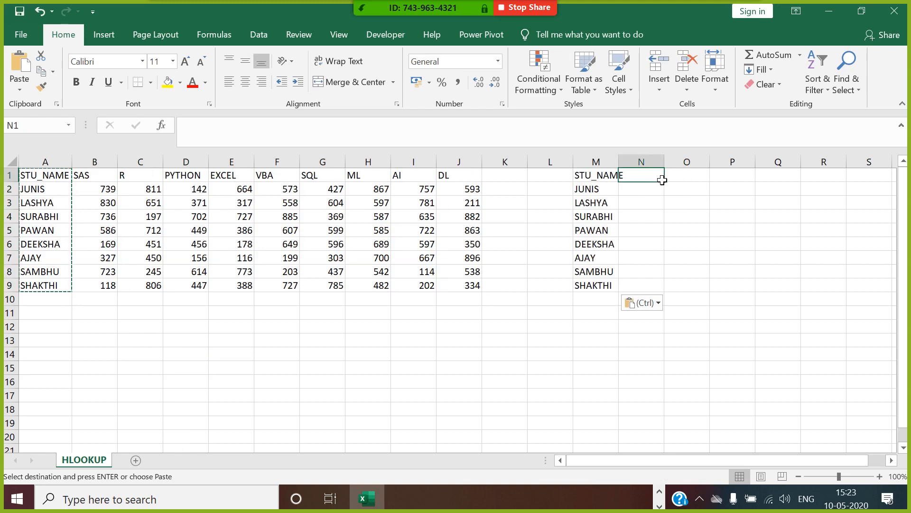
{"action": "type", "text": "SQL"}
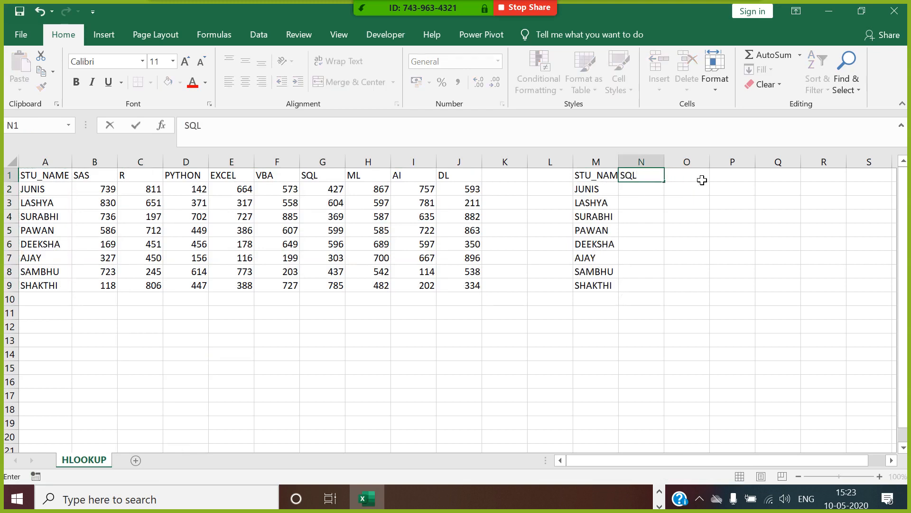
{"action": "left_click", "coordinate": [702, 180]}
{"action": "type", "text": "A1"}
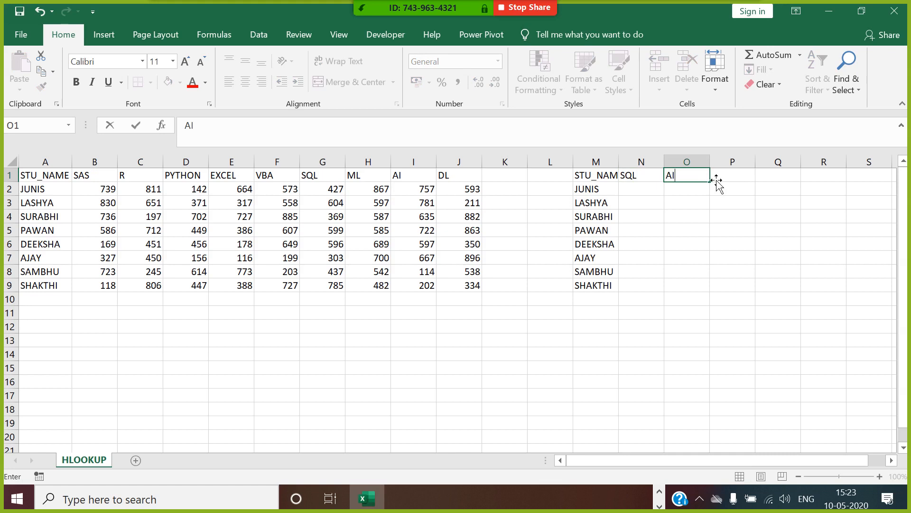
{"action": "left_click", "coordinate": [738, 179]}
{"action": "type", "text": "EXCEL"}
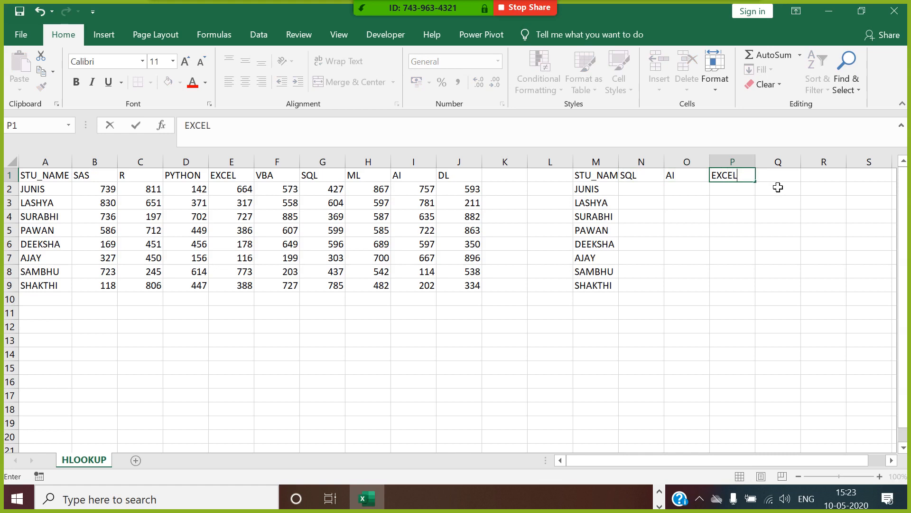
{"action": "left_click", "coordinate": [778, 180]}
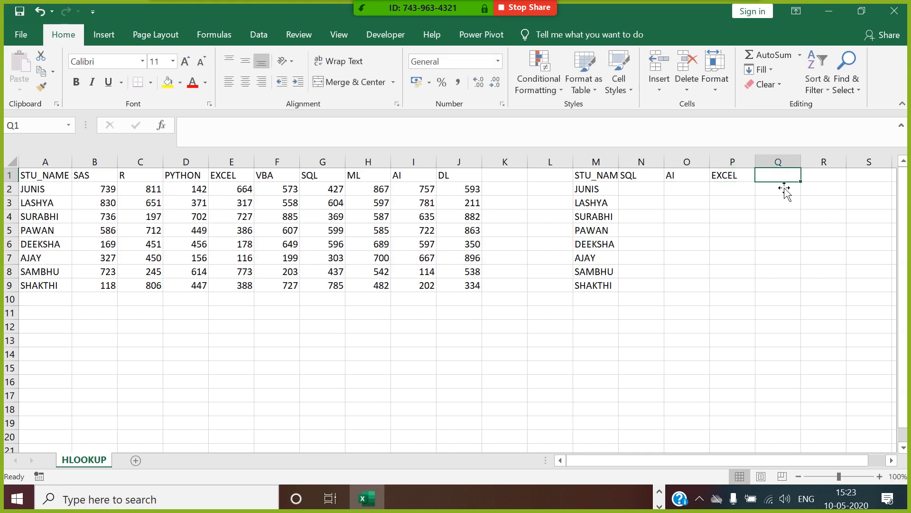
{"action": "type", "text": "VBA"}
{"action": "left_click", "coordinate": [733, 202]}
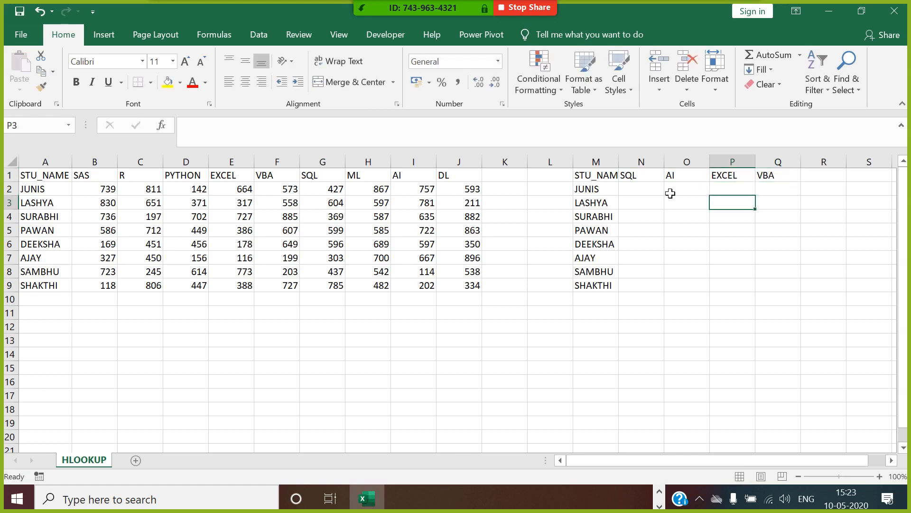
Begin an HLOOKUP formula in N2 with N1 as the lookup value and A1:J9 as the table array
{"action": "left_click", "coordinate": [663, 192]}
{"action": "type", "text": "="}
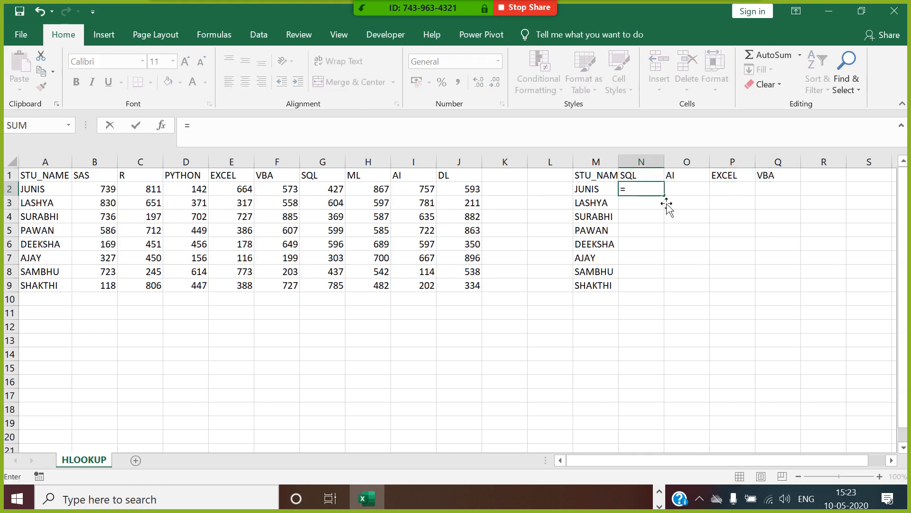
{"action": "type", "text": "HLOO"}
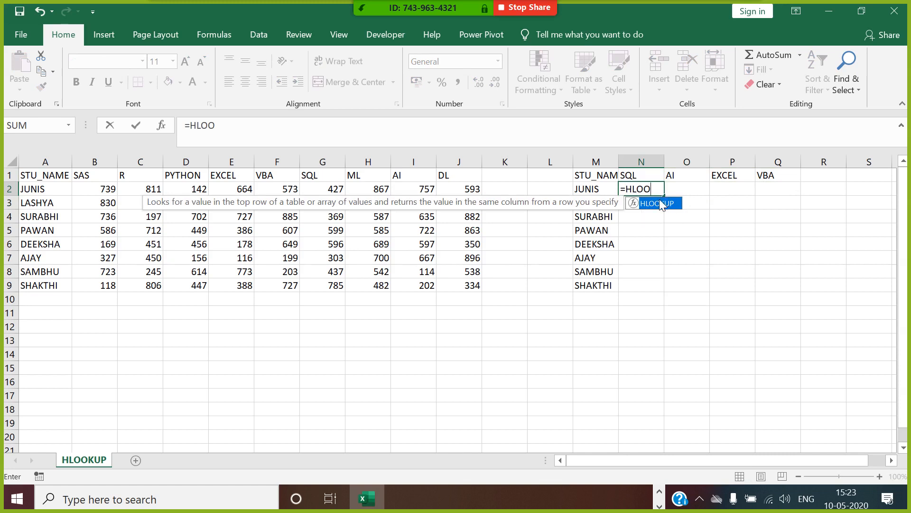
{"action": "double_click", "coordinate": [662, 203]}
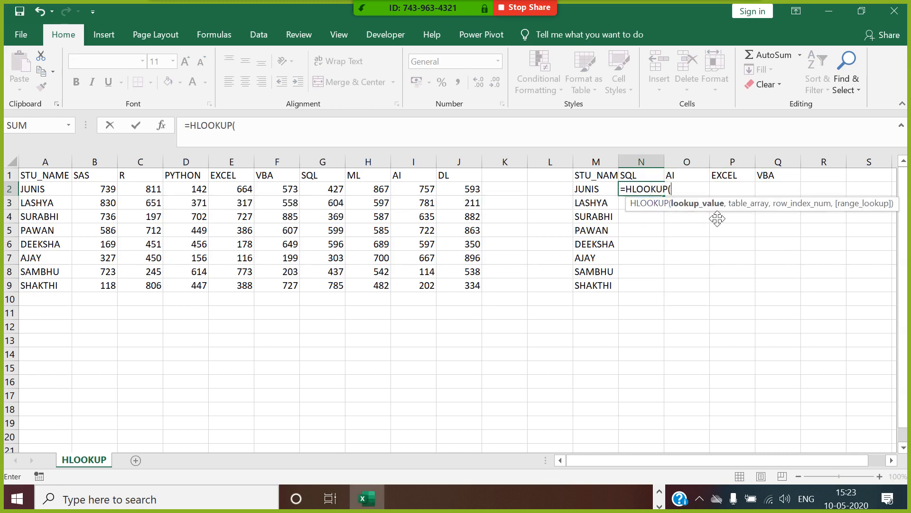
{"action": "left_click", "coordinate": [637, 182]}
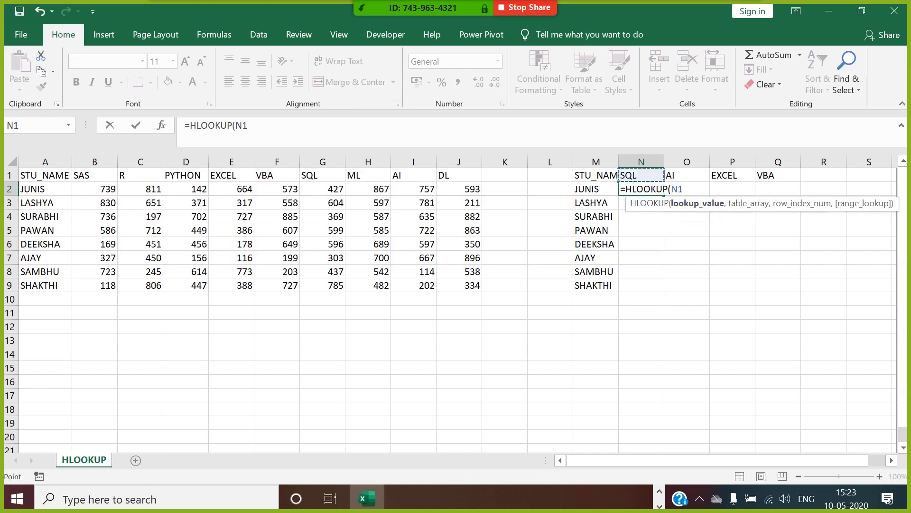
{"action": "type", "text": ","}
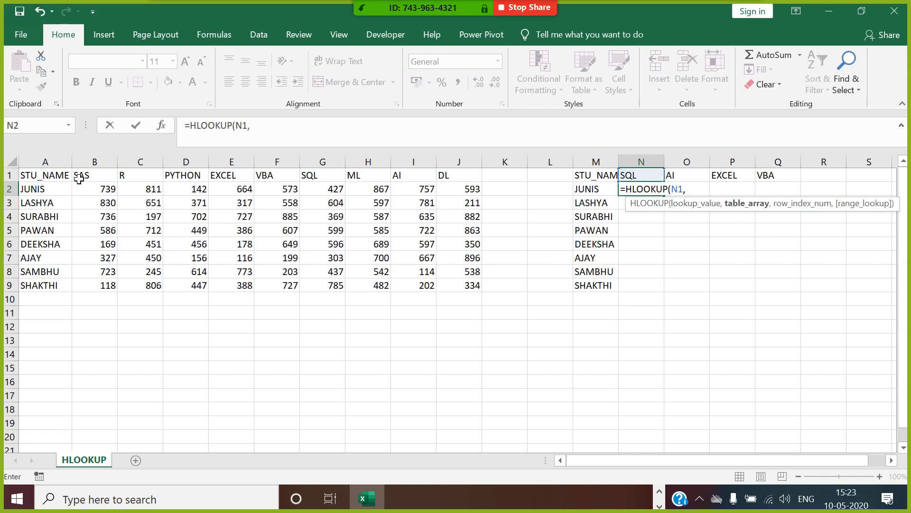
{"action": "left_click_drag", "start_coordinate": [38, 182], "coordinate": [449, 287]}
{"action": "type", "text": ","}
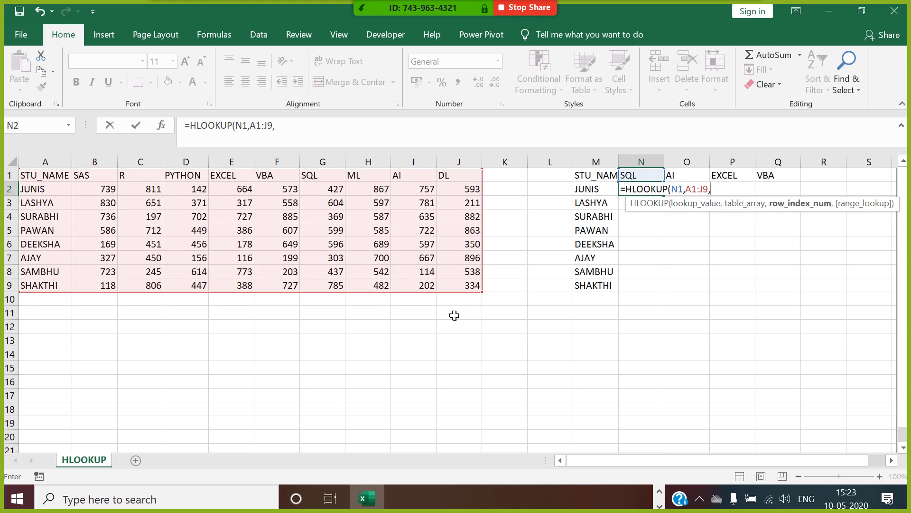
Complete the N2 formula with MATCH(M2,A1:A9,0) as the row index and 0 as the range lookup
{"action": "type", "text": "MATCH("}
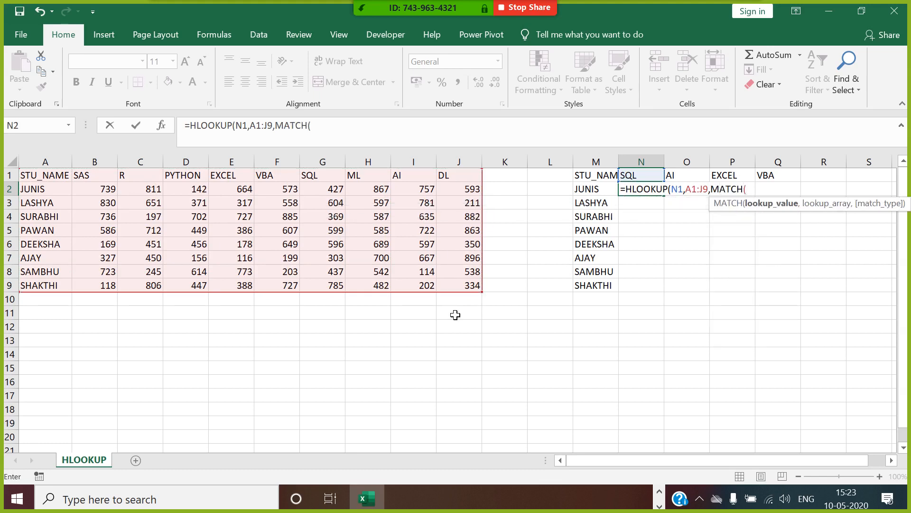
{"action": "left_click", "coordinate": [587, 190]}
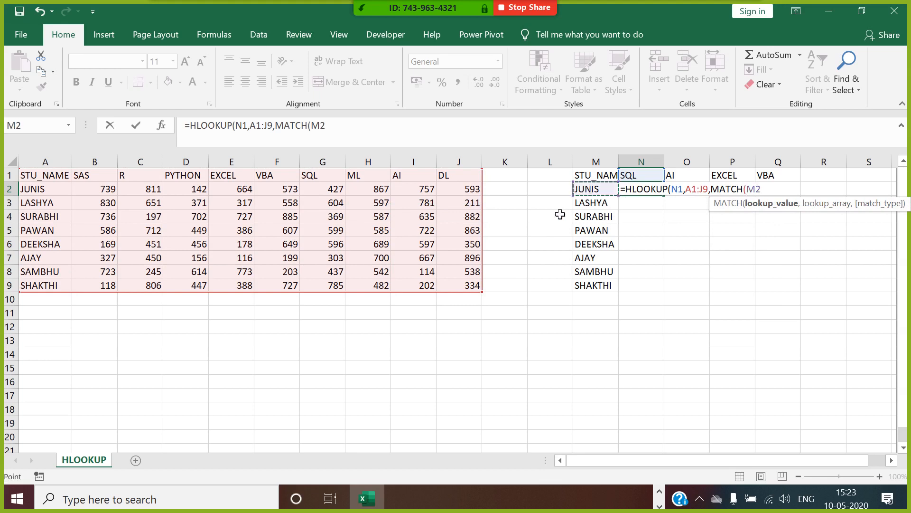
{"action": "type", "text": ","}
{"action": "left_click_drag", "start_coordinate": [48, 180], "coordinate": [47, 285]}
{"action": "type", "text": ",0"}
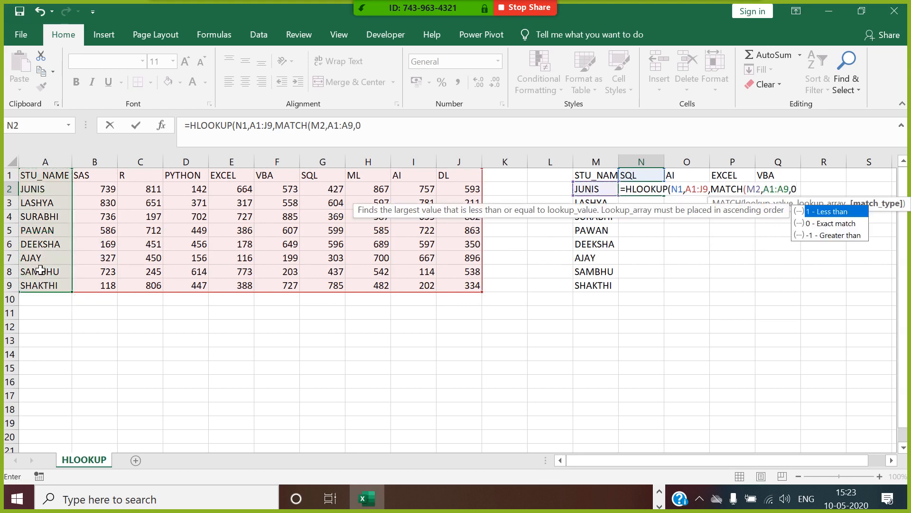
{"action": "type", "text": "),0"}
{"action": "key", "text": "Return"}
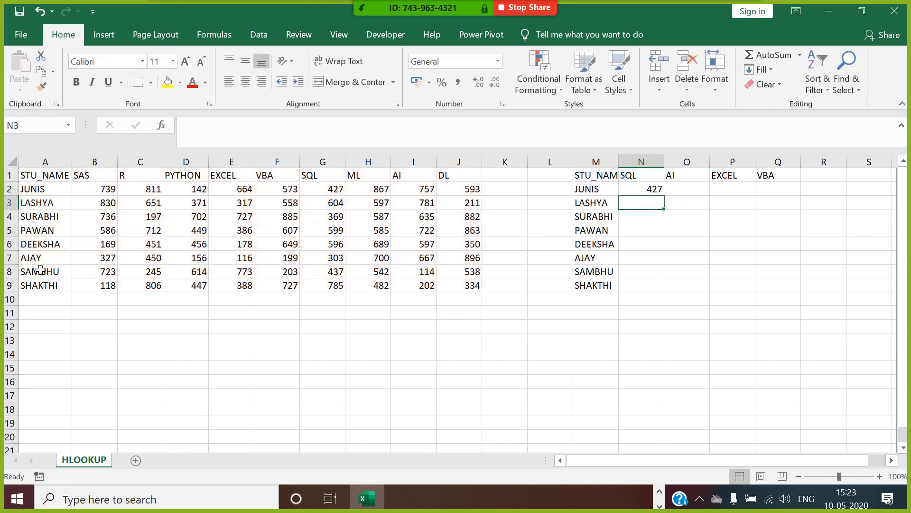
Copy the text of the N2 formula without its equals sign and paste it into U2
{"action": "left_click", "coordinate": [656, 190]}
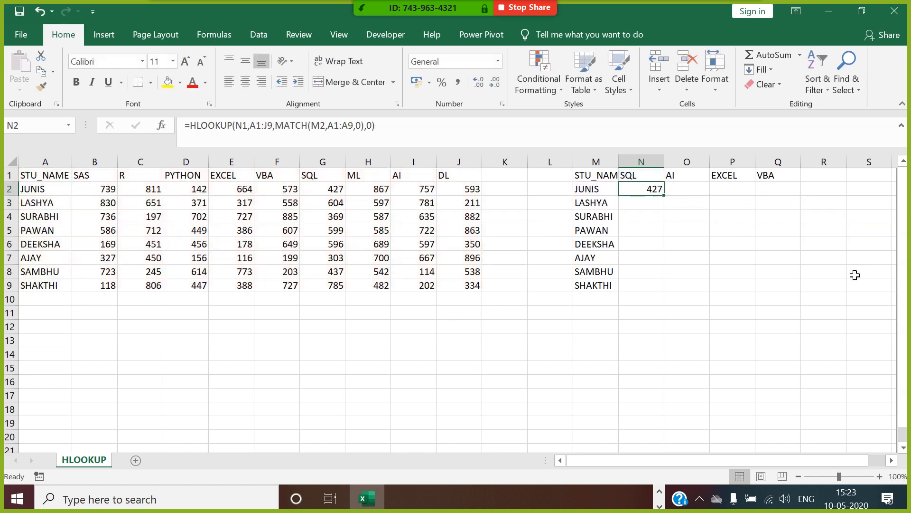
{"action": "scroll", "coordinate": [865, 460], "scroll_direction": "right", "scroll_amount": 4}
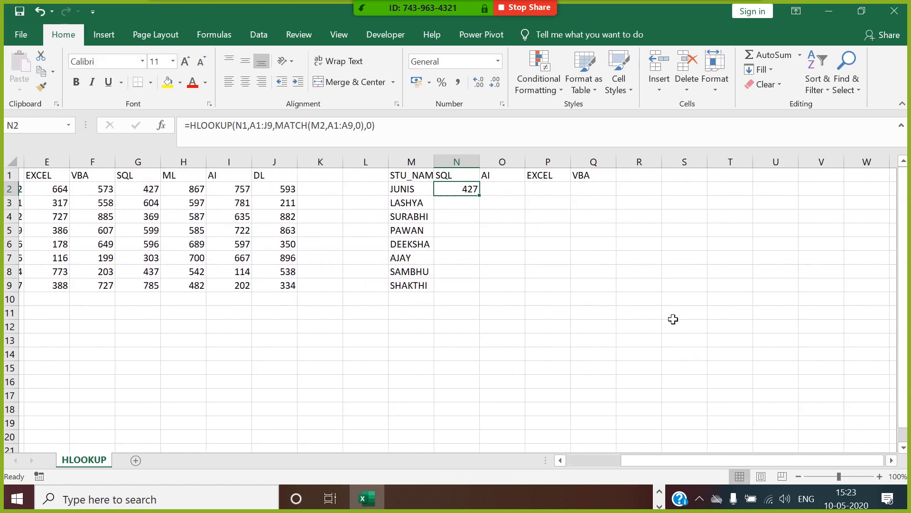
{"action": "left_click_drag", "start_coordinate": [375, 126], "coordinate": [189, 125]}
{"action": "key", "text": "ctrl+c"}
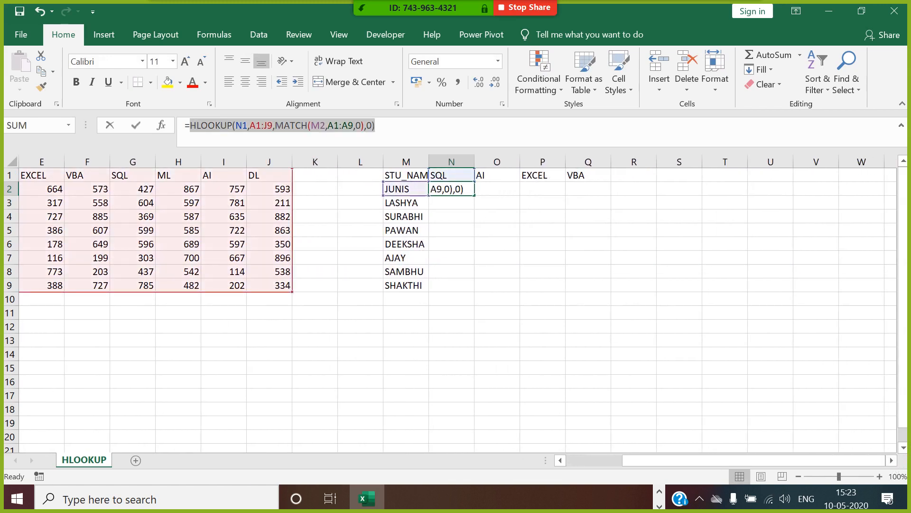
{"action": "key", "text": "Escape"}
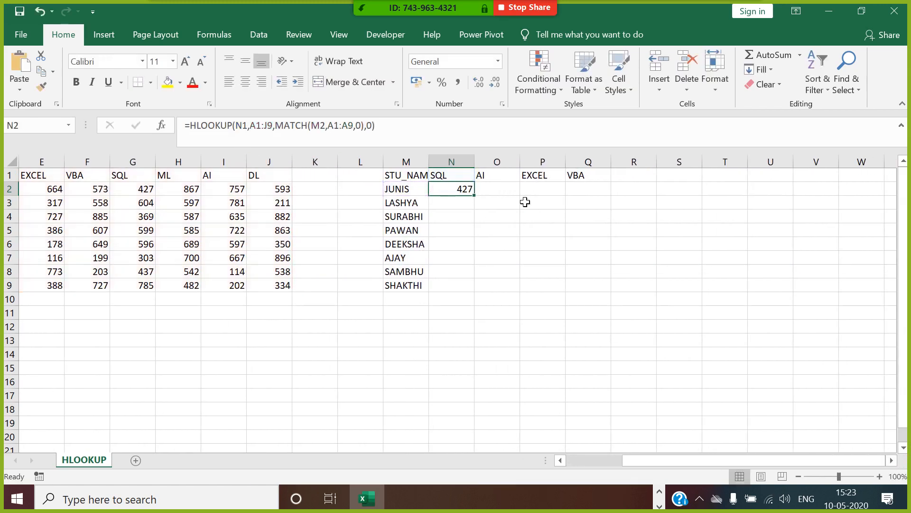
{"action": "left_click", "coordinate": [772, 191]}
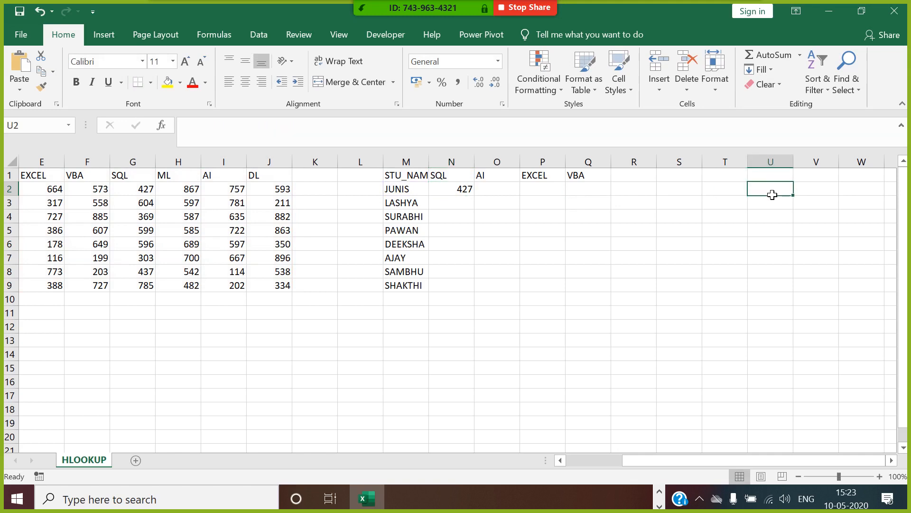
{"action": "key", "text": "ctrl+v"}
Enter the label HLOOKUP in S3 and number cells T3 to T6 from 1 to 4
{"action": "left_click", "coordinate": [698, 208]}
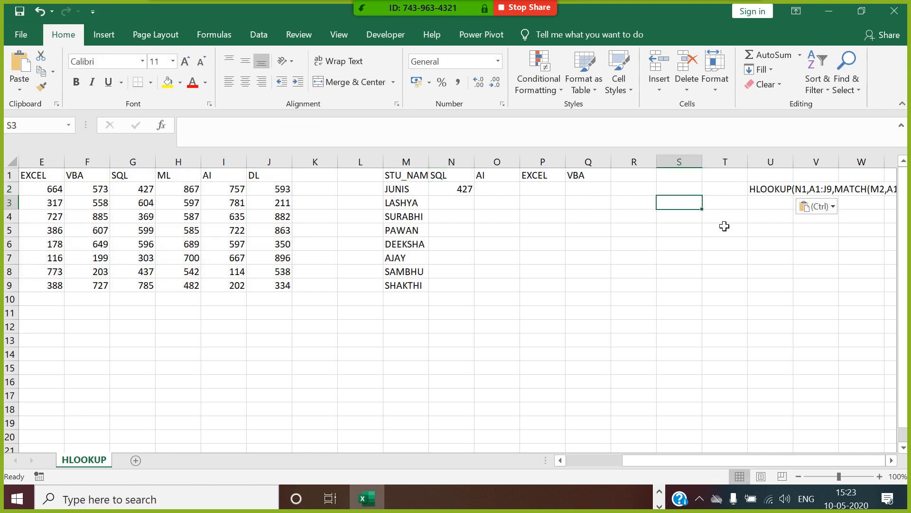
{"action": "type", "text": "HLOOKUP"}
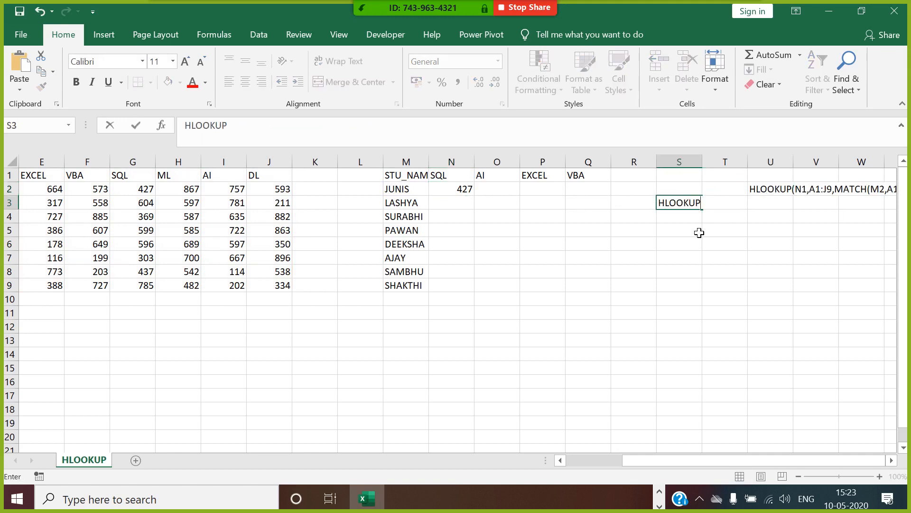
{"action": "left_click", "coordinate": [726, 217]}
{"action": "left_click", "coordinate": [728, 208]}
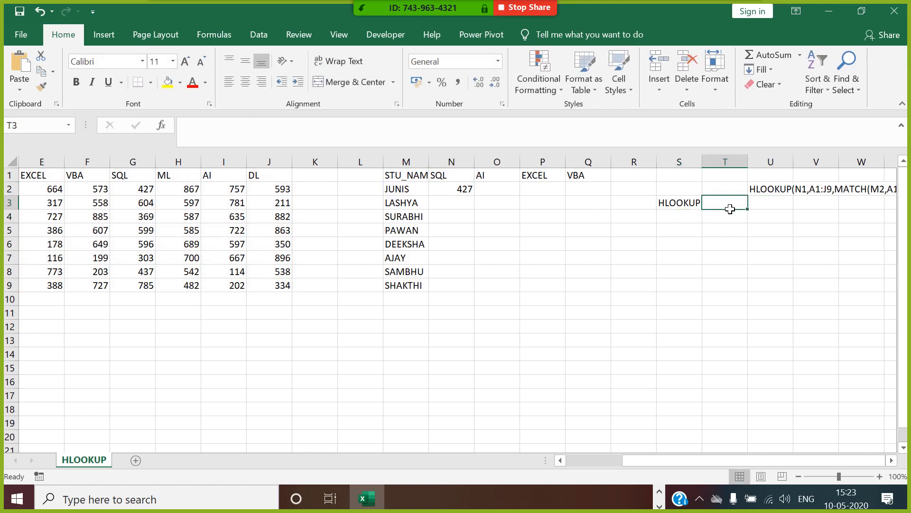
{"action": "type", "text": "1"}
{"action": "key", "text": "Return"}
{"action": "type", "text": "2"}
{"action": "key", "text": "Return"}
{"action": "type", "text": "3"}
{"action": "key", "text": "Return"}
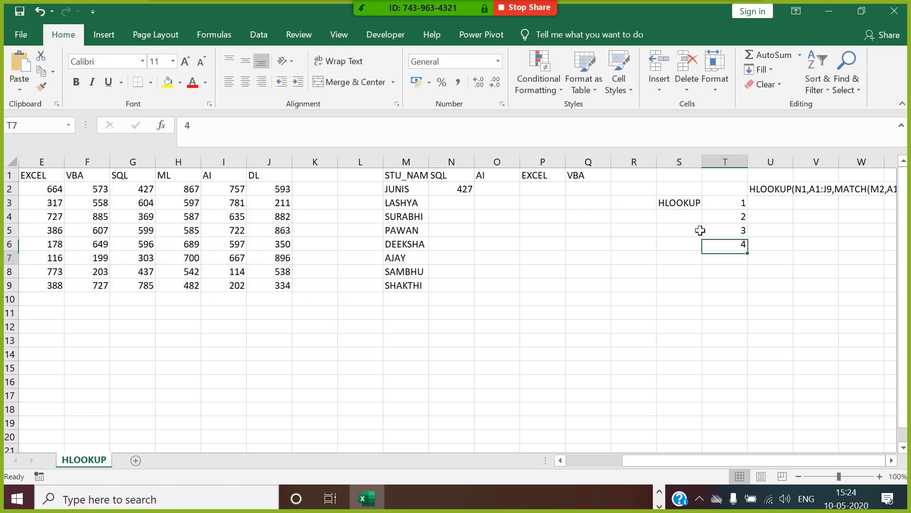
{"action": "type", "text": "4"}
{"action": "key", "text": "Return"}
List the arguments LOOKUP VALUE, TABLE ARRAY, COLUMN INDEX and RANGE LOOKUP in cells U3 to U6
{"action": "left_click", "coordinate": [771, 208]}
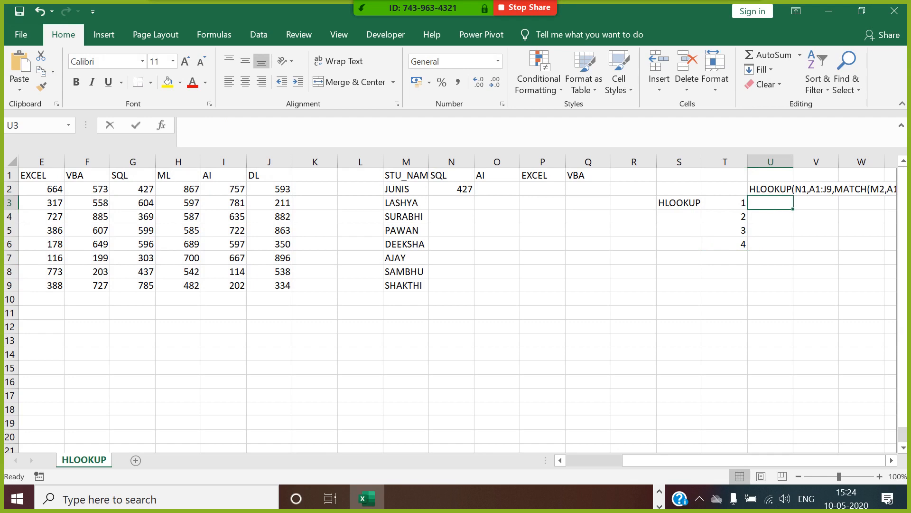
{"action": "type", "text": "="}
{"action": "key", "text": "BackSpace"}
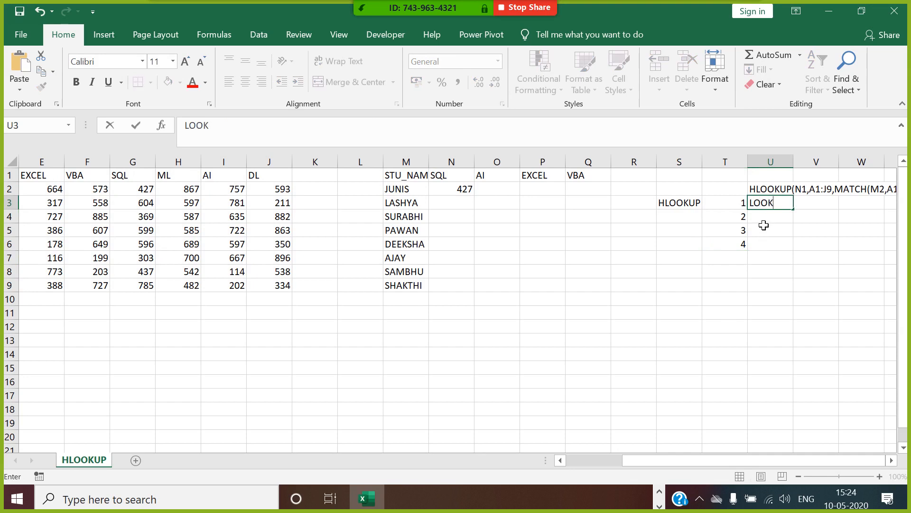
{"action": "type", "text": "LOOKUP VALUE"}
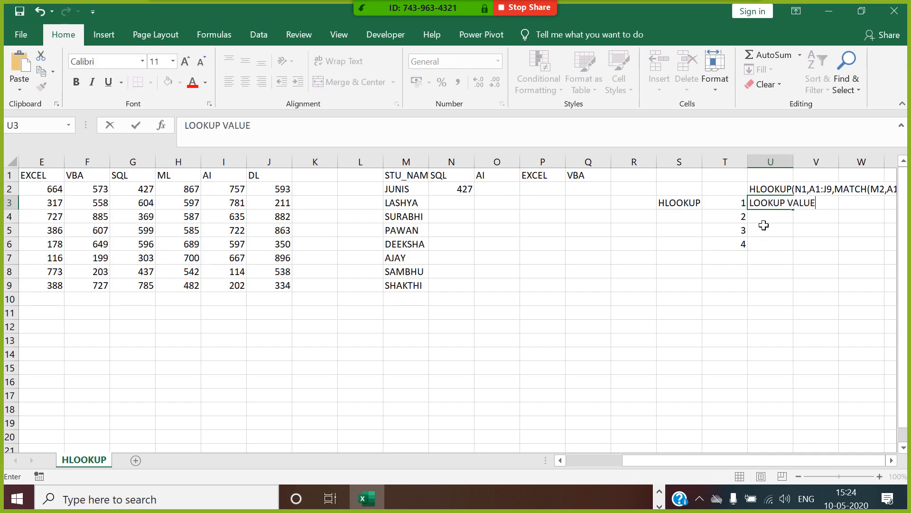
{"action": "key", "text": "Return"}
{"action": "type", "text": "T"}
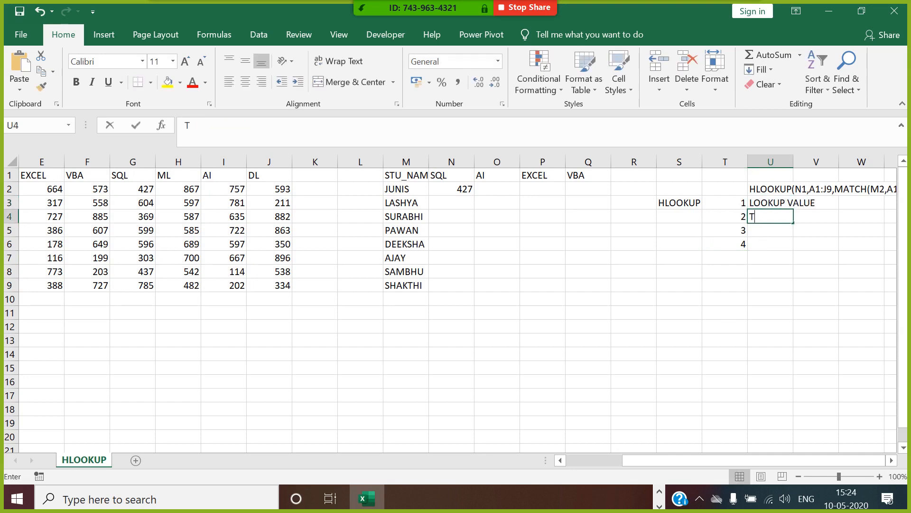
{"action": "type", "text": "ABLE ARRA"}
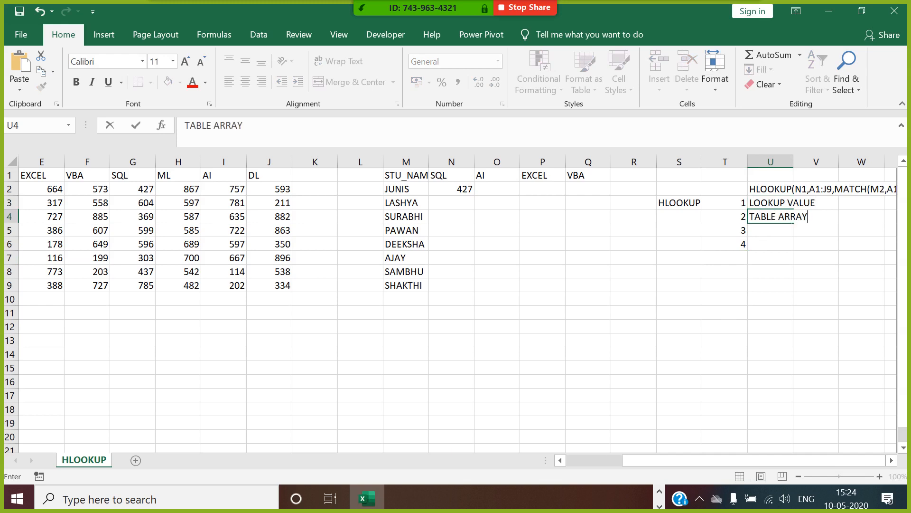
{"action": "type", "text": "Y"}
{"action": "key", "text": "Return"}
{"action": "type", "text": "COL"}
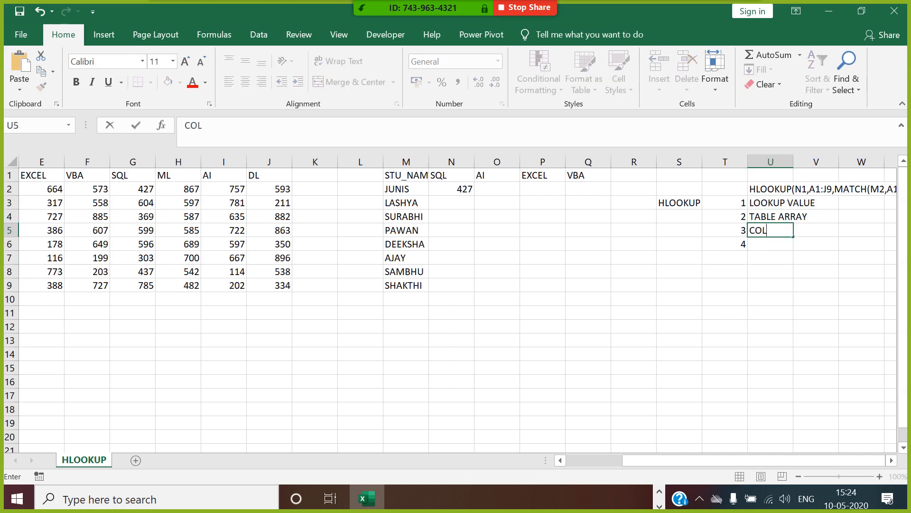
{"action": "type", "text": "UMN INDEX"}
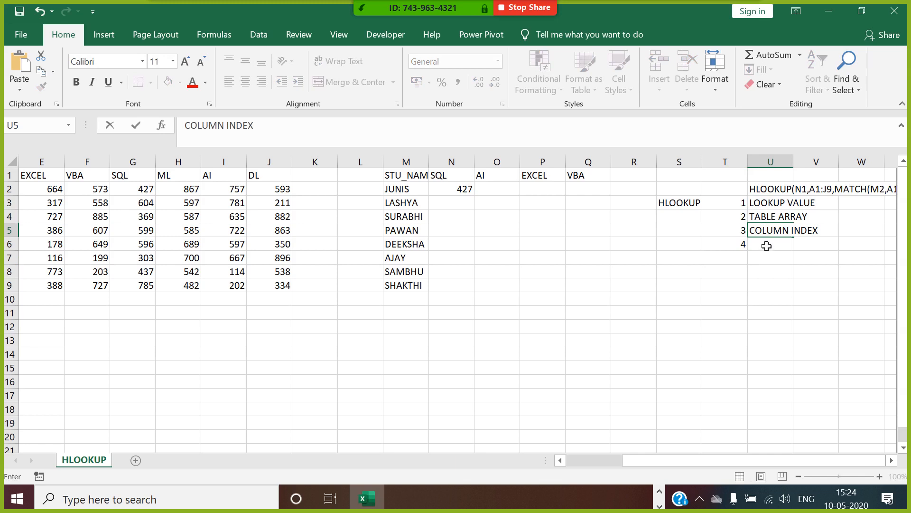
{"action": "left_click", "coordinate": [767, 246]}
{"action": "type", "text": "RANGE L"}
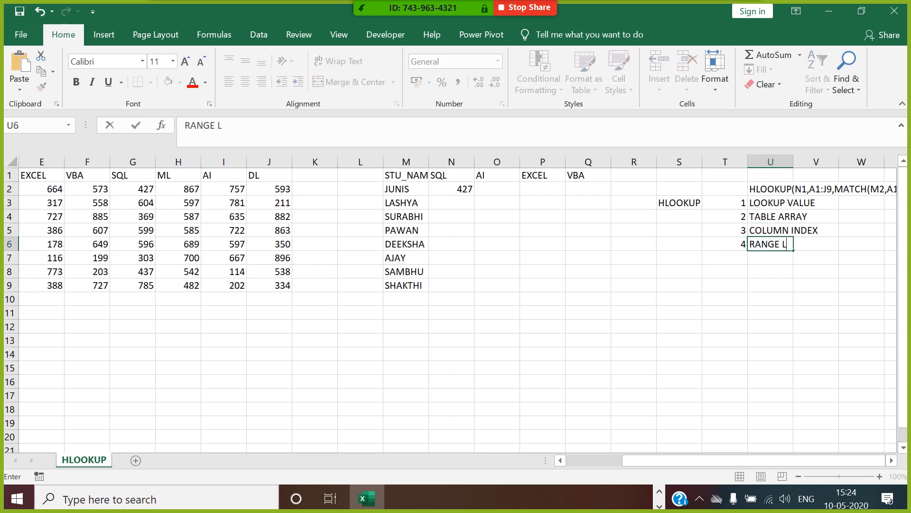
{"action": "type", "text": "OOKUP"}
{"action": "left_click", "coordinate": [778, 300]}
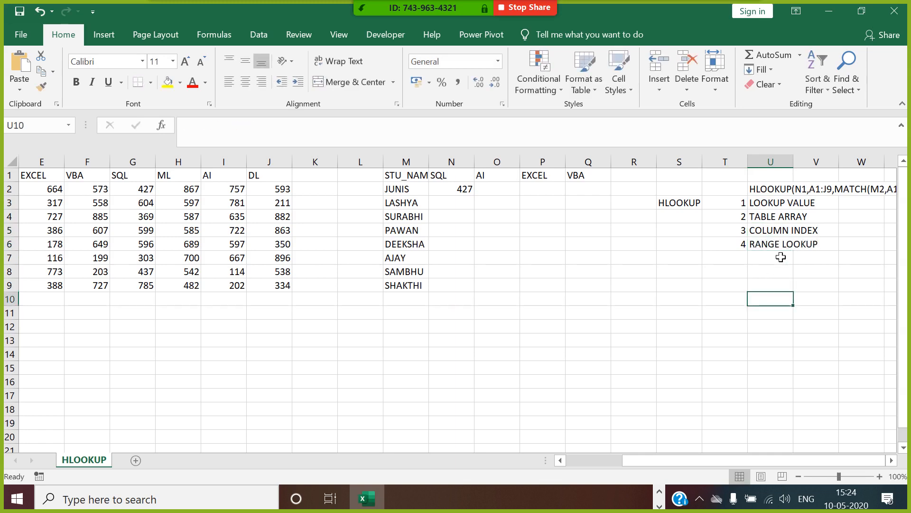
Change the third argument in U5 to ROW INDEX and autofit column U to its contents
{"action": "left_click", "coordinate": [783, 232]}
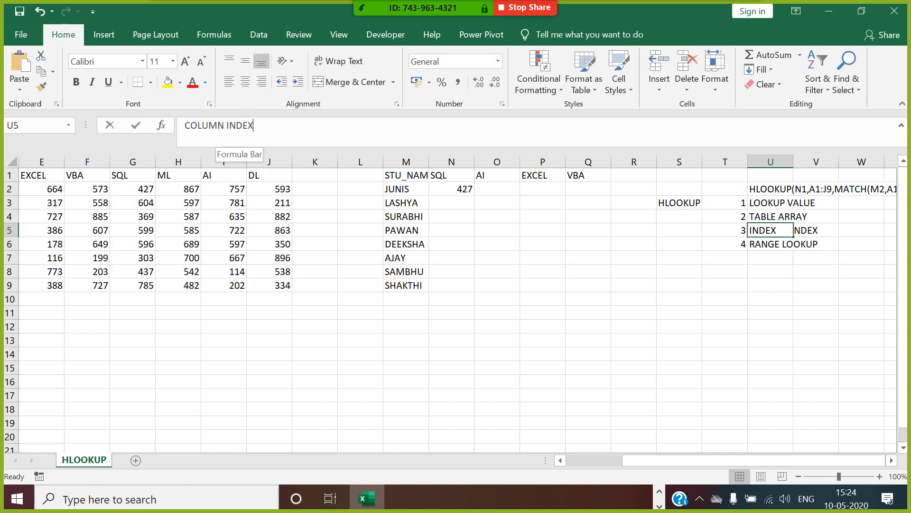
{"action": "left_click_drag", "start_coordinate": [224, 126], "coordinate": [185, 125]}
{"action": "type", "text": "ROW"}
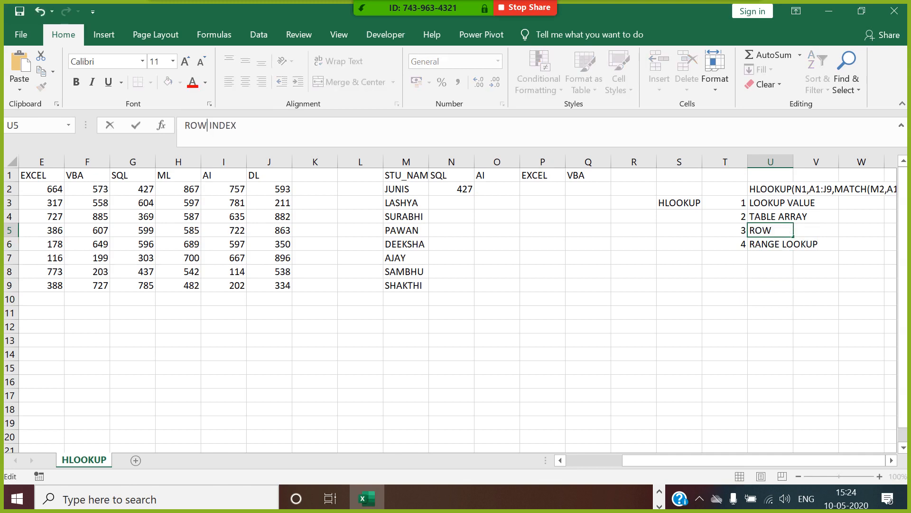
{"action": "key", "text": "Return"}
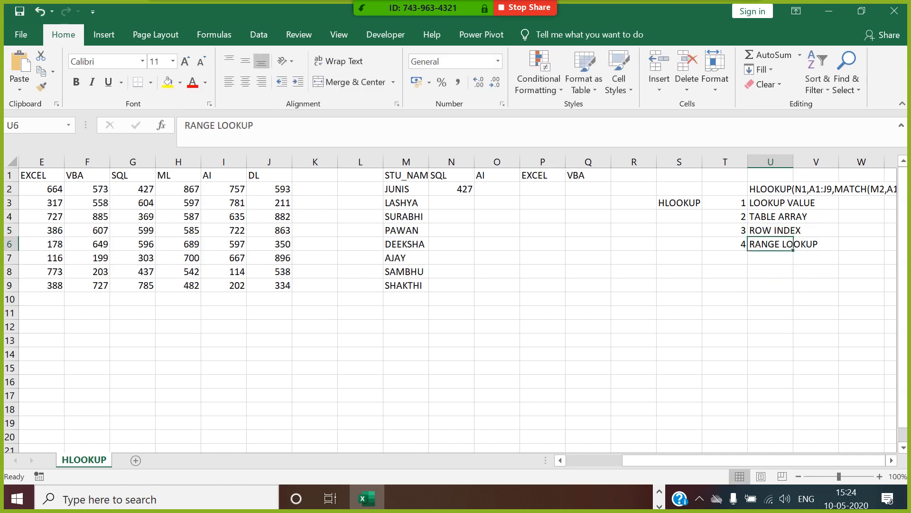
{"action": "left_click_drag", "start_coordinate": [805, 165], "coordinate": [805, 165]}
{"action": "double_click", "coordinate": [806, 165]}
Move the formula text from U2 to V2 and autofit column V to its contents
{"action": "left_click", "coordinate": [892, 460]}
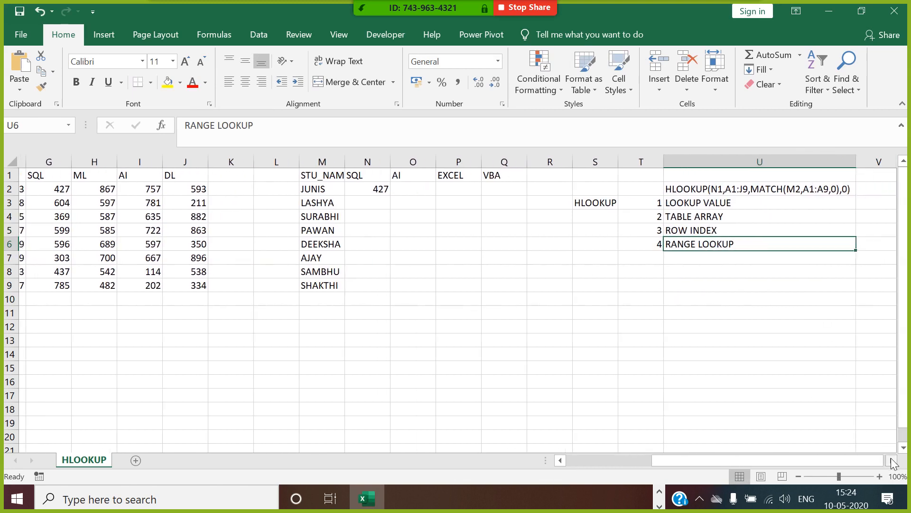
{"action": "left_click", "coordinate": [892, 460]}
{"action": "left_click", "coordinate": [513, 189]}
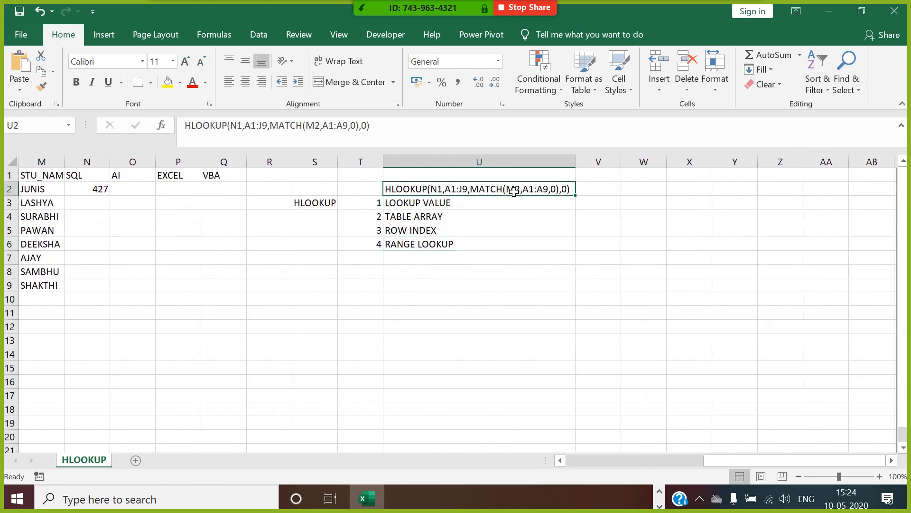
{"action": "key", "text": "ctrl+c"}
{"action": "left_click_drag", "start_coordinate": [564, 196], "coordinate": [604, 188]}
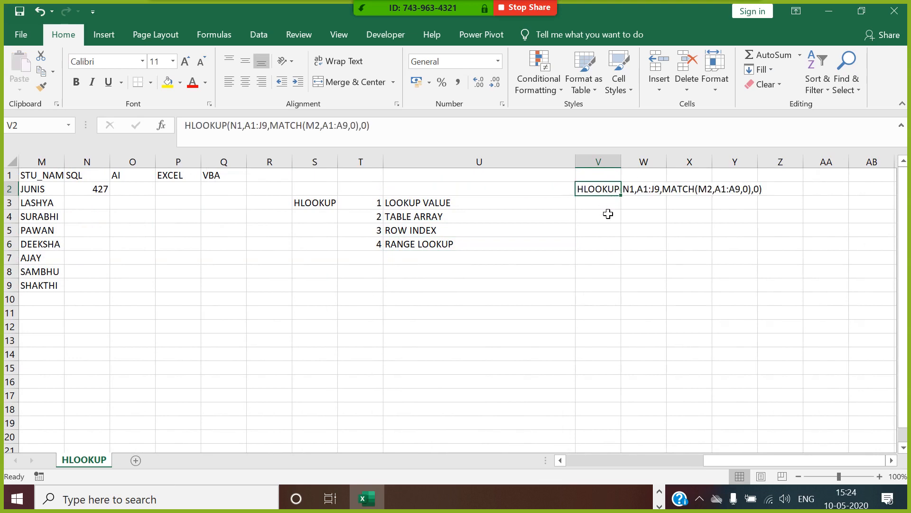
{"action": "key", "text": "Return"}
{"action": "double_click", "coordinate": [621, 162]}
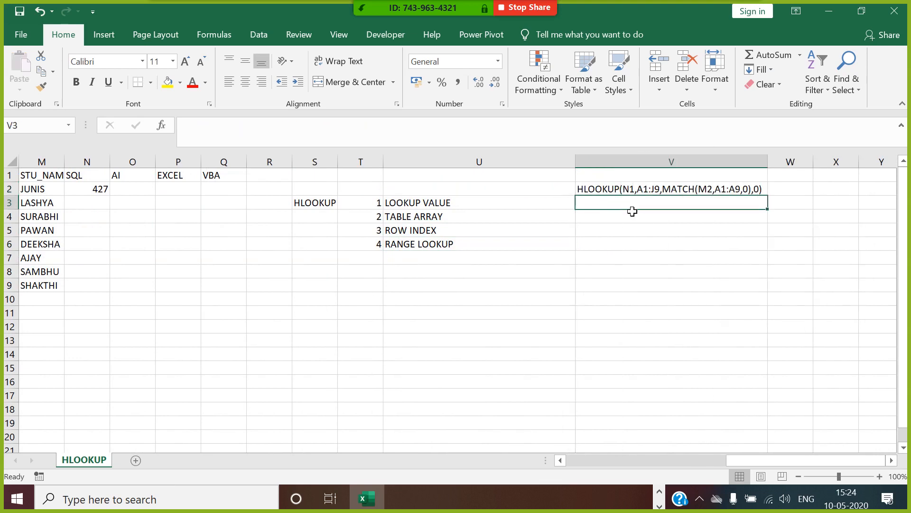
Enter N1 in V3 as the lookup value and A1:J9 in V4 as the table array
{"action": "type", "text": "N1"}
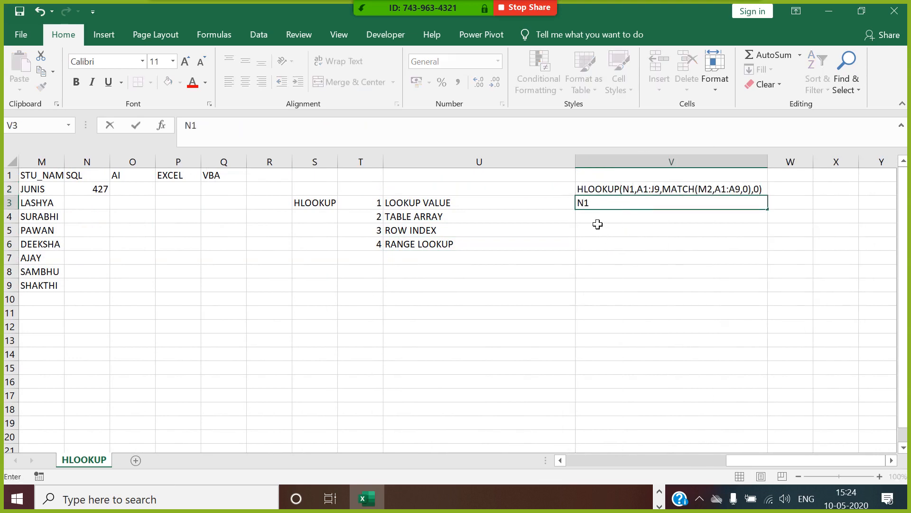
{"action": "key", "text": "Return"}
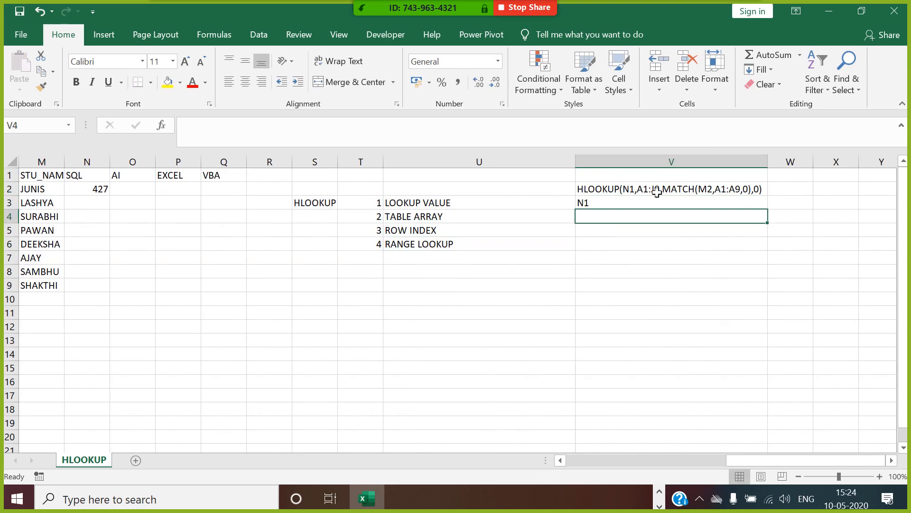
{"action": "type", "text": "A1"}
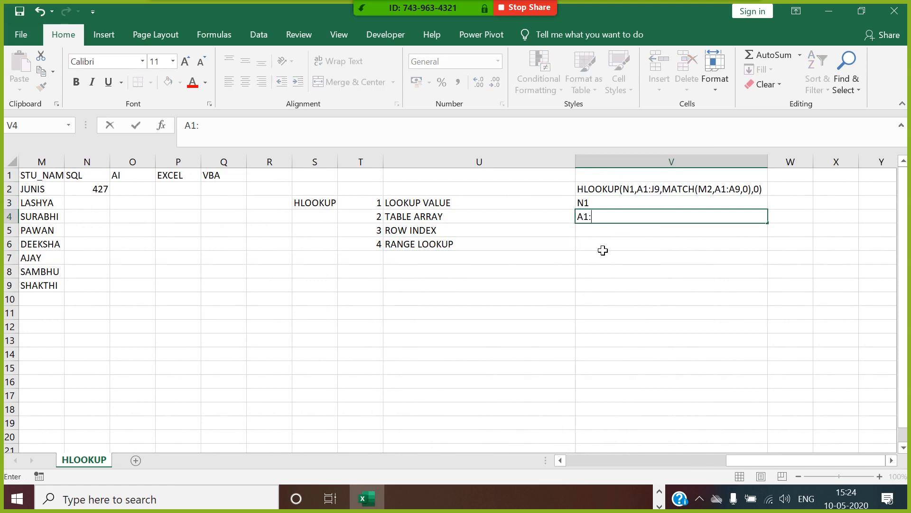
{"action": "type", "text": ":J9"}
{"action": "key", "text": "Return"}
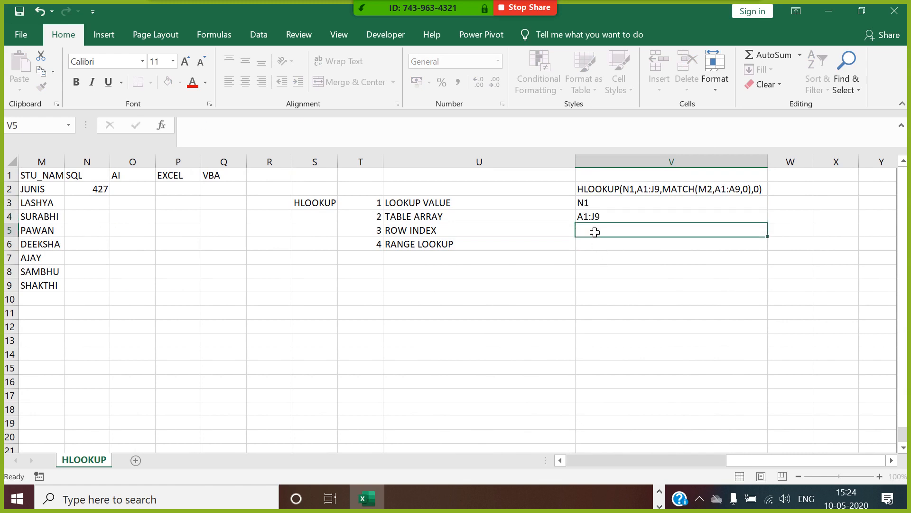
Copy MATCH(M2,A1:A9,0) from the formula text in V2 into V5 and enter 0 in V6
{"action": "double_click", "coordinate": [669, 189]}
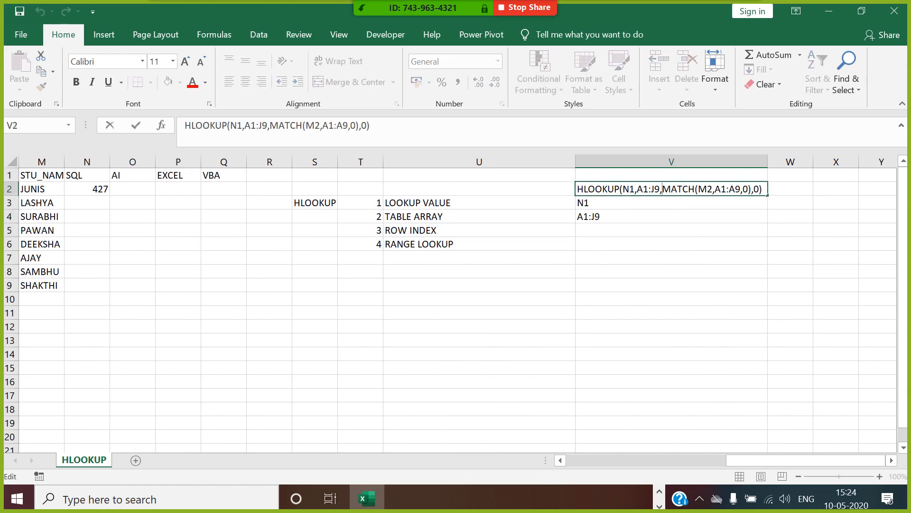
{"action": "left_click_drag", "start_coordinate": [663, 189], "coordinate": [749, 189]}
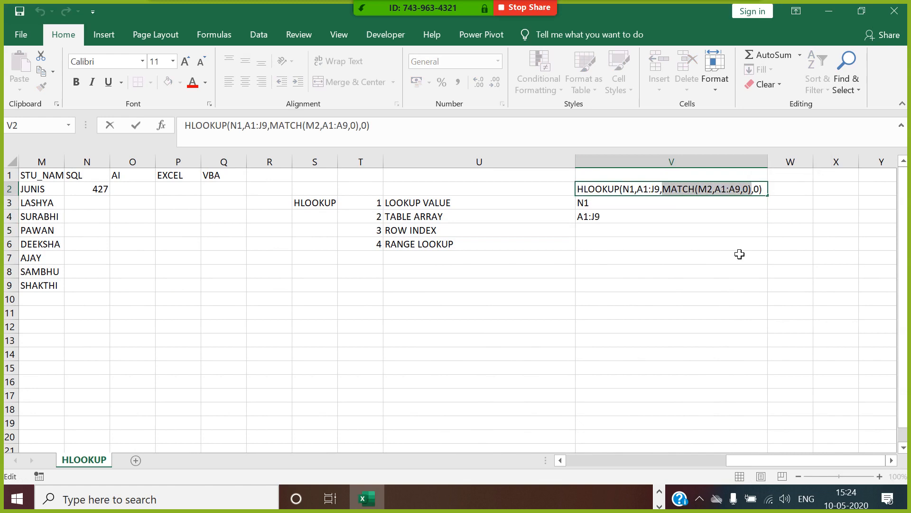
{"action": "key", "text": "ctrl+c"}
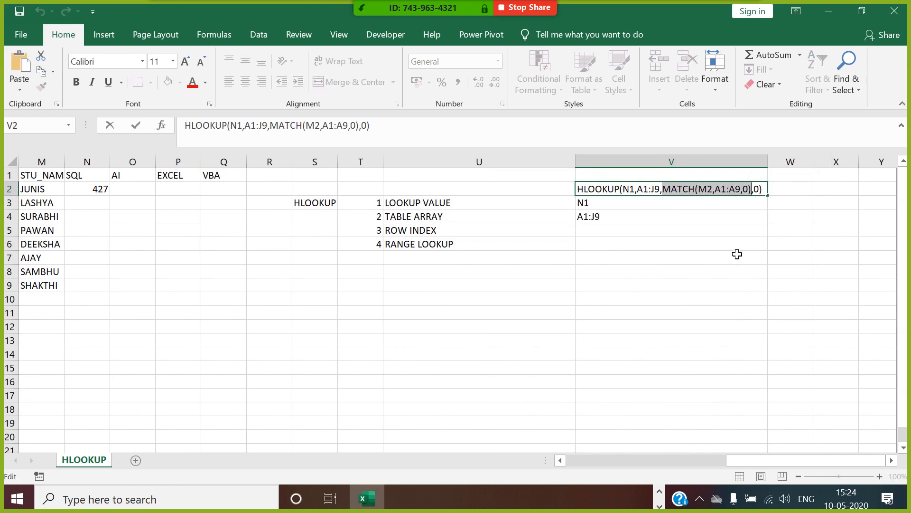
{"action": "key", "text": "Escape"}
{"action": "left_click", "coordinate": [619, 235]}
{"action": "key", "text": "ctrl+v"}
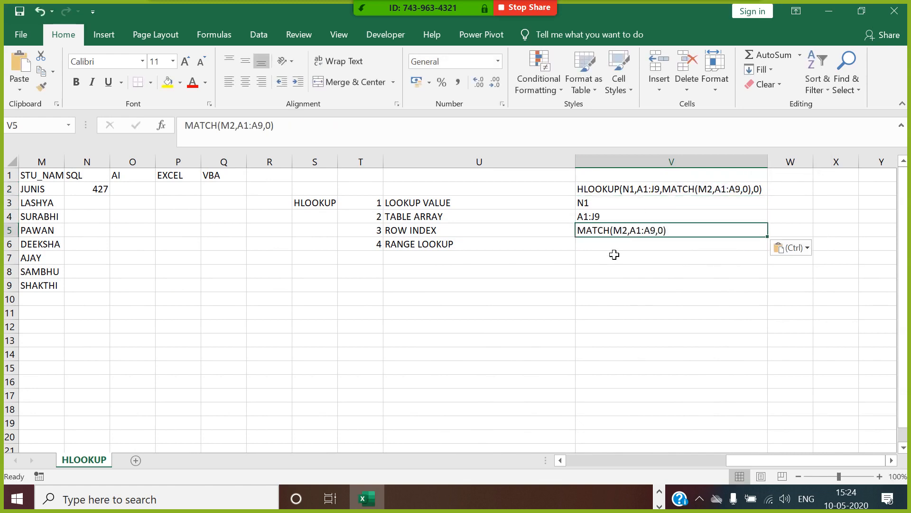
{"action": "left_click", "coordinate": [613, 248]}
{"action": "type", "text": "0"}
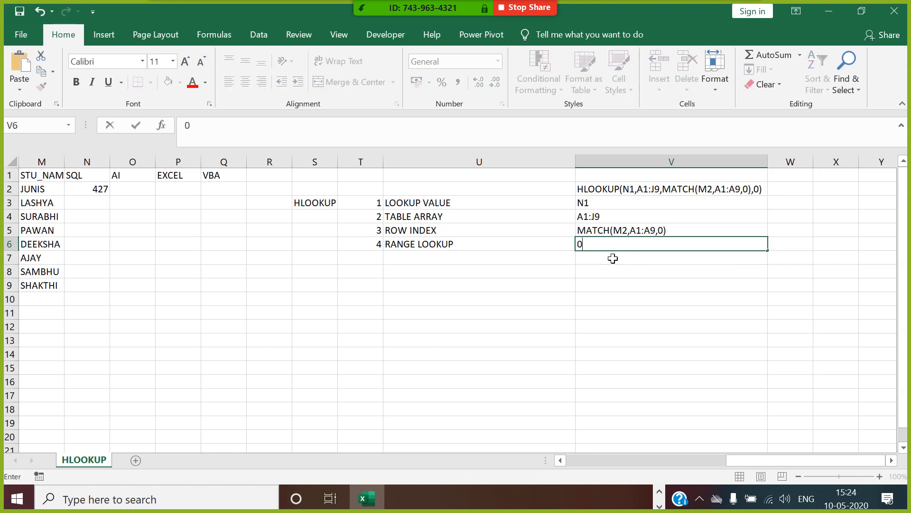
{"action": "left_click", "coordinate": [630, 300]}
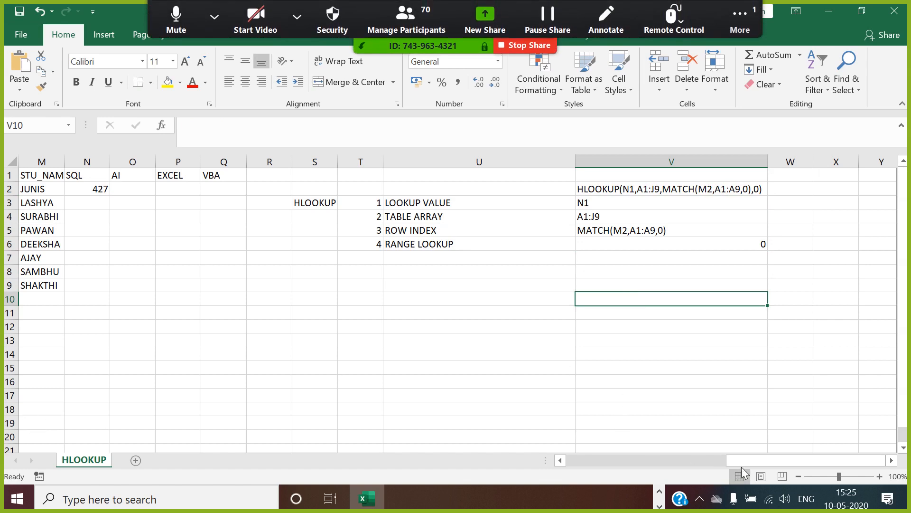
{"action": "left_click_drag", "start_coordinate": [742, 463], "coordinate": [670, 464]}
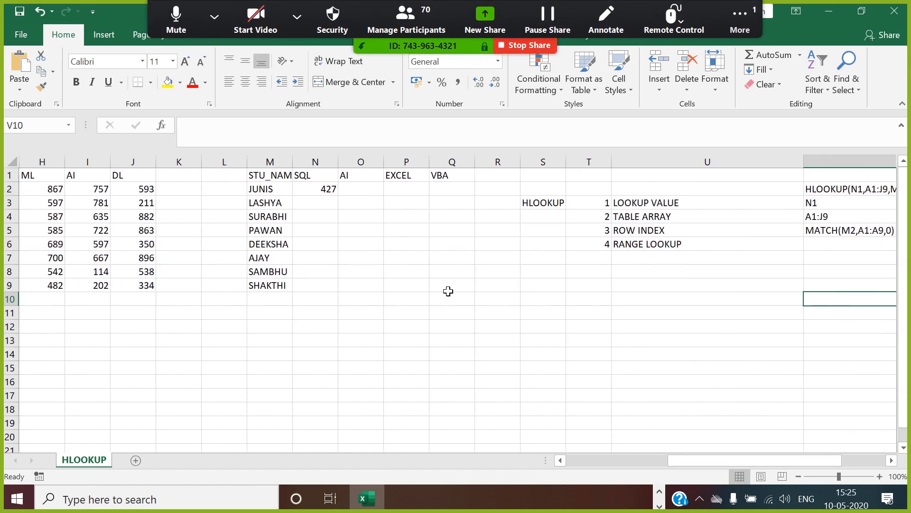
{"action": "left_click", "coordinate": [313, 189]}
{"action": "left_click", "coordinate": [233, 125]}
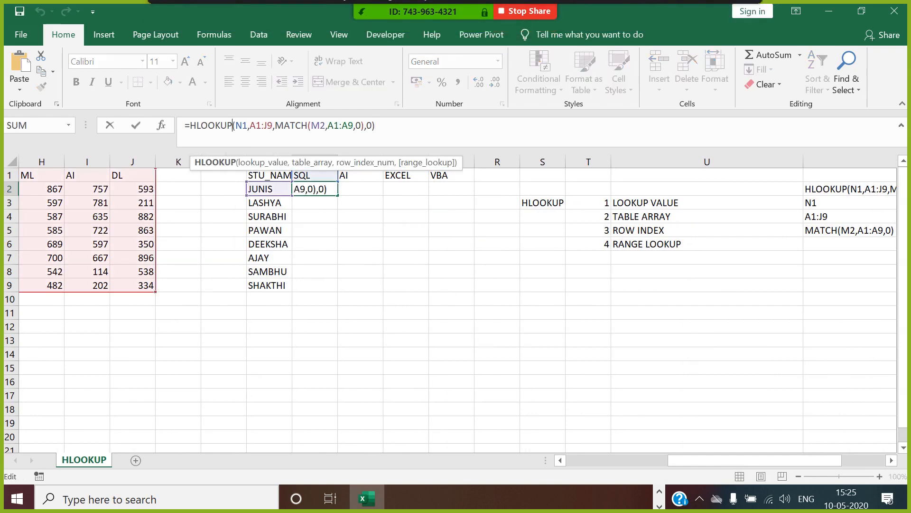
{"action": "key", "text": "Right"}
{"action": "key", "text": "Right"}
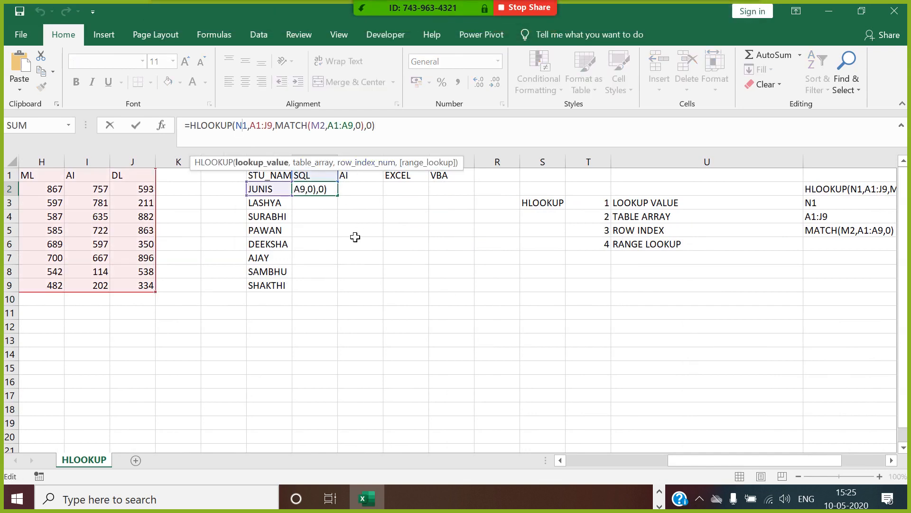
{"action": "key", "text": "Escape"}
{"action": "left_click", "coordinate": [409, 343]}
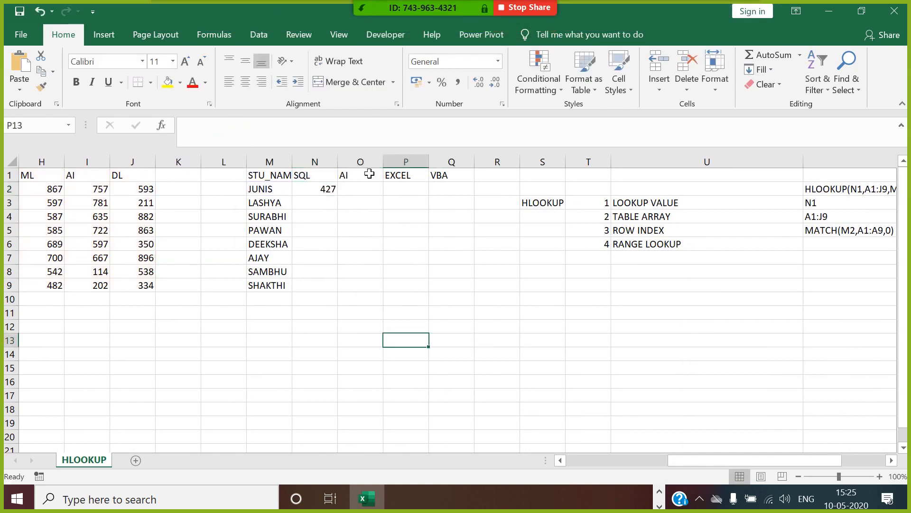
{"action": "left_click", "coordinate": [369, 174]}
{"action": "left_click", "coordinate": [417, 176]}
In the N2 formula, change the HLOOKUP lookup value to N$1 and the table array to $A$1:$J$9
{"action": "left_click", "coordinate": [325, 190]}
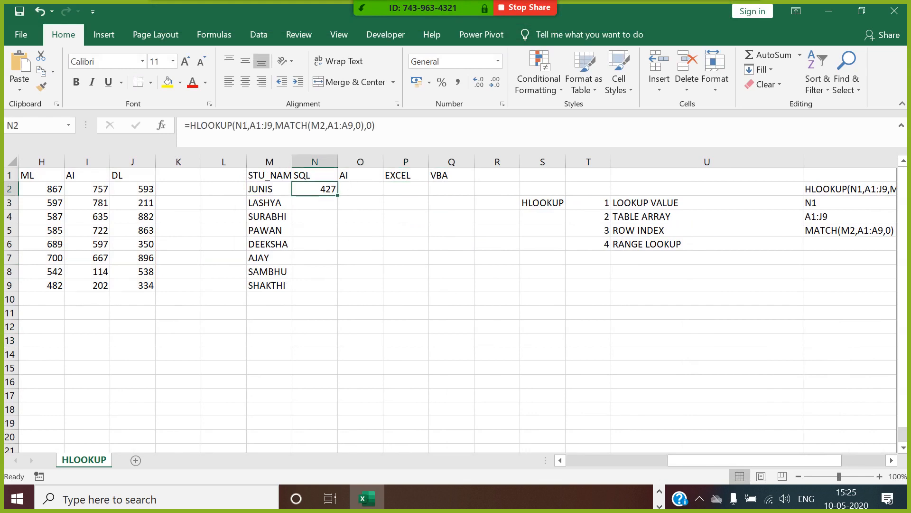
{"action": "left_click", "coordinate": [236, 125]}
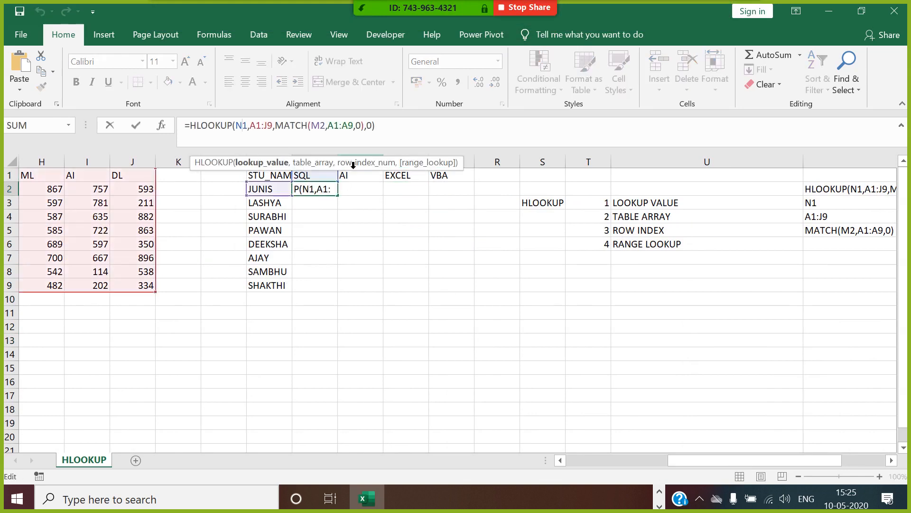
{"action": "type", "text": "$"}
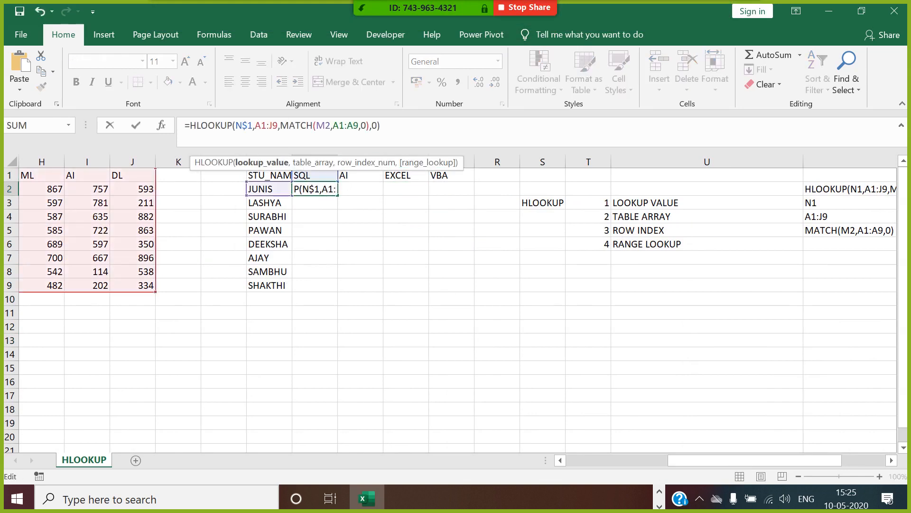
{"action": "left_click", "coordinate": [262, 126]}
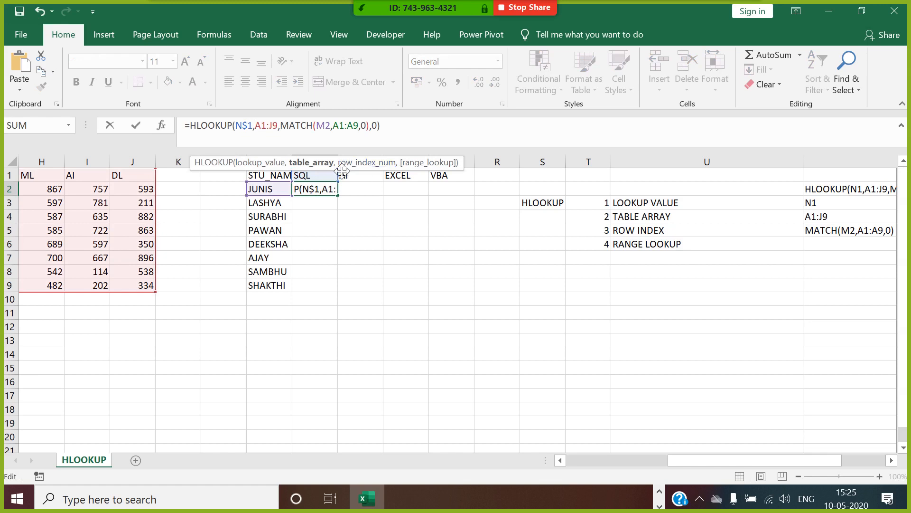
{"action": "type", "text": "$"}
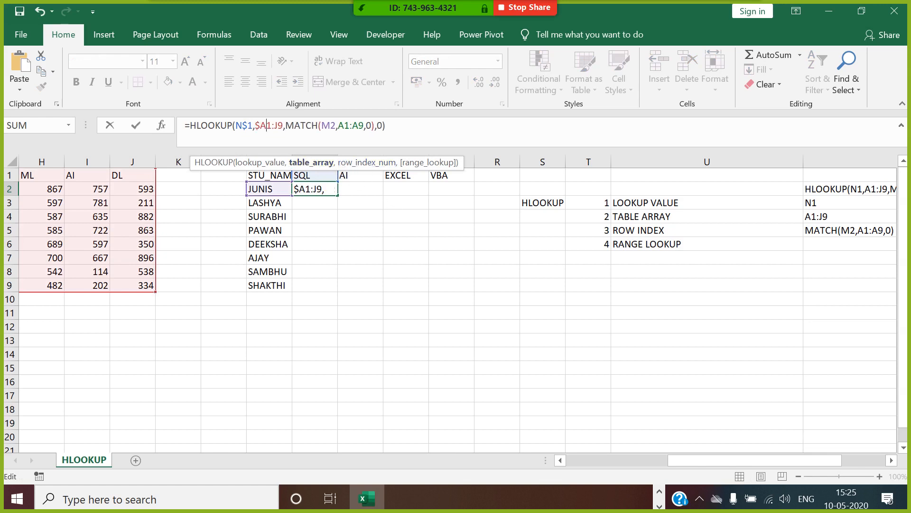
{"action": "key", "text": "Right"}
{"action": "type", "text": "$"}
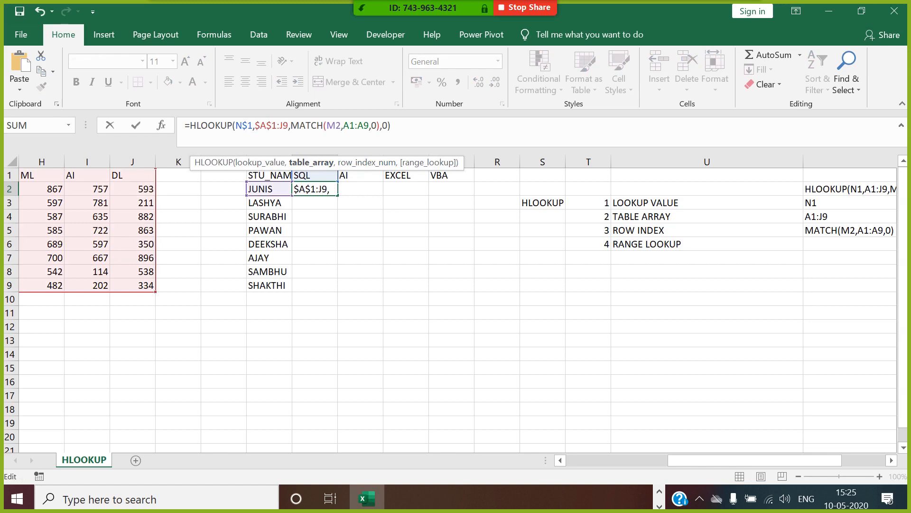
{"action": "key", "text": "Right"}
{"action": "key", "text": "Right"}
{"action": "type", "text": "$"}
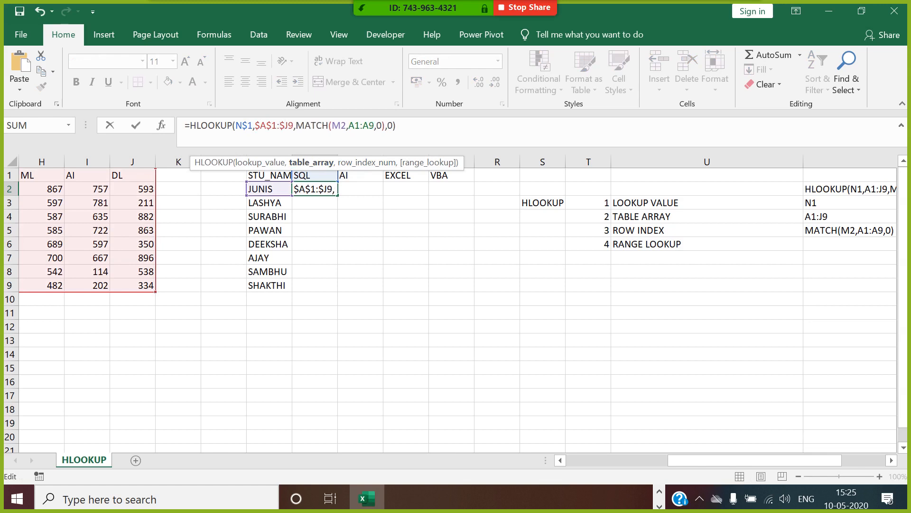
{"action": "key", "text": "Right"}
{"action": "type", "text": "$"}
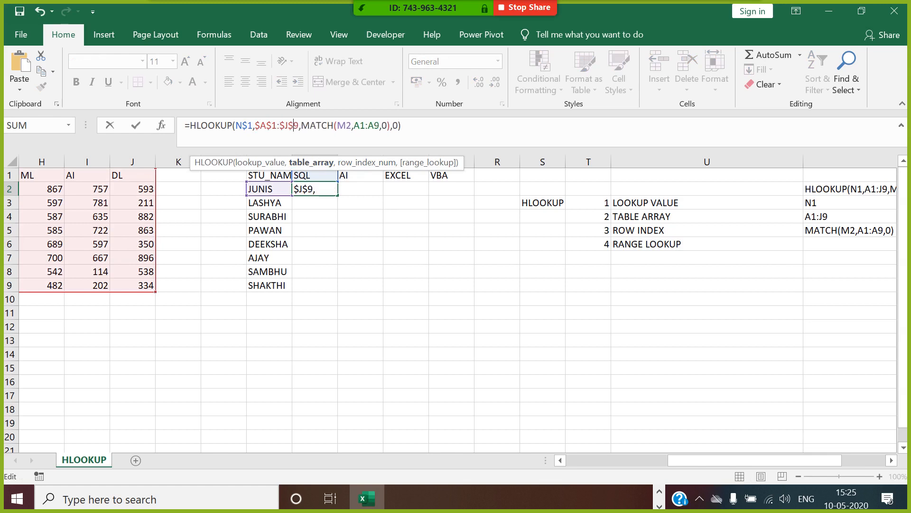
Lock the column of the MATCH lookup value in the N2 formula, making it $M2
{"action": "key", "text": "Right"}
{"action": "key", "text": "Right"}
{"action": "key", "text": "Right"}
{"action": "key", "text": "Right"}
{"action": "key", "text": "Right"}
{"action": "key", "text": "Right"}
{"action": "key", "text": "Right"}
{"action": "key", "text": "Right"}
{"action": "key", "text": "Right"}
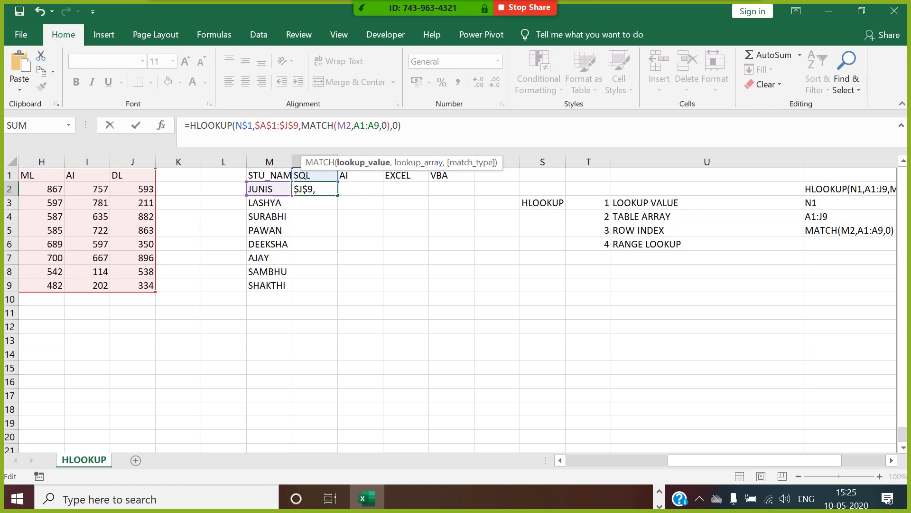
{"action": "key", "text": "Left"}
{"action": "type", "text": "$"}
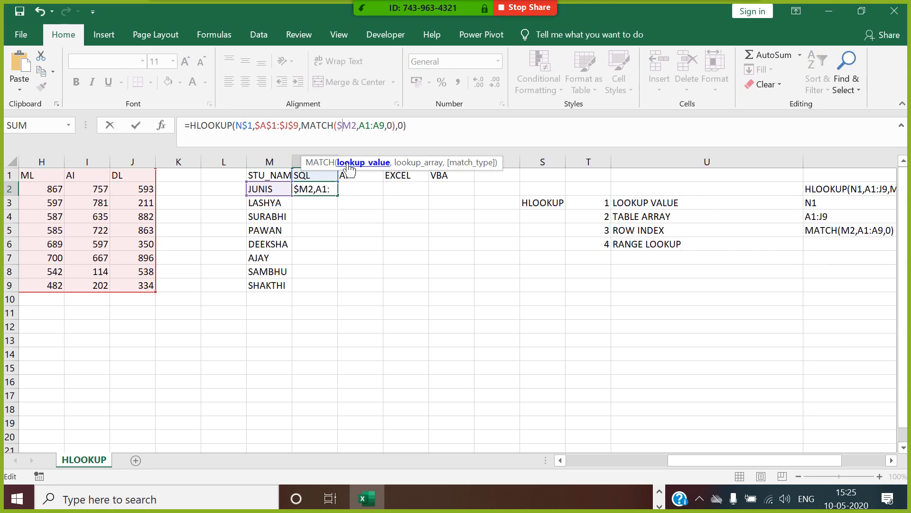
Make the MATCH lookup array in the N2 formula absolute as $A$1:$A$9 and commit the formula
{"action": "key", "text": "Right"}
{"action": "key", "text": "Right"}
{"action": "key", "text": "Right"}
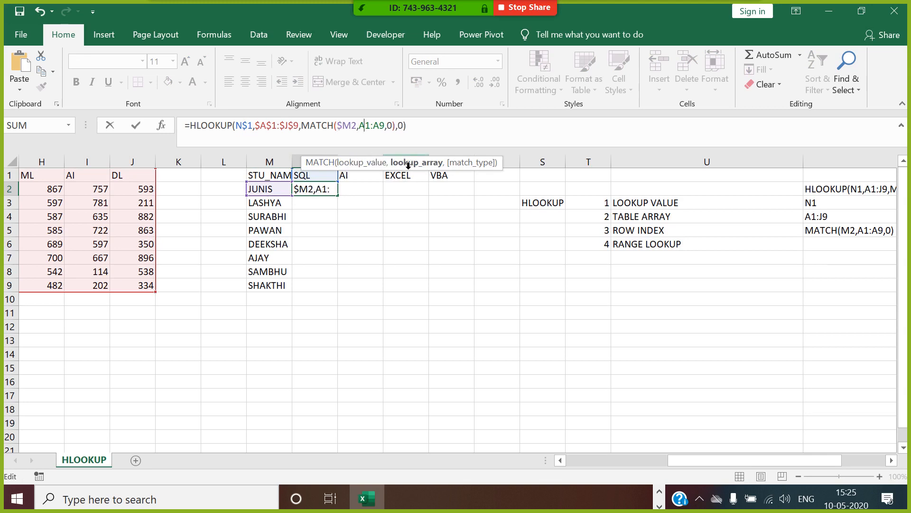
{"action": "key", "text": "Left"}
{"action": "type", "text": "$"}
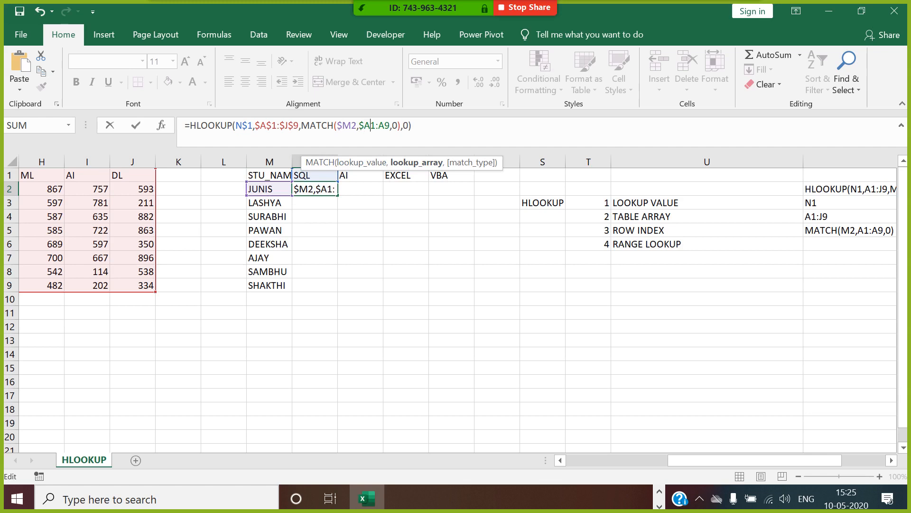
{"action": "key", "text": "Right"}
{"action": "type", "text": "$"}
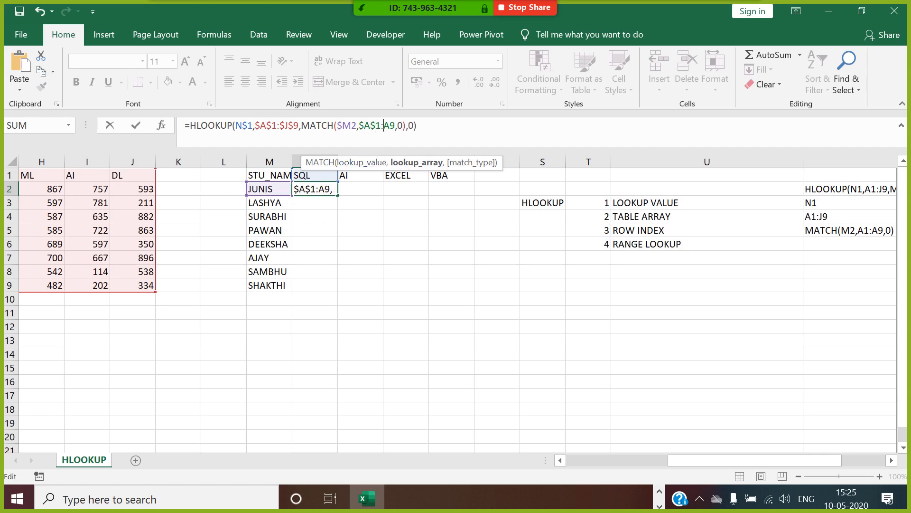
{"action": "key", "text": "Right"}
{"action": "key", "text": "Right"}
{"action": "type", "text": "$"}
{"action": "key", "text": "Right"}
{"action": "type", "text": "$"}
{"action": "key", "text": "Return"}
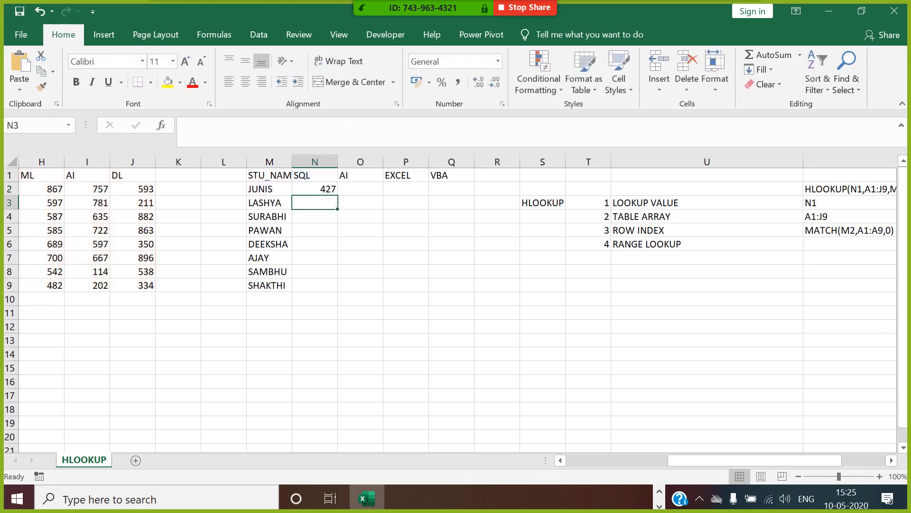
Fill the N2 formula across to Q2 and down through row 9 for all students and subjects
{"action": "left_click", "coordinate": [327, 188]}
{"action": "left_click_drag", "start_coordinate": [338, 195], "coordinate": [479, 201]}
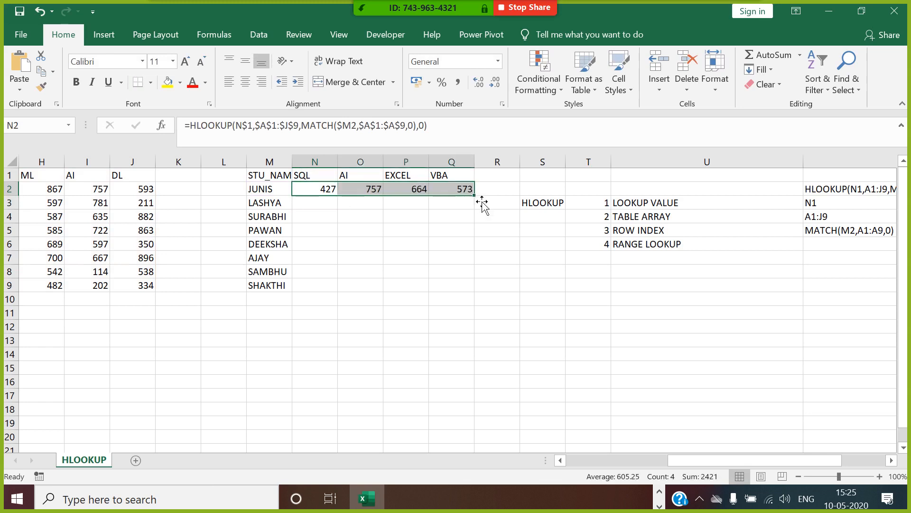
{"action": "double_click", "coordinate": [474, 195]}
{"action": "left_click", "coordinate": [518, 342]}
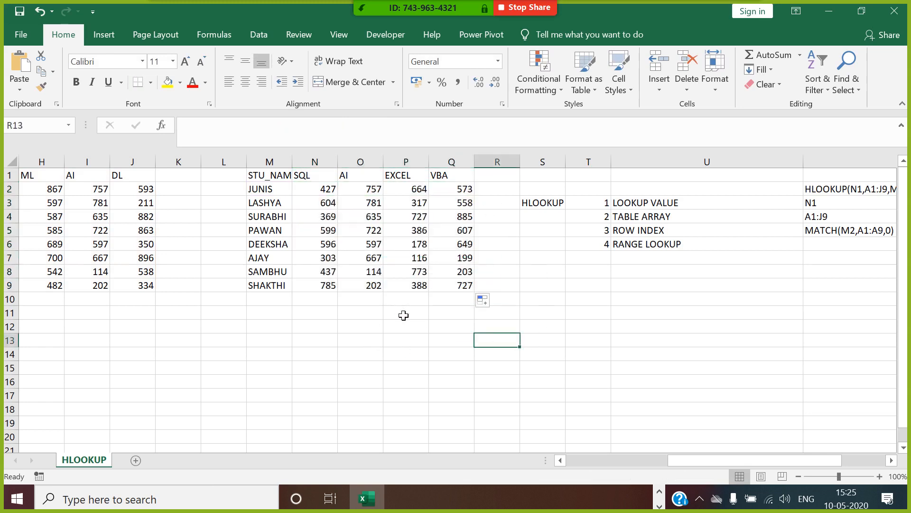
Copy the range A1:Q9 from the HLOOKUP sheet and paste it at A1 of a new worksheet
{"action": "left_click", "coordinate": [309, 191]}
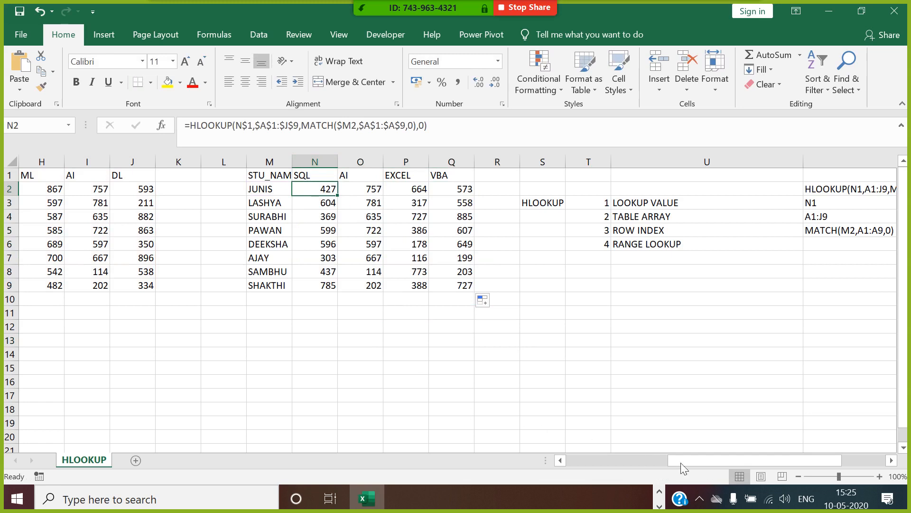
{"action": "left_click_drag", "start_coordinate": [691, 458], "coordinate": [509, 455]}
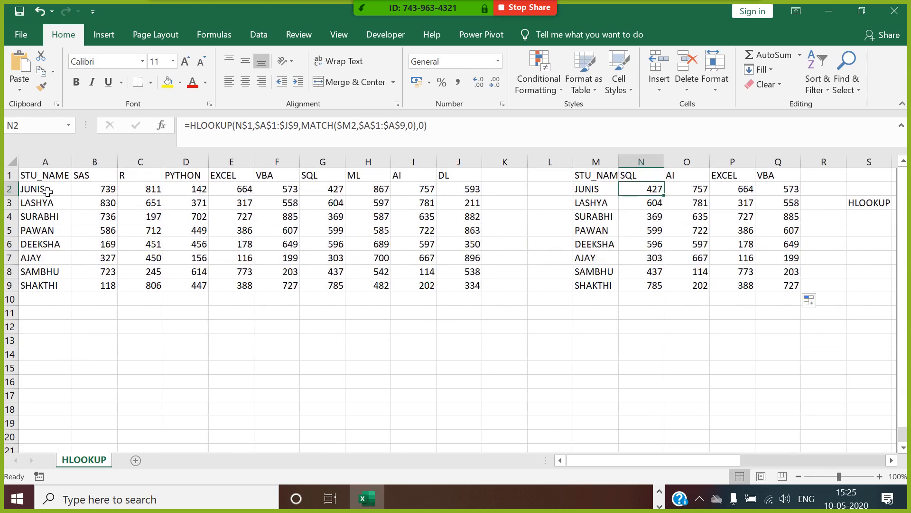
{"action": "left_click", "coordinate": [47, 177]}
{"action": "left_click_drag", "start_coordinate": [57, 189], "coordinate": [793, 287]}
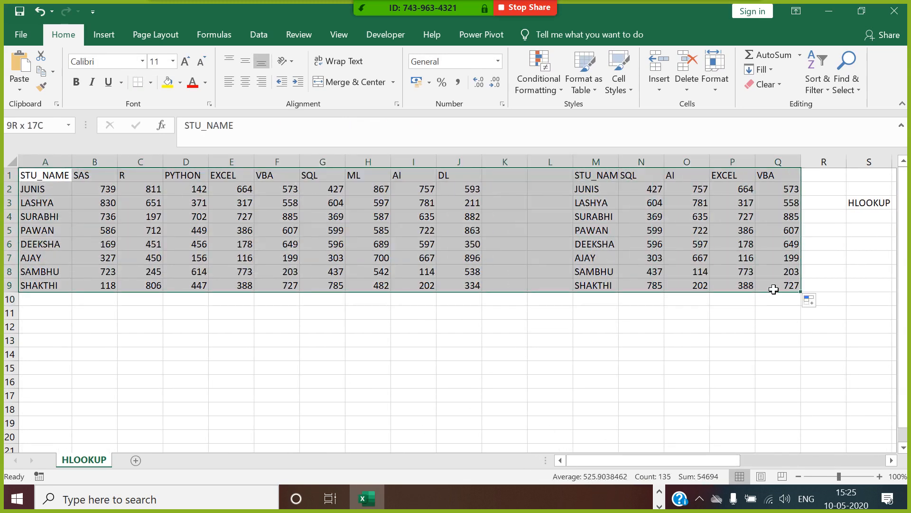
{"action": "key", "text": "ctrl+c"}
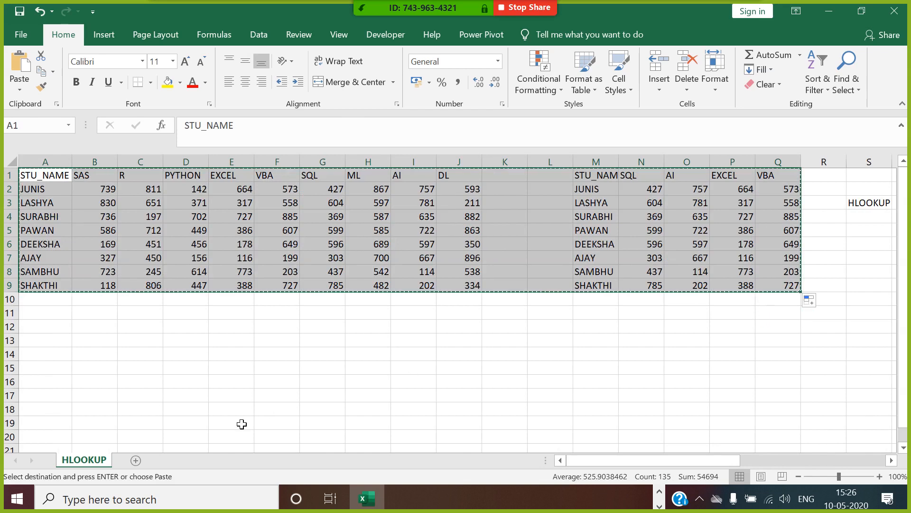
{"action": "left_click", "coordinate": [138, 458]}
{"action": "key", "text": "ctrl+v"}
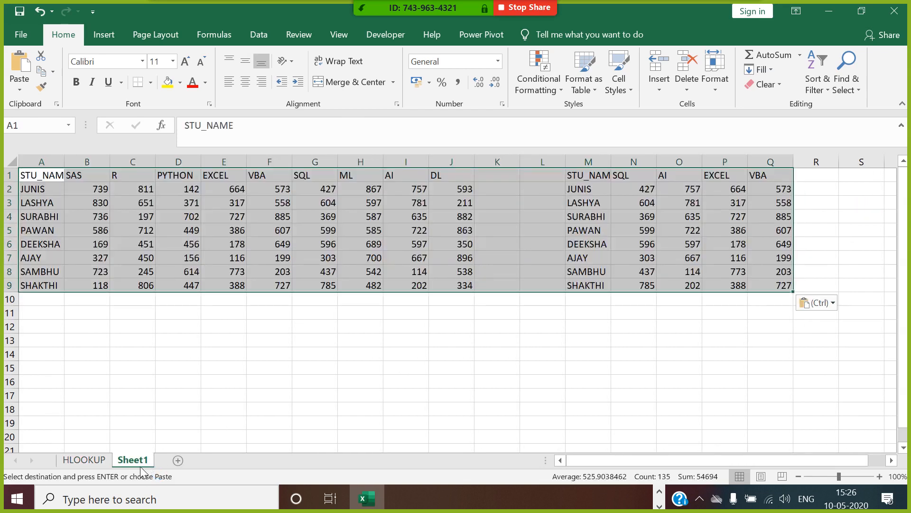
Rename the new worksheet as INDEX and clear the copied score formulas from N2:Q9
{"action": "right_click", "coordinate": [140, 464]}
{"action": "left_click", "coordinate": [203, 329]}
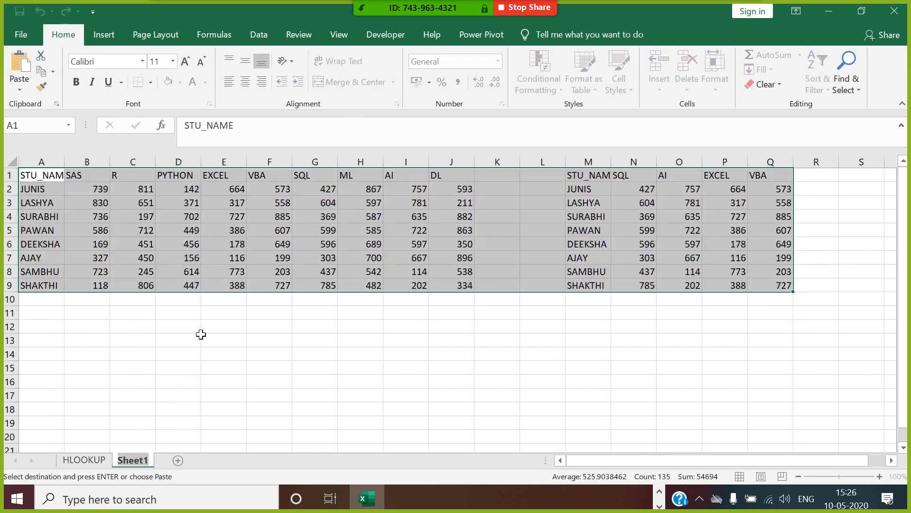
{"action": "type", "text": "INDEX"}
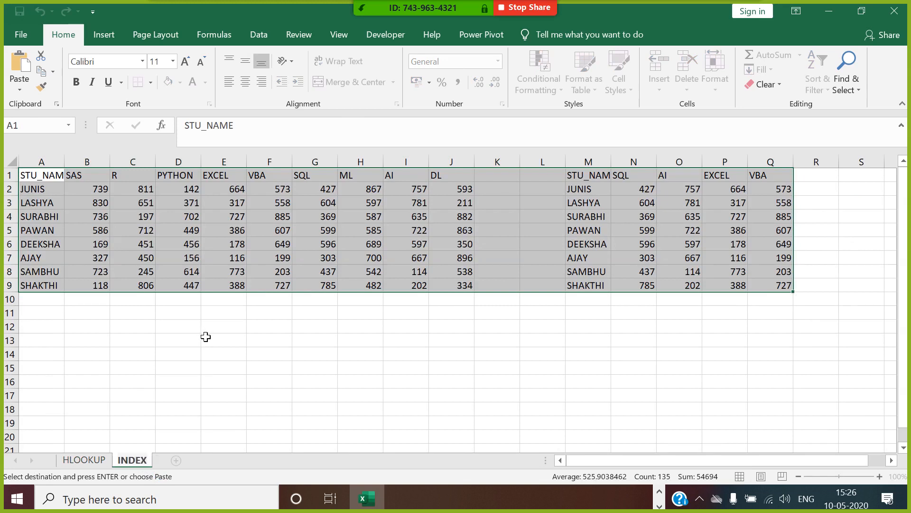
{"action": "left_click", "coordinate": [560, 354]}
{"action": "left_click_drag", "start_coordinate": [636, 190], "coordinate": [775, 286]}
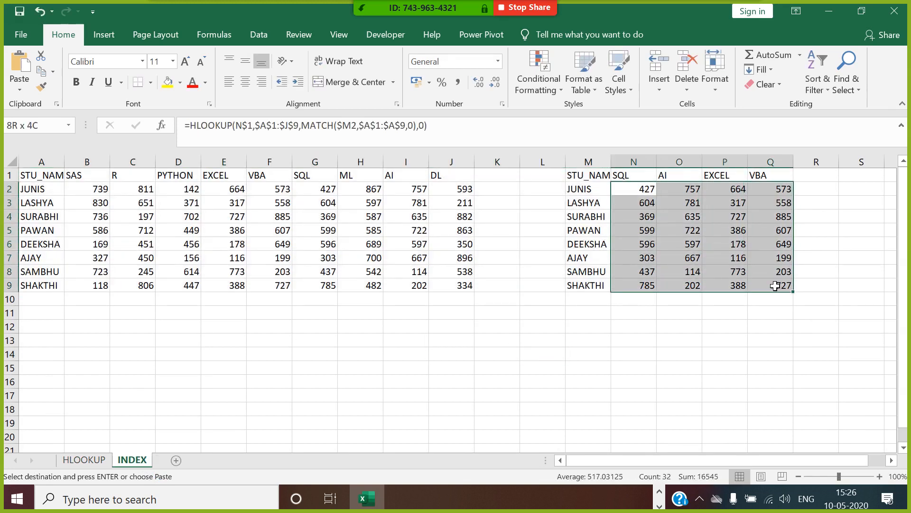
{"action": "key", "text": "Delete"}
Start an INDEX formula in N2 with the score table A1:J9 as its array
{"action": "left_click", "coordinate": [636, 196]}
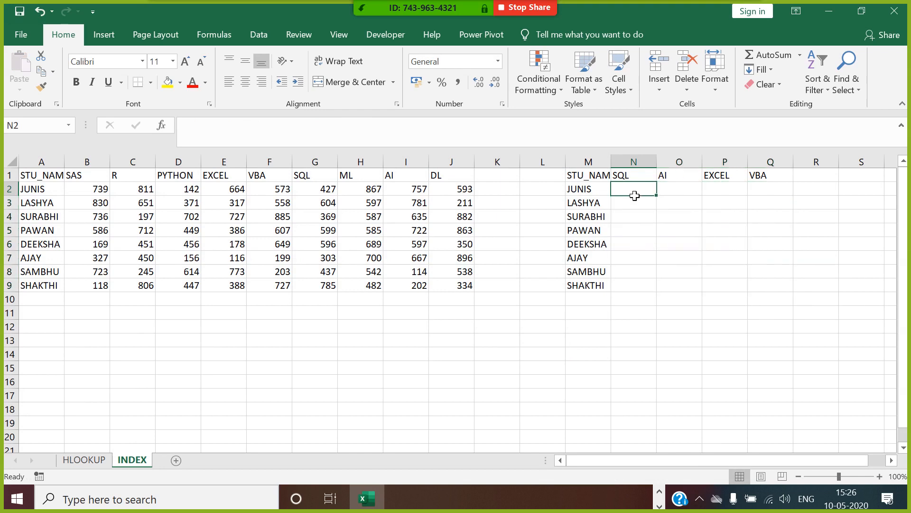
{"action": "type", "text": "=IDE"}
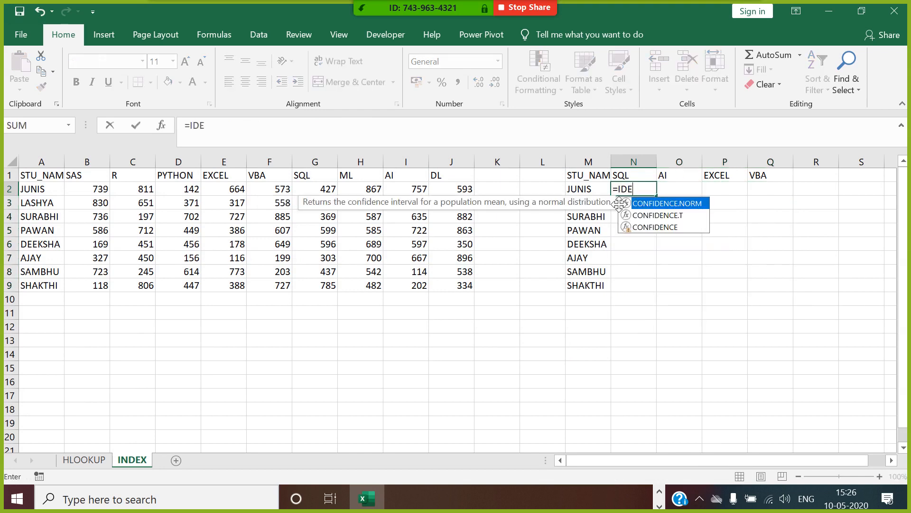
{"action": "key", "text": "BackSpace"}
{"action": "key", "text": "BackSpace"}
{"action": "type", "text": "NDE"}
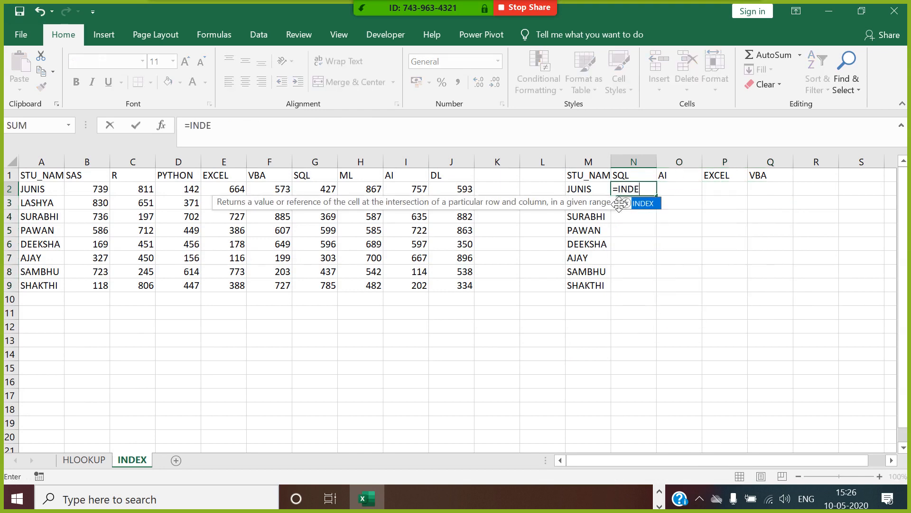
{"action": "double_click", "coordinate": [641, 204]}
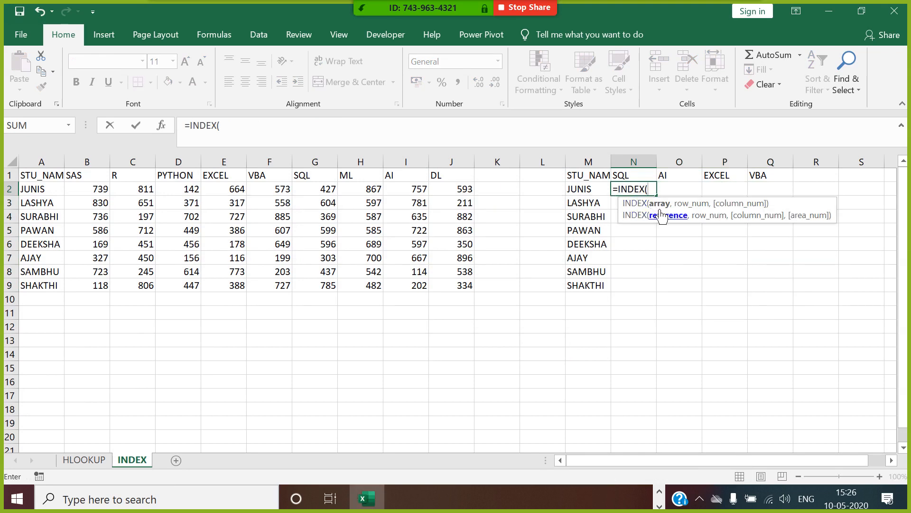
{"action": "left_click_drag", "start_coordinate": [42, 179], "coordinate": [461, 284]}
{"action": "type", "text": ","}
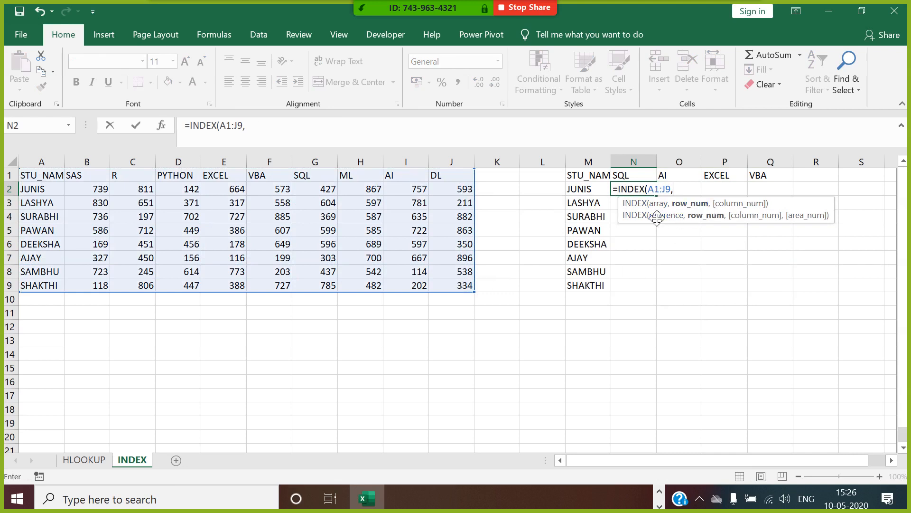
Add the row number argument as MATCH(M2,A1:A9,0) to find the student's row
{"action": "type", "text": "MATCH("}
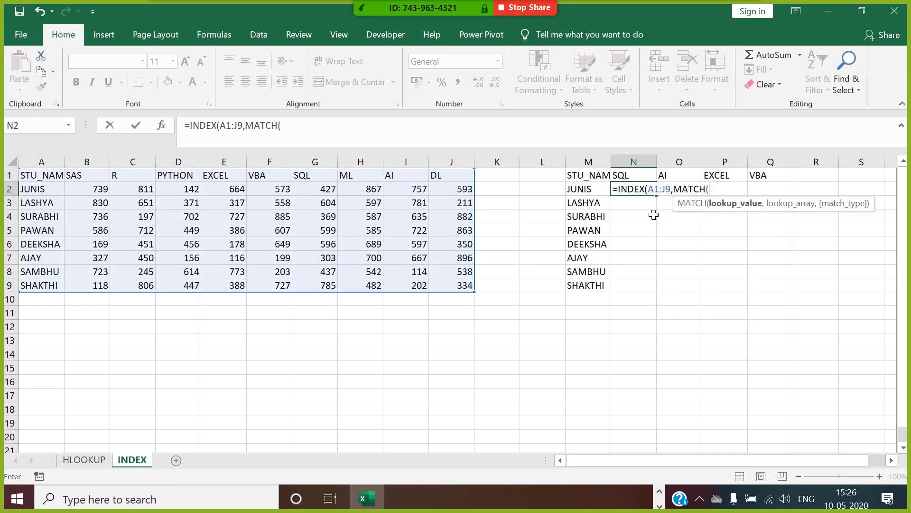
{"action": "left_click", "coordinate": [585, 192]}
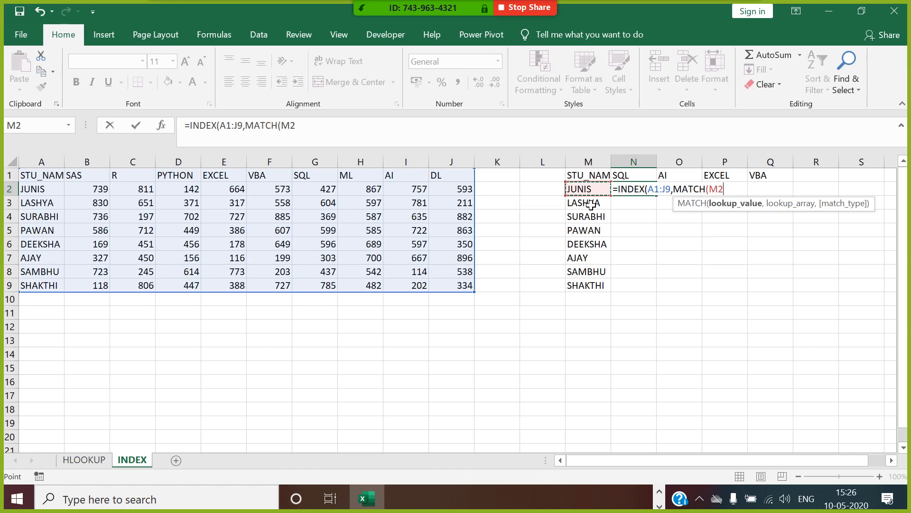
{"action": "type", "text": ","}
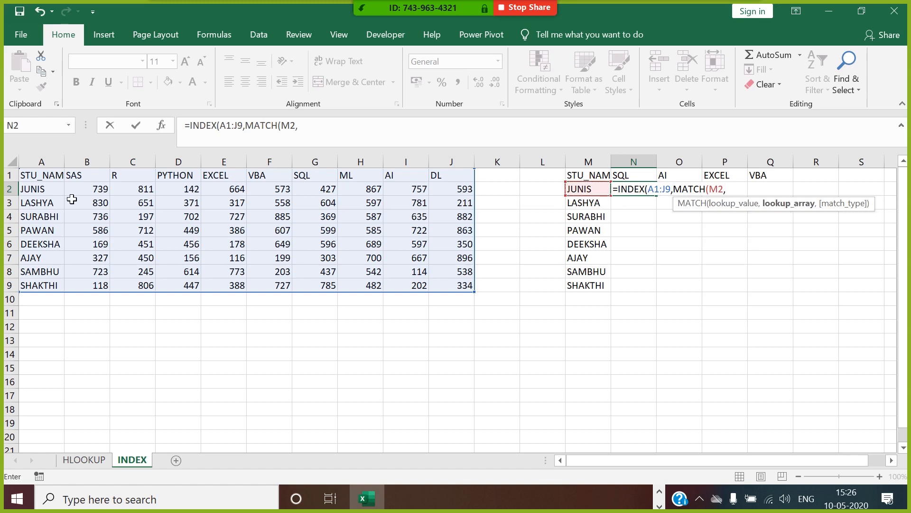
{"action": "left_click_drag", "start_coordinate": [37, 180], "coordinate": [50, 288]}
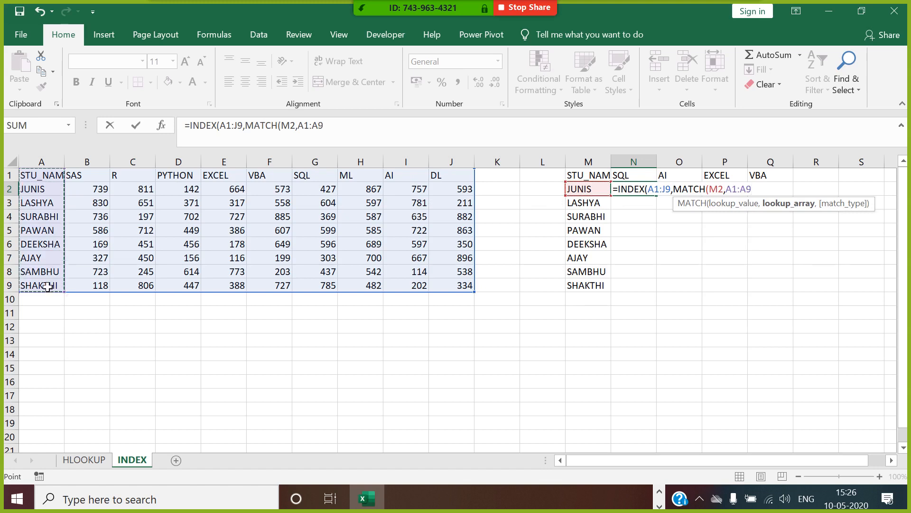
{"action": "type", "text": ",0"}
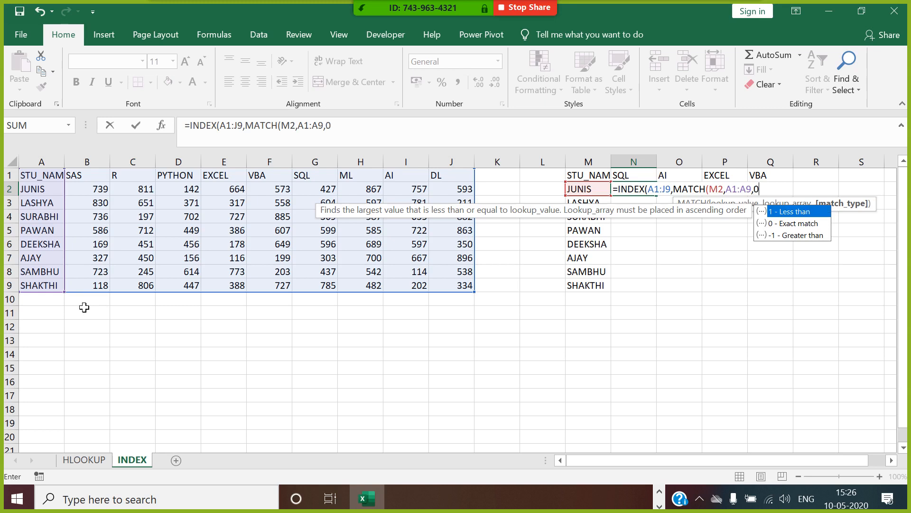
{"action": "type", "text": ")"}
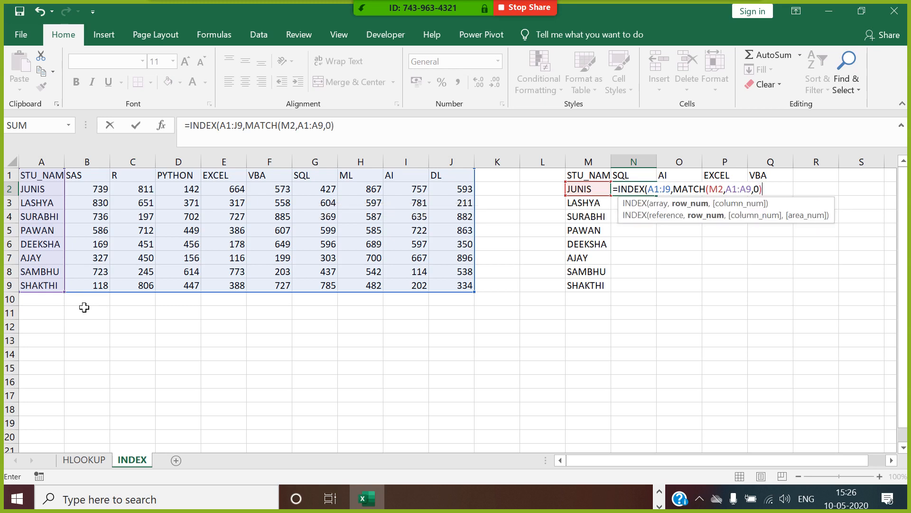
Add the column number argument as MATCH(N1,A1:J1,0), close the INDEX formula and commit it
{"action": "type", "text": ",MATCH("}
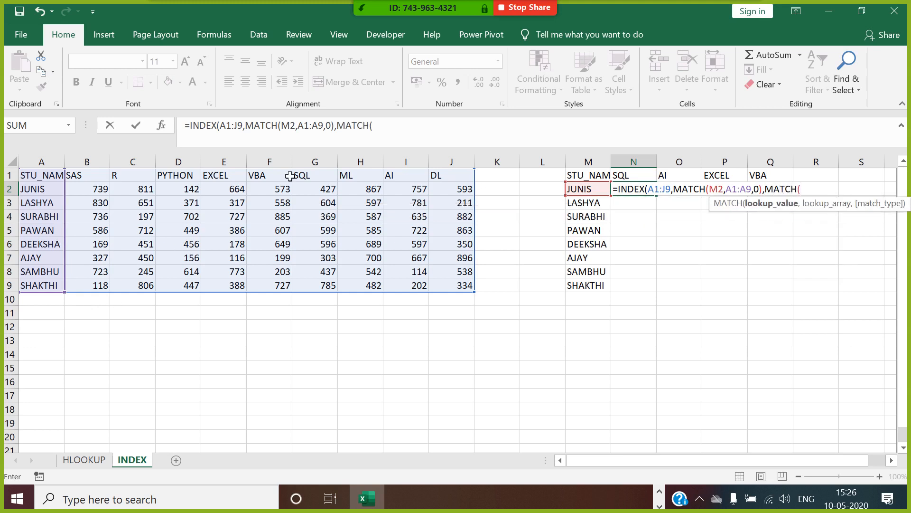
{"action": "left_click", "coordinate": [641, 176]}
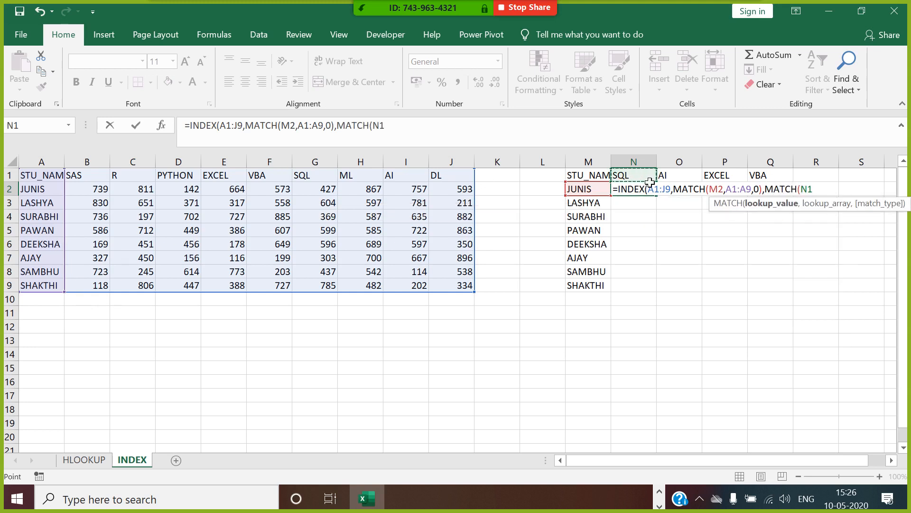
{"action": "type", "text": ","}
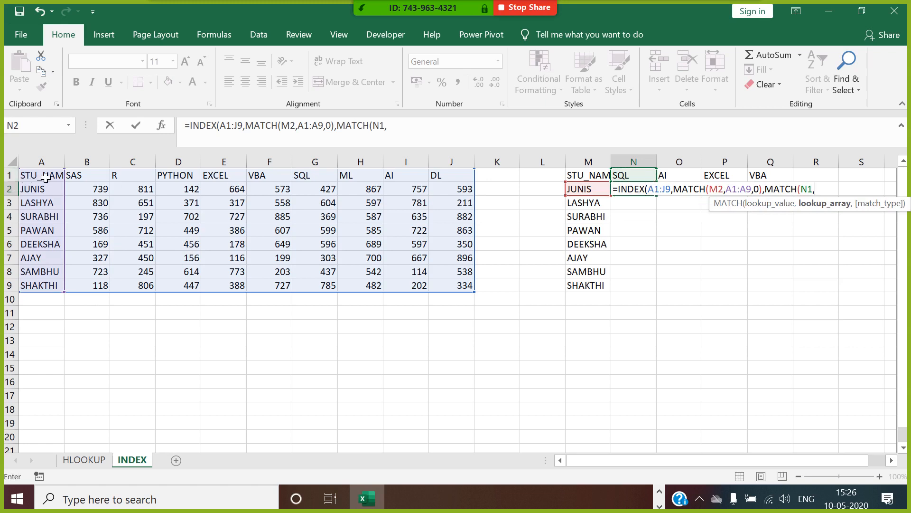
{"action": "left_click_drag", "start_coordinate": [45, 176], "coordinate": [451, 183]}
{"action": "type", "text": ",0)"}
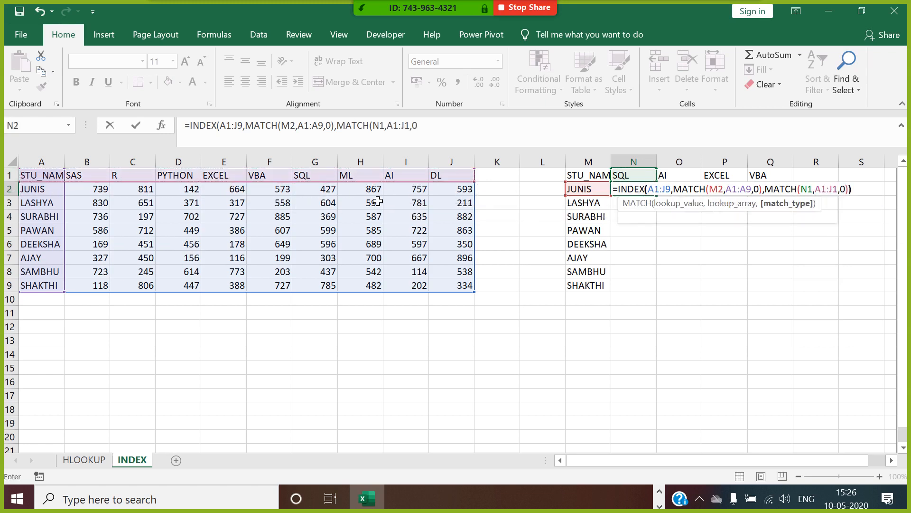
{"action": "key", "text": "Return"}
Make the INDEX array in the N2 formula absolute as $A$1:$J$9
{"action": "left_click", "coordinate": [647, 190]}
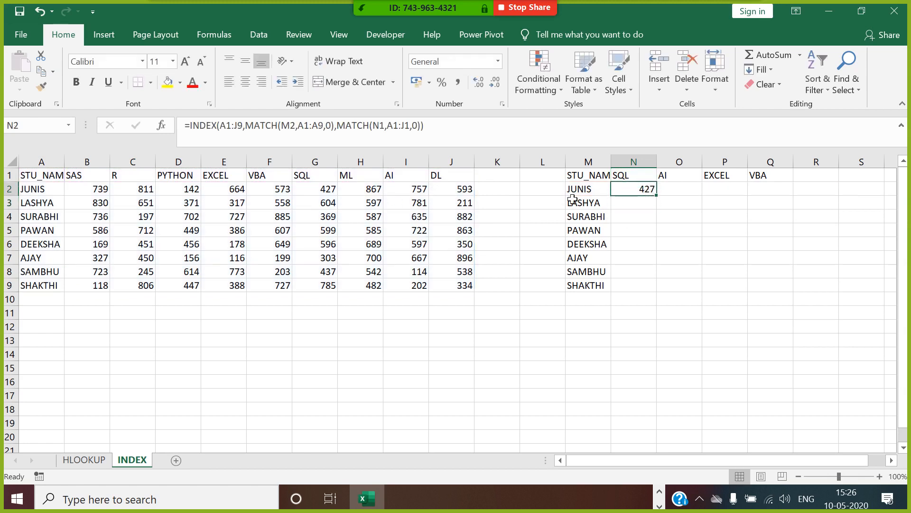
{"action": "left_click", "coordinate": [220, 126]}
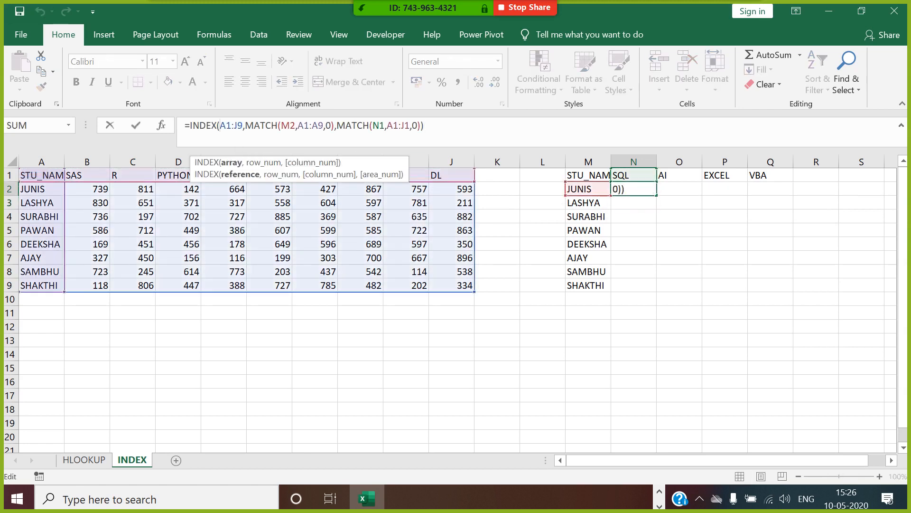
{"action": "type", "text": "$"}
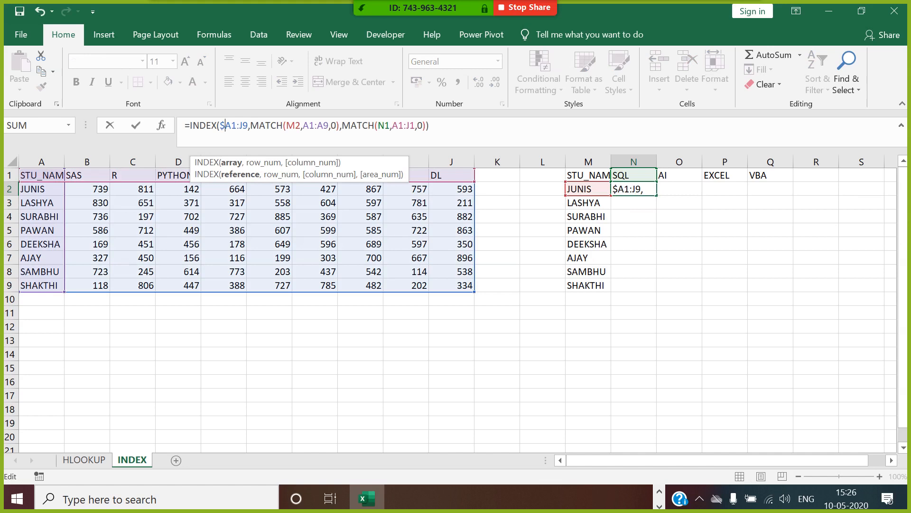
{"action": "key", "text": "Right"}
{"action": "type", "text": "$"}
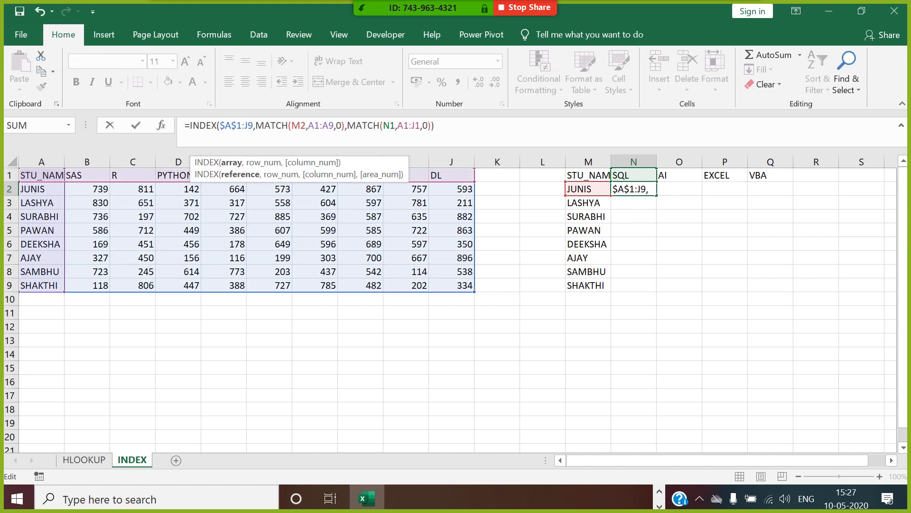
{"action": "key", "text": "Right"}
{"action": "key", "text": "Right"}
{"action": "type", "text": "$A"}
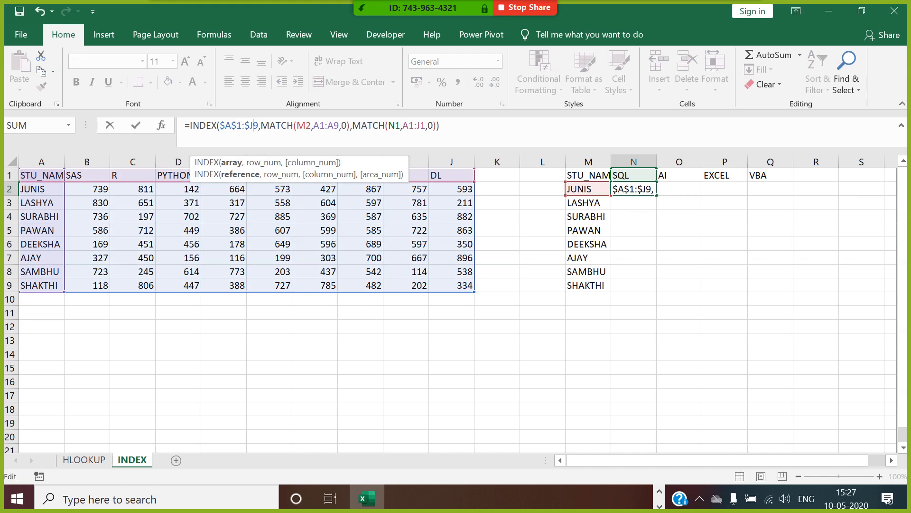
{"action": "type", "text": "$"}
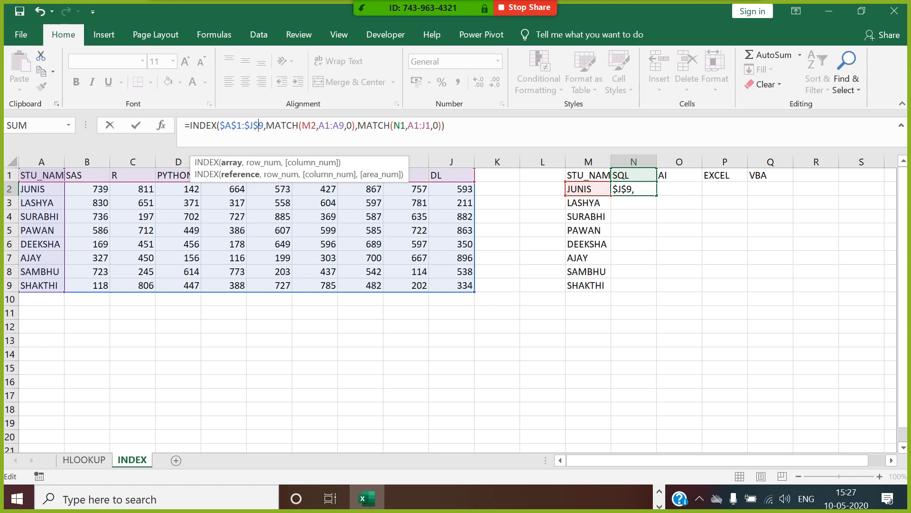
Lock the column of the row MATCH lookup value in the N2 formula, making it $M2
{"action": "key", "text": "Right"}
{"action": "key", "text": "Right"}
{"action": "key", "text": "Right"}
{"action": "key", "text": "Right"}
{"action": "key", "text": "Right"}
{"action": "key", "text": "Right"}
{"action": "key", "text": "Right"}
{"action": "key", "text": "Right"}
{"action": "type", "text": "$"}
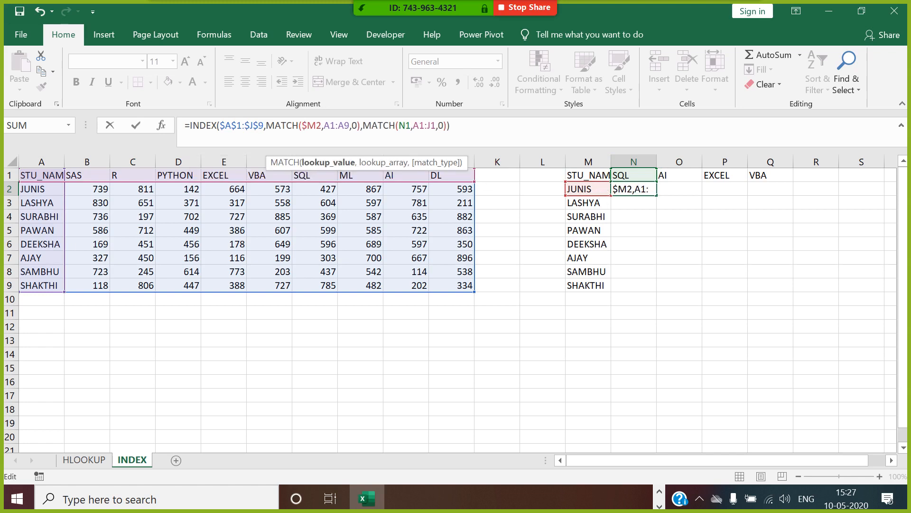
Make the lookup array of the row MATCH absolute as $A$1:$A$9
{"action": "key", "text": "Right"}
{"action": "key", "text": "Right"}
{"action": "key", "text": "Right"}
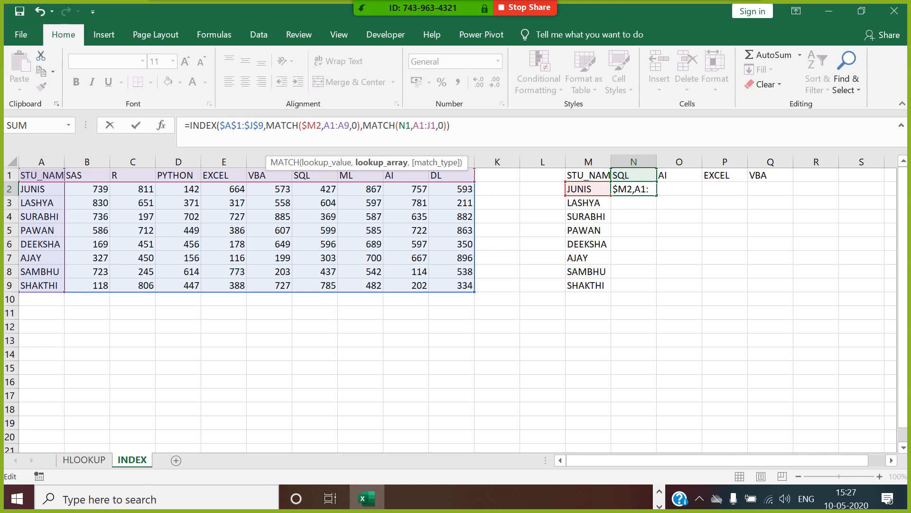
{"action": "type", "text": "$A"}
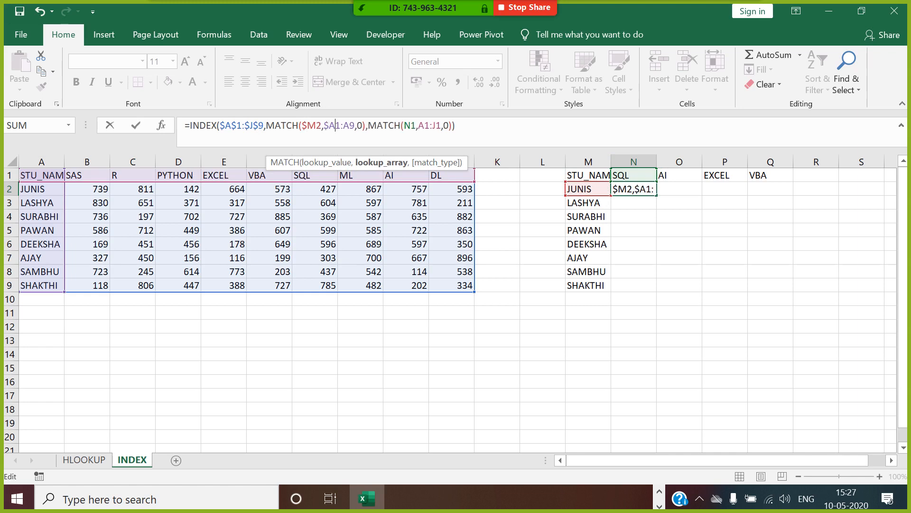
{"action": "type", "text": "$1:"}
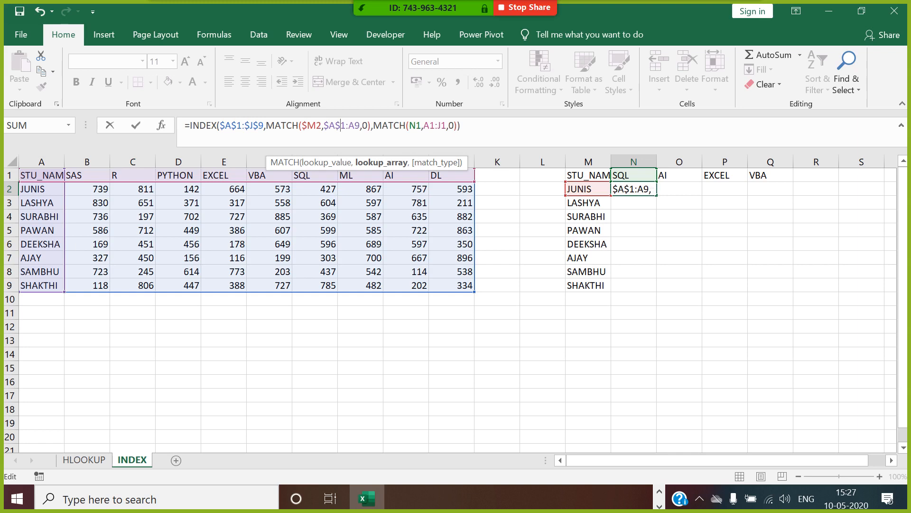
{"action": "type", "text": "$J"}
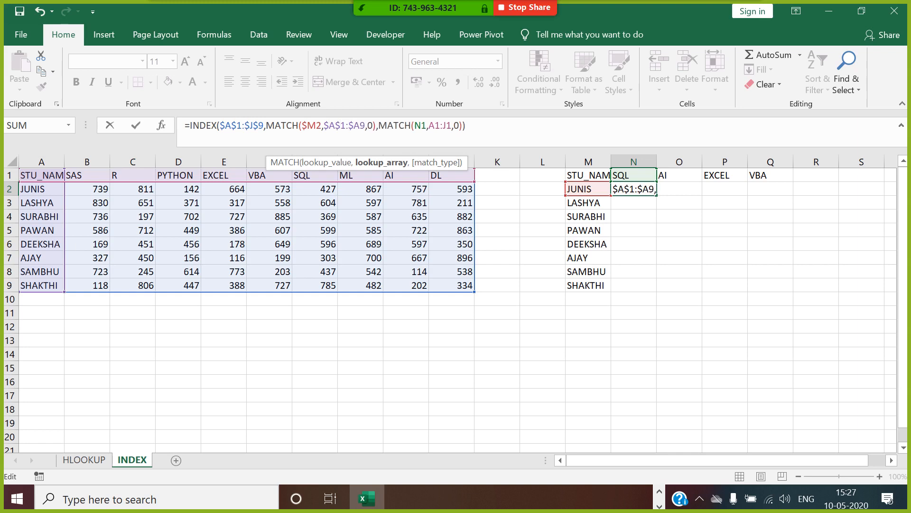
{"action": "type", "text": "$"}
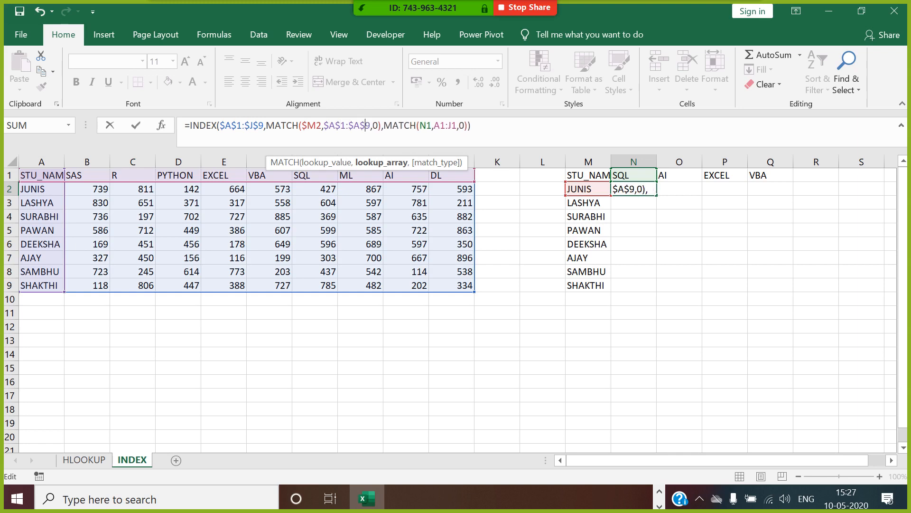
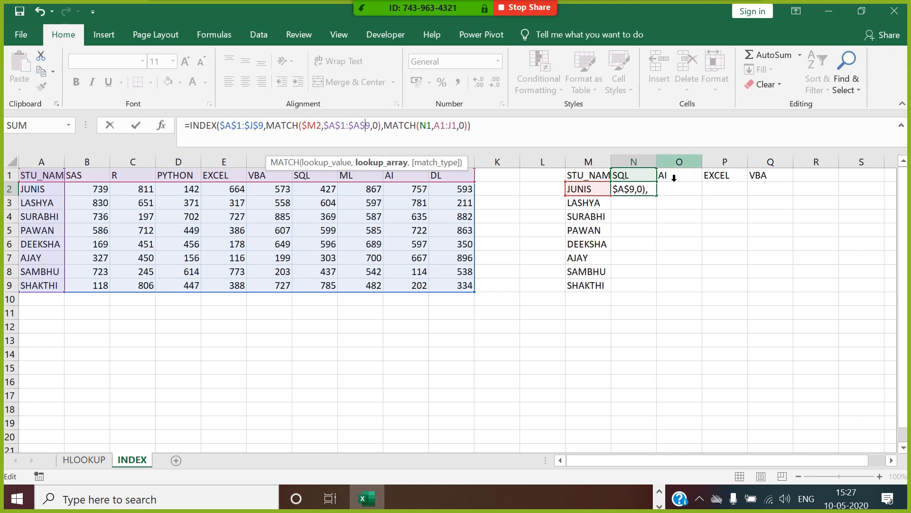
Lock the row of the column MATCH lookup value as N$1, make its lookup array $A$1:$J$1, and commit the N2 formula
{"action": "left_click", "coordinate": [426, 125]}
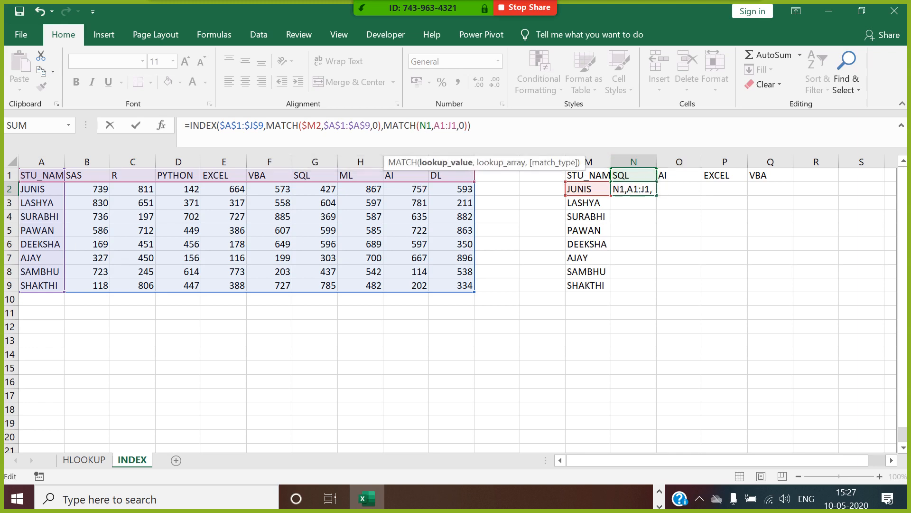
{"action": "type", "text": "$"}
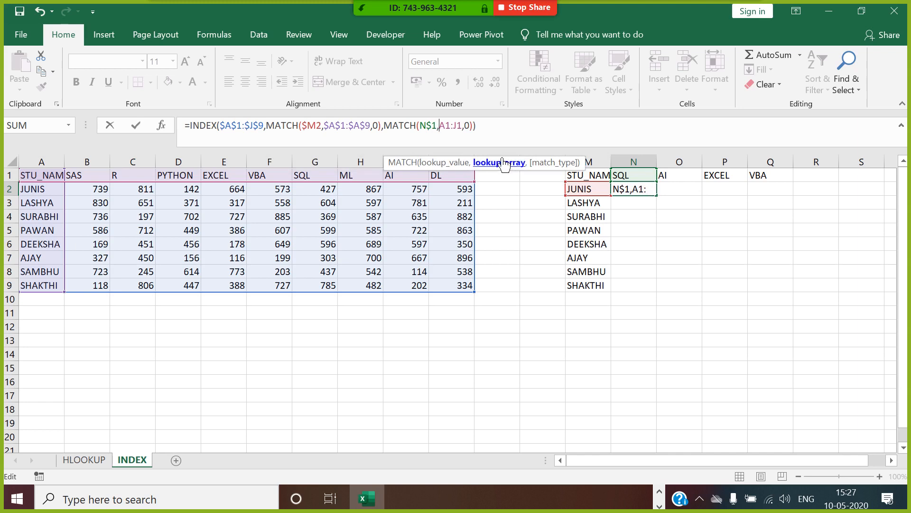
{"action": "type", "text": "$"}
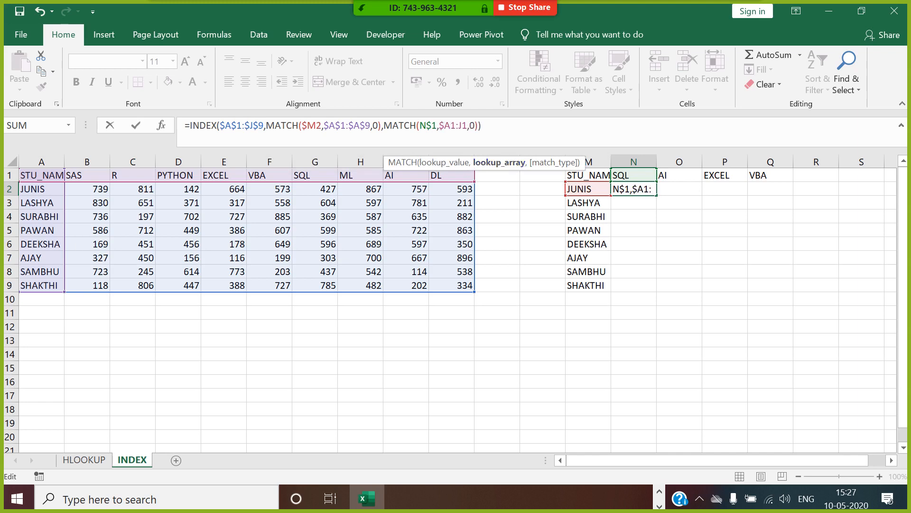
{"action": "key", "text": "Right"}
{"action": "type", "text": "$A"}
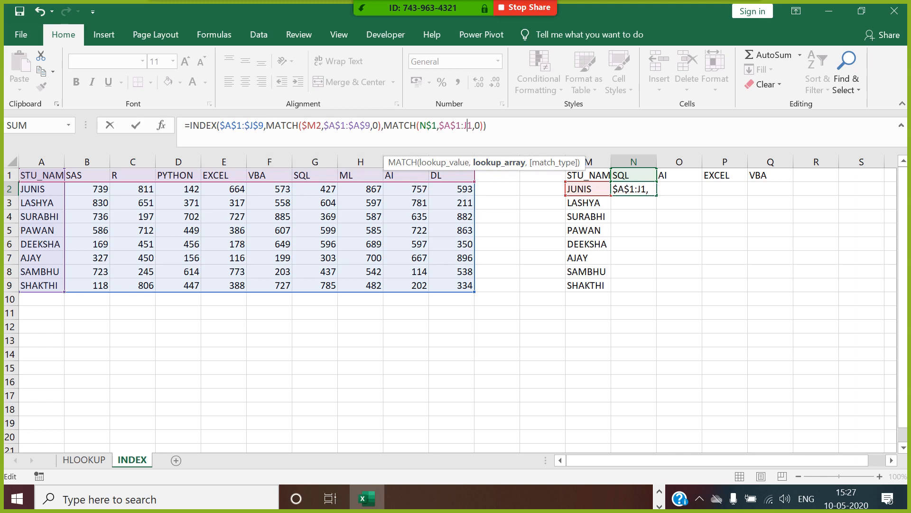
{"action": "type", "text": "$J$"}
{"action": "key", "text": "Return"}
Fill the N2 INDEX formula across and down through Q9
{"action": "left_click", "coordinate": [663, 196]}
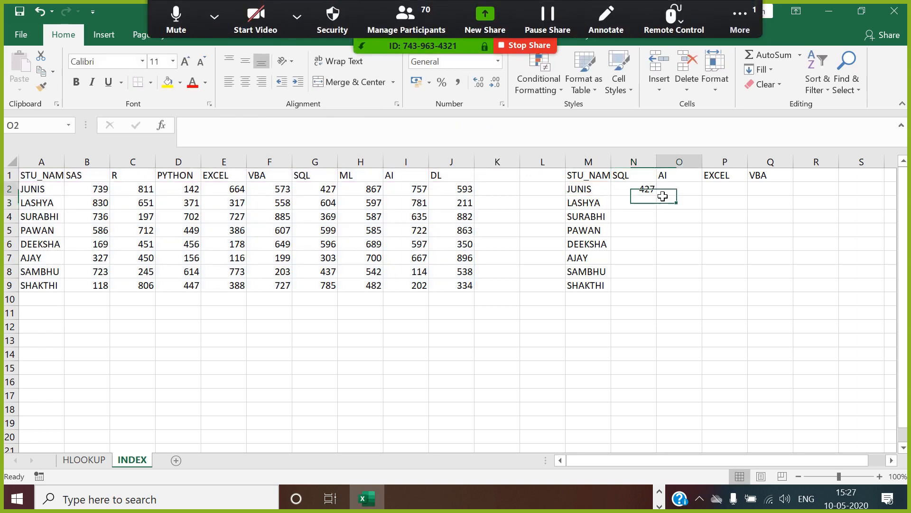
{"action": "left_click", "coordinate": [649, 192]}
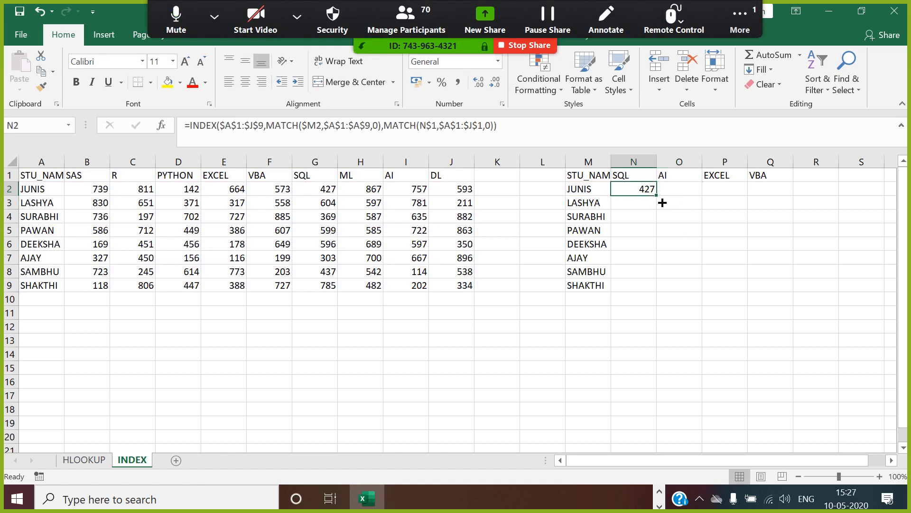
{"action": "left_click_drag", "start_coordinate": [658, 195], "coordinate": [796, 291]}
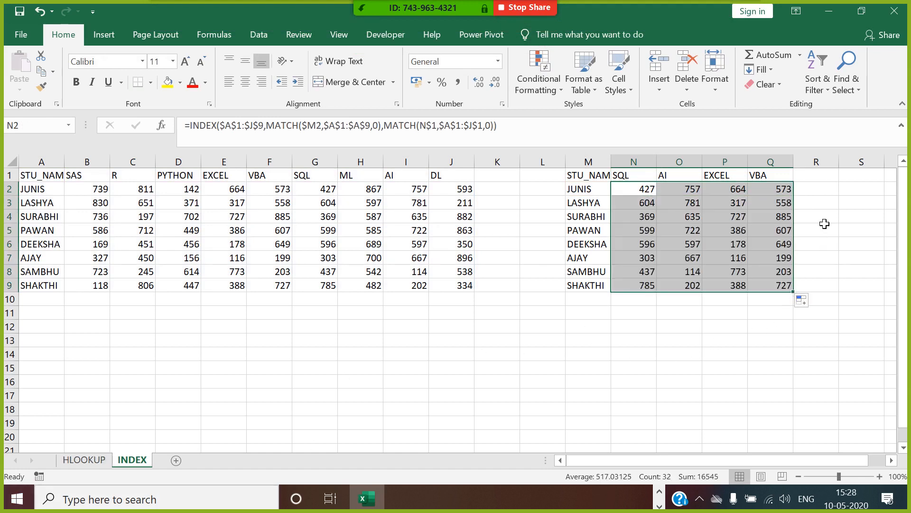
Enter the label INDEX in cell S3
{"action": "left_click", "coordinate": [864, 203]}
{"action": "type", "text": "INDEX"}
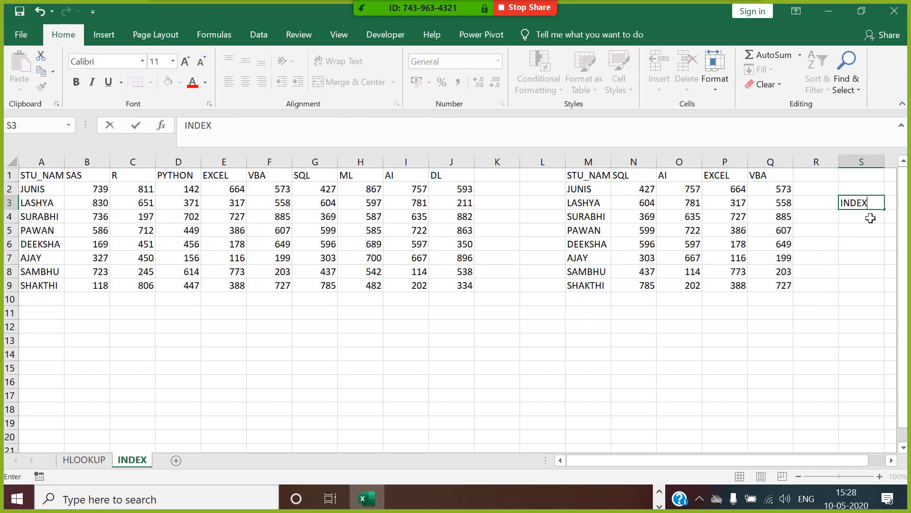
{"action": "left_click", "coordinate": [854, 261]}
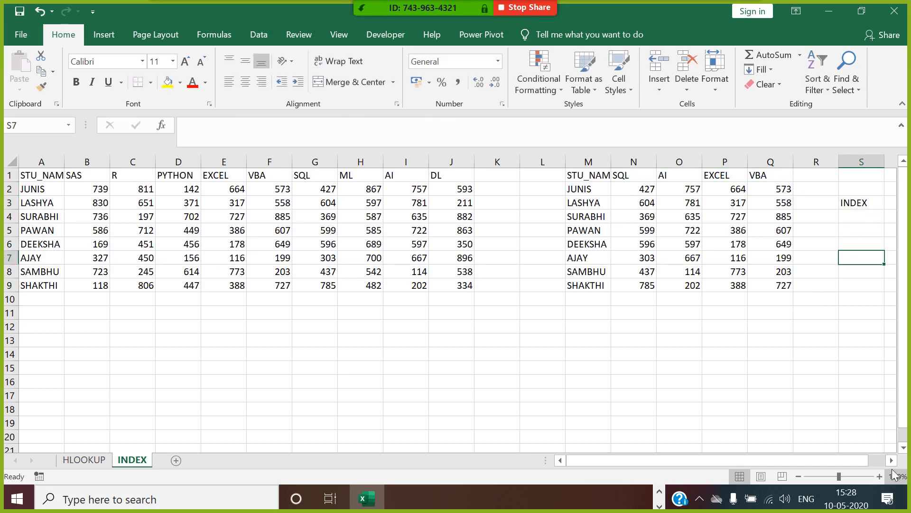
Enter the argument numbers 1, 2 and 3 in cells T3 to T5
{"action": "left_click", "coordinate": [892, 460]}
{"action": "left_click", "coordinate": [892, 460]}
{"action": "left_click", "coordinate": [783, 208]}
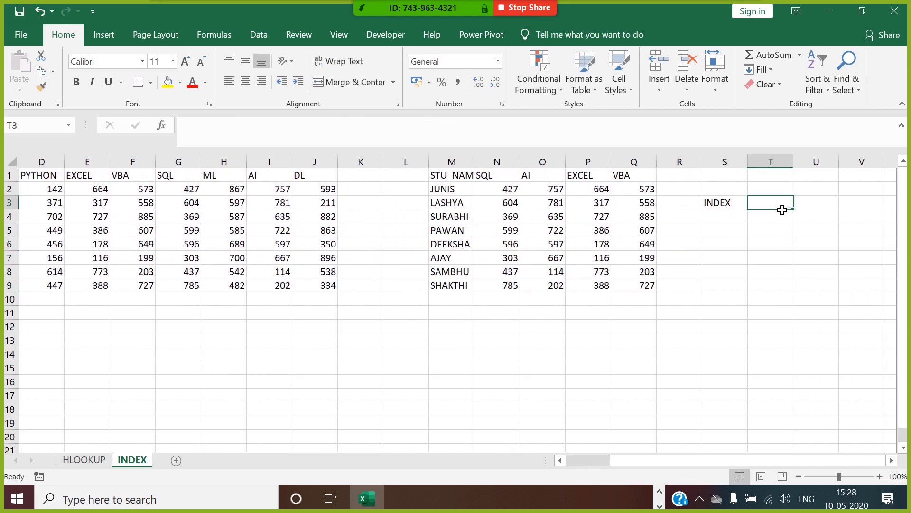
{"action": "type", "text": "1"}
{"action": "key", "text": "Return"}
{"action": "type", "text": "2"}
{"action": "key", "text": "Return"}
{"action": "type", "text": "3"}
{"action": "key", "text": "Return"}
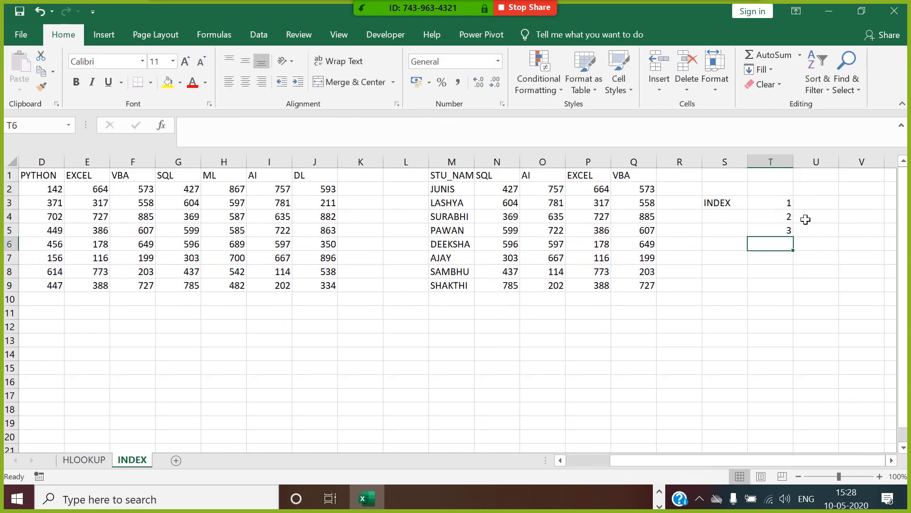
Label the arguments ARRAY, ROW NUM and COLUMN NUM in U3 to U5 and auto-fit column U
{"action": "left_click", "coordinate": [811, 207]}
{"action": "type", "text": "ARRAY"}
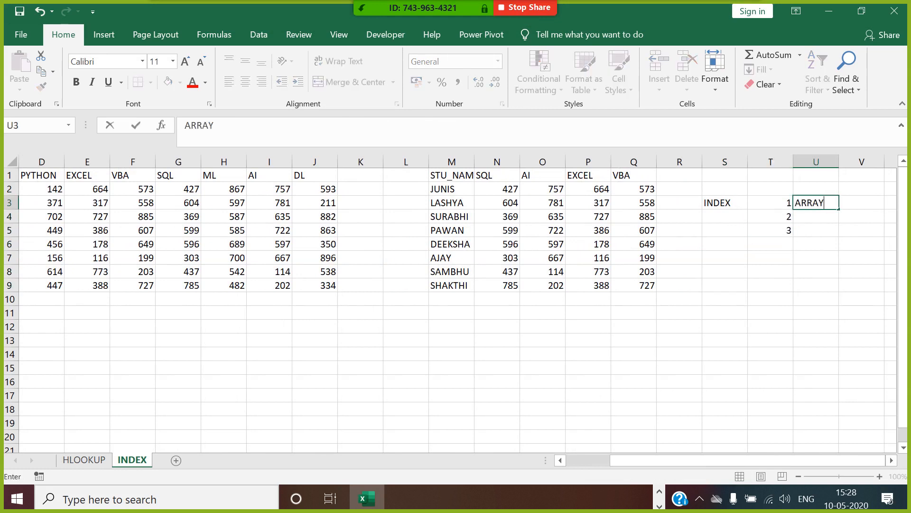
{"action": "left_click", "coordinate": [816, 215]}
{"action": "type", "text": "R"}
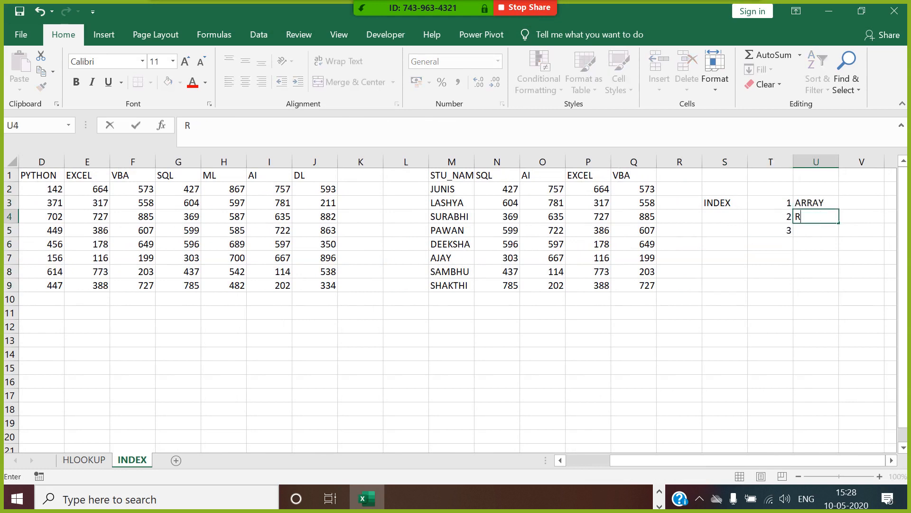
{"action": "type", "text": "OW NUM"}
{"action": "left_click", "coordinate": [834, 233]}
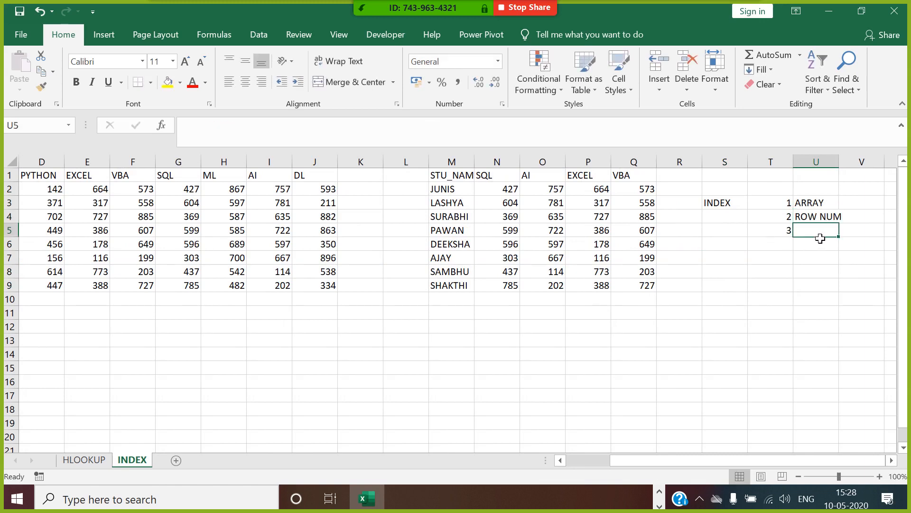
{"action": "type", "text": "COLUMN N"}
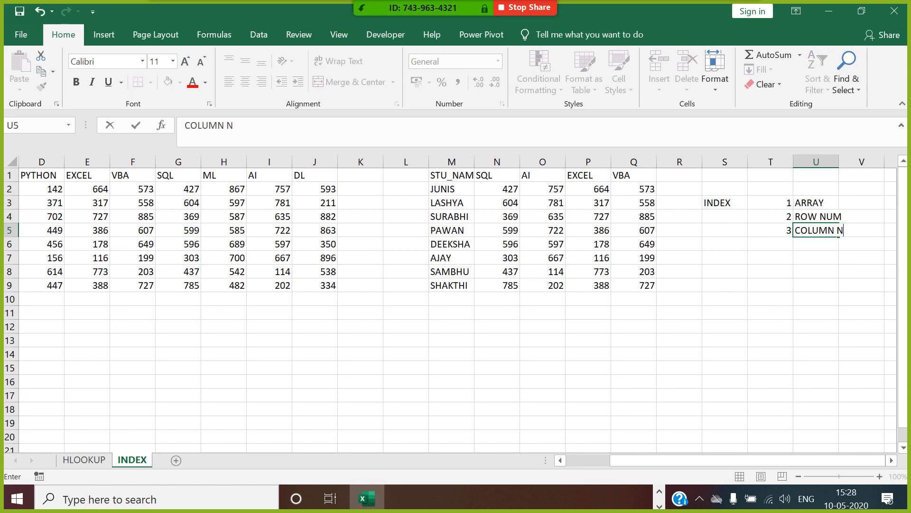
{"action": "type", "text": "UM"}
{"action": "left_click", "coordinate": [834, 288]}
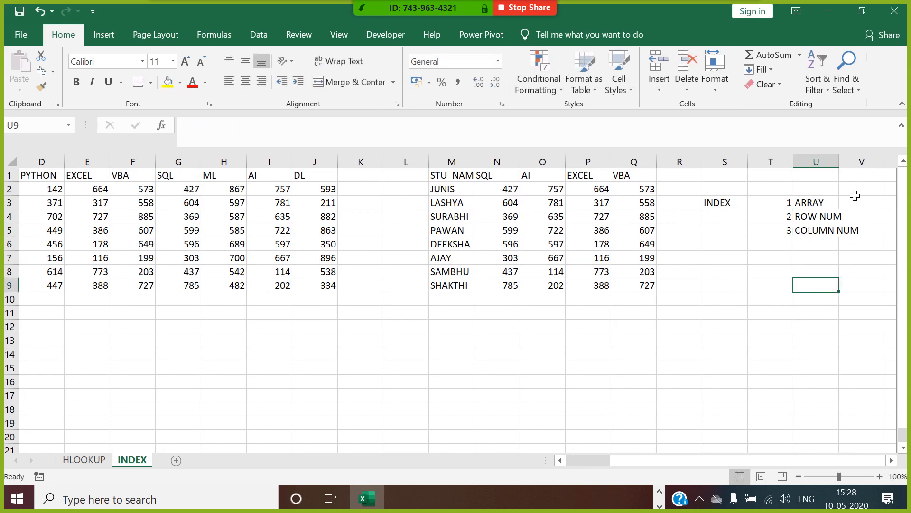
{"action": "double_click", "coordinate": [845, 170]}
Copy the N2 formula without its equals sign and paste it as text into V2
{"action": "left_click", "coordinate": [515, 190]}
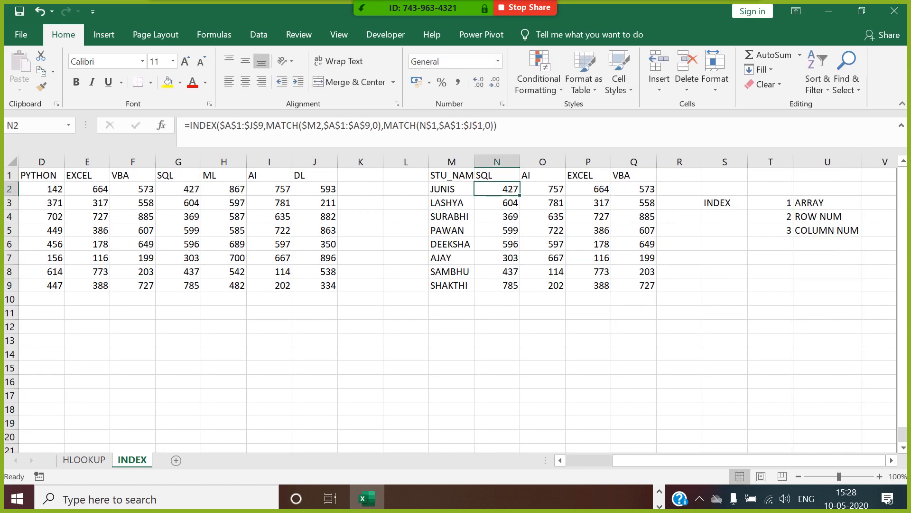
{"action": "left_click_drag", "start_coordinate": [498, 125], "coordinate": [190, 126]}
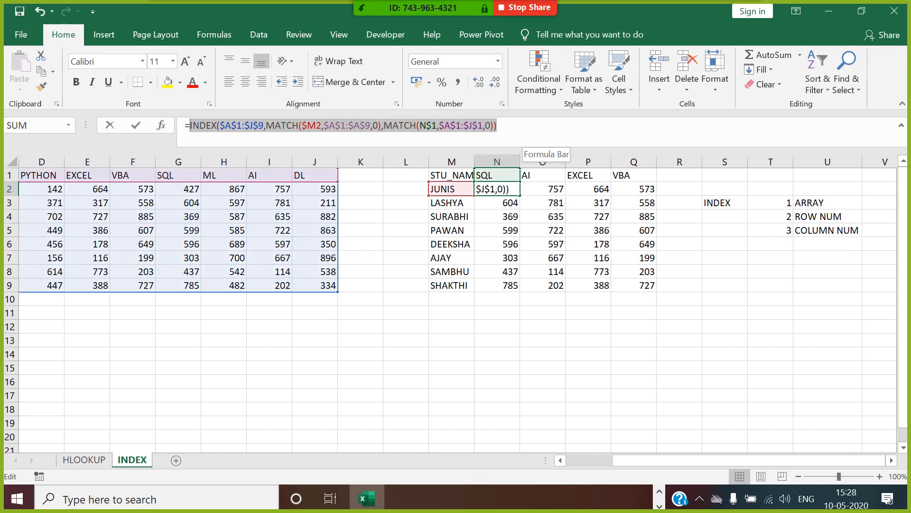
{"action": "key", "text": "ctrl+c"}
{"action": "key", "text": "Escape"}
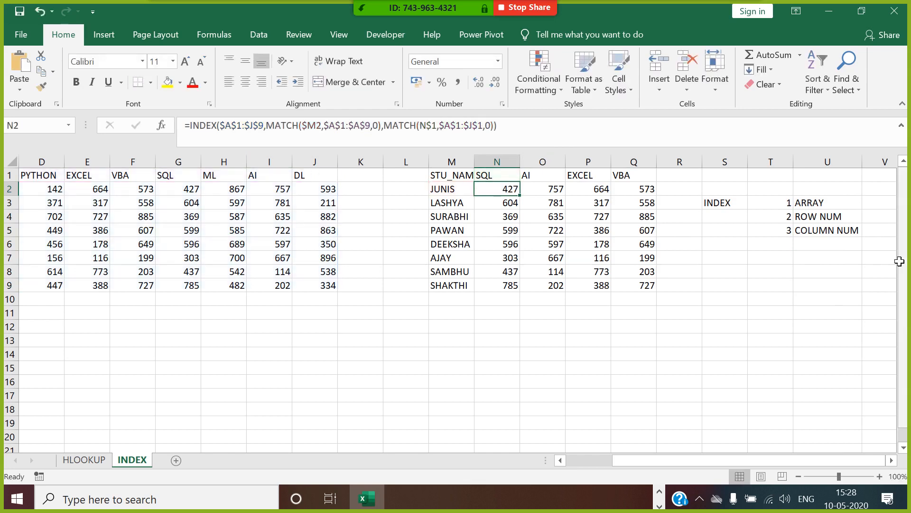
{"action": "left_click", "coordinate": [881, 195]}
{"action": "key", "text": "ctrl+v"}
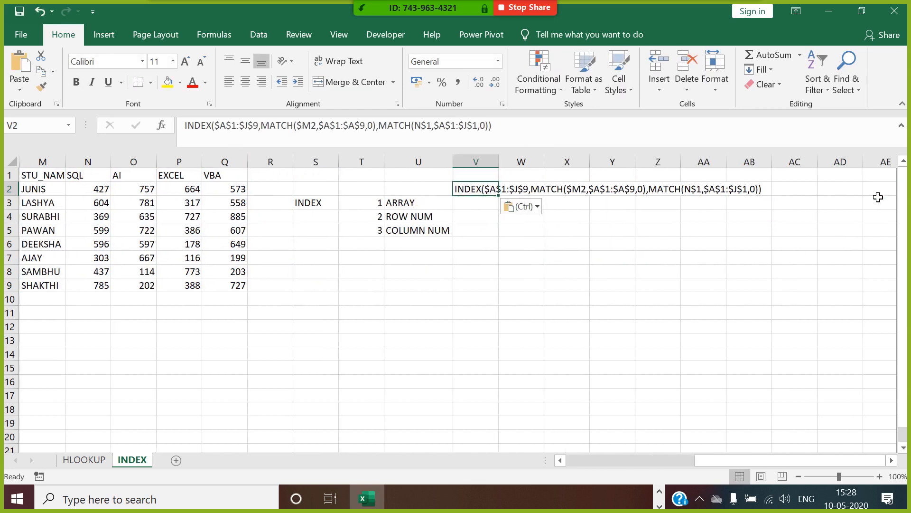
Copy the array argument $A$1:$J$9 from the V2 text into V3 beside ARRAY
{"action": "left_click", "coordinate": [479, 205]}
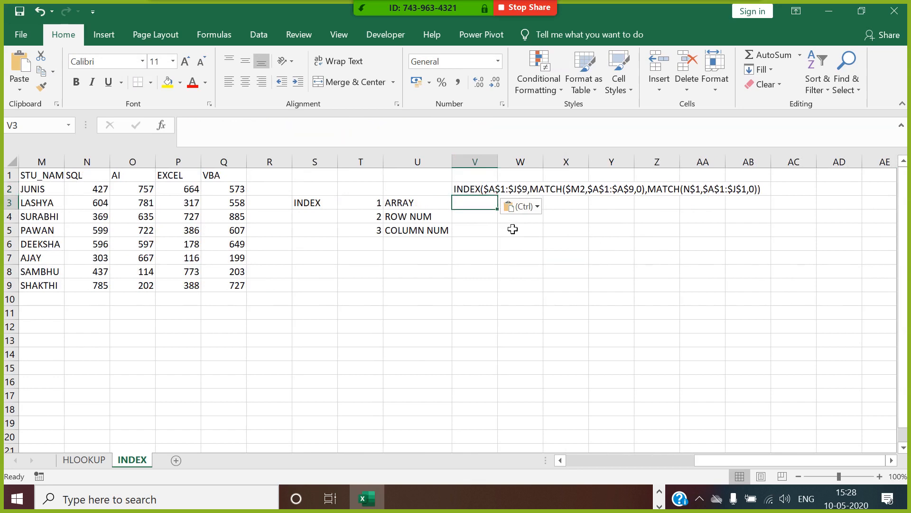
{"action": "left_click", "coordinate": [509, 189]}
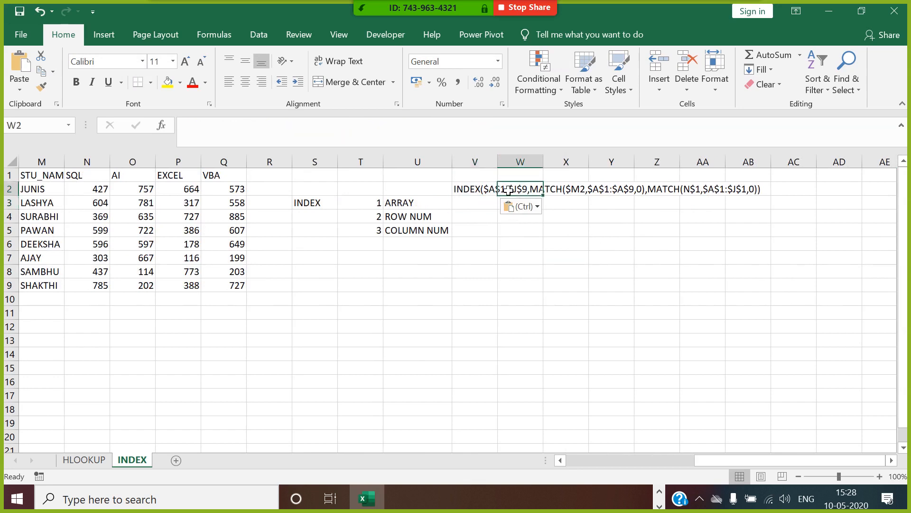
{"action": "left_click", "coordinate": [473, 194]}
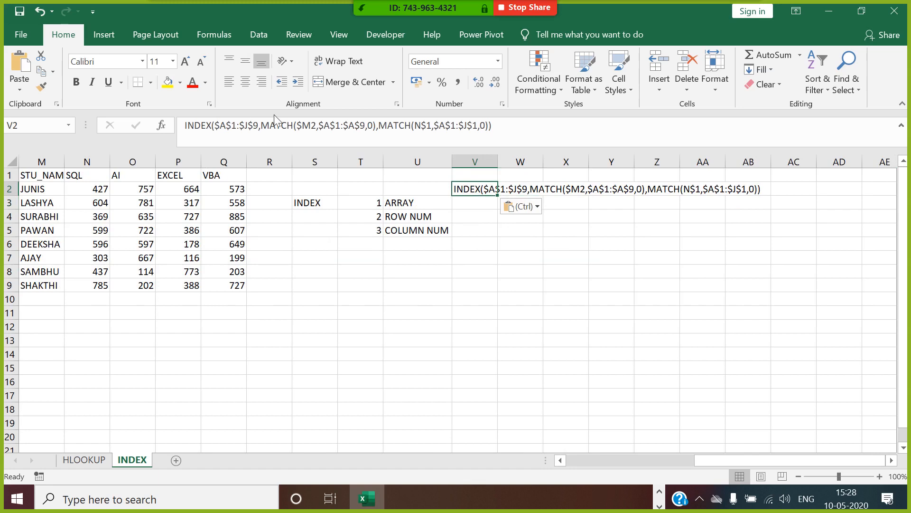
{"action": "left_click_drag", "start_coordinate": [259, 125], "coordinate": [215, 126]}
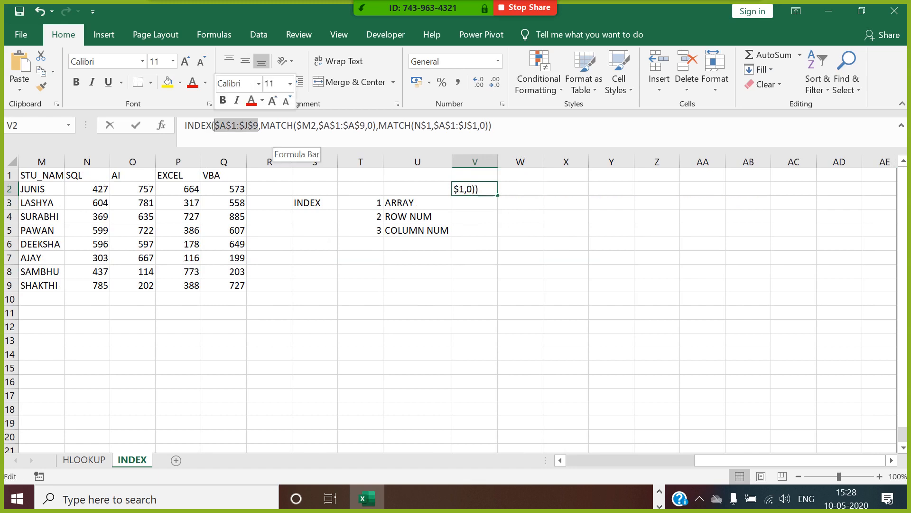
{"action": "key", "text": "Escape"}
{"action": "left_click", "coordinate": [475, 209]}
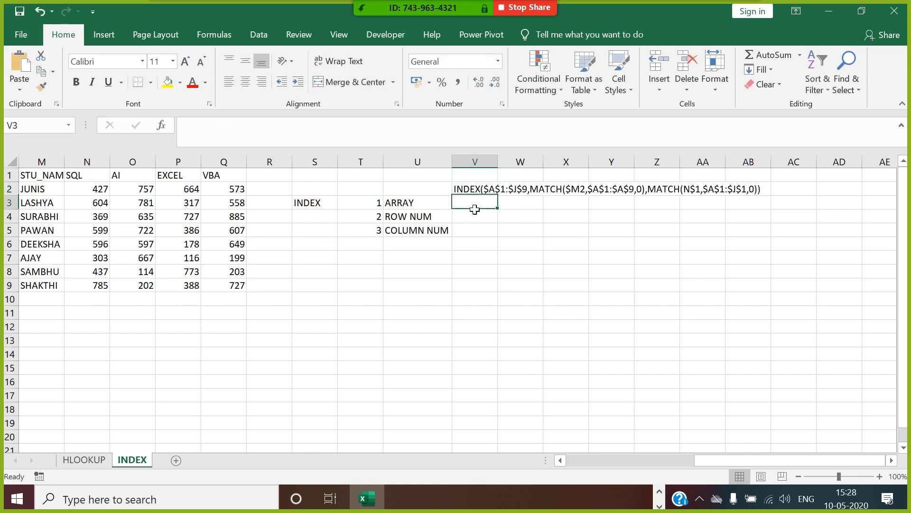
{"action": "key", "text": "ctrl+v"}
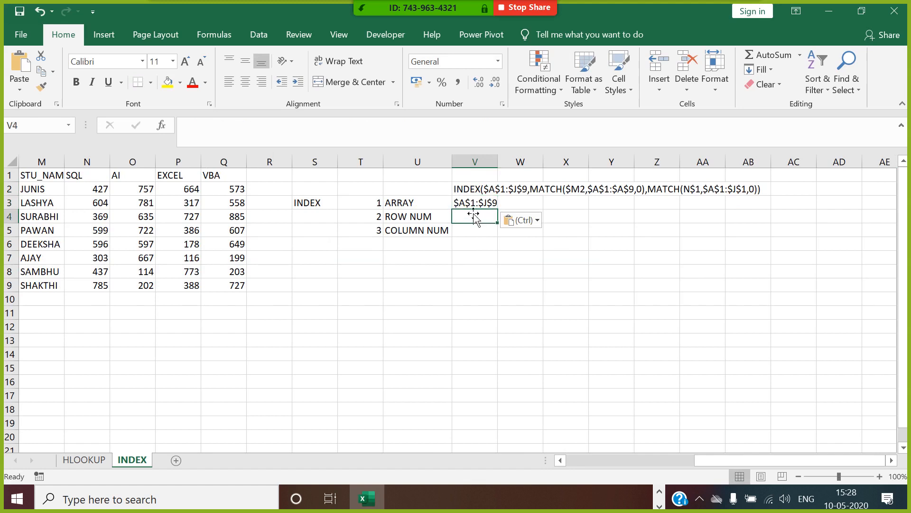
Copy MATCH($M2,$A$1:$A$9,0) from the V2 text into V4 beside ROW NUM
{"action": "left_click", "coordinate": [456, 190]}
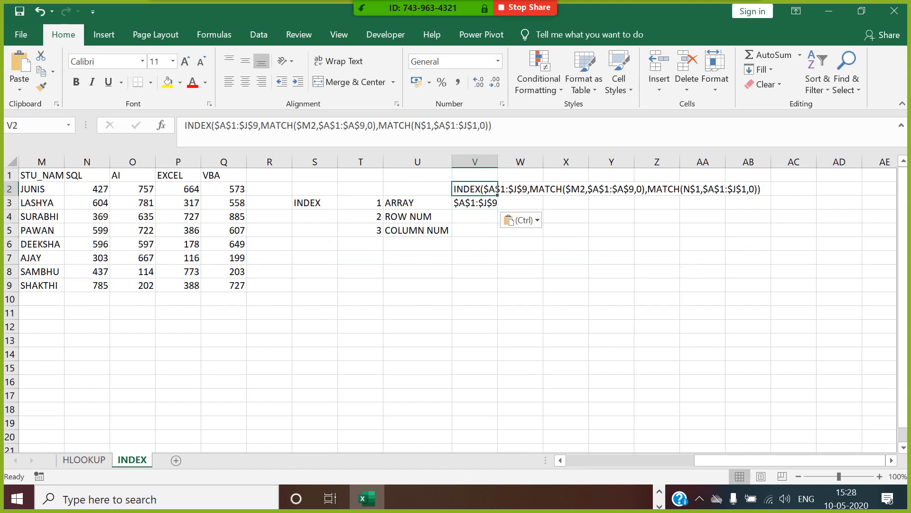
{"action": "left_click_drag", "start_coordinate": [261, 125], "coordinate": [373, 126]}
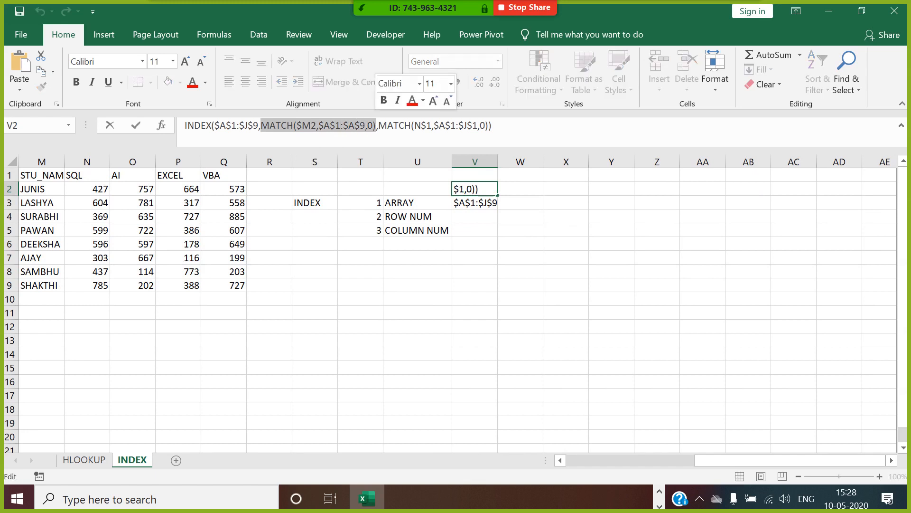
{"action": "key", "text": "ctrl+c"}
{"action": "key", "text": "Escape"}
{"action": "left_click", "coordinate": [494, 220]}
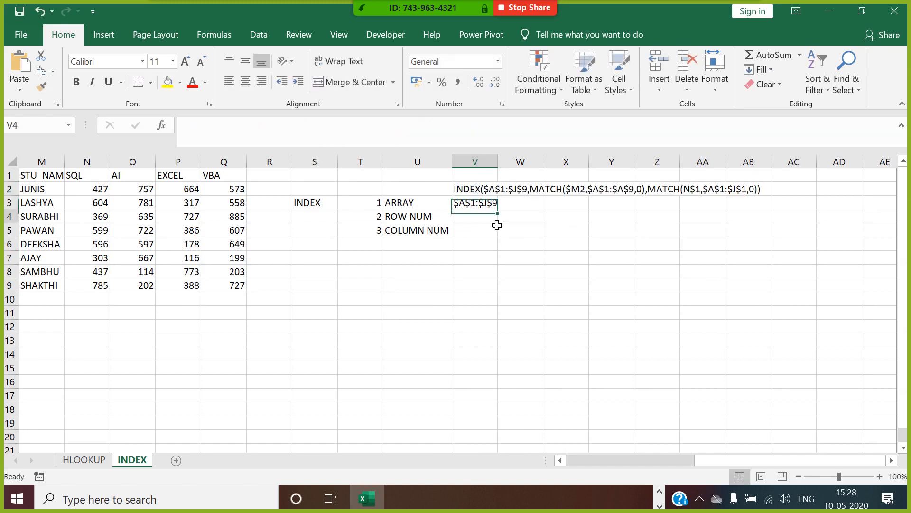
{"action": "key", "text": "ctrl+v"}
Copy MATCH(N$1,$A$1:$J$1,0) from the V2 text into V5 beside COLUMN NUM
{"action": "left_click", "coordinate": [504, 192]}
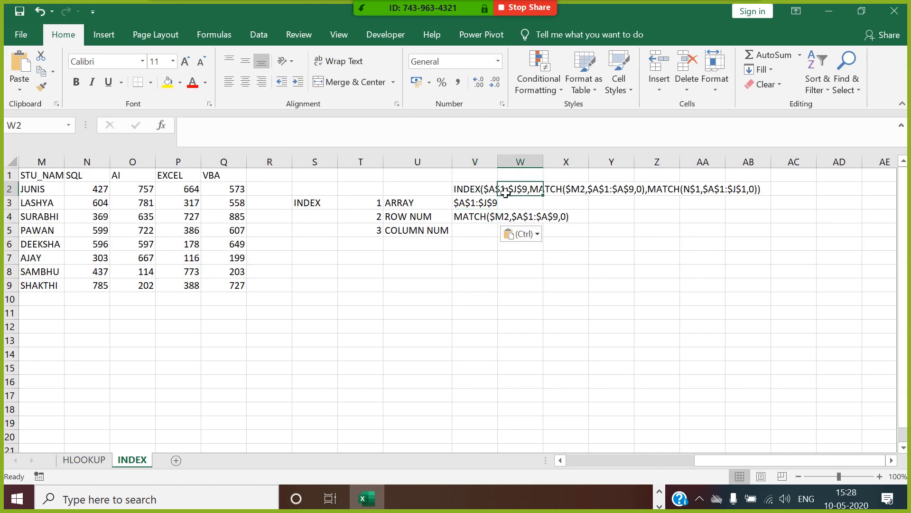
{"action": "left_click", "coordinate": [485, 189]}
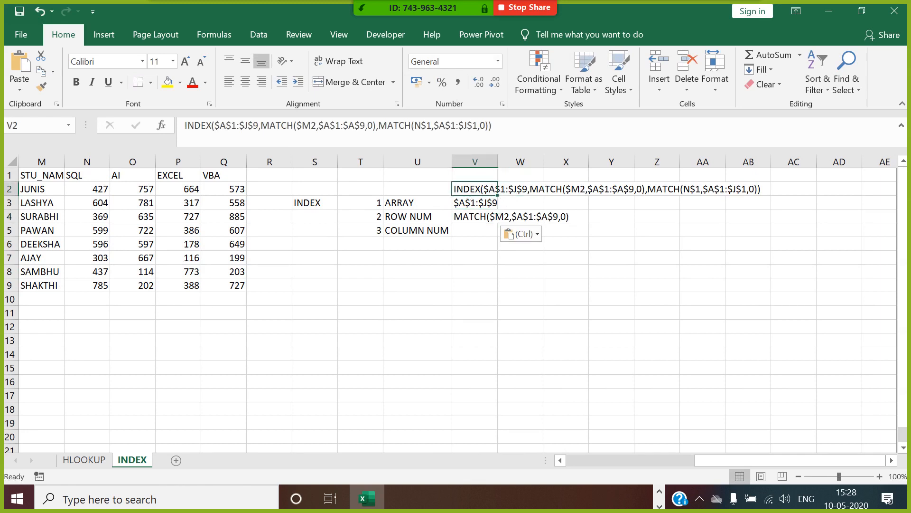
{"action": "left_click_drag", "start_coordinate": [378, 126], "coordinate": [489, 125]}
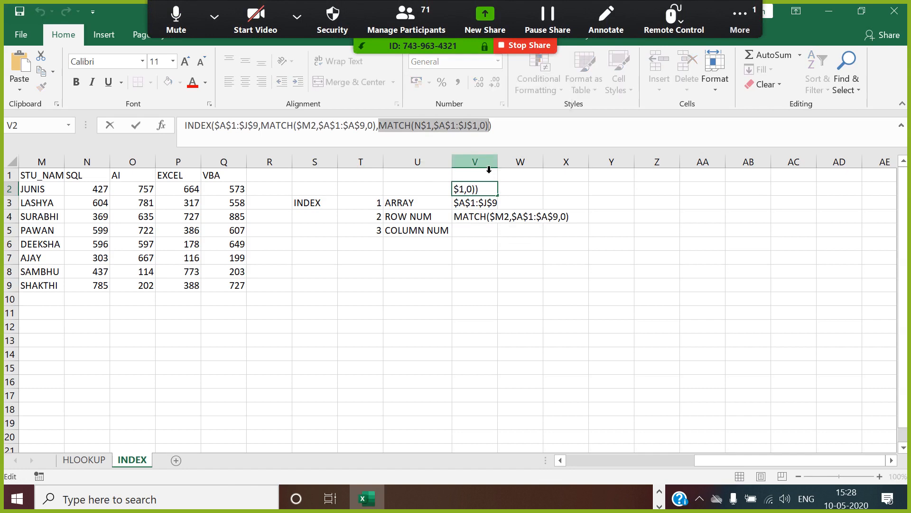
{"action": "key", "text": "ctrl+c"}
{"action": "left_click", "coordinate": [481, 236]}
{"action": "key", "text": "ctrl+v"}
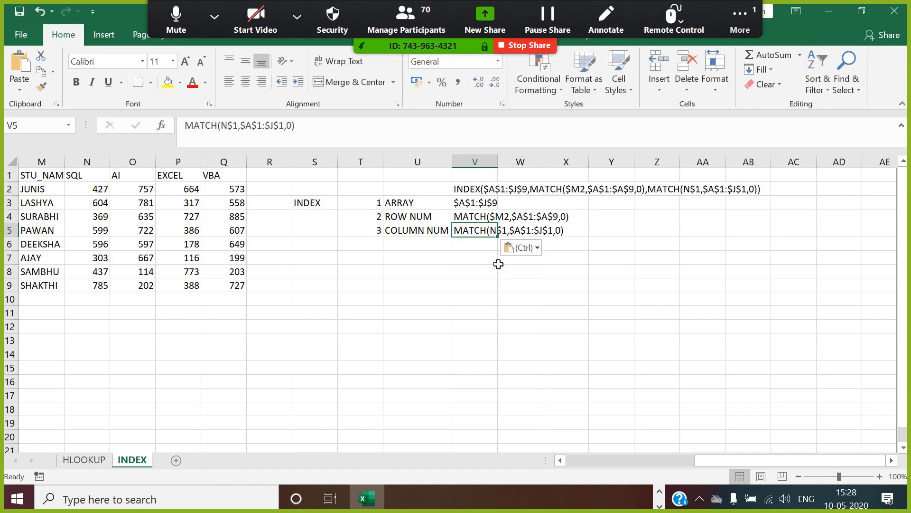
Auto-fit the width of column V to the pasted formula text
{"action": "left_click", "coordinate": [522, 283]}
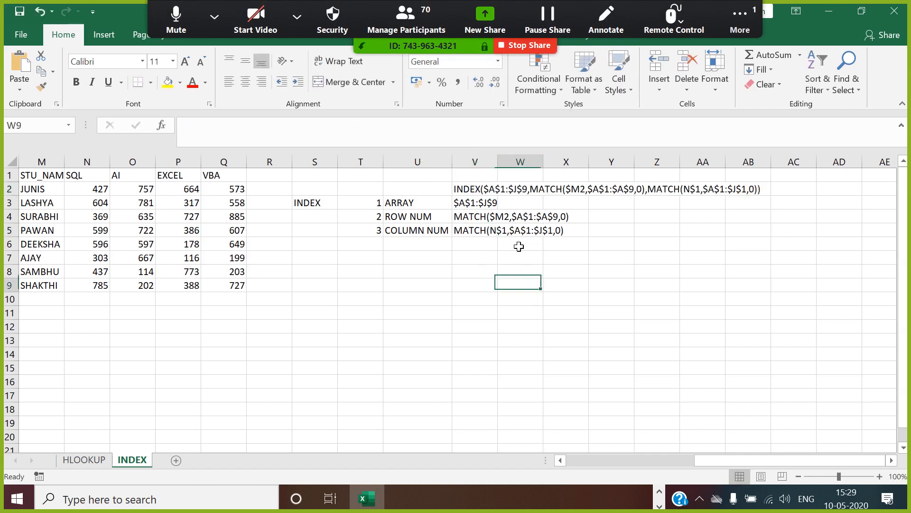
{"action": "double_click", "coordinate": [498, 162]}
{"action": "left_click", "coordinate": [395, 327]}
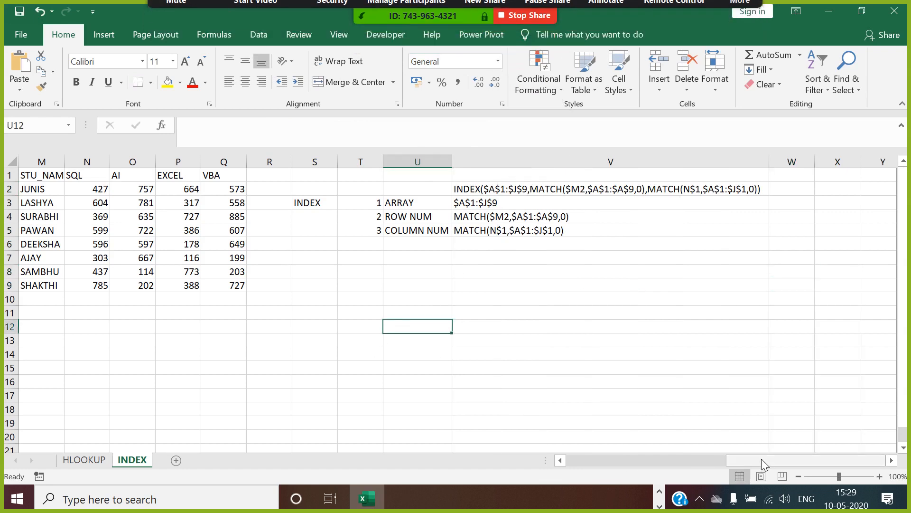
Copy the score table and lookup table in A1:Q9 of the INDEX sheet to A1 of a new worksheet
{"action": "left_click_drag", "start_coordinate": [762, 459], "coordinate": [630, 472]}
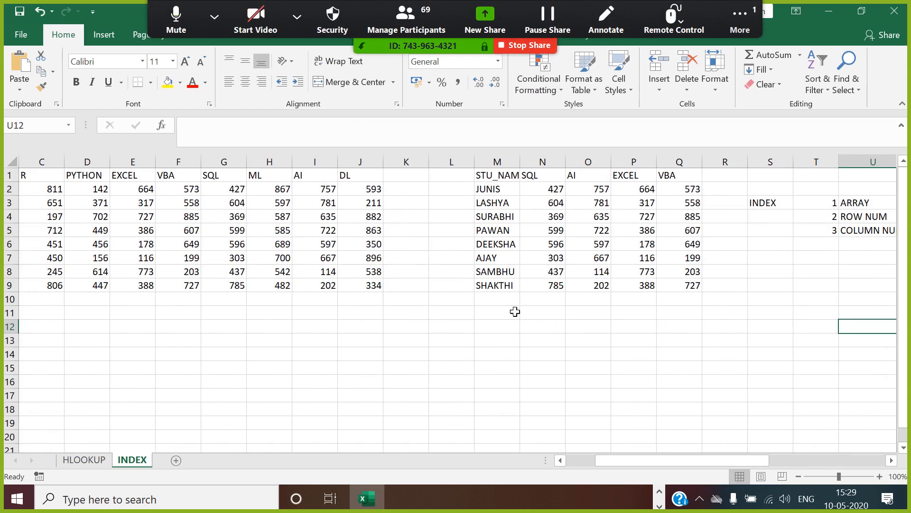
{"action": "left_click_drag", "start_coordinate": [597, 461], "coordinate": [577, 461]}
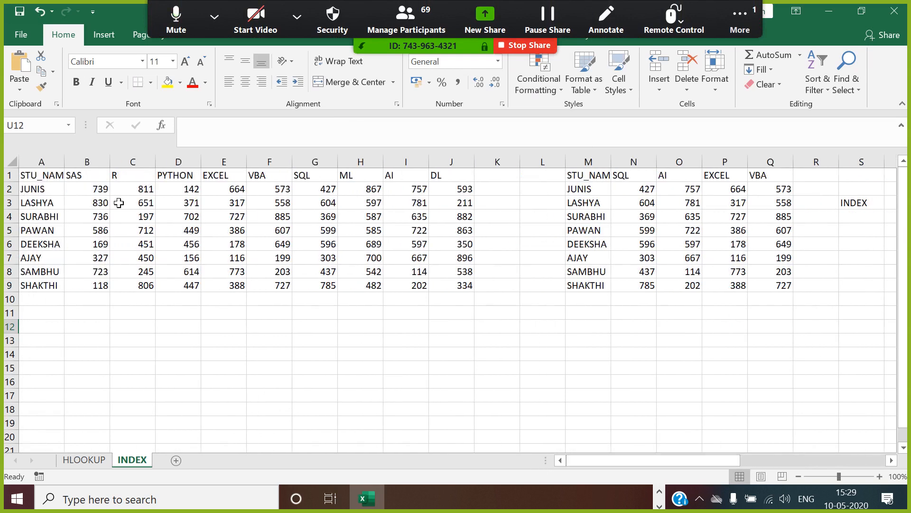
{"action": "left_click_drag", "start_coordinate": [45, 179], "coordinate": [767, 286]}
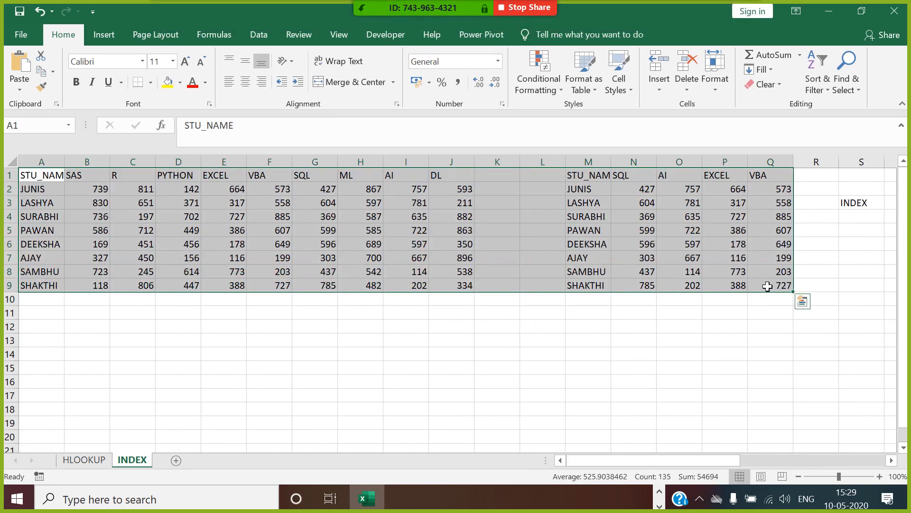
{"action": "key", "text": "ctrl+c"}
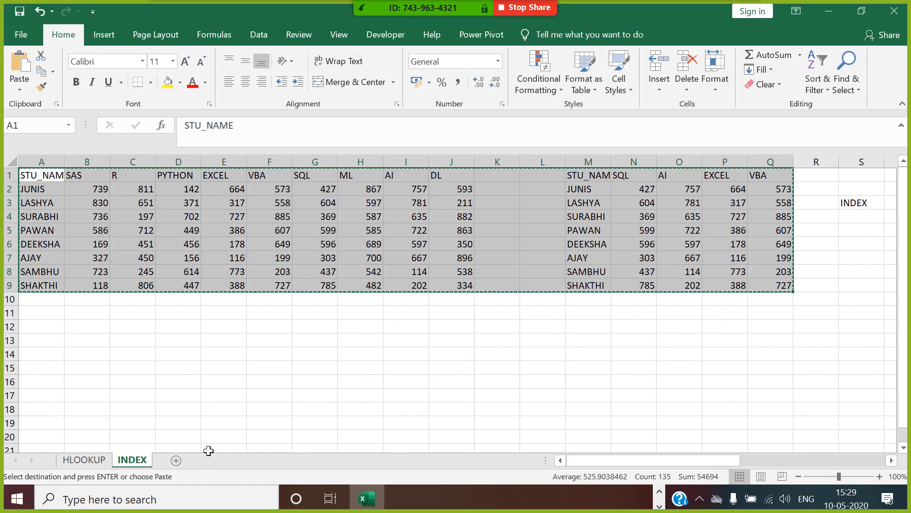
{"action": "left_click", "coordinate": [176, 459]}
{"action": "key", "text": "ctrl+v"}
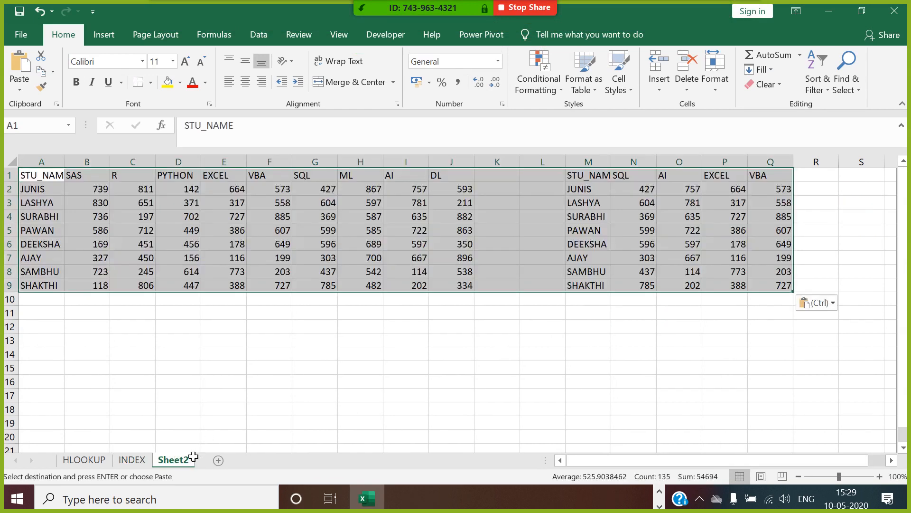
Rename the new worksheet to OFFSET and clear the copied lookup results in N2:Q9
{"action": "right_click", "coordinate": [178, 461]}
{"action": "left_click", "coordinate": [212, 329]}
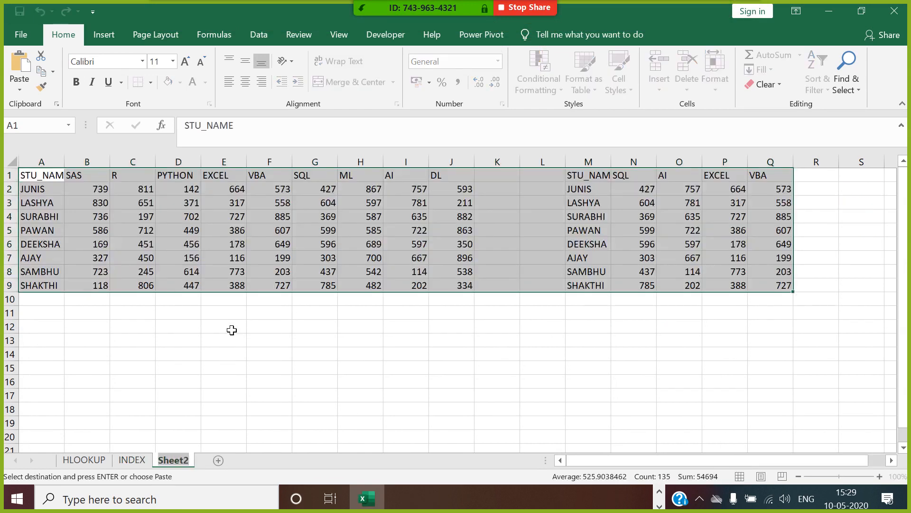
{"action": "type", "text": "OFFSET"}
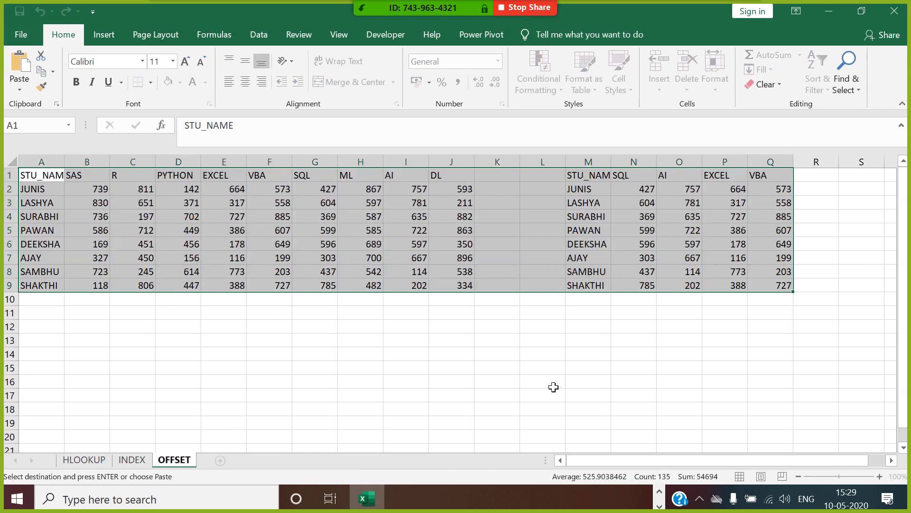
{"action": "left_click", "coordinate": [551, 383]}
{"action": "left_click_drag", "start_coordinate": [638, 190], "coordinate": [785, 287]}
{"action": "key", "text": "Delete"}
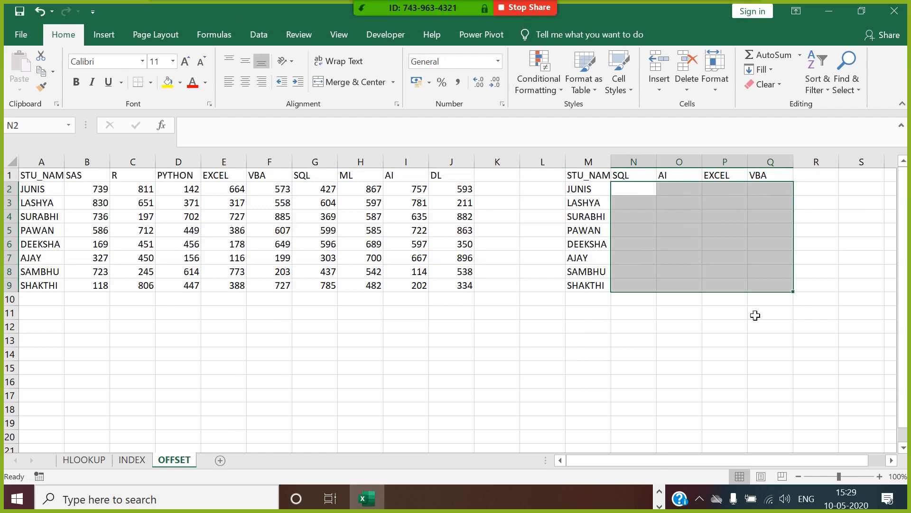
Begin an OFFSET formula in N2 with cell A1 as its reference argument
{"action": "left_click", "coordinate": [639, 190]}
{"action": "type", "text": "=OFFSET"}
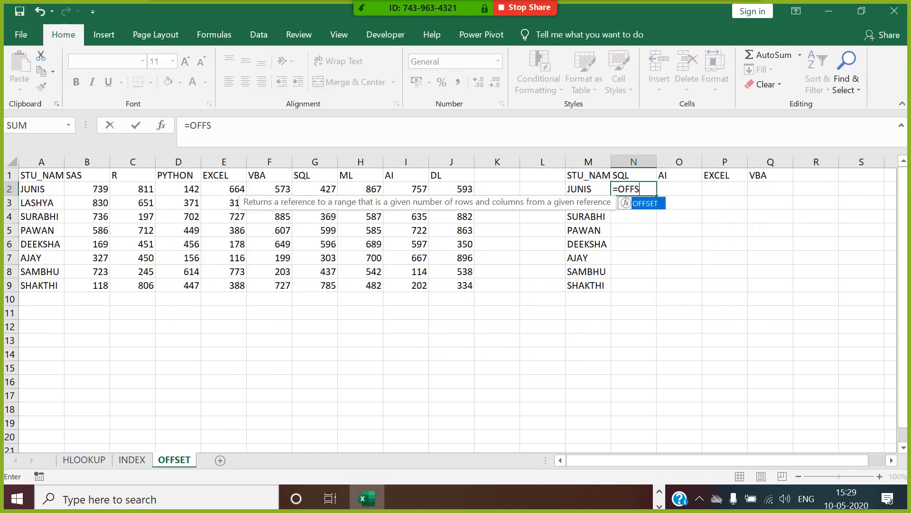
{"action": "double_click", "coordinate": [639, 204]}
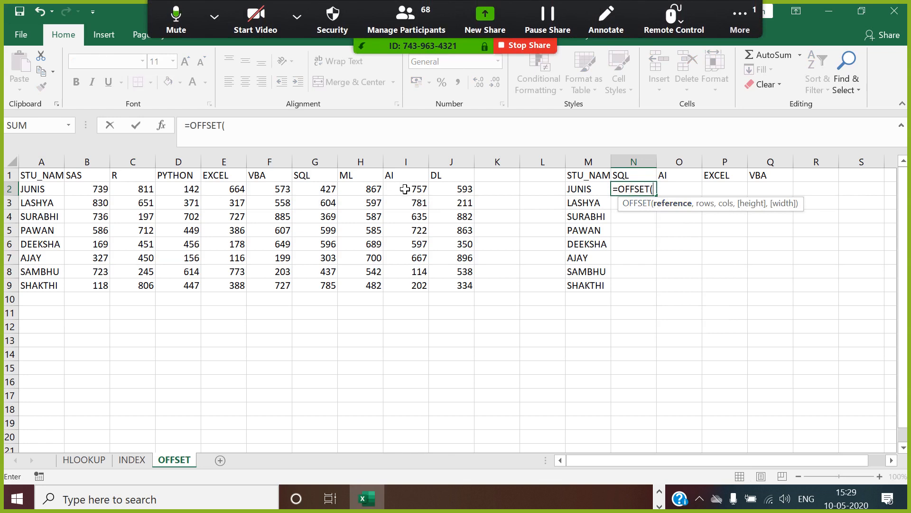
{"action": "left_click", "coordinate": [48, 178]}
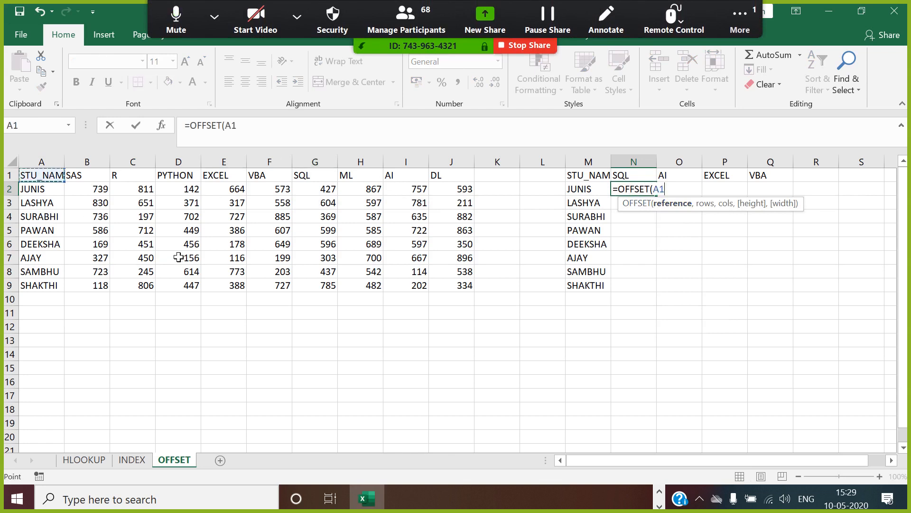
{"action": "type", "text": ","}
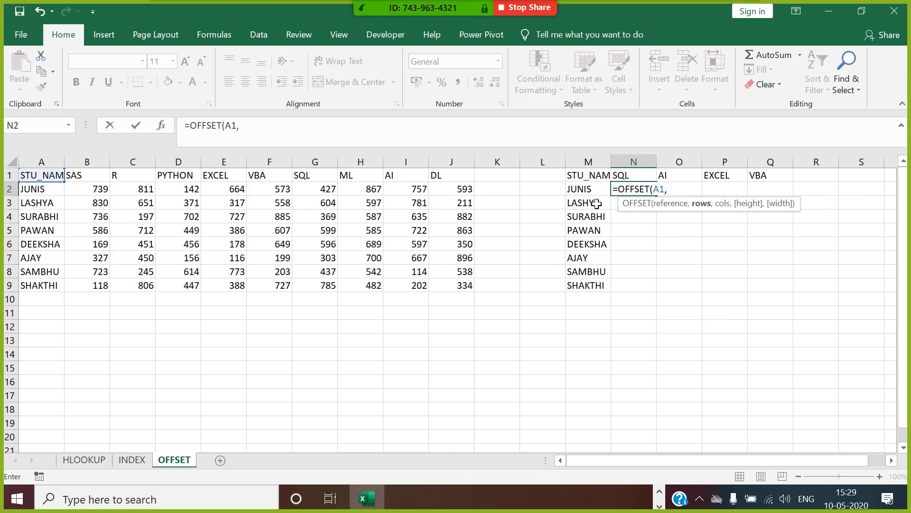
Add MATCH(M2,A2:A9,0) as the rows argument of the OFFSET formula in N2
{"action": "type", "text": "MATCH"}
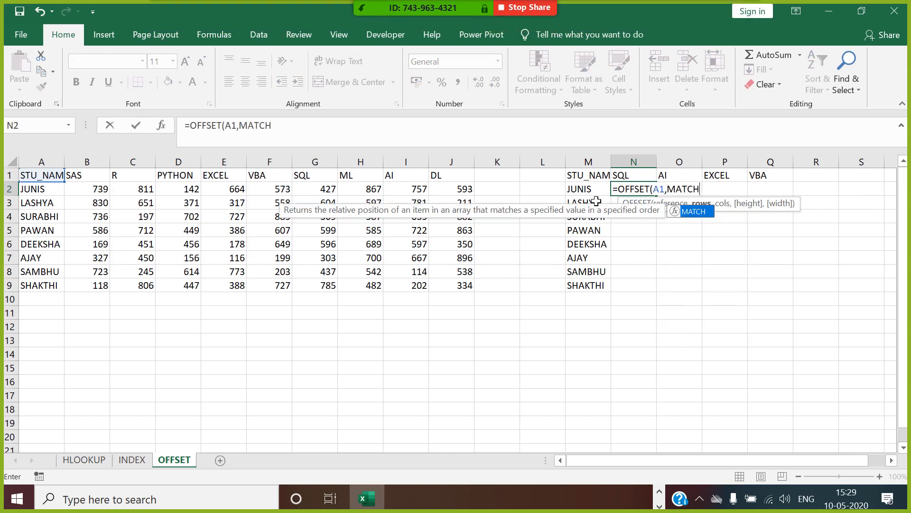
{"action": "type", "text": "("}
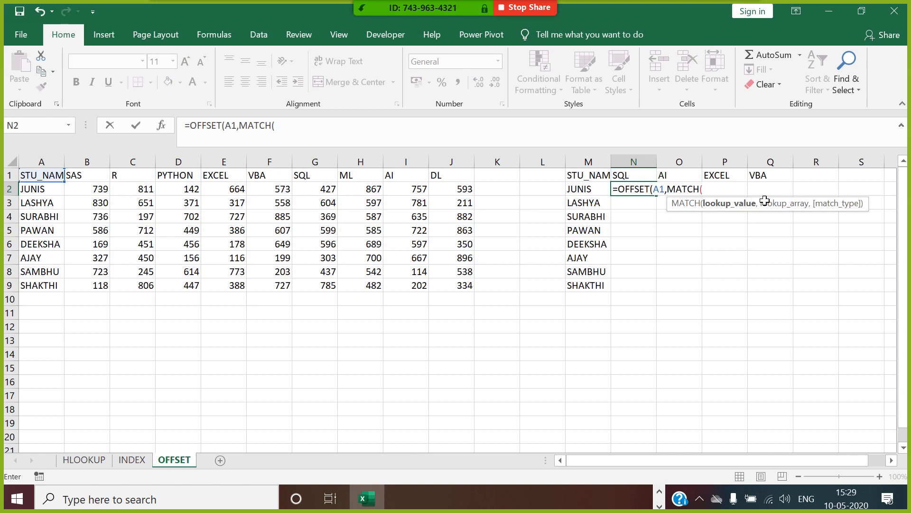
{"action": "left_click", "coordinate": [593, 191]}
{"action": "type", "text": ","}
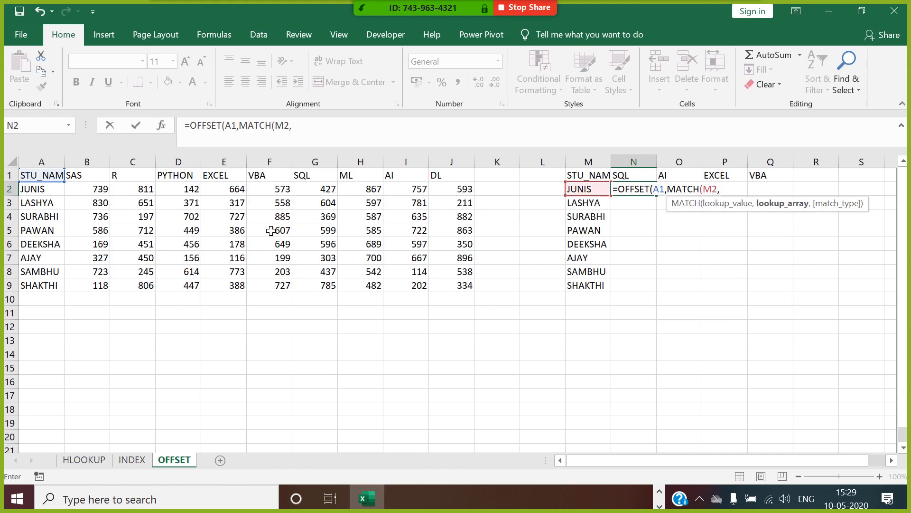
{"action": "left_click", "coordinate": [48, 194]}
{"action": "left_click_drag", "start_coordinate": [48, 197], "coordinate": [44, 287]}
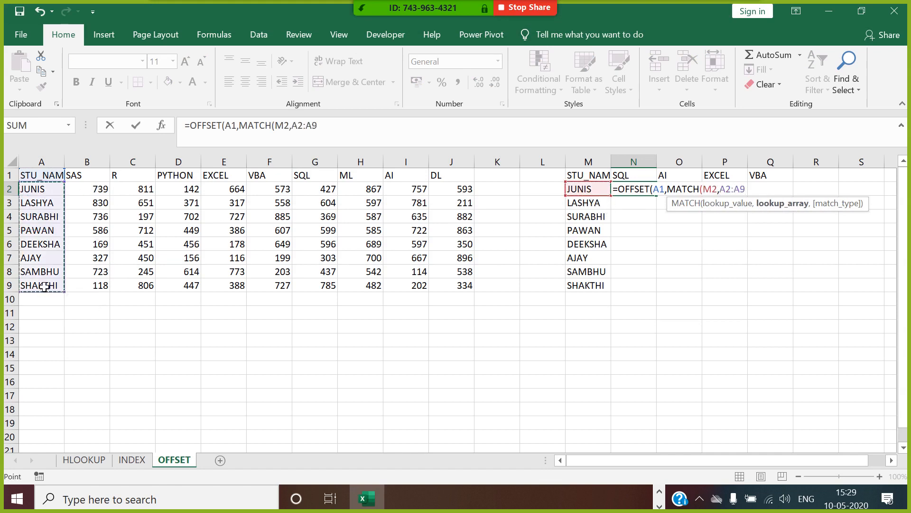
{"action": "type", "text": ","}
{"action": "type", "text": "0),MA"}
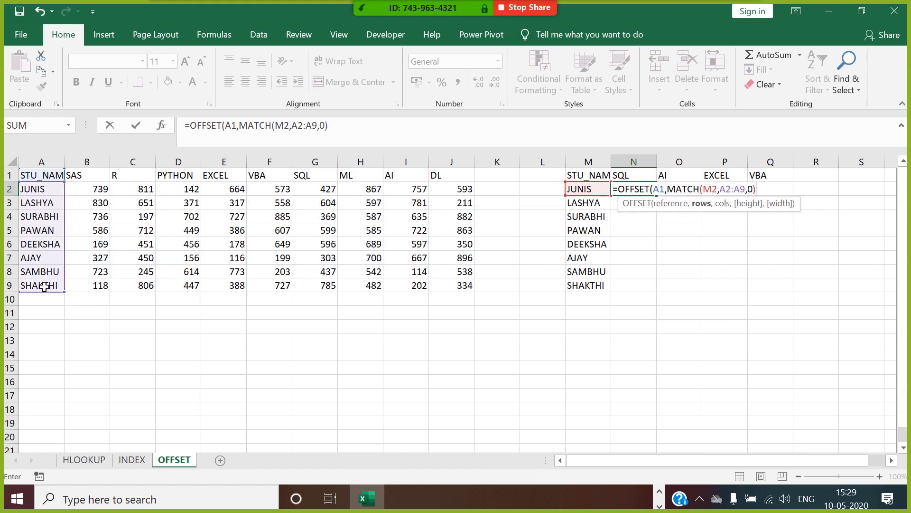
Add MATCH(N1,B1:J1,0) as the cols argument and enter the completed OFFSET formula in N2
{"action": "type", "text": "TCH("}
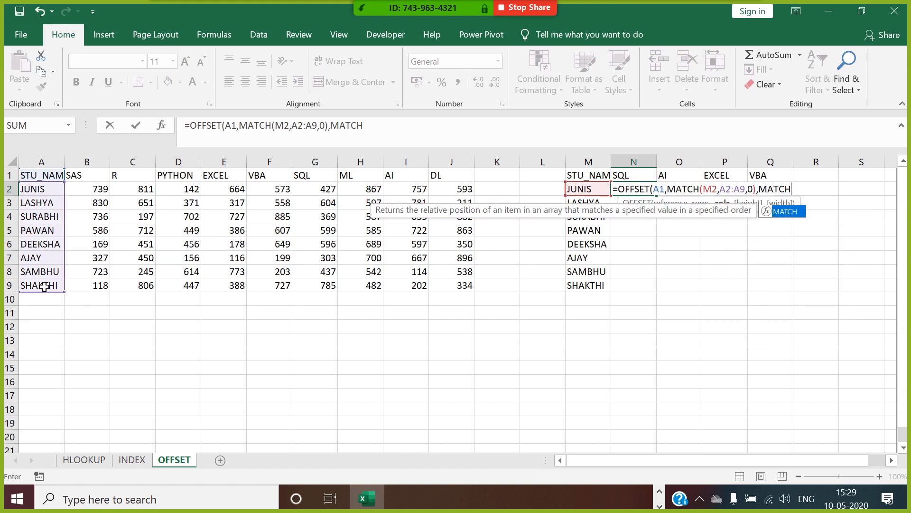
{"action": "left_click", "coordinate": [643, 178]}
{"action": "type", "text": ","}
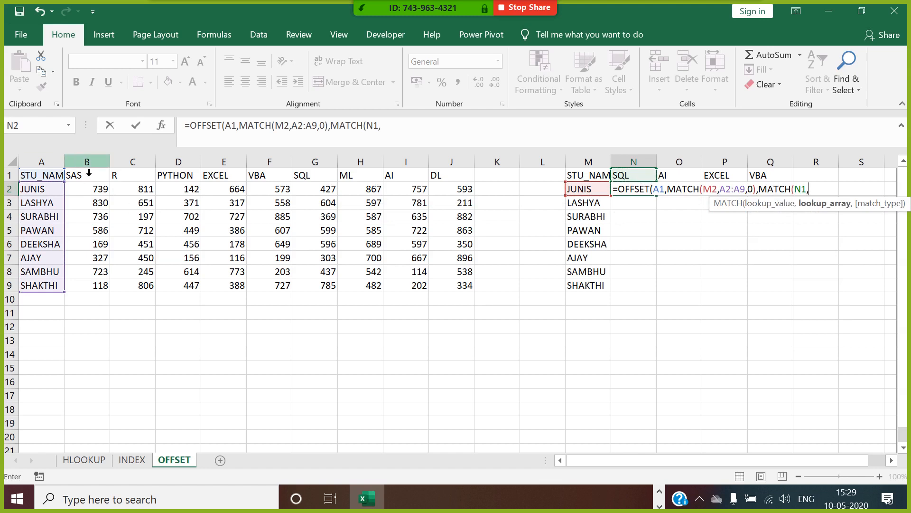
{"action": "left_click_drag", "start_coordinate": [88, 176], "coordinate": [441, 173]}
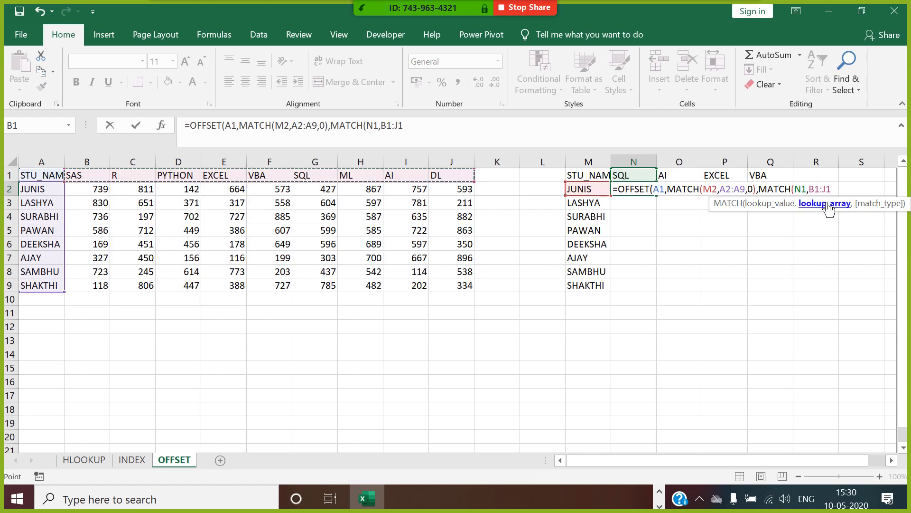
{"action": "type", "text": ",0)"}
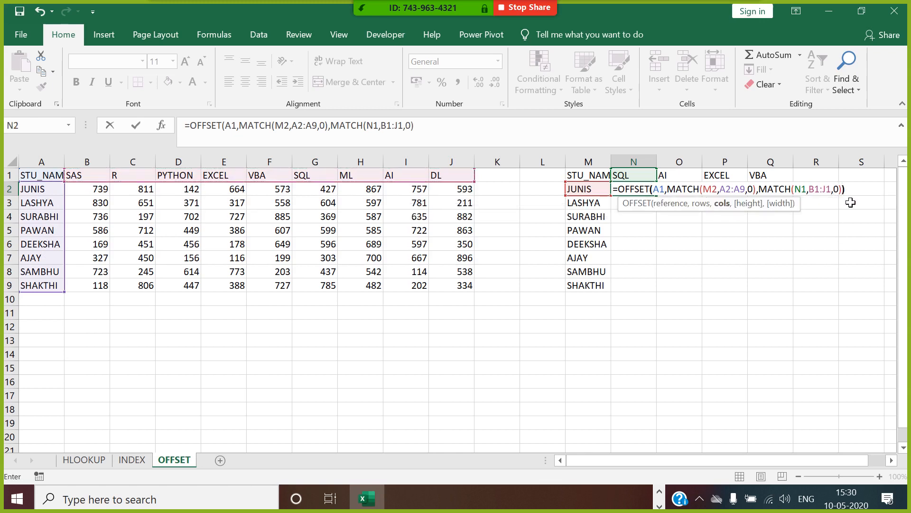
{"action": "key", "text": "Return"}
Make the OFFSET reference in the N2 formula absolute as $A$1
{"action": "left_click", "coordinate": [648, 192]}
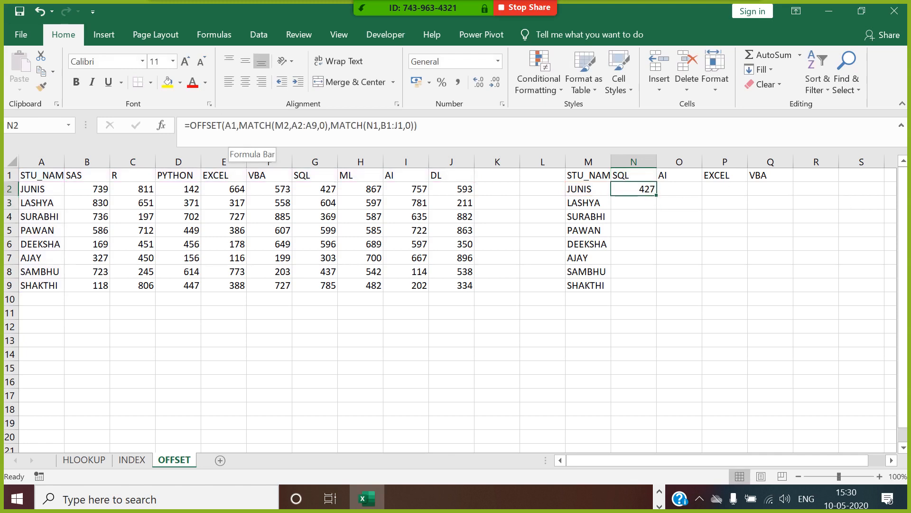
{"action": "left_click", "coordinate": [225, 125]}
{"action": "type", "text": "$"}
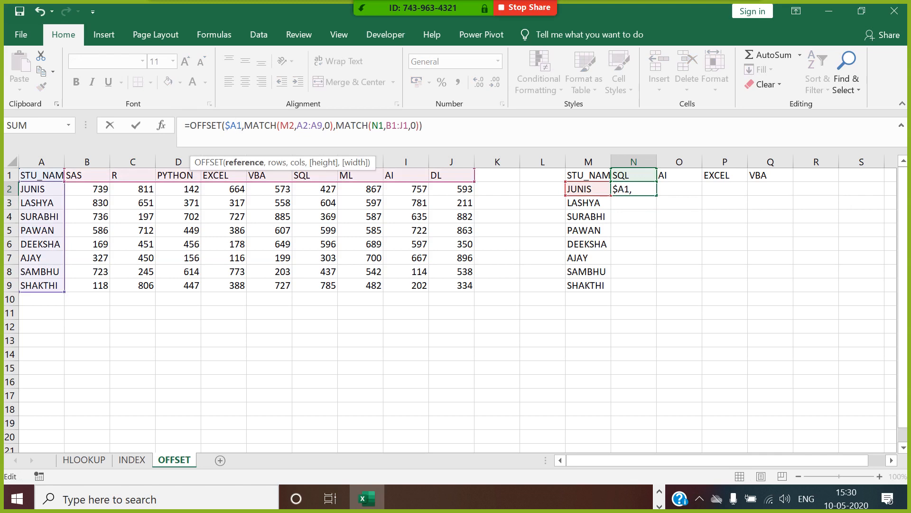
{"action": "key", "text": "Right"}
{"action": "type", "text": "$"}
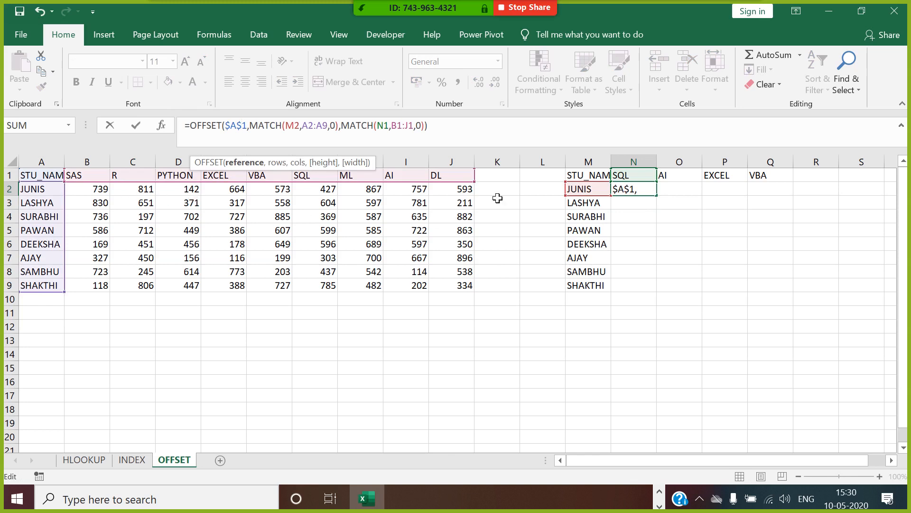
Lock the column of the first MATCH lookup value in the N2 formula as $M2
{"action": "key", "text": "Right"}
{"action": "key", "text": "Right"}
{"action": "key", "text": "Right"}
{"action": "key", "text": "Right"}
{"action": "key", "text": "Right"}
{"action": "key", "text": "Right"}
{"action": "key", "text": "Right"}
{"action": "key", "text": "Right"}
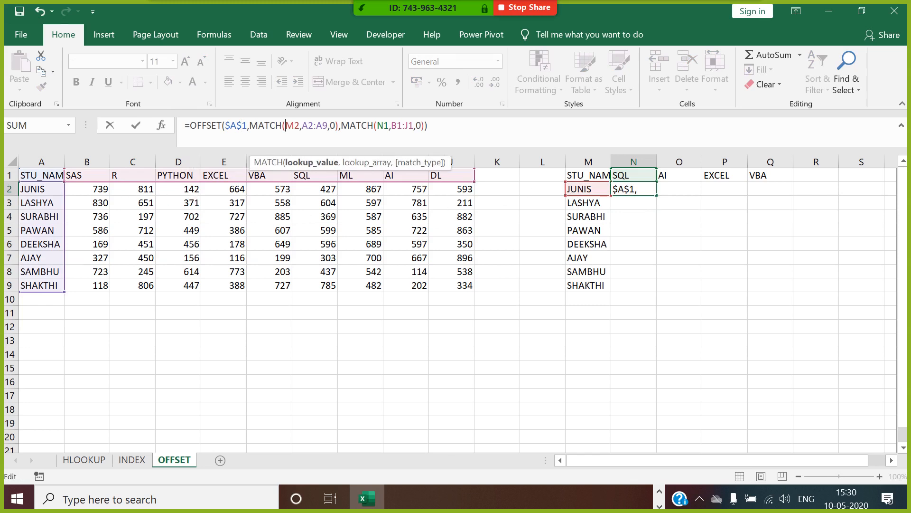
{"action": "type", "text": "$"}
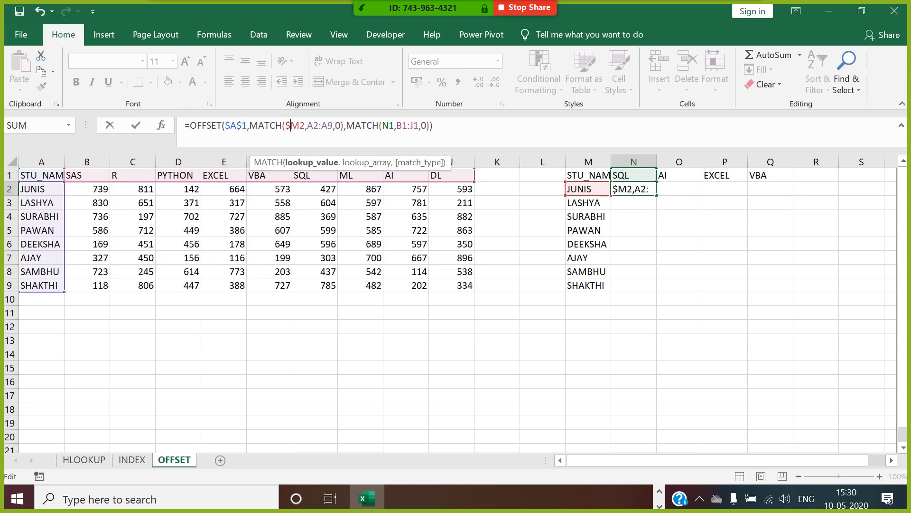
Make the first MATCH lookup array in the N2 formula absolute as $A$2:$A$9
{"action": "key", "text": "Right"}
{"action": "key", "text": "Right"}
{"action": "key", "text": "Right"}
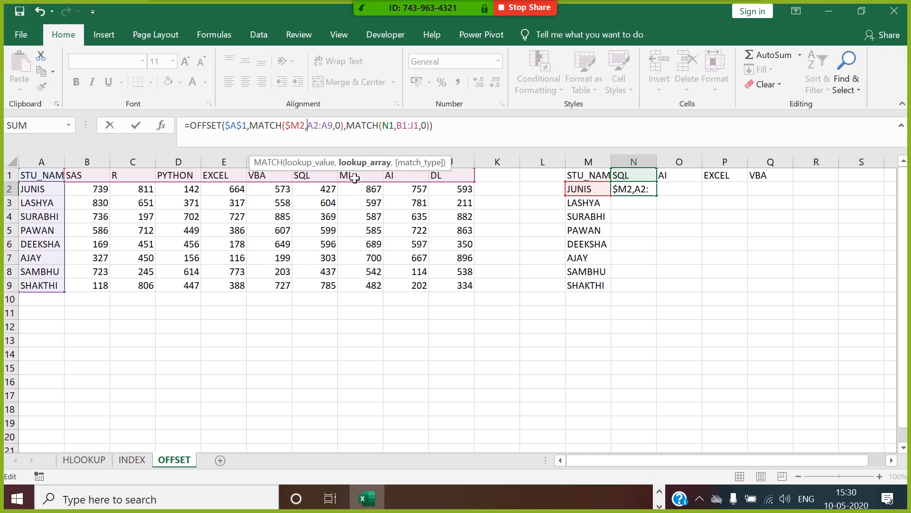
{"action": "type", "text": "$A"}
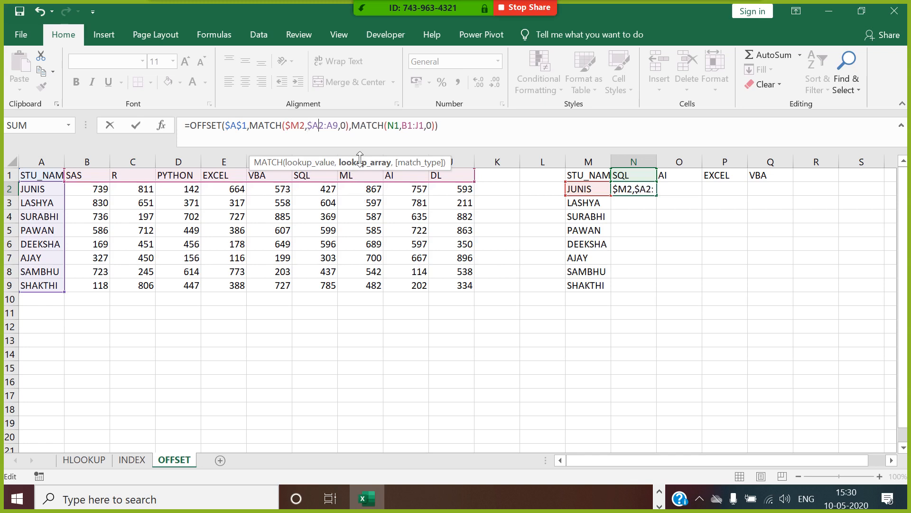
{"action": "type", "text": "$2:"}
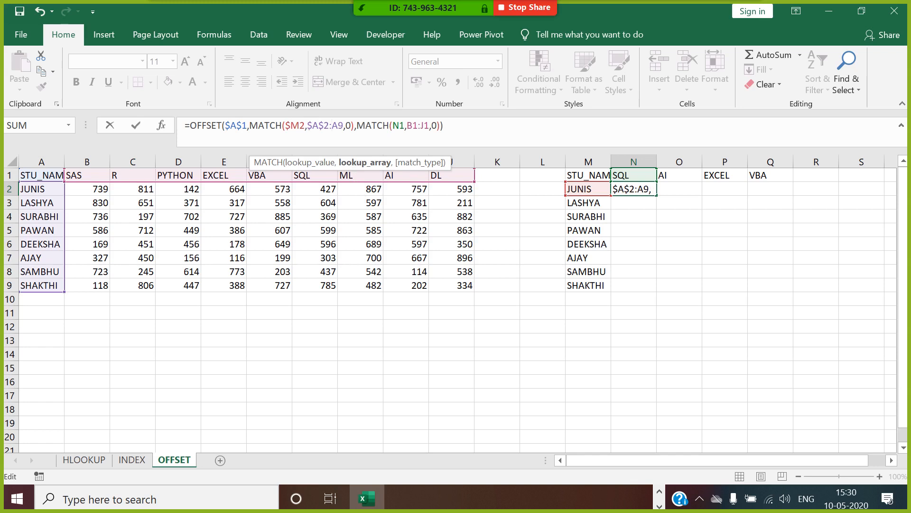
{"action": "type", "text": "$A"}
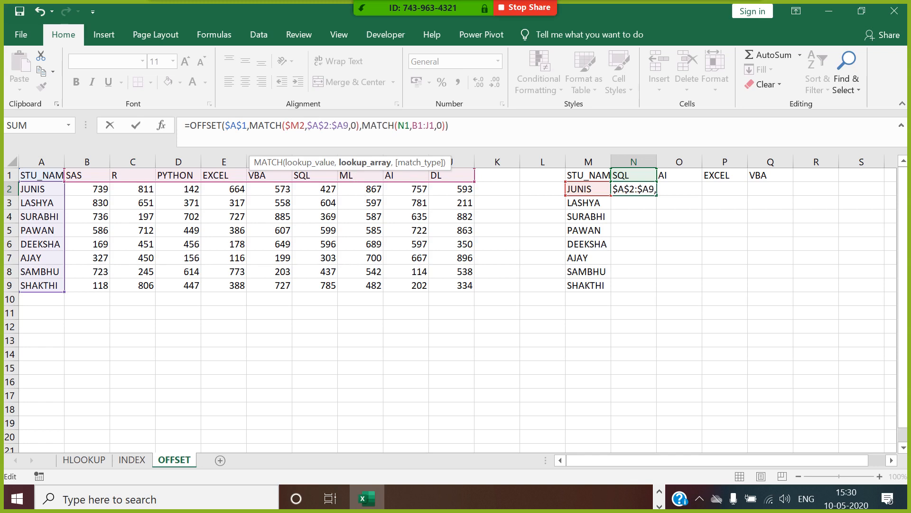
{"action": "type", "text": "$"}
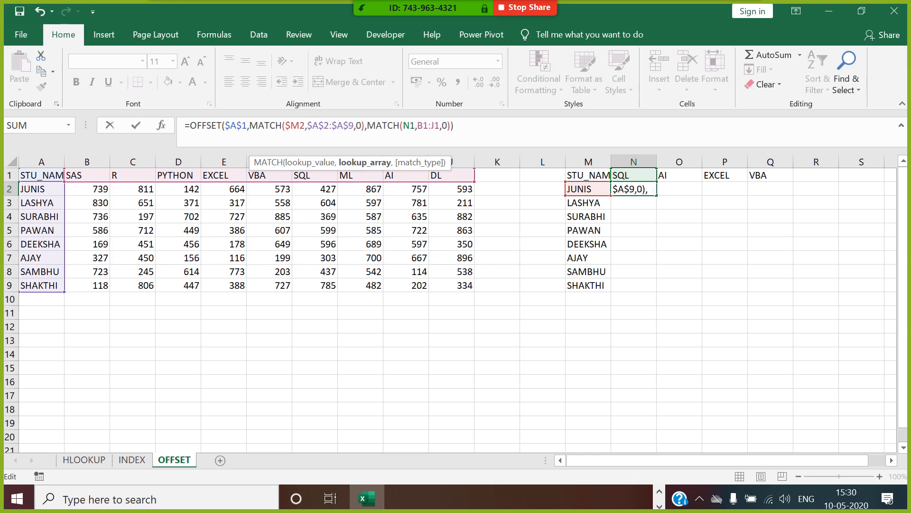
Lock the row of the second MATCH lookup value in the N2 formula as N$1
{"action": "key", "text": "Right"}
{"action": "key", "text": "Right"}
{"action": "key", "text": "Right"}
{"action": "key", "text": "Right"}
{"action": "key", "text": "Right"}
{"action": "key", "text": "Right"}
{"action": "key", "text": "Right"}
{"action": "key", "text": "Right"}
{"action": "key", "text": "Right"}
{"action": "key", "text": "Right"}
{"action": "key", "text": "Right"}
{"action": "key", "text": "Right"}
{"action": "type", "text": "$"}
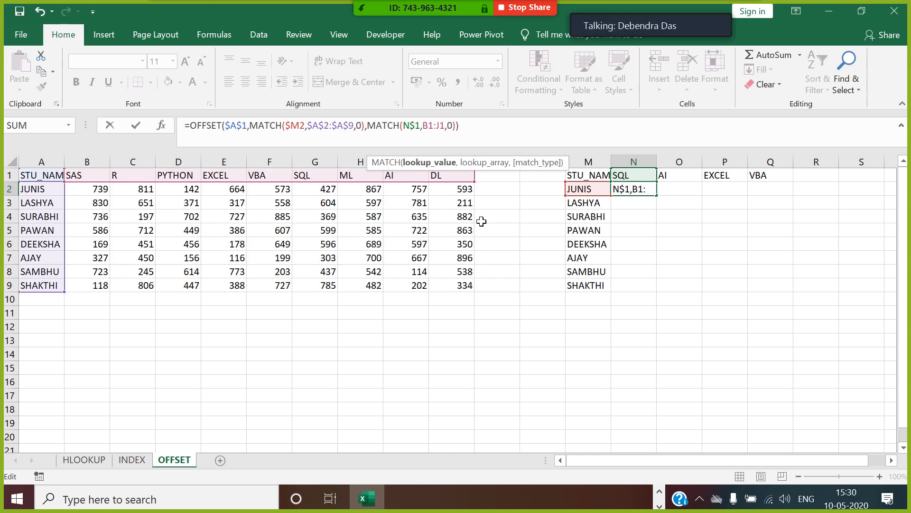
Make the second MATCH lookup array in the N2 formula absolute as $B$1:$J$1
{"action": "key", "text": "Right"}
{"action": "key", "text": "Right"}
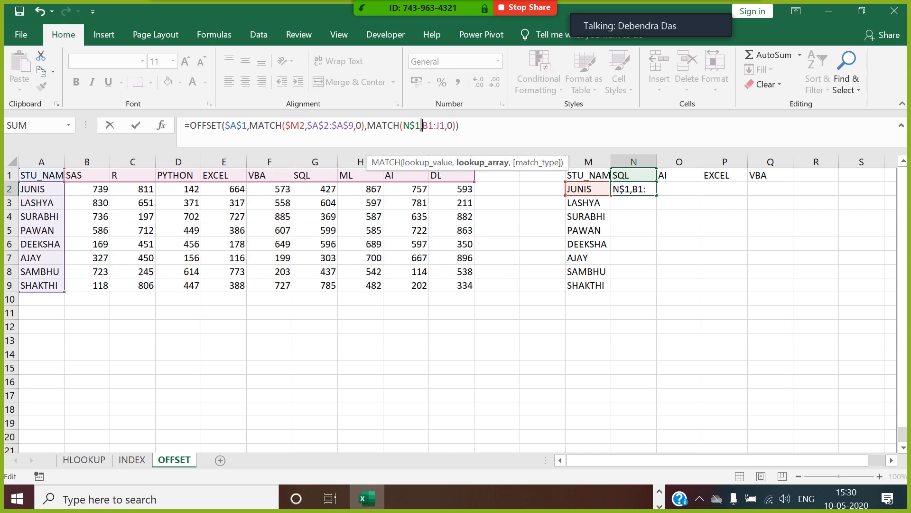
{"action": "type", "text": "$A"}
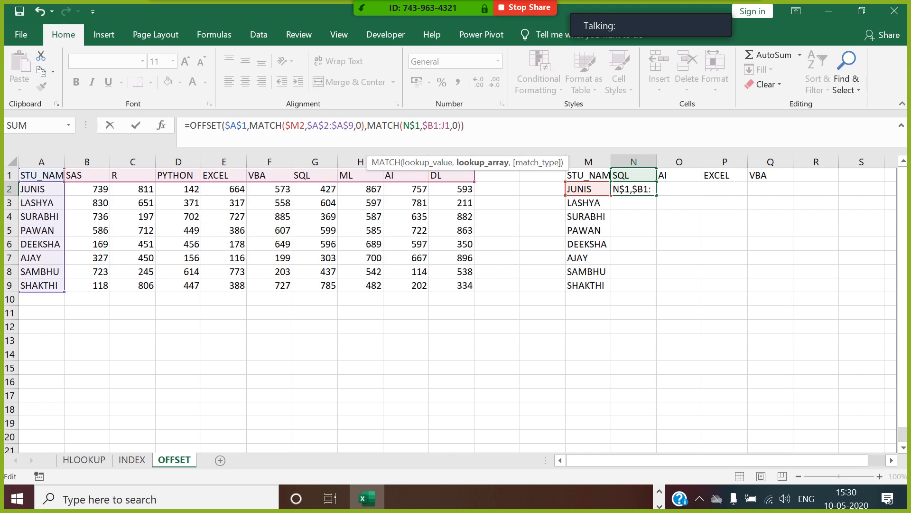
{"action": "type", "text": "$"}
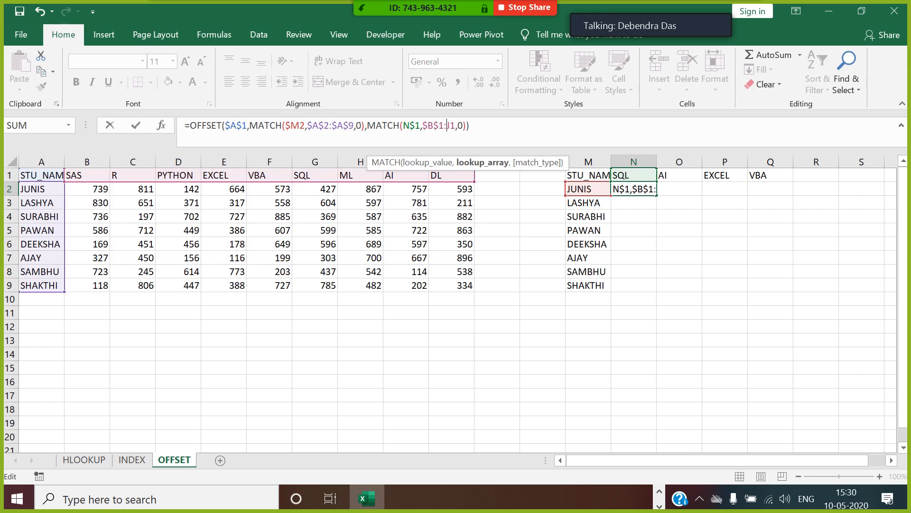
{"action": "key", "text": "Right"}
{"action": "key", "text": "Right"}
{"action": "type", "text": "$"}
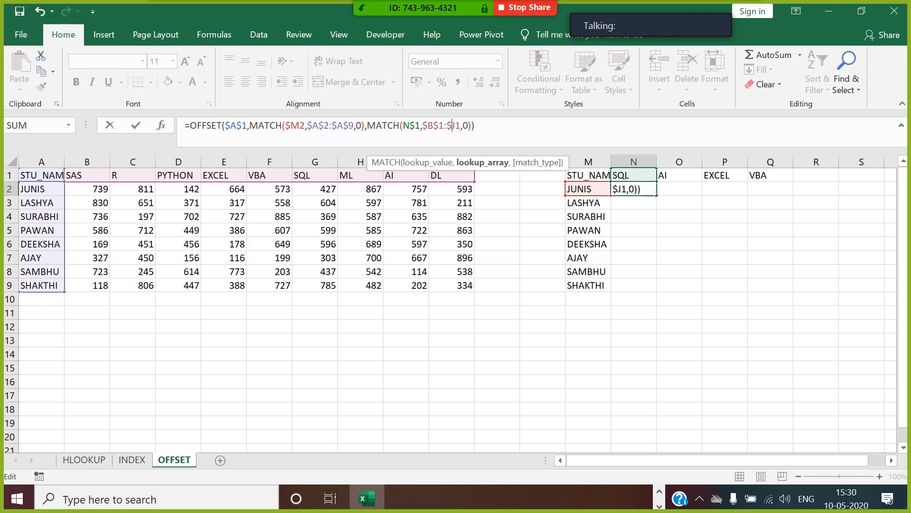
{"action": "key", "text": "Right"}
{"action": "type", "text": "$"}
{"action": "key", "text": "Return"}
Fill the N2 OFFSET formula across to column Q and down to row 9, covering N2:Q9
{"action": "left_click", "coordinate": [656, 190]}
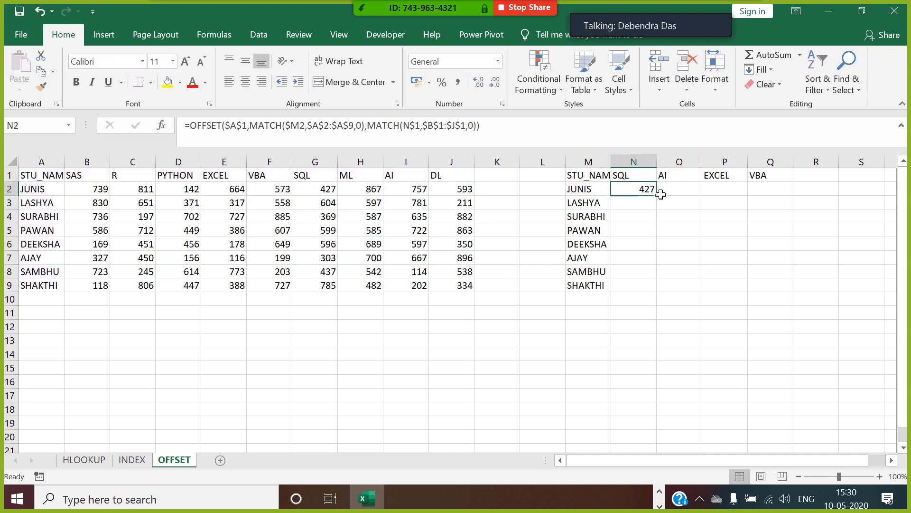
{"action": "left_click", "coordinate": [664, 202]}
{"action": "left_click", "coordinate": [654, 192]}
{"action": "left_click_drag", "start_coordinate": [657, 195], "coordinate": [717, 202]}
{"action": "left_click_drag", "start_coordinate": [791, 201], "coordinate": [797, 291]}
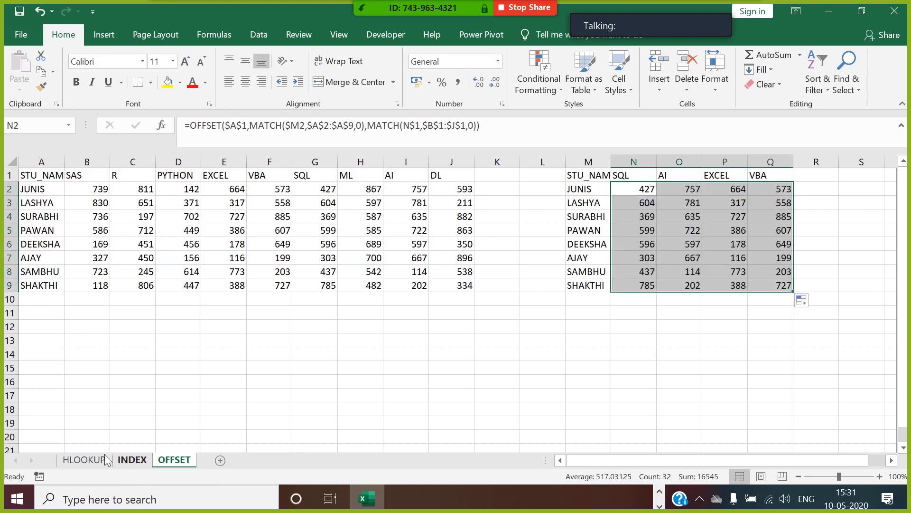
Check the copied formula in N4 and compare the lookup tables on the HLOOKUP, INDEX and OFFSET sheets
{"action": "left_click", "coordinate": [647, 219]}
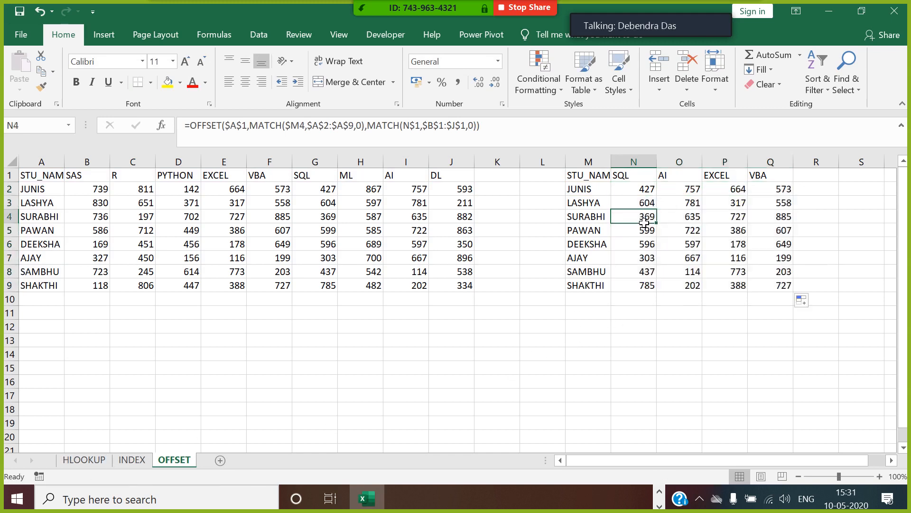
{"action": "left_click", "coordinate": [85, 459]}
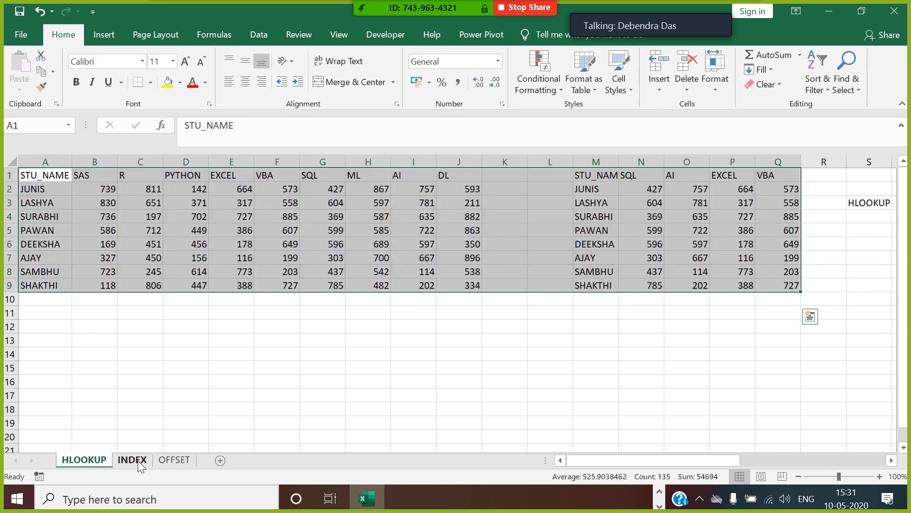
{"action": "left_click", "coordinate": [133, 459]}
{"action": "left_click", "coordinate": [169, 460]}
{"action": "left_click", "coordinate": [289, 217]}
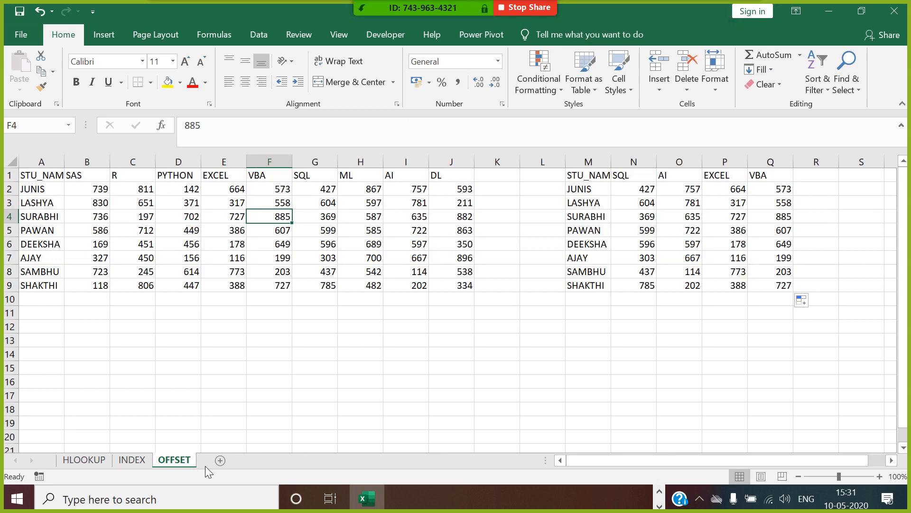
Add a new worksheet after OFFSET and rename it Q AND A
{"action": "left_click", "coordinate": [218, 462]}
{"action": "right_click", "coordinate": [218, 459]}
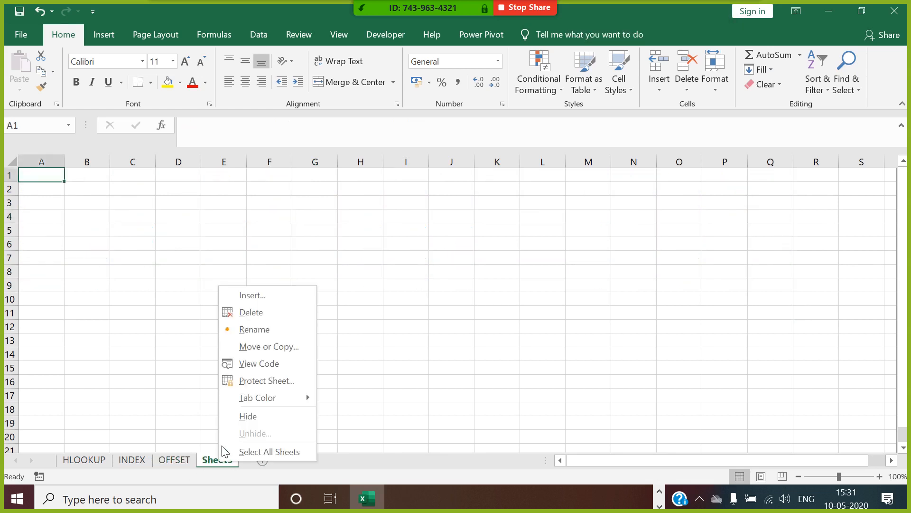
{"action": "left_click", "coordinate": [255, 327]}
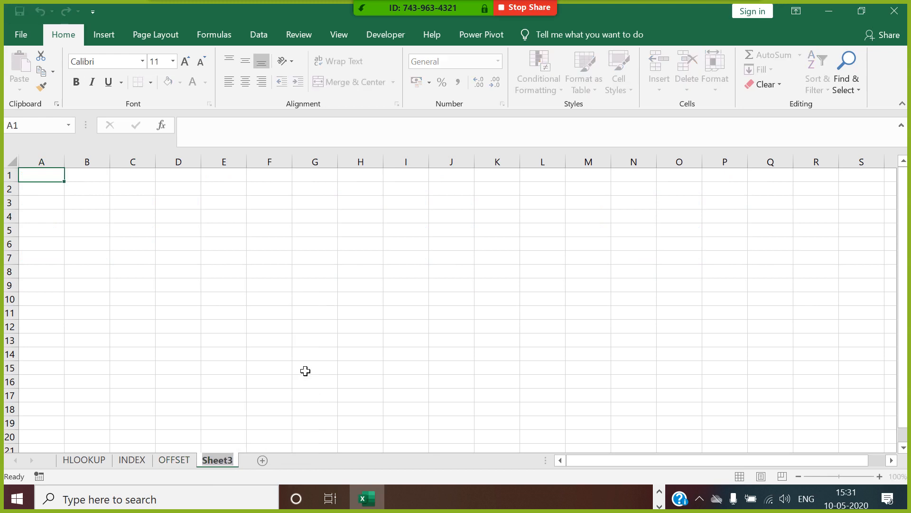
{"action": "type", "text": "Q AND A"}
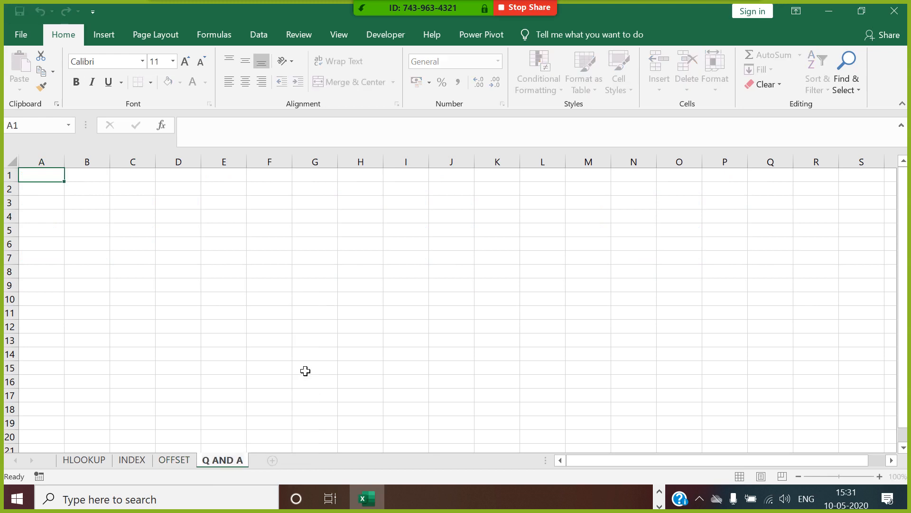
Enter the question "IF LOOKUP FUNCTION VLOOKUP IS NOT THERE, WHAT WOULD BE YOUR APPROACH TO GET LOOKUP VALUE" in cell E5
{"action": "left_click", "coordinate": [244, 232]}
{"action": "type", "text": "I"}
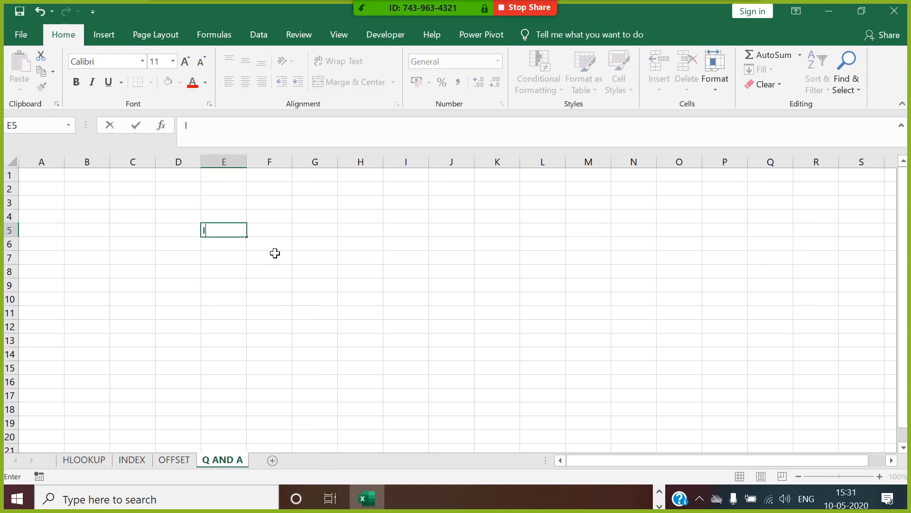
{"action": "type", "text": "F LOOKUP "}
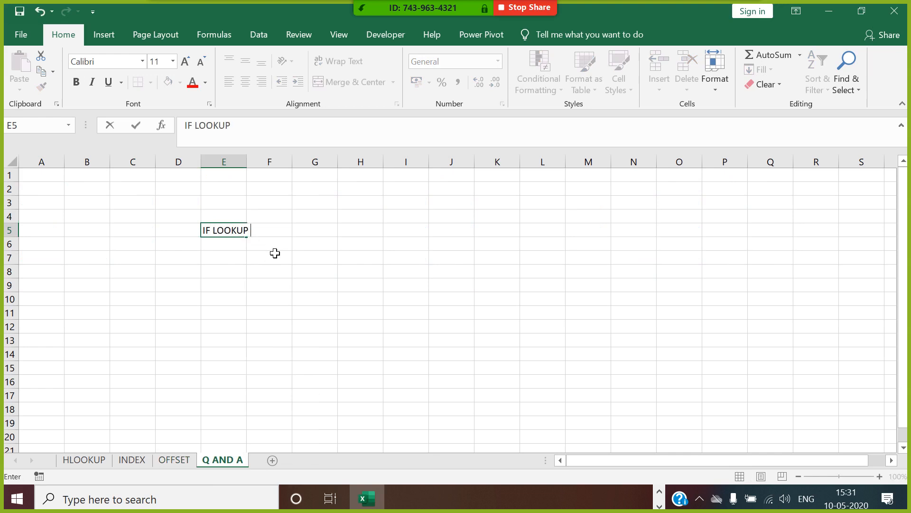
{"action": "type", "text": "FUNCTION VL"}
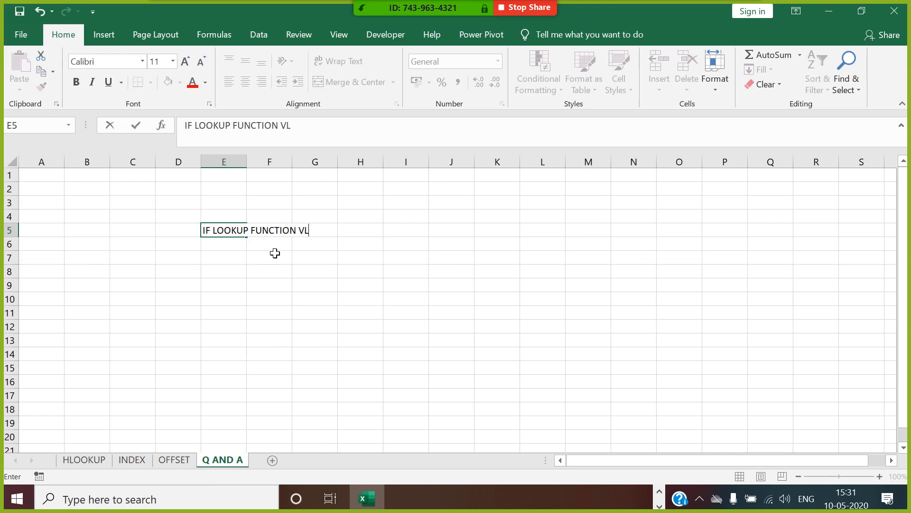
{"action": "type", "text": "OOKUP US"}
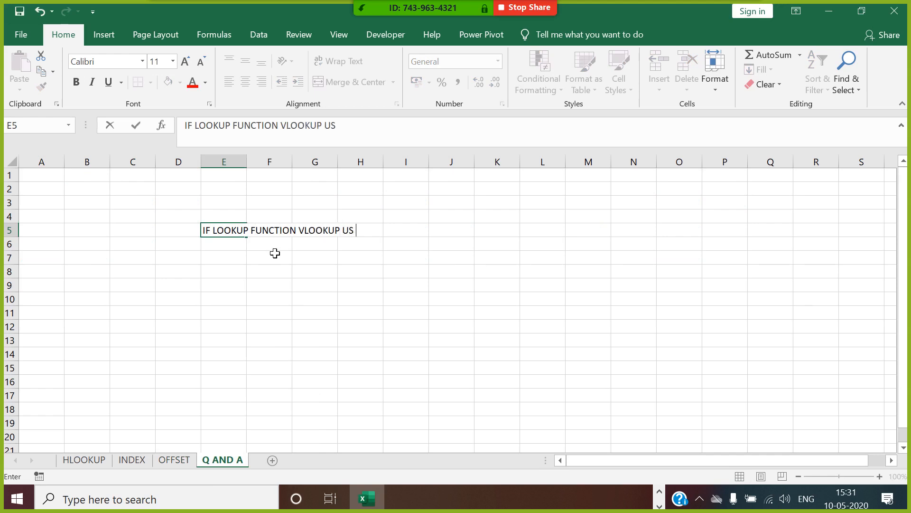
{"action": "key", "text": "BackSpace"}
{"action": "key", "text": "BackSpace"}
{"action": "key", "text": "BackSpace"}
{"action": "type", "text": "IS NOT THERE, "}
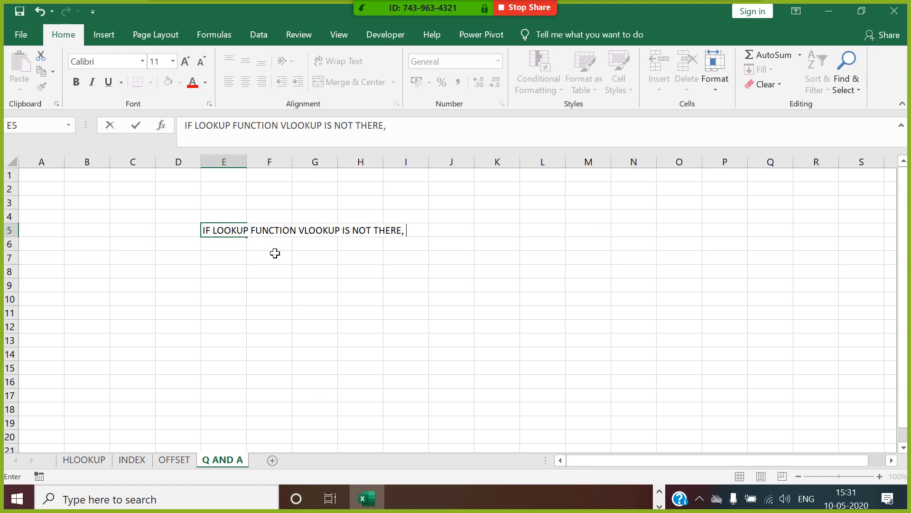
{"action": "type", "text": "WHAT WOULD "}
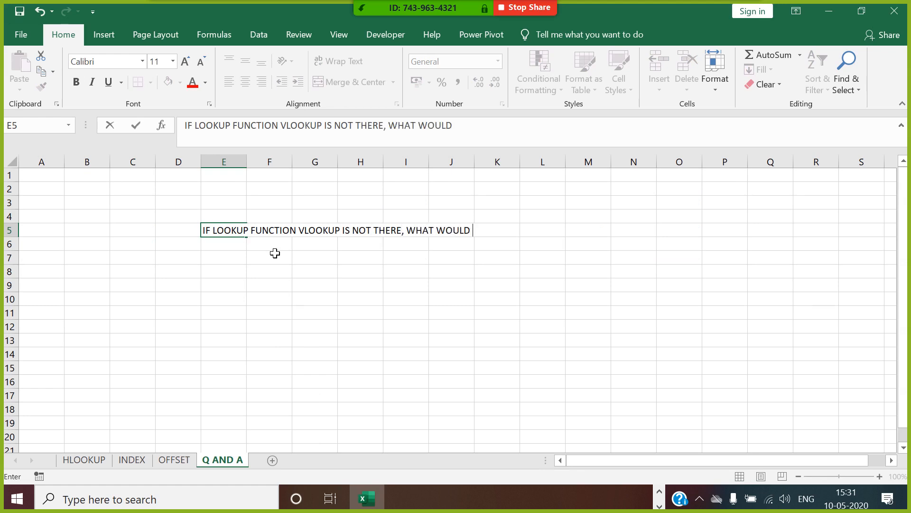
{"action": "type", "text": "BE YOUR AP"}
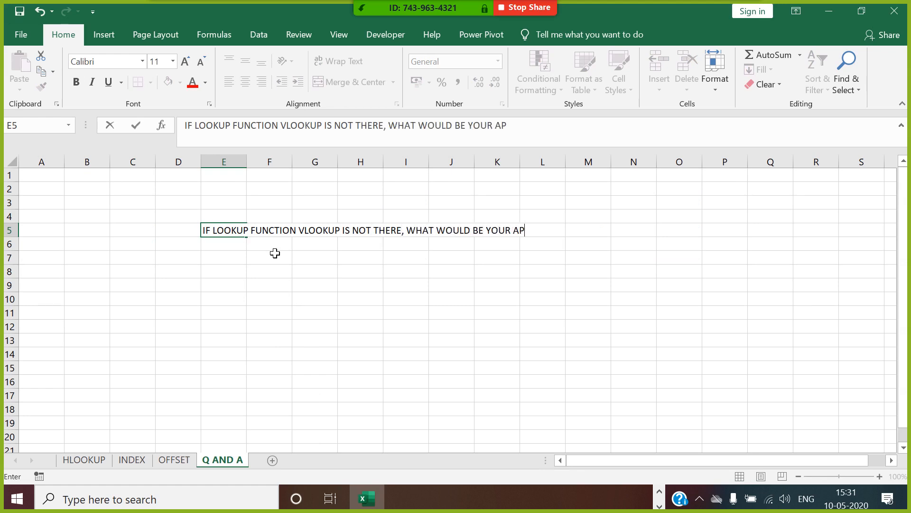
{"action": "type", "text": "PROACH TO "}
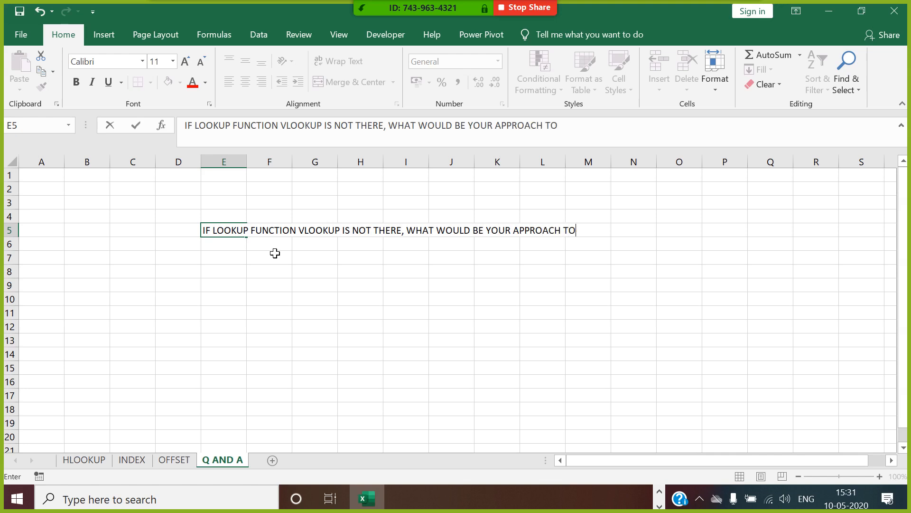
{"action": "type", "text": "GET LOOKU"}
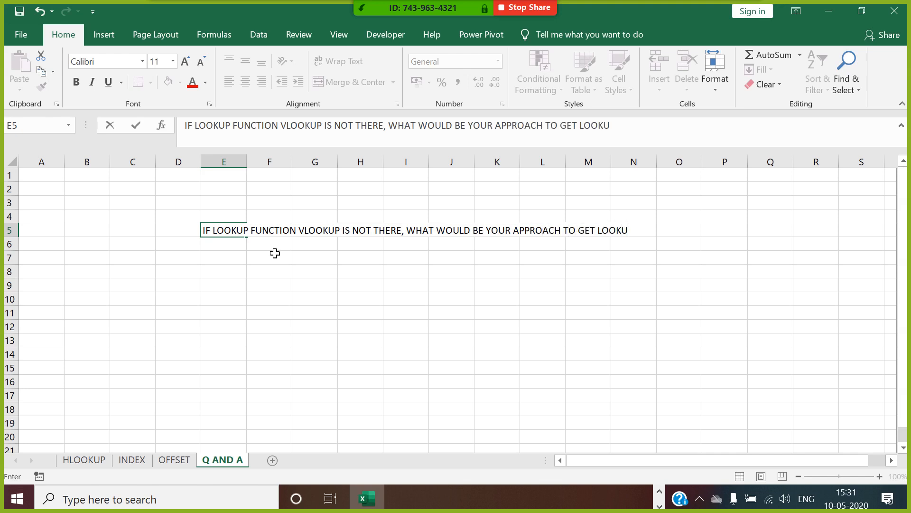
{"action": "type", "text": "P VALUE"}
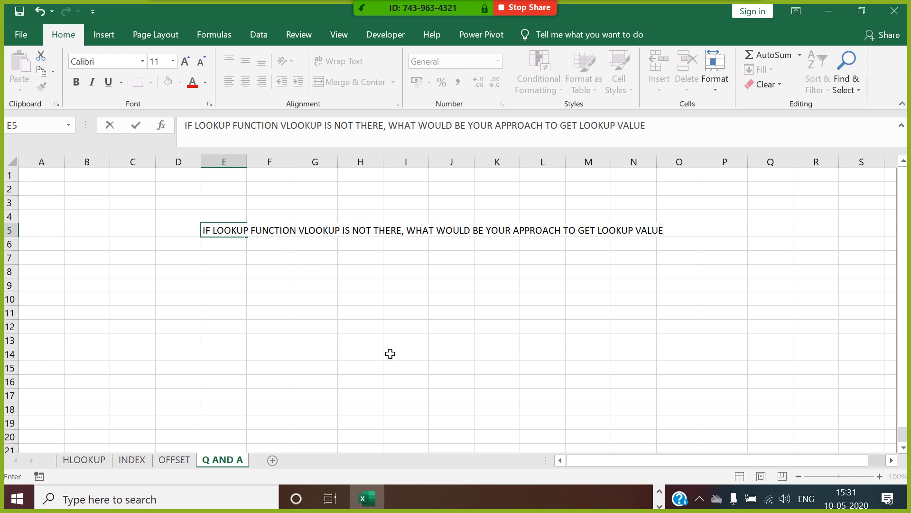
{"action": "left_click", "coordinate": [390, 354]}
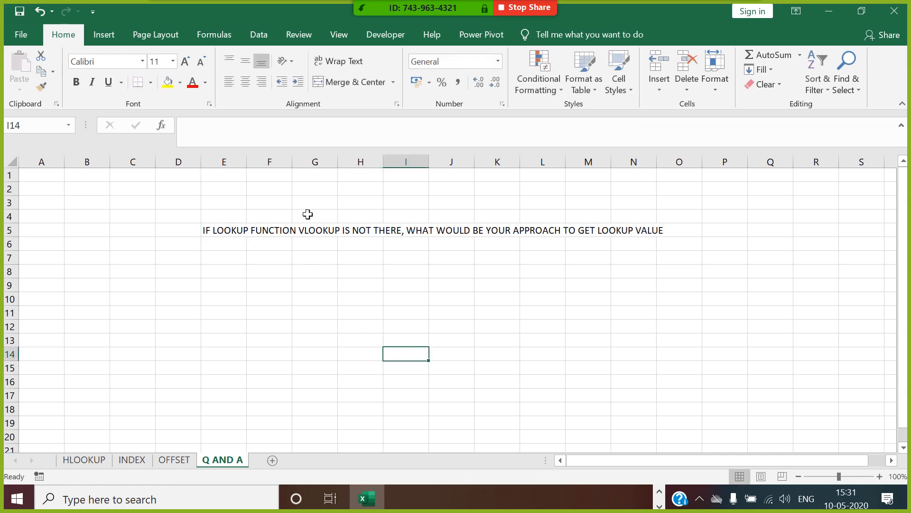
Autofit column E to the question text and label the question Q1 in cell D5
{"action": "double_click", "coordinate": [247, 162]}
{"action": "left_click", "coordinate": [198, 230]}
{"action": "type", "text": "Q1"}
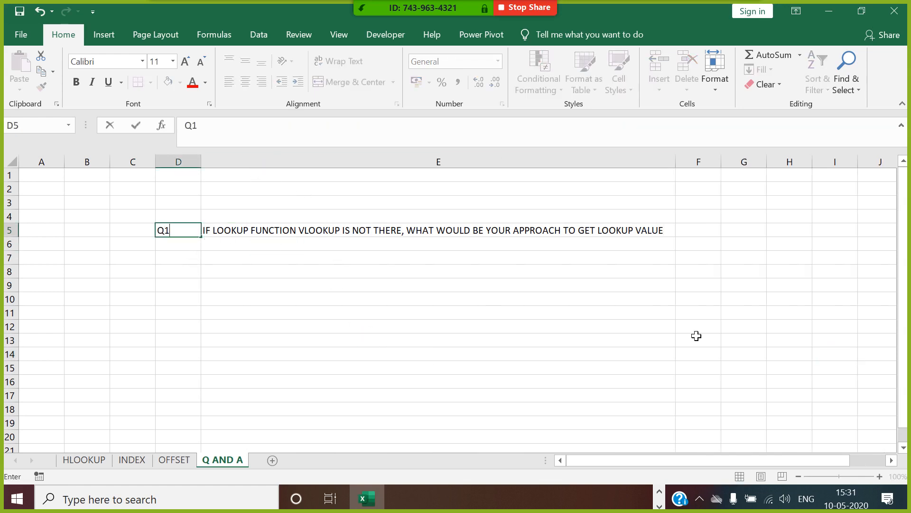
Enter the answer label ANS in cell F5 beside the first question
{"action": "left_click", "coordinate": [713, 231]}
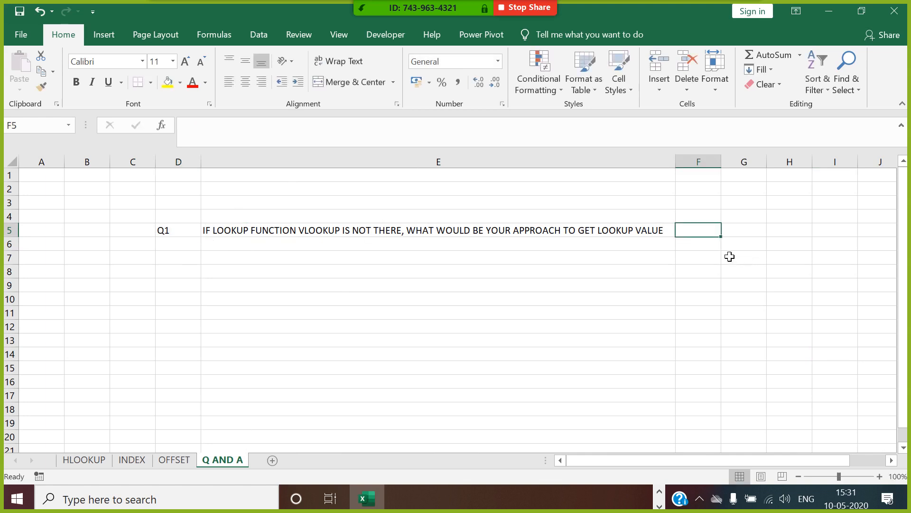
{"action": "type", "text": "AND"}
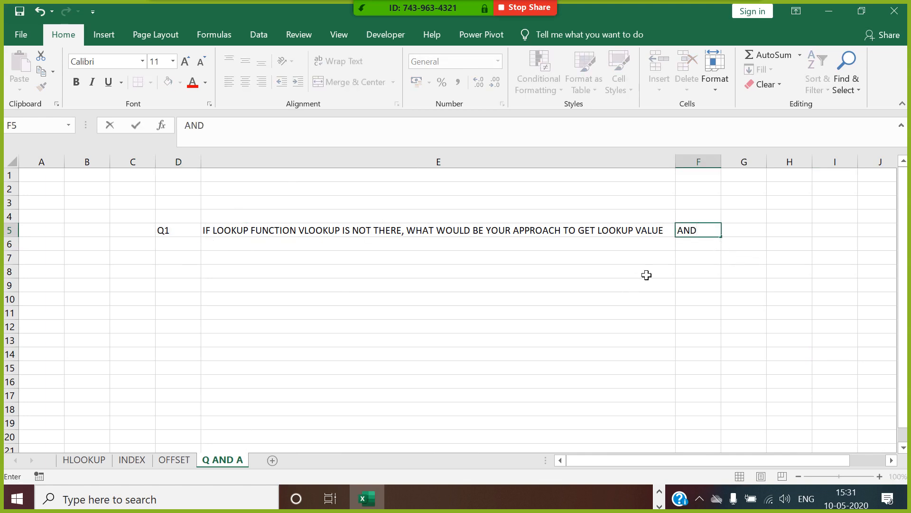
{"action": "key", "text": "BackSpace"}
{"action": "type", "text": "S"}
List the answers INDEX, OFFSET and HLOOKUP in cells G5 to G7 and select them
{"action": "left_click", "coordinate": [753, 232]}
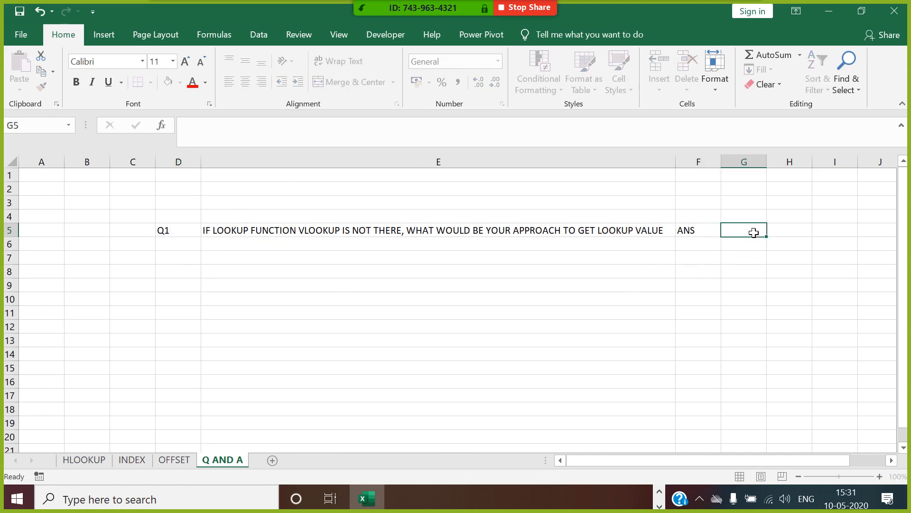
{"action": "type", "text": "INDEX"}
{"action": "left_click", "coordinate": [753, 246]}
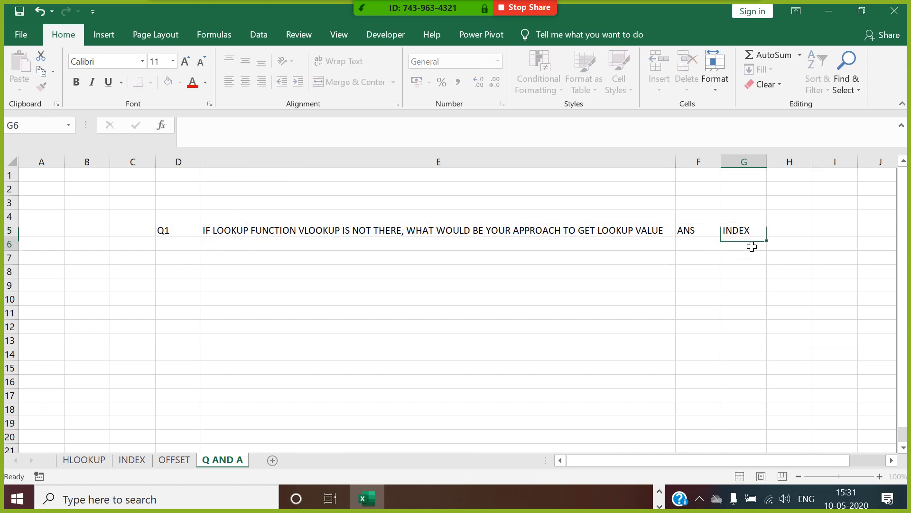
{"action": "type", "text": "P"}
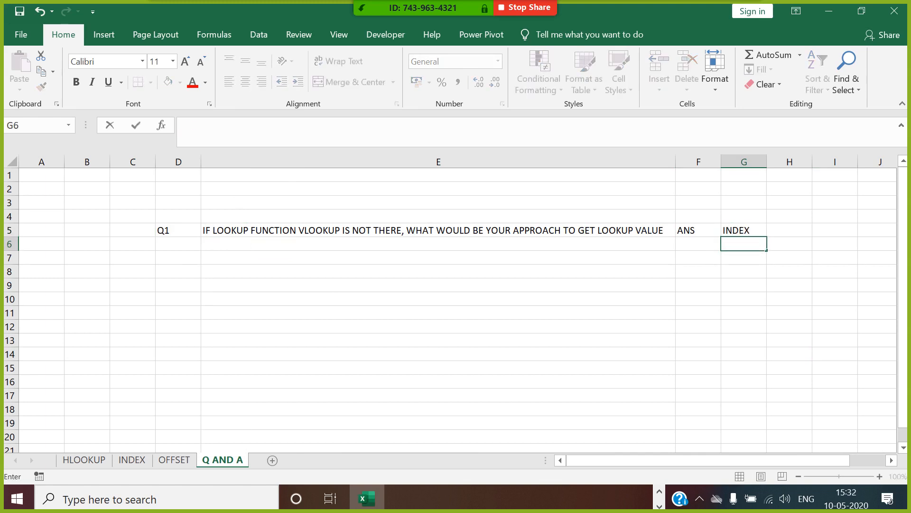
{"action": "type", "text": "OFFSET"}
{"action": "left_click", "coordinate": [750, 260]}
{"action": "type", "text": "HLOOK"}
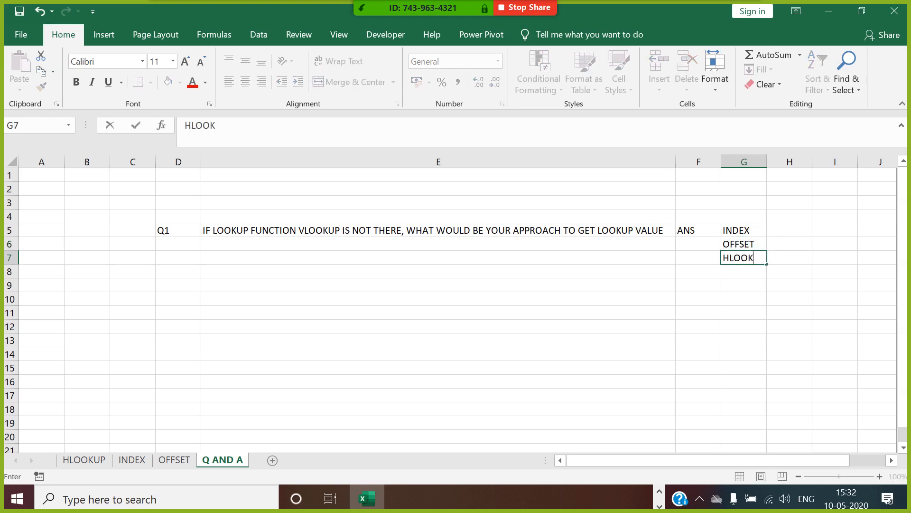
{"action": "type", "text": "UP"}
{"action": "left_click", "coordinate": [746, 298]}
{"action": "left_click_drag", "start_coordinate": [740, 230], "coordinate": [748, 259]}
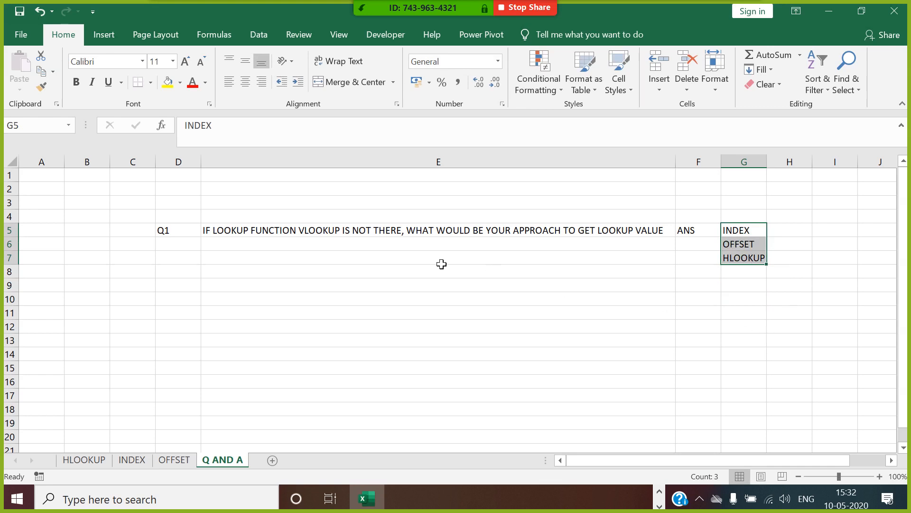
Label the second question Q2 in cell D9 and enter "CAN WE USE INDEX, OFFSET, HLOOKUP FOR DESIGNING DATA MODEL" in cell E9
{"action": "left_click", "coordinate": [196, 286]}
{"action": "type", "text": "Q2"}
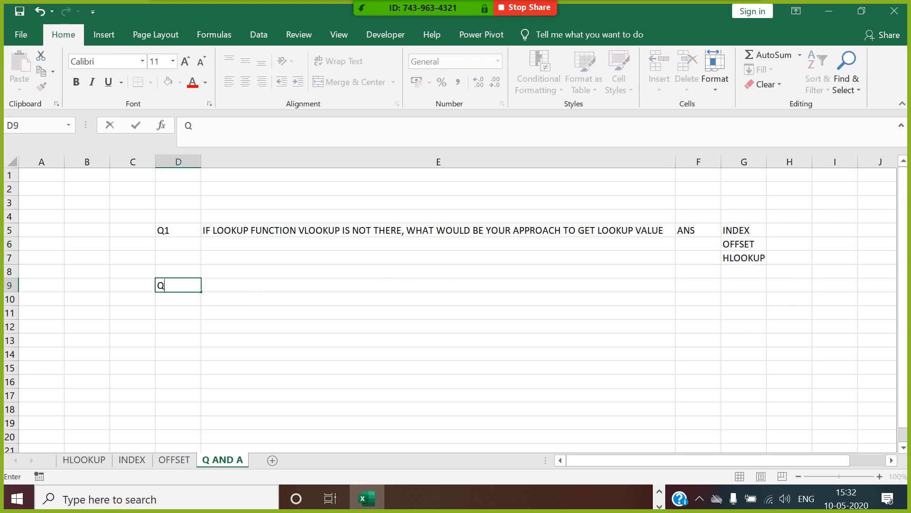
{"action": "left_click", "coordinate": [225, 290]}
{"action": "type", "text": "CAN WE USE"}
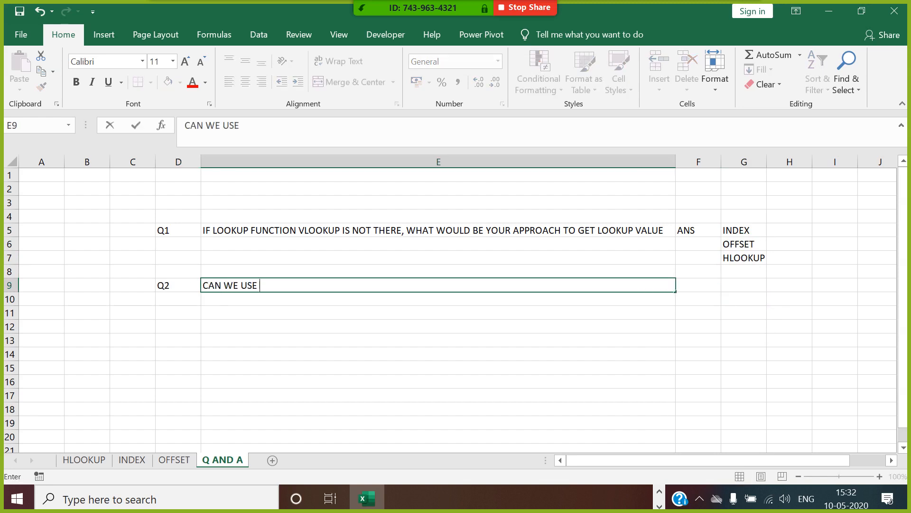
{"action": "type", "text": " INDEX, OFF"}
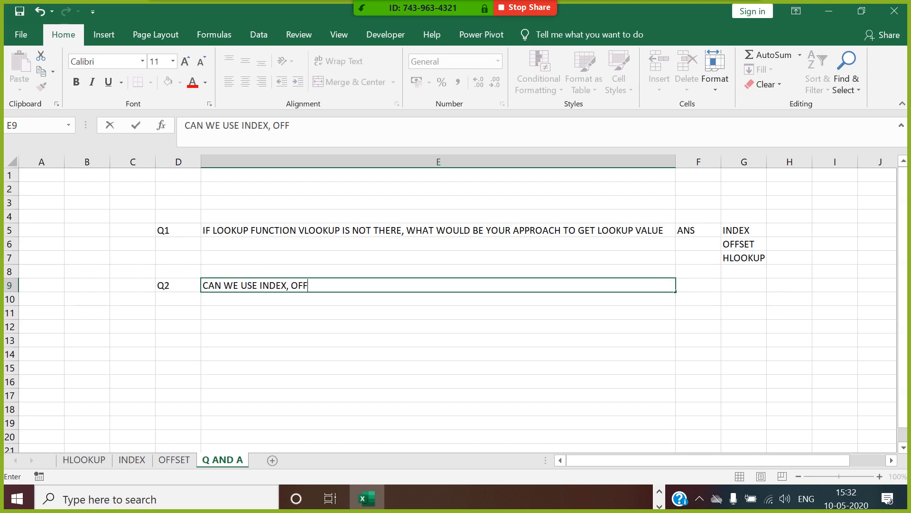
{"action": "type", "text": "SET, HLOOKUP FOR "}
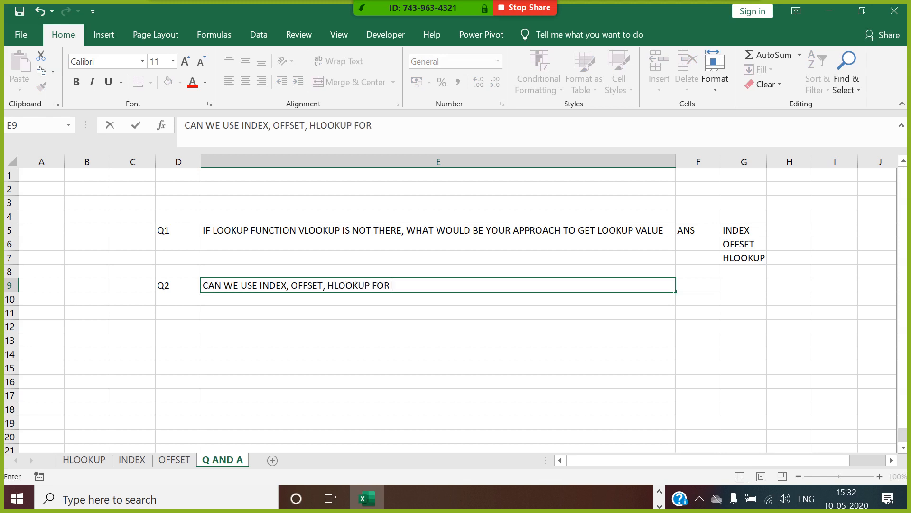
{"action": "type", "text": "DESIGNING DATA MODEL"}
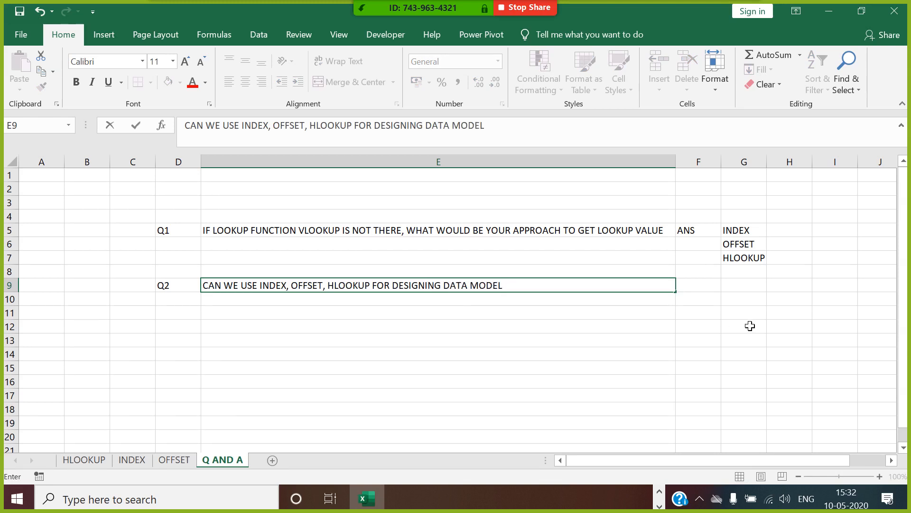
Enter the label ANS in cell F9 and the answer "YES, WE CAN. BUT IT CAN BE COMPLES" in cell G9
{"action": "left_click", "coordinate": [706, 290]}
{"action": "type", "text": "ANS"}
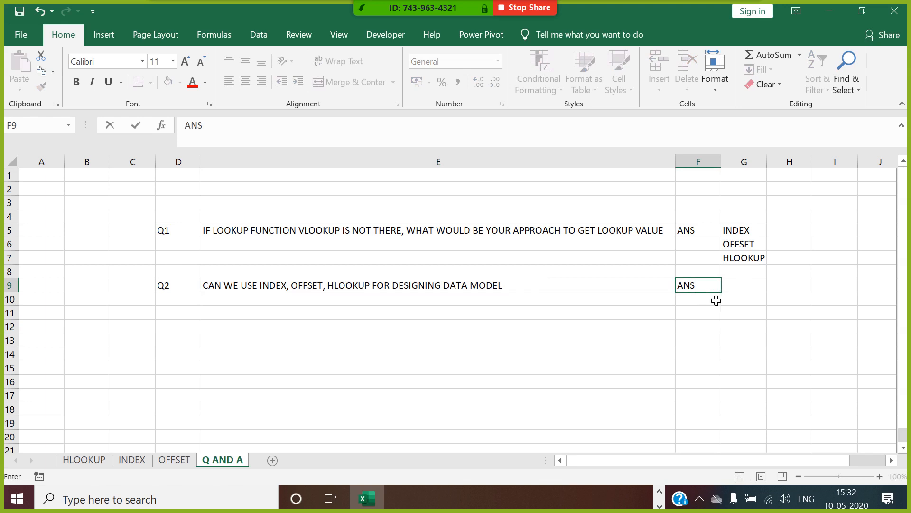
{"action": "key", "text": "Tab"}
{"action": "type", "text": "YES, WE CAN"}
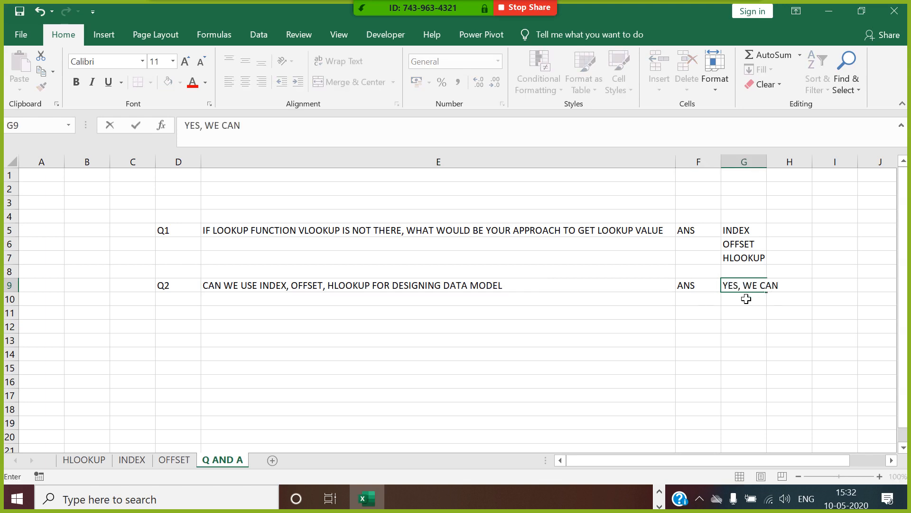
{"action": "type", "text": ". BUT IT CAN BE COM"}
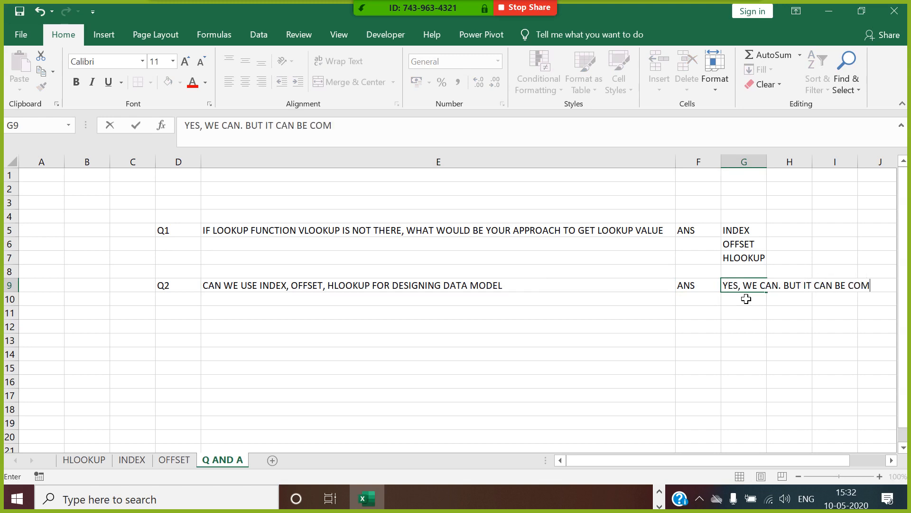
{"action": "type", "text": "PLES"}
Continue the second answer in cell G10 with "SO WE WOULD PREFER TO HAVE VLOOKUP"
{"action": "left_click", "coordinate": [745, 303]}
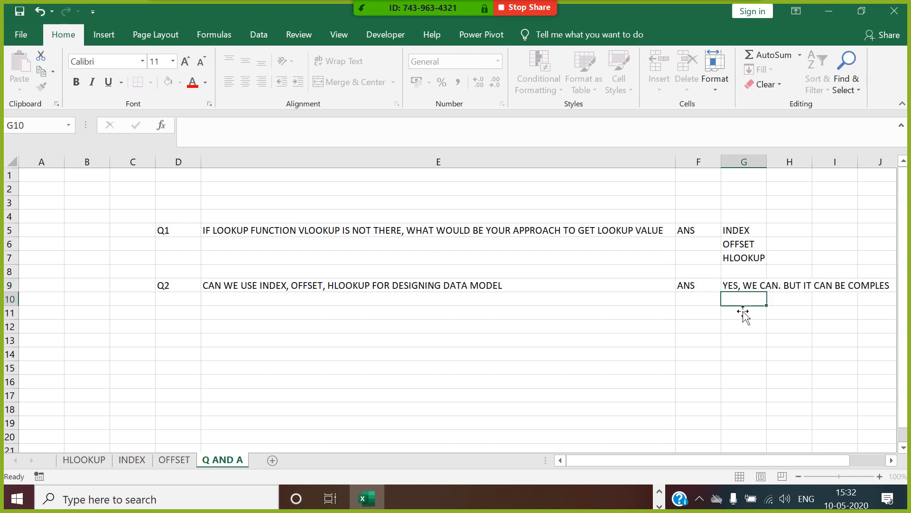
{"action": "type", "text": "SO WE"}
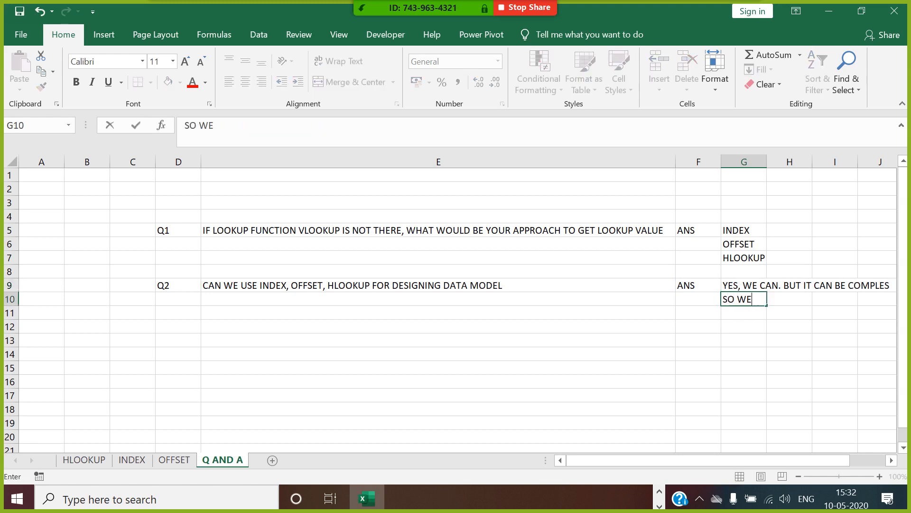
{"action": "type", "text": " WOULD PREFE"}
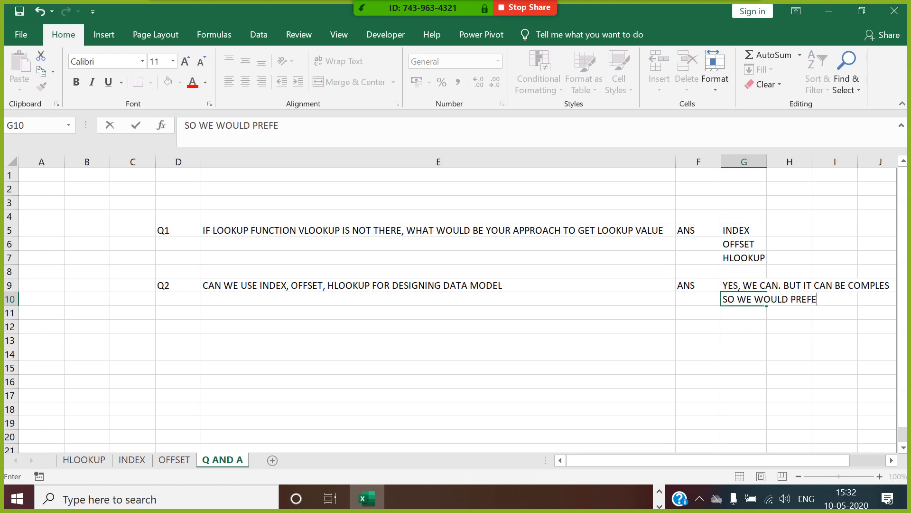
{"action": "type", "text": "R TO HAVE VLOOKUP"}
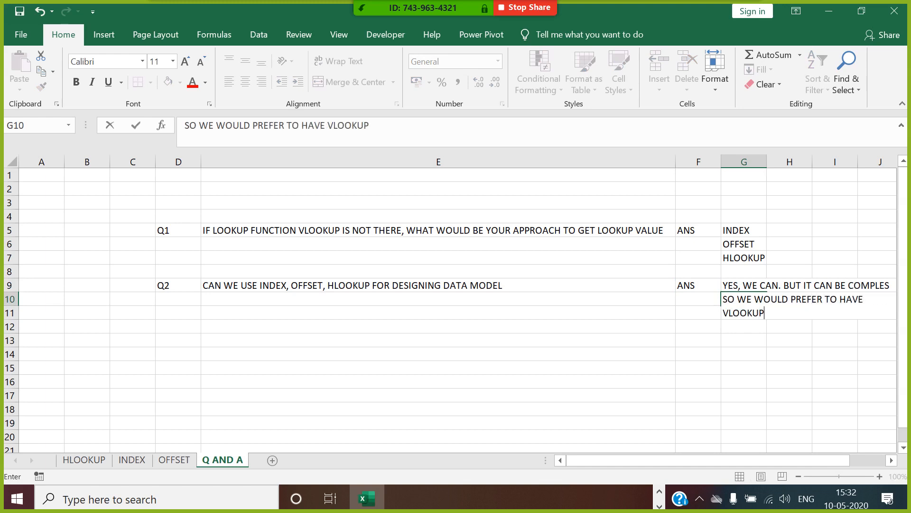
{"action": "left_click", "coordinate": [758, 352]}
{"action": "left_click", "coordinate": [762, 299]}
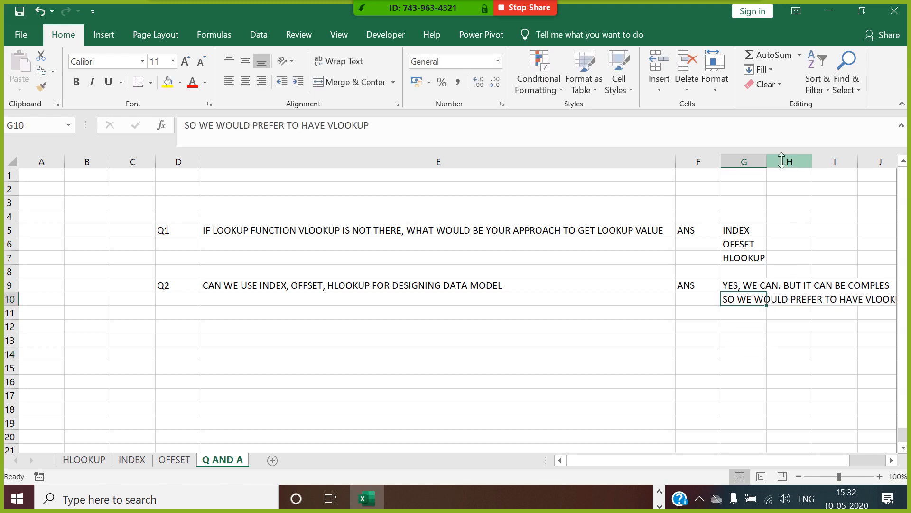
Widen column G for the answer texts and close the Stu_score.xlsx workbook
{"action": "left_click_drag", "start_coordinate": [767, 167], "coordinate": [895, 169]}
{"action": "left_click", "coordinate": [340, 369]}
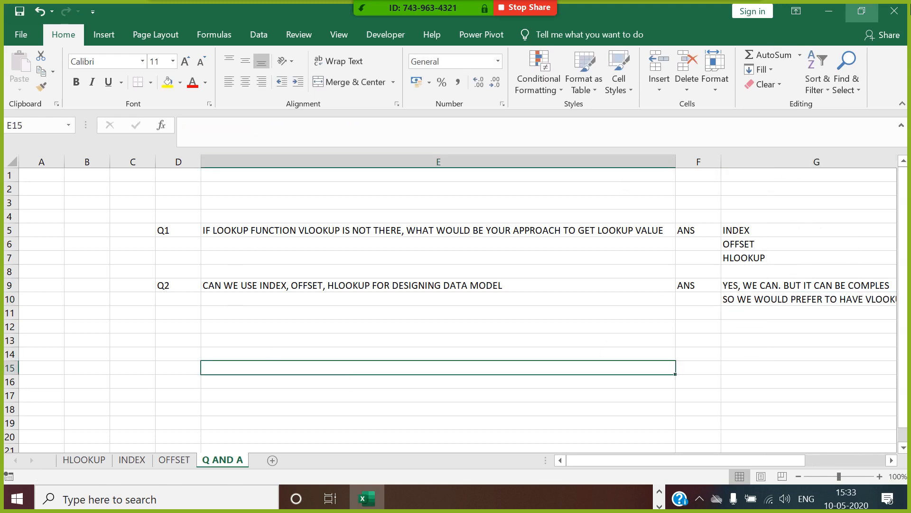
{"action": "left_click", "coordinate": [904, 11]}
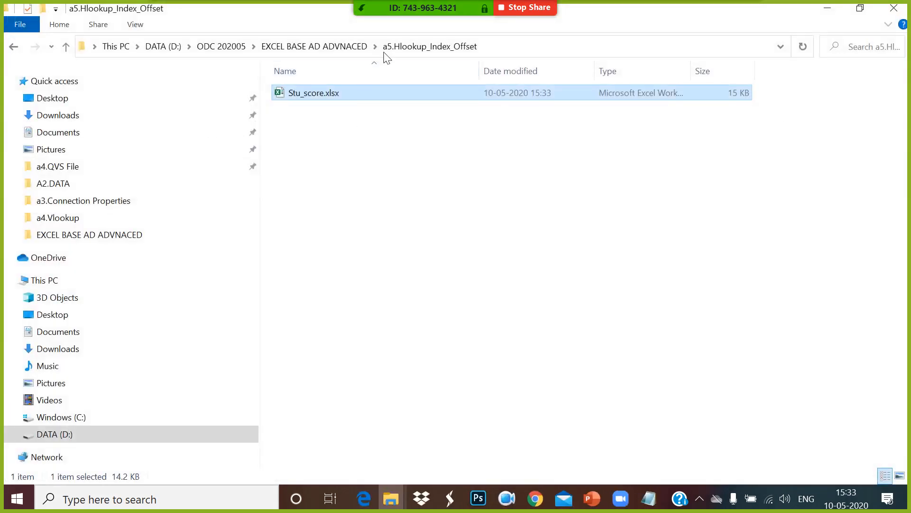
Switch to PowerPoint and highlight the Excel functions from Count/CountA through Upper/Lower/Proper on the CONTENTS slide
{"action": "left_click", "coordinate": [593, 500]}
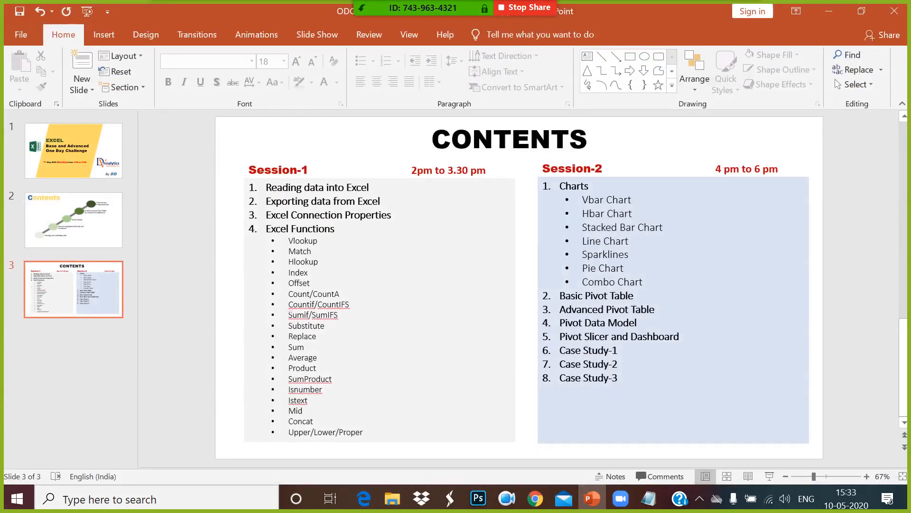
{"action": "left_click_drag", "start_coordinate": [288, 294], "coordinate": [351, 433]}
{"action": "mouse_move", "coordinate": [847, 501]}
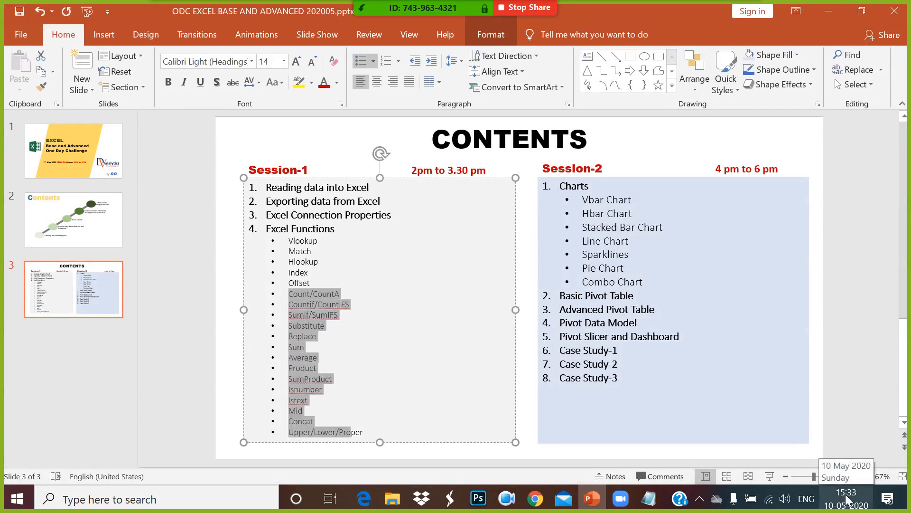